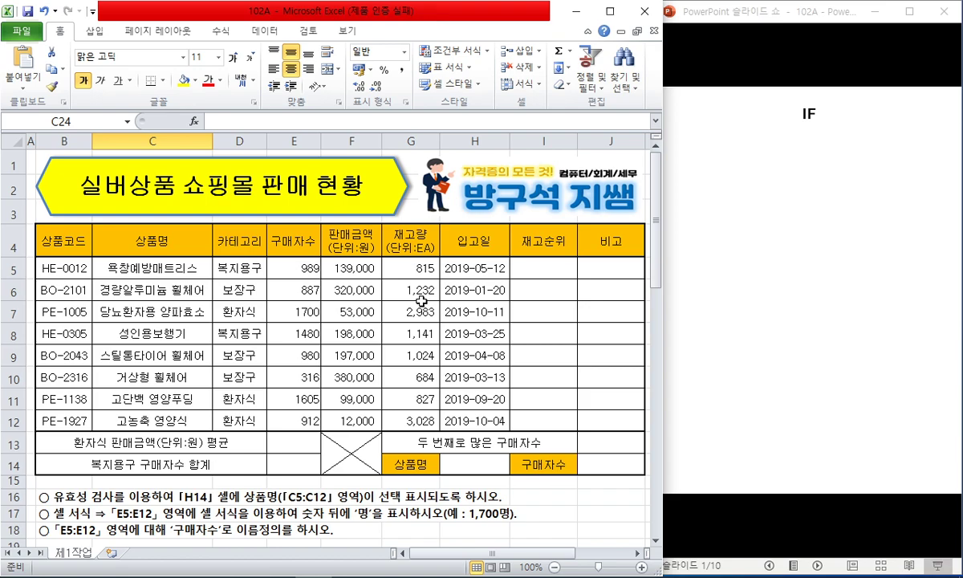
left_click(97, 499)
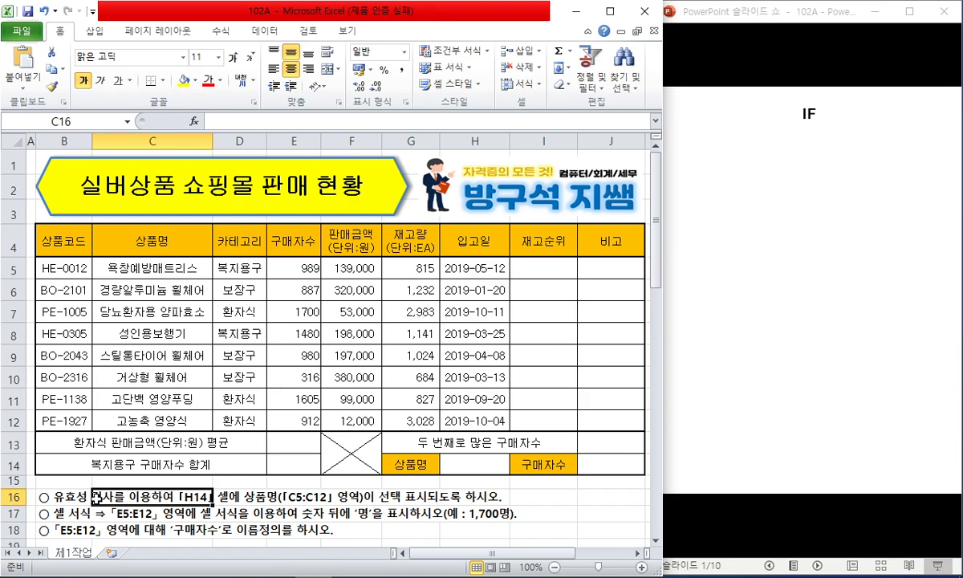
left_click(71, 518)
left_click(220, 528)
left_click(329, 528)
left_click(403, 527)
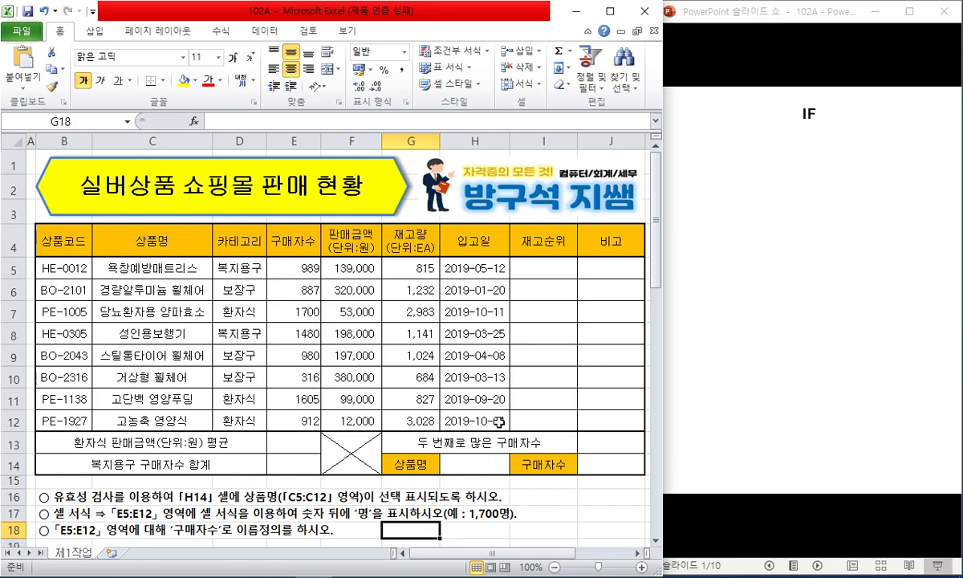
Apply a list data validation to cell H14 using the product names in C5:C12 as the source
left_click(470, 461)
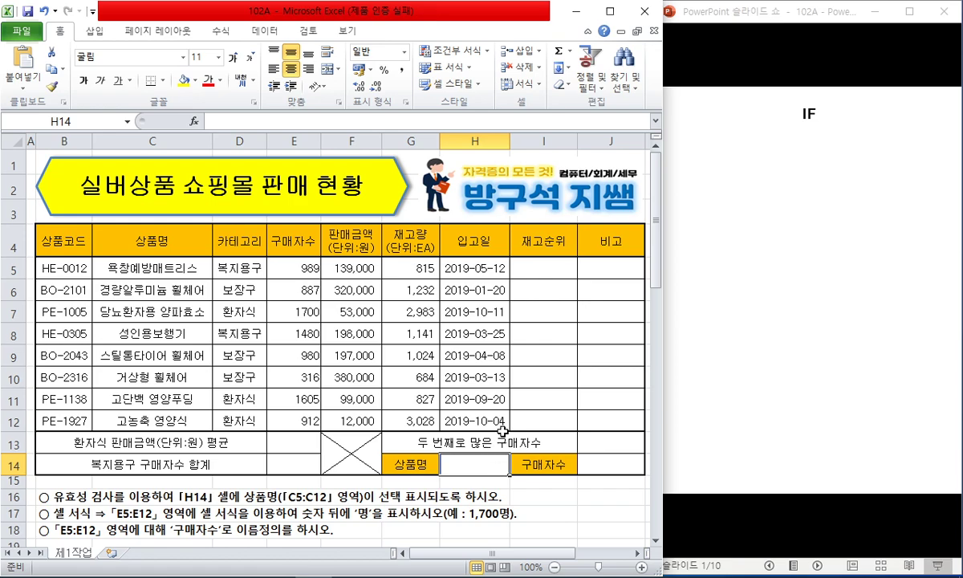
left_click(614, 18)
left_click(265, 31)
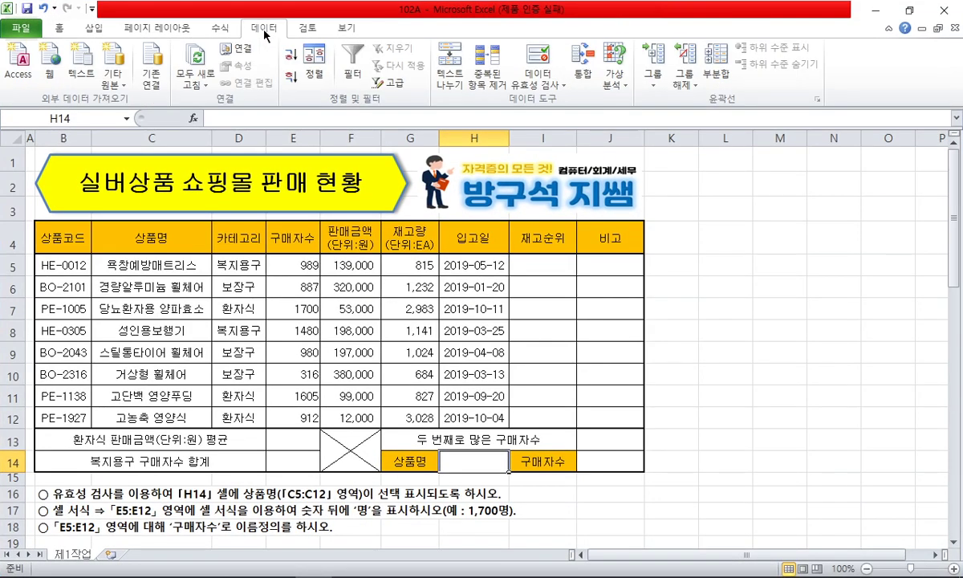
left_click(537, 83)
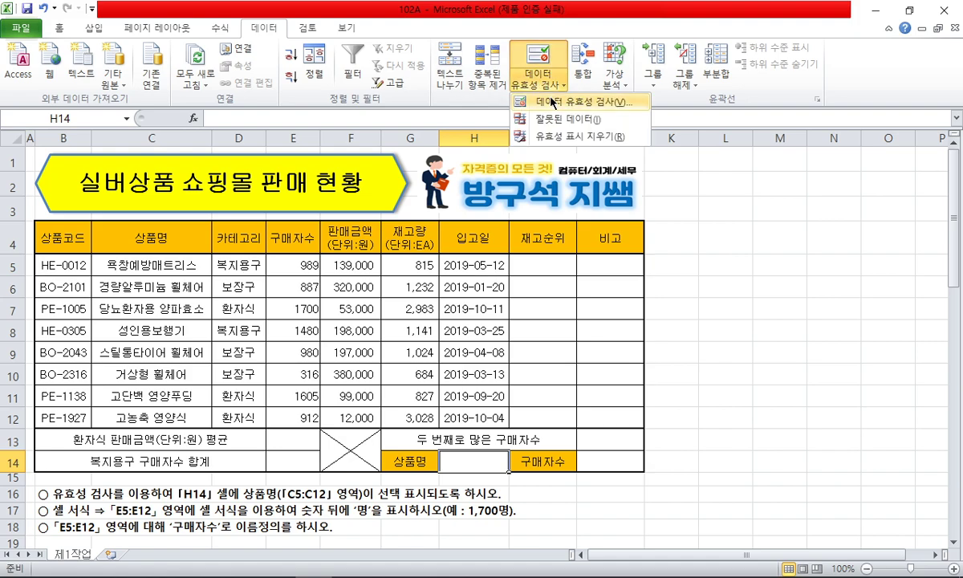
left_click(561, 94)
left_click_drag(558, 231, 673, 211)
left_click(658, 281)
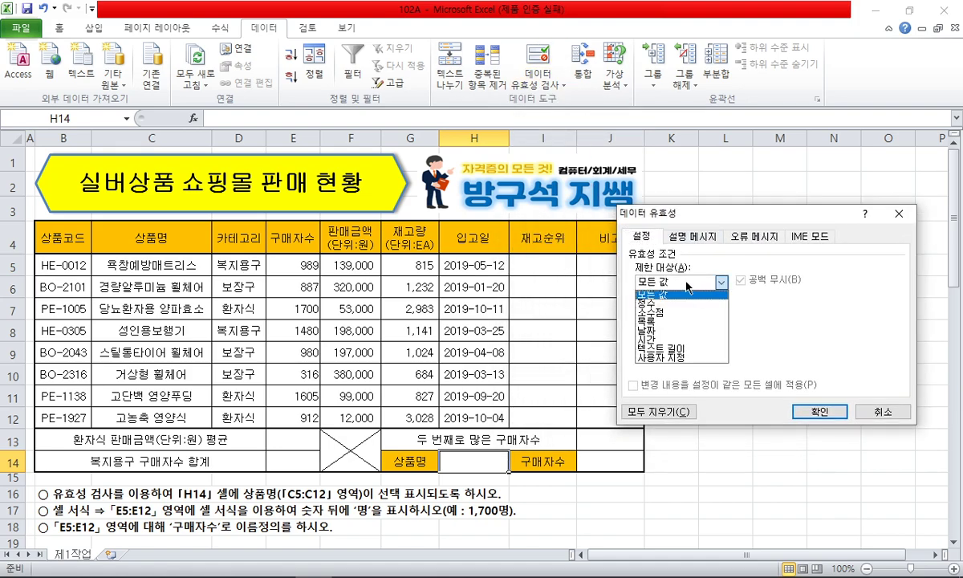
left_click(671, 320)
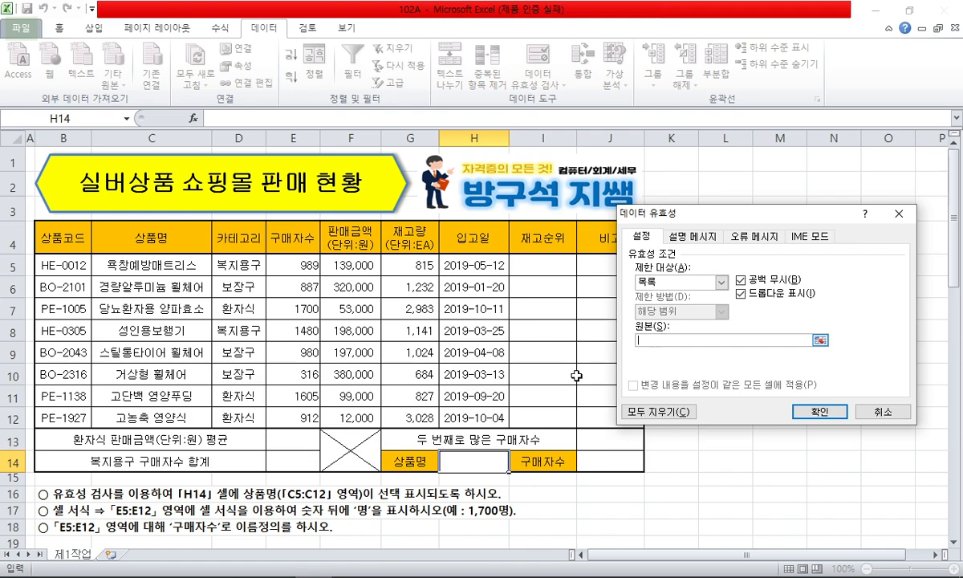
left_click_drag(147, 255, 158, 418)
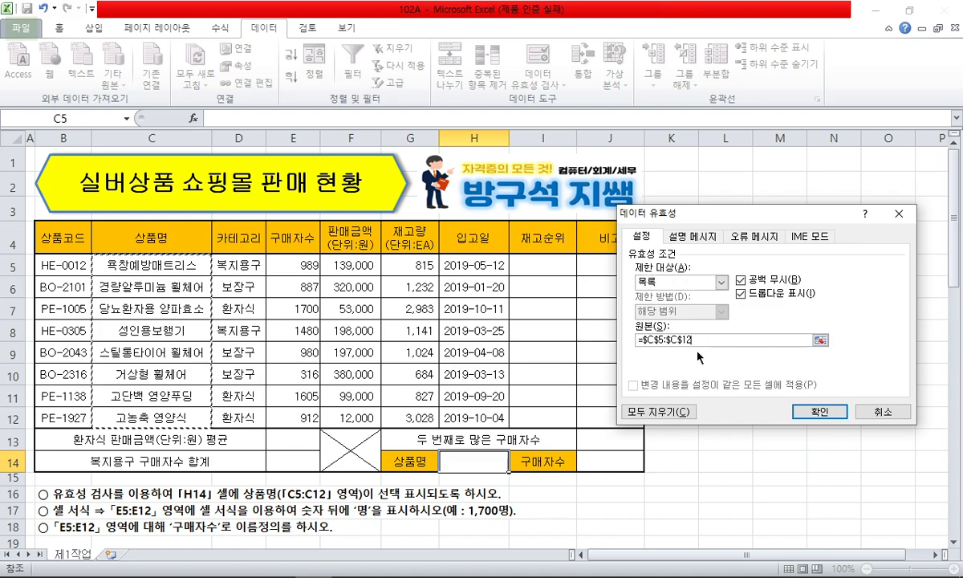
left_click(799, 412)
Choose 욕창예방매트리스 from the validation list in cell H14
left_click(516, 462)
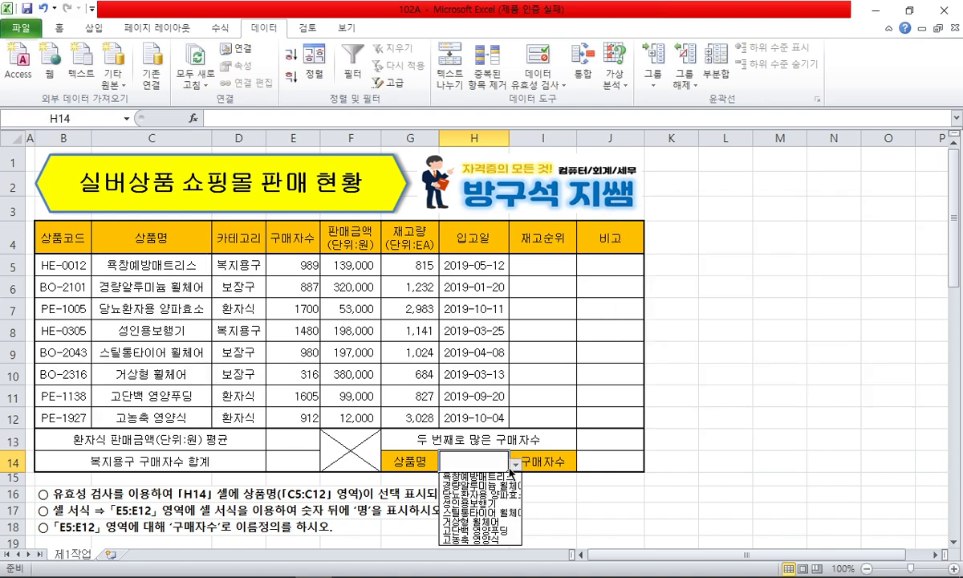
left_click(516, 473)
left_click(515, 464)
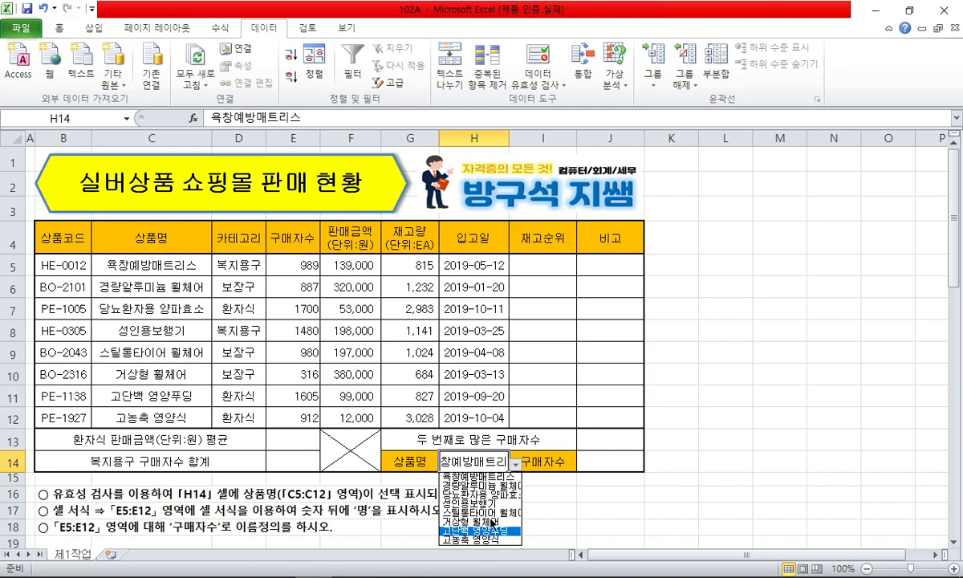
left_click(499, 477)
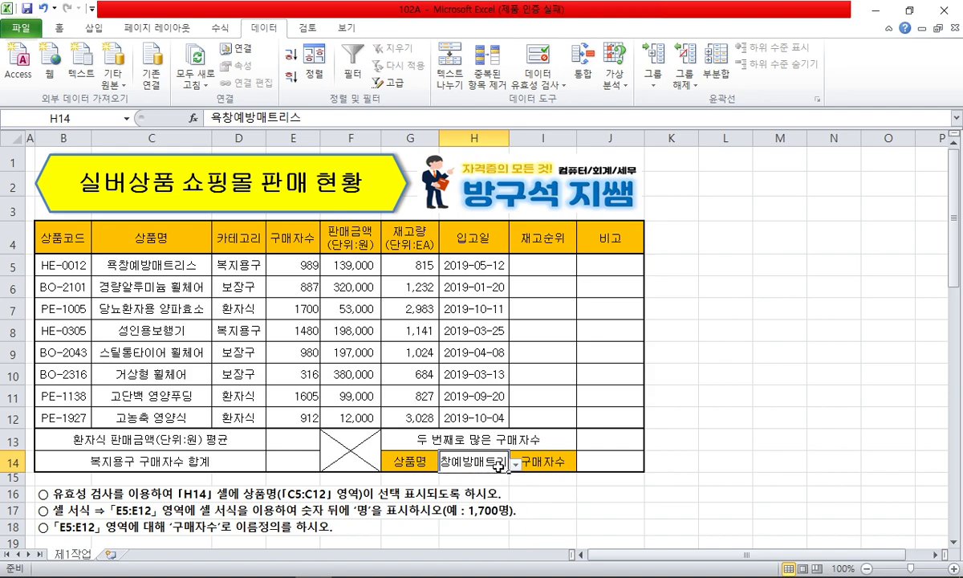
Delete the completed data validation instruction in row 16
left_click(166, 492)
left_click(7, 493)
key("ctrl+minus")
left_click(295, 369)
left_click_drag(306, 272, 297, 411)
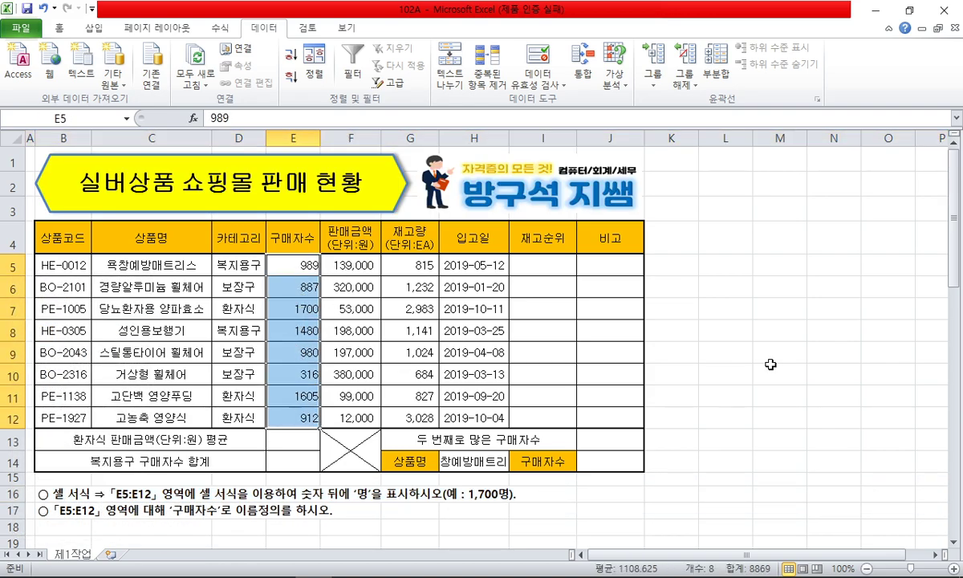
Note the format codes beside the table: 문자 with @ in L6:M6 and 숫자 with #,##0 in L7:M7
left_click(734, 287)
type("a")
key("BackSpace")
type("문자")
key("Tab")
type("@")
key("Return")
type("ㅅ숫자")
key("Tab")
type("#,##0")
key("Return")
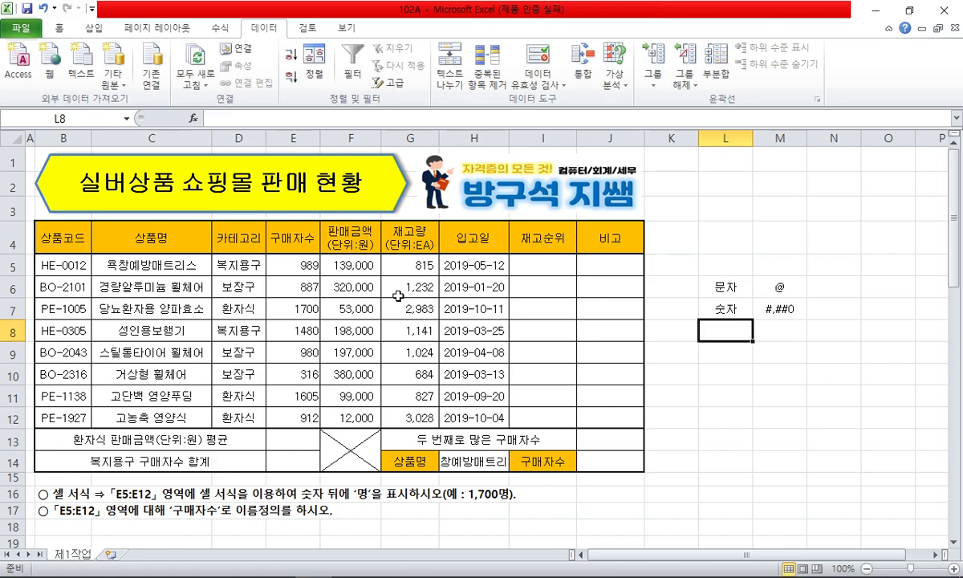
Apply the custom number format #,##0"명" to the buyer counts in E5:E12
left_click_drag(303, 268, 299, 386)
right_click(299, 386)
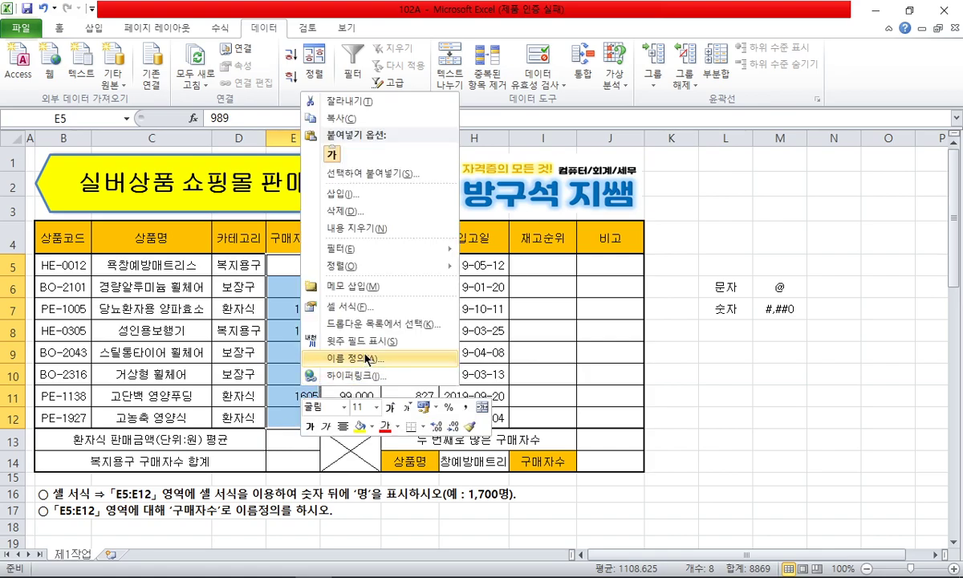
left_click(362, 312)
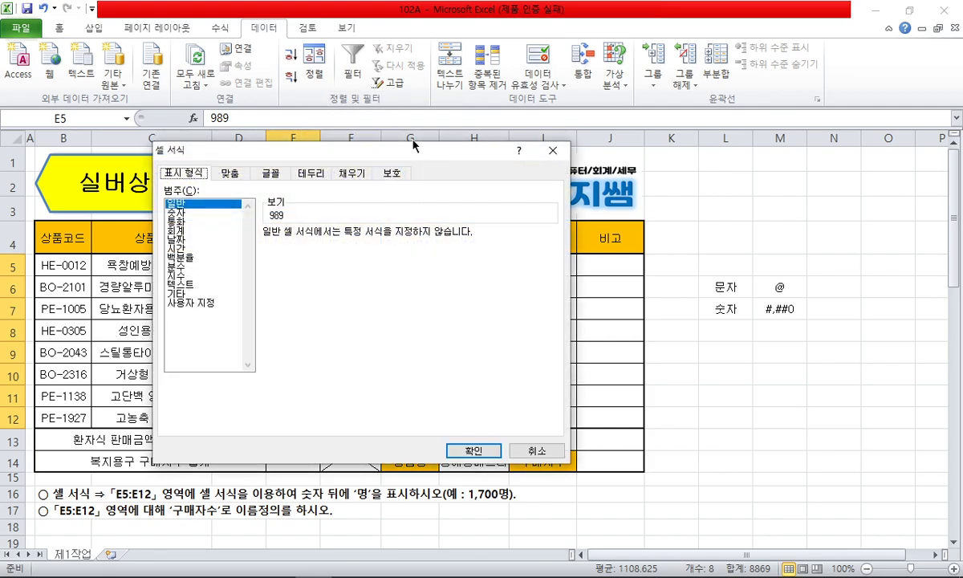
left_click_drag(466, 156, 599, 90)
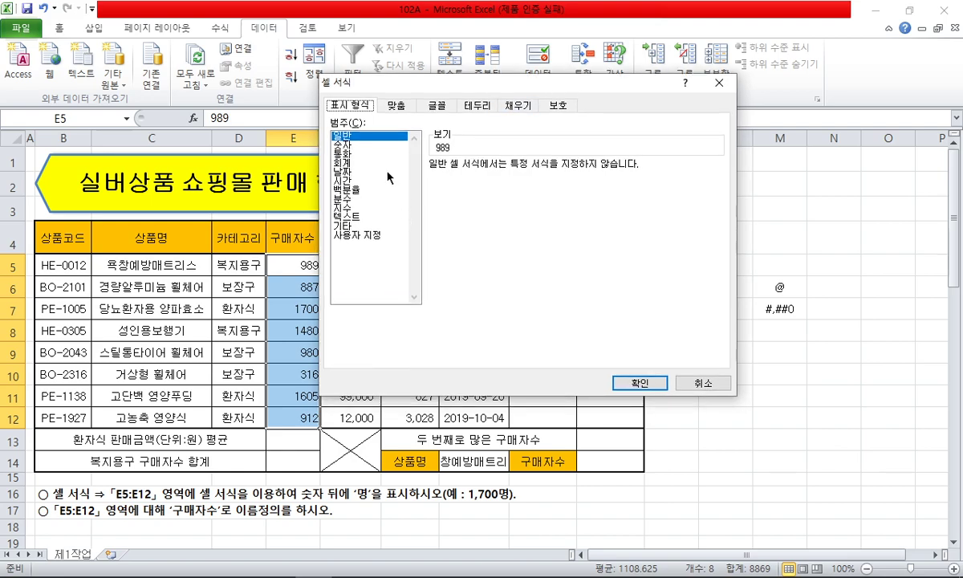
left_click(358, 235)
left_click_drag(427, 82, 317, 133)
double_click(355, 228)
type("#")
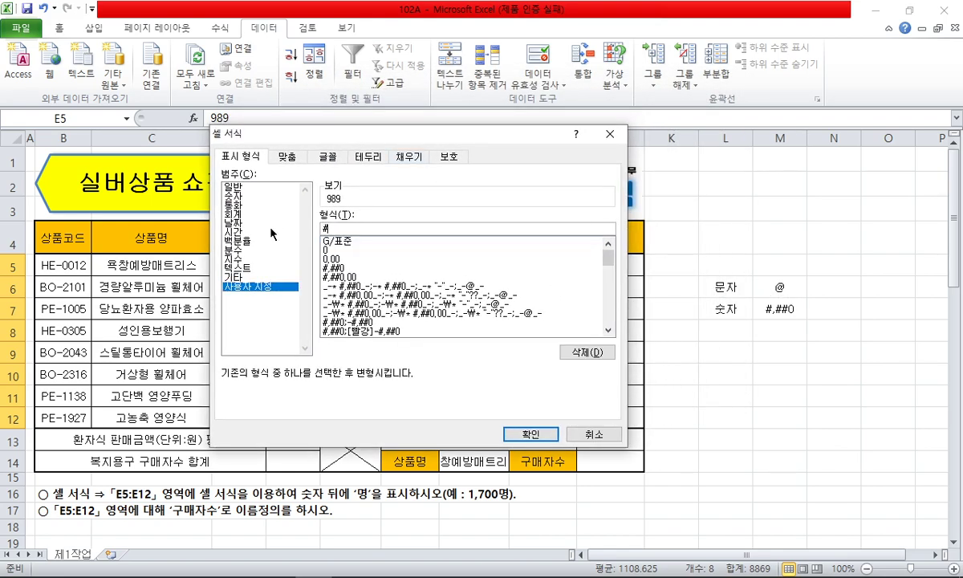
type(",##0\"명\"")
left_click_drag(343, 228, 365, 226)
left_click(546, 439)
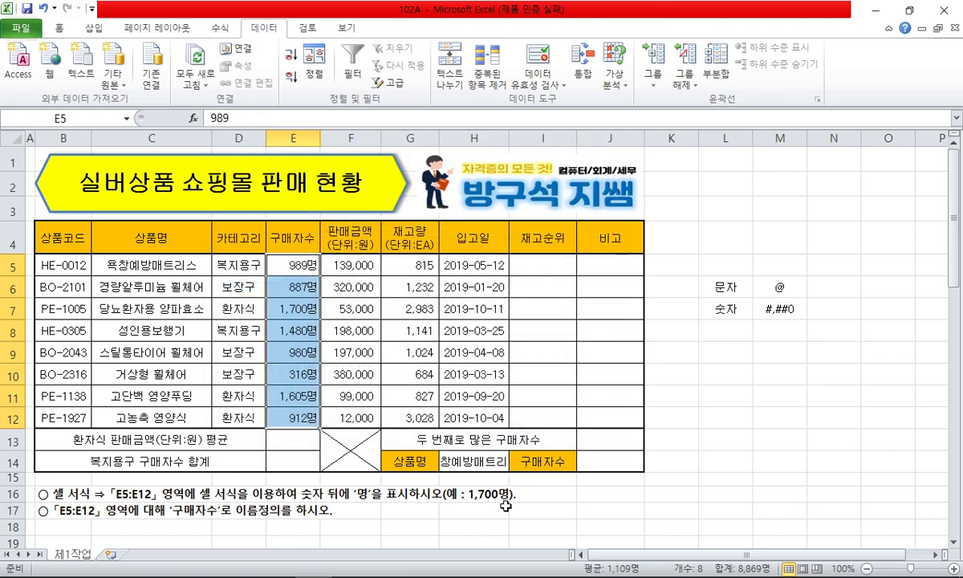
Clear the format code notes from L5:M7
left_click(475, 510)
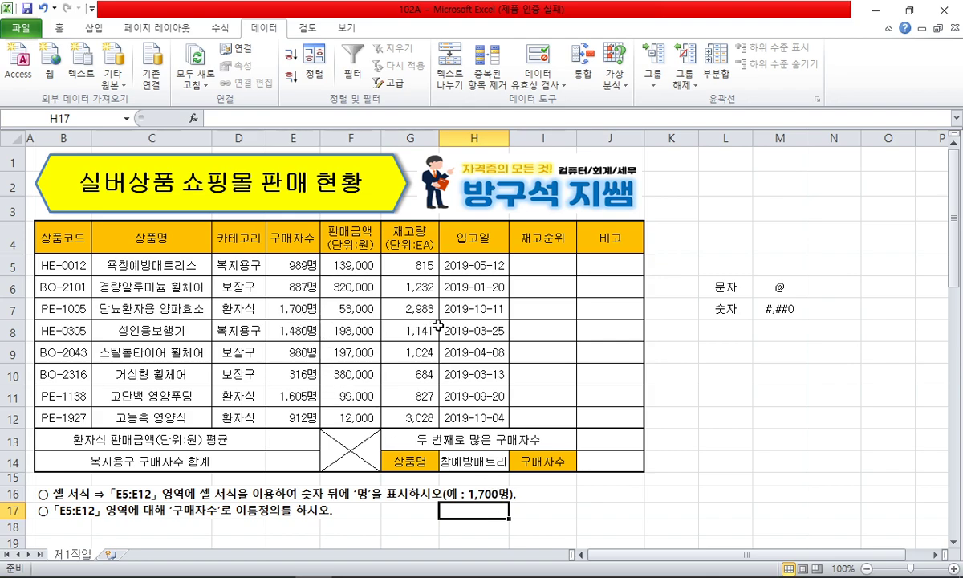
left_click_drag(710, 265, 776, 307)
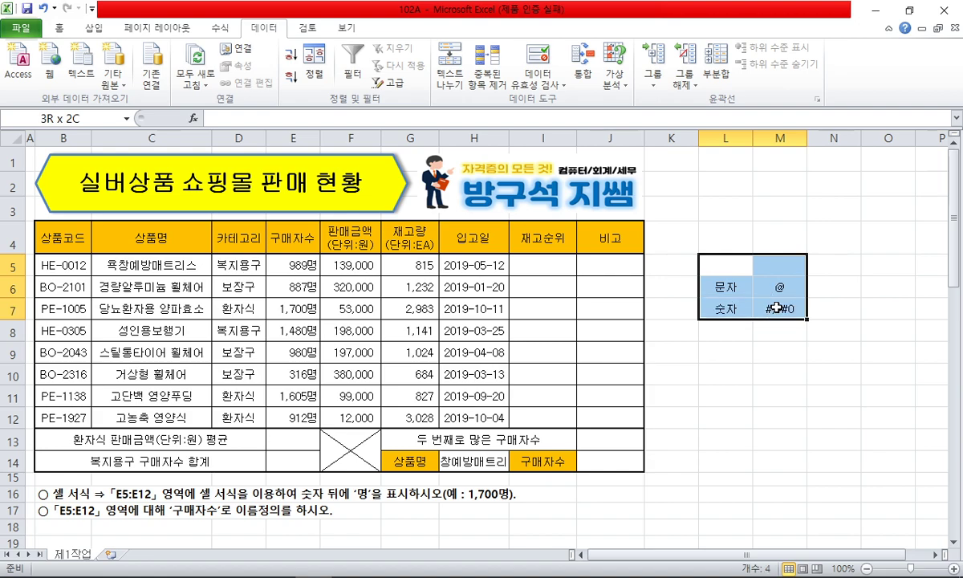
key("Delete")
Delete the completed cell format instruction in row 16
left_click(128, 494)
right_click(12, 494)
left_click(98, 446)
left_click(104, 441)
left_click(67, 496)
left_click(114, 510)
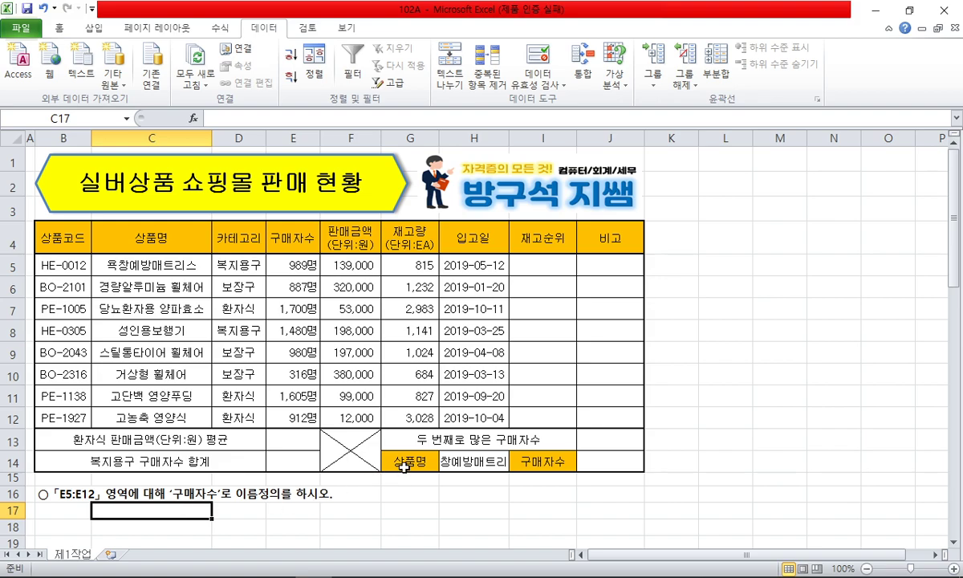
Define the name 구매자수 for the range E5:E12
left_click_drag(281, 263, 297, 411)
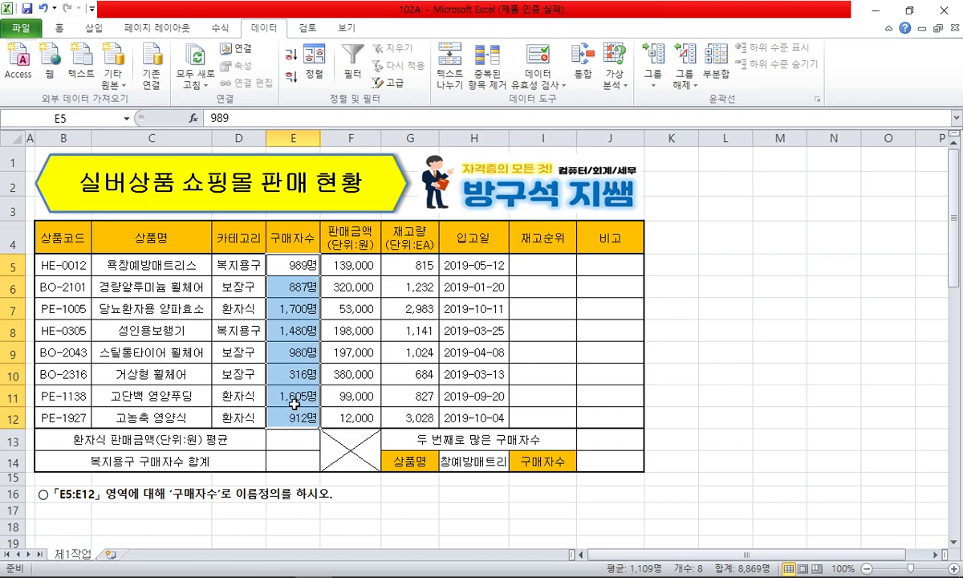
left_click(74, 117)
type("구매자수")
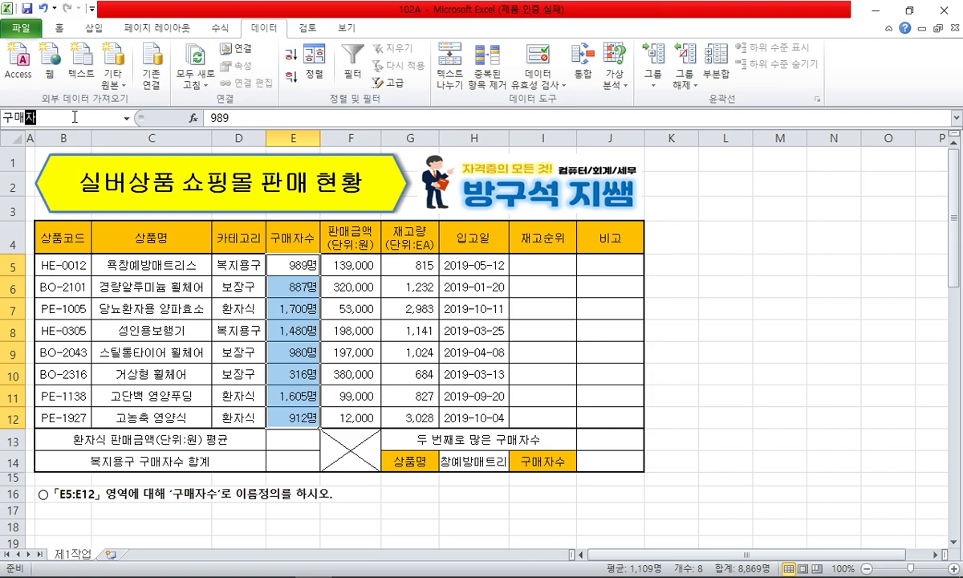
key("Return")
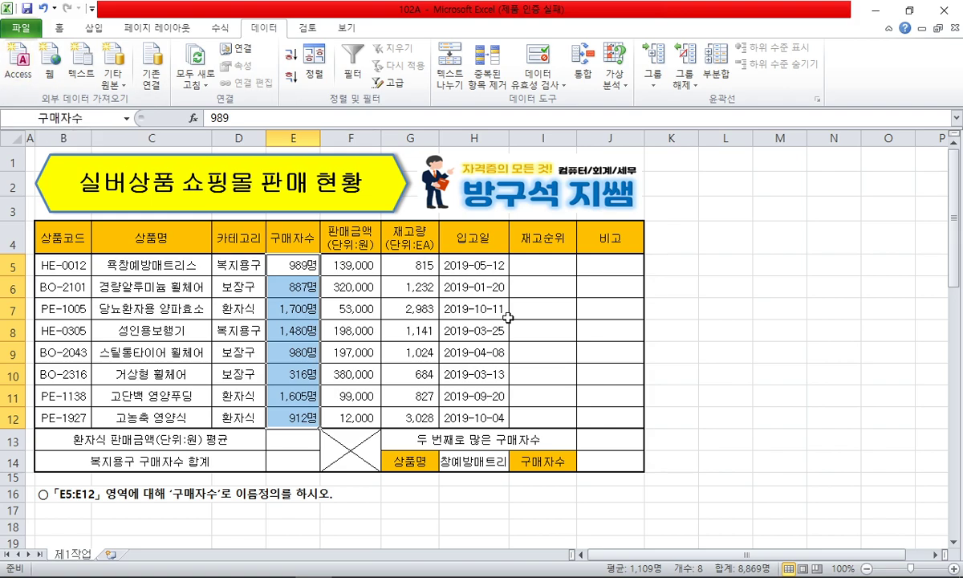
Check the defined name 구매자수 by jumping to its range from other cells, both by entering and by picking the name
left_click(475, 304)
left_click(104, 123)
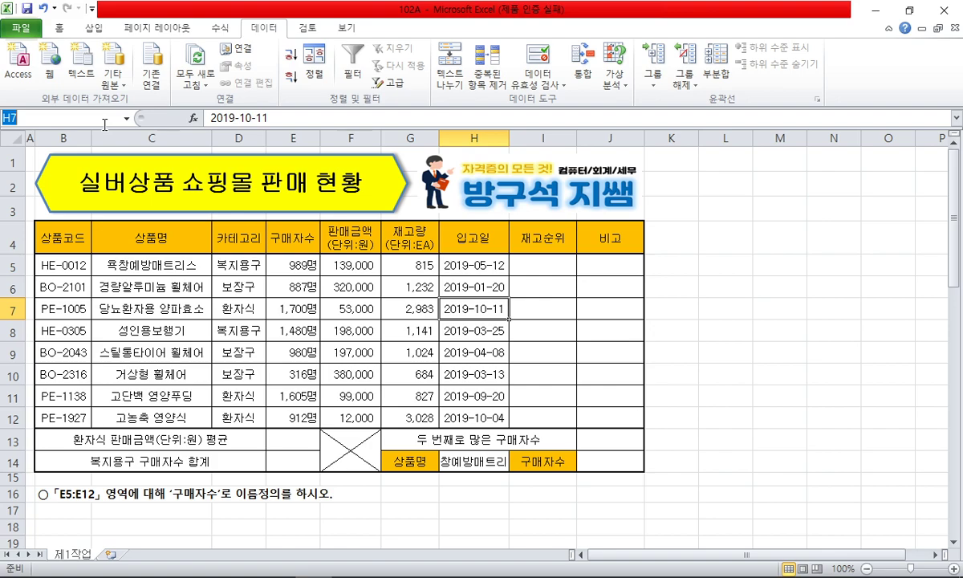
type("ㄱ")
type("매자수")
key("Return")
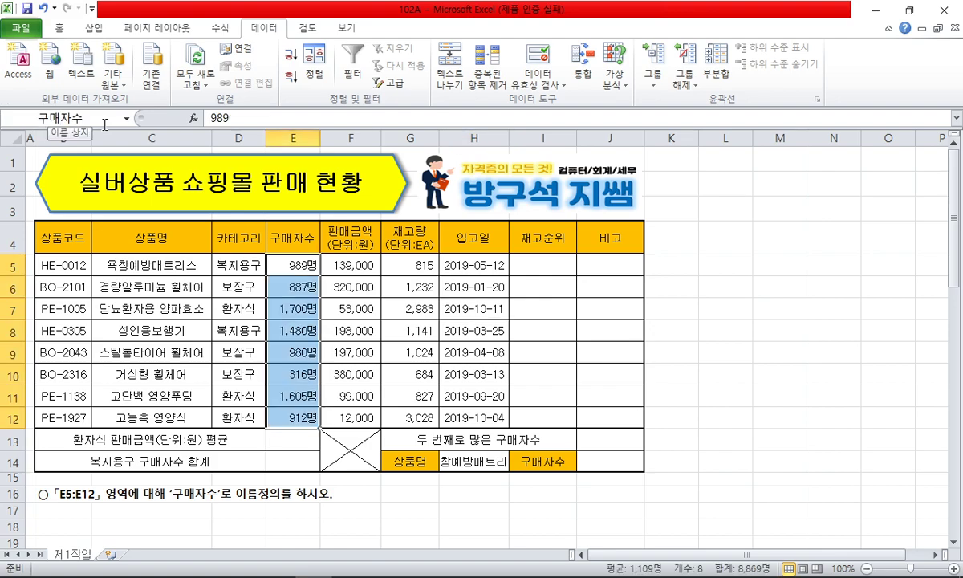
left_click(546, 394)
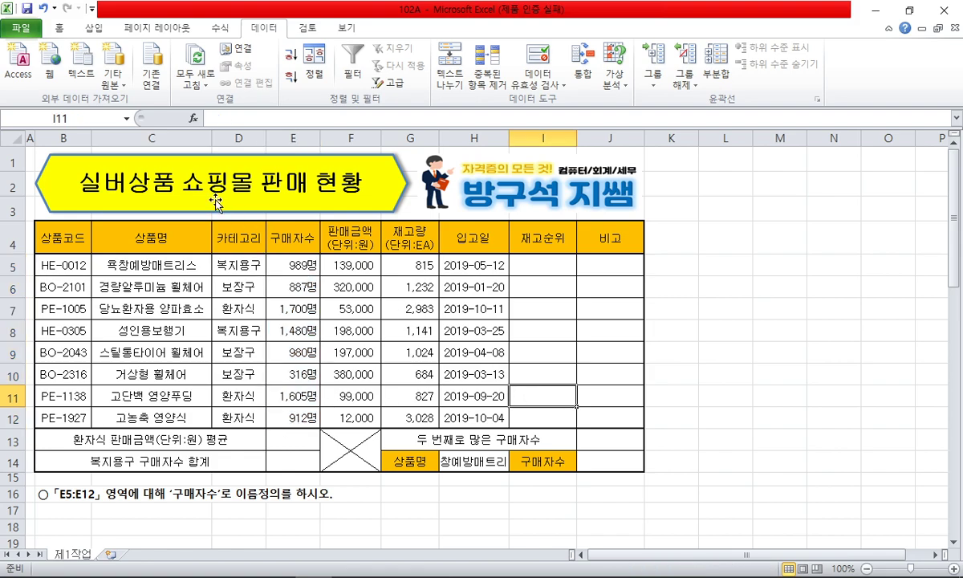
left_click(126, 118)
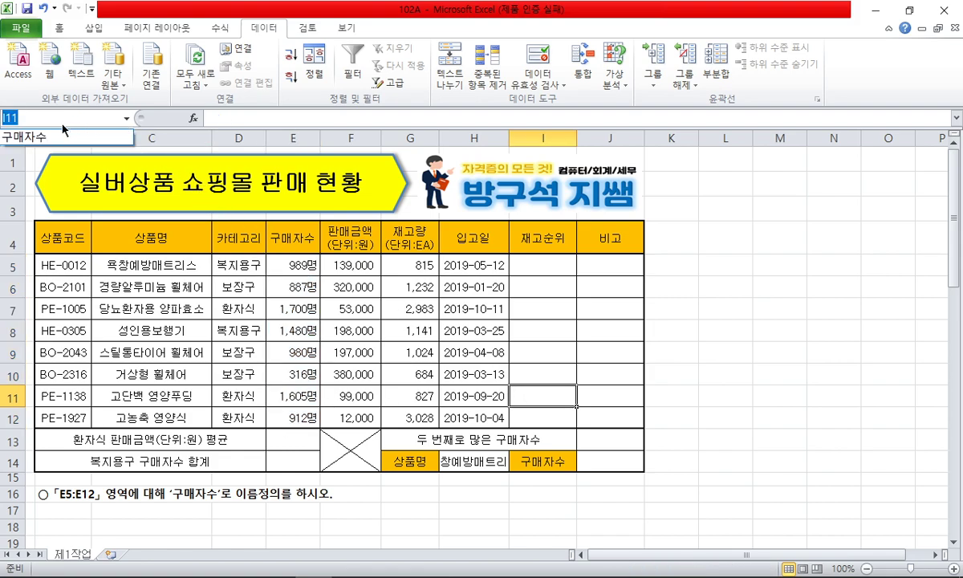
left_click(39, 138)
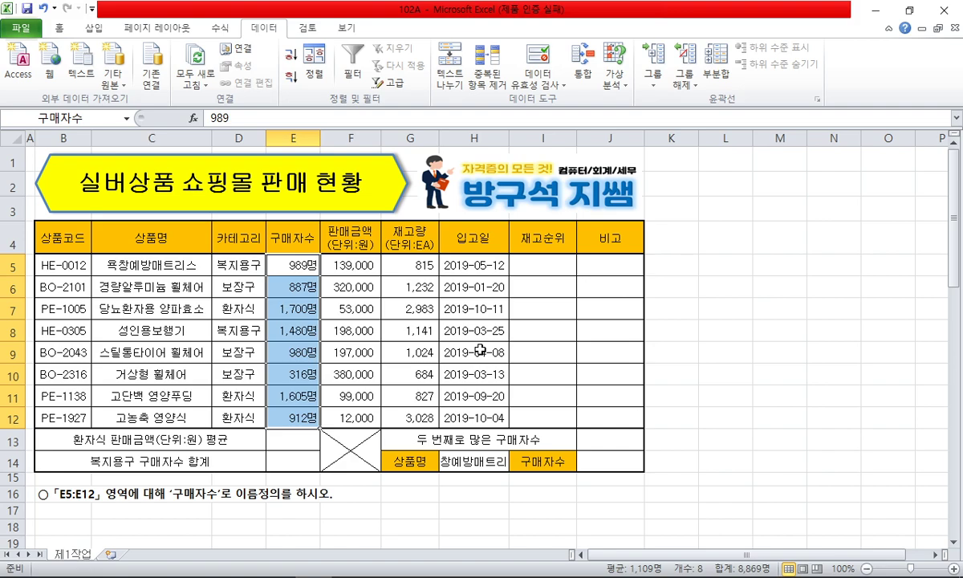
Delete the remaining name definition instruction in row 16
left_click(409, 352)
left_click(13, 493)
right_click(18, 494)
left_click(38, 491)
left_click(726, 418)
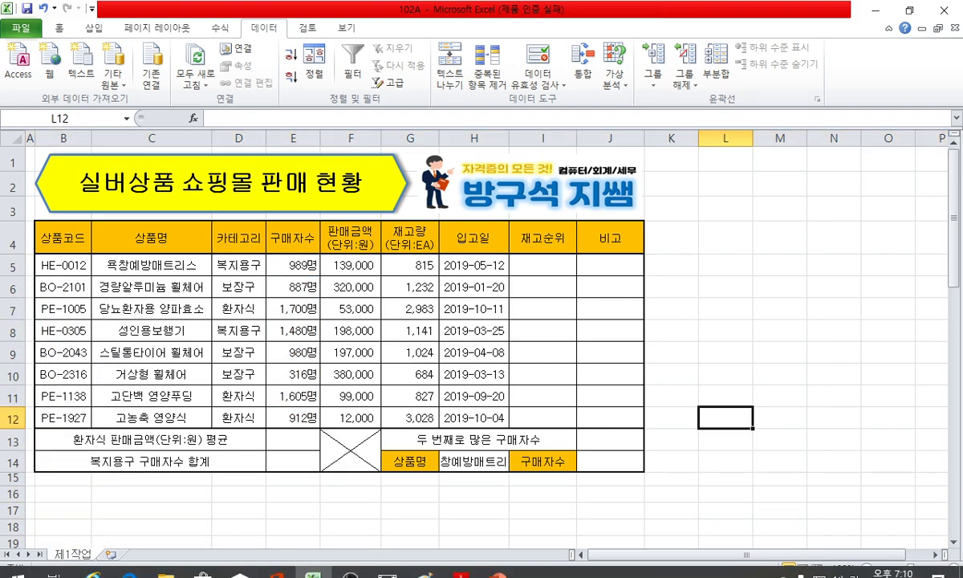
Switch to GE02-08A.pdf in Adobe Acrobat Reader and examine the approval box layout on page 2
left_click(470, 562)
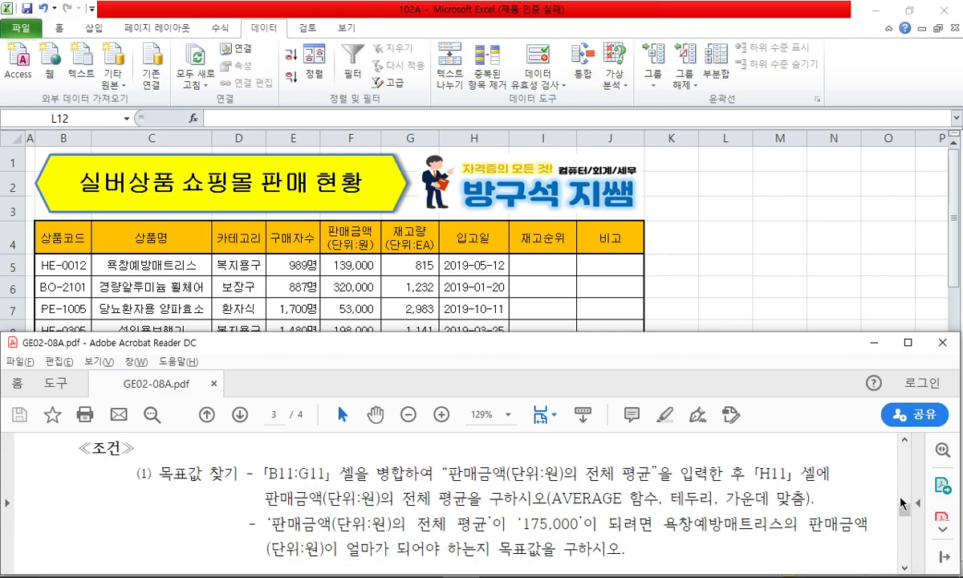
scroll(904, 503, "up", 3)
left_click_drag(904, 503, 907, 481)
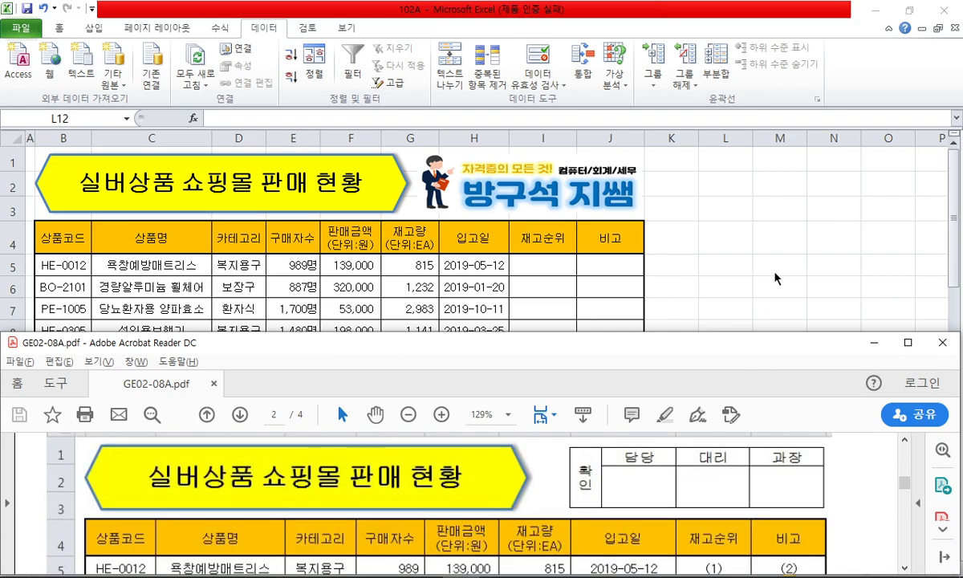
Switch back to the Excel worksheet and enter the approval labels 담당, 대리 and 과장 in cells M16, N16 and O16
left_click(726, 262)
left_click(767, 495)
type("ㄷ")
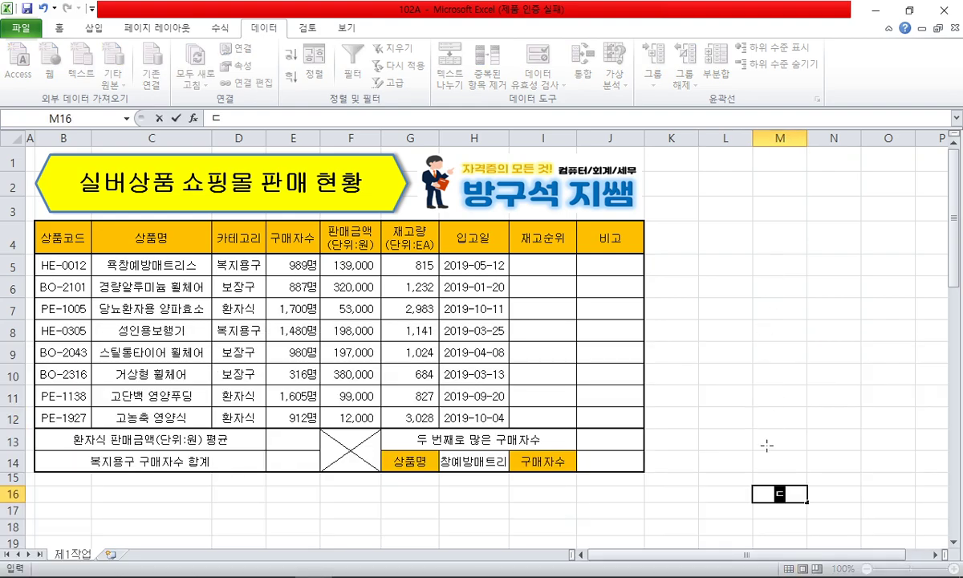
type("당")
key("Tab")
type("대리")
key("Tab")
type("과장")
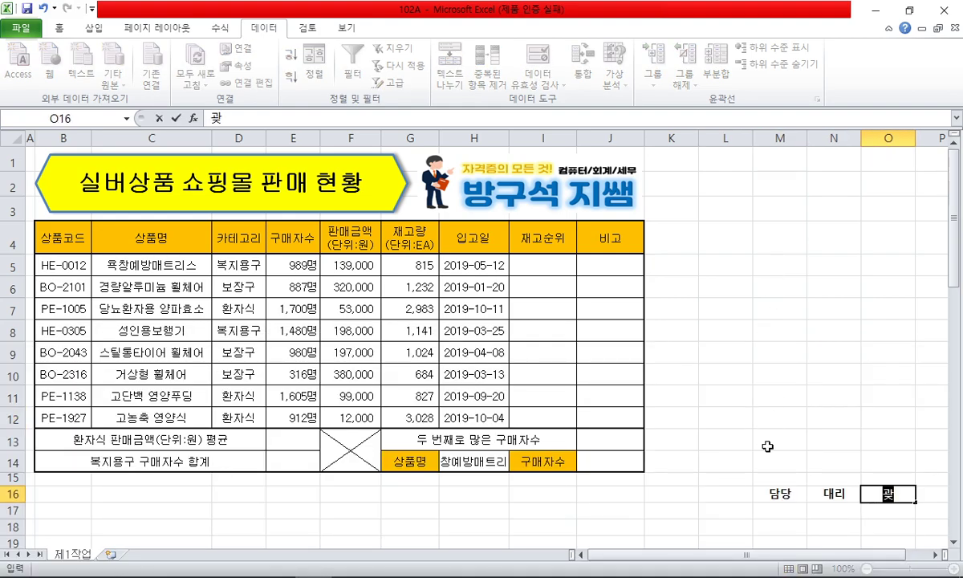
key("Return")
Enter the label 확인 in cell L16, directly before 담당
key("Left")
key("Up")
type("확인")
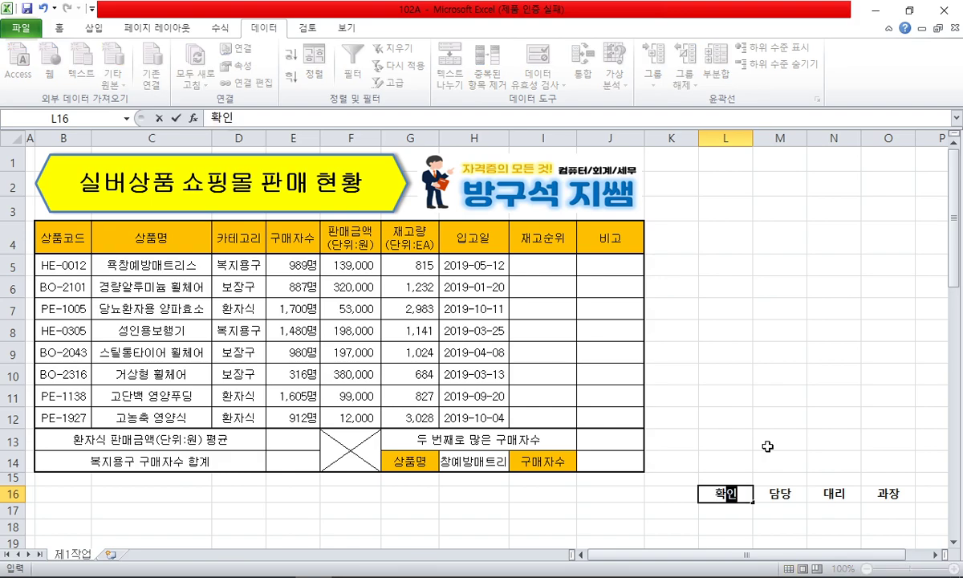
key("Return")
left_click(288, 329)
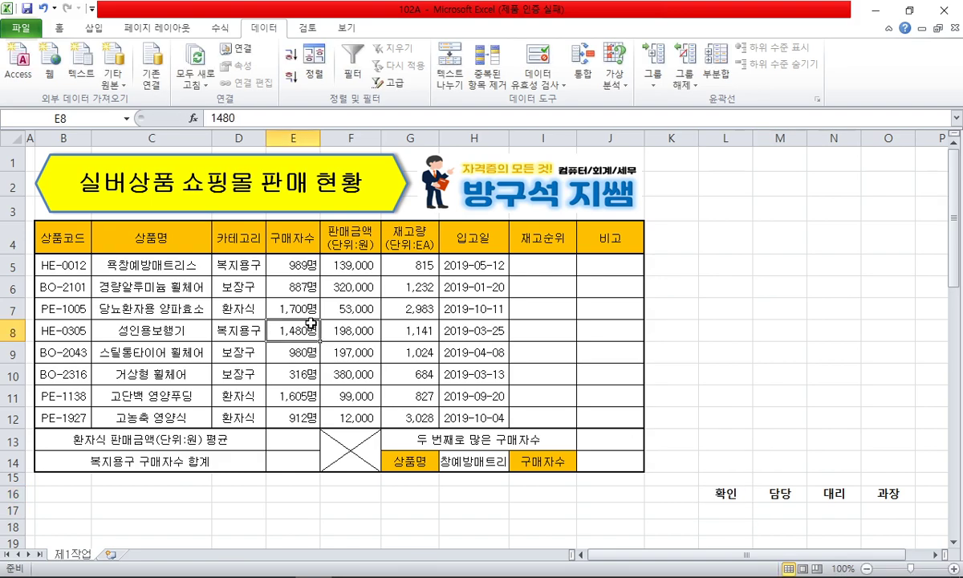
Apply all borders to the approval box range L16:O17
left_click(59, 27)
left_click_drag(720, 478, 882, 518)
left_click(202, 55)
left_click(835, 495)
left_click_drag(729, 495, 883, 509)
key("alt")
key("a")
key("Escape")
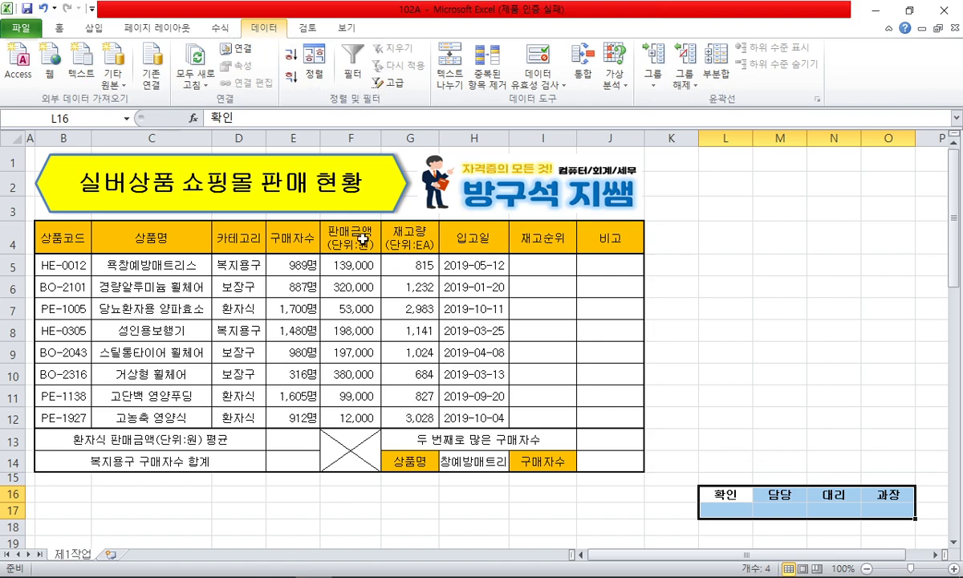
left_click(64, 29)
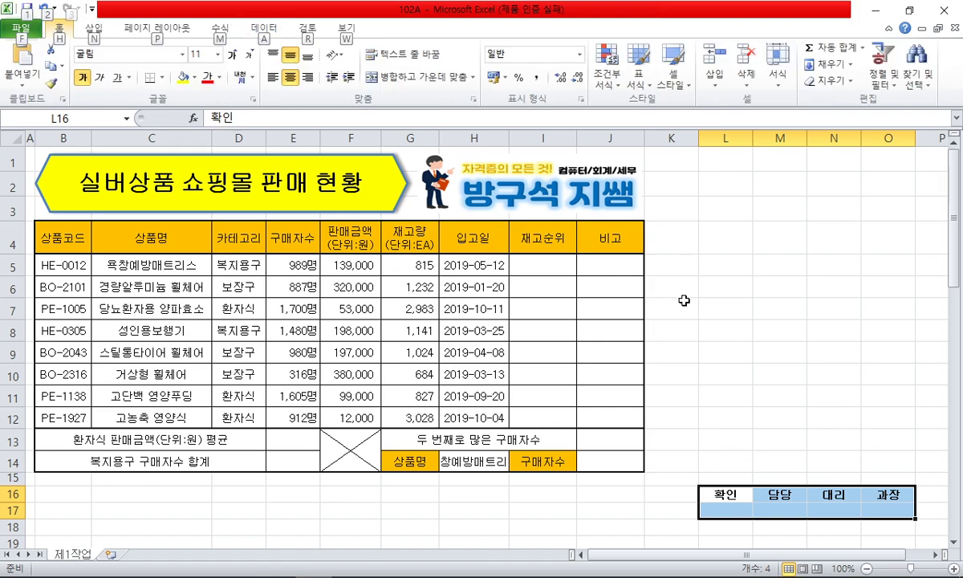
key("alt")
key("h")
key("b")
key("a")
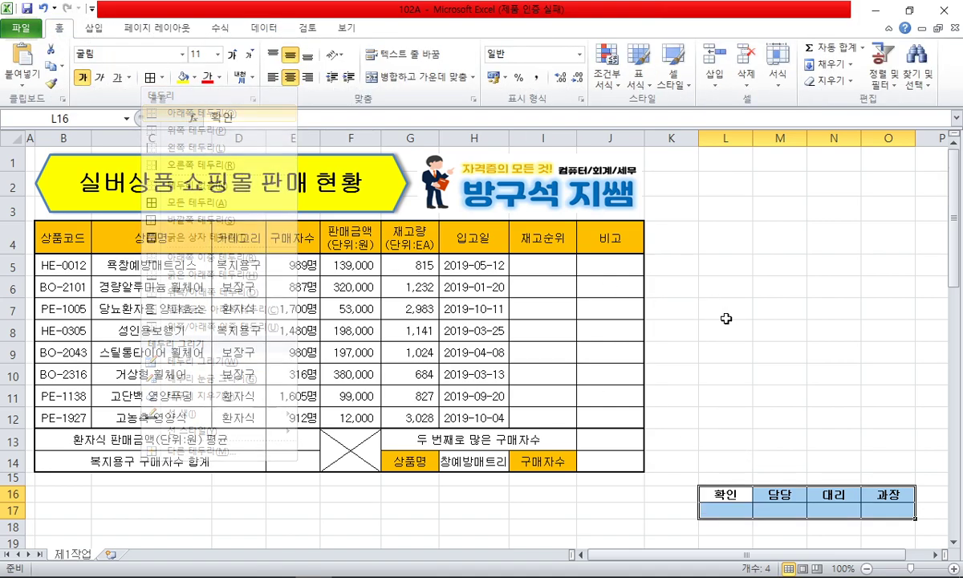
Increase the height of row 17, and merge and center cells L16:L17 of the approval box
left_click(705, 507)
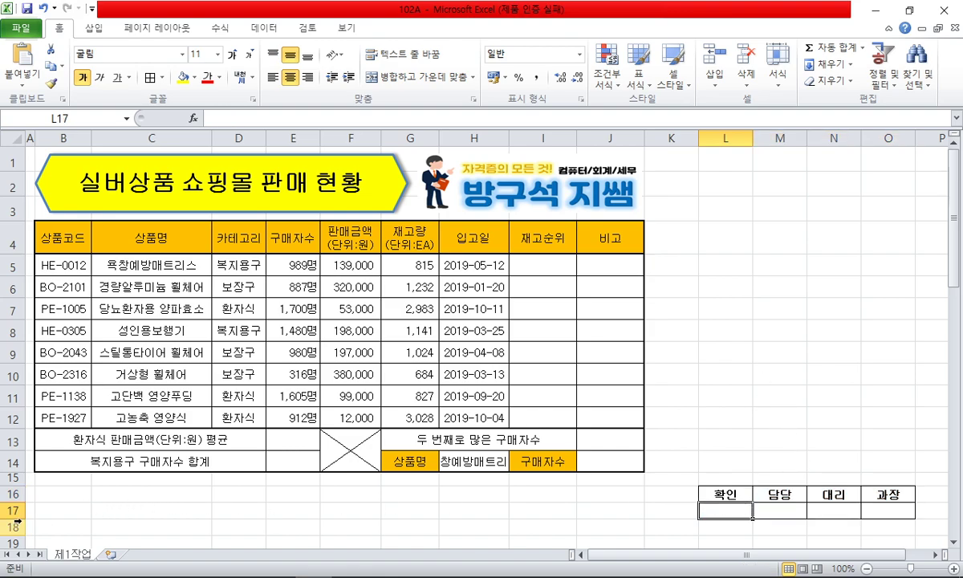
left_click_drag(19, 519, 20, 538)
scroll(738, 437, "down", 1)
left_click_drag(732, 419, 732, 437)
left_click(417, 77)
Break the label 확인 onto two lines, one character each, and narrow column L to fit it
double_click(733, 410)
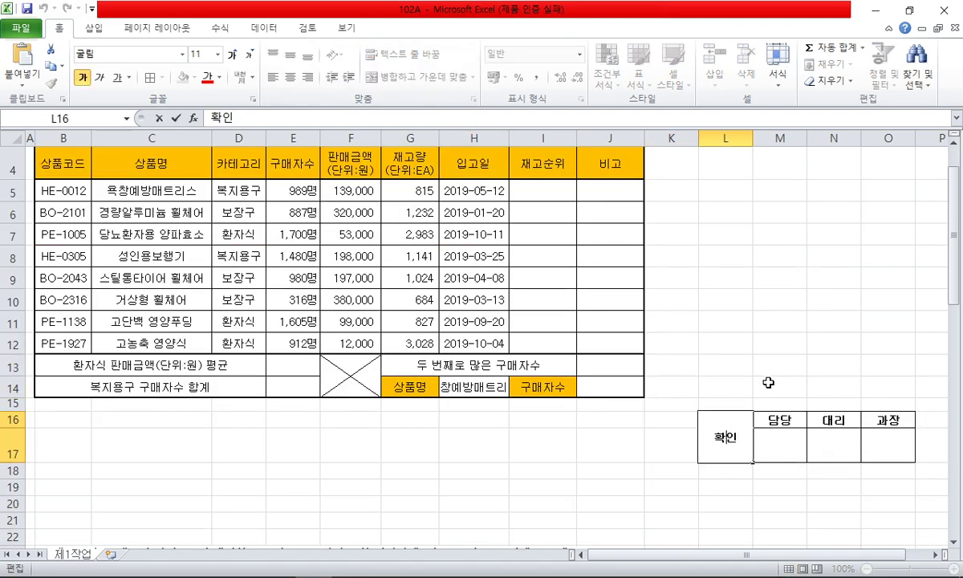
key("alt+Return")
key("Return")
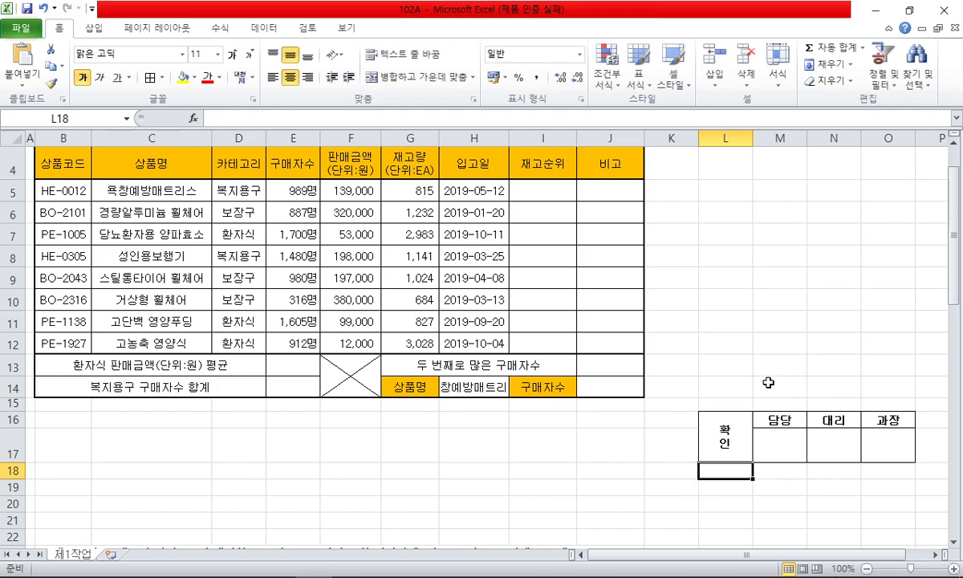
left_click(725, 437)
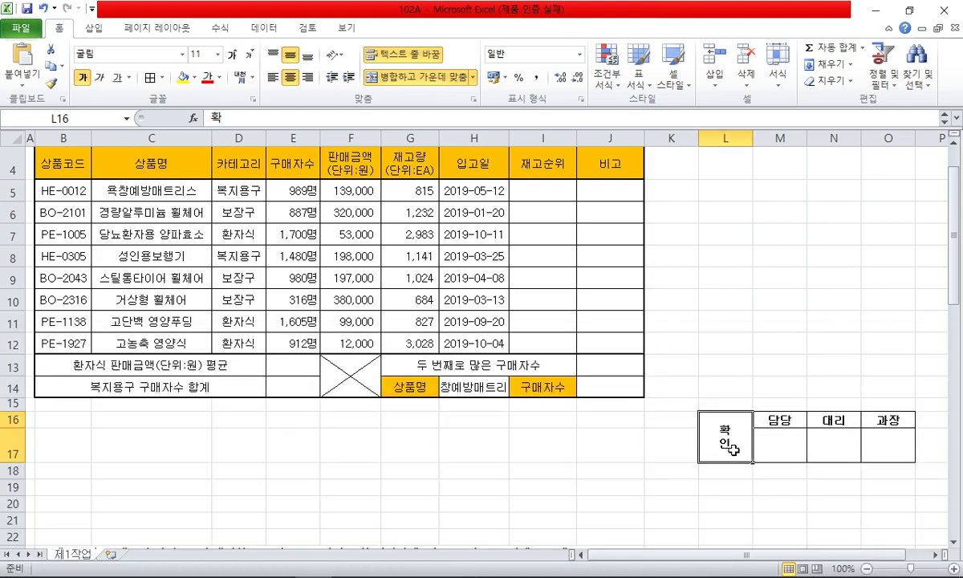
left_click_drag(751, 138, 721, 139)
Copy the approval box L16:O17 as a picture, as shown on screen and in picture format
left_click_drag(738, 421, 857, 445)
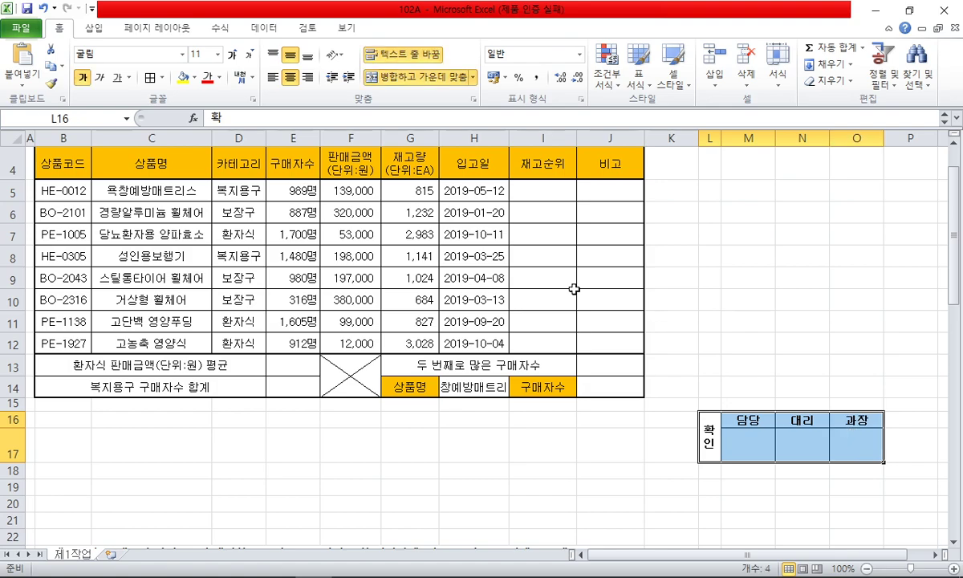
left_click(62, 67)
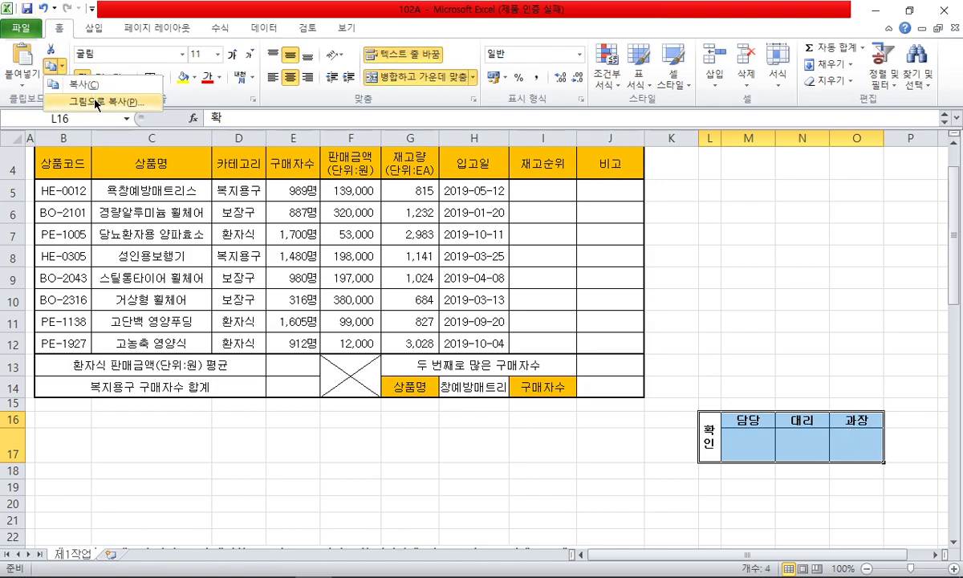
left_click(162, 6)
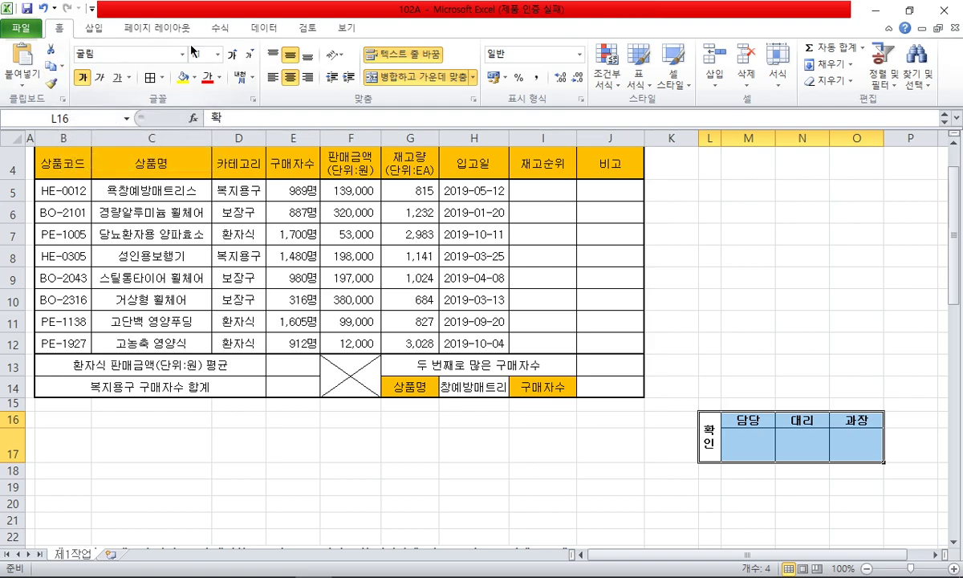
left_click(61, 66)
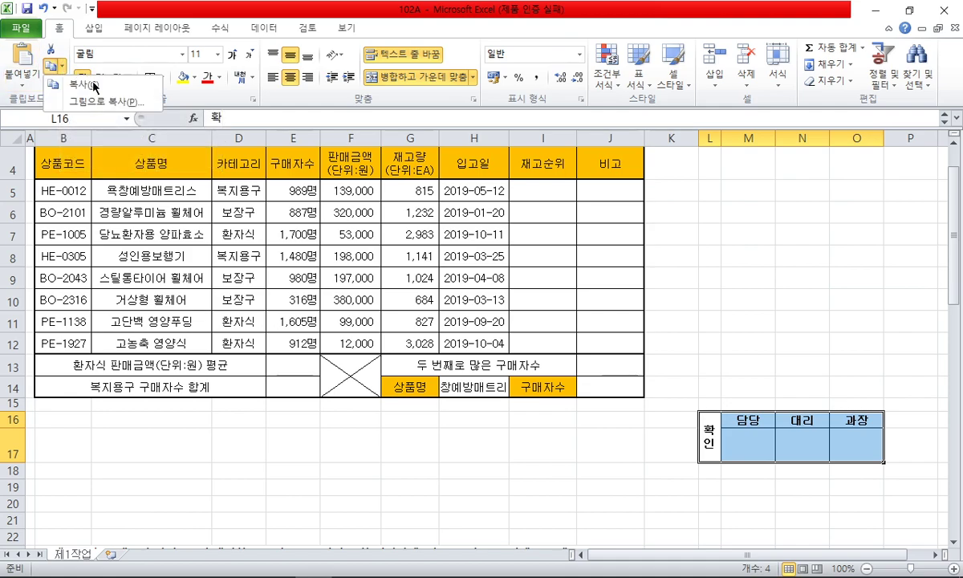
left_click(107, 99)
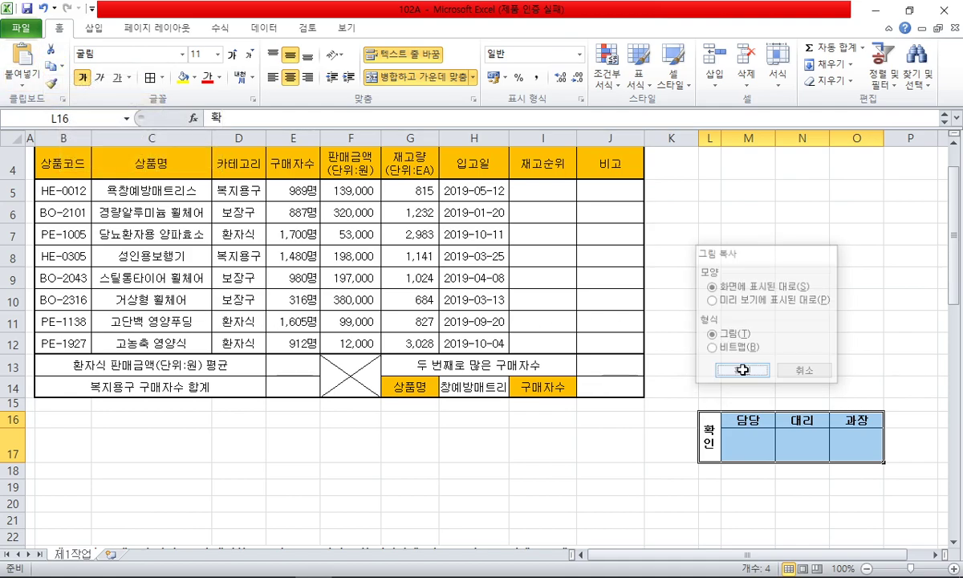
left_click(742, 370)
Paste the approval box picture at cell K1 and move it slightly down beside the logo
scroll(710, 284, "up", 1)
left_click(672, 159)
right_click(674, 161)
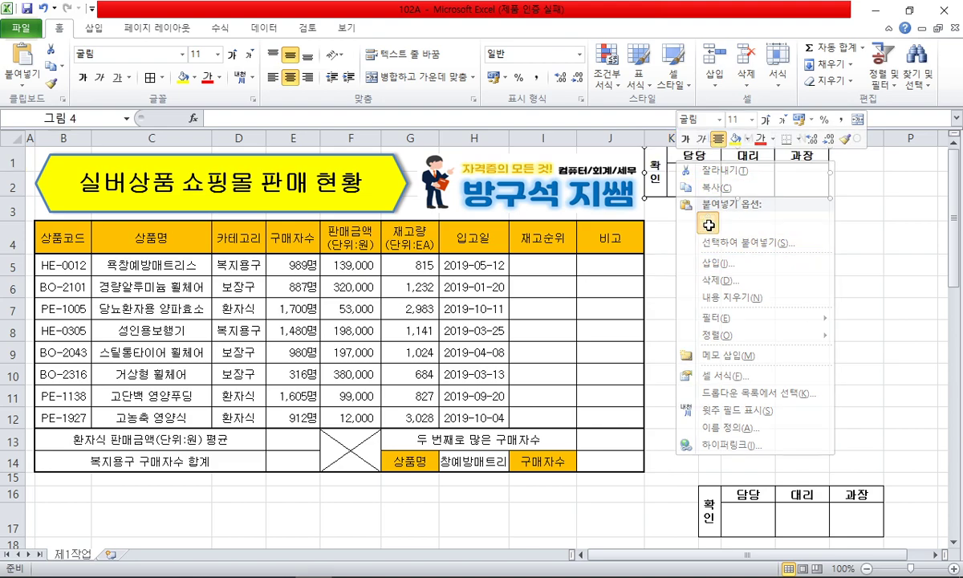
left_click(708, 224)
left_click_drag(706, 194, 709, 210)
left_click(710, 236)
Move the logo below the table, and place the approval box picture next to the title, enlarged toward column J's edge
left_click(616, 207)
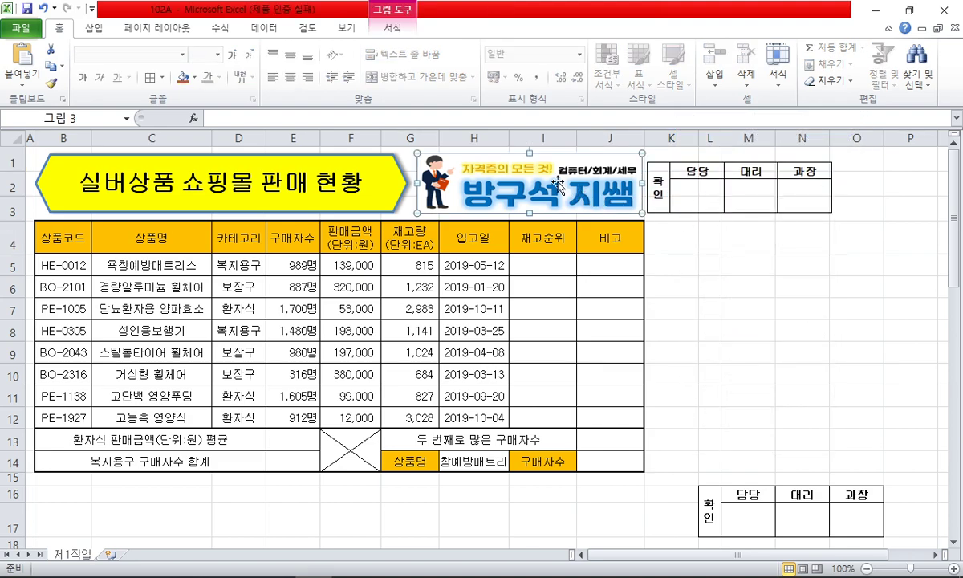
left_click_drag(556, 182, 559, 499)
left_click_drag(753, 184, 538, 175)
left_click_drag(616, 203, 638, 212)
left_click(654, 207)
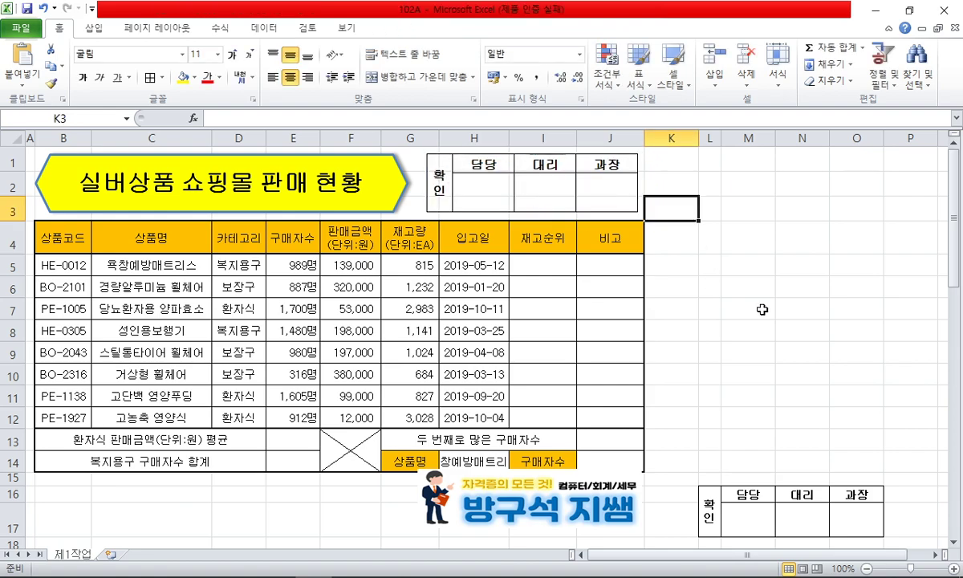
Move the logo back beside the title and select the approval box picture overlapping it
left_click(582, 489)
left_click_drag(581, 488, 583, 193)
left_click(671, 174)
left_click(578, 190)
right_click(574, 189)
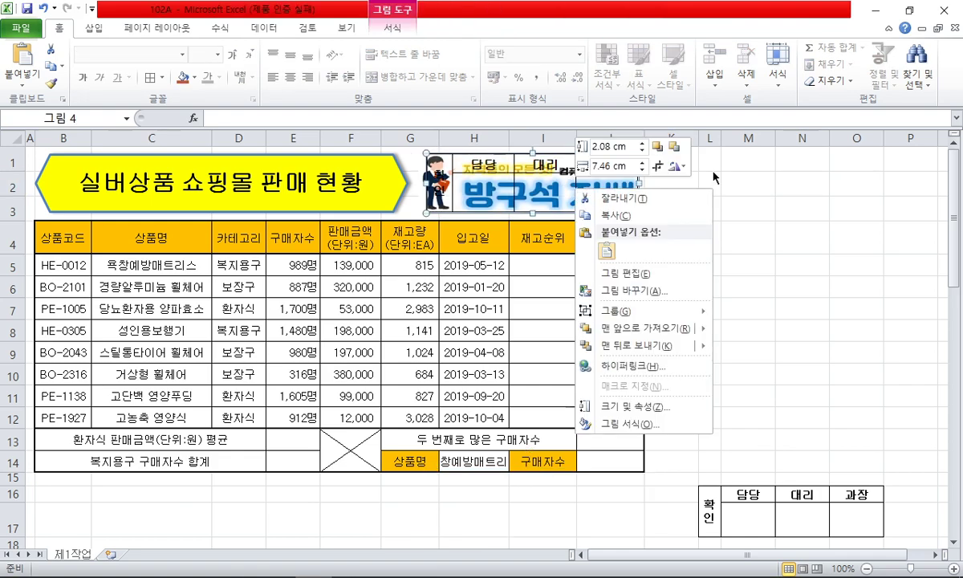
left_click(719, 183)
Drag the approval box picture off the logo and delete it
left_click_drag(548, 188, 764, 307)
key("Delete")
left_click(587, 193)
left_click(747, 292)
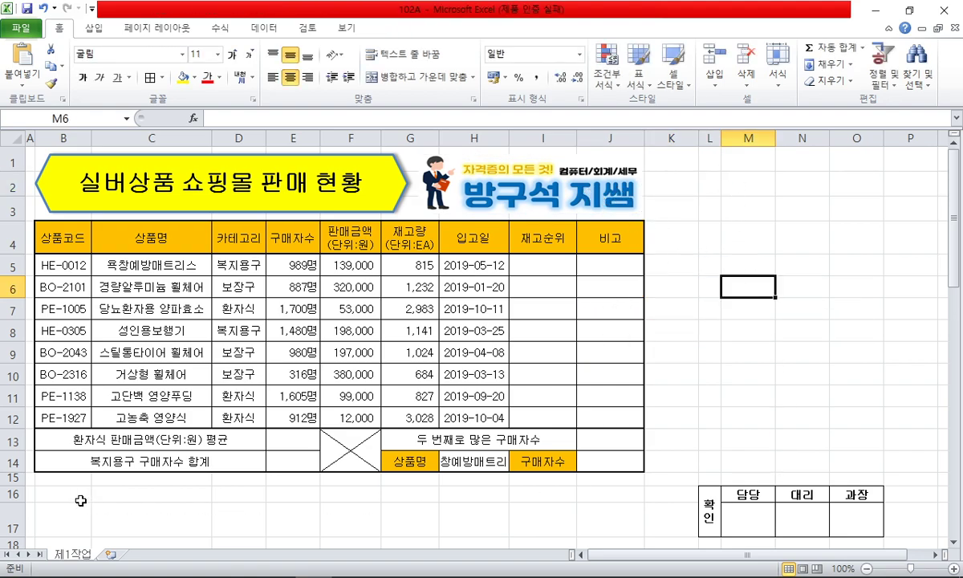
Delete rows 16 and 17 containing the original approval box cells
left_click_drag(17, 492, 16, 518)
right_click(16, 518)
left_click(89, 417)
left_click(246, 380)
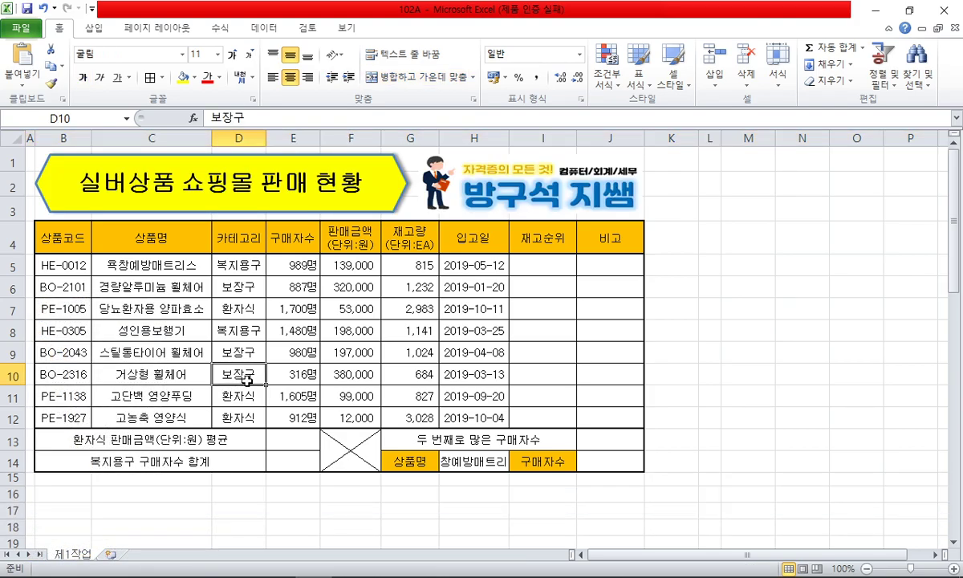
Delete the empty rows 16 to 20 above the (1) 재고순위 instruction
left_click(14, 493)
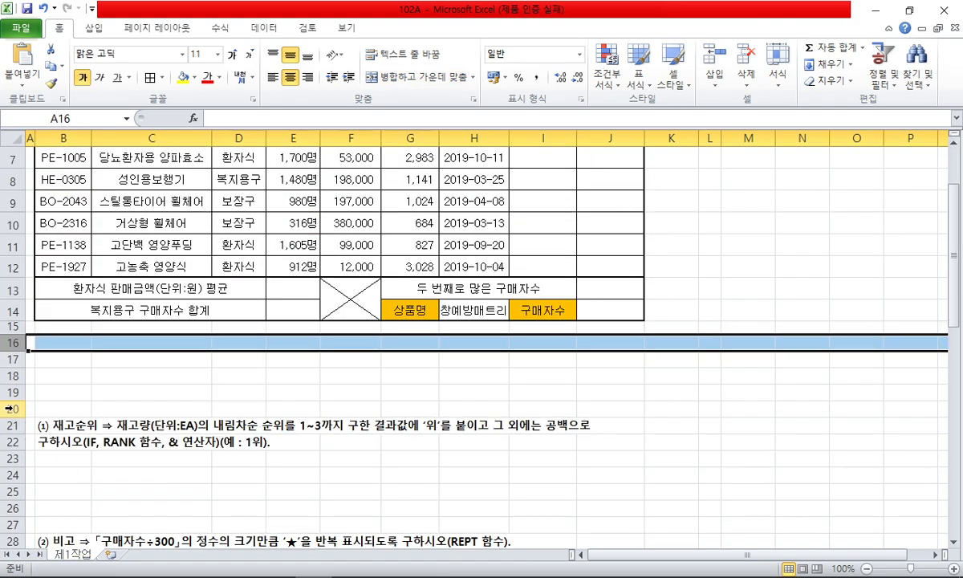
right_click(12, 383)
left_click(65, 456)
left_click(715, 392)
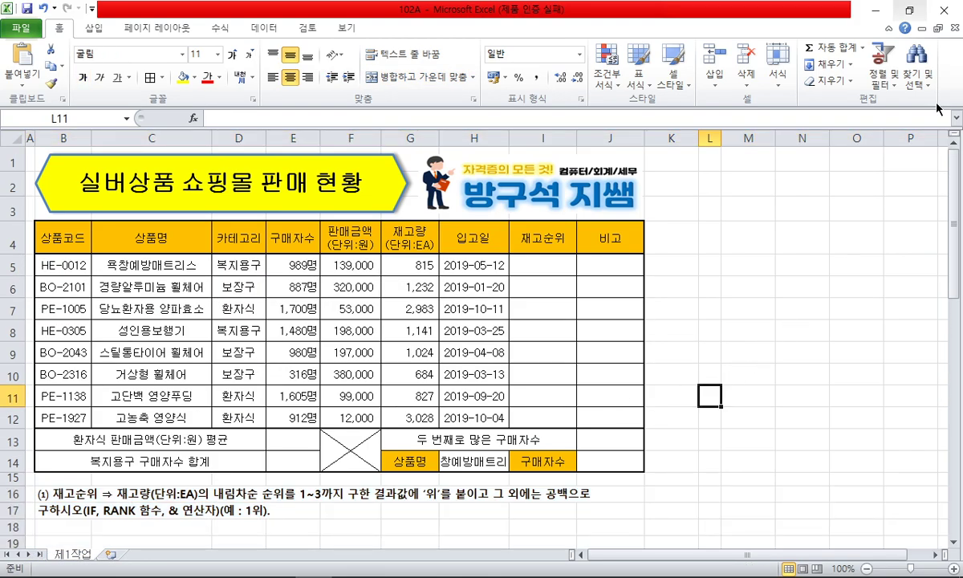
Restore the worksheet window to a smaller size beside the PowerPoint slide show and select the first 재고순위 cell, I5
left_click(911, 10)
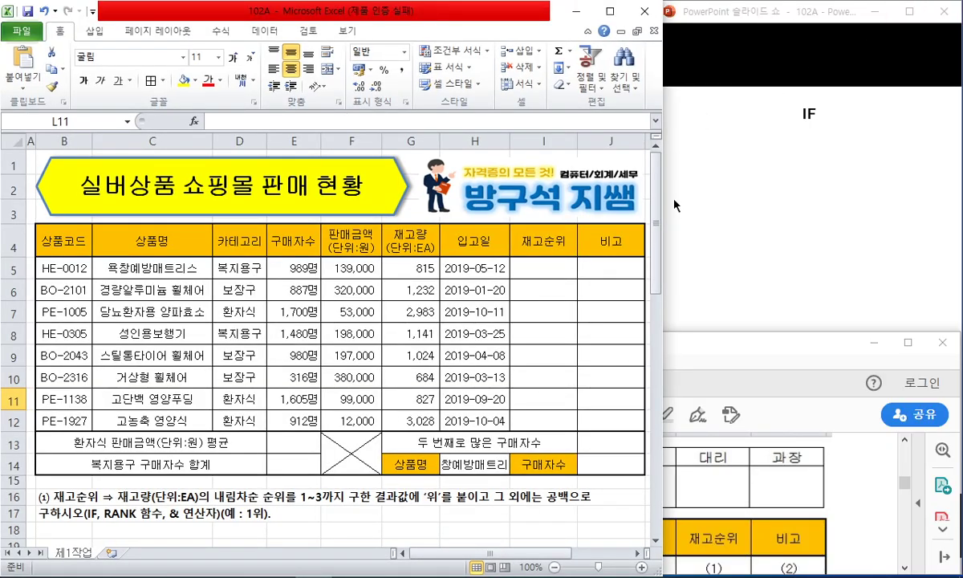
left_click(741, 284)
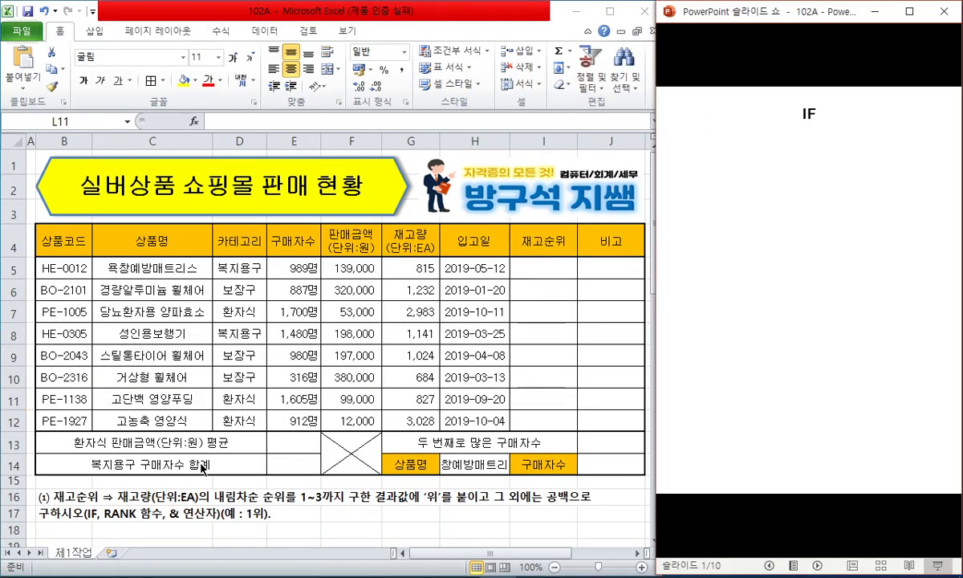
left_click(538, 267)
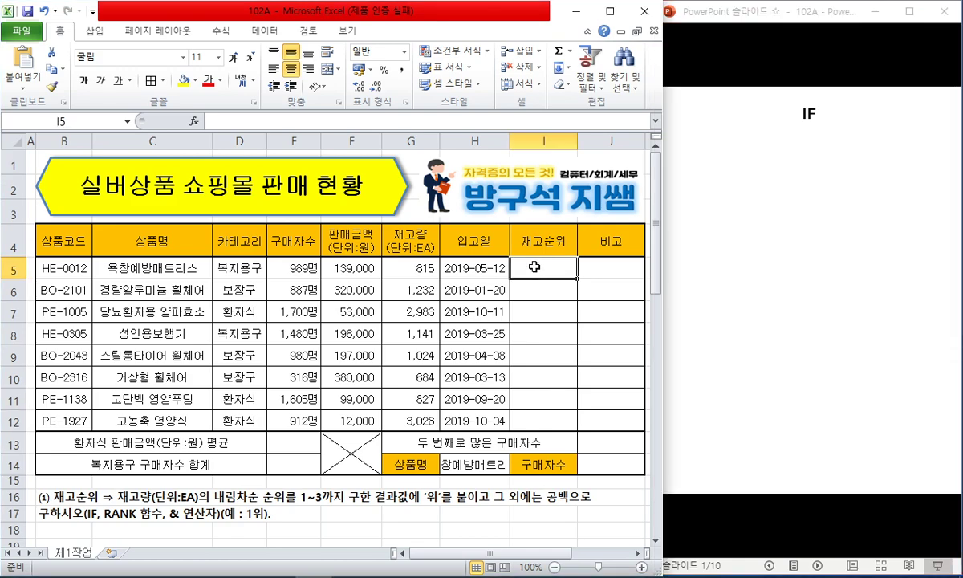
Shade the 재고량 values in G5:G12 and the 재고순위 cells I5:I12 with a light aqua fill
left_click_drag(398, 250, 401, 417)
left_click(195, 81)
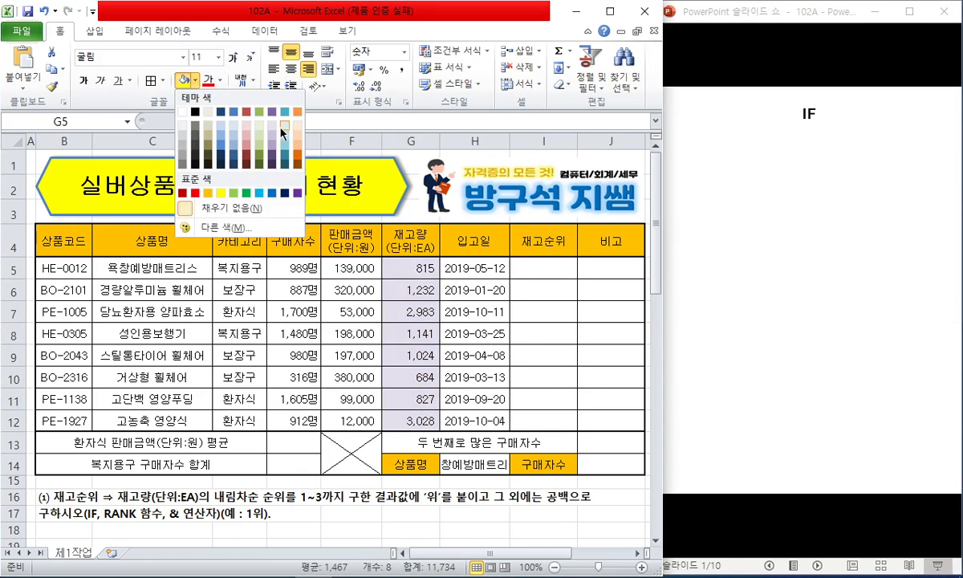
left_click(285, 126)
left_click_drag(540, 267, 550, 415)
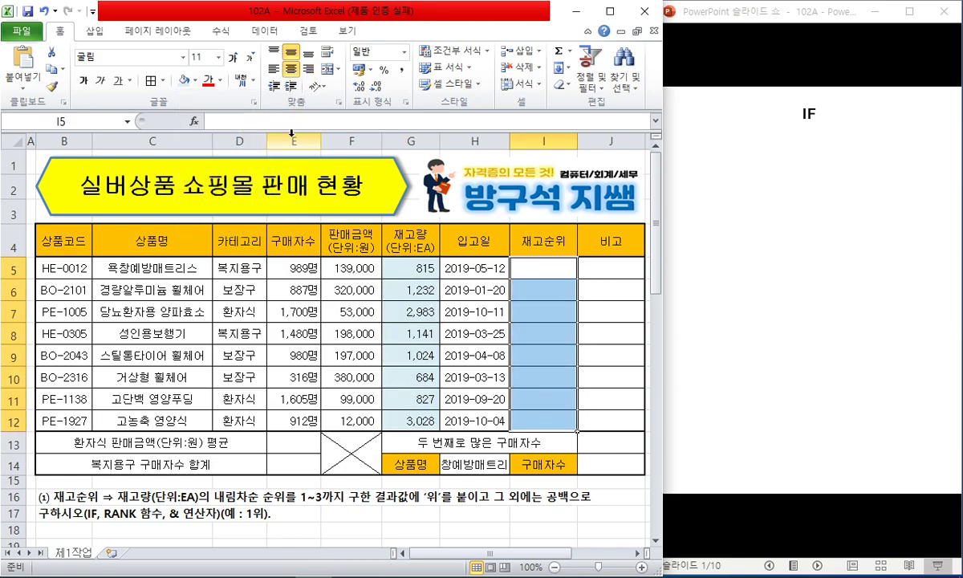
left_click(183, 80)
left_click(543, 268)
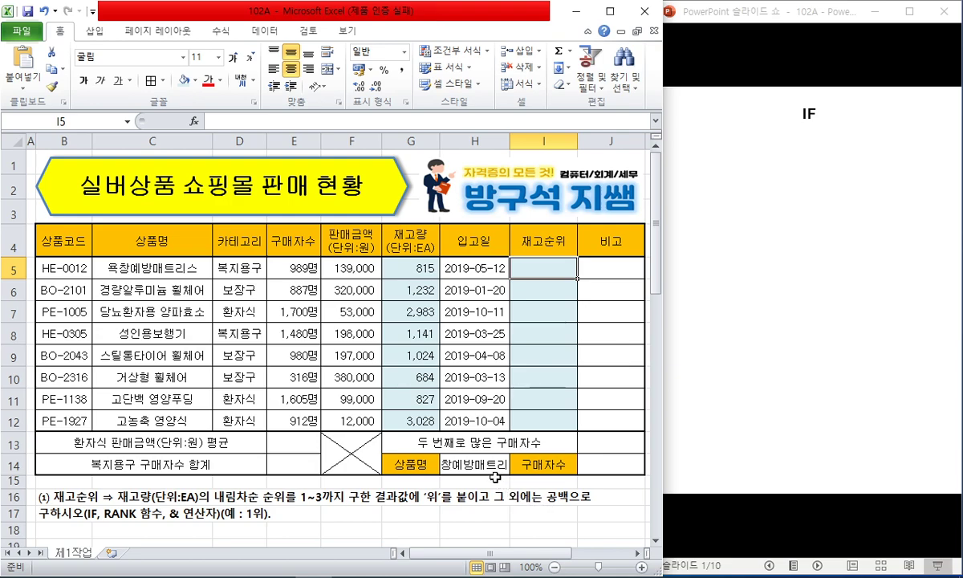
Read the (1) 재고순위 instruction, and switch to the PowerPoint slide show to examine the IF function explanation on slide 1
left_click(746, 24)
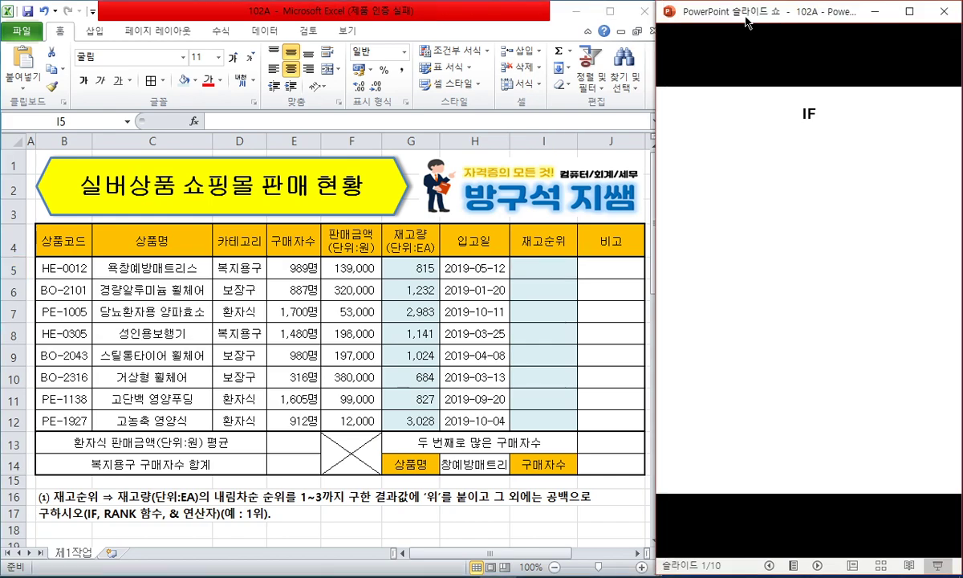
left_click(129, 507)
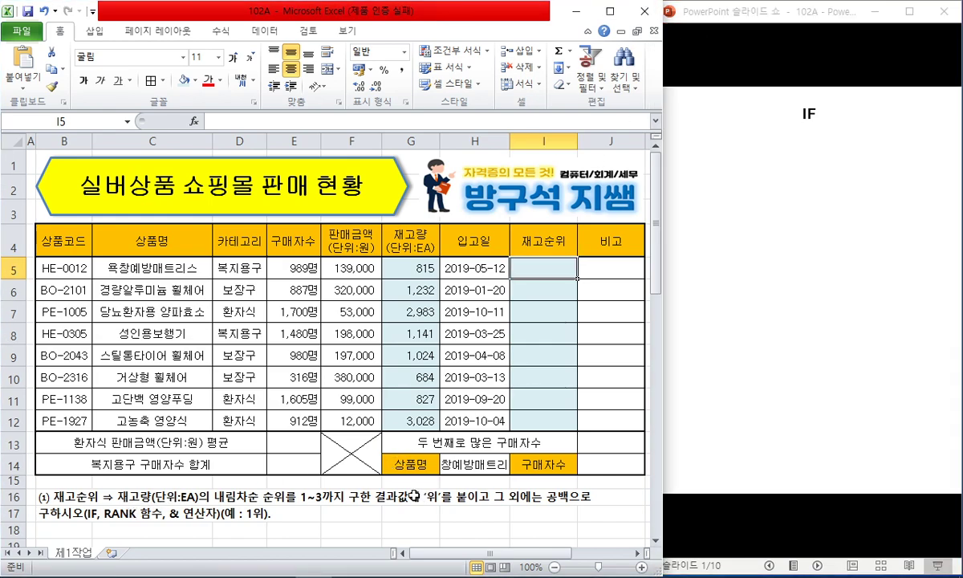
left_click(398, 515)
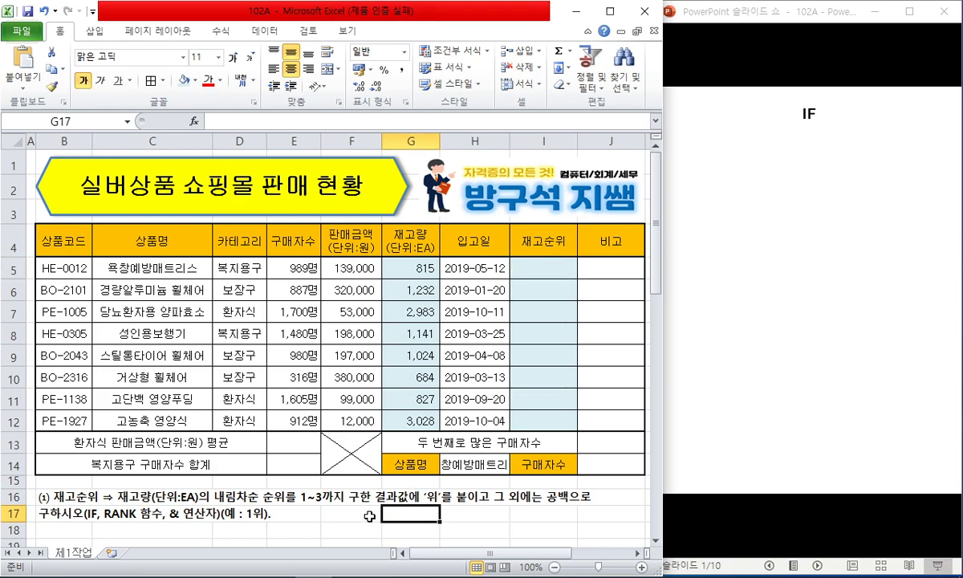
left_click(714, 24)
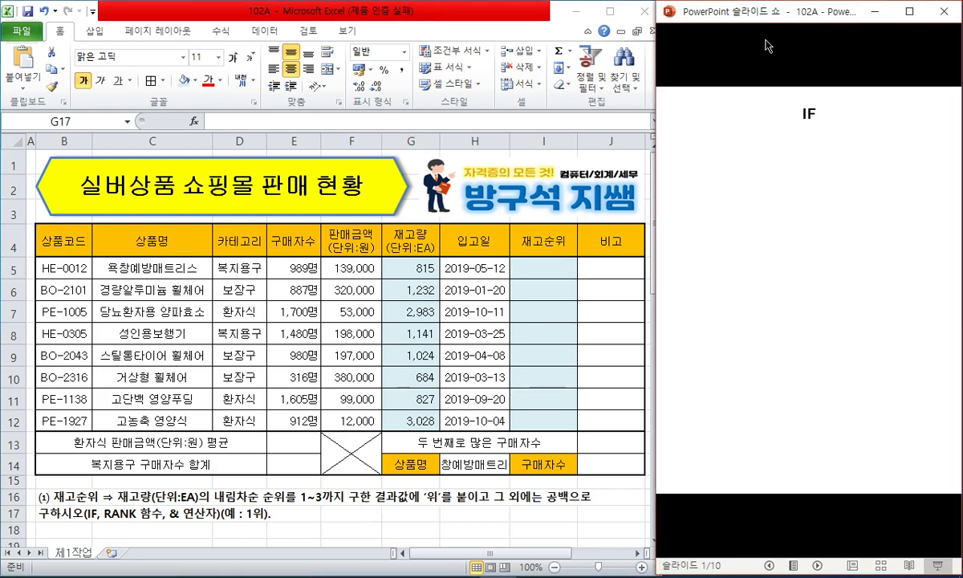
left_click(766, 51)
left_click(776, 32)
left_click(815, 171)
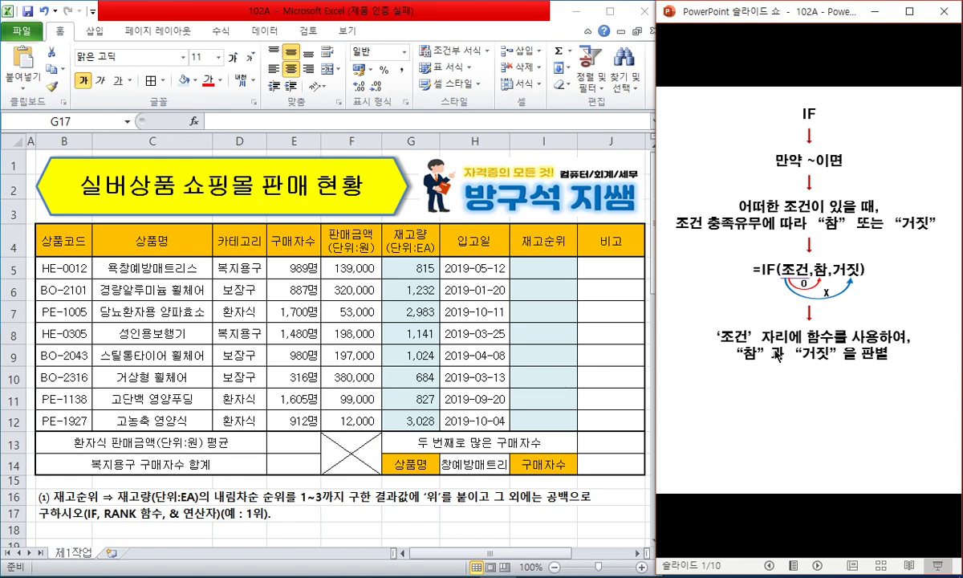
Step through the IF example on slide 1, examining how =IF(A2>=50,"적정","미달") and the comparison operators work
left_click(879, 359)
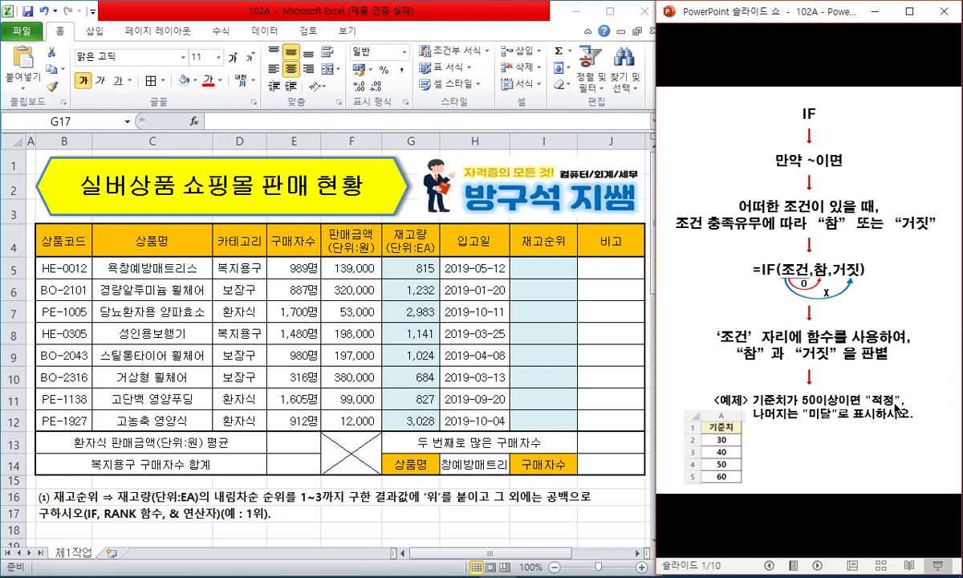
left_click(836, 383)
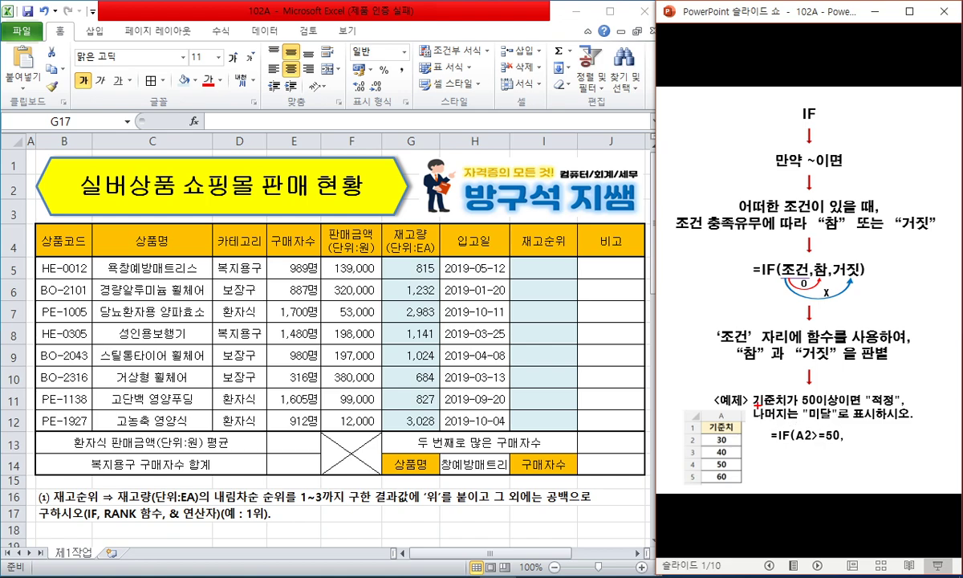
left_click_drag(837, 393, 803, 393)
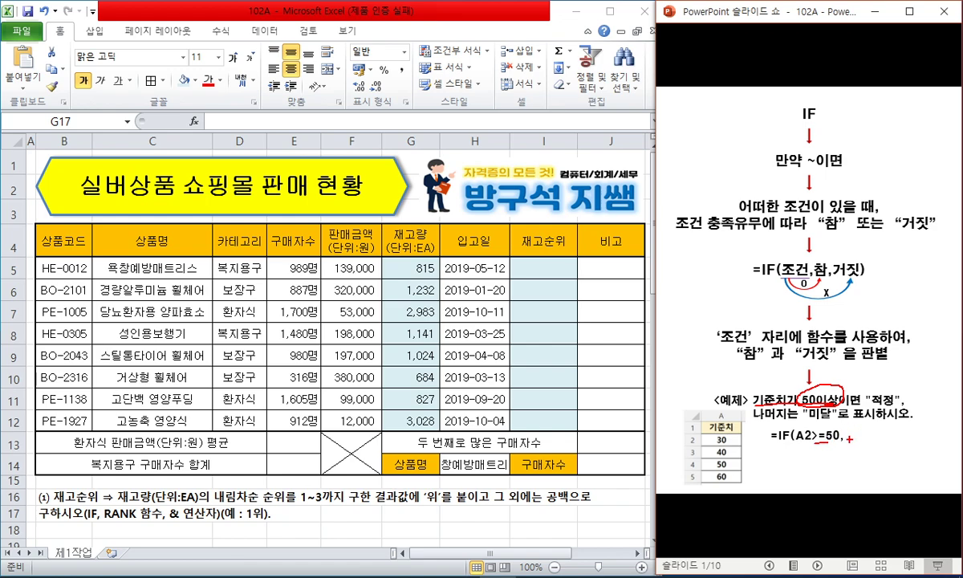
key("e")
key("Escape")
left_click(857, 431)
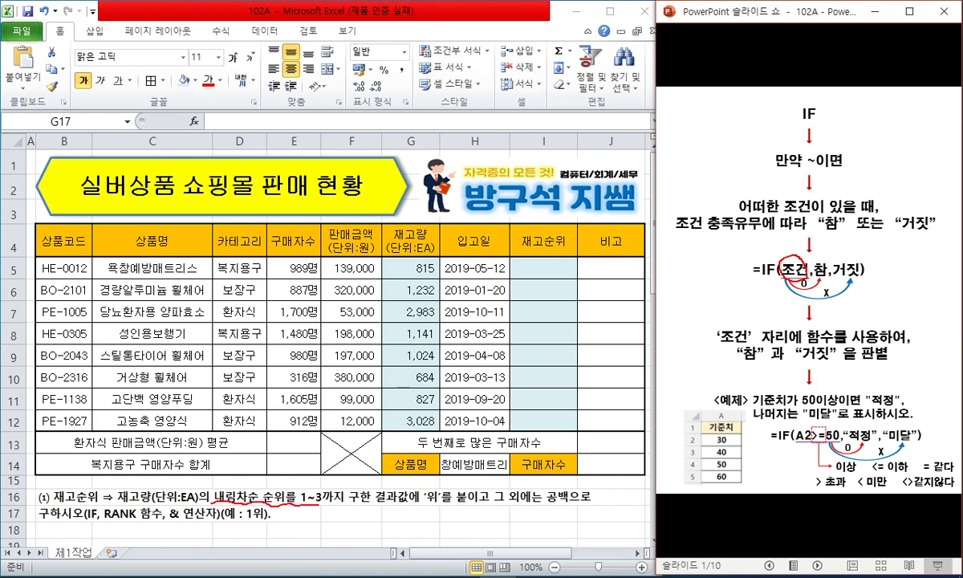
Mark the 1~3 condition in the 재고순위 instruction and sketch the matching IF and RANK structure over the sheet
left_click_drag(293, 503, 322, 487)
mouse_move(347, 501)
left_mouse_down()
mouse_move(357, 528)
mouse_move(374, 529)
left_mouse_up()
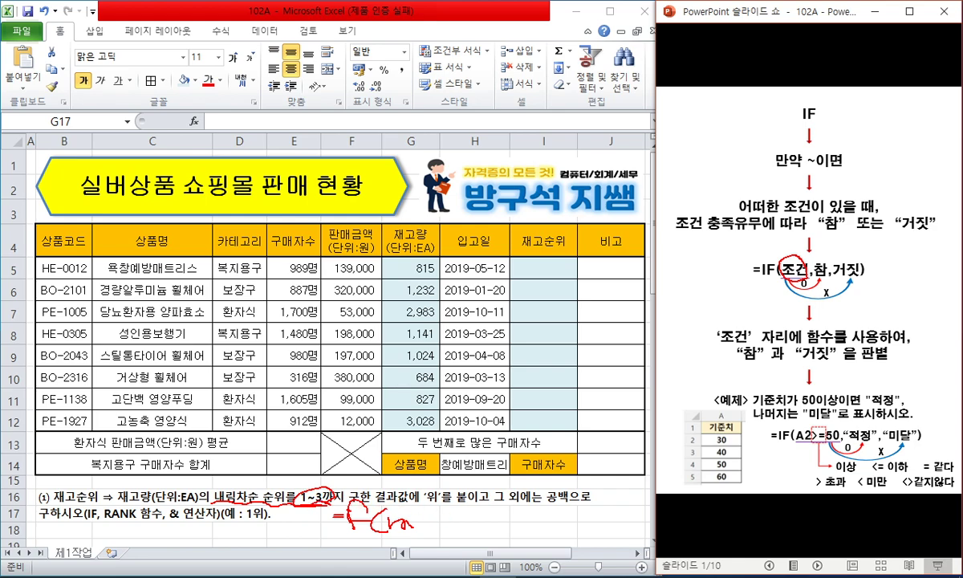
mouse_move(420, 523)
left_mouse_down()
mouse_move(450, 515)
mouse_move(468, 527)
mouse_move(489, 522)
left_mouse_up()
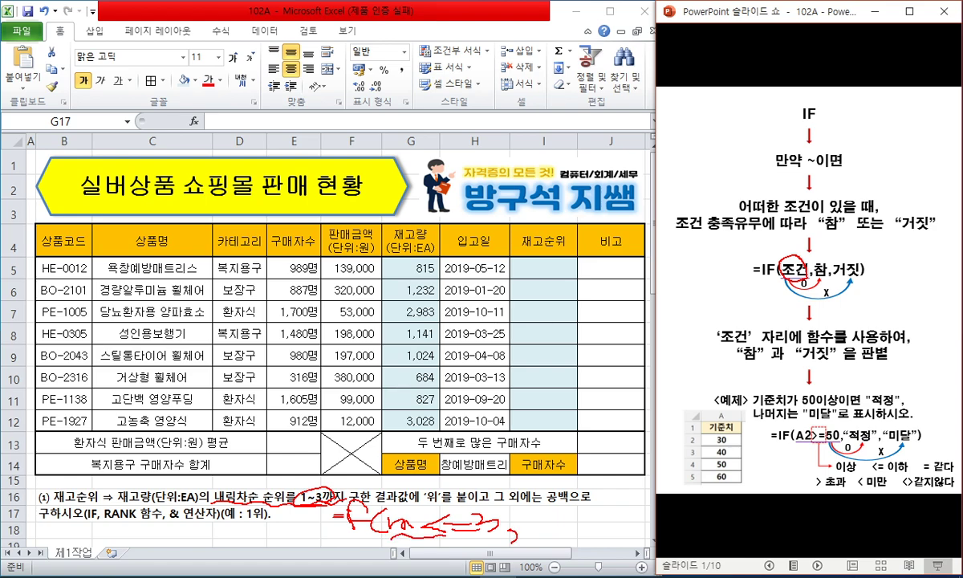
left_click_drag(411, 517, 391, 520)
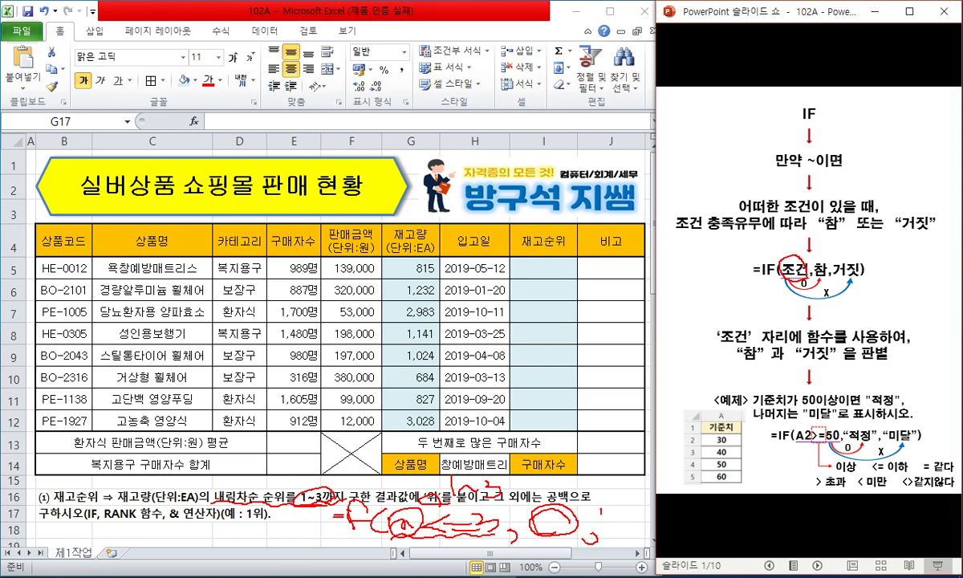
left_click_drag(623, 511, 635, 526)
key("Escape")
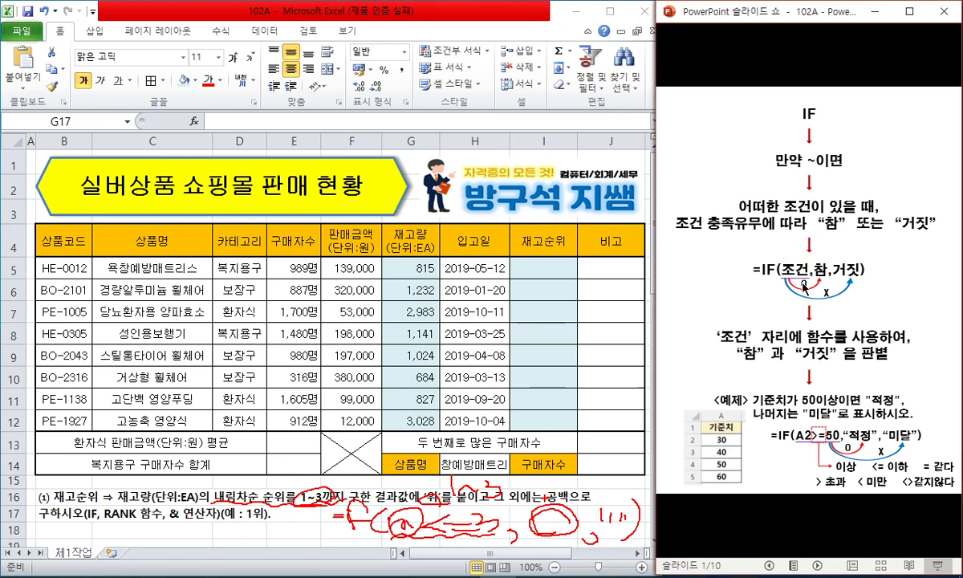
Enter the formula outline =IF(RANK()<=3,RANK()&"위","") as a note in cell F17
left_click(367, 515)
type("=")
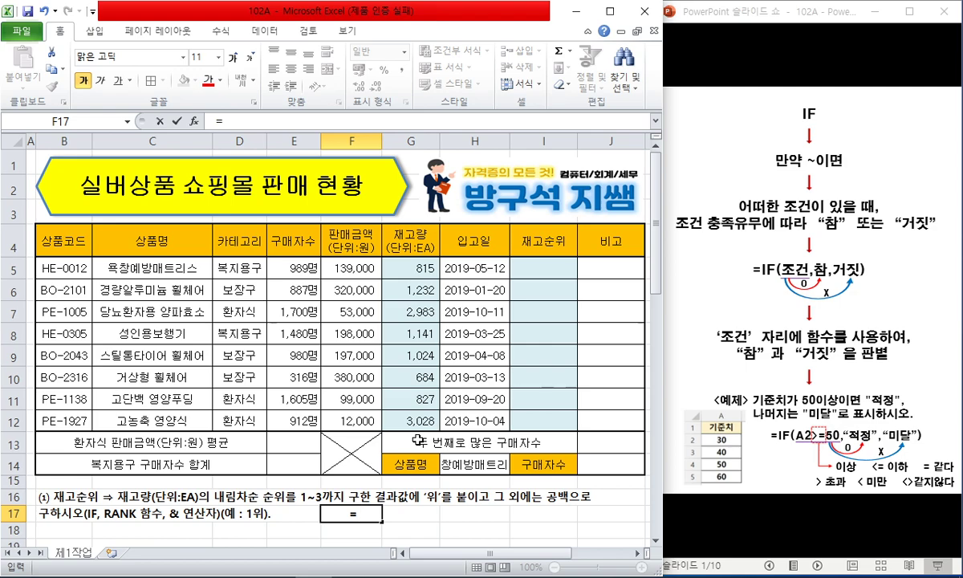
key("BackSpace")
type("=if")
key("BackSpace")
key("BackSpace")
type("IF(RANK()")
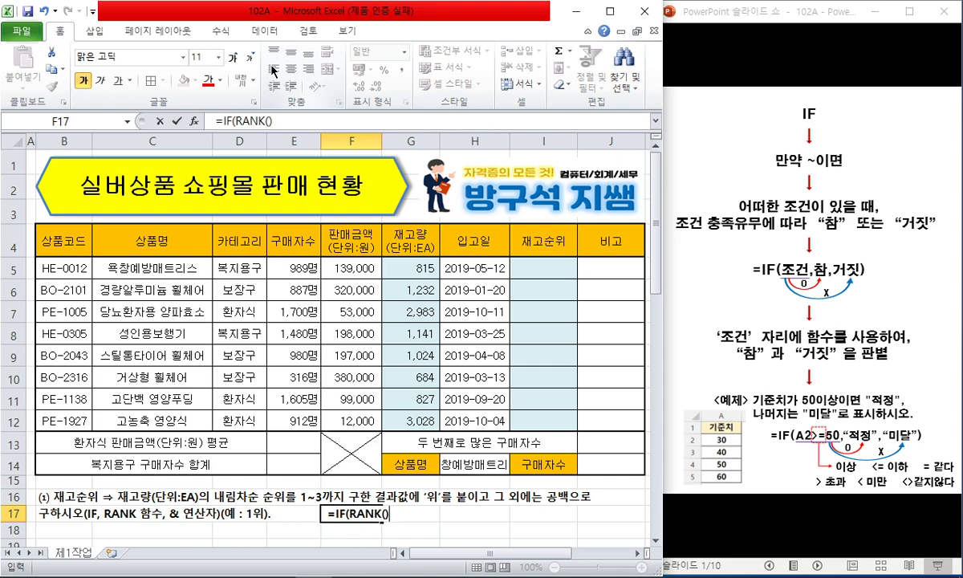
type("<=3,RAN")
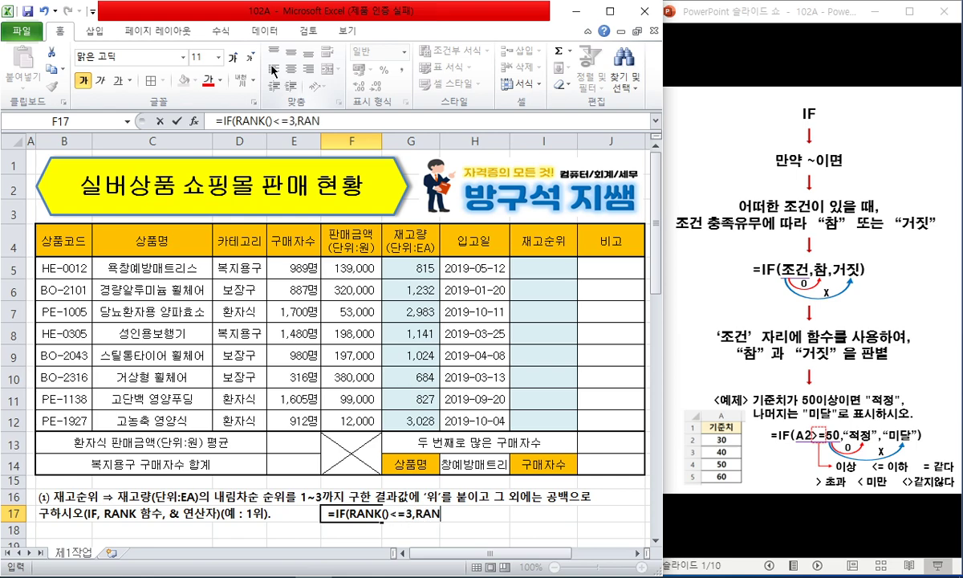
type("K()&")
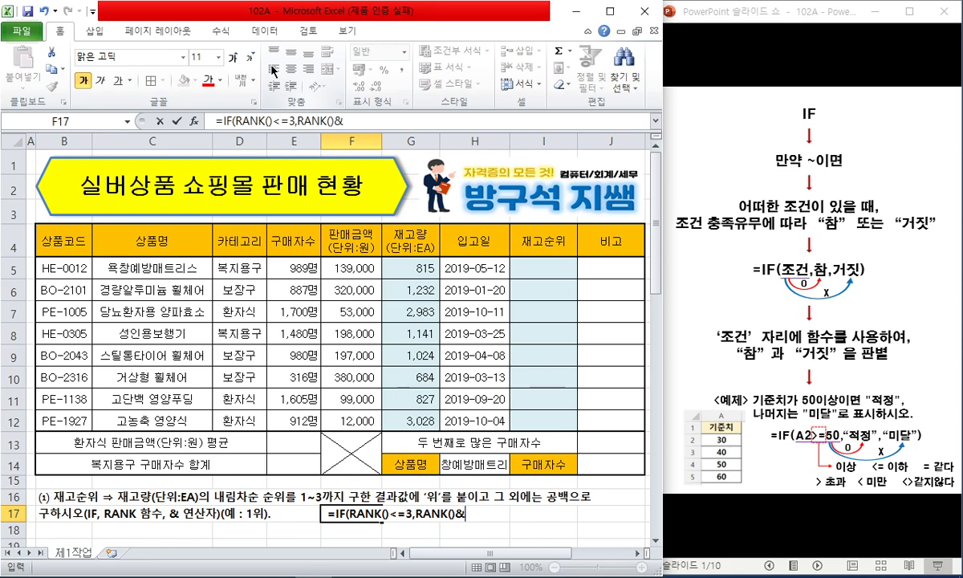
type("\"위\",")
key("Return")
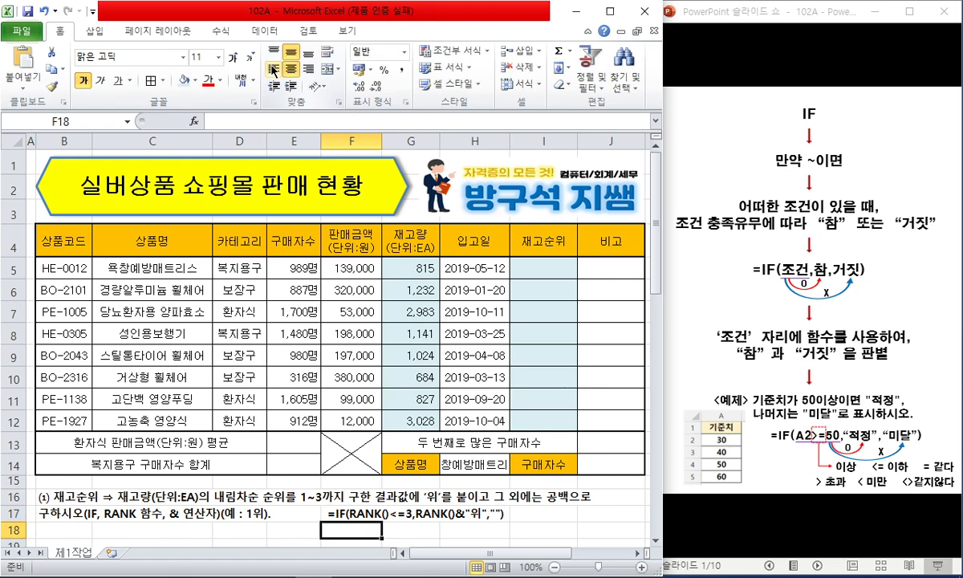
Review the & operator in the F17 formula note and colour its condition part RANK()<=3 red
key("Up")
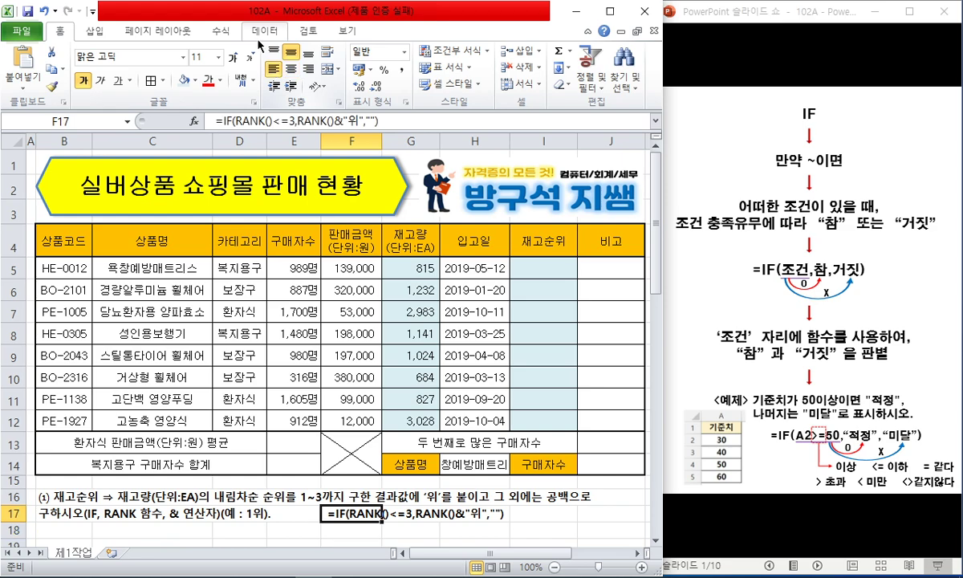
key("F2")
double_click(459, 514)
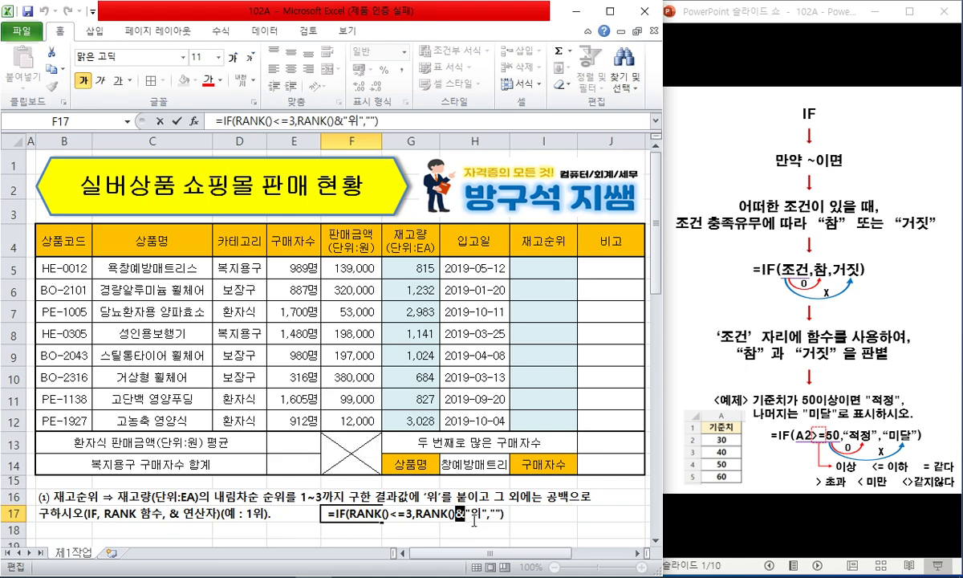
key("Escape")
key("F2")
left_click_drag(350, 512, 410, 512)
left_click(208, 80)
left_click(421, 499)
left_click(388, 513)
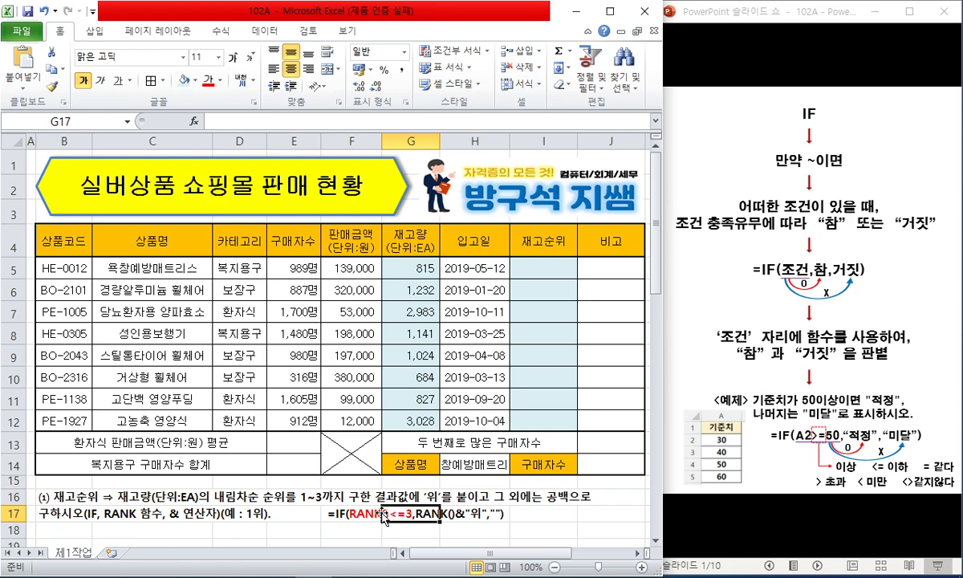
Colour the true-result part RANK()&"위" of the F17 formula note blue
left_click(378, 513)
key("F2")
left_click_drag(416, 513, 479, 514)
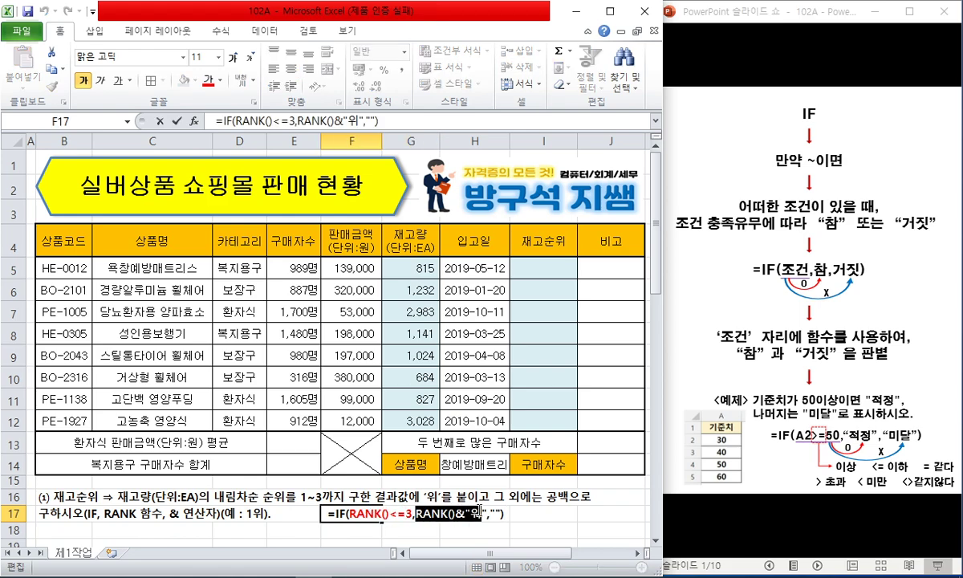
left_click(219, 80)
left_click(299, 211)
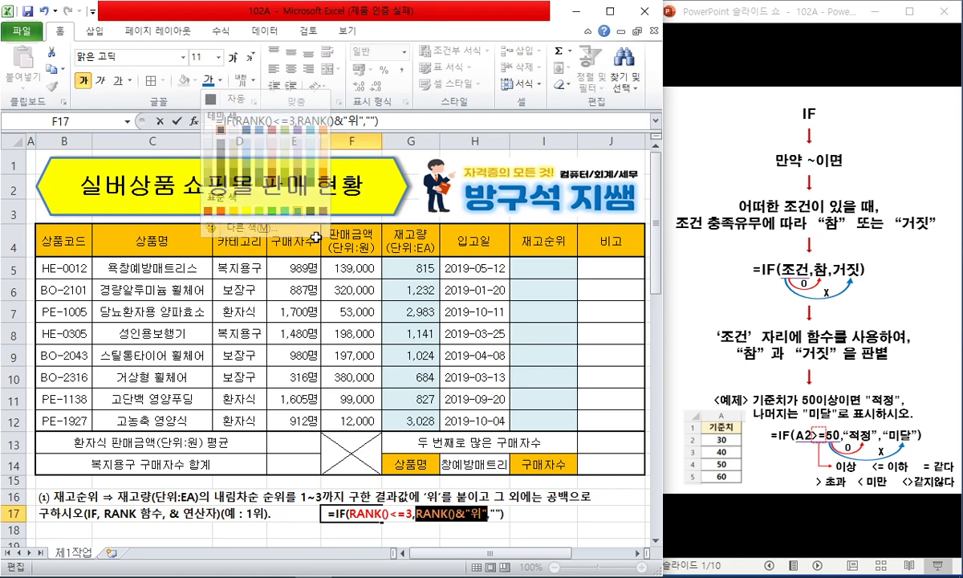
left_click(553, 512)
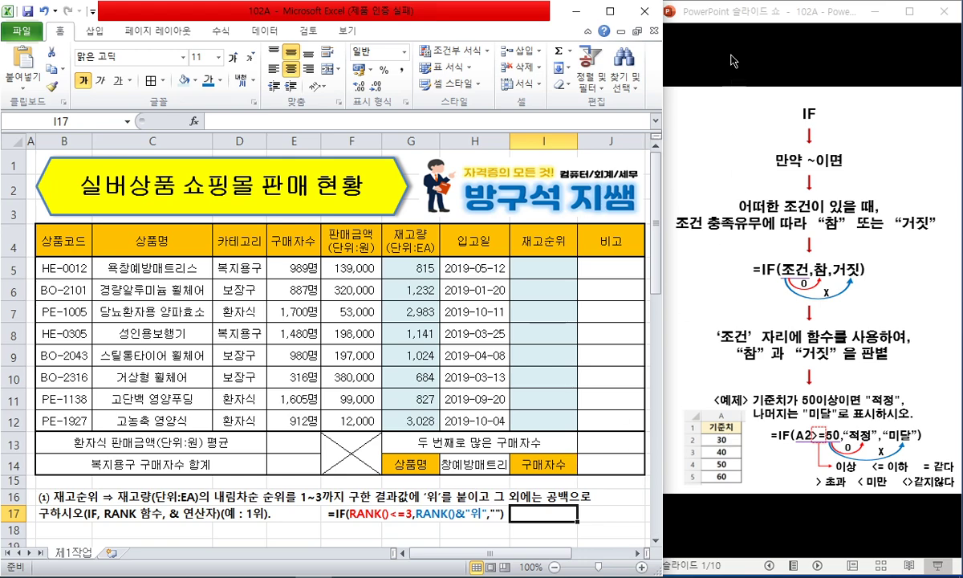
Switch to the PowerPoint slide show and examine the RANK syntax, fixed range and descending and ascending examples on slide 2
left_click(745, 18)
left_click(735, 46)
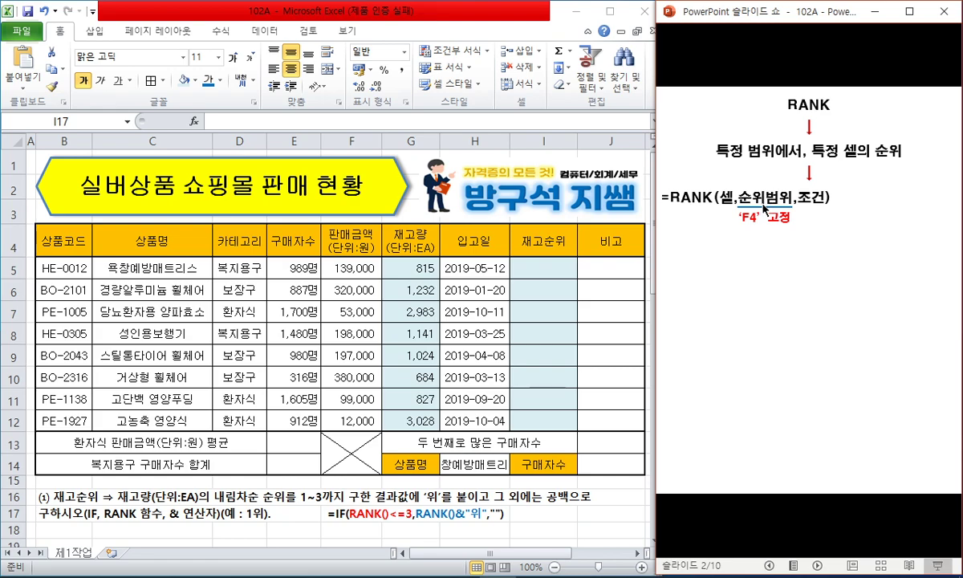
left_click(800, 233)
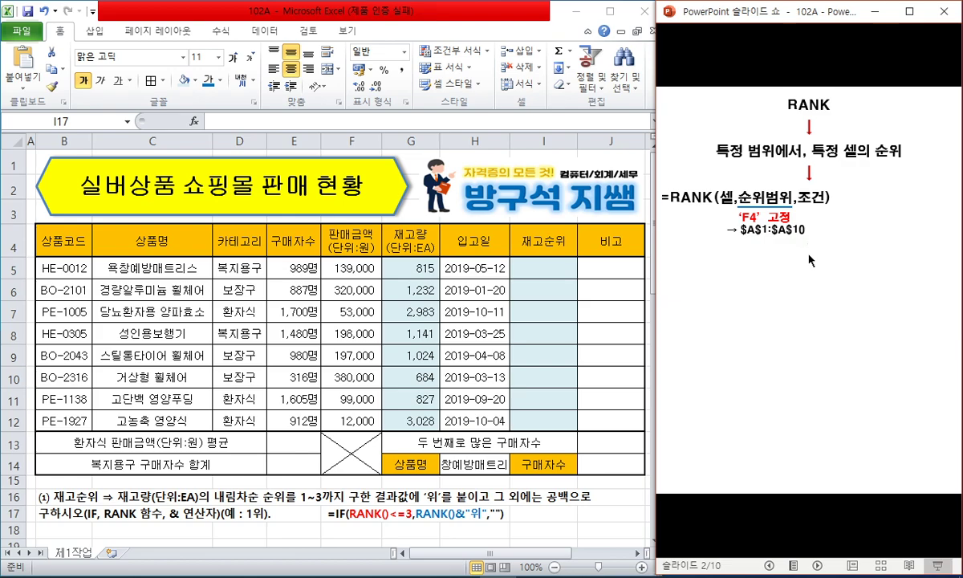
left_click(810, 261)
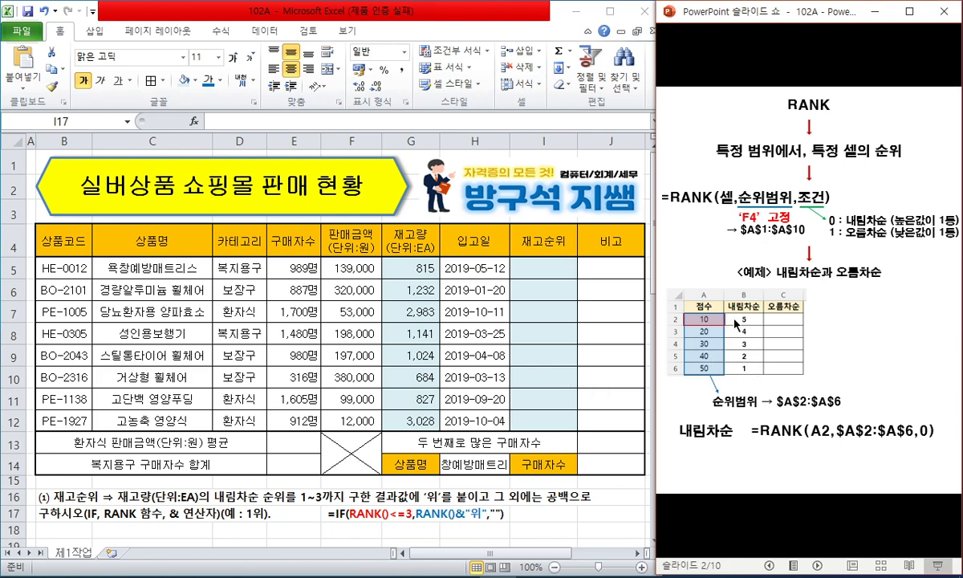
left_click(800, 461)
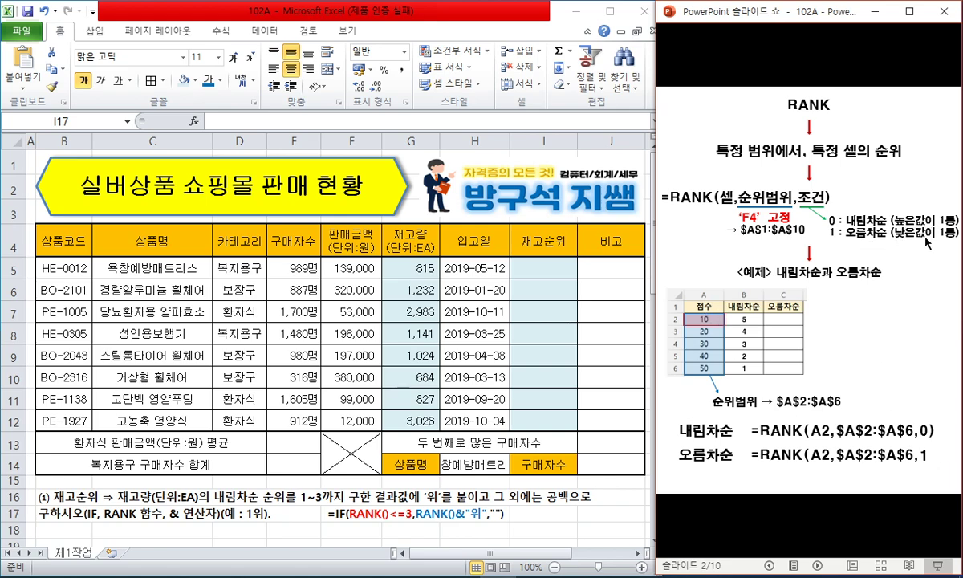
left_click(920, 454)
left_click(792, 338)
Return to the worksheet and compare the empty RANK() in the F17 note with the arguments explained on the slide
left_click(336, 528)
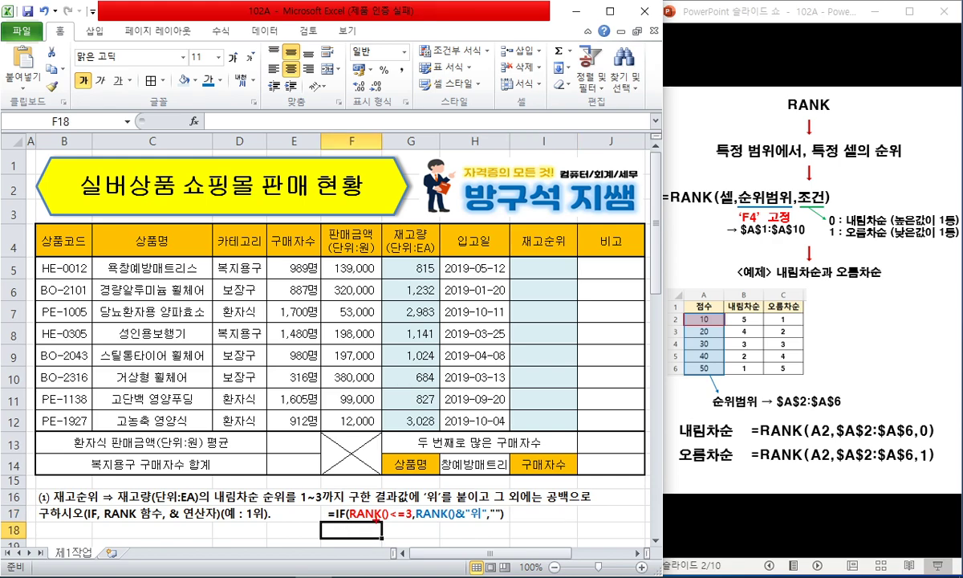
left_click_drag(352, 522, 393, 523)
mouse_move(812, 215)
left_mouse_down()
mouse_move(719, 199)
mouse_move(807, 183)
mouse_move(803, 226)
left_mouse_up()
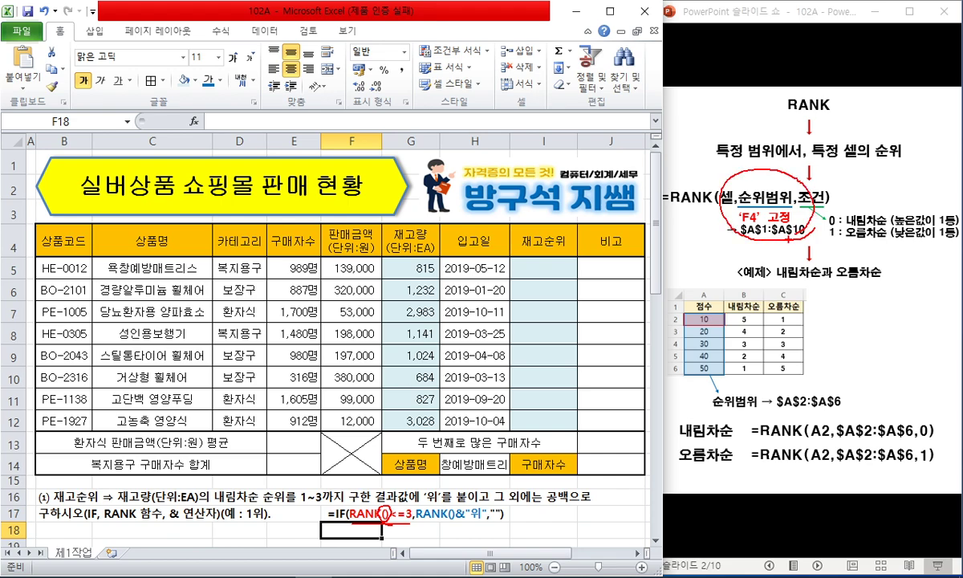
key("Escape")
Enter =RANK(G5,$G$5:$G$12,0) in cell I5 to rank the 재고량 value in descending order
left_click(539, 269)
type("=RANK")
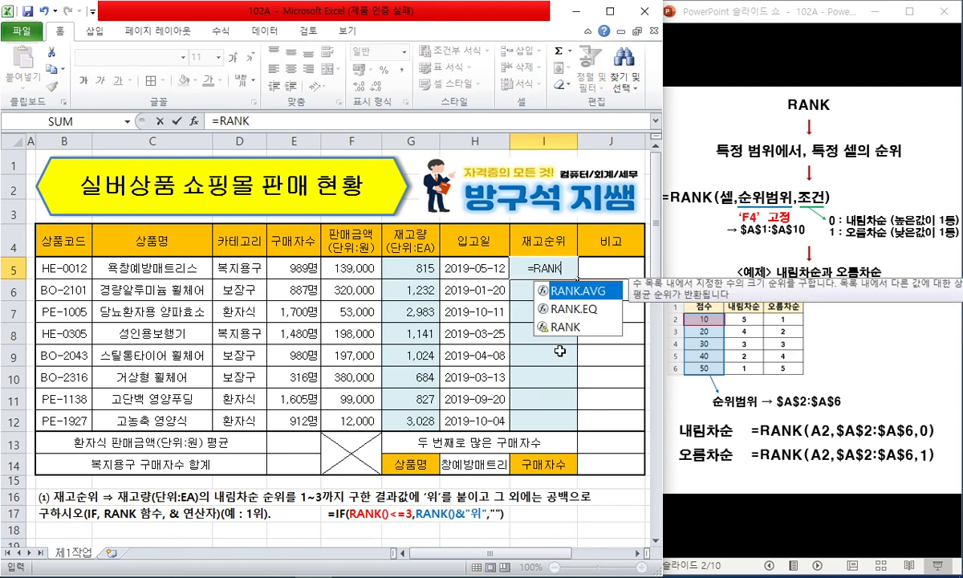
type("(")
key("Left")
key("Left")
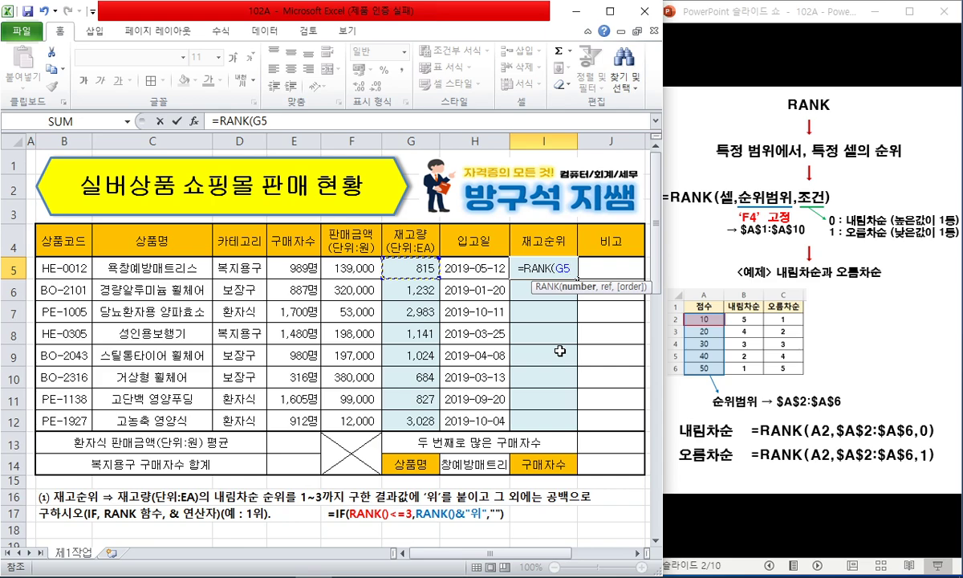
type(",")
key("Left")
key("Left")
key("shift+Down")
key("shift+Down")
key("shift+Down")
key("shift+Down")
key("shift+Down")
key("shift+Down")
key("shift+Down")
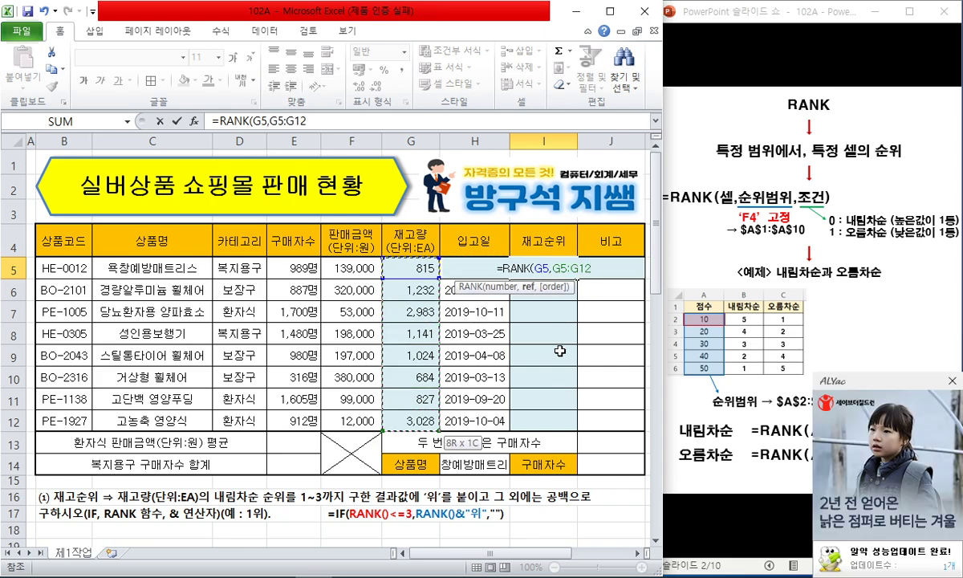
key("F4")
type(",0")
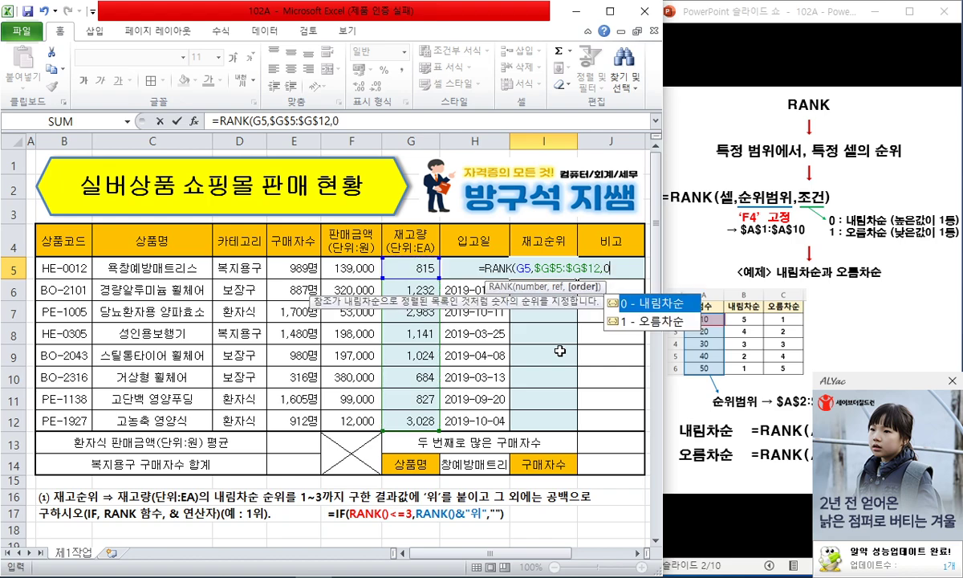
type(")")
key("Return")
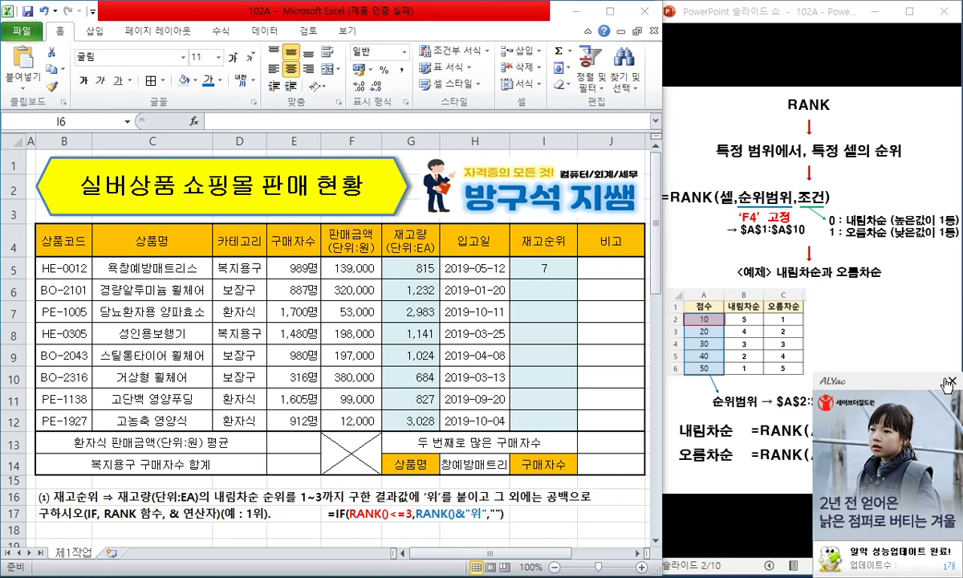
Copy the RANK formula from I5 and paste only the formula into I5:I12
left_click(554, 266)
key("ctrl+c")
left_click_drag(553, 265, 554, 375)
key("shift+Down")
key("shift+Down")
key("Return")
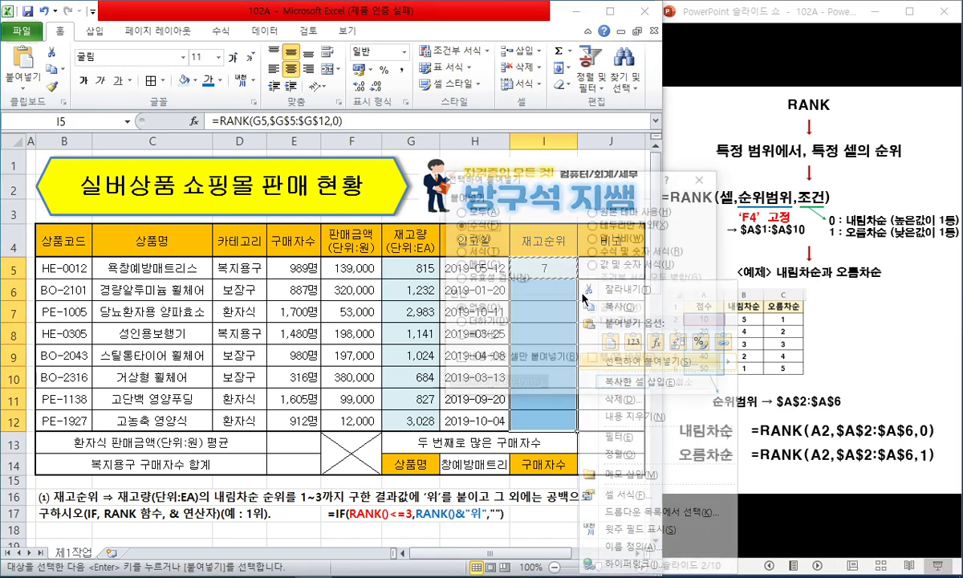
Shade the 재고순위 cells ranked 1 to 3 (I12, I7 and I6) light purple and select cell I5
left_click(538, 413)
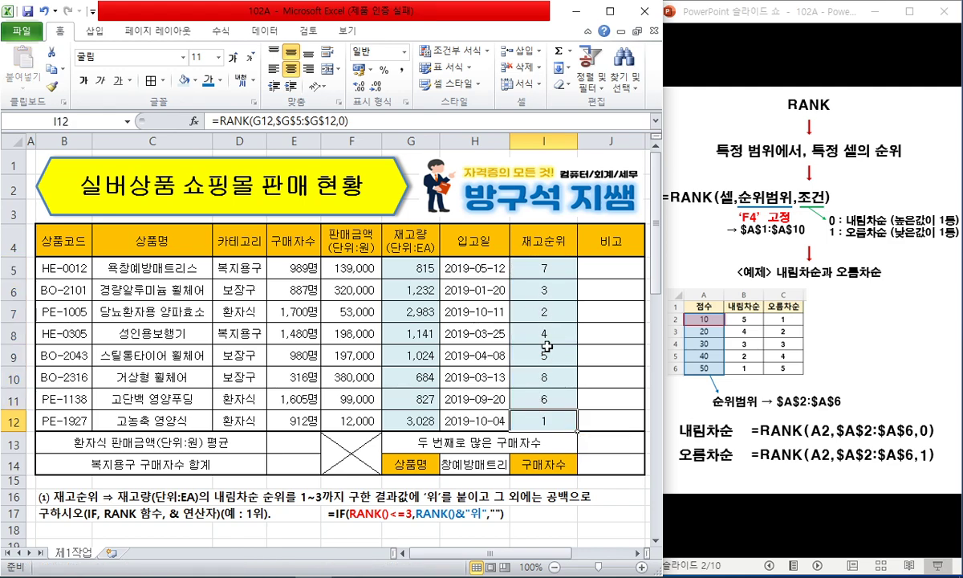
left_click(518, 307, "ctrl")
left_click(553, 294, "ctrl")
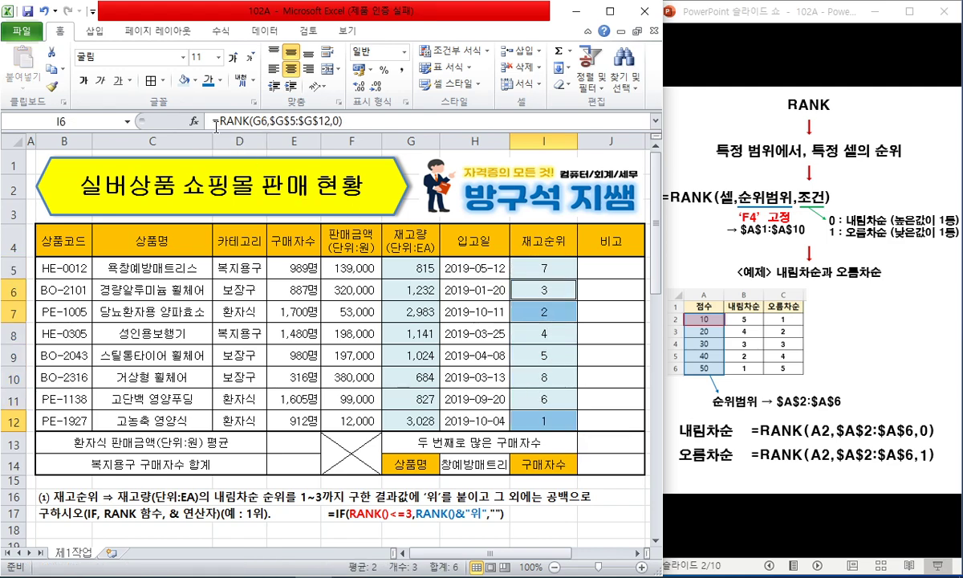
left_click(196, 81)
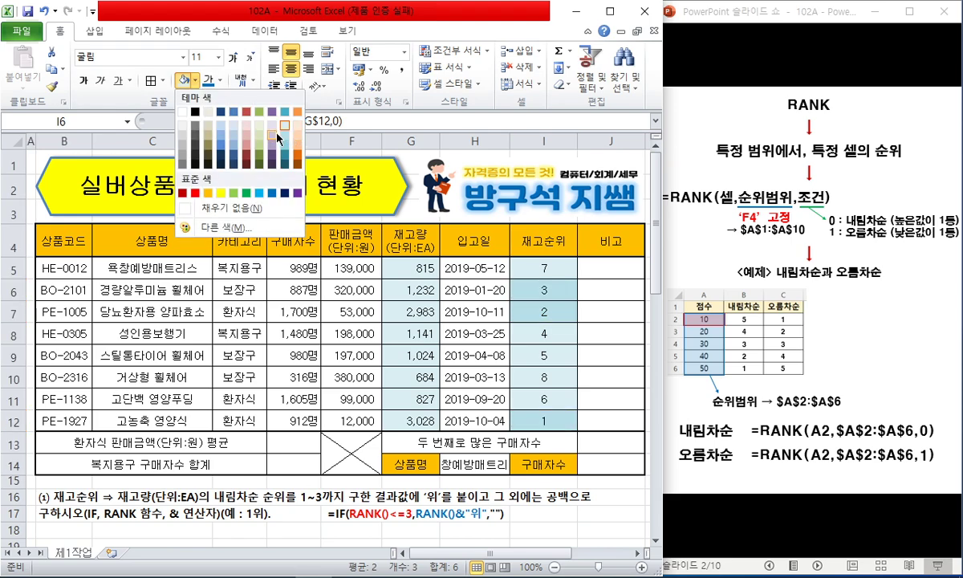
left_click(272, 138)
left_click(530, 399)
left_click(544, 268)
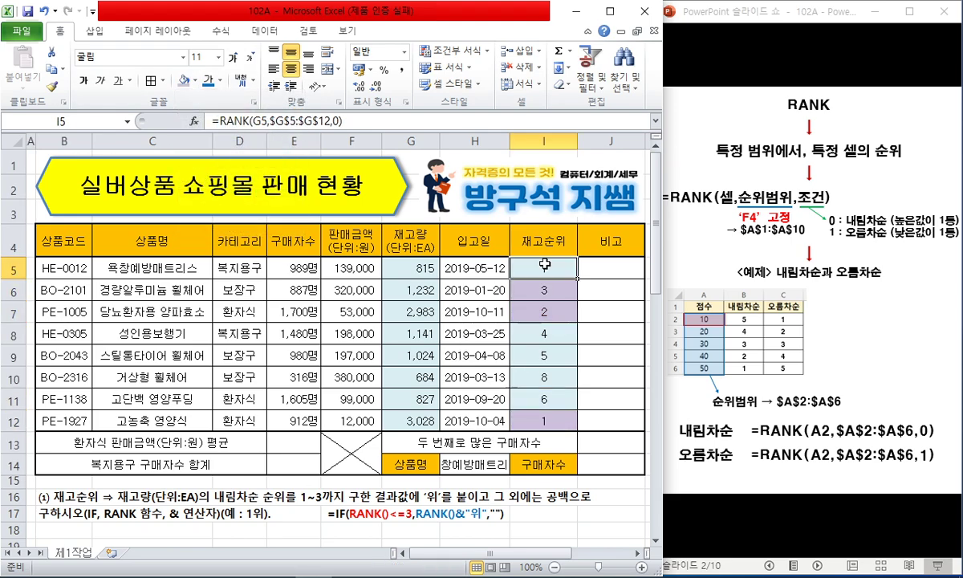
Wrap the RANK formula in I5 in an IF that tests for <=3 and reuses RANK(G5,$G$5:$G$12,0) as the true value
left_click(222, 121)
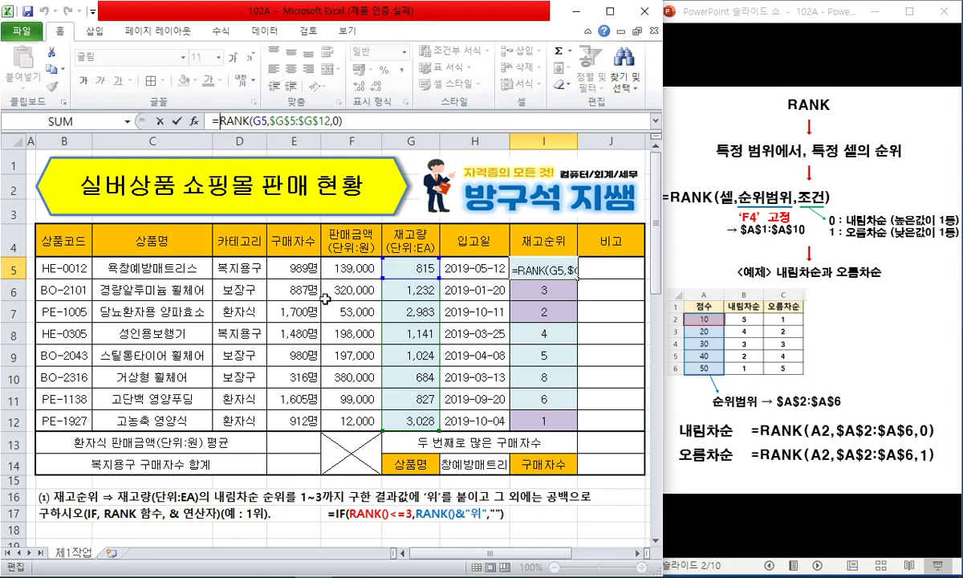
type("IF(")
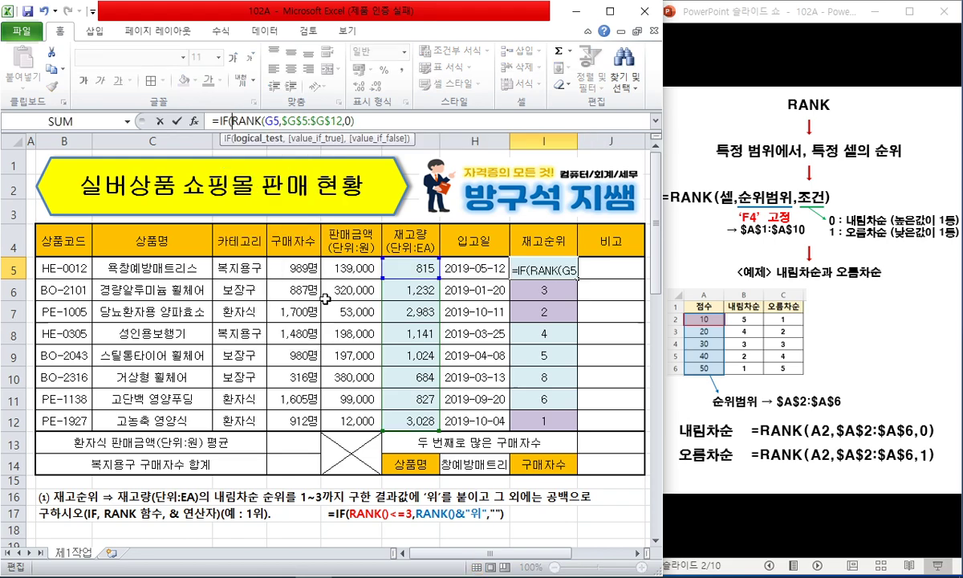
left_click_drag(355, 121, 232, 121)
key("ctrl+c")
key("End")
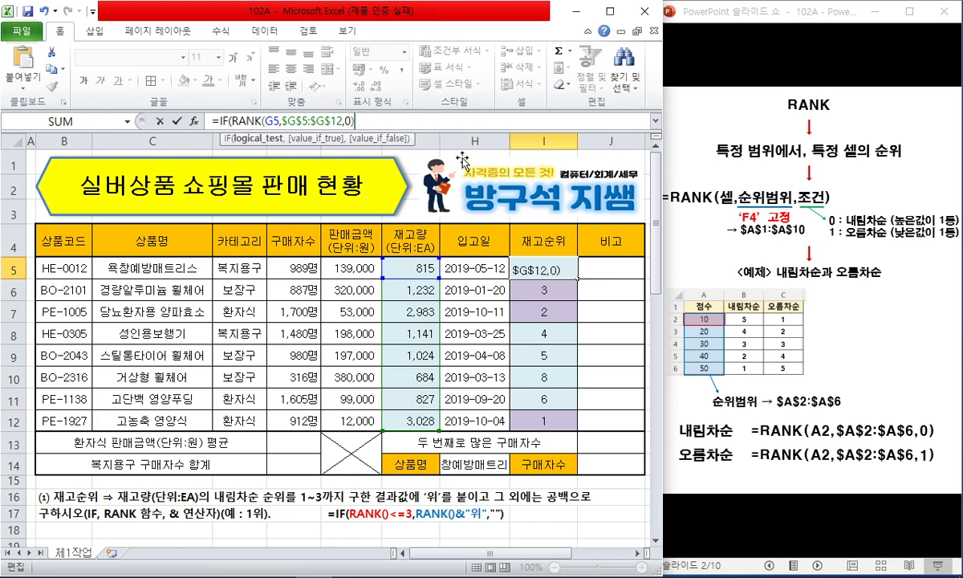
type("<3")
type("=3")
type(",")
key("ctrl+v")
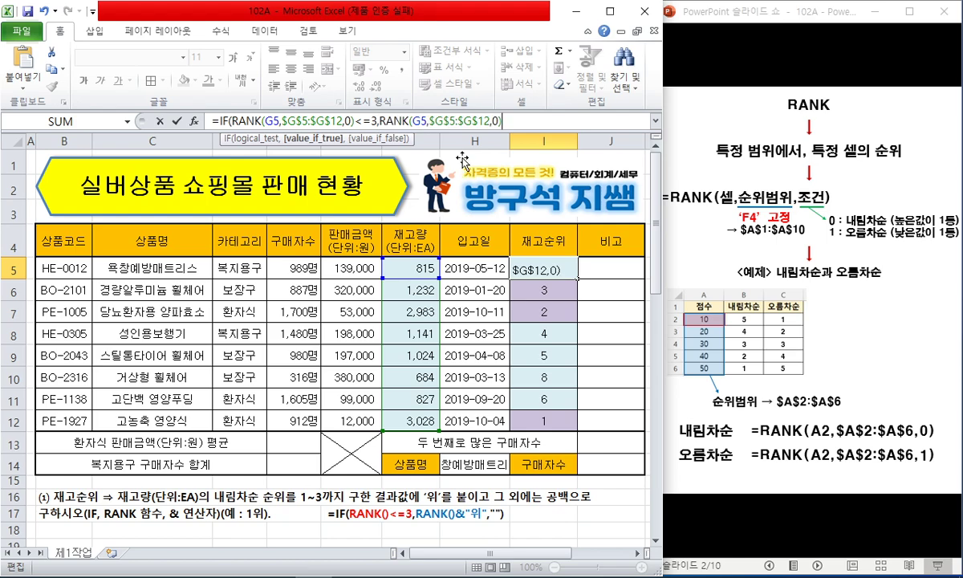
Complete the I5 formula with &"위" after the second RANK and "" as the false value, and check it against the F17 note
type("&\"위")
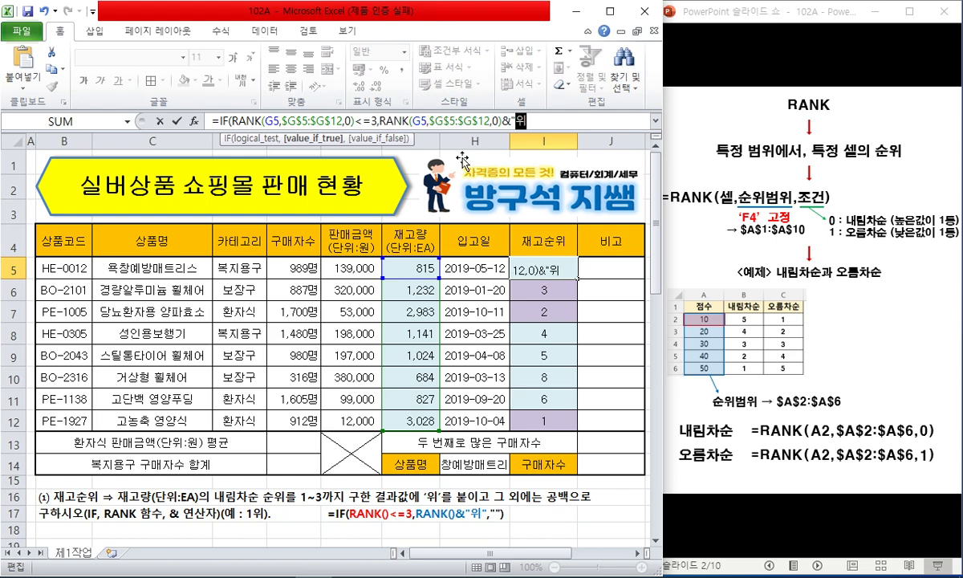
type("\",\"\")")
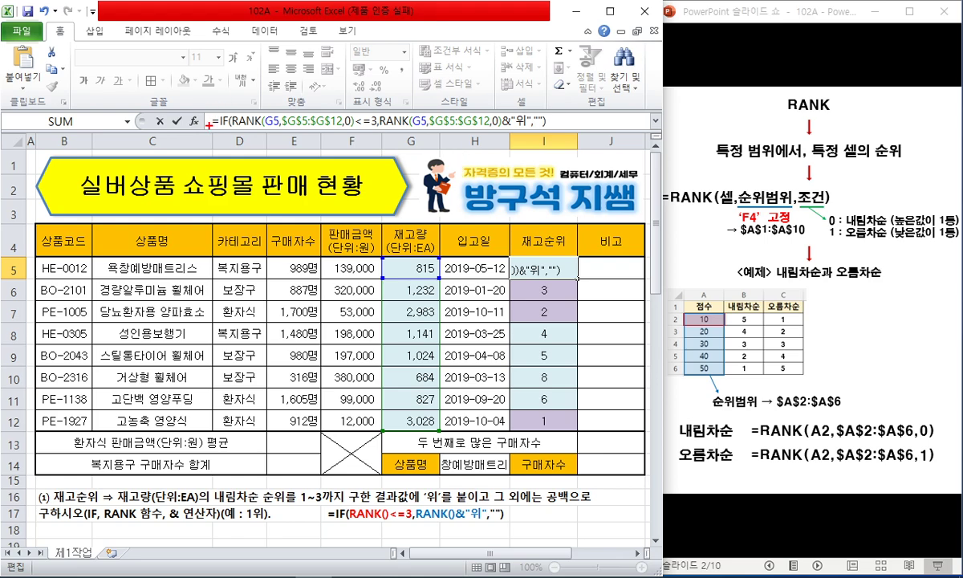
mouse_move(279, 126)
left_mouse_down()
mouse_move(339, 126)
mouse_move(413, 149)
mouse_move(491, 126)
left_mouse_up()
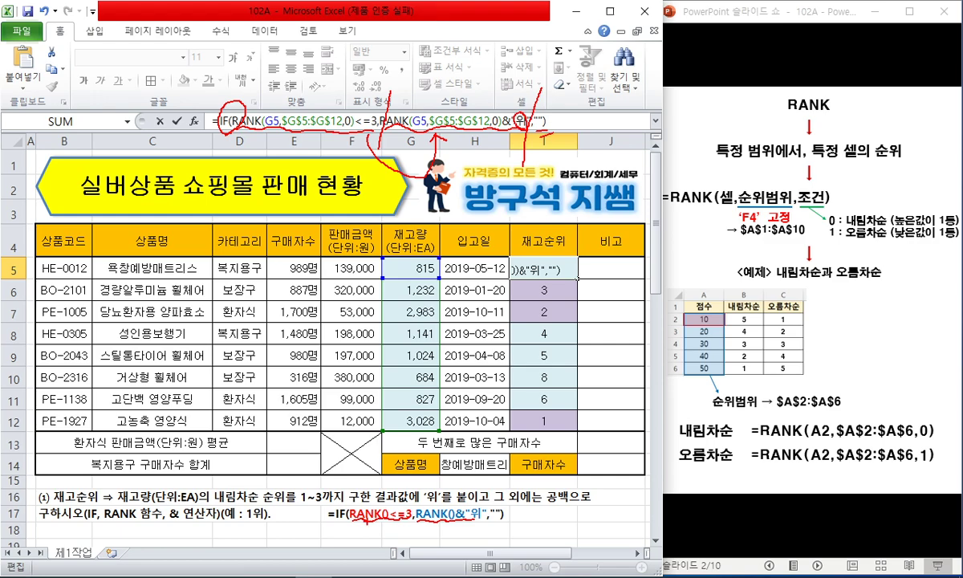
mouse_move(350, 522)
left_mouse_down()
mouse_move(363, 536)
mouse_move(420, 531)
left_mouse_up()
mouse_move(358, 514)
left_mouse_down()
mouse_move(374, 533)
mouse_move(449, 525)
left_mouse_up()
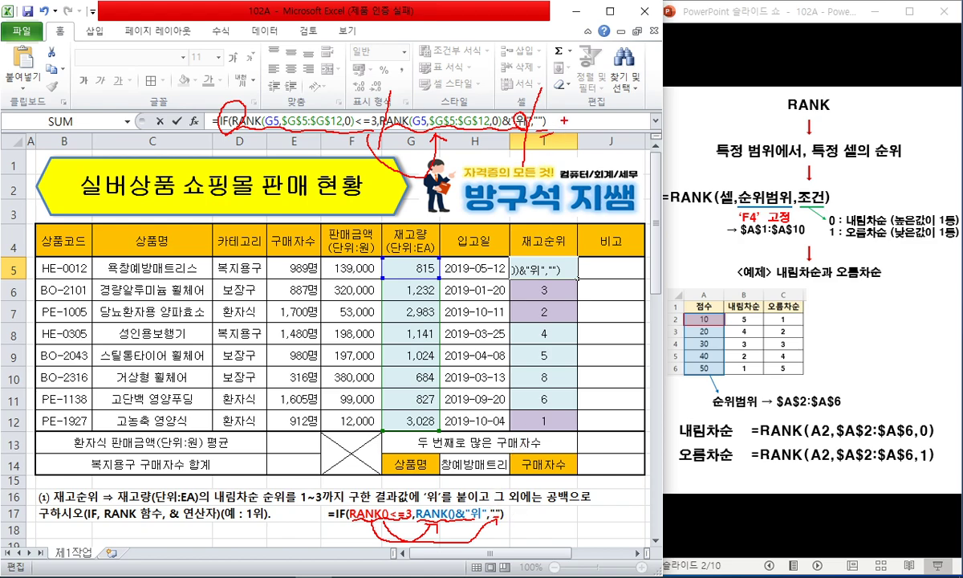
key("Escape")
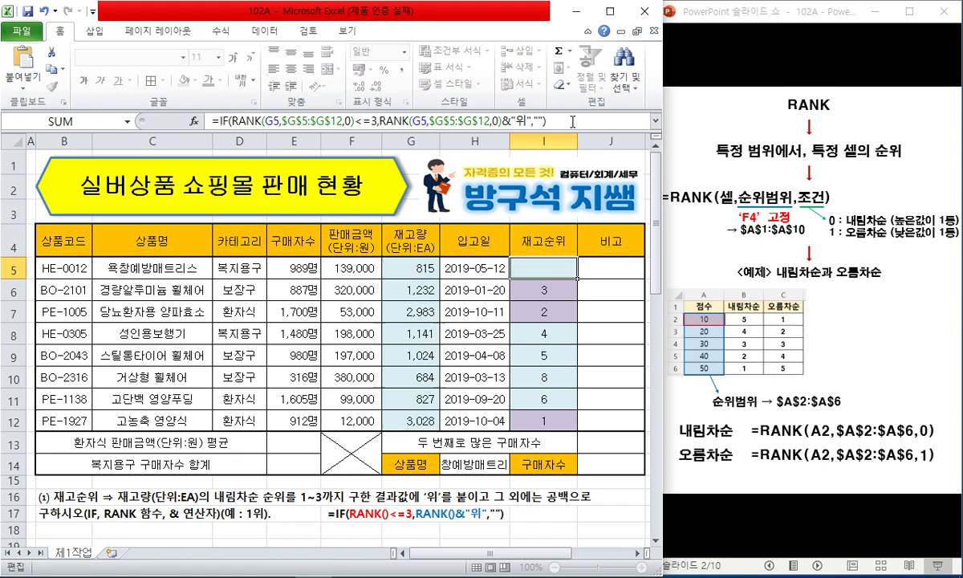
key("ctrl+Return")
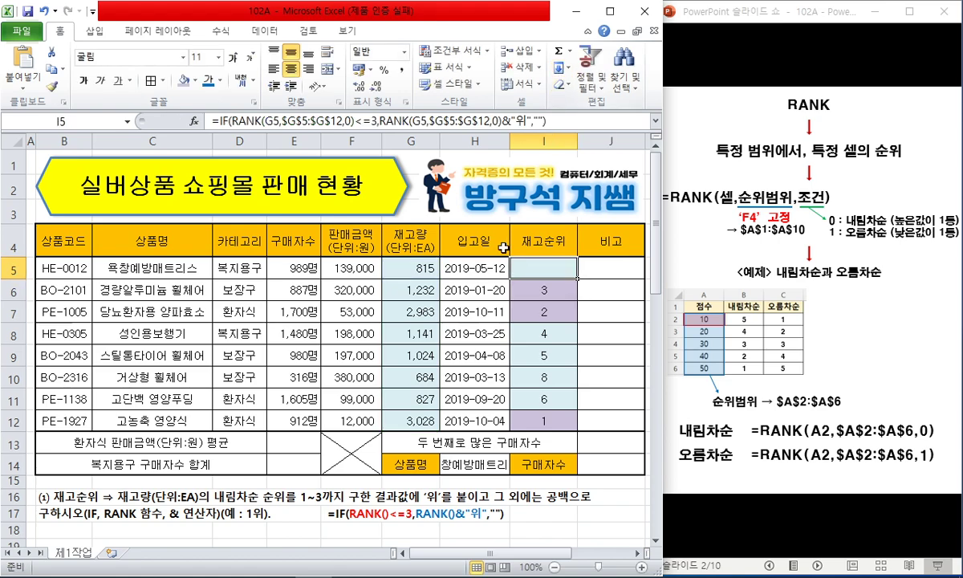
Copy the IF formula from I5 and paste only the formula into I5:I12
key("ctrl+c")
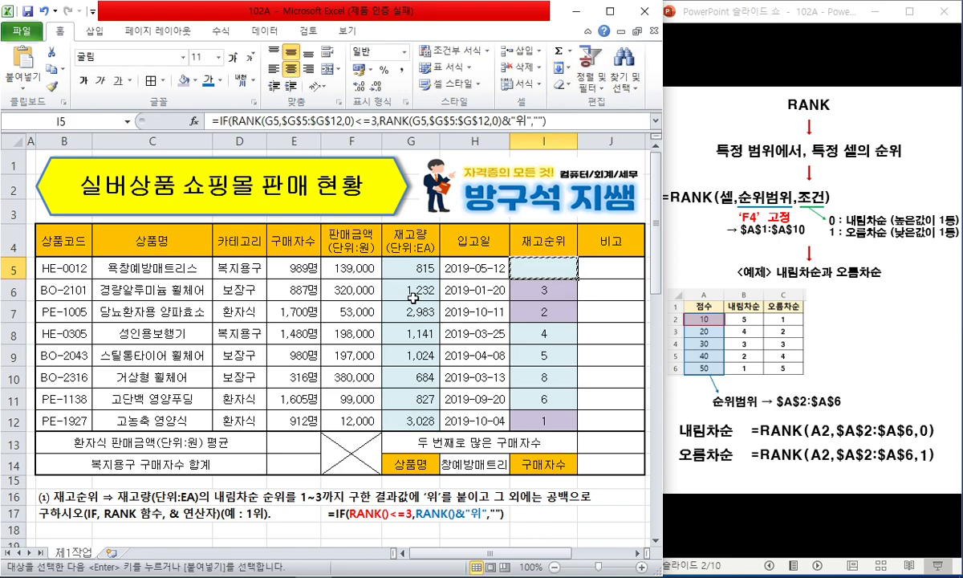
key("shift+Down")
key("shift+Down")
key("shift+Down")
key("shift+Down")
key("shift+Down")
key("shift+Down")
key("shift+F10")
key("Escape")
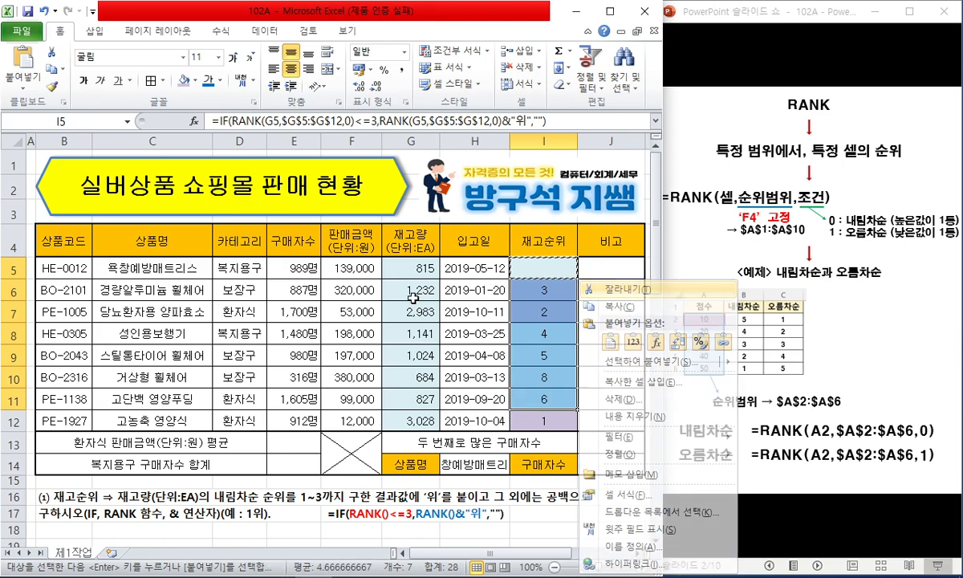
key("shift+Down")
key("shift+F10")
key("s")
key("f")
key("Return")
key("Escape")
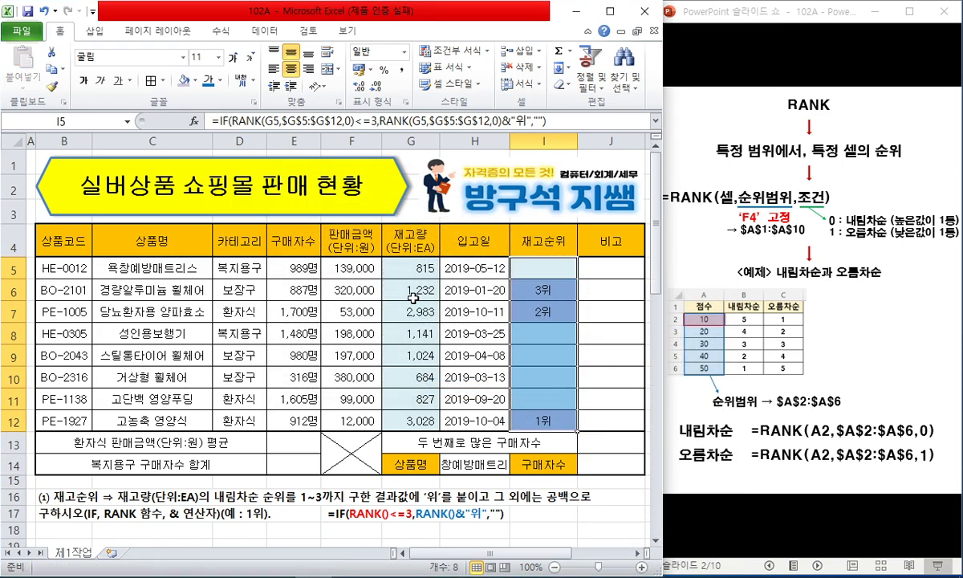
Check several 재고순위 results and remove the fill colour from G5:I12
left_click(522, 333)
left_click(510, 267)
left_click(514, 289)
left_click(539, 311)
left_click_drag(393, 247, 523, 421)
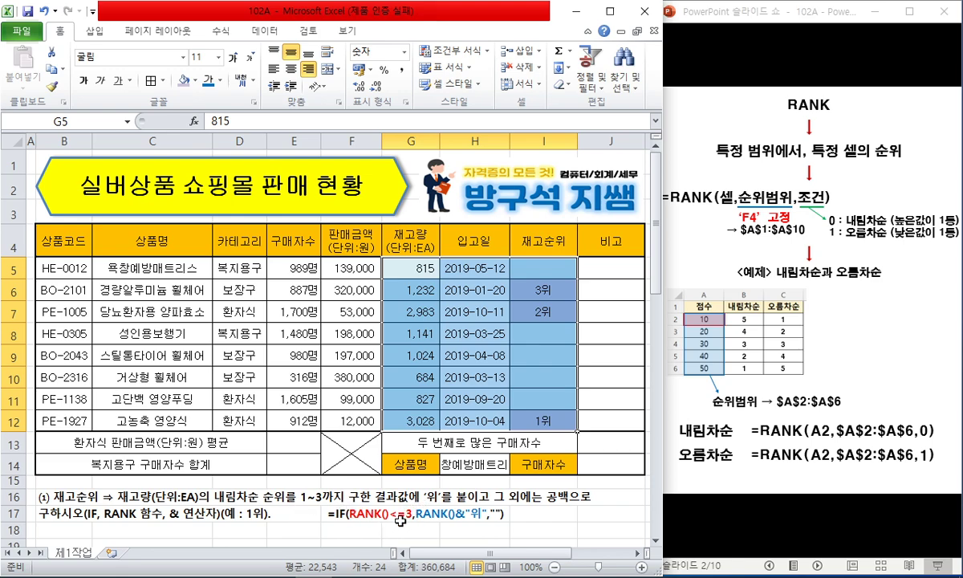
left_click(195, 81)
left_click(230, 196)
left_click(556, 341)
Delete the rows of finished question (1) and the blank rows below it so that question (2) moves up to row 16
left_click_drag(12, 498, 18, 515)
right_click(18, 515)
left_click(48, 421)
left_click(47, 494)
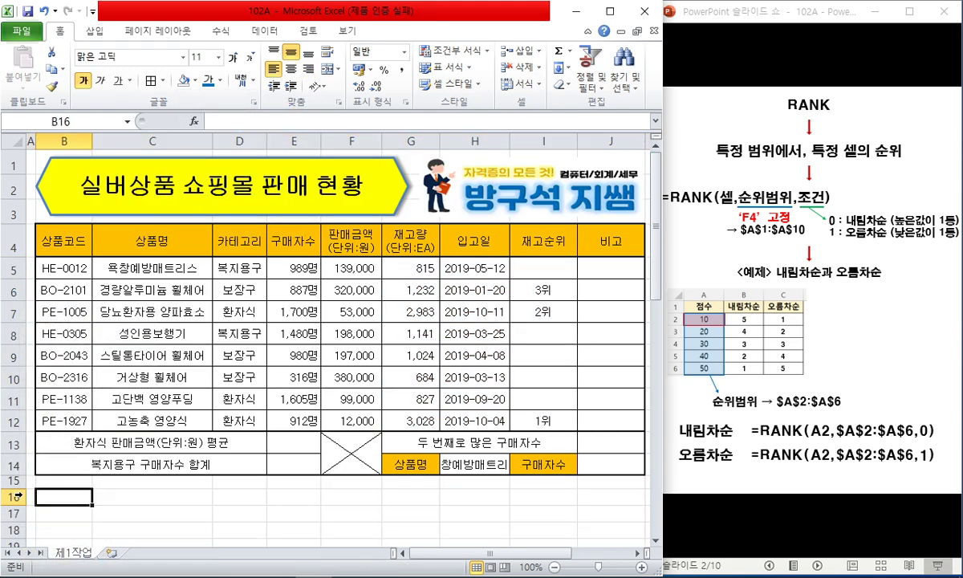
left_click(16, 497)
scroll(47, 486, "down", 2)
left_click(14, 416, "shift")
right_click(13, 416)
left_click(50, 322)
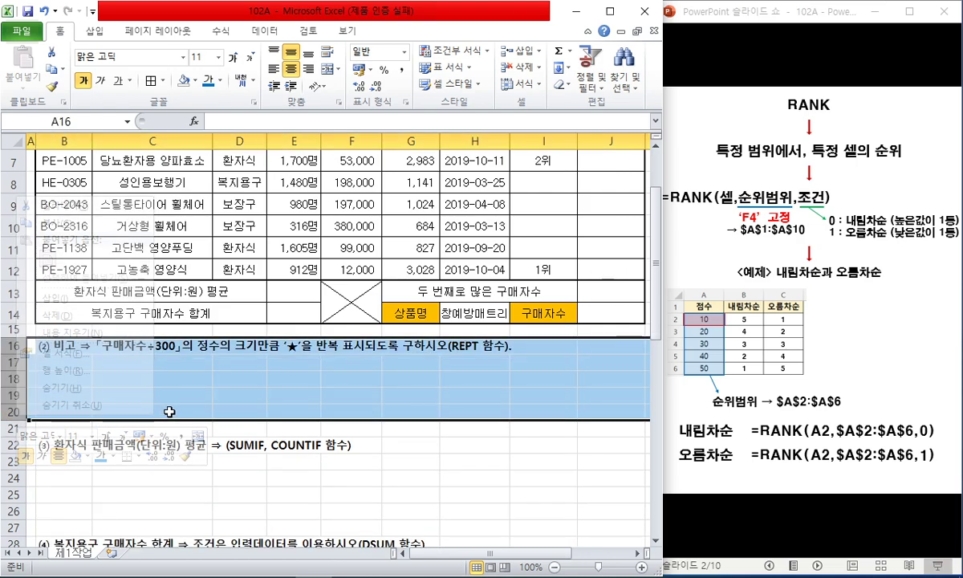
scroll(180, 409, "up", 2)
left_click(74, 516)
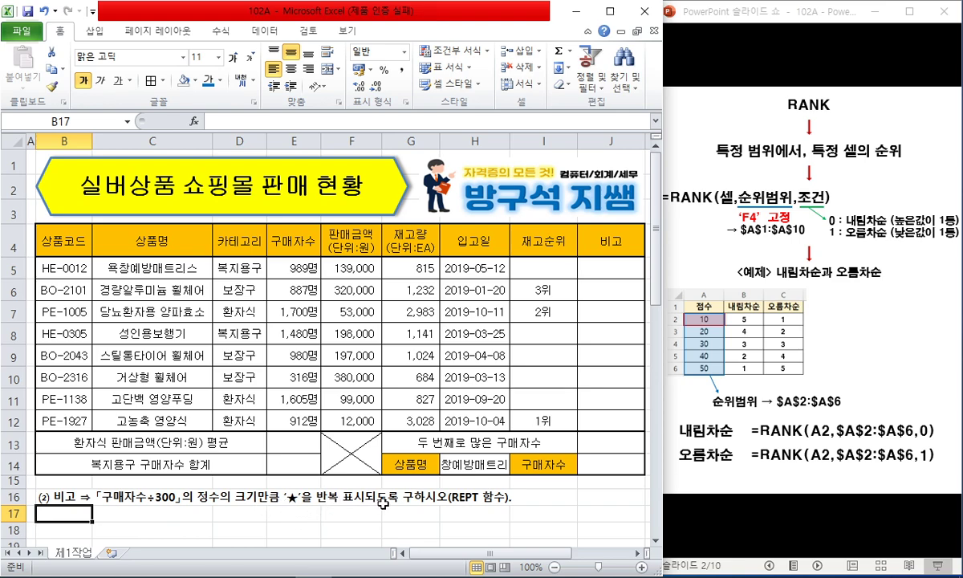
Shade the 구매자수 cells E5:E12 and the 비고 cells J5:J12 light blue
left_click_drag(277, 255, 297, 417)
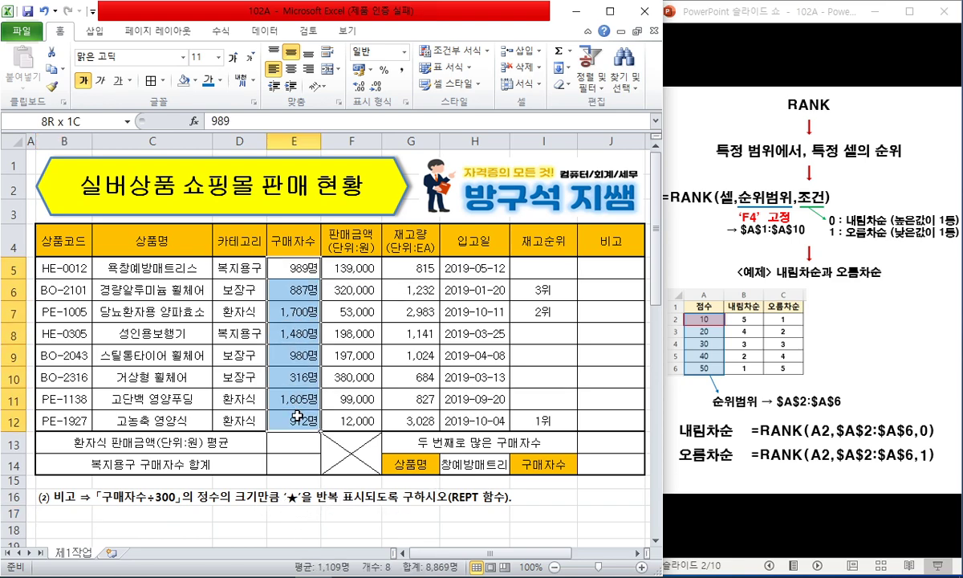
left_click(192, 80)
left_click(284, 126)
left_click_drag(595, 269, 611, 425)
left_click(183, 81)
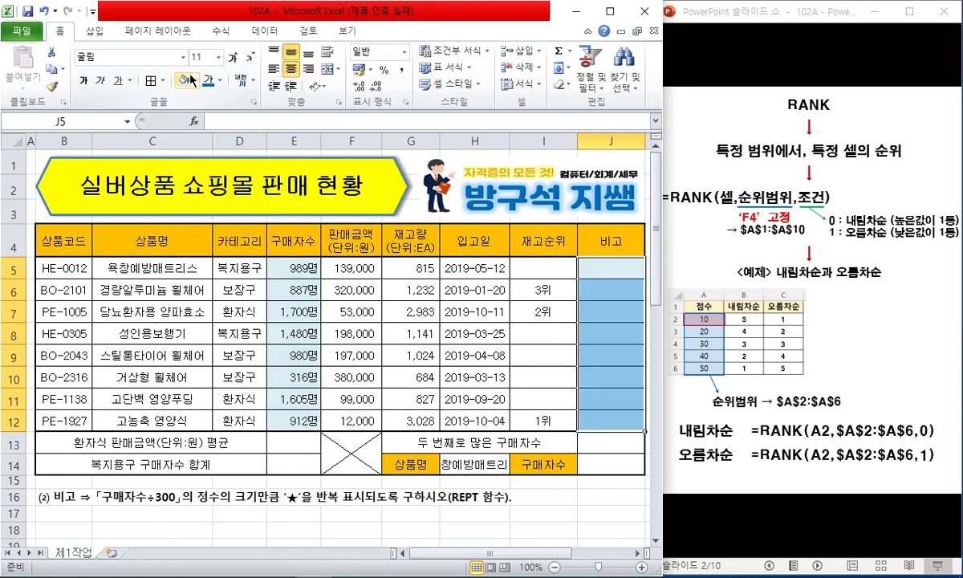
Switch to the PowerPoint slide show, advance to the REPT slide and examine the arguments of =REPT(문자,값)
left_click(782, 25)
key("Right")
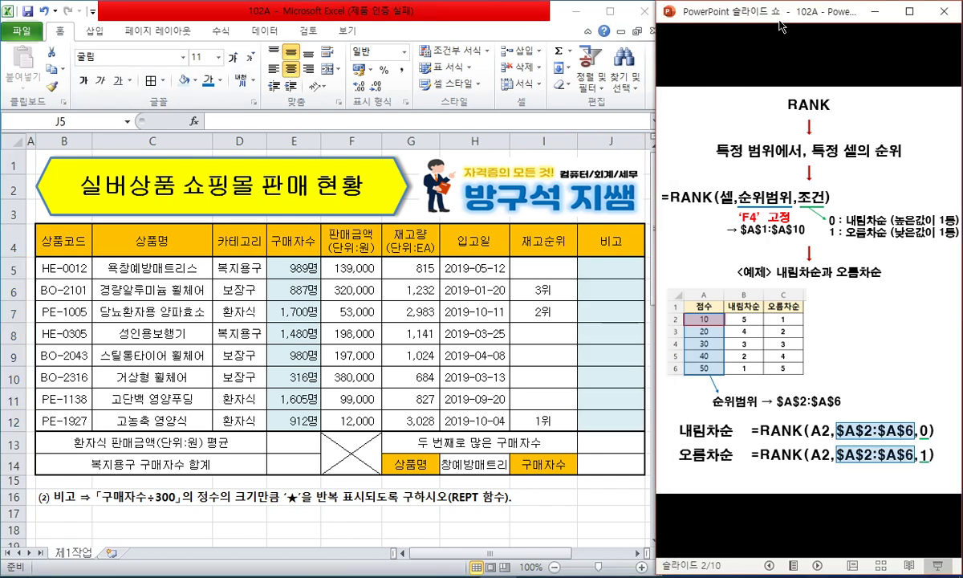
key("Right")
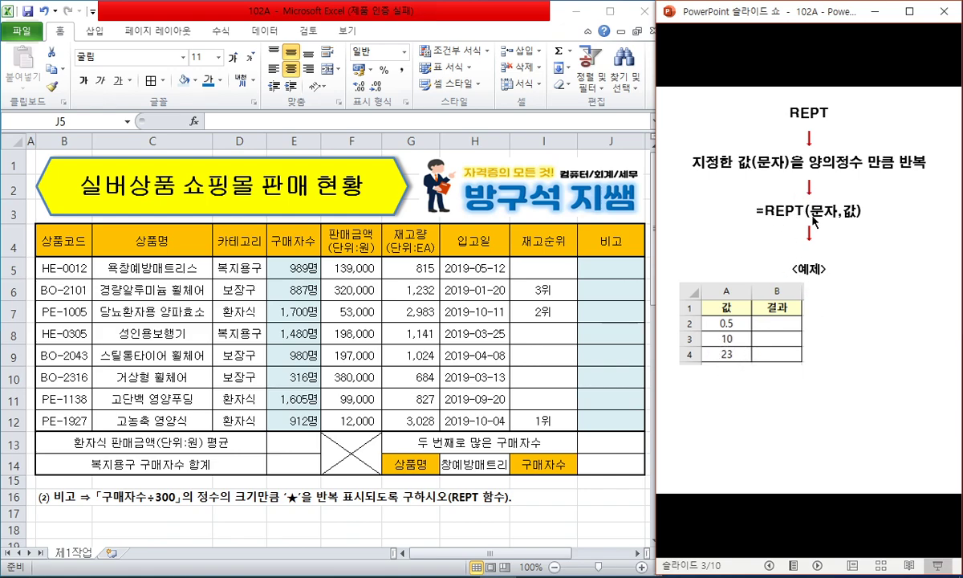
left_click_drag(818, 220, 823, 196)
mouse_move(693, 173)
left_mouse_down()
mouse_move(798, 170)
mouse_move(782, 190)
mouse_move(768, 178)
left_mouse_up()
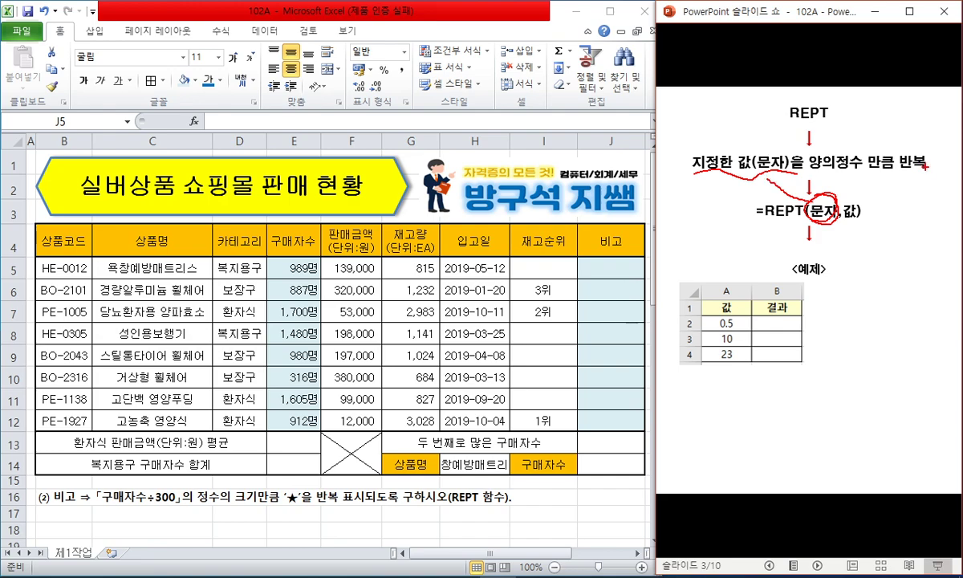
left_click_drag(907, 171, 929, 168)
left_click_drag(890, 177, 922, 176)
mouse_move(857, 225)
left_mouse_down()
mouse_move(860, 200)
mouse_move(852, 219)
mouse_move(912, 209)
left_mouse_up()
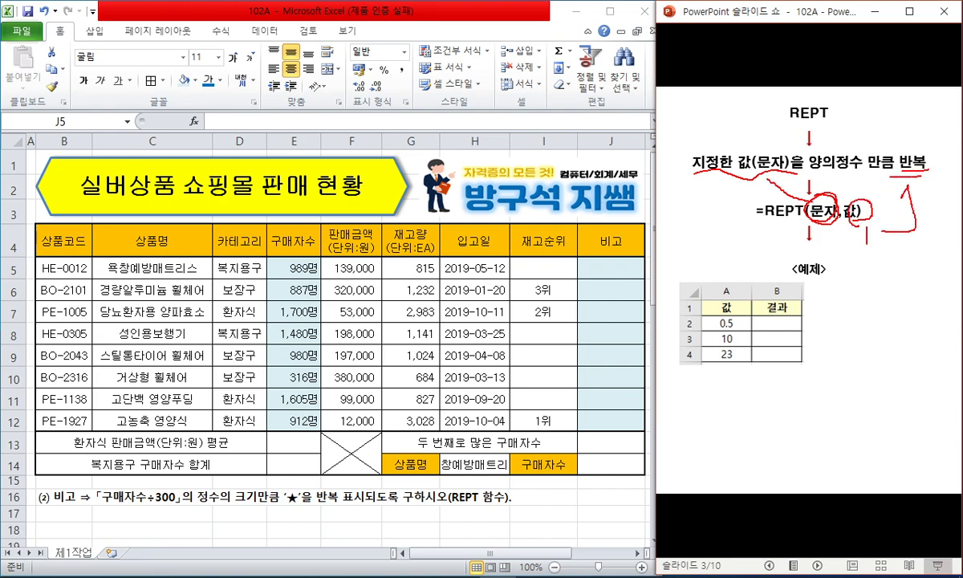
mouse_move(864, 260)
left_mouse_down()
mouse_move(882, 258)
mouse_move(886, 271)
mouse_move(940, 213)
mouse_move(927, 193)
left_mouse_up()
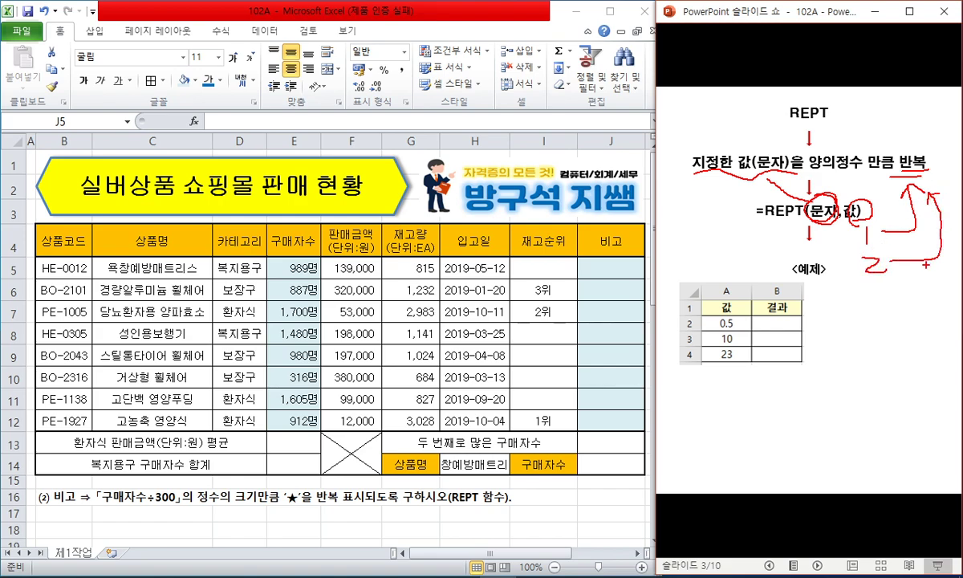
key("Escape")
Reveal the slide's REPT example and work through =REPT("★",A2/10) for the values 0.5, 10 and 23
left_click(823, 321)
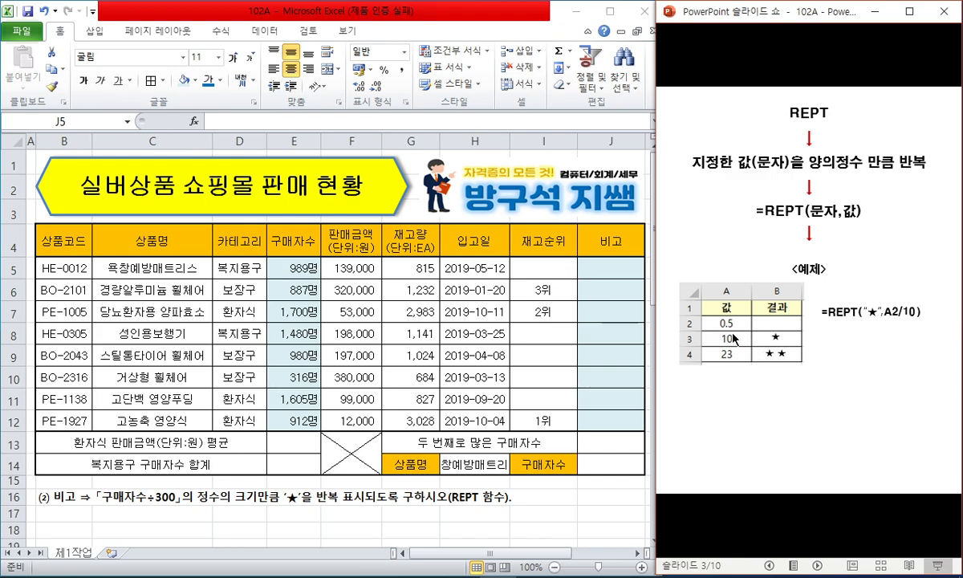
mouse_move(812, 326)
left_mouse_down()
mouse_move(820, 337)
mouse_move(870, 340)
mouse_move(860, 329)
mouse_move(872, 369)
left_mouse_up()
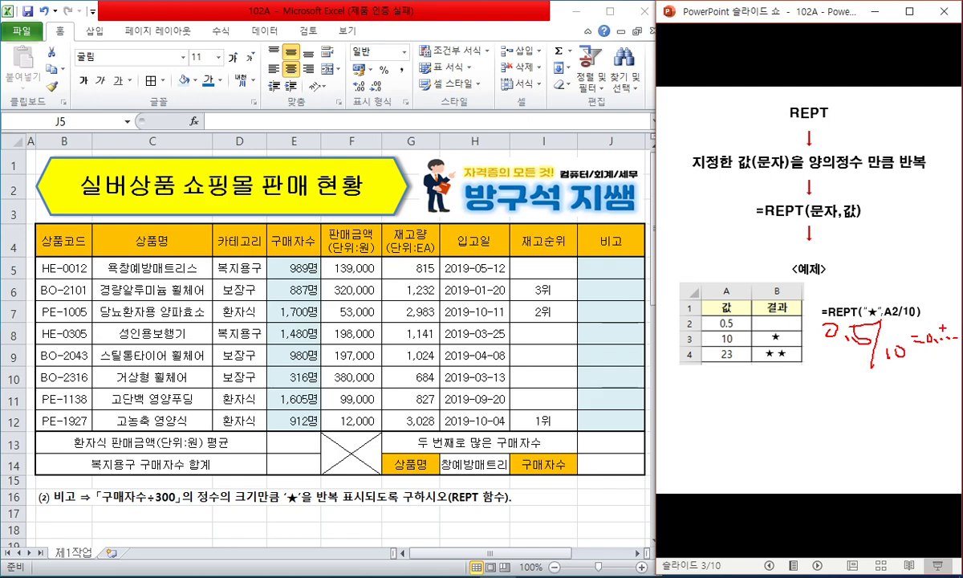
left_click_drag(705, 349, 796, 345)
mouse_move(797, 393)
left_mouse_down()
mouse_move(797, 409)
mouse_move(805, 397)
mouse_move(829, 426)
mouse_move(846, 427)
left_mouse_up()
left_click_drag(857, 408, 857, 425)
left_click_drag(896, 394, 896, 415)
left_click_drag(782, 440, 809, 475)
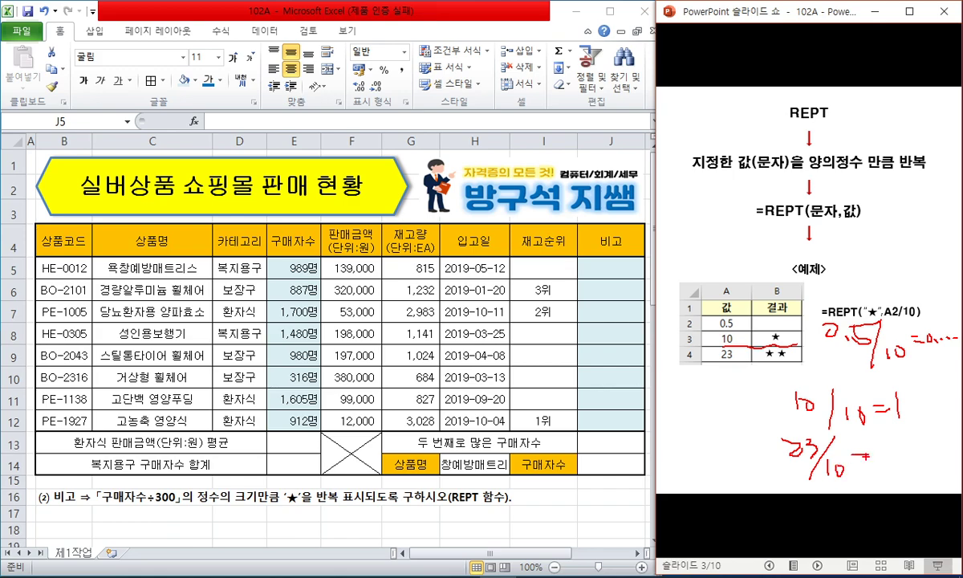
left_click_drag(872, 442, 928, 455)
left_click_drag(852, 212, 881, 215)
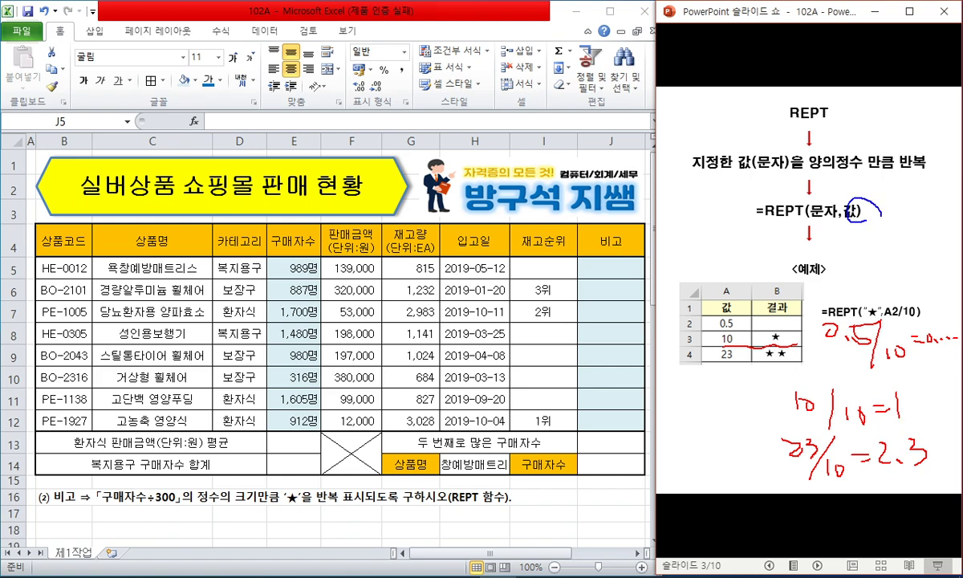
mouse_move(895, 282)
left_mouse_down()
mouse_move(893, 310)
mouse_move(909, 298)
left_mouse_up()
left_click_drag(873, 207, 897, 298)
mouse_move(899, 418)
left_mouse_down()
mouse_move(899, 178)
mouse_move(933, 189)
left_mouse_up()
left_click_drag(789, 339, 872, 383)
mouse_move(884, 437)
left_mouse_down()
mouse_move(871, 458)
mouse_move(885, 442)
left_mouse_up()
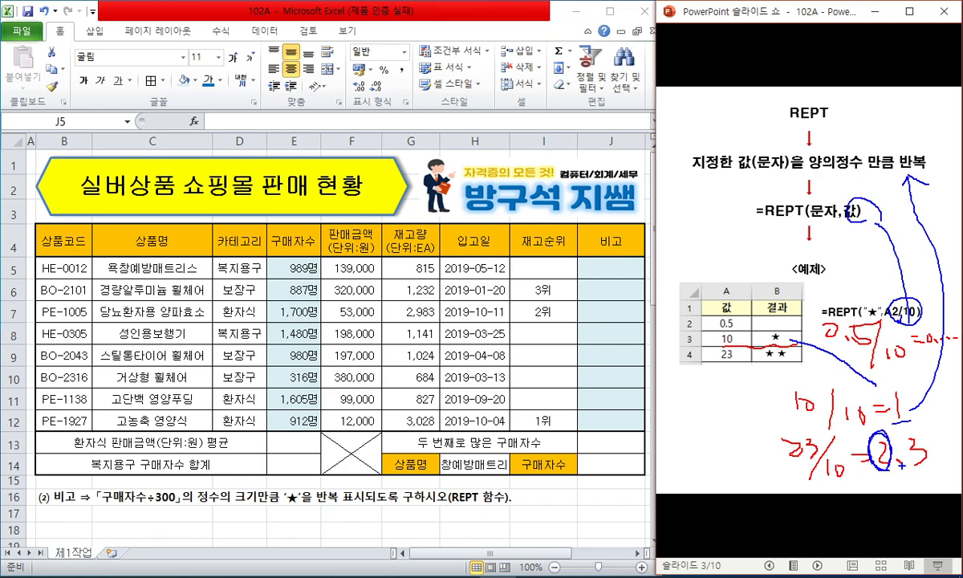
mouse_move(852, 460)
left_mouse_down()
mouse_move(802, 490)
mouse_move(758, 399)
mouse_move(783, 380)
left_mouse_up()
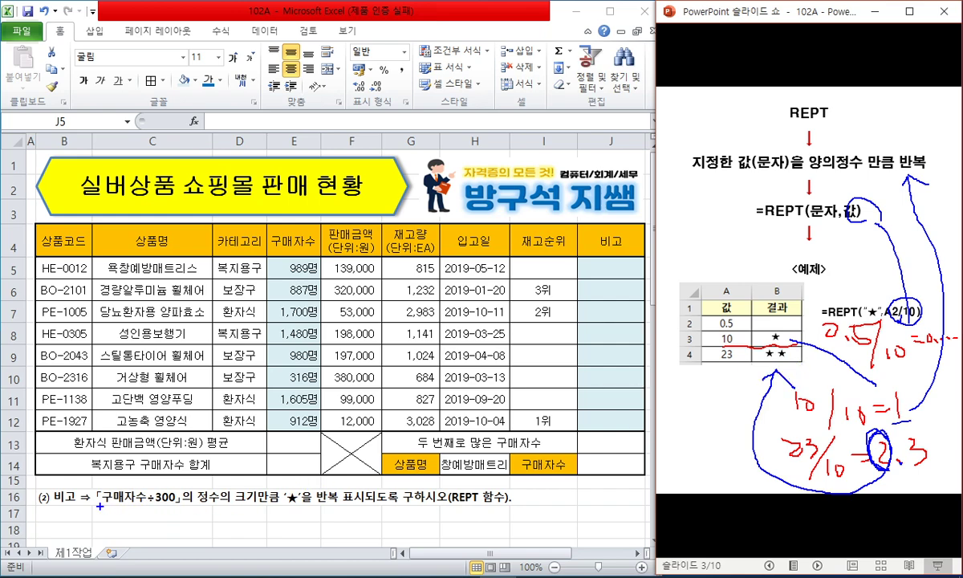
Relate the 구매자수÷300 condition of question (2) to the REPT arguments needed for the first 비고 cell
mouse_move(105, 499)
left_mouse_down()
mouse_move(153, 498)
mouse_move(136, 507)
left_mouse_up()
mouse_move(608, 275)
left_mouse_down()
mouse_move(628, 281)
mouse_move(638, 269)
mouse_move(632, 281)
left_mouse_up()
left_click_drag(645, 274, 664, 278)
mouse_move(688, 245)
left_mouse_down()
mouse_move(685, 276)
mouse_move(701, 258)
mouse_move(721, 276)
mouse_move(727, 262)
mouse_move(737, 264)
mouse_move(721, 295)
left_mouse_up()
mouse_move(315, 263)
left_mouse_down()
mouse_move(267, 267)
mouse_move(318, 276)
left_mouse_up()
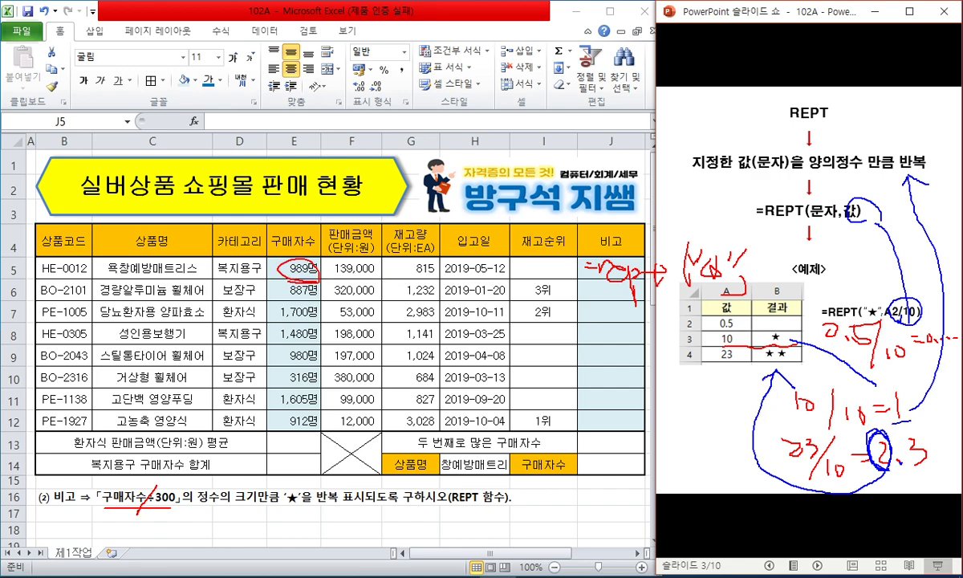
mouse_move(751, 254)
left_mouse_down()
mouse_move(761, 271)
mouse_move(795, 281)
left_mouse_up()
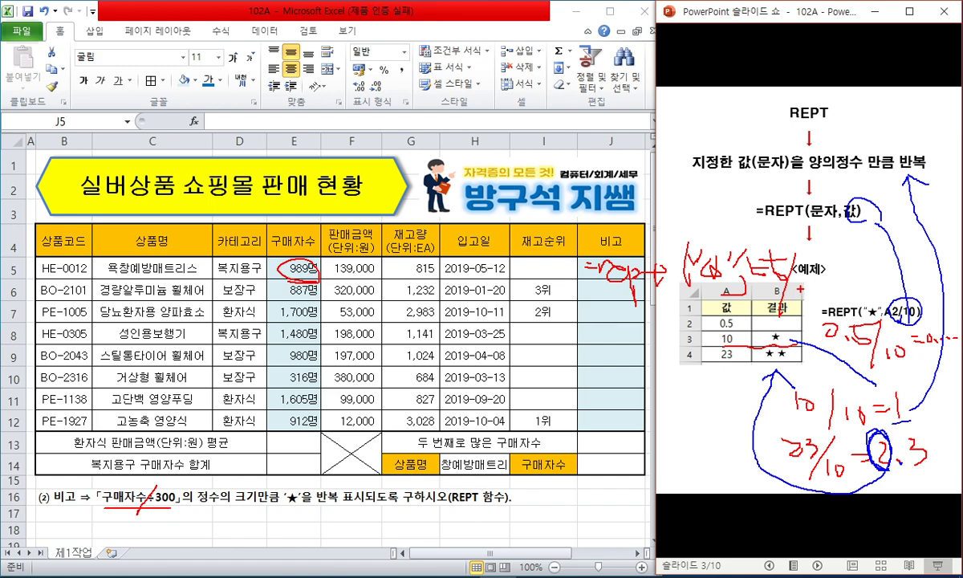
left_click_drag(845, 302, 837, 292)
left_click_drag(855, 250, 859, 311)
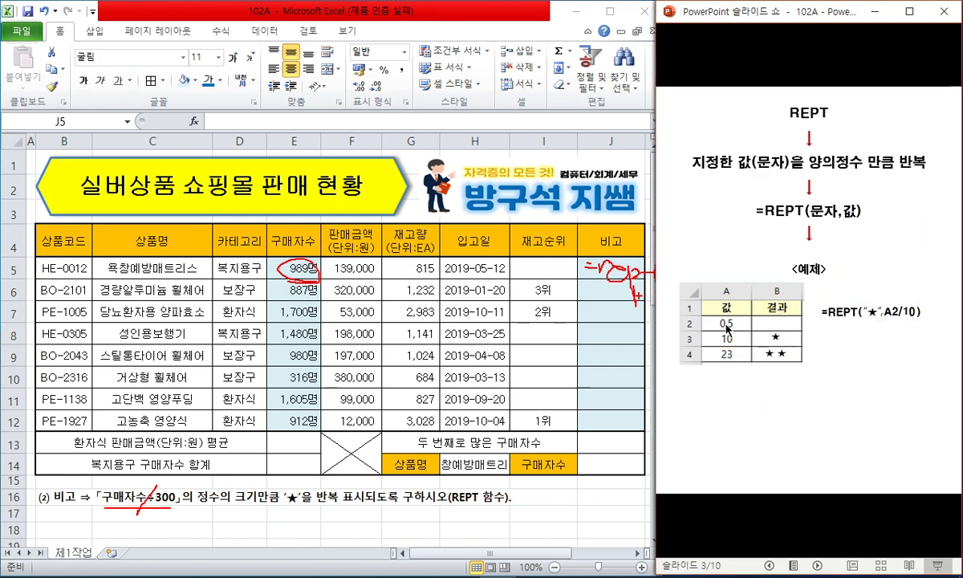
key("Escape")
Enter =REPT("★",E5/300) in the first 비고 cell, J5, inserting ★ as a special character
left_click(606, 275)
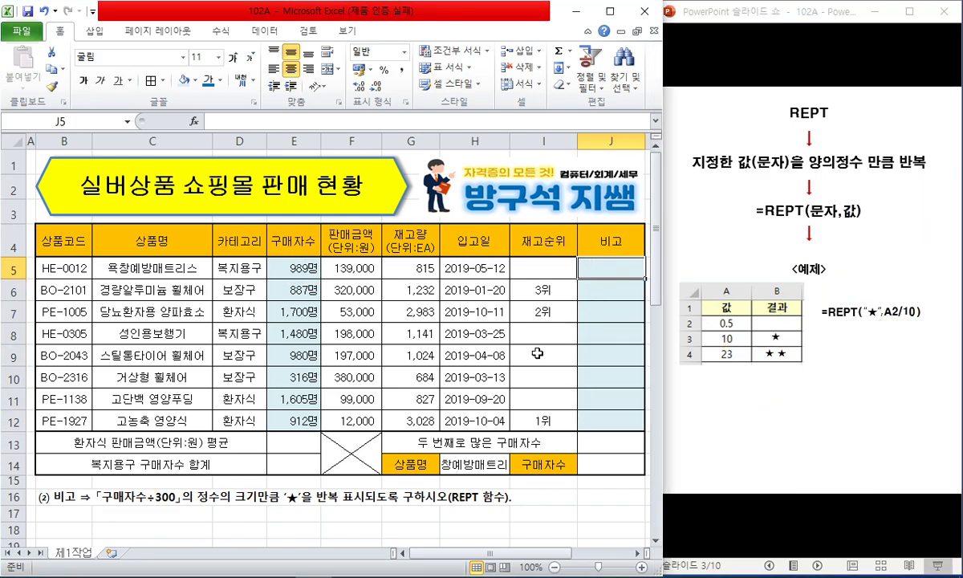
type("=REPT(\"ㅁ")
key("Hangul_Hanja")
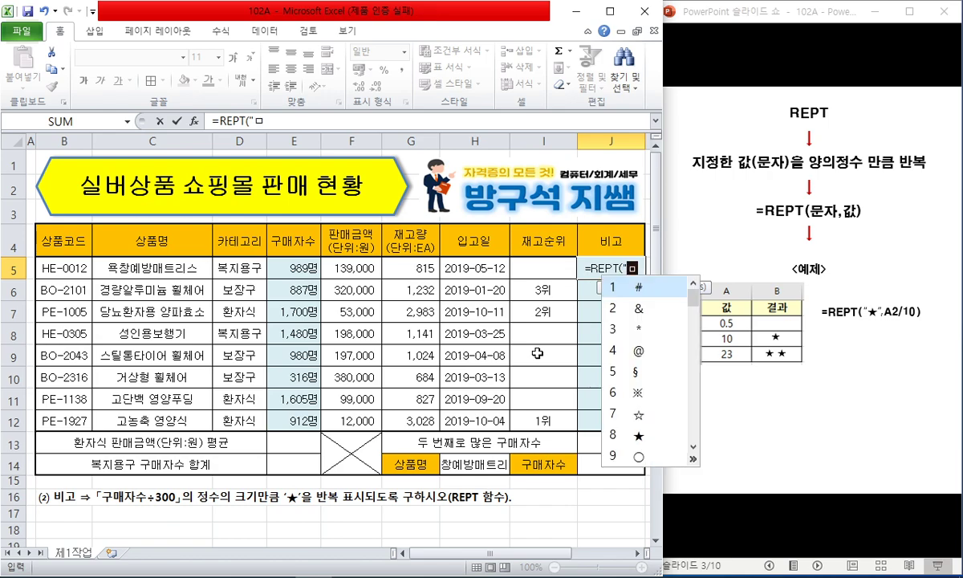
key("Tab")
key("Escape")
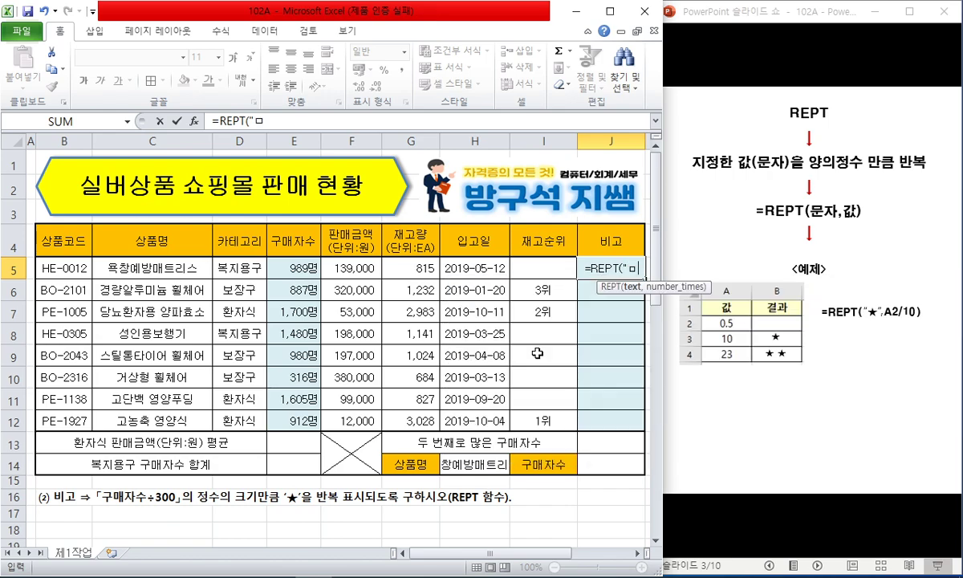
key("Hangul_Hanja")
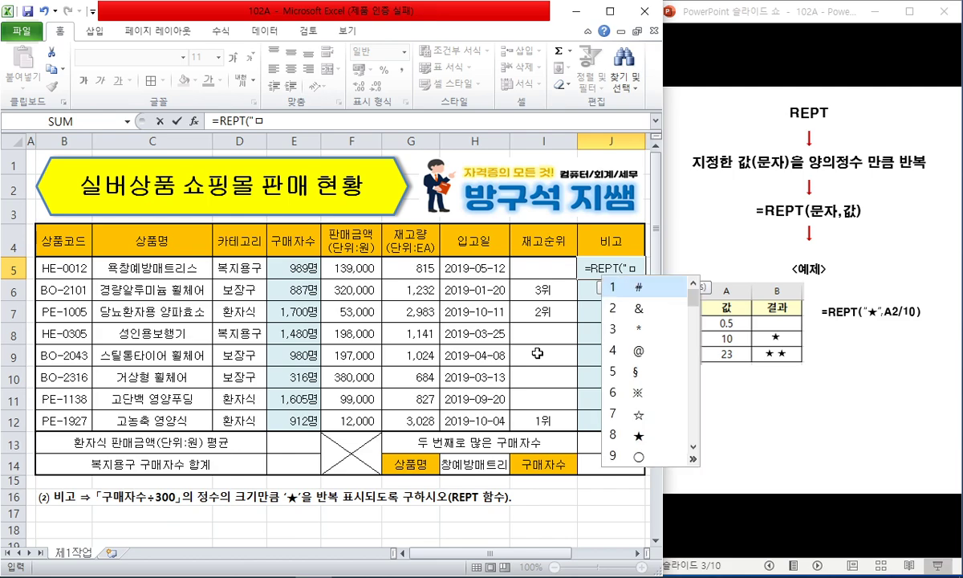
key("Tab")
left_click(485, 436)
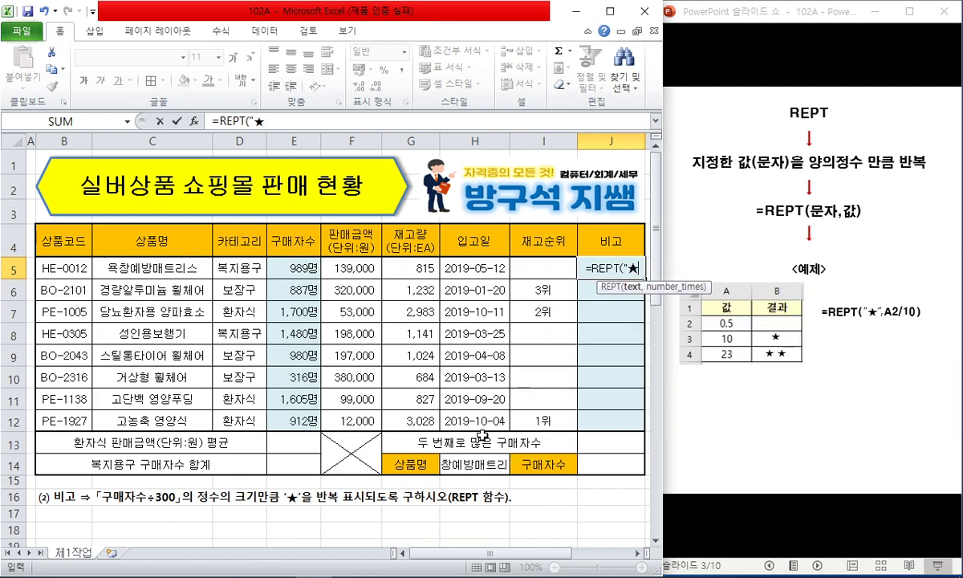
type("\",")
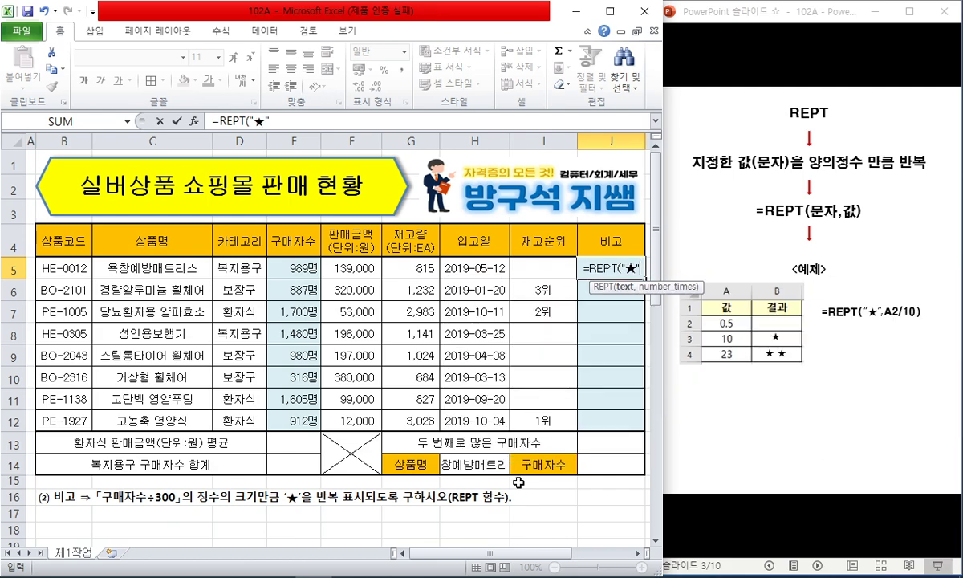
left_click(301, 268)
type("/300)")
key("ctrl+Return")
Copy the REPT formula in J5 down through J12, pasting only the formula
key("ctrl+c")
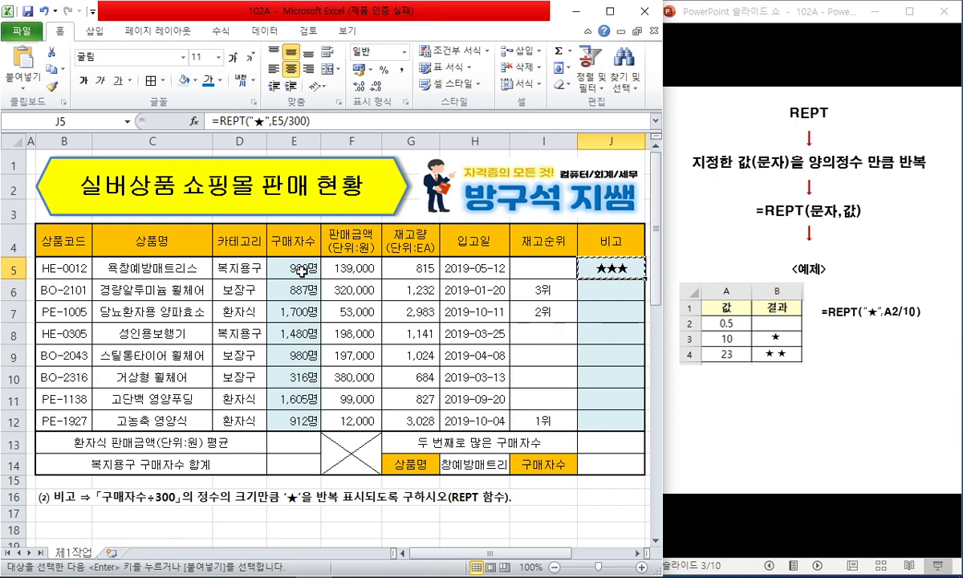
key("shift+Down")
key("shift+Down")
key("shift+Down")
key("shift+Down")
key("shift+Down")
key("shift+Down")
key("shift+Down")
key("shift+F10")
key("s")
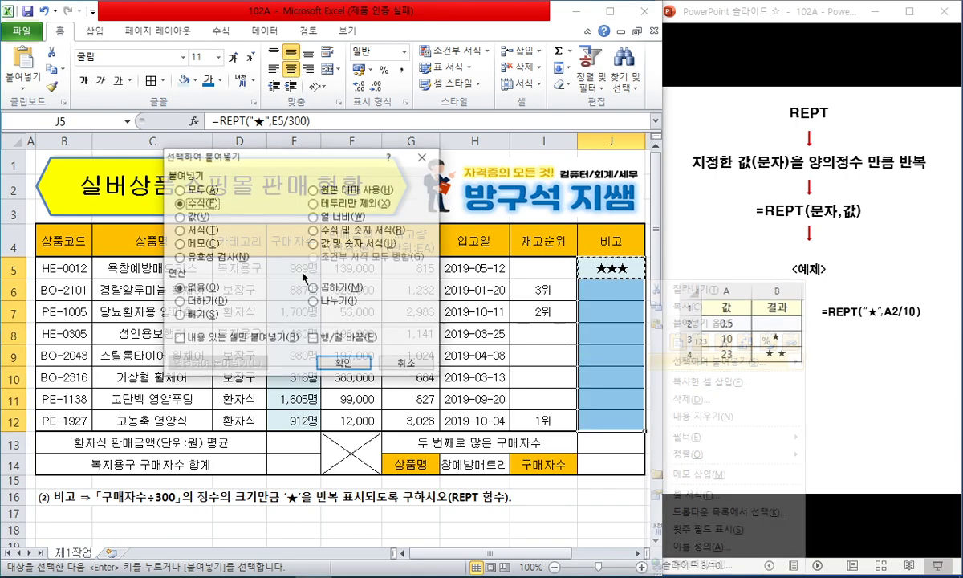
key("Return")
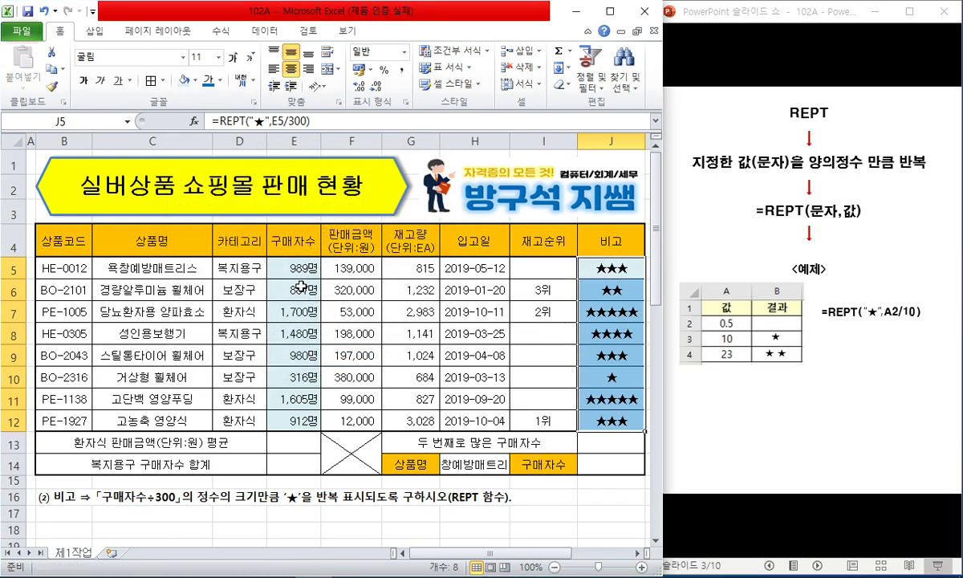
Compare the 구매자수 values with the ★ results in the rows below the first product
left_click(300, 286)
left_click(598, 289)
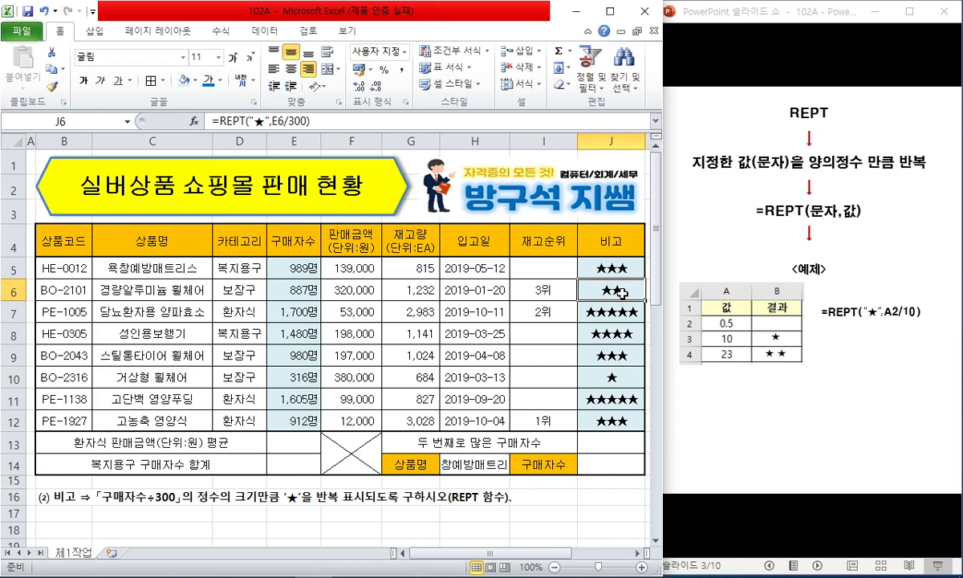
left_click(298, 314)
left_click(598, 311)
left_click(294, 332)
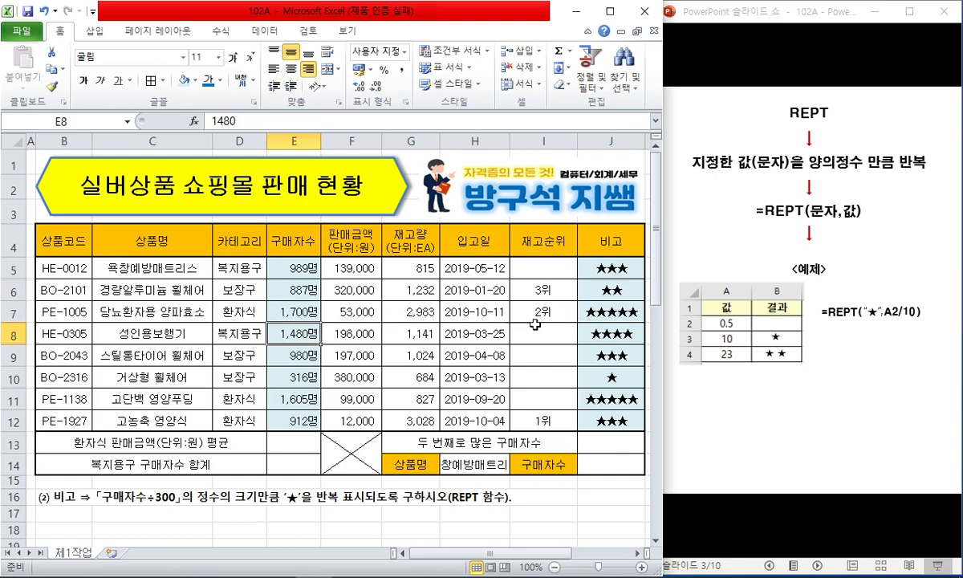
Remove the fill colour from the 비고 cells J5:J12 and the 구매자수 cells E5:E12
left_click_drag(598, 268, 602, 368)
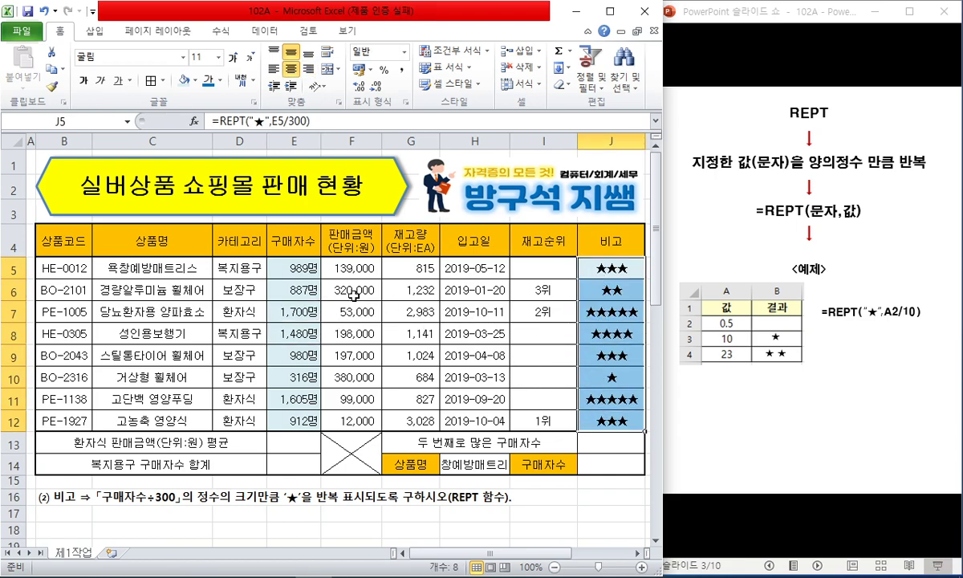
left_click_drag(294, 267, 289, 421)
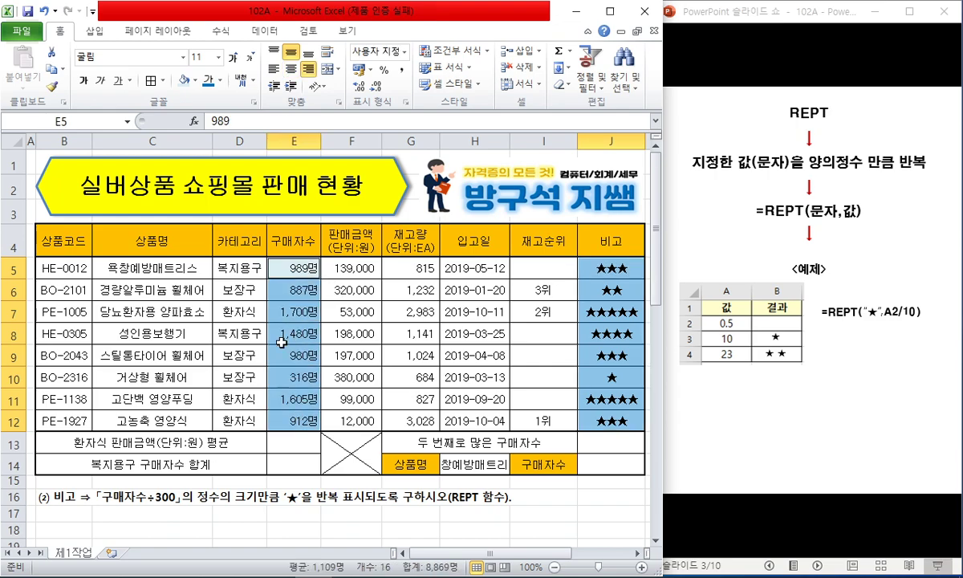
left_click(196, 81)
left_click(207, 207)
left_click(470, 331)
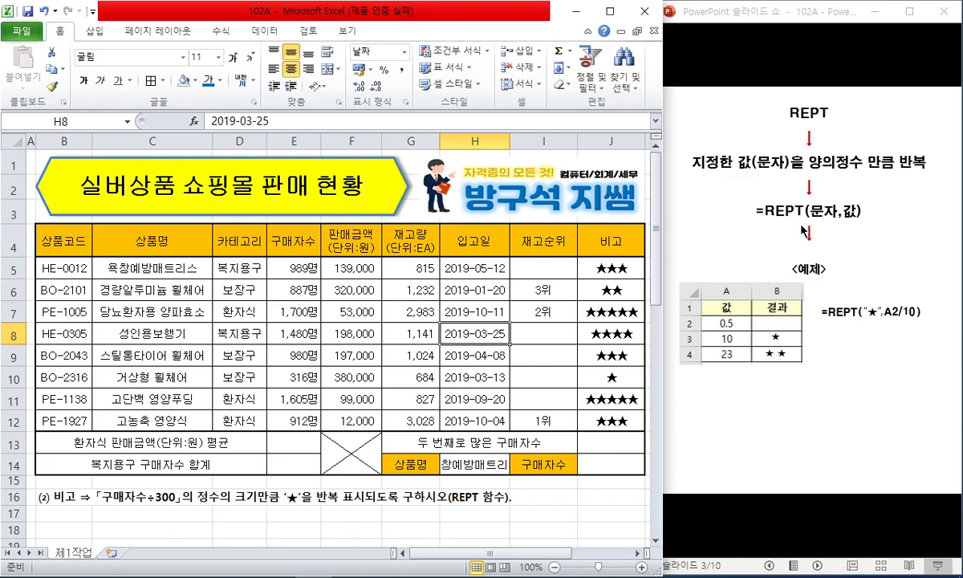
Delete rows 16 to 21 containing the finished question (2), bringing question (3) directly under the table
left_click(170, 519)
left_click(16, 497)
scroll(16, 493, "down", 1)
left_click(16, 503, "shift")
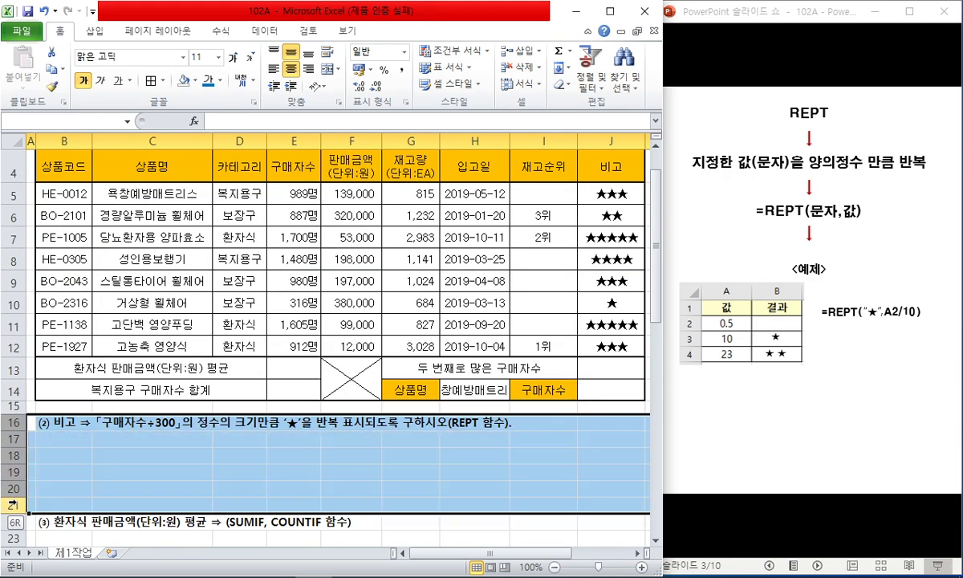
right_click(16, 503)
left_click(90, 414)
scroll(114, 423, "up", 1)
left_click(300, 517)
left_click(250, 512)
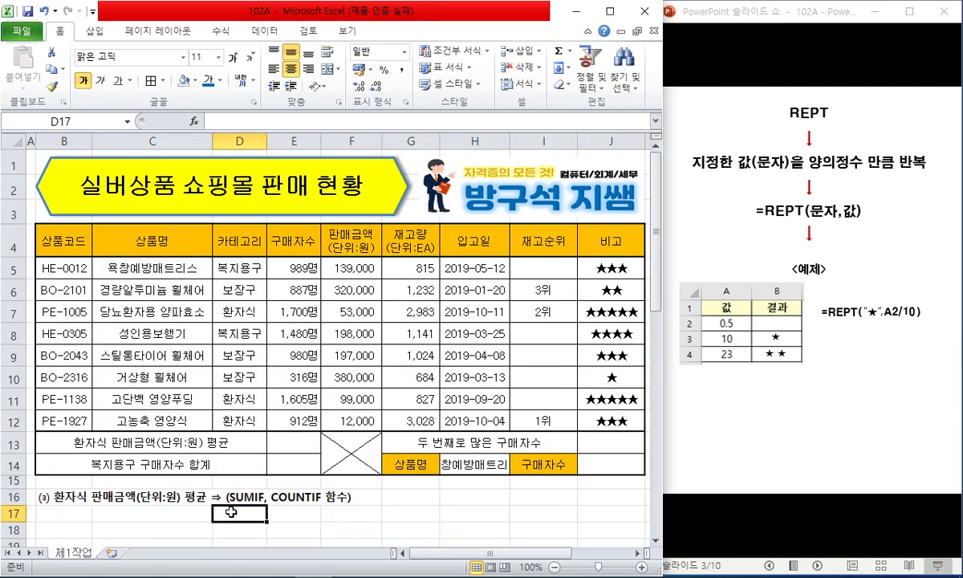
left_click(401, 498)
Switch to the PowerPoint slide show, advance to the COUNTIF, SUMIF, AVERAGEIF slide and reveal the functions' arguments
left_click_drag(777, 26, 770, 26)
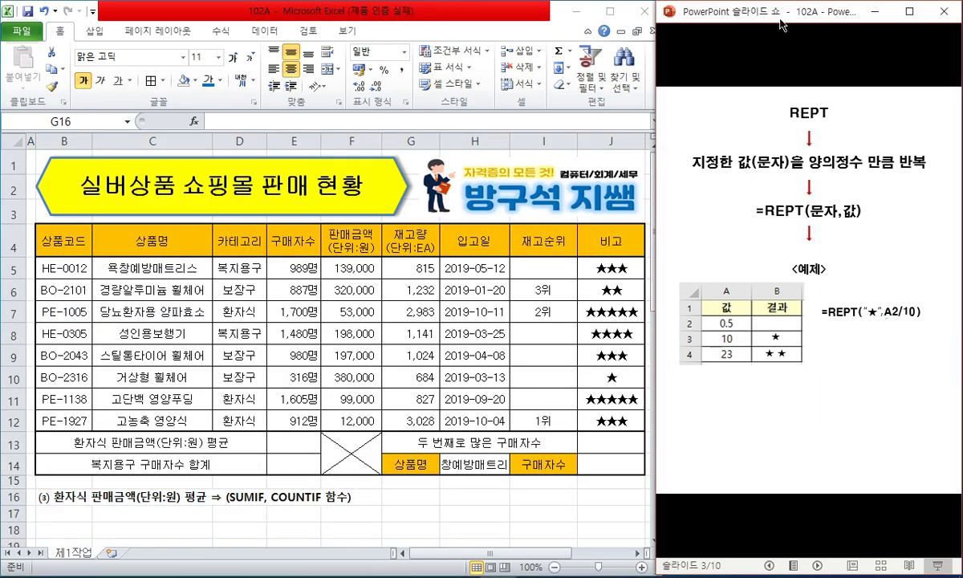
key("Right")
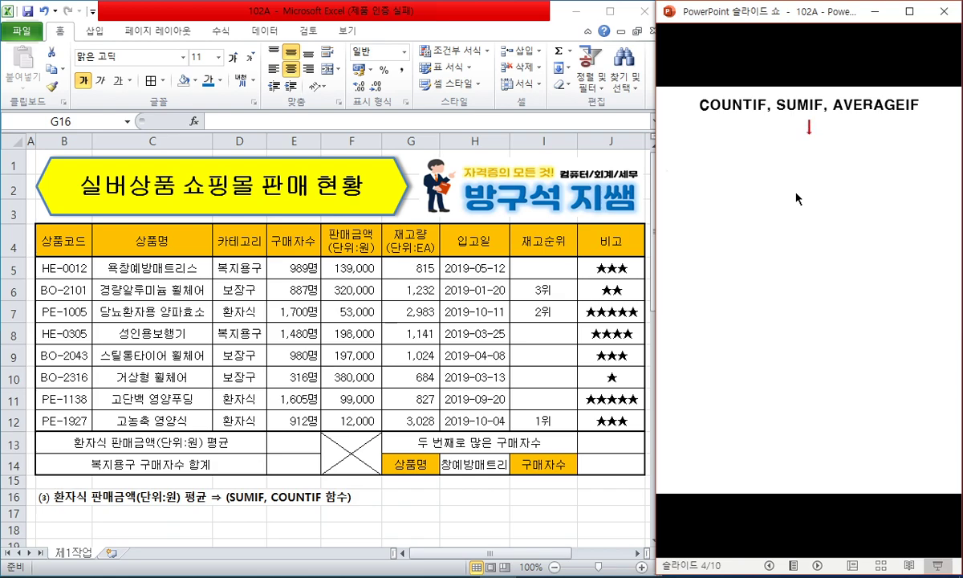
key("Right")
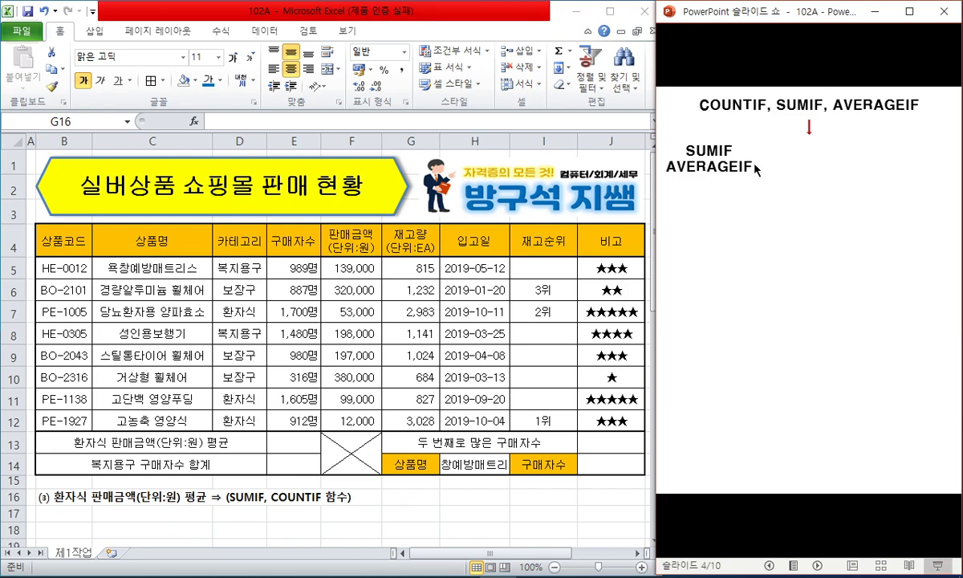
key("Right")
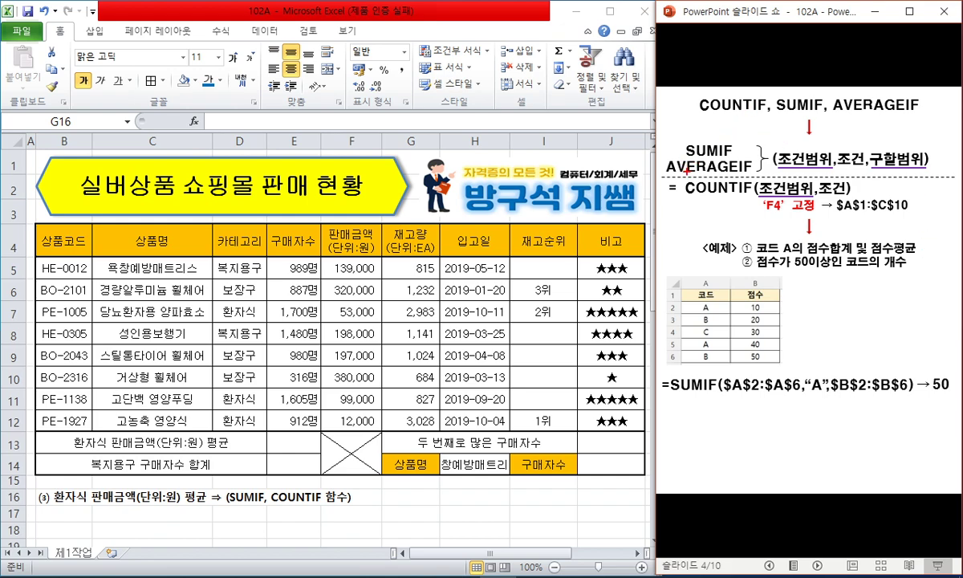
Annotate the SUMIF, AVERAGEIF and COUNTIF names on the slide and circle the 조건범위 and 구할범위 arguments
mouse_move(677, 170)
left_mouse_down()
mouse_move(703, 140)
mouse_move(636, 157)
mouse_move(658, 136)
mouse_move(690, 143)
mouse_move(698, 195)
mouse_move(738, 196)
left_mouse_up()
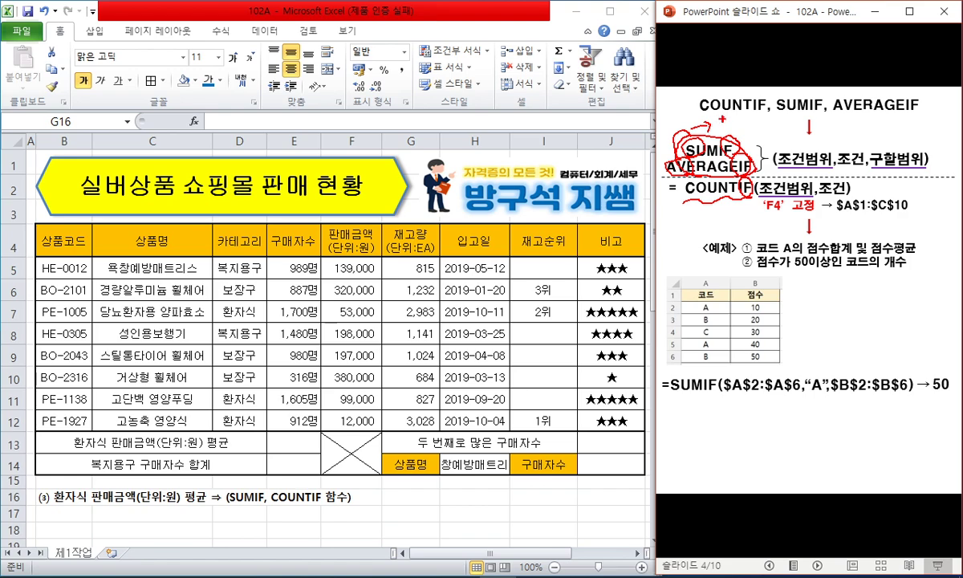
mouse_move(722, 117)
left_mouse_down()
mouse_move(751, 124)
mouse_move(742, 135)
mouse_move(706, 126)
mouse_move(761, 137)
left_mouse_up()
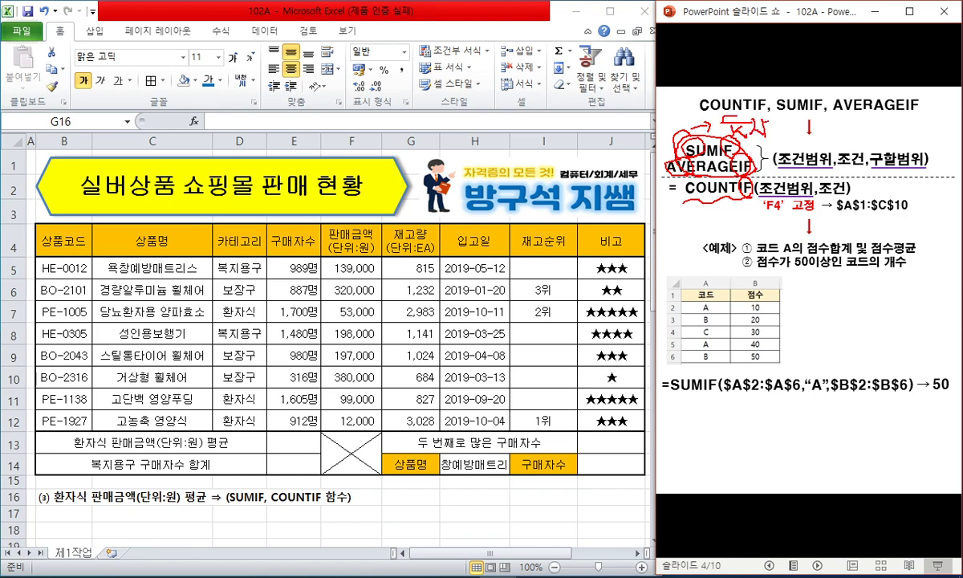
left_click_drag(912, 164, 879, 138)
left_click_drag(729, 120, 765, 135)
mouse_move(811, 171)
left_mouse_down()
mouse_move(800, 174)
mouse_move(811, 139)
mouse_move(813, 167)
left_mouse_up()
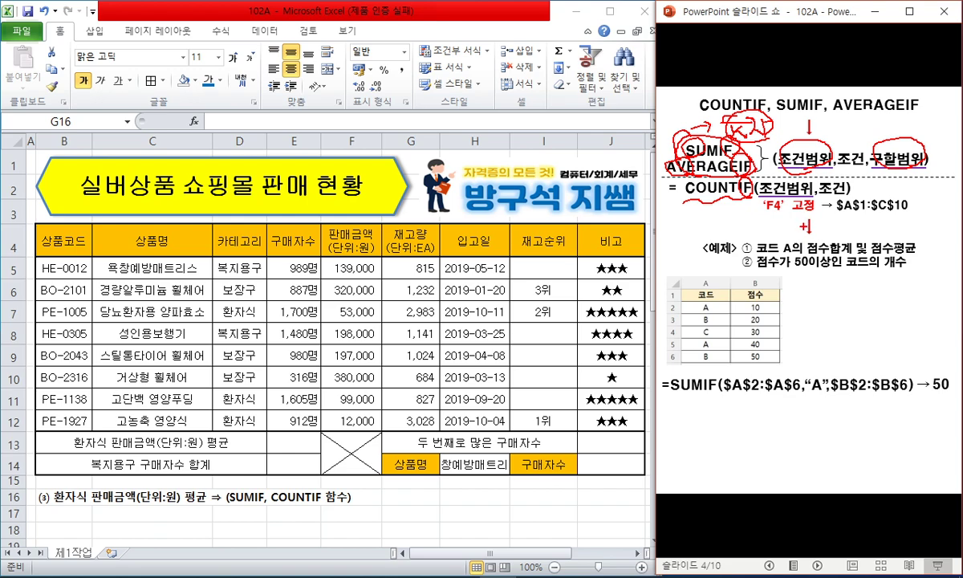
Mark the example about code A's score total and average, linking the 구할범위 argument to the 점수 column
left_click_drag(758, 251, 795, 250)
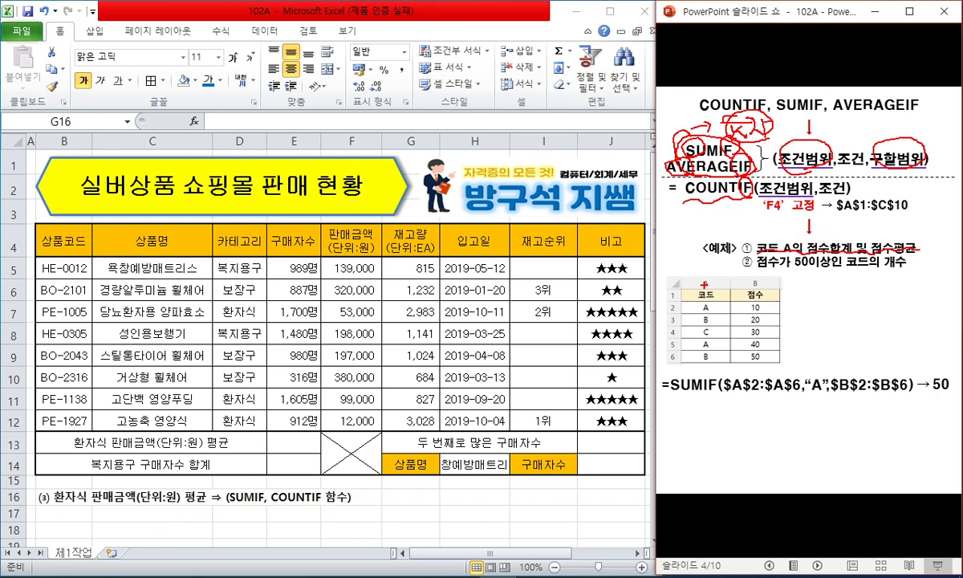
mouse_move(795, 251)
left_mouse_down()
mouse_move(760, 253)
mouse_move(792, 235)
left_mouse_up()
mouse_move(908, 169)
left_mouse_down()
mouse_move(902, 225)
mouse_move(845, 236)
left_mouse_up()
mouse_move(771, 291)
left_mouse_down()
mouse_move(763, 304)
mouse_move(771, 287)
left_mouse_up()
mouse_move(797, 221)
left_mouse_down()
mouse_move(882, 221)
mouse_move(753, 273)
mouse_move(776, 282)
left_mouse_up()
mouse_move(769, 141)
left_mouse_down()
mouse_move(762, 132)
mouse_move(826, 121)
left_mouse_up()
mouse_move(769, 142)
left_mouse_down()
mouse_move(806, 115)
mouse_move(794, 135)
left_mouse_up()
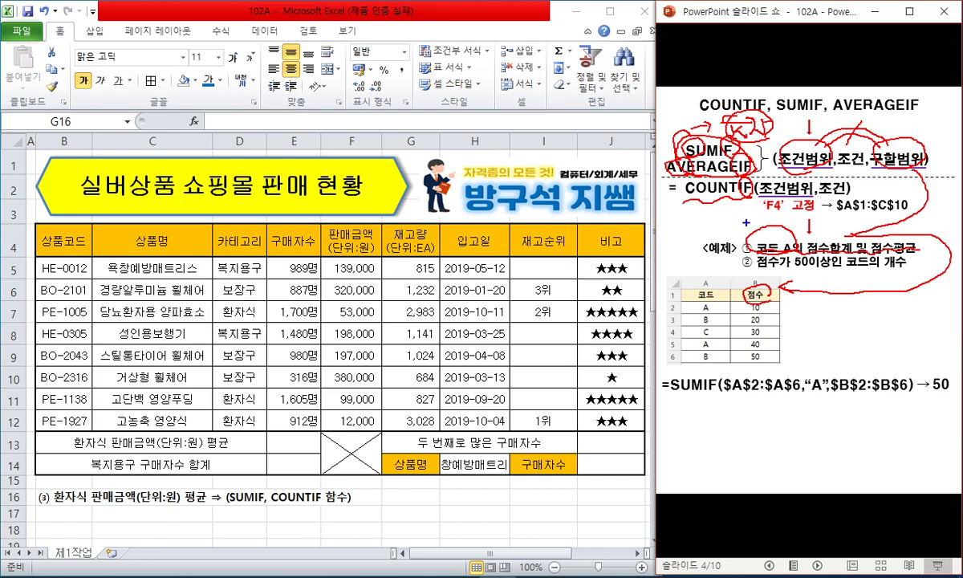
Mark the 코드 condition and its matching column in blue as the 조건범위, and clear all the annotations
left_click_drag(687, 199, 726, 193)
mouse_move(709, 235)
left_mouse_down()
mouse_move(735, 215)
mouse_move(743, 241)
left_mouse_up()
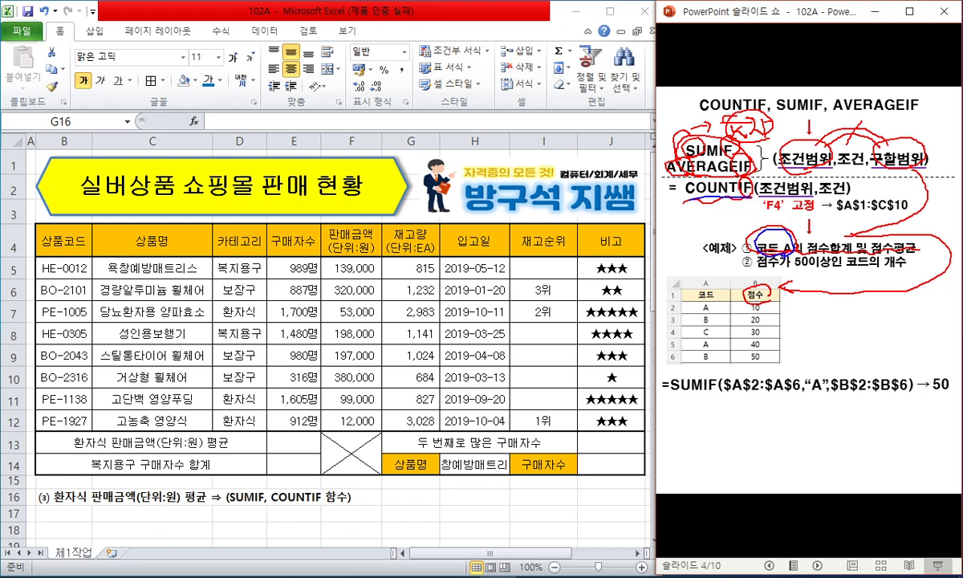
mouse_move(724, 297)
left_mouse_down()
mouse_move(686, 290)
mouse_move(690, 355)
mouse_move(727, 317)
left_mouse_up()
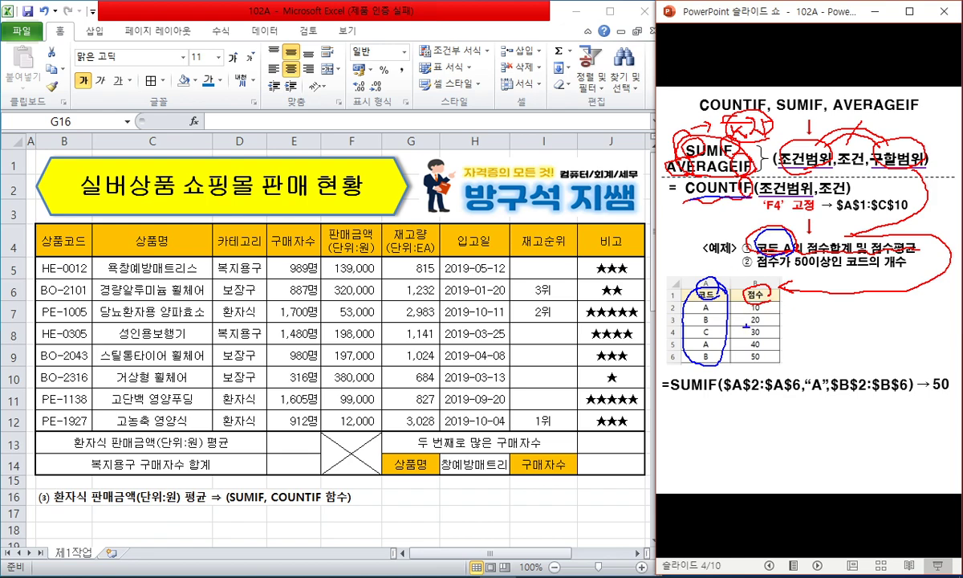
key("e")
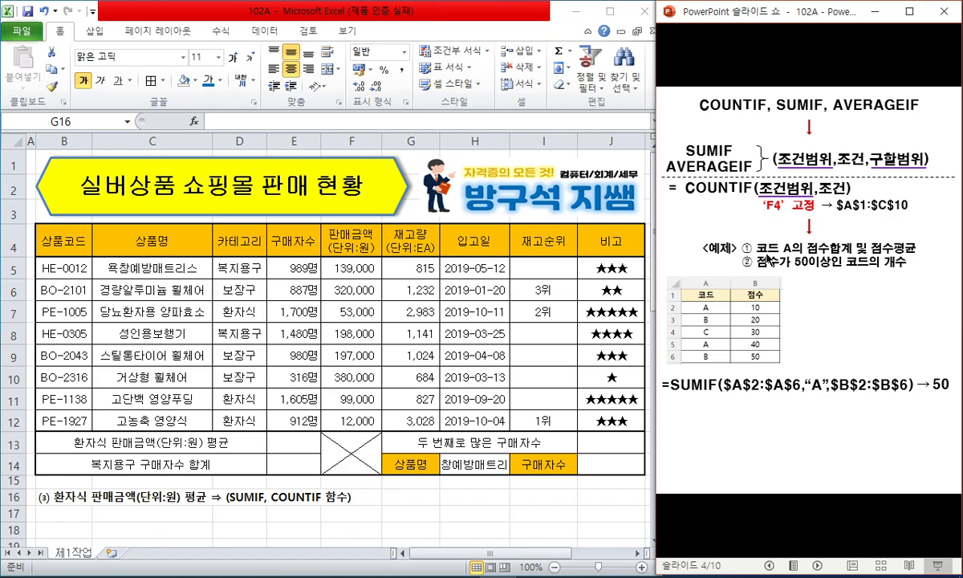
Reveal and examine the slide's SUMIF and AVERAGEIF formulas for code A and =COUNTIF($B$2:$B$6,">=50")
left_click(786, 389)
left_click(793, 396)
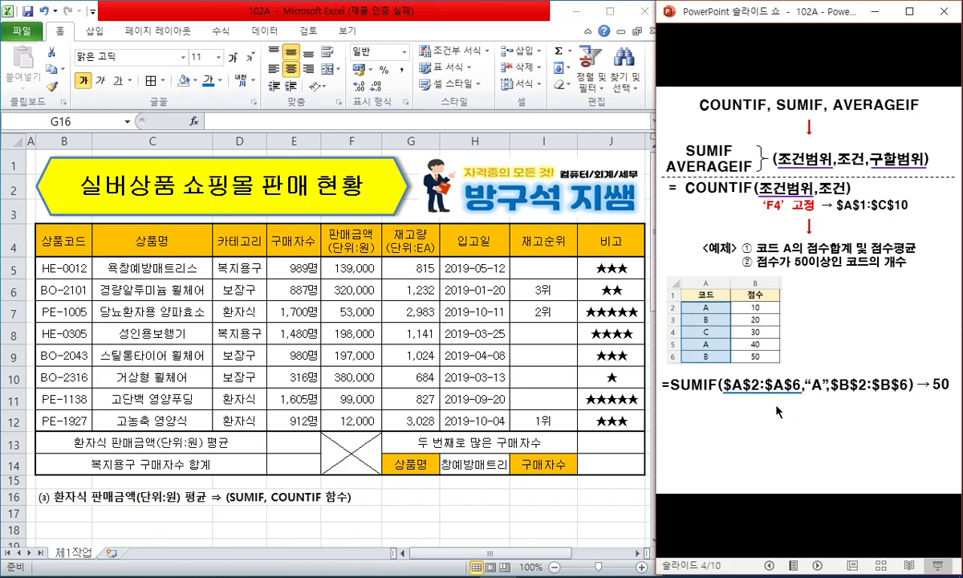
left_click(826, 394)
left_click(756, 336)
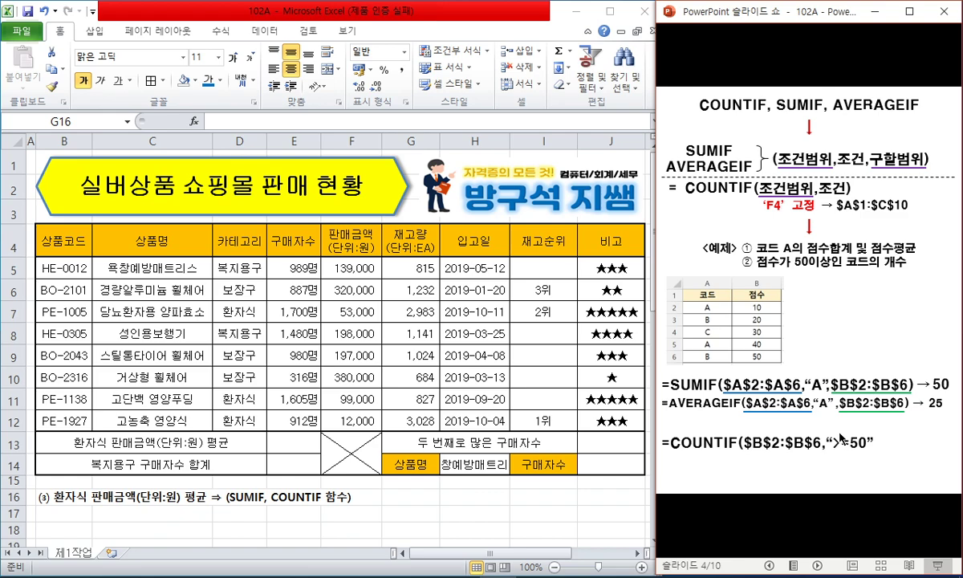
left_click(737, 316)
left_click(779, 357)
left_click(779, 332)
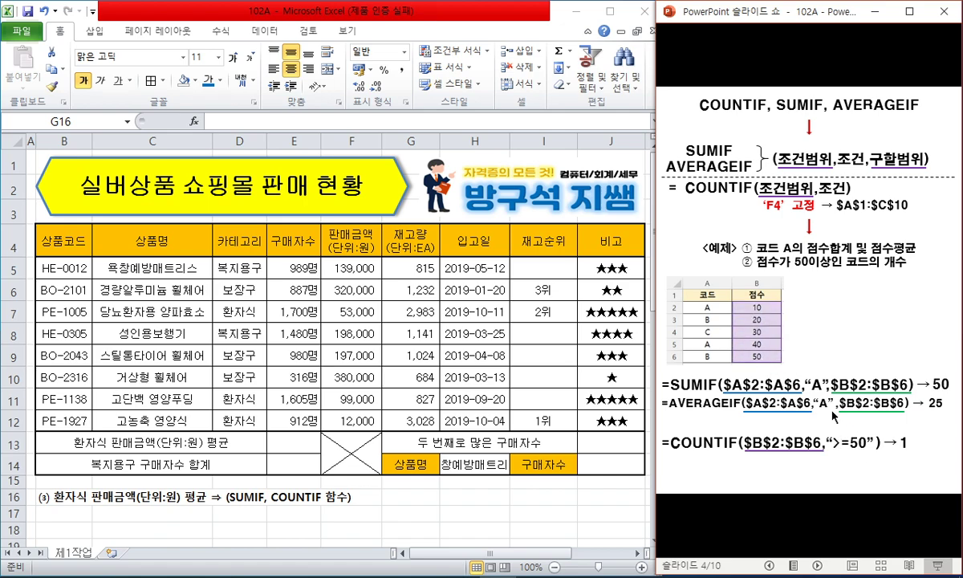
Write "평균 =" beside question (3) and circle the code A rows and the SUMIF result on the slide
left_click(897, 461)
scroll(897, 461, "up", 1)
left_click_drag(451, 515, 443, 527)
left_click_drag(461, 499, 541, 508)
mouse_move(949, 377)
left_mouse_down()
mouse_move(932, 394)
mouse_move(944, 378)
left_mouse_up()
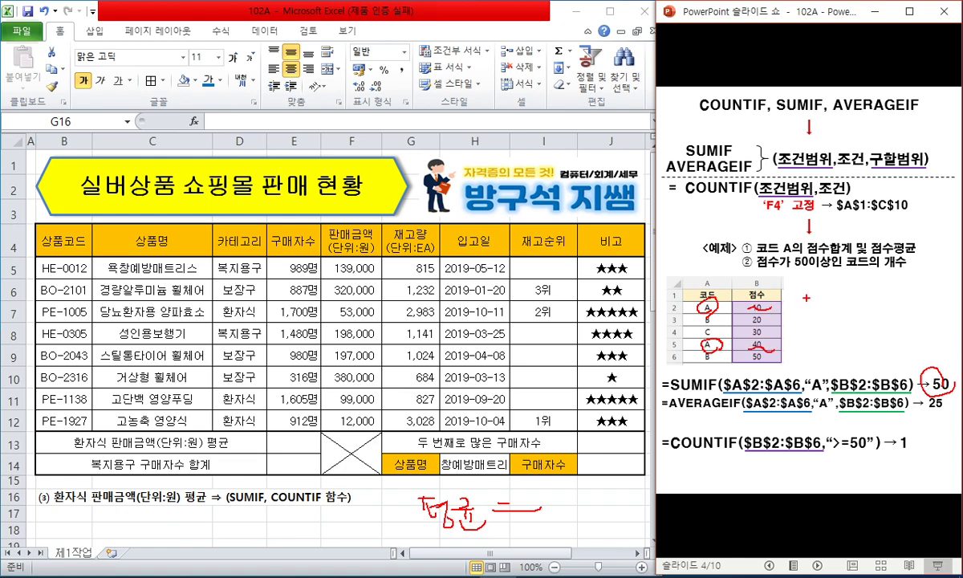
Write 10+40 over 2 beside the example table and draw an arrow from it to the "평균 =" note
left_click_drag(808, 299, 811, 310)
left_click_drag(819, 293, 820, 301)
left_click_drag(807, 323, 883, 316)
mouse_move(793, 299)
left_mouse_down()
mouse_move(751, 352)
mouse_move(548, 487)
mouse_move(584, 481)
mouse_move(621, 506)
left_mouse_up()
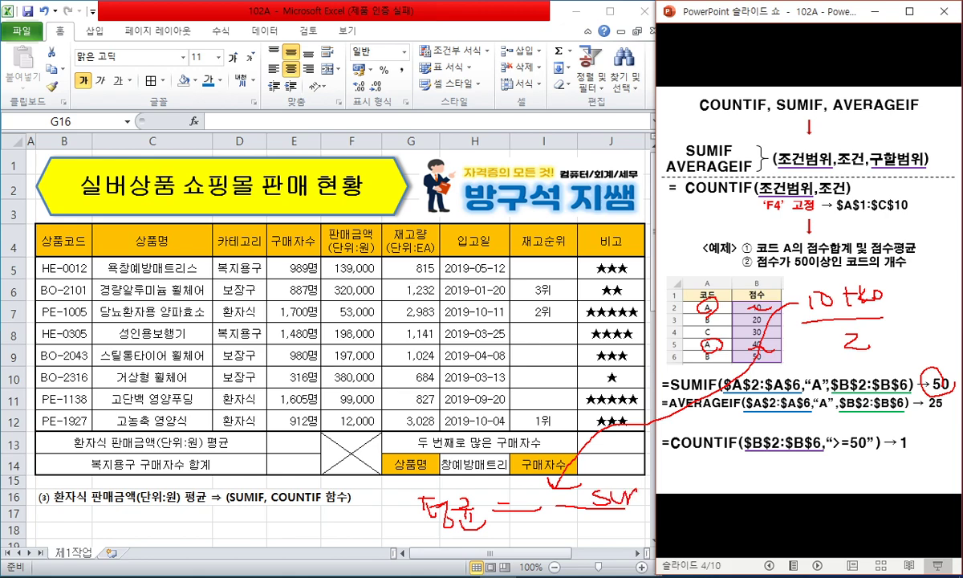
Write the average note as sumif over countif, and circle the divisor 2 beside the example table
left_click_drag(686, 466, 677, 506)
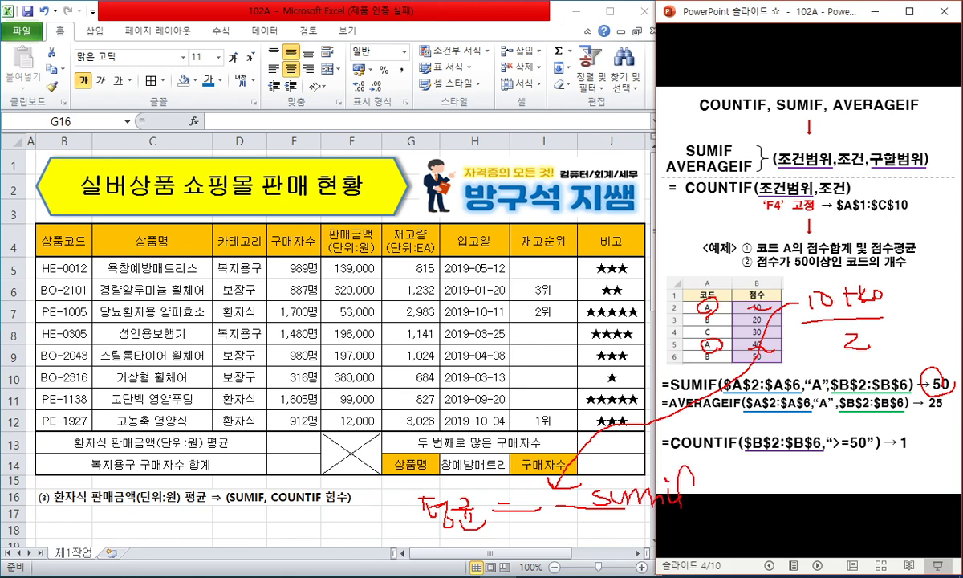
left_click_drag(856, 329, 862, 332)
left_click_drag(553, 513, 557, 523)
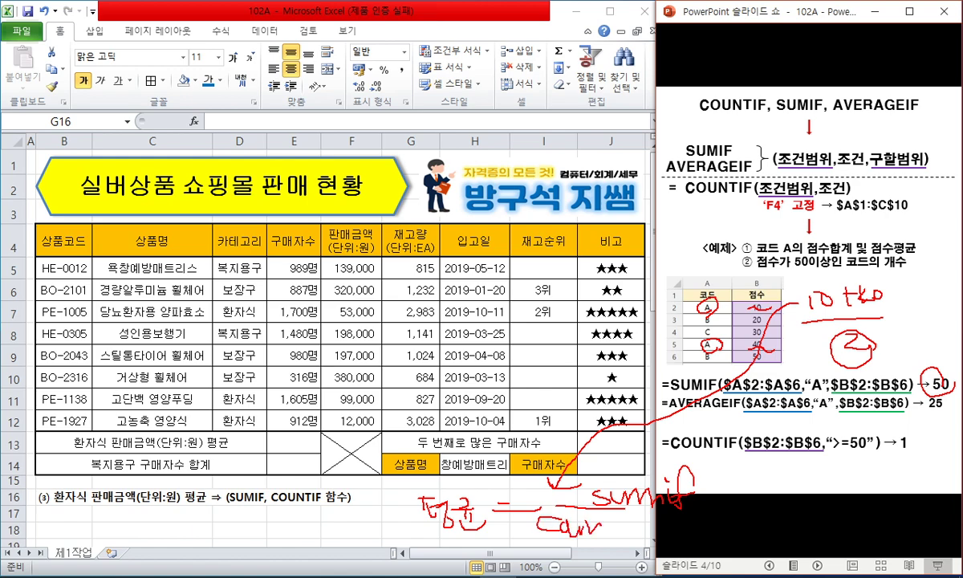
left_click_drag(608, 473, 610, 493)
left_click_drag(602, 470, 600, 500)
Clear all the annotations and restart the slide show from slide 4, the COUNTIF, SUMIF, AVERAGEIF slide
key("Escape")
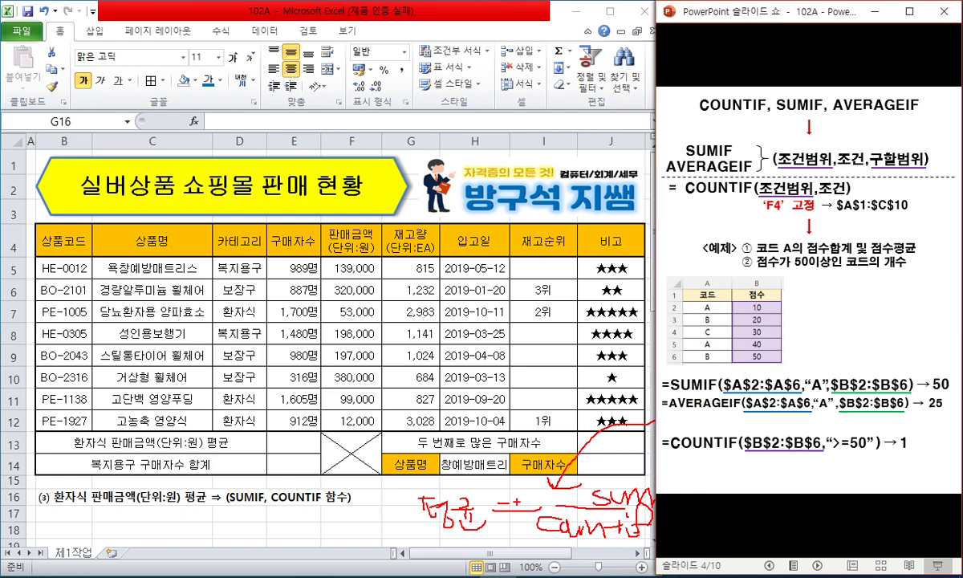
key("Escape")
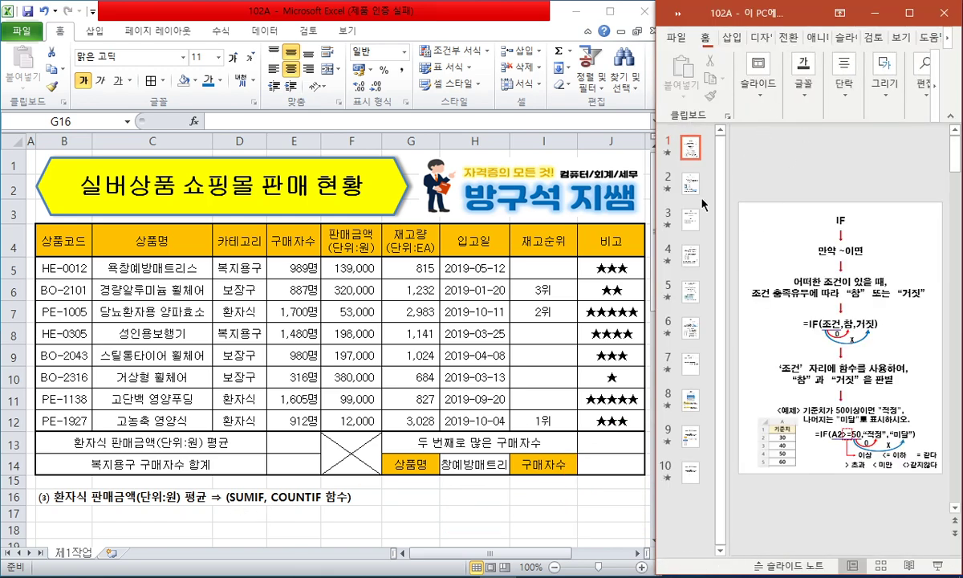
left_click(690, 213)
left_click(690, 256)
key("shift+F5")
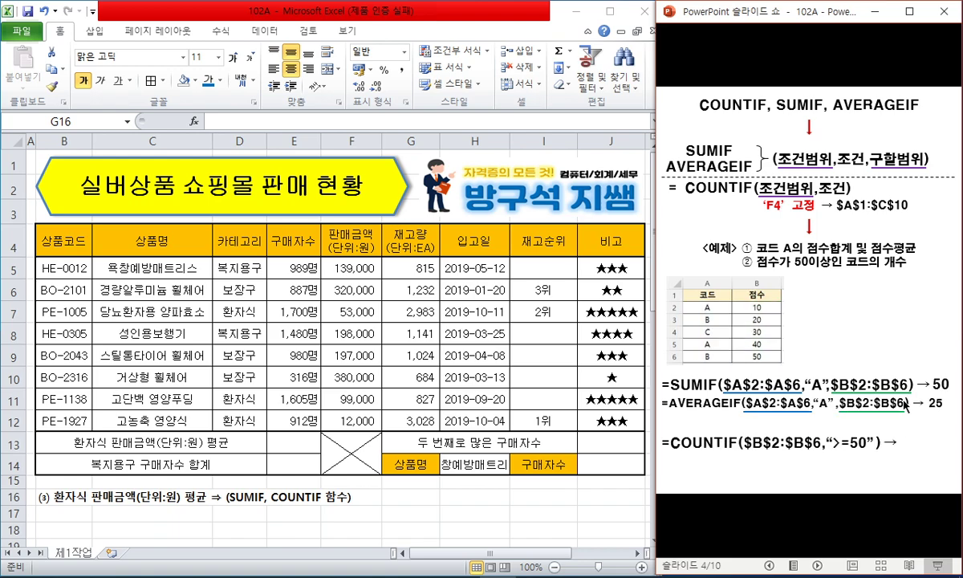
Enter the note =SUMIF() / COUNTIF() as text in cell F17, below question (3)
left_click(372, 495)
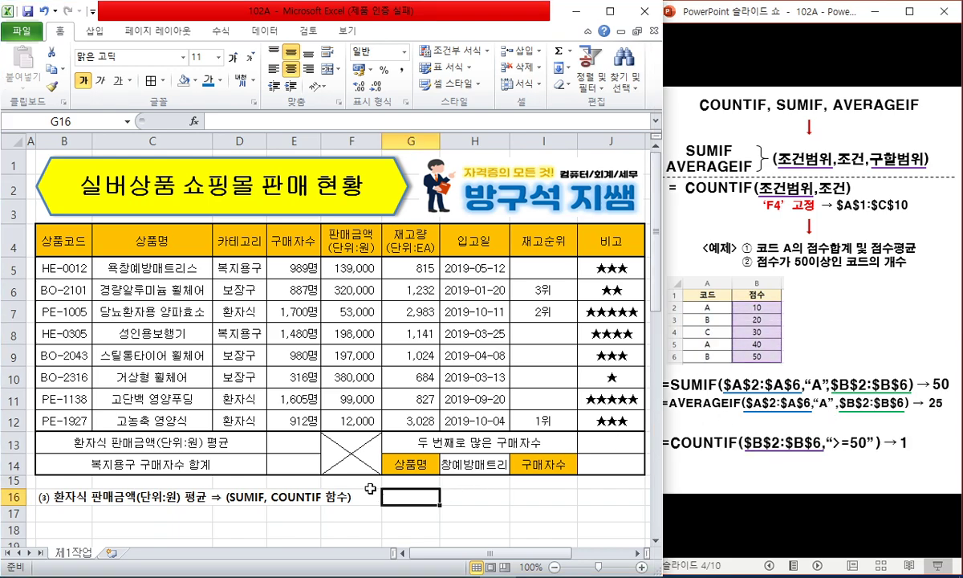
double_click(358, 511)
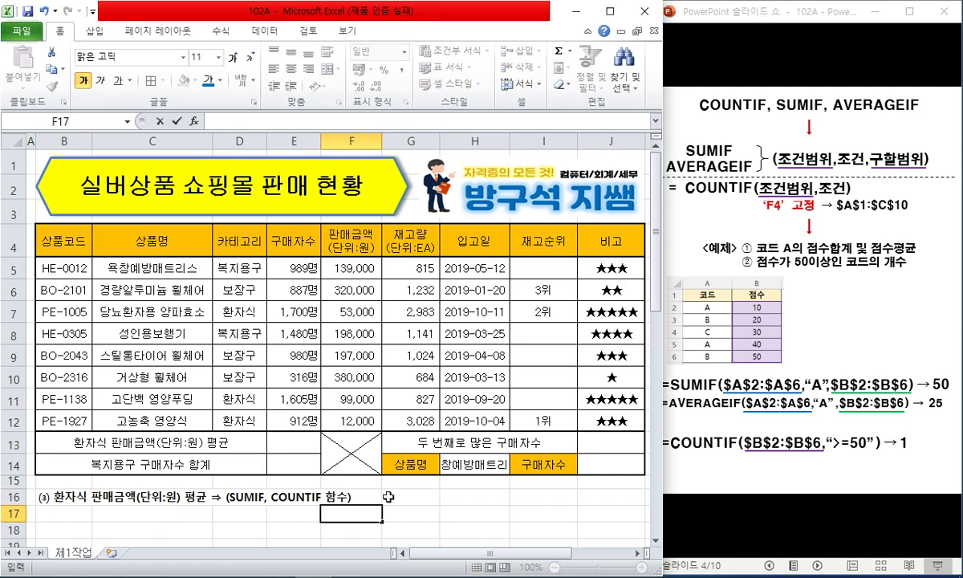
key("Escape")
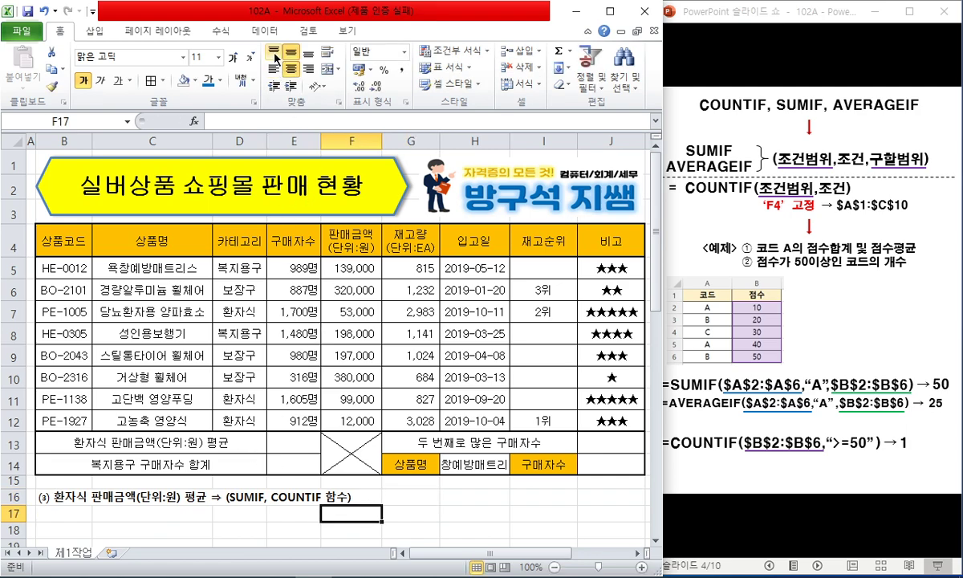
type("=SUMIF() / COUNTIF()")
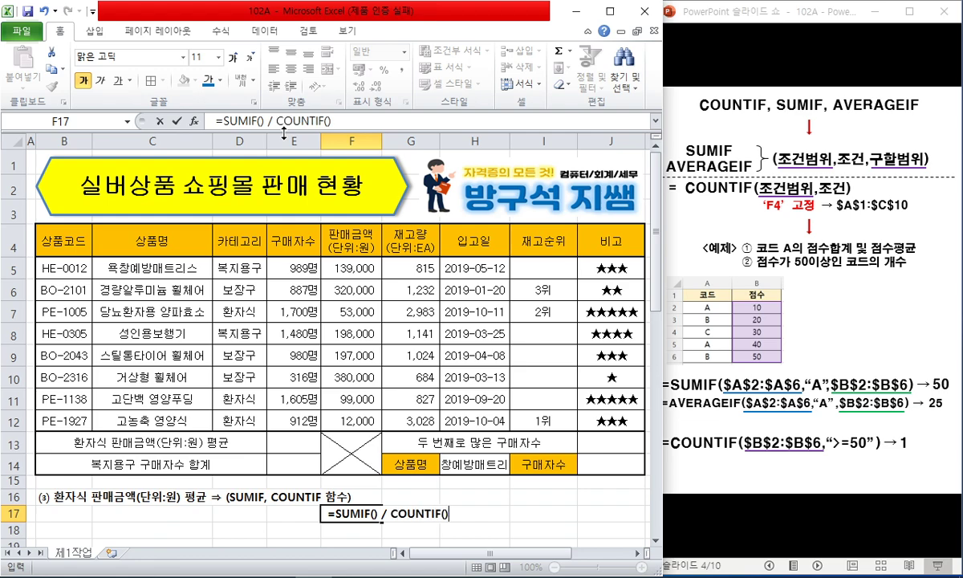
key("Return")
key("Up")
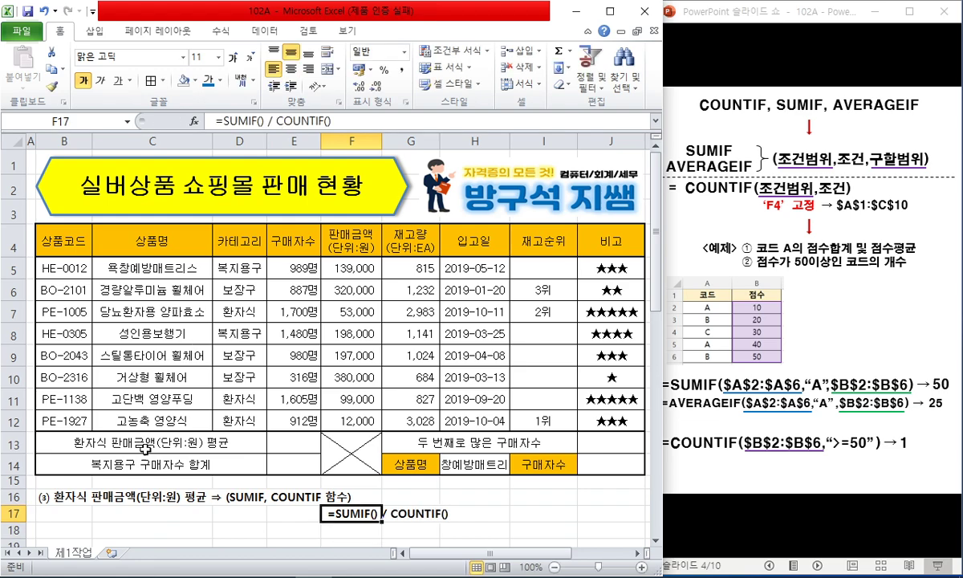
left_click(136, 514)
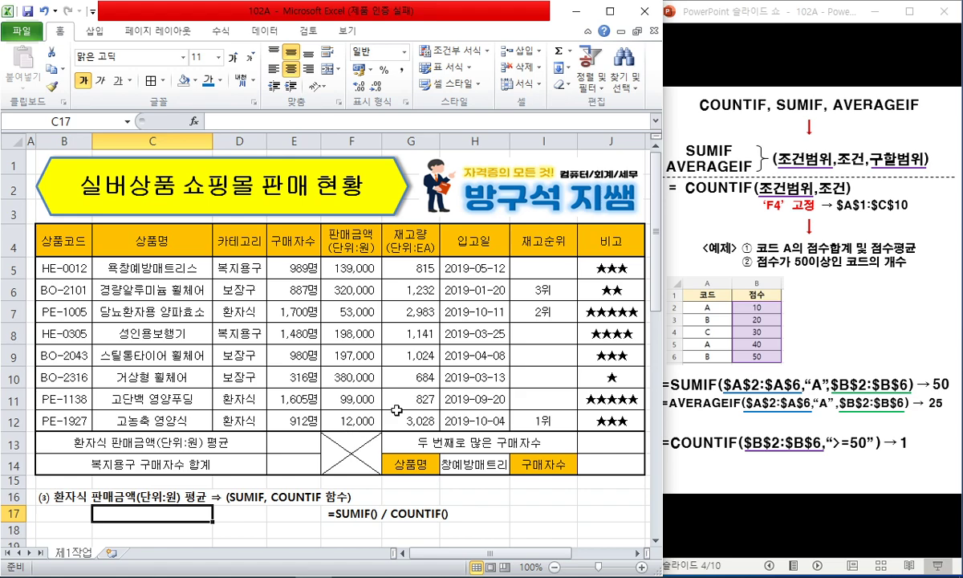
Circle SUMIF, COUNTIF, their 조건범위 arguments and the code A rows on the slide, and erase the marks
left_click_drag(704, 164, 731, 152)
mouse_move(741, 200)
left_mouse_down()
mouse_move(692, 194)
mouse_move(743, 189)
left_mouse_up()
mouse_move(857, 203)
left_mouse_down()
mouse_move(760, 194)
mouse_move(803, 130)
mouse_move(855, 192)
left_mouse_up()
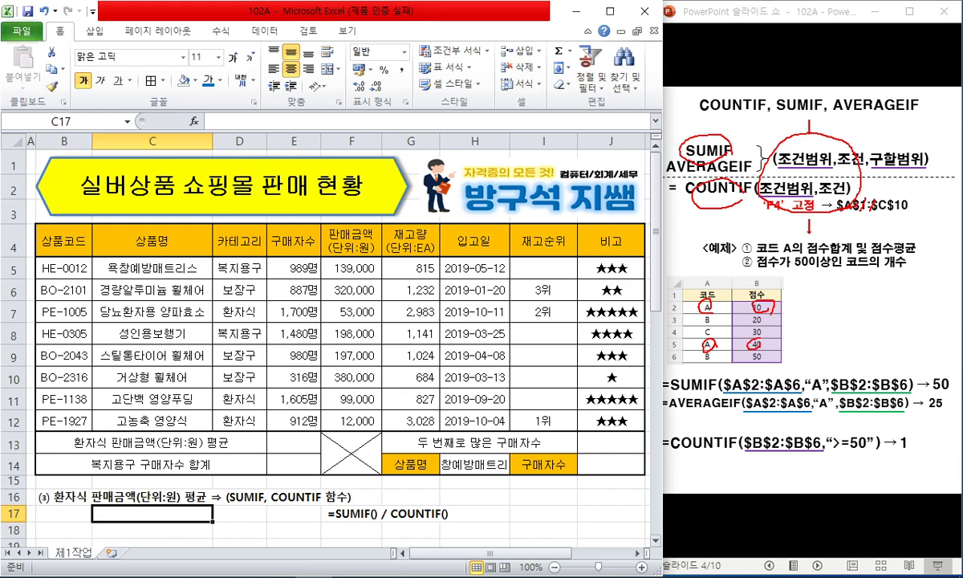
left_click_drag(889, 129, 919, 126)
key("e")
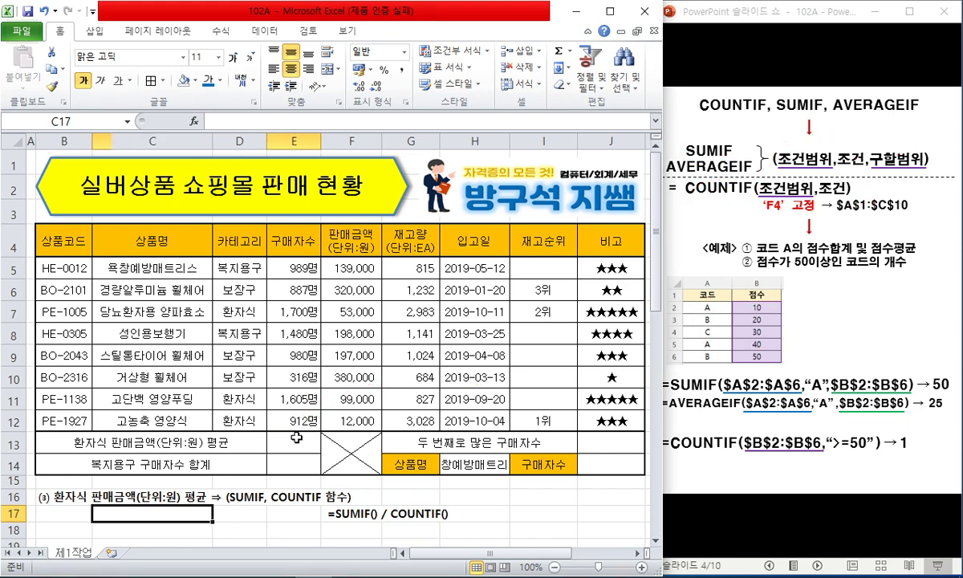
left_click(281, 442)
type("=")
key("Escape")
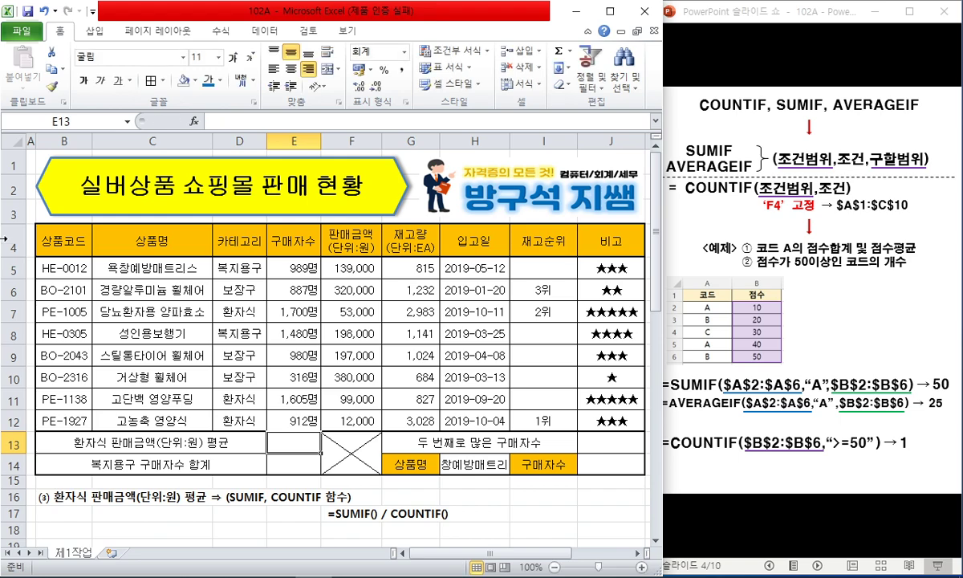
left_click(226, 124)
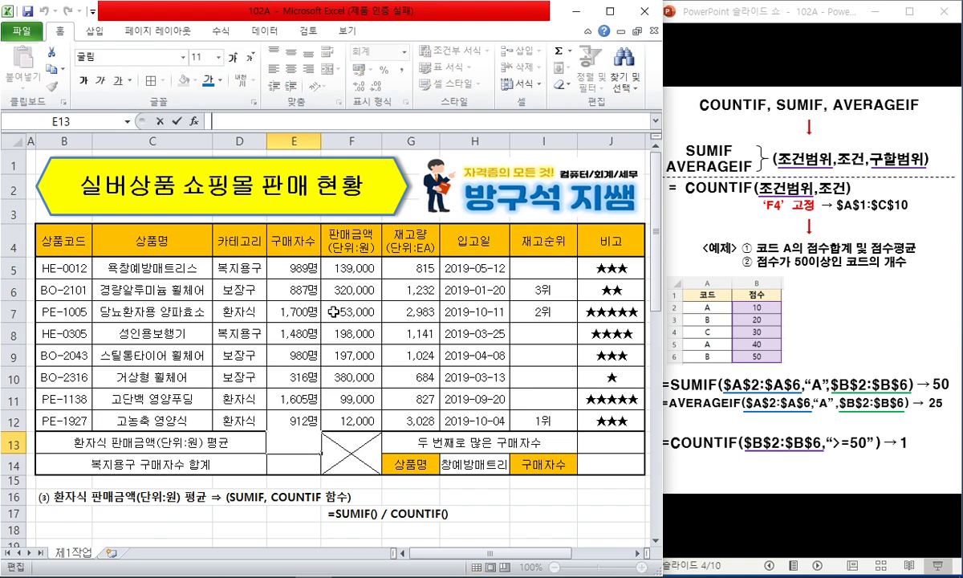
type("=SUMIF(")
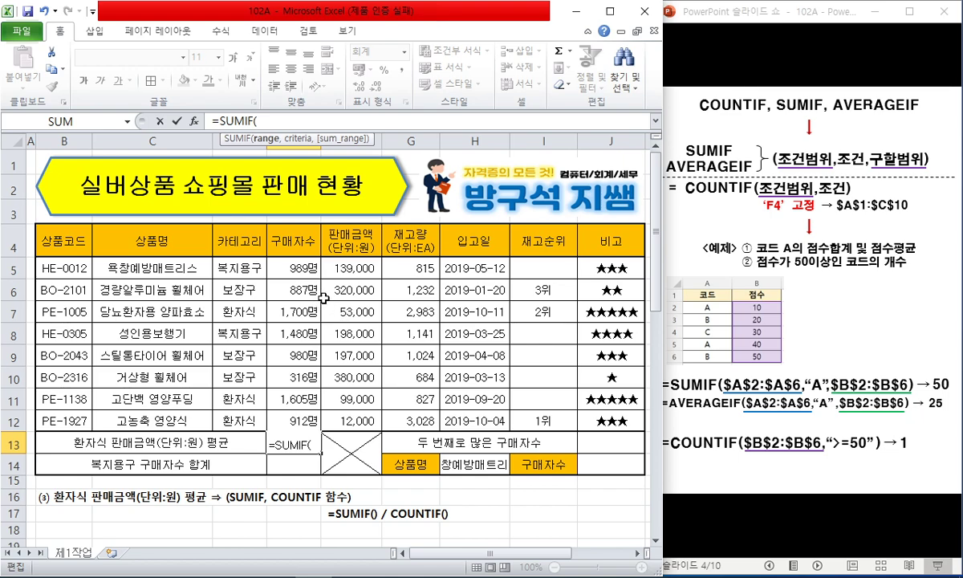
key("Escape")
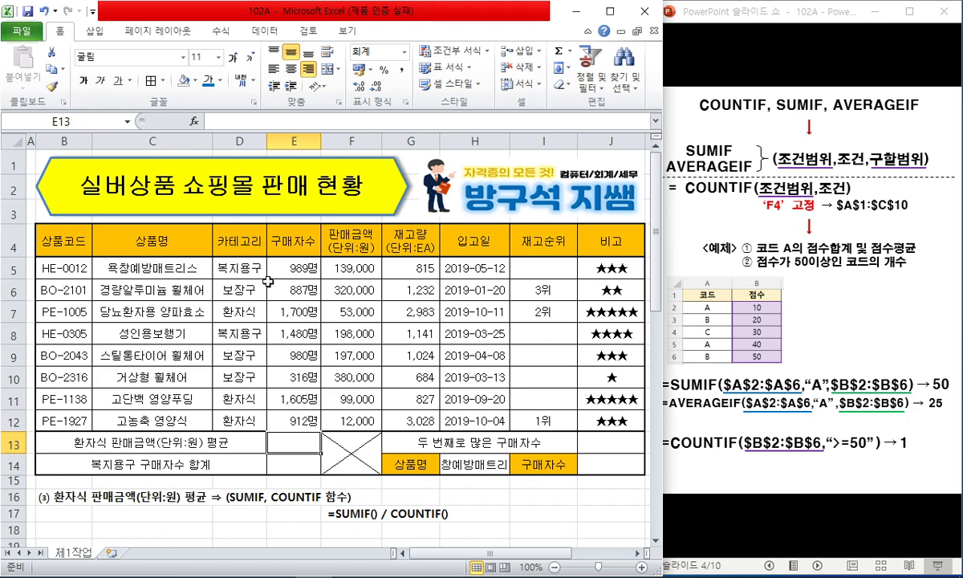
Shade the 카테고리 cells D5:D12 and the 판매금액 cells F5:F12 light aqua
left_click_drag(241, 267, 241, 421)
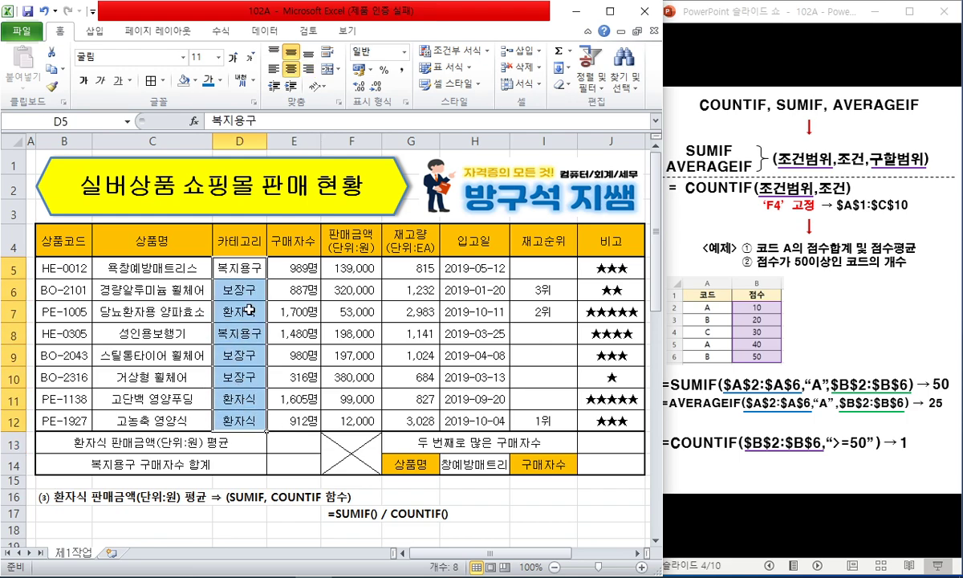
left_click(195, 81)
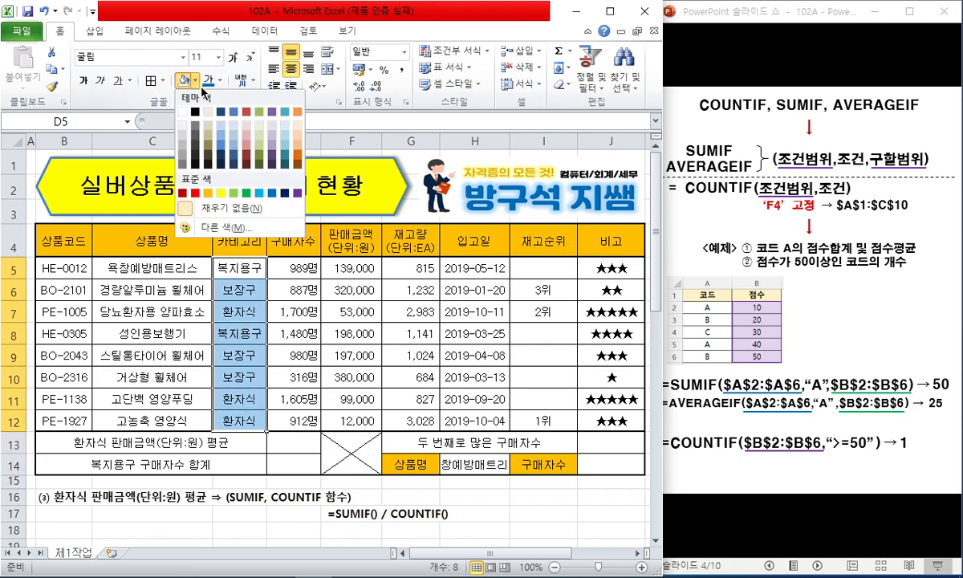
left_click(285, 126)
left_click_drag(351, 267, 353, 419)
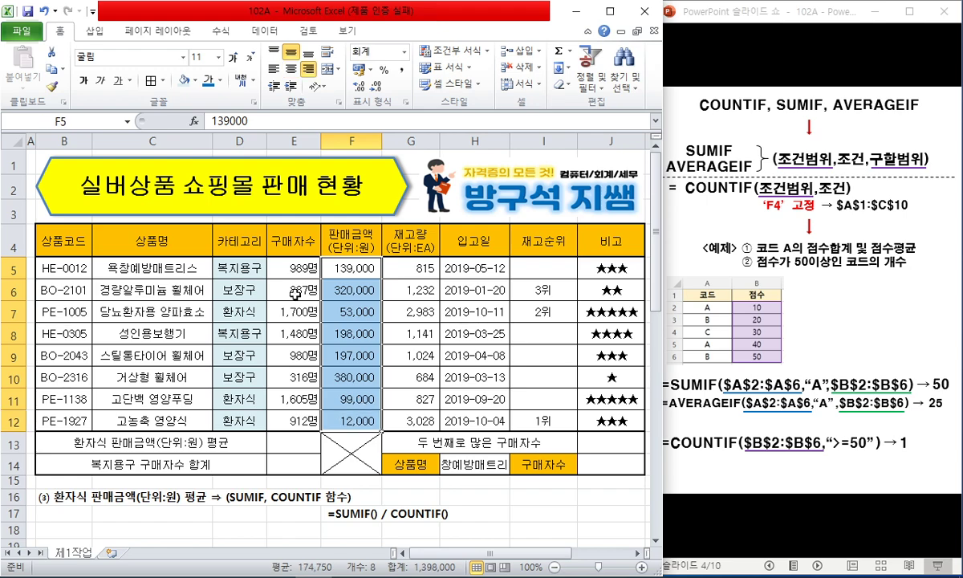
left_click(184, 80)
Begin a SUMIF formula in E13 with absolute range $D$5:$D$12, criterion "환자식" and absolute sum range $F$5:$F$12
left_click(290, 442)
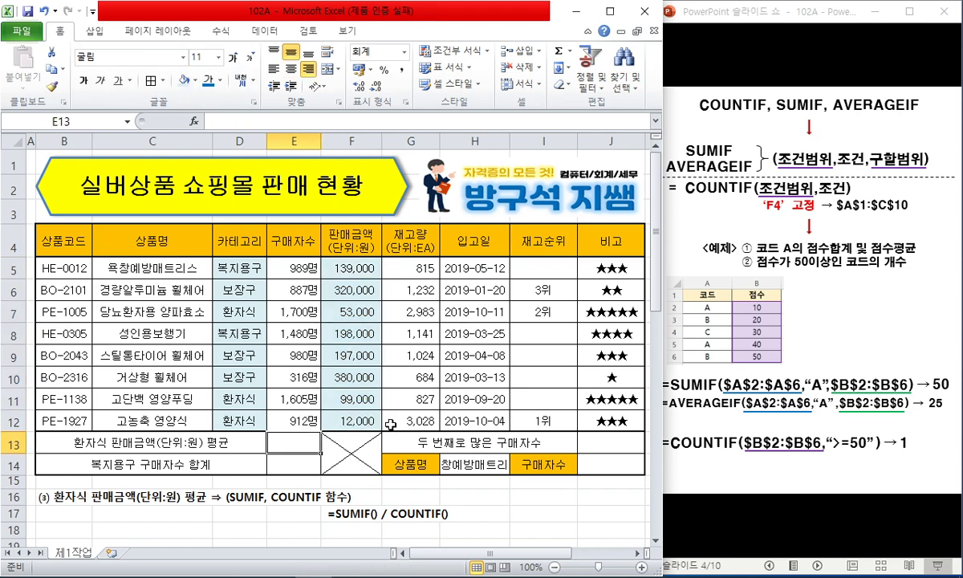
left_click(240, 125)
type("=SUMI")
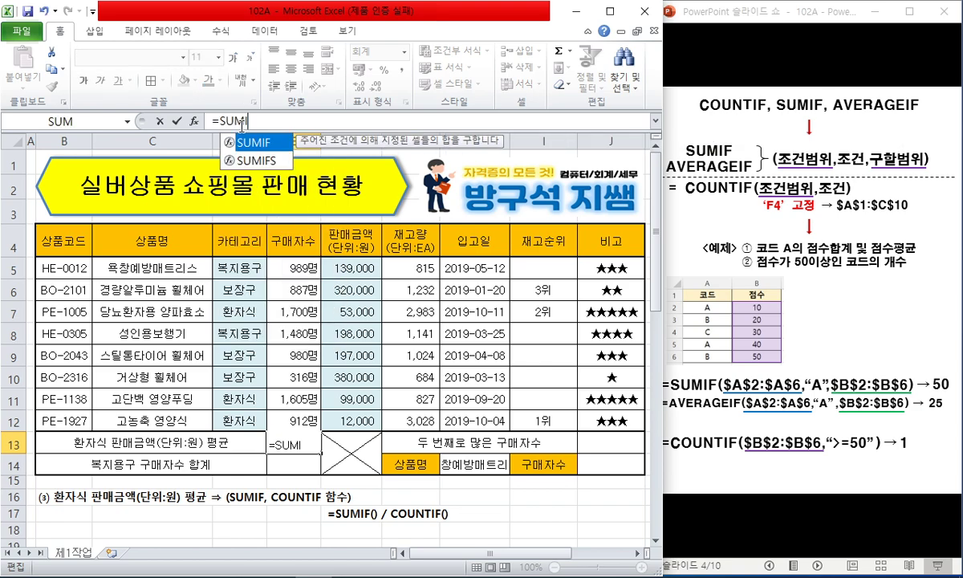
type("F(")
left_click_drag(231, 238, 239, 411)
key("F4")
type(",\"환")
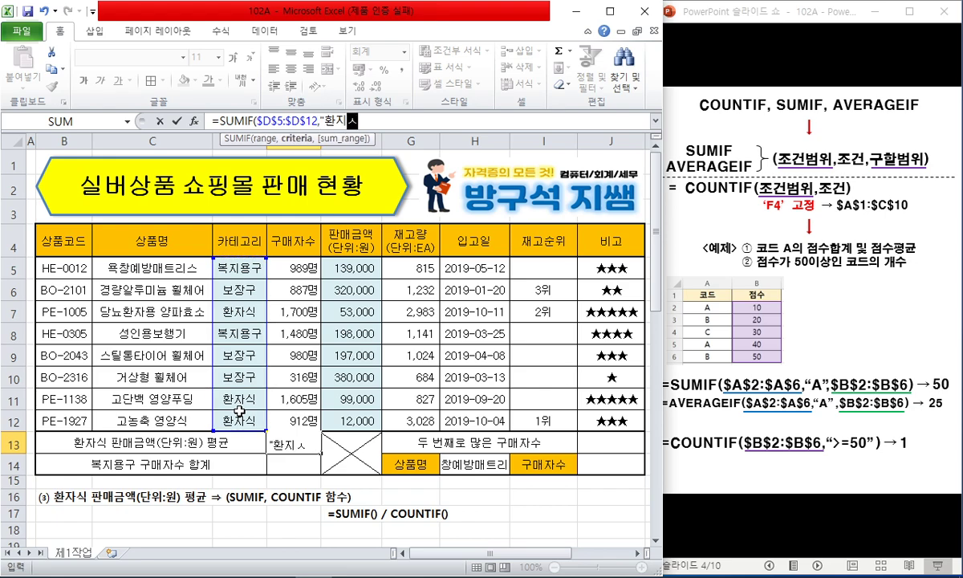
type("자식\",")
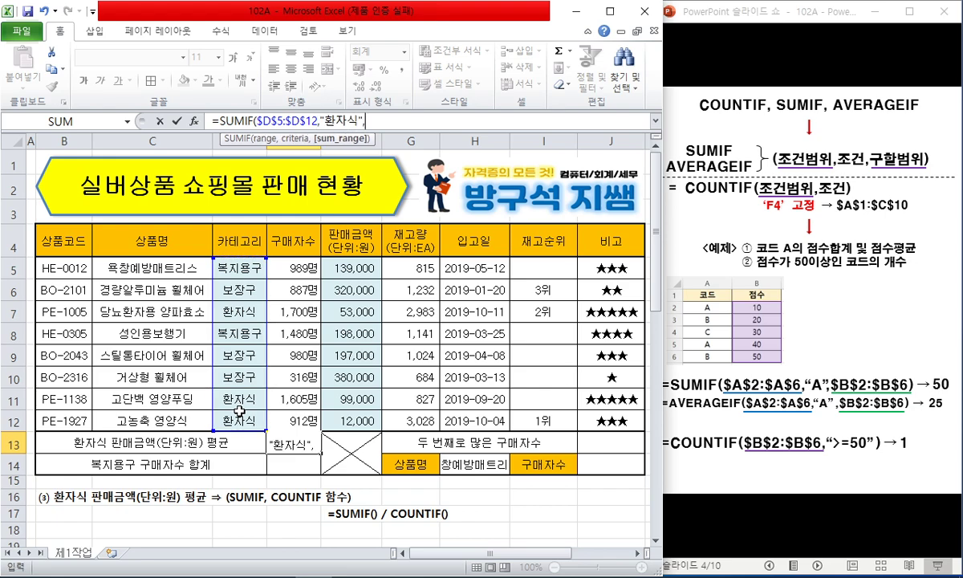
left_click_drag(341, 264, 339, 418)
key("F4")
Divide the SUMIF by COUNTIF($D$5:$D$12,"환자식"), copying the range and criterion from SUMIF, and complete the E13 formula
type(")/CO")
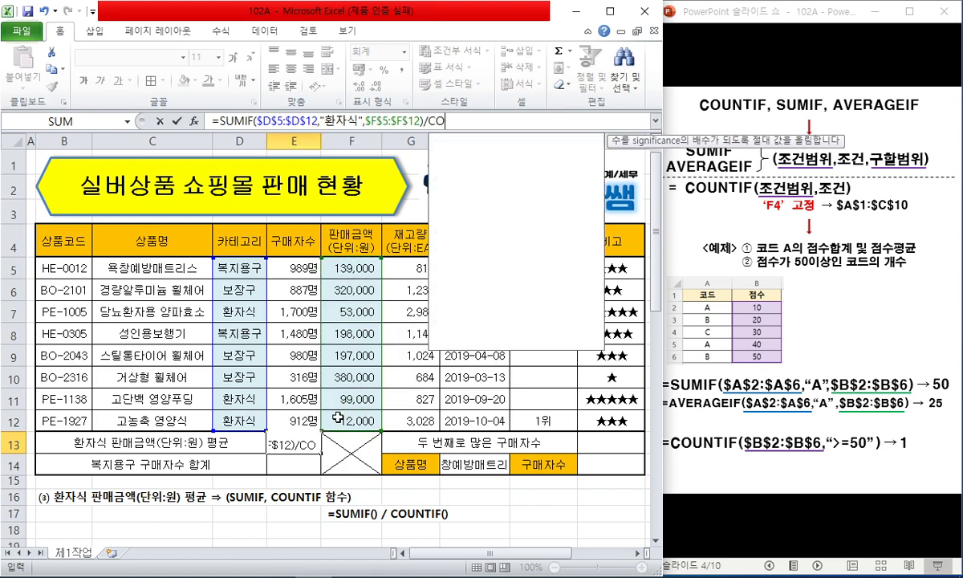
type("UNTIF(")
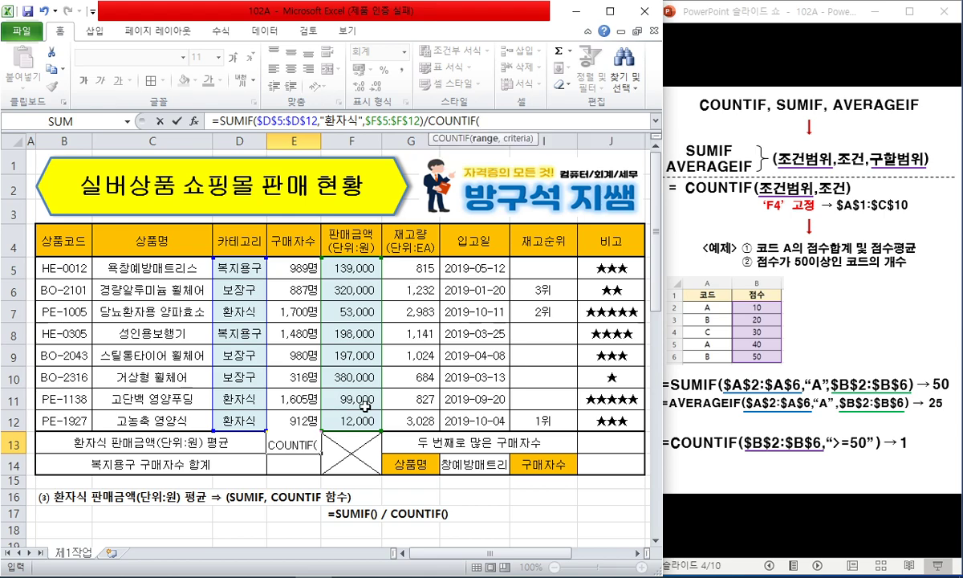
left_click_drag(257, 121, 363, 120)
key("ctrl+c")
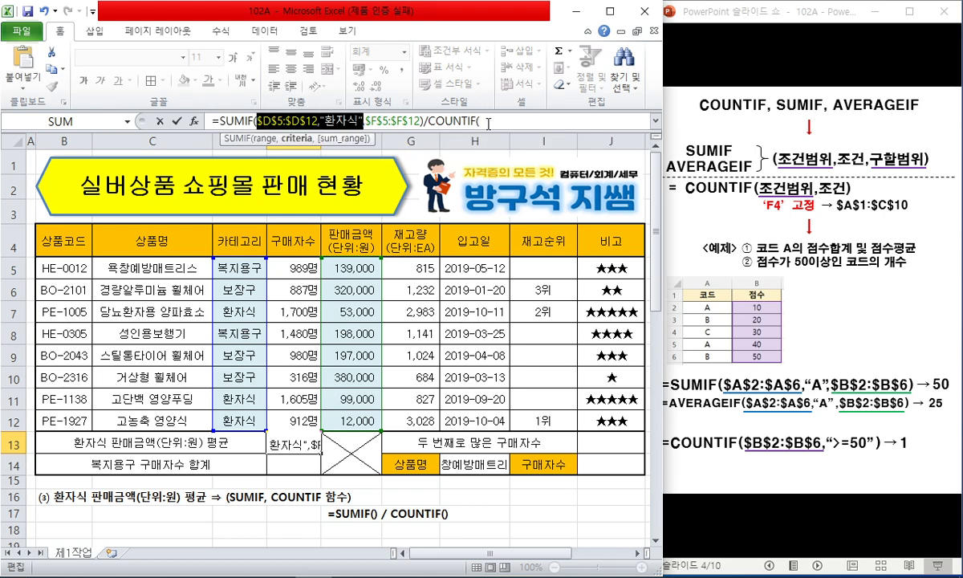
key("End")
key("ctrl+v")
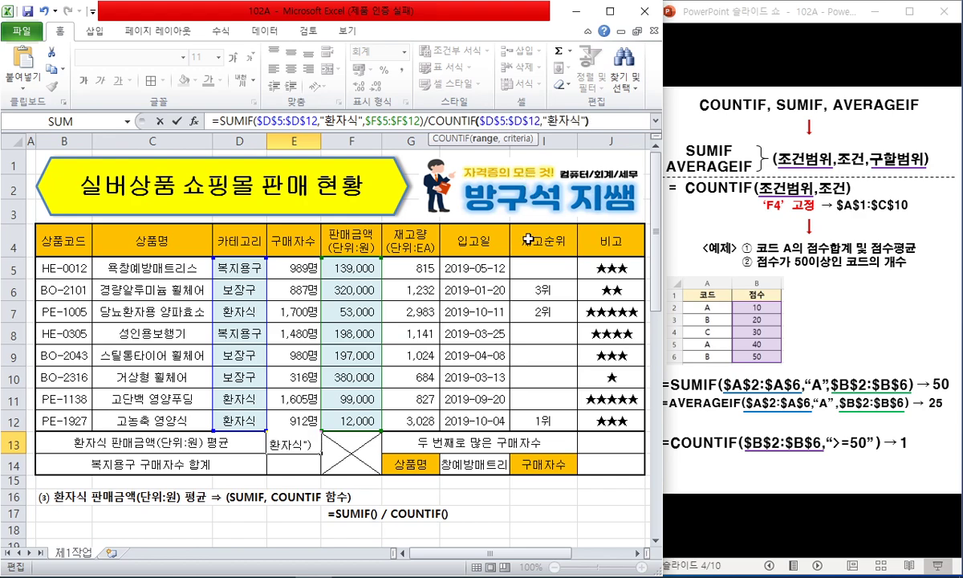
key("Return")
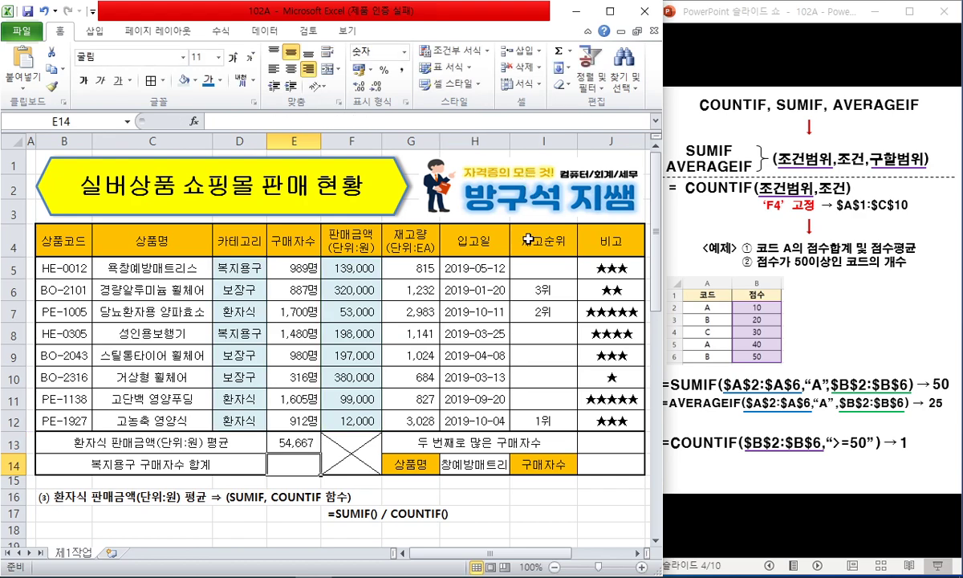
Enter =AVERAGEIF(D5:D12,D12,F5:F12) in E17 to recompute the 환자식 판매금액 average as a check
key("Down")
key("Down")
key("Down")
type("=")
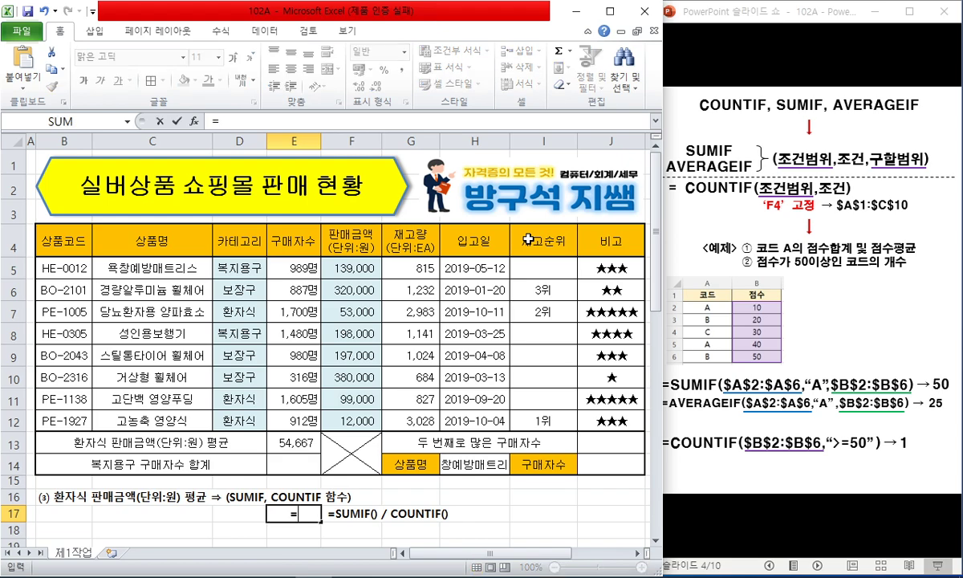
type("AVERAGE")
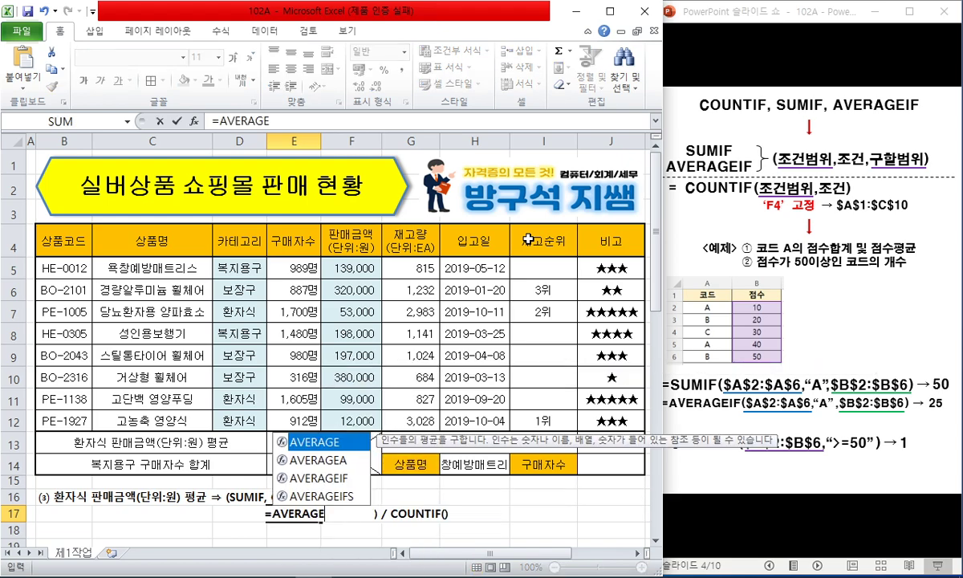
type("IF(")
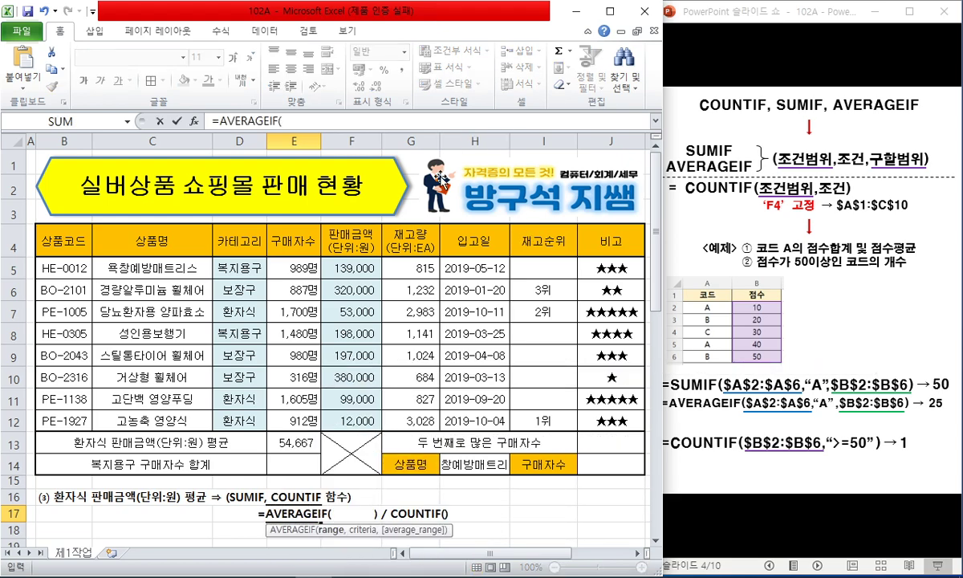
left_click_drag(241, 267, 242, 415)
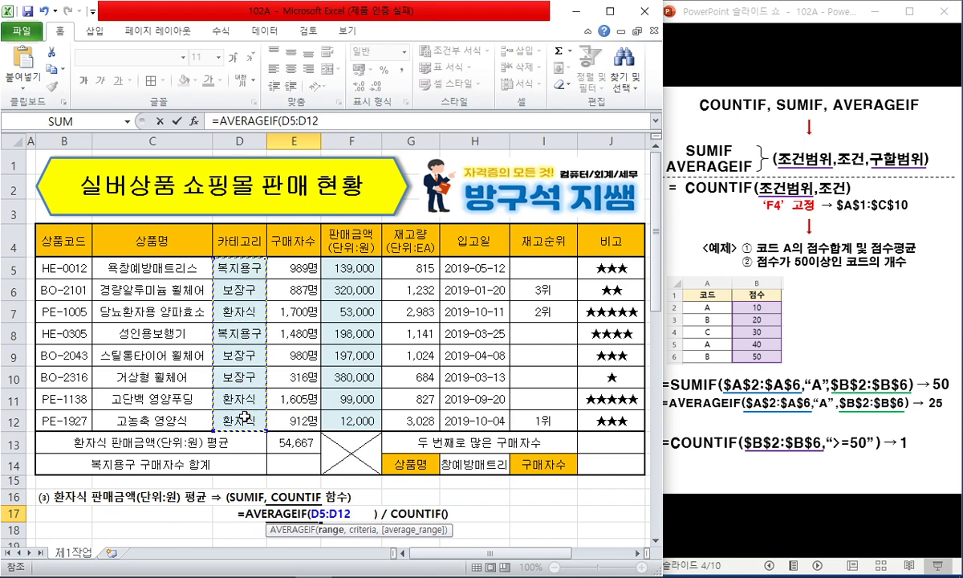
type(",")
left_click(243, 416)
type(",")
left_click_drag(353, 267, 367, 410)
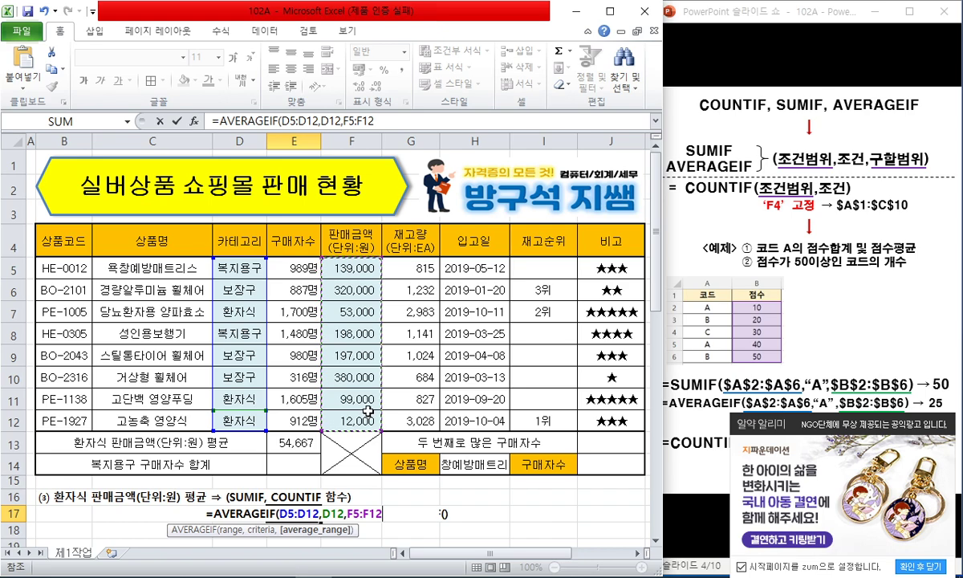
type(")")
key("Return")
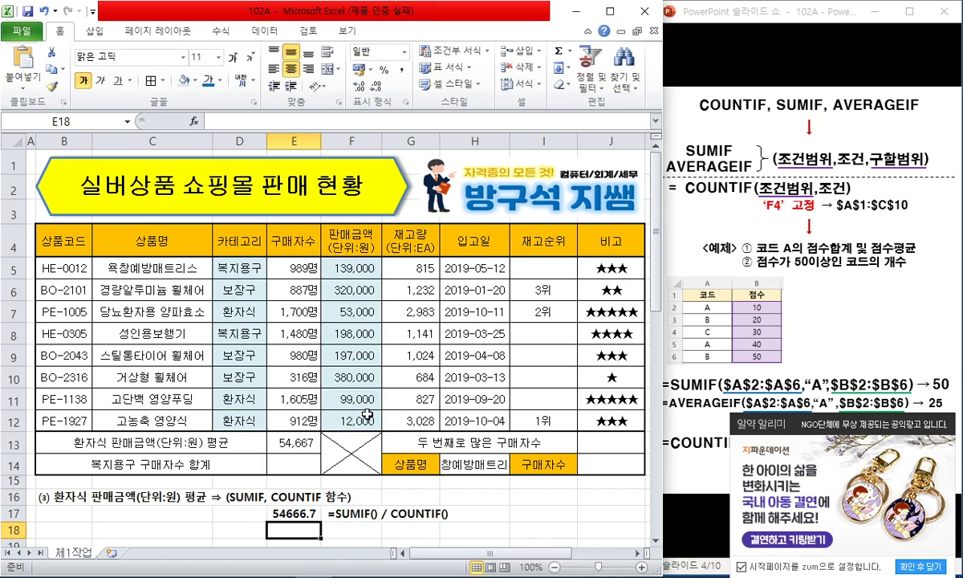
Compare the two averages with =E13=E17 in E18, and dismiss the pop-up advertisement
type("=")
left_click(295, 442)
type("=")
key("Up")
key("Return")
key("Up")
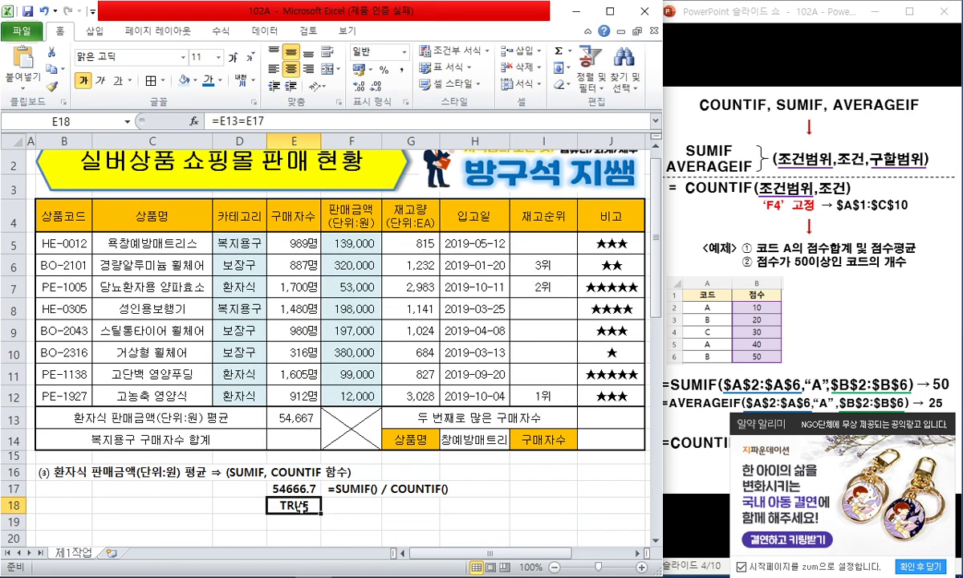
left_click(746, 568)
left_click(924, 566)
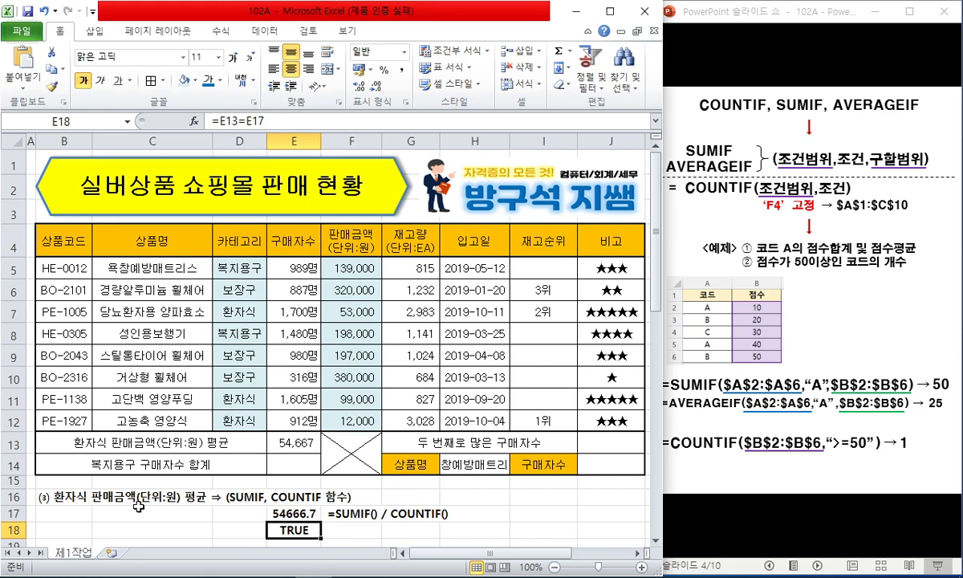
Delete rows 16 to 21, which hold the question (3) text and the check formulas
left_click(14, 496)
scroll(16, 465, "down", 1)
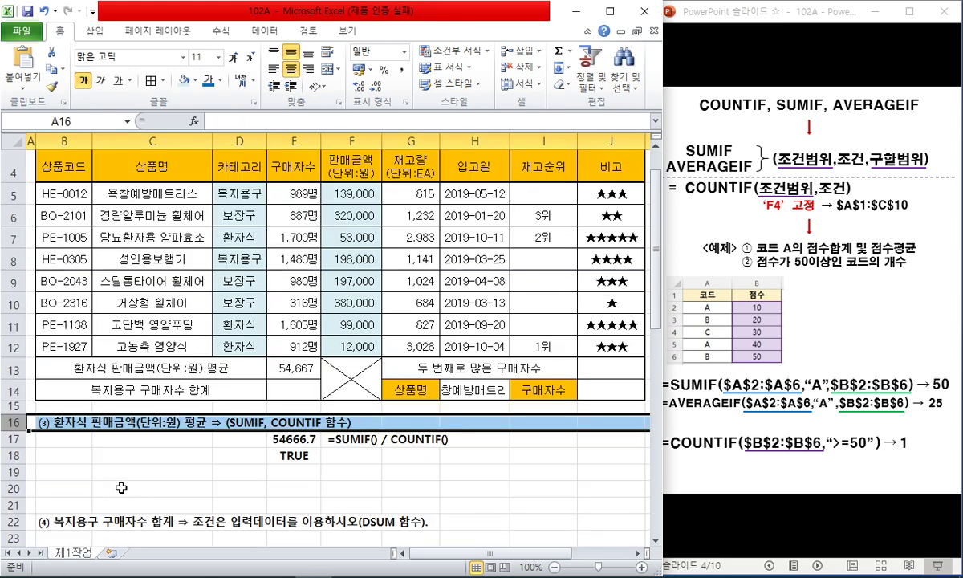
left_click(14, 504, "shift")
right_click(12, 505)
left_click(68, 451)
scroll(215, 438, "up", 1)
left_click(197, 510)
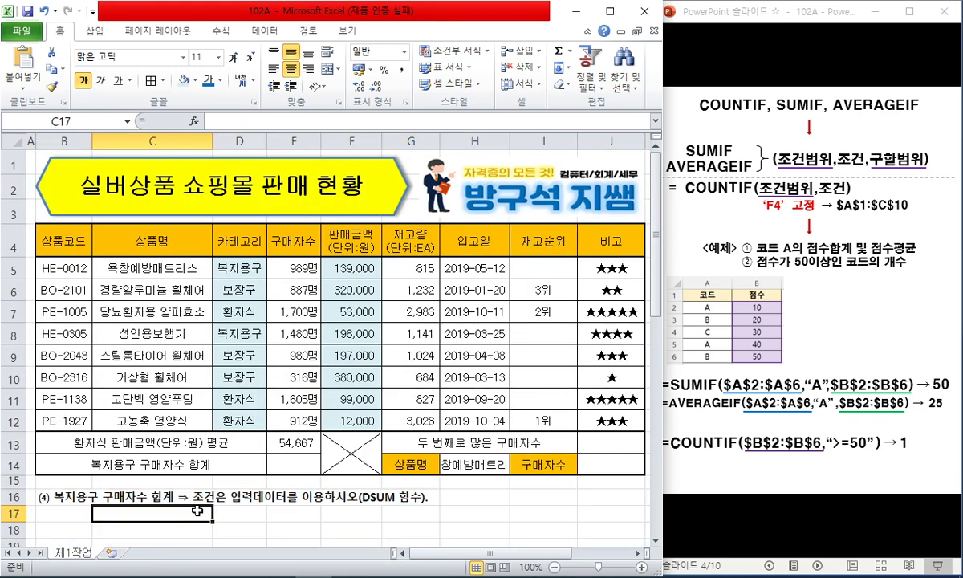
Remove the fill colour from the 카테고리 cells D5:D12 and the 판매금액 cells F5:F12
left_click(311, 465)
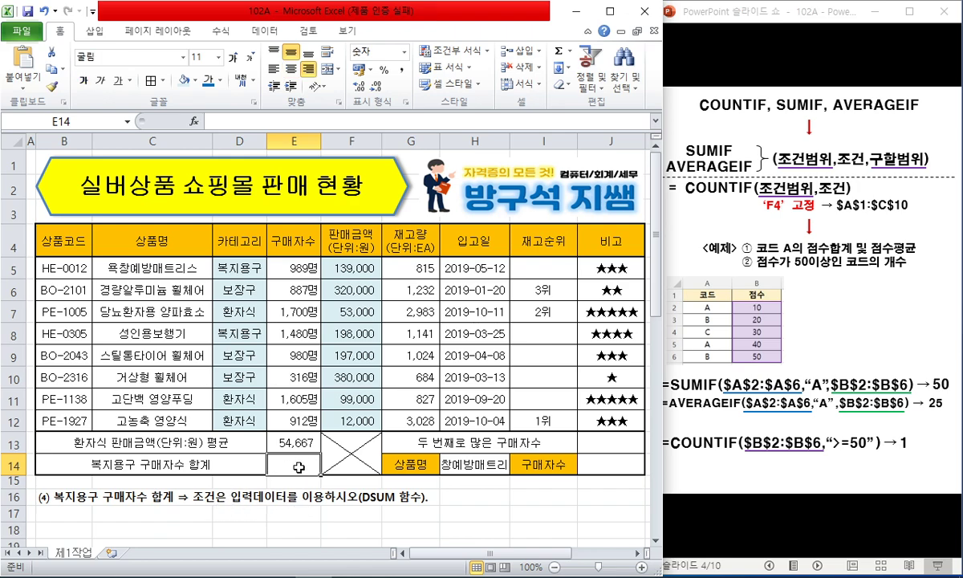
left_click_drag(232, 265, 241, 417)
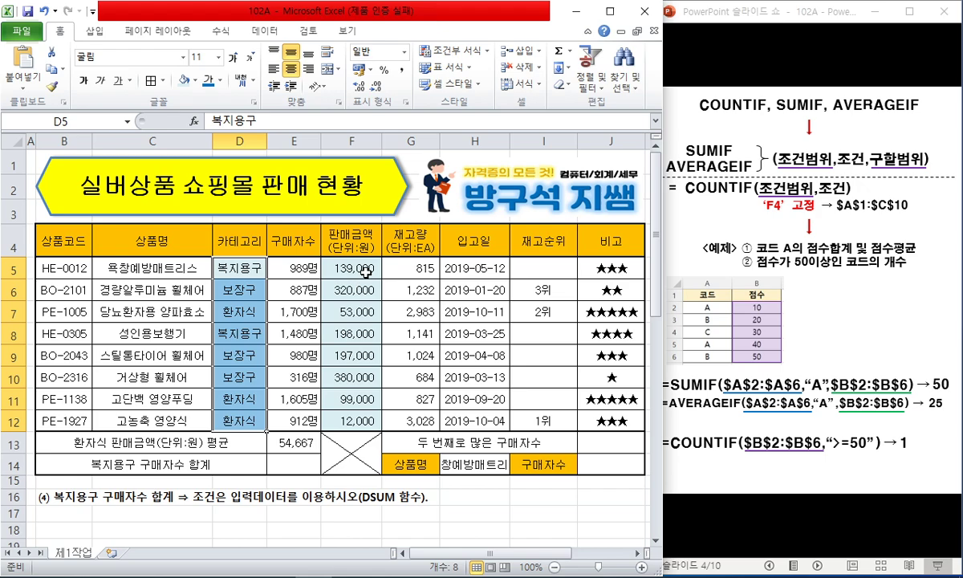
left_click_drag(344, 260, 363, 414)
left_click(195, 80)
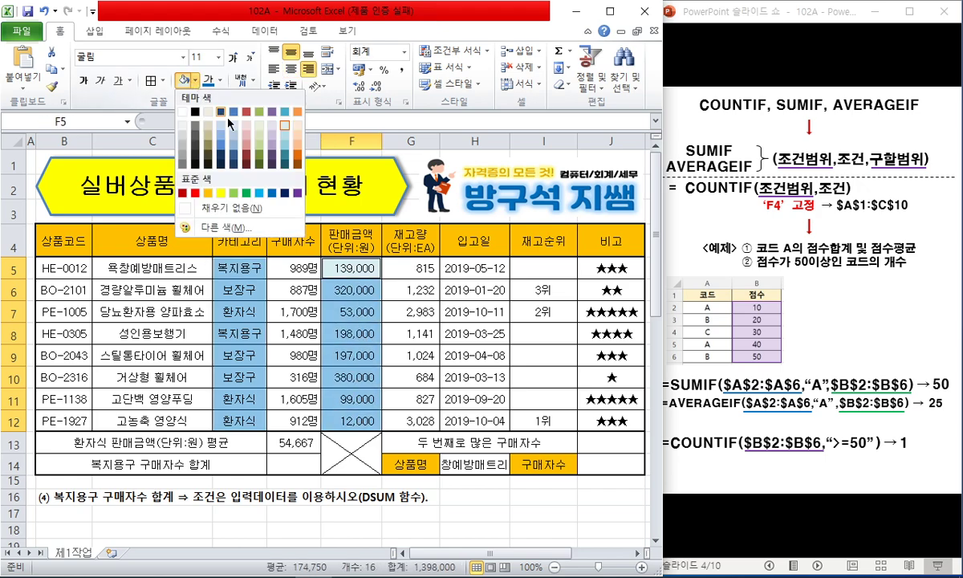
left_click(249, 210)
left_click(294, 464)
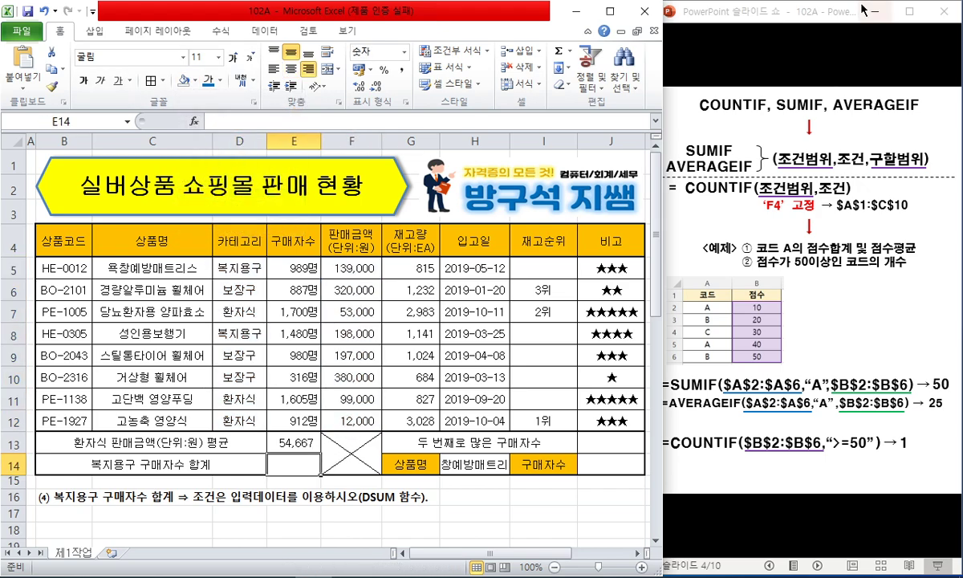
Switch to the PowerPoint slide show, advance to the DSUM slide and reveal the database function syntax
left_click(828, 14)
left_click(803, 84)
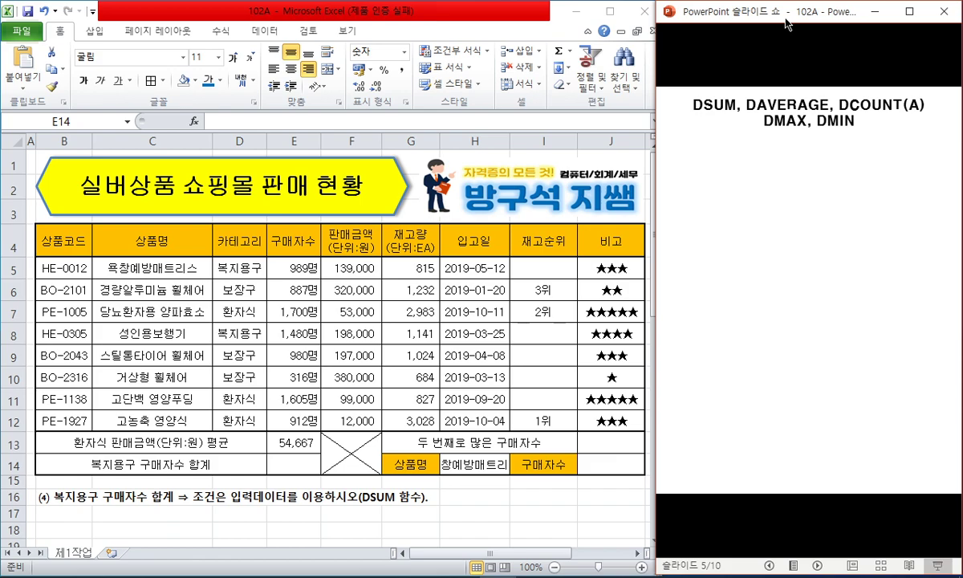
key("Right")
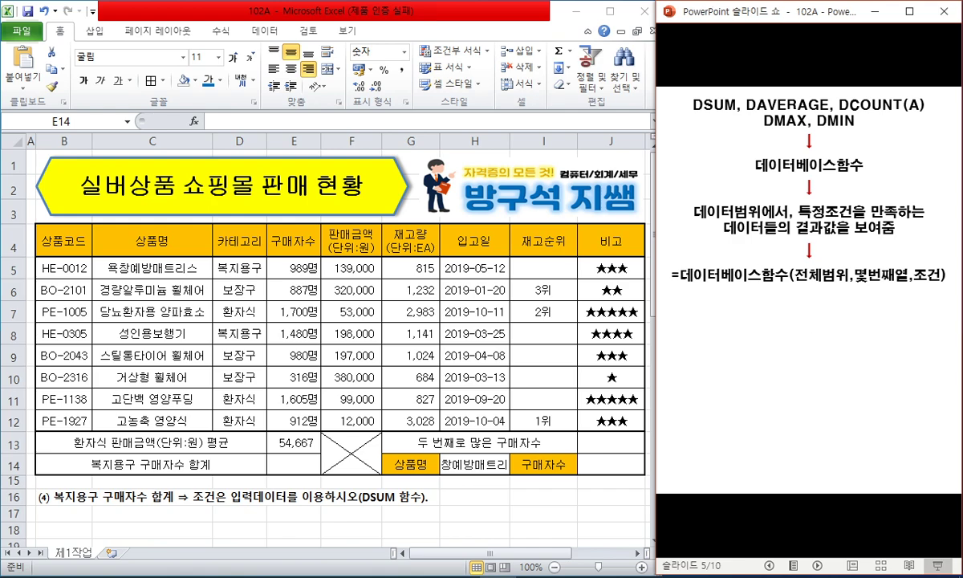
Mark 전체범위, 몇번째열 and 조건 along with the matching table, numbered columns and 카테고리 cells, and erase the marks
mouse_move(824, 277)
left_mouse_down()
mouse_move(848, 270)
mouse_move(802, 265)
left_mouse_up()
mouse_move(38, 231)
left_mouse_down()
mouse_move(37, 388)
mouse_move(348, 442)
mouse_move(598, 433)
mouse_move(639, 253)
mouse_move(417, 211)
mouse_move(50, 216)
left_mouse_up()
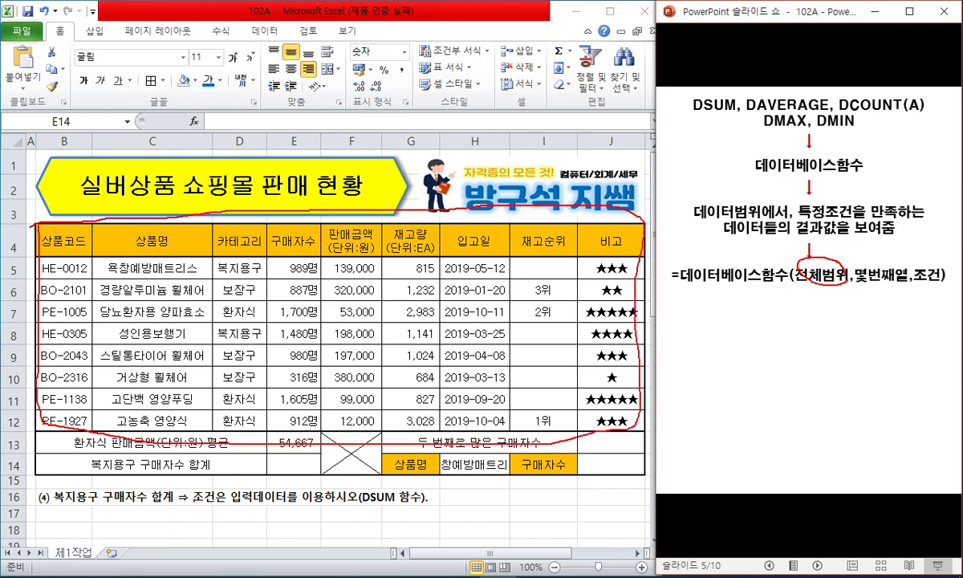
left_click_drag(53, 501, 175, 516)
mouse_move(299, 231)
left_mouse_down()
mouse_move(272, 250)
mouse_move(310, 237)
left_mouse_up()
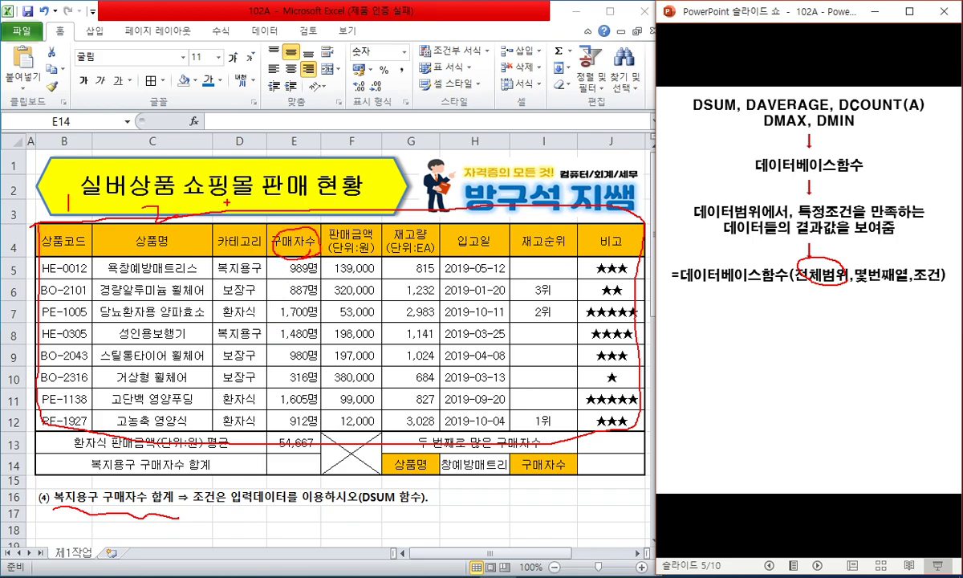
left_click_drag(292, 202, 284, 214)
mouse_move(857, 286)
left_mouse_down()
mouse_move(907, 288)
mouse_move(882, 308)
left_mouse_up()
mouse_move(931, 265)
left_mouse_down()
mouse_move(915, 281)
mouse_move(916, 325)
mouse_move(945, 301)
mouse_move(917, 328)
left_mouse_up()
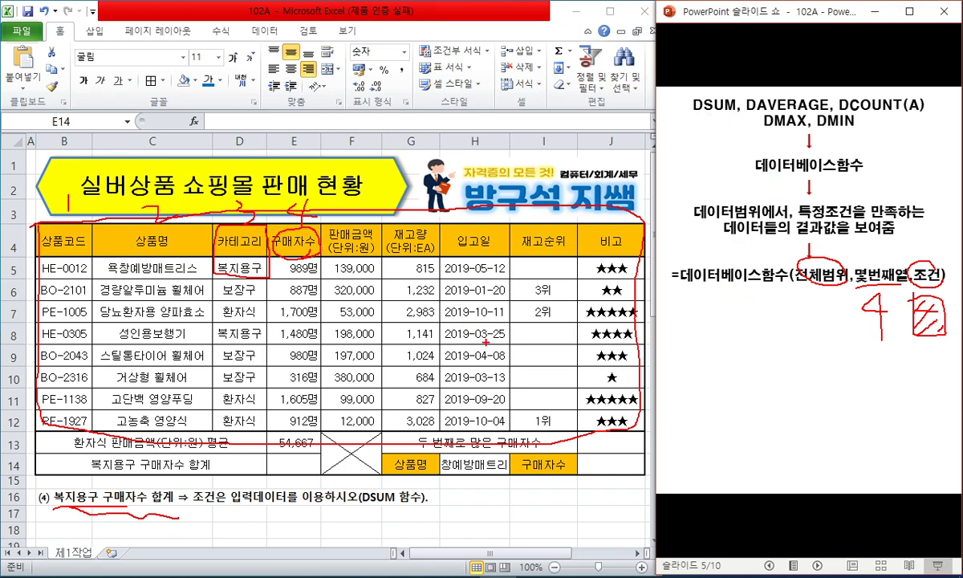
key("Escape")
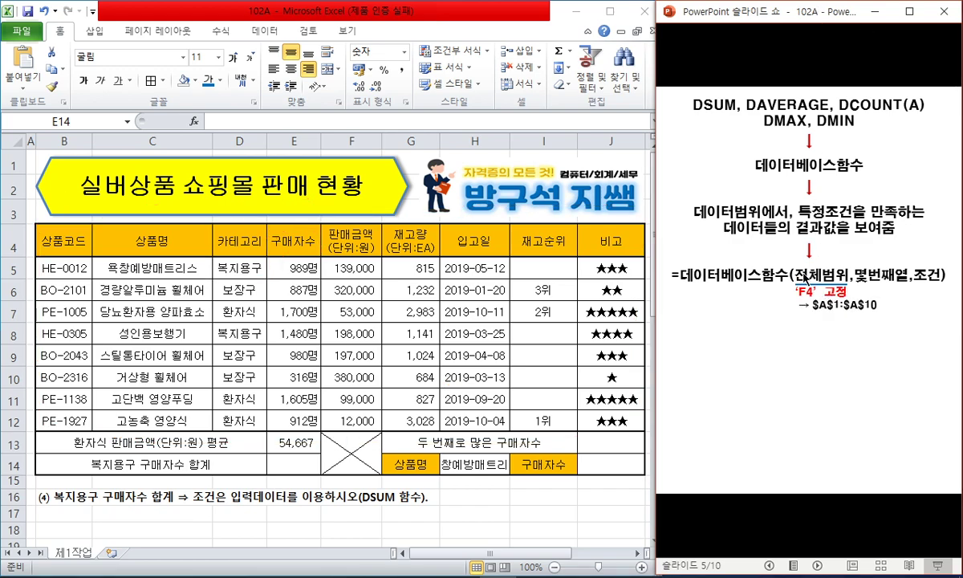
Reveal the argument notes and the worked DSUM example with its highlighted data and condition ranges on the slide
left_click(883, 287)
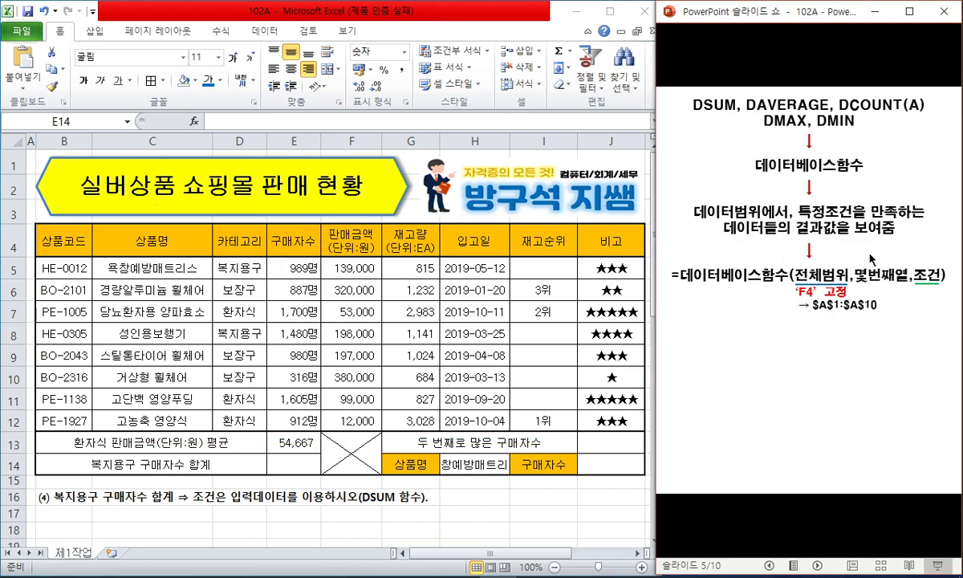
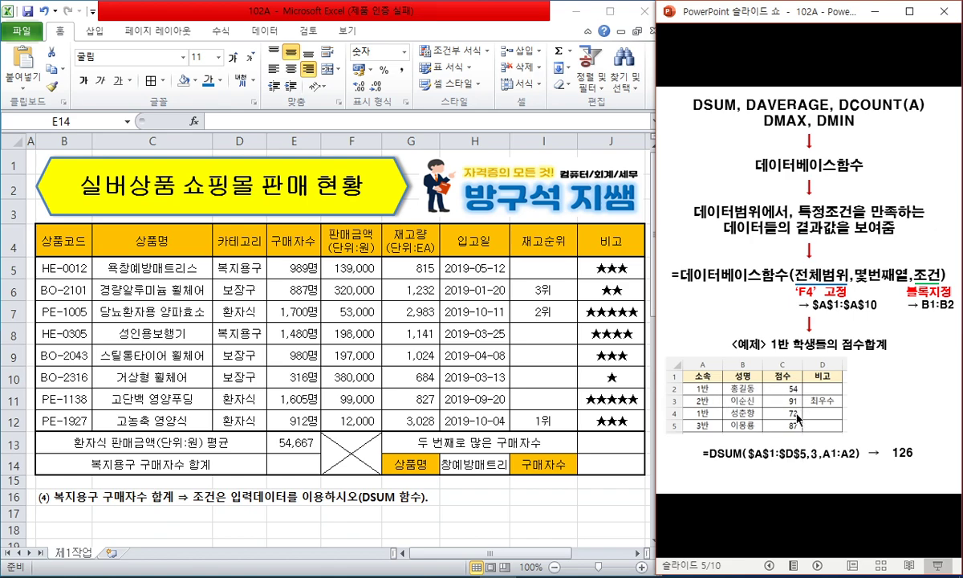
left_click(912, 472)
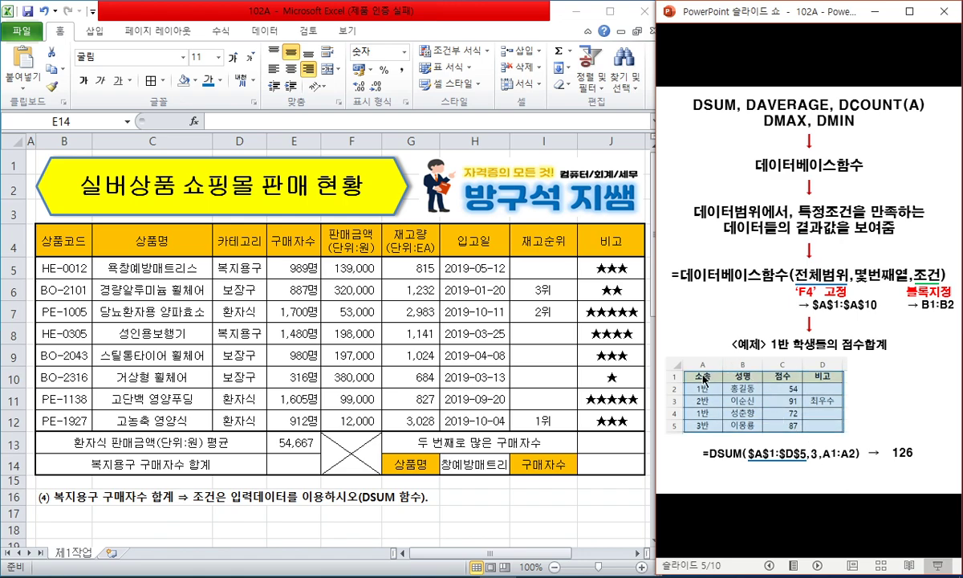
left_click(807, 469)
left_click(888, 449)
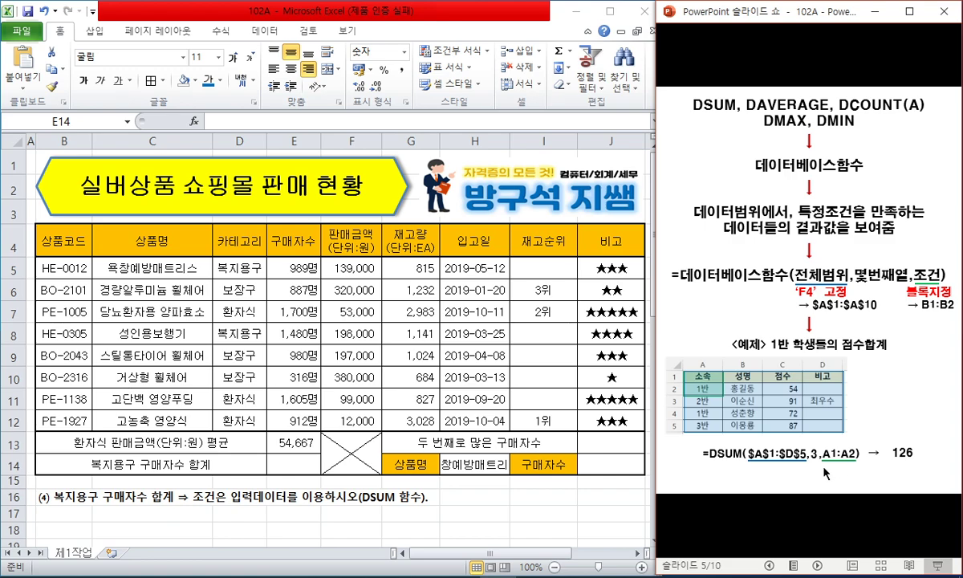
Enter =DSUM($B$4:$J$12,4,$D$4:$D$5) in E14 of the Excel sheet for the 복지용구 구매자수 합계
left_click(297, 459)
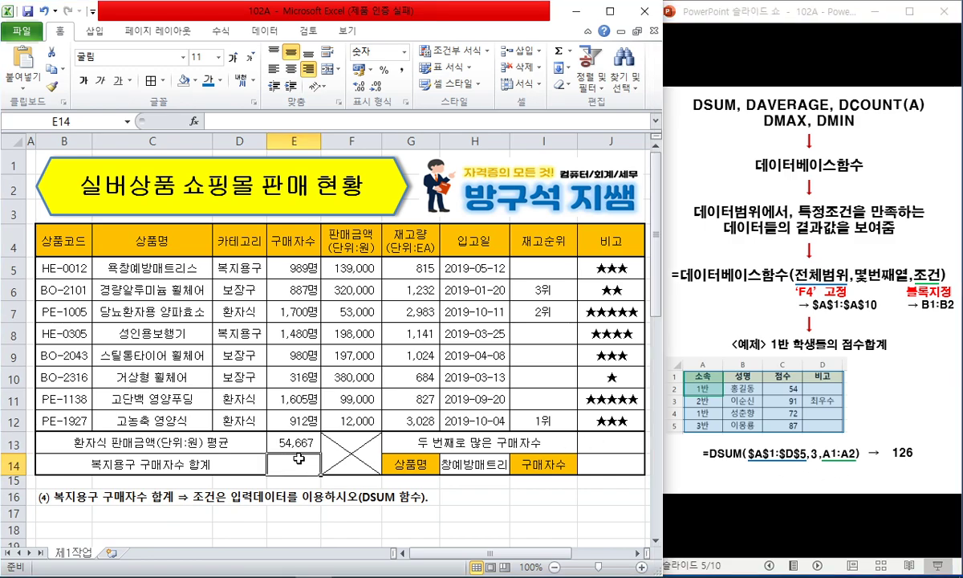
type("=DSUM(")
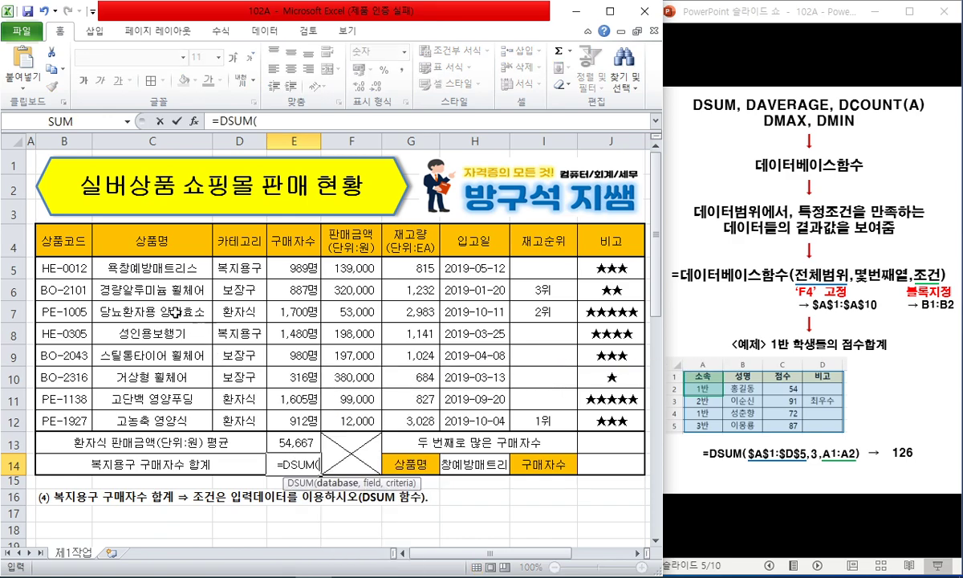
left_click_drag(87, 234, 608, 418)
key("F4")
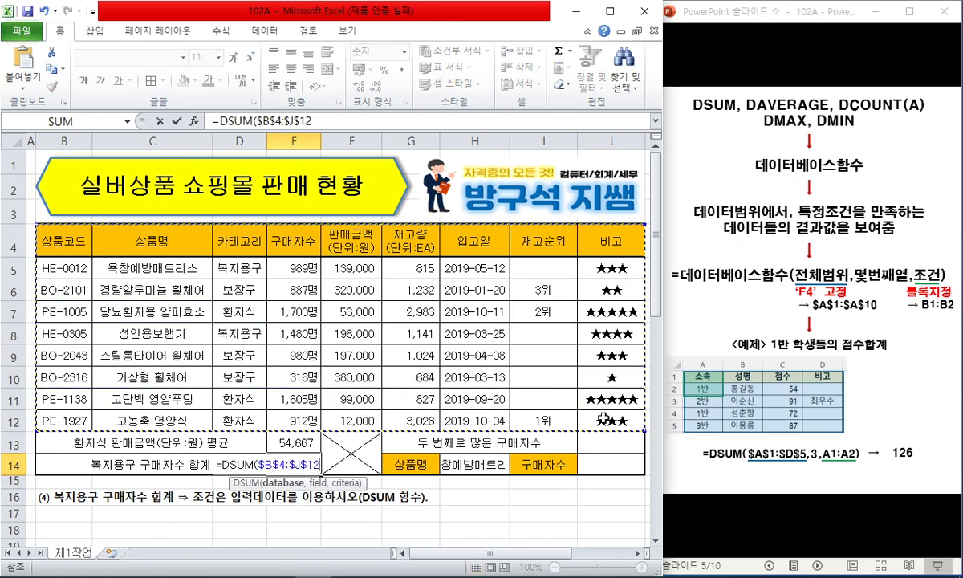
type(",")
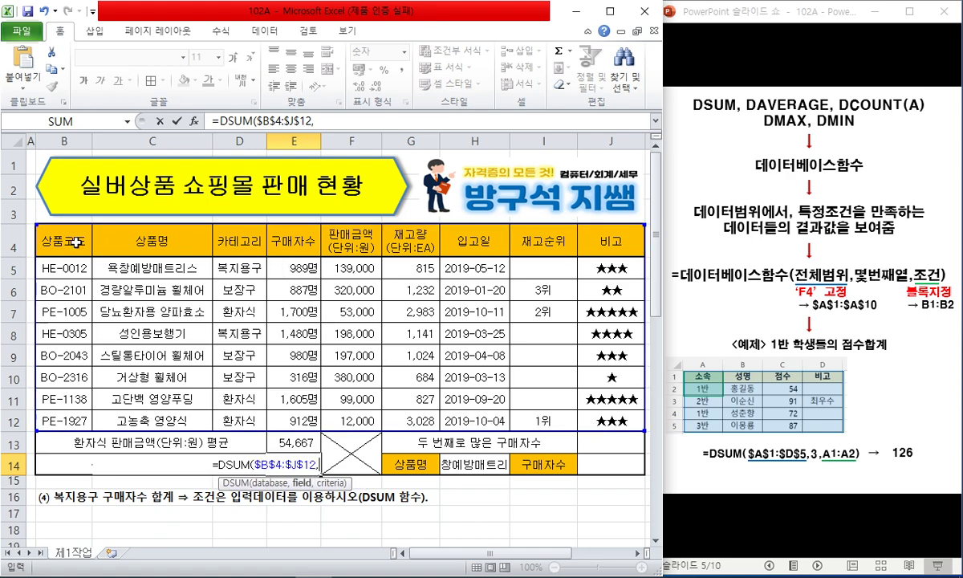
type("4")
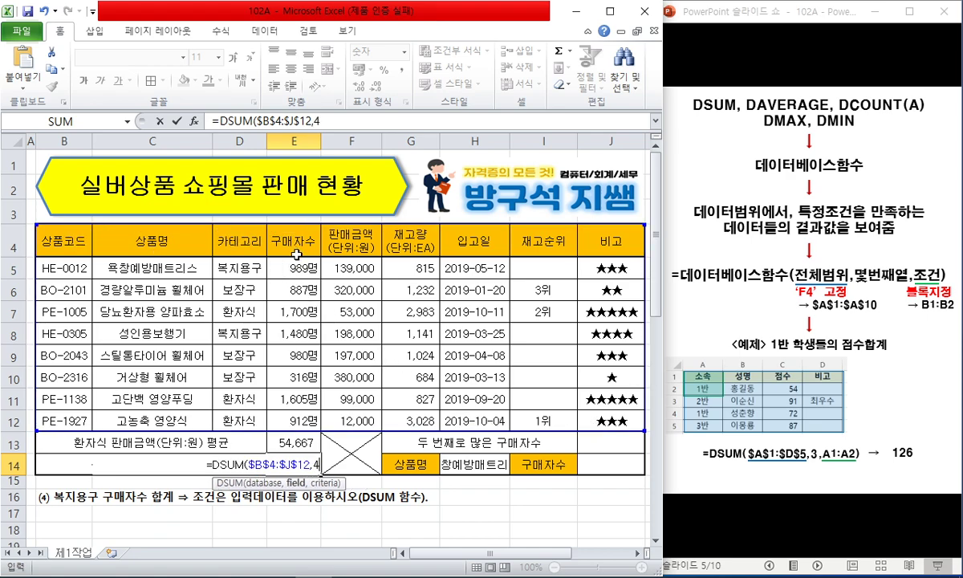
type(",")
left_click_drag(234, 241, 234, 262)
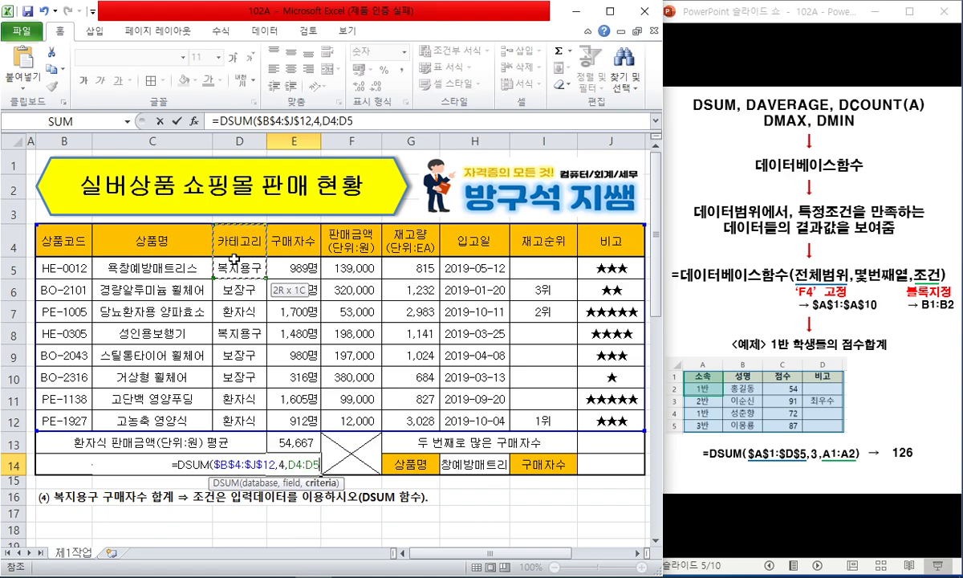
key("F4")
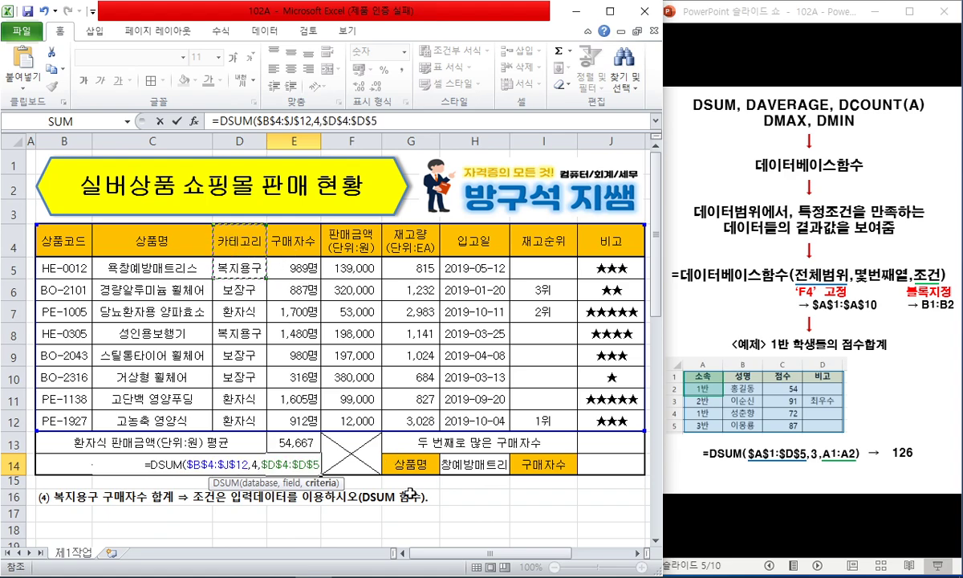
type(")")
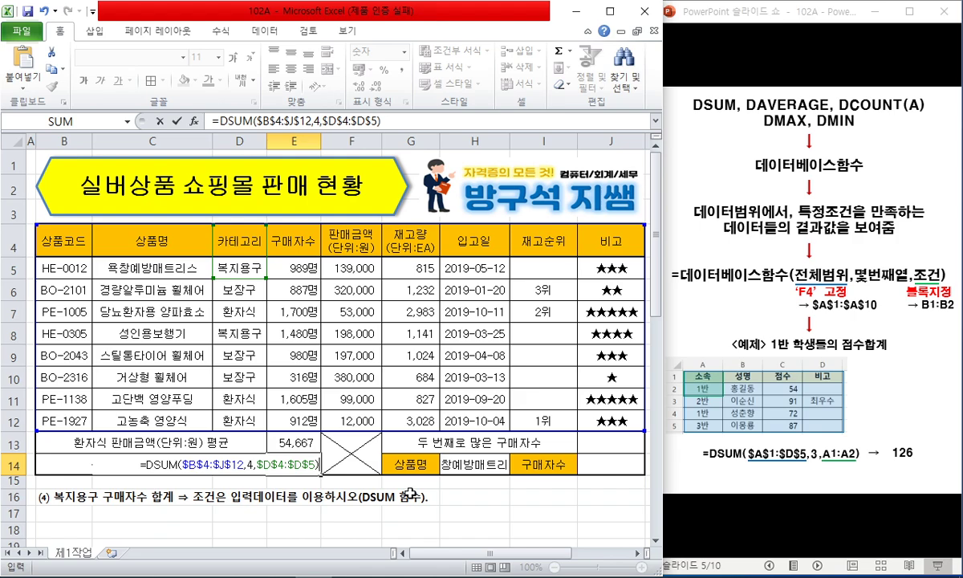
key("Return")
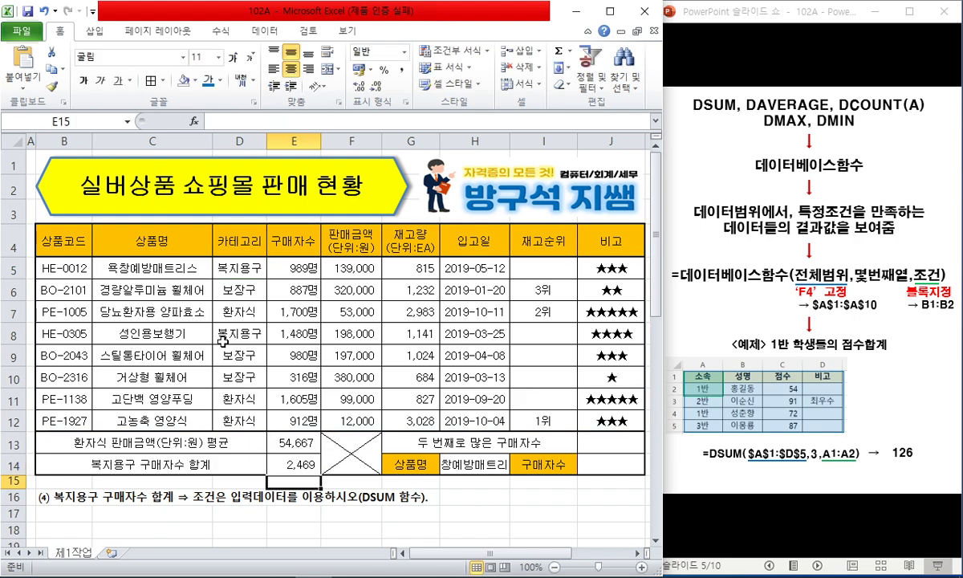
Select the 복지용구 구매자수 cells E5 and E8 together to check their sum against E14
left_click(277, 262)
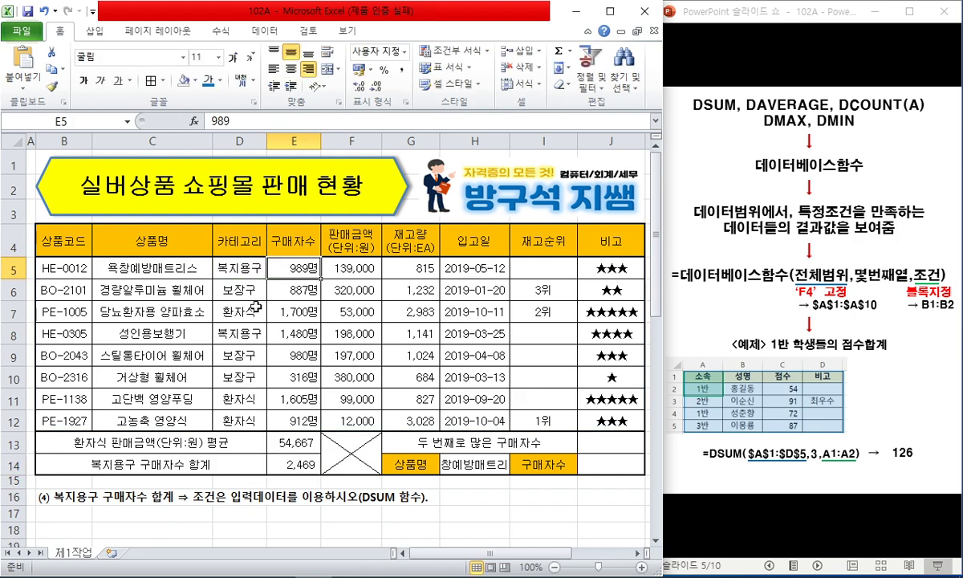
left_click(295, 334, "ctrl")
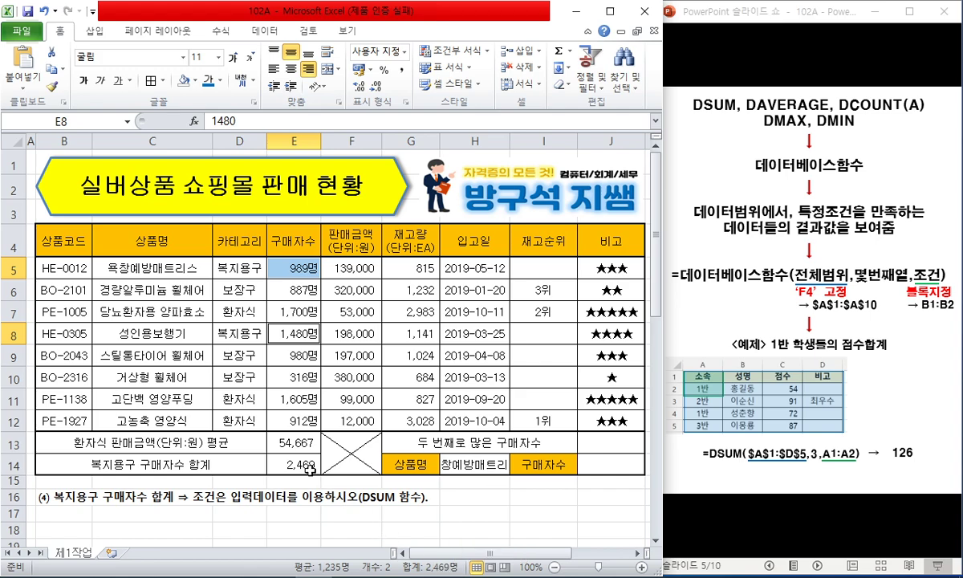
Delete the sheet rows of question (4) so the LARGE question (5) moves up to row 16
left_click(244, 482)
left_click(12, 497)
scroll(13, 502, "down", 1)
left_click(14, 504, "shift")
right_click(16, 504)
left_click(67, 403)
scroll(234, 435, "up", 1)
left_click(127, 514)
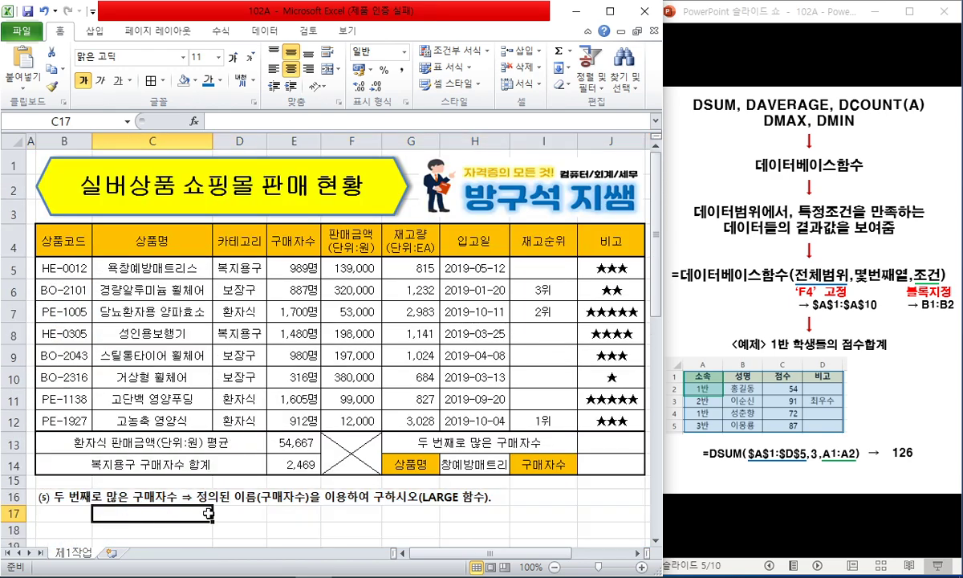
left_click(345, 512)
left_click(431, 507)
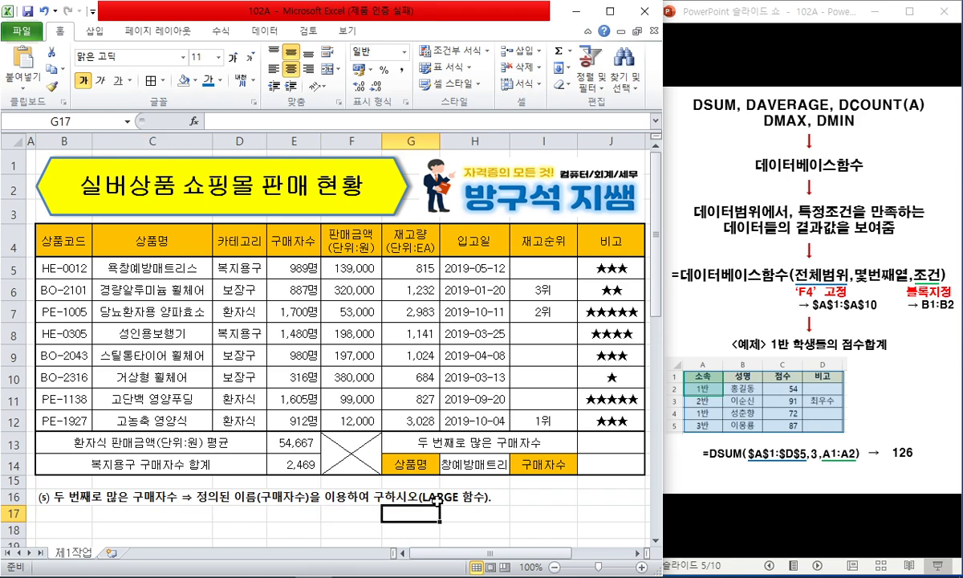
Advance the PowerPoint slide show to the LARGE slide and reveal its MAX, MIN, MEDIAN, LARGE and SMALL examples with the equivalents
left_click(754, 20)
key("Right")
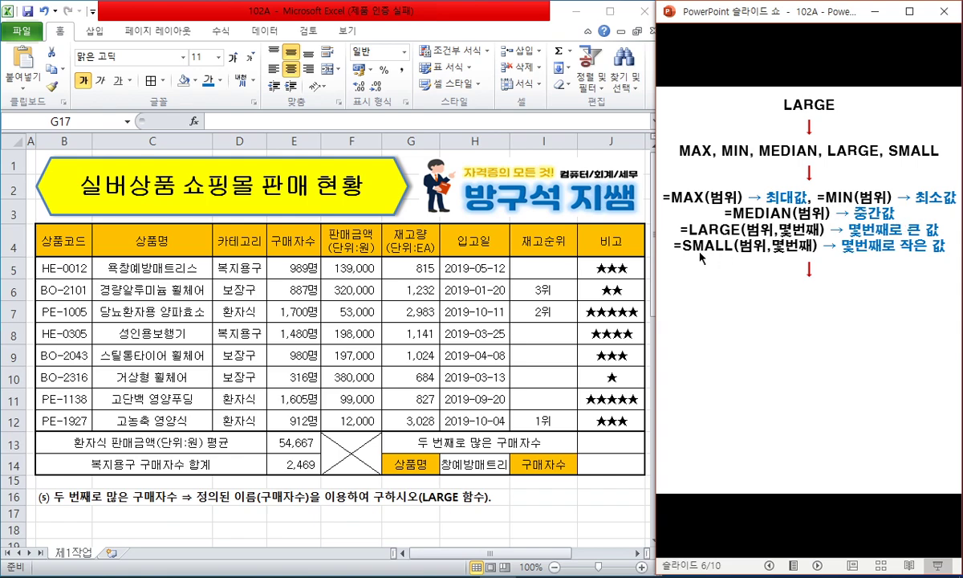
left_click(893, 245)
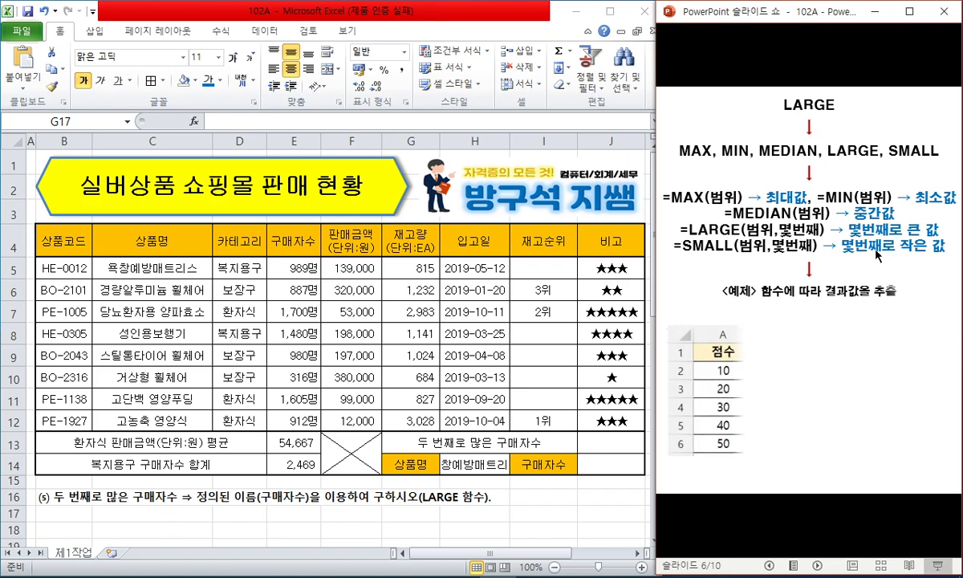
left_click(831, 285)
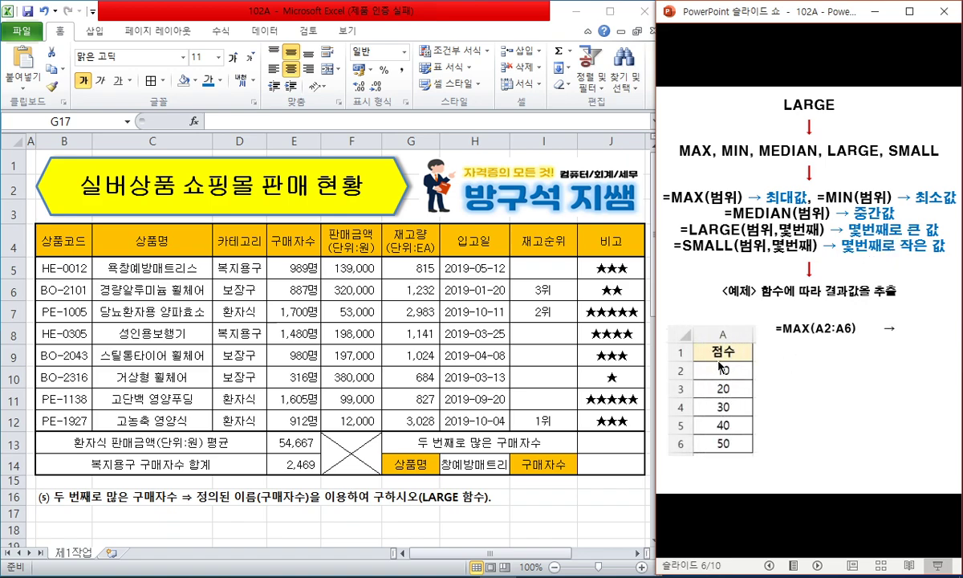
left_click(931, 323)
left_click(731, 376)
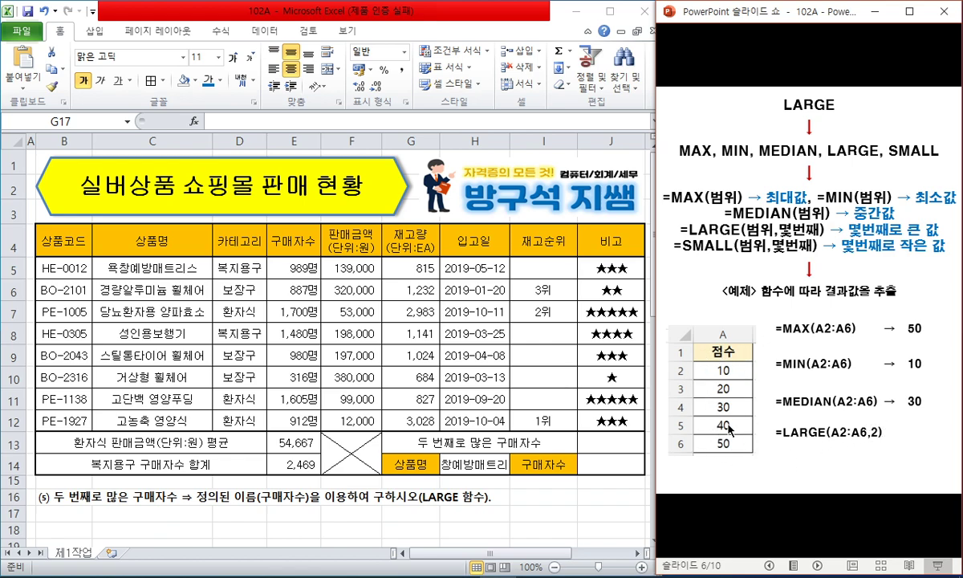
left_click(922, 427)
left_click(864, 463)
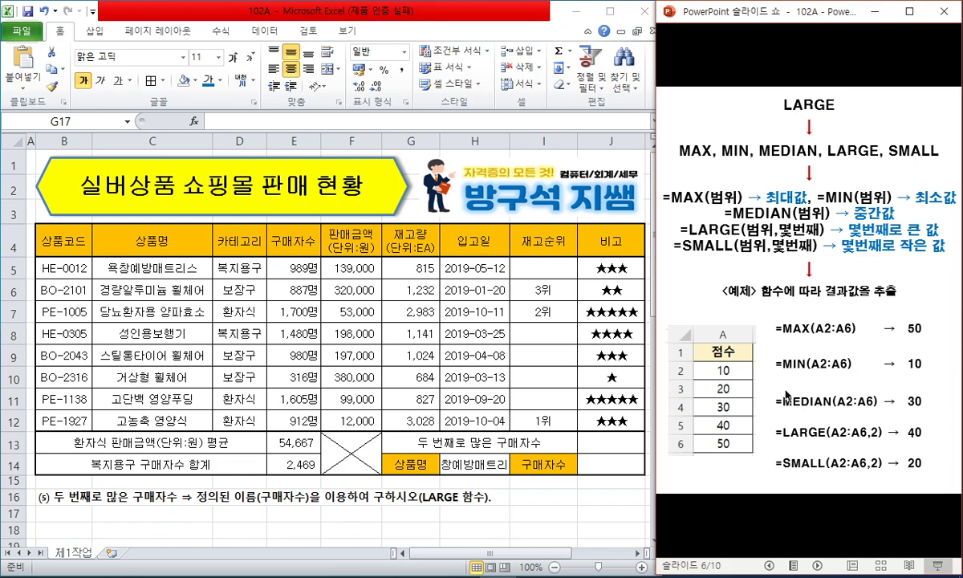
left_click(784, 328)
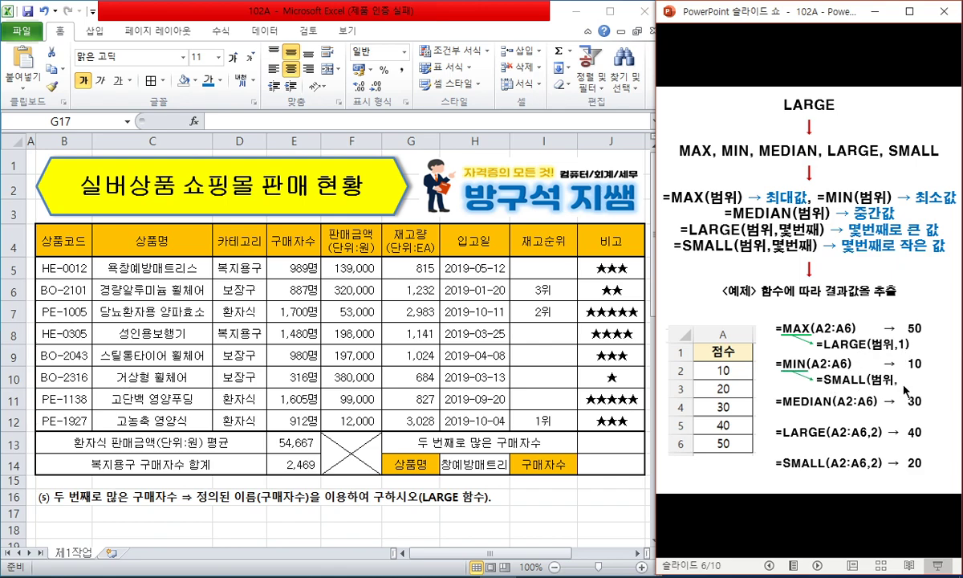
Mark MAX, MIN, their LARGE and SMALL equivalents, 두 번째 in the question and =LARGE(A2:A6,2), and erase the marks
left_click_drag(827, 344, 874, 347)
mouse_move(803, 301)
left_mouse_down()
mouse_move(777, 314)
mouse_move(798, 331)
left_mouse_up()
left_click_drag(806, 392, 917, 387)
mouse_move(807, 354)
left_mouse_down()
mouse_move(775, 363)
mouse_move(794, 373)
left_mouse_up()
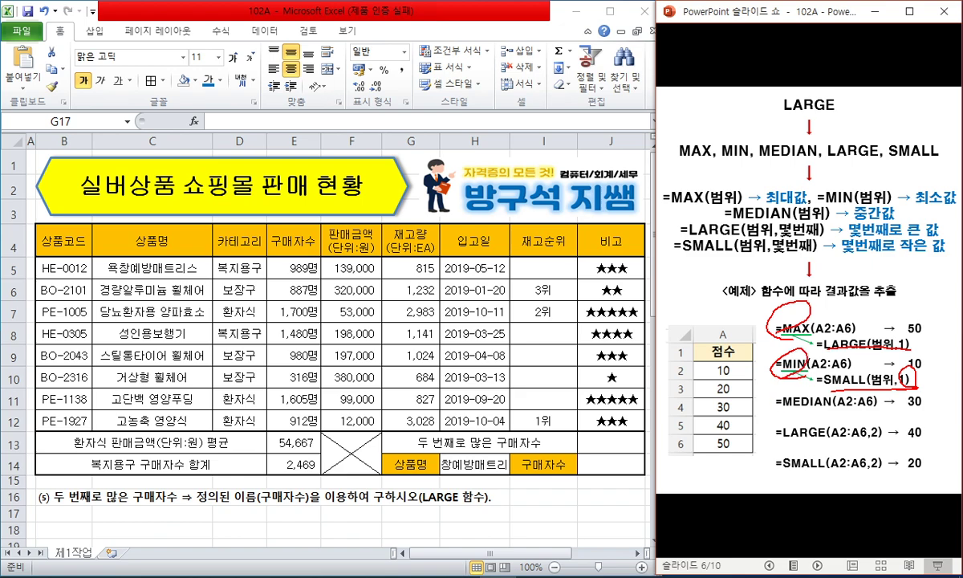
mouse_move(57, 498)
left_mouse_down()
mouse_move(87, 494)
mouse_move(53, 485)
left_mouse_up()
left_click_drag(773, 442, 889, 437)
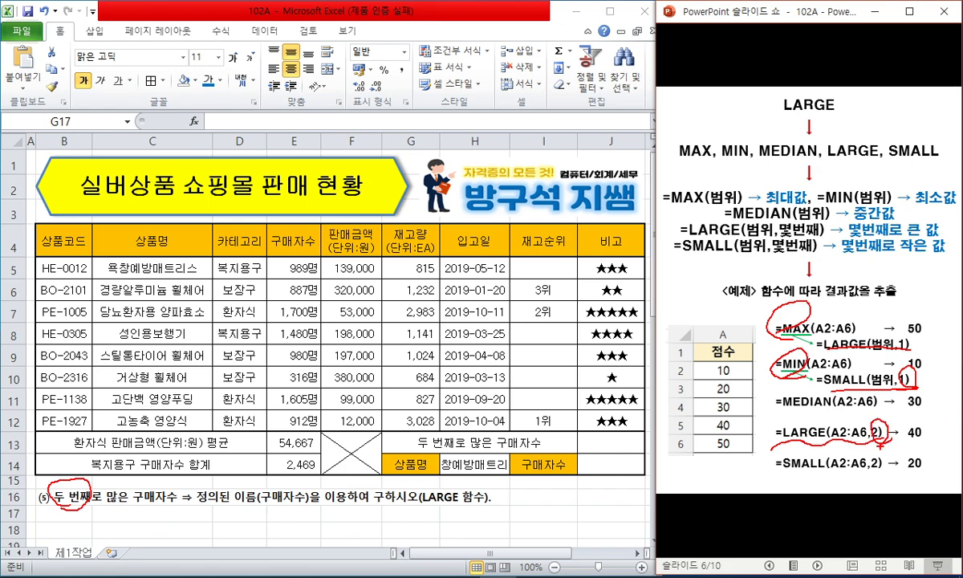
key("Escape")
Shade the 구매자수 named range E5:E12 of the Excel sheet in light green
left_click(600, 466)
left_click(594, 445)
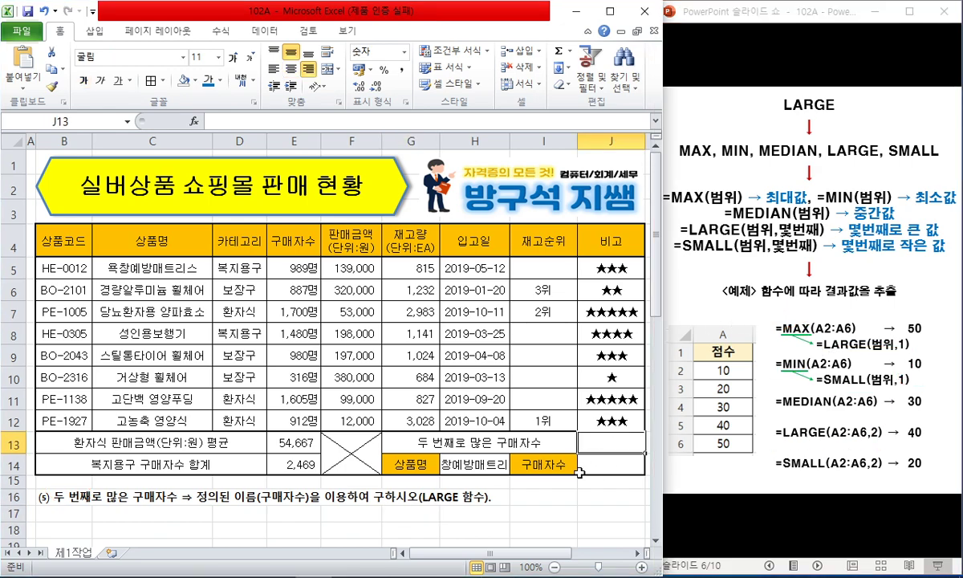
left_click_drag(287, 264, 287, 418)
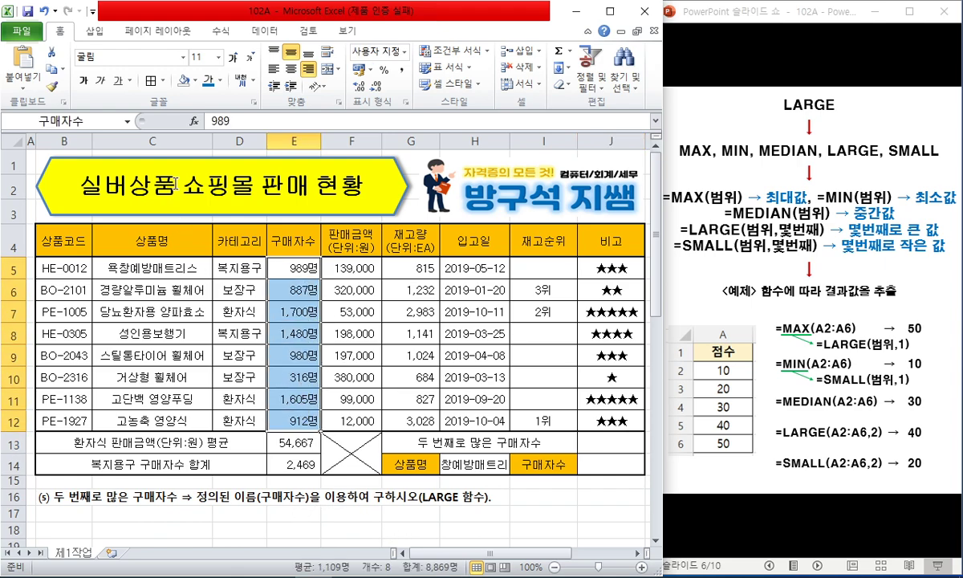
left_click(195, 81)
left_click(252, 121)
Enter =LARGE(구매자수,2) in J13 for the 두 번째로 많은 구매자수
left_click(544, 398)
left_click(609, 442)
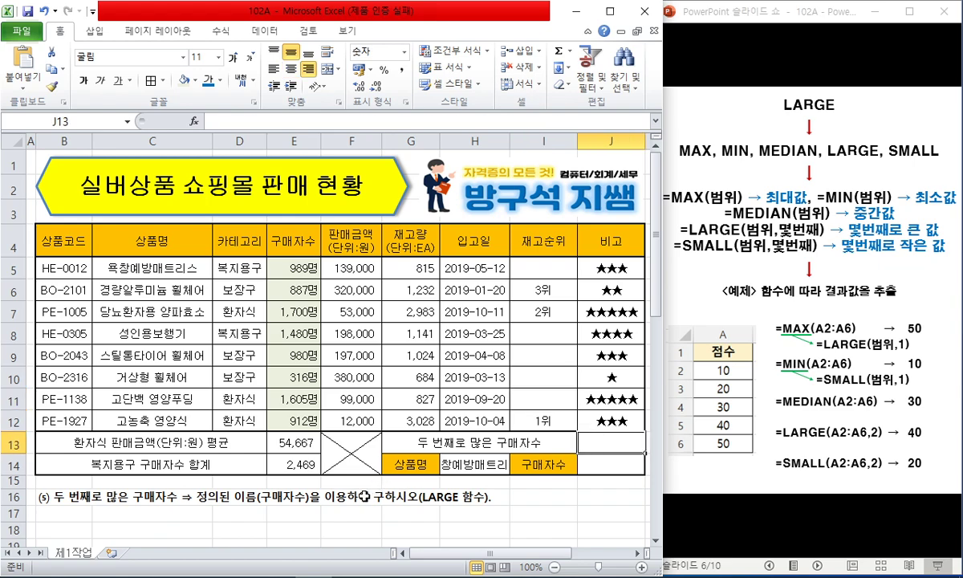
type("=LARGE(구매자수,2")
key("Return")
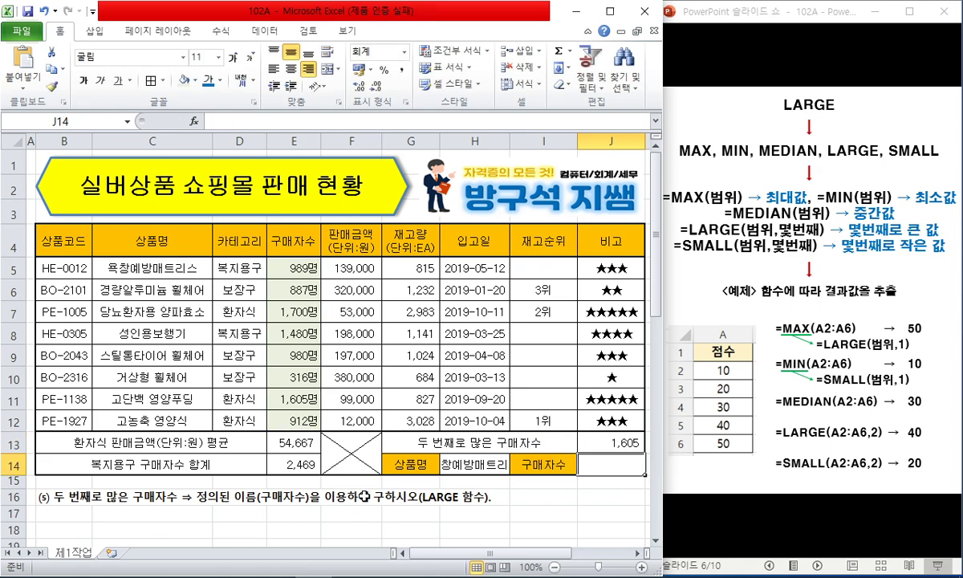
Demonstrate =LARGE(구매자수,2) in J14, selecting E5:E12 directly as the range
type("=")
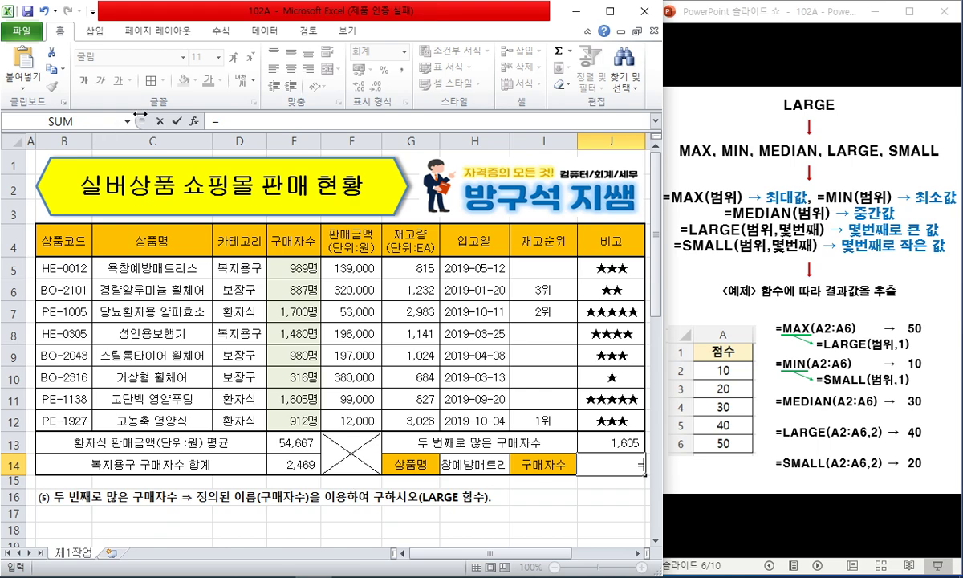
left_click(225, 121)
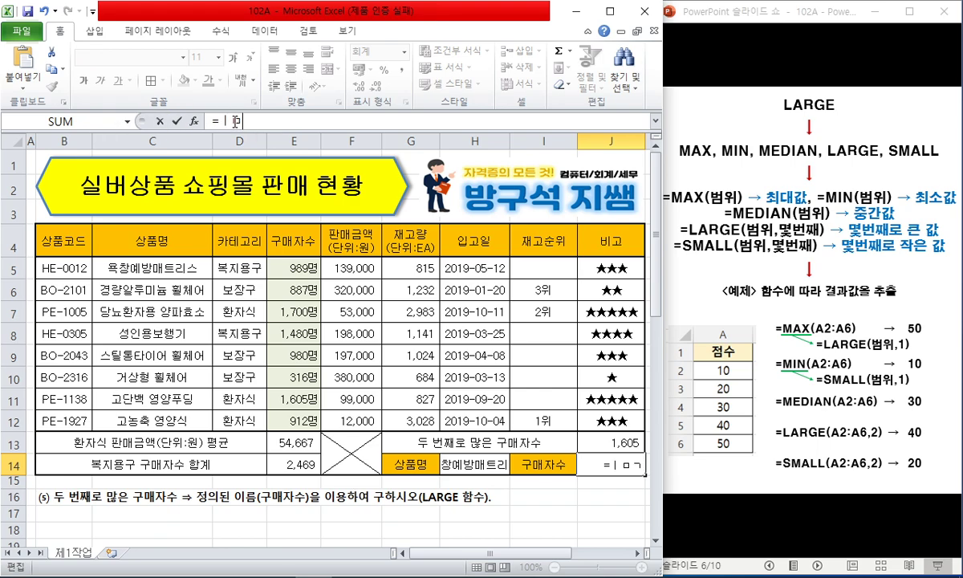
type("LARGE(")
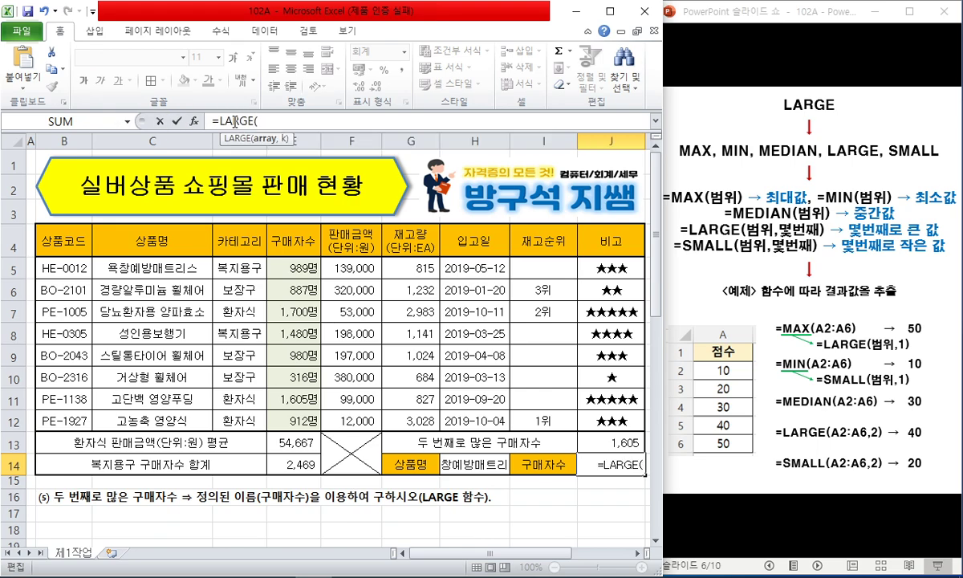
left_click_drag(293, 267, 303, 415)
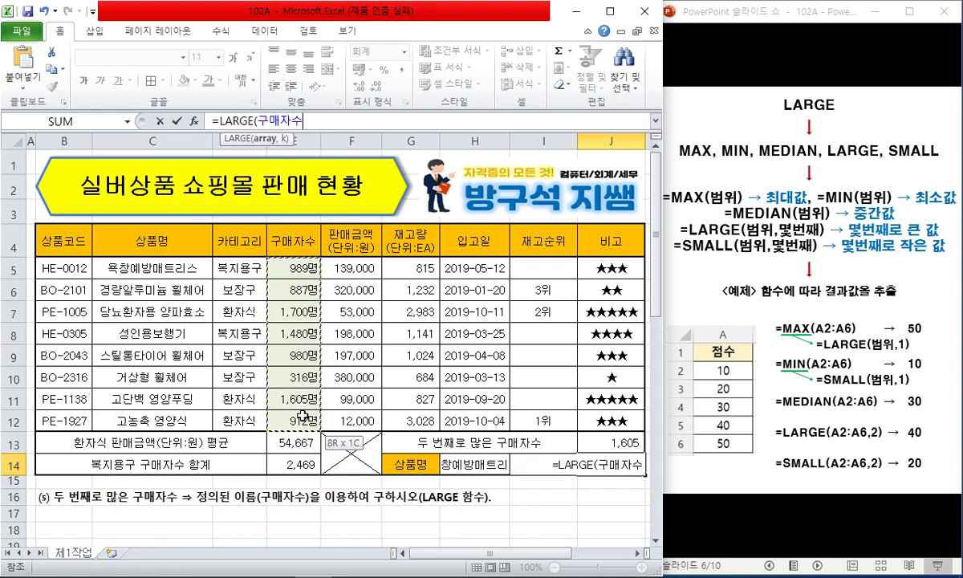
left_click_drag(295, 122, 243, 122)
key("BackSpace")
left_click(300, 269)
left_click_drag(300, 273, 303, 396)
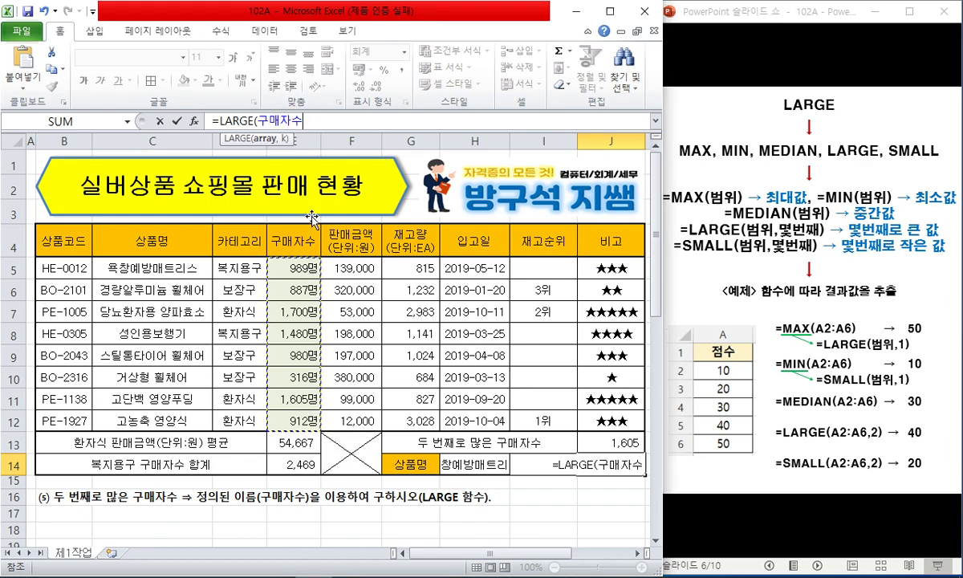
type(",2)")
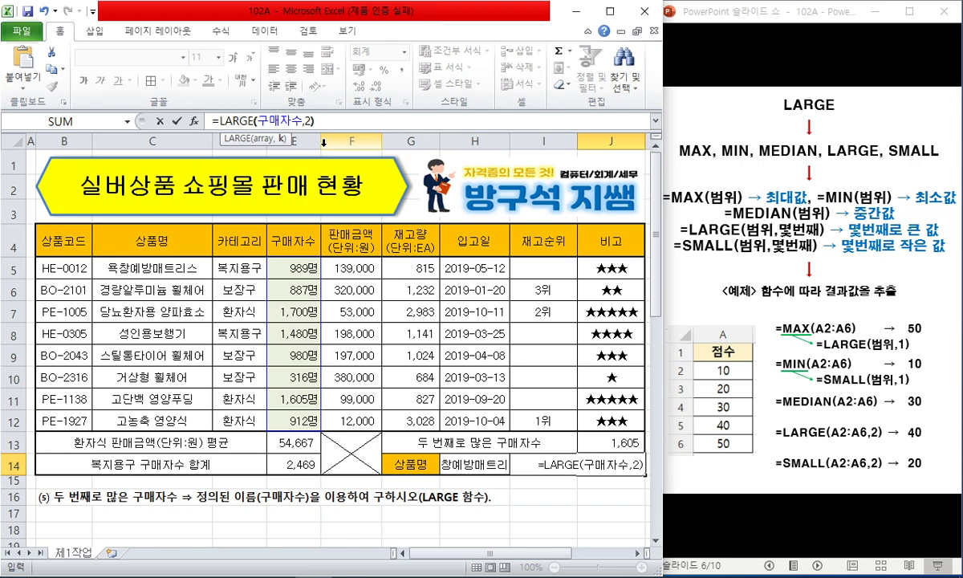
key("Return")
Compare J14 with J13 and delete the demonstration formula from J14
left_click(588, 442)
left_click(590, 458)
left_click(596, 441)
left_click(597, 480)
left_click(596, 464)
key("Delete")
Delete rows 16 to 21 of question (5) so the VLOOKUP question (6) moves up
left_click(79, 512)
left_click(32, 497)
left_click(18, 498)
scroll(68, 491, "down", 1)
left_click(20, 502, "shift")
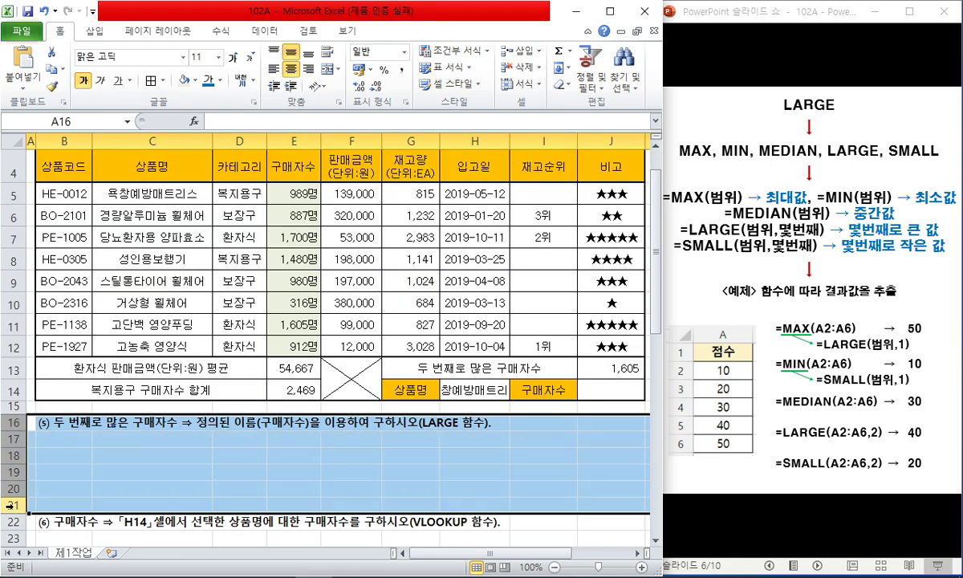
right_click(12, 507)
left_click(60, 418)
scroll(159, 436, "up", 1)
left_click(187, 514)
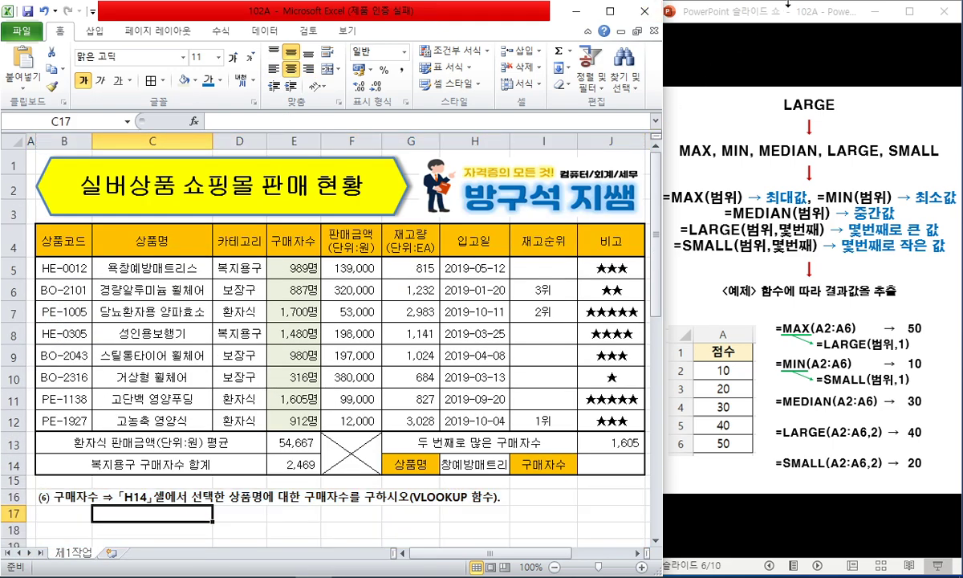
Show the VLOOKUP slide with its argument notes and begin the formula =VLOOKUP(H14, in J14 of the Excel sheet
left_click(784, 30)
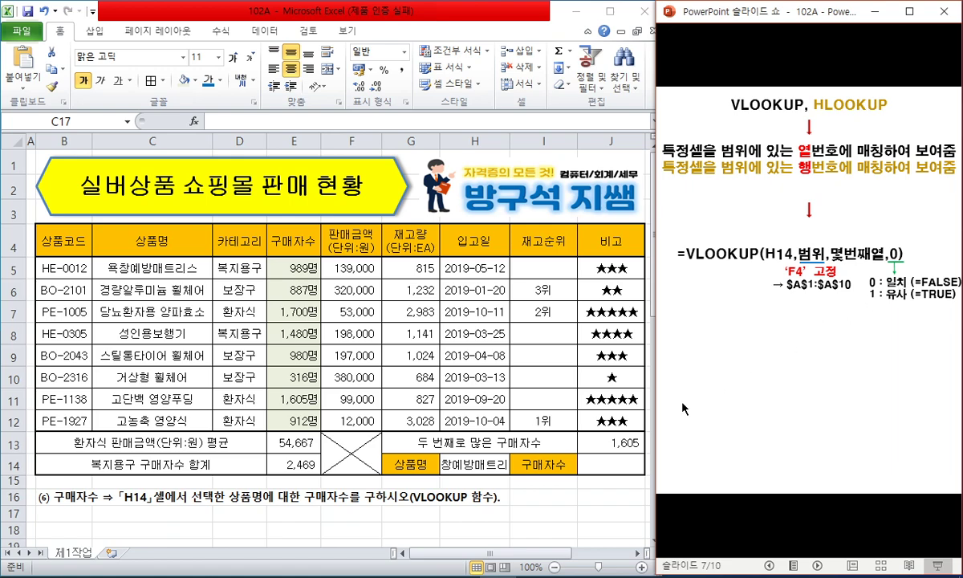
left_click(618, 463)
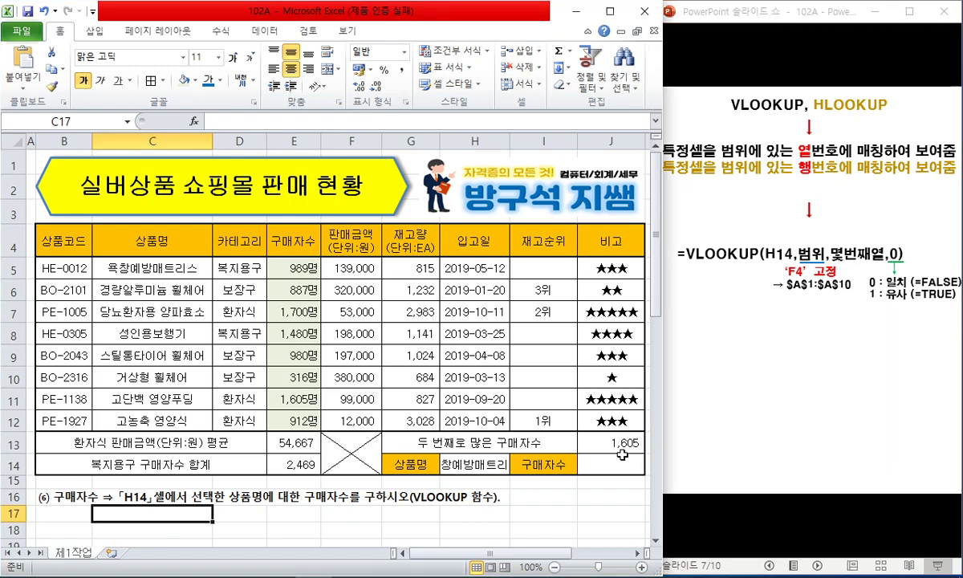
left_click(269, 116)
type("=V")
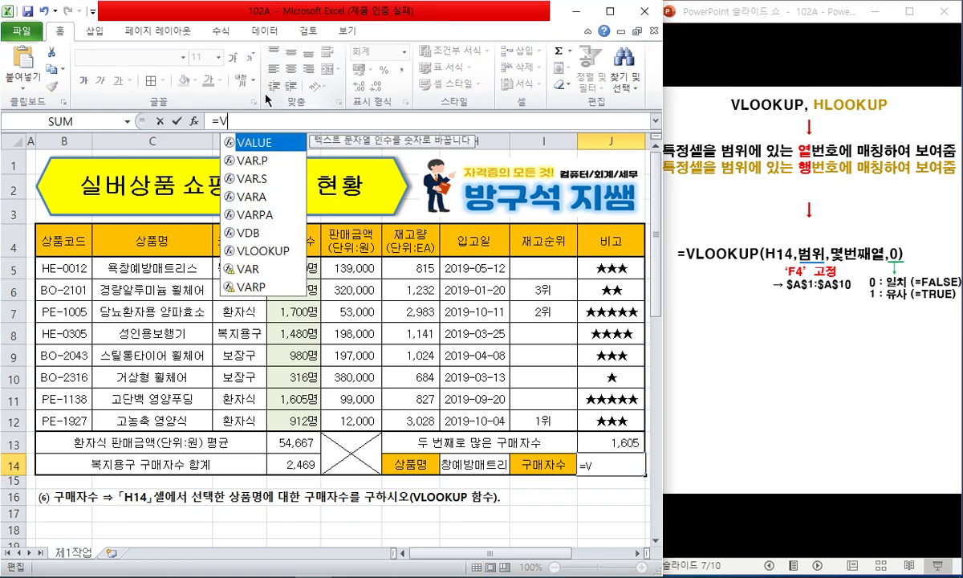
type("LOOKUP(H14")
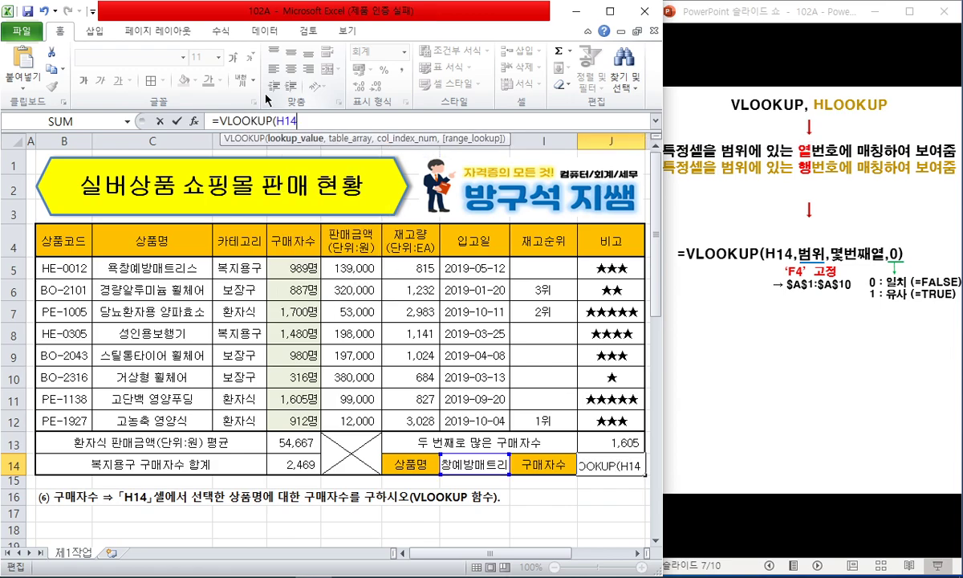
type(",")
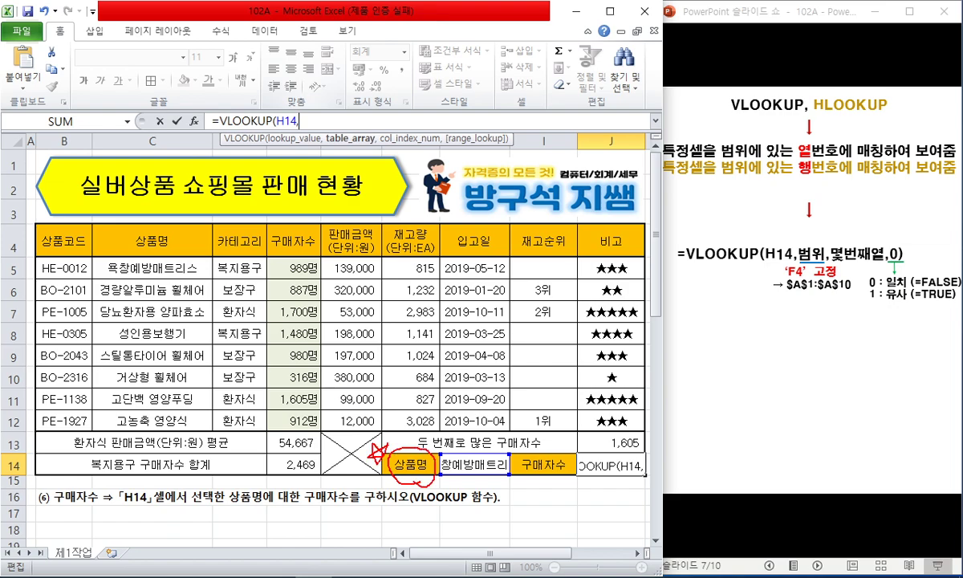
Mark the table from the 상품명 column to 비고, the 상품명 header and the product names, and erase the marks
mouse_move(92, 269)
left_mouse_down()
mouse_move(83, 433)
mouse_move(385, 437)
mouse_move(639, 428)
mouse_move(638, 269)
left_mouse_up()
mouse_move(610, 213)
left_mouse_down()
mouse_move(207, 213)
mouse_move(86, 228)
left_mouse_up()
left_click_drag(163, 241, 165, 232)
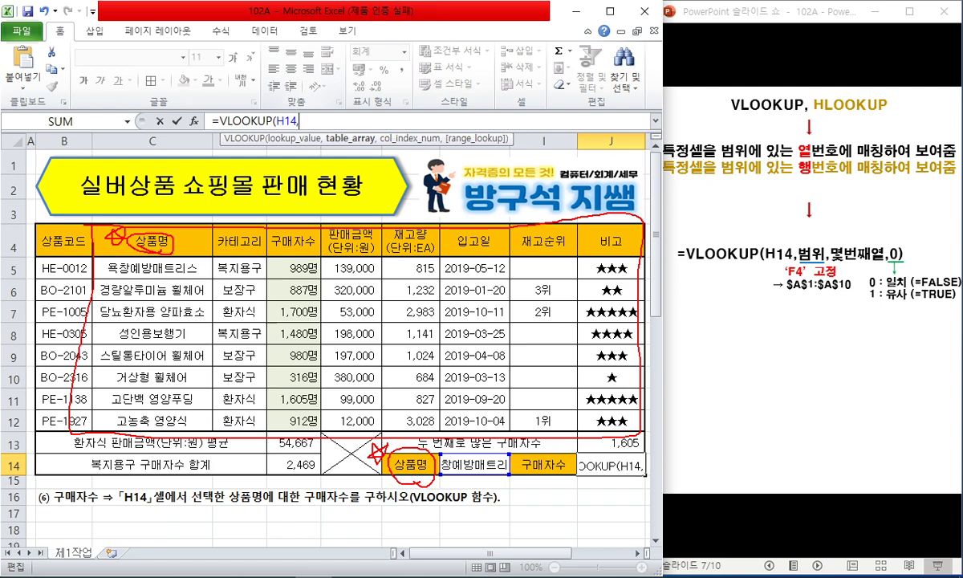
mouse_move(113, 247)
left_mouse_down()
mouse_move(141, 411)
mouse_move(121, 239)
left_mouse_up()
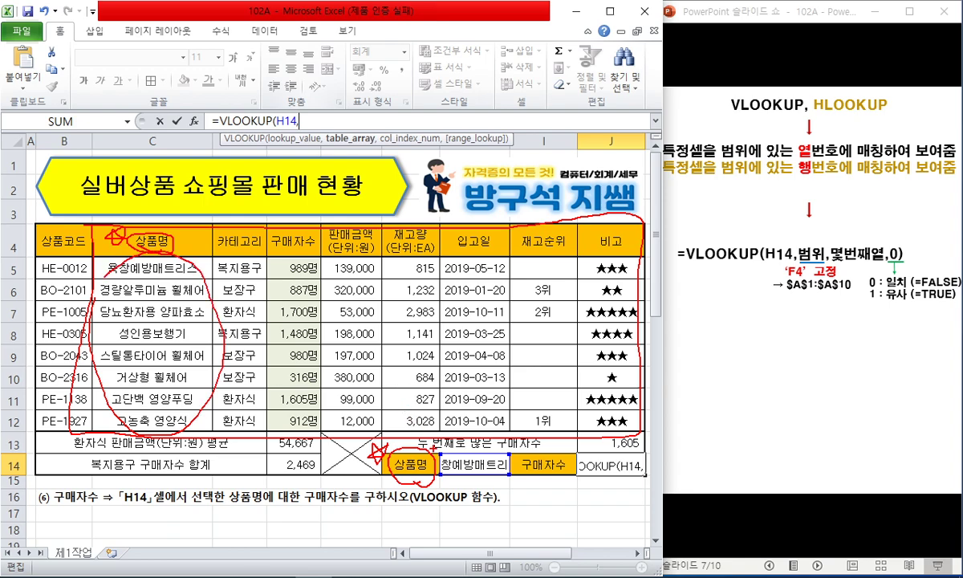
key("Escape")
Complete the J14 formula as =VLOOKUP(H14,$C$5:$J$12,3,0) for the selected product's 구매자수
left_click_drag(153, 225, 456, 365)
left_click_drag(169, 265, 609, 419)
left_click_drag(178, 263, 585, 405)
key("F4")
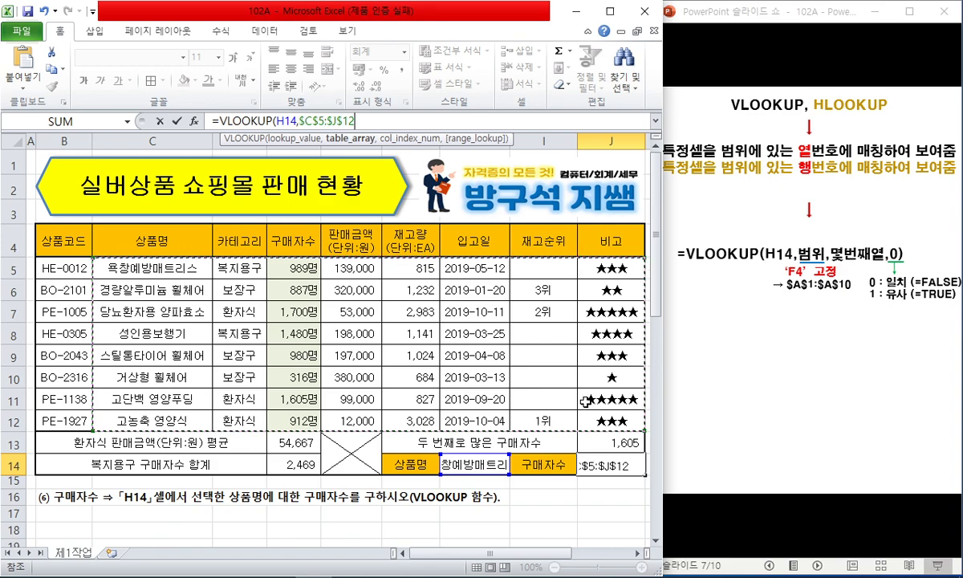
type(",")
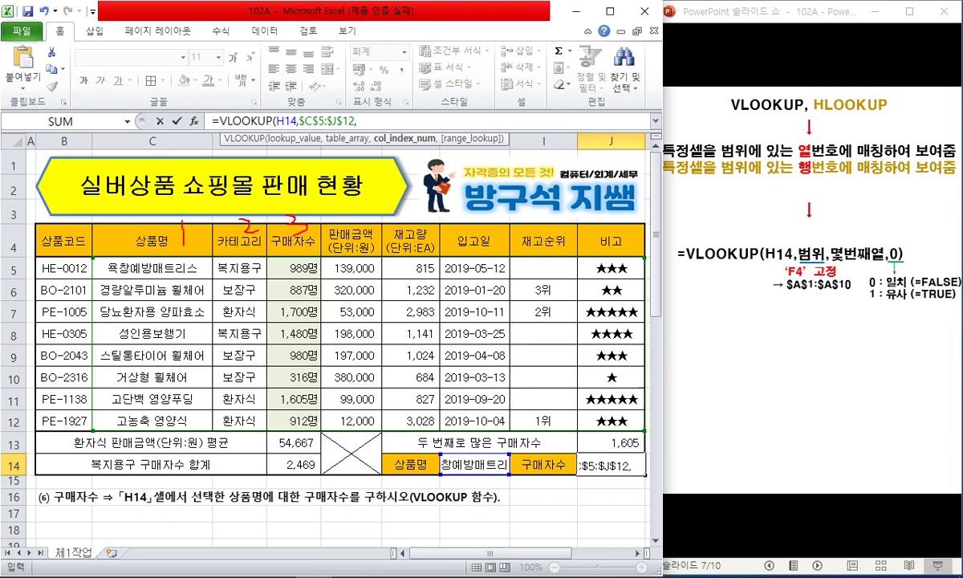
type("3")
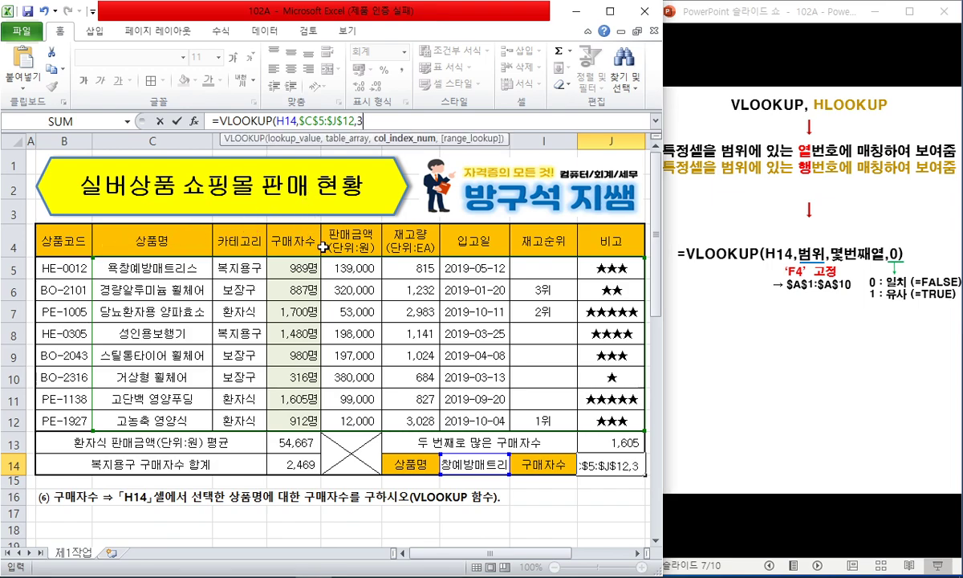
type(",0")
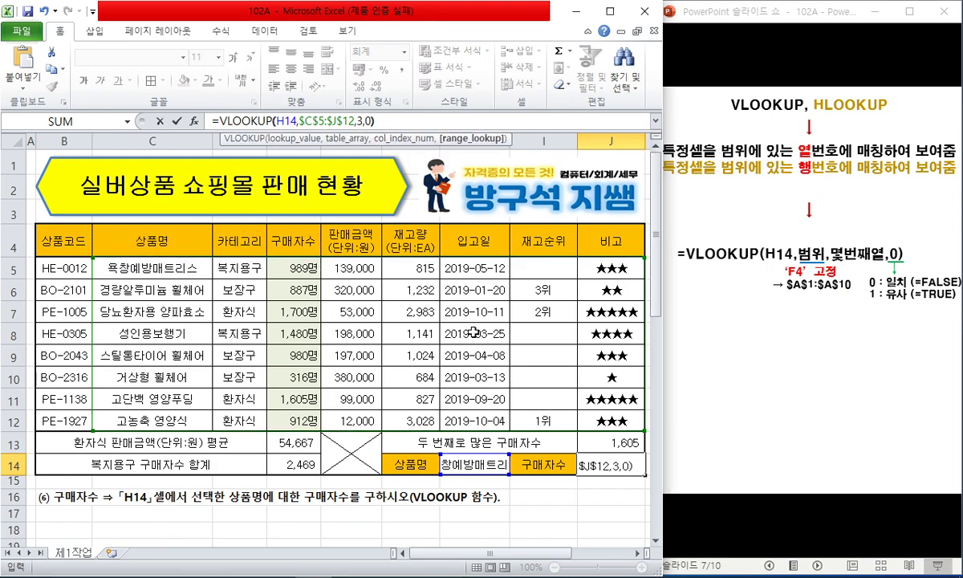
key("Return")
Remove the fill color from the 구매자수 cells E5:E12
left_click_drag(293, 267, 295, 419)
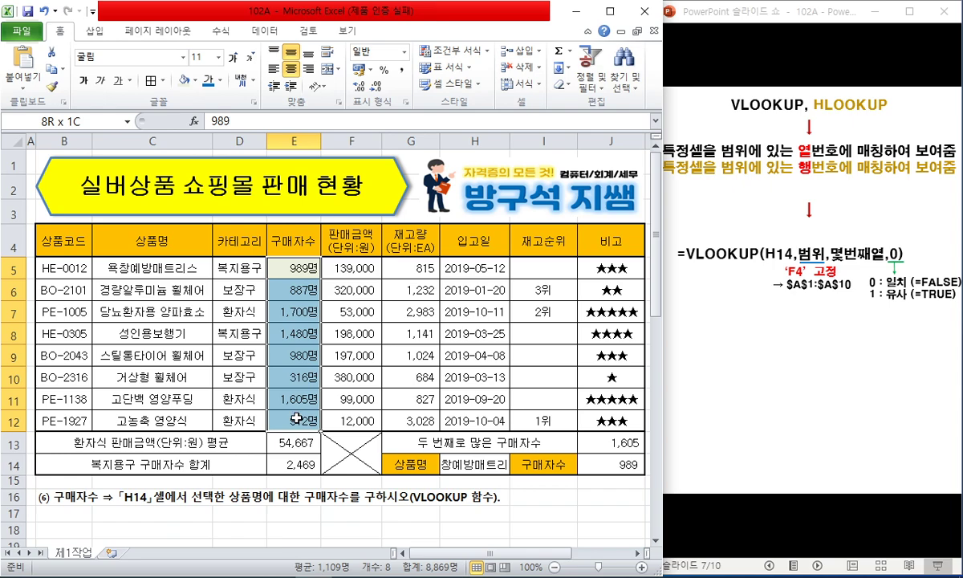
left_click(195, 81)
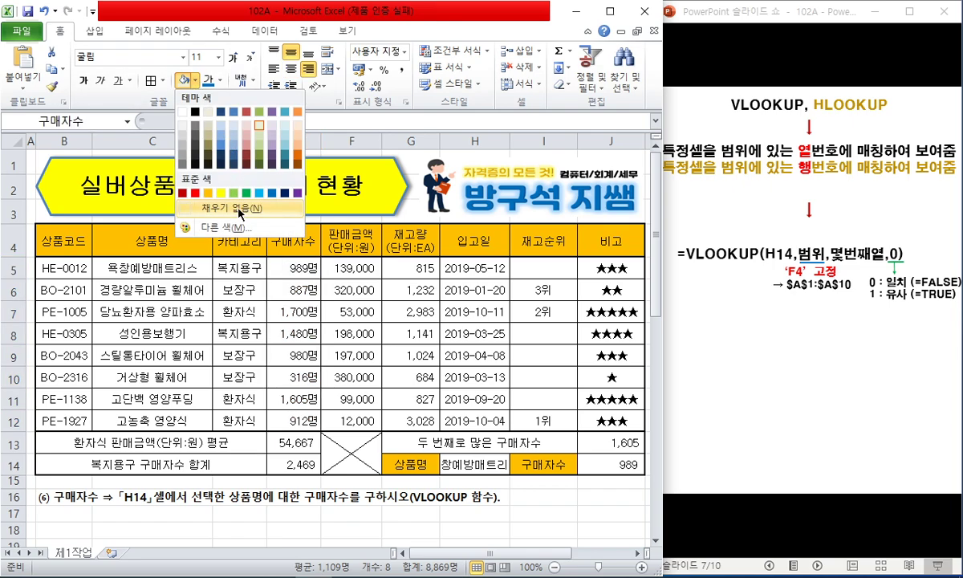
left_click(241, 202)
left_click(474, 355)
Widen column H to fit the whole product name in H14, and maximize the Excel window
left_click(478, 465)
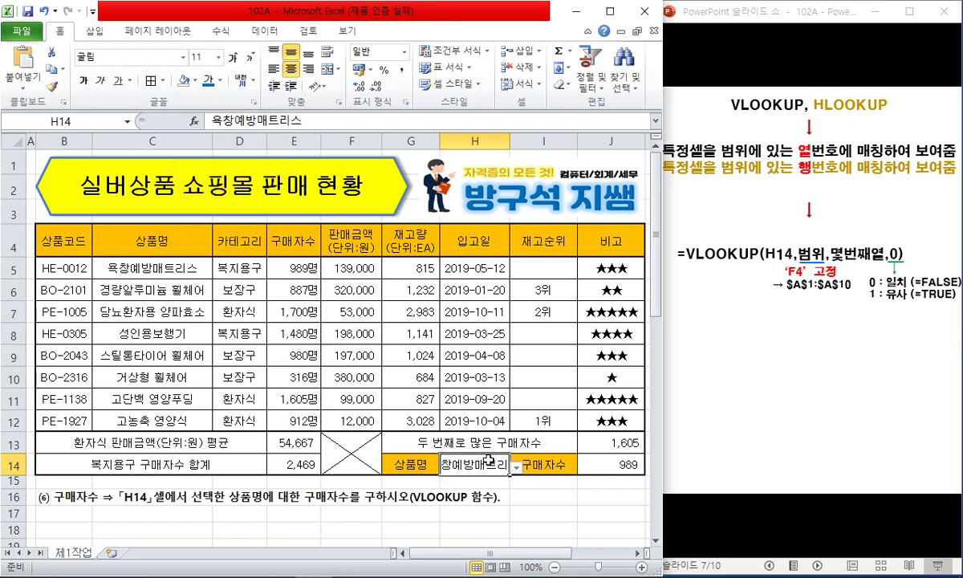
left_click(475, 141)
left_click_drag(510, 142, 532, 142)
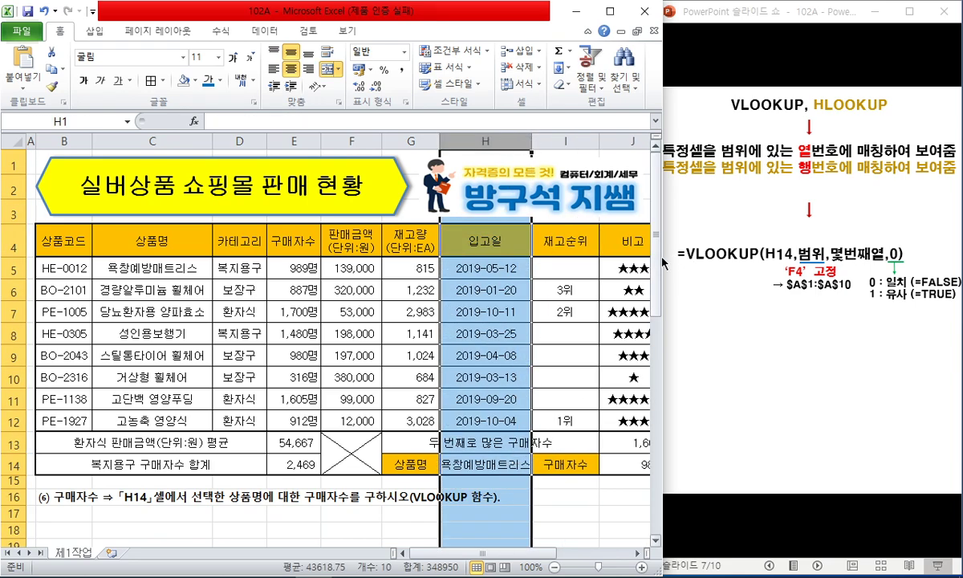
left_click_drag(663, 261, 763, 261)
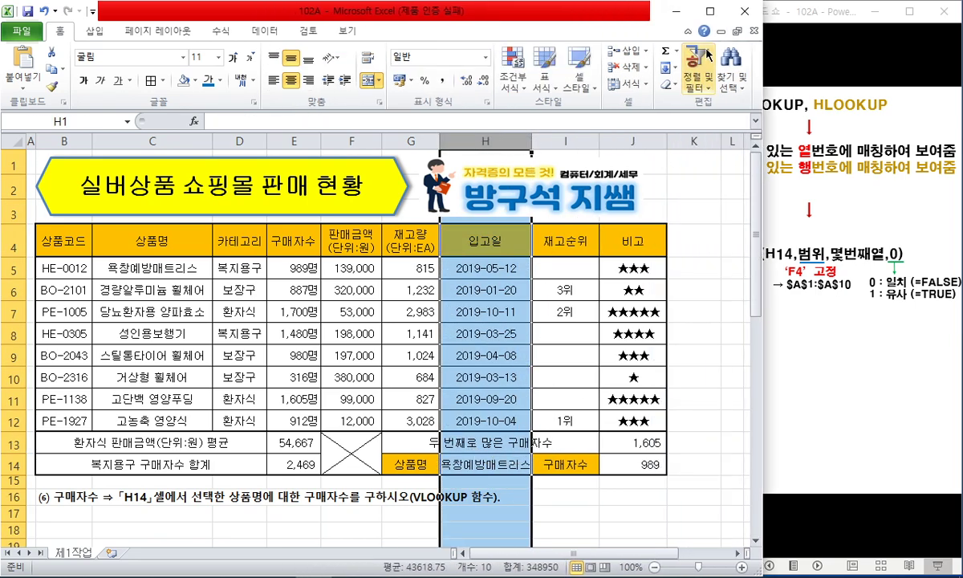
left_click(709, 11)
left_click(564, 353)
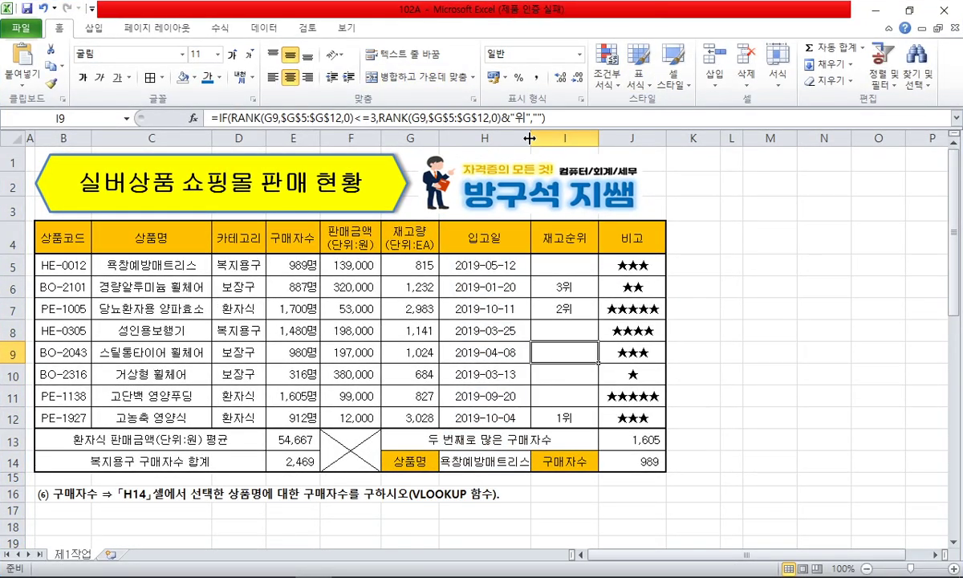
left_click_drag(530, 139, 543, 138)
Choose 성인용보행기 as the 상품명 in H14 and compare the J14 result with its 구매자수 in the table
left_click(513, 461)
left_click(621, 461)
left_click(507, 461)
left_click(549, 464)
left_click(489, 503)
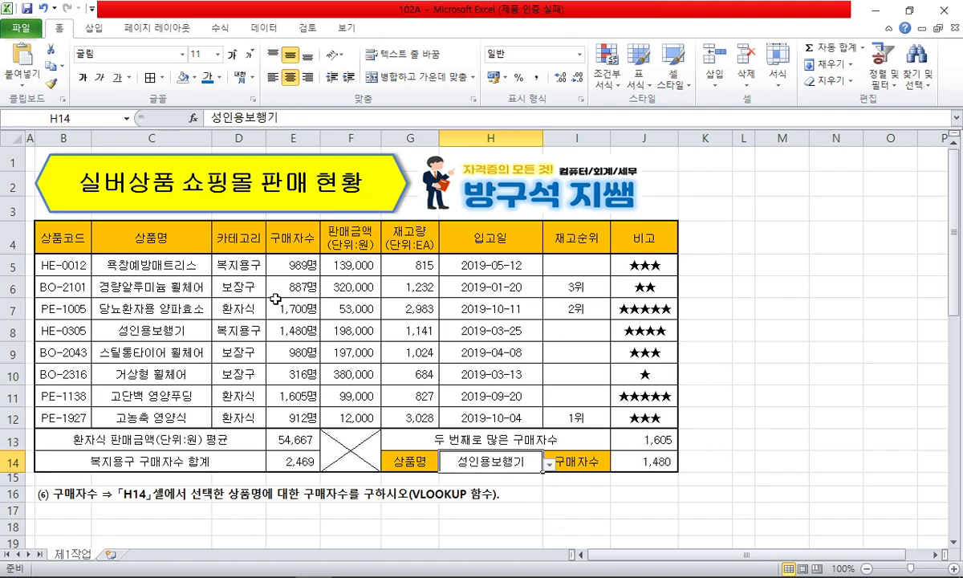
left_click_drag(166, 330, 331, 330)
left_click(300, 330)
left_click(668, 466)
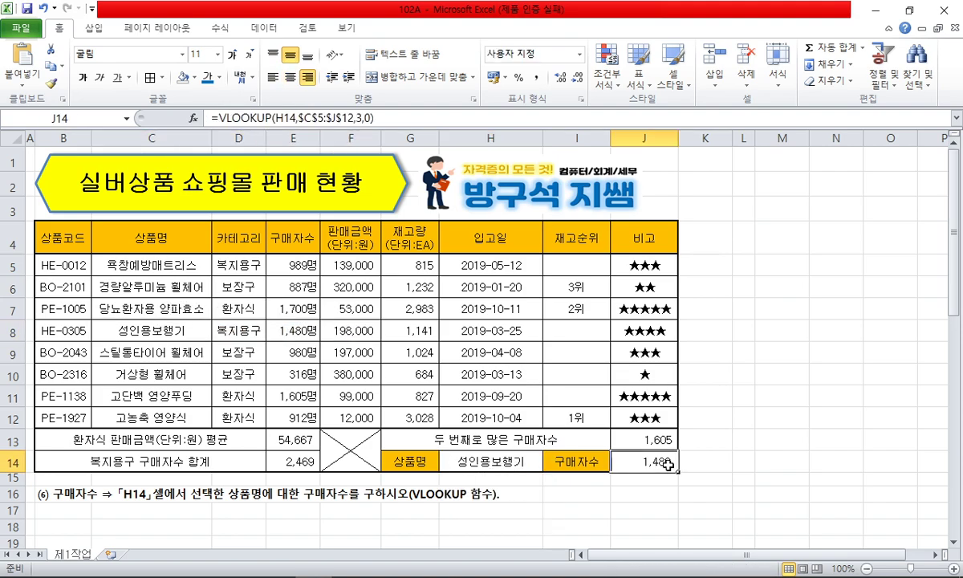
Set the 상품명 in H14 back to 욕창예방매트리스
left_click(530, 464)
left_click(550, 466)
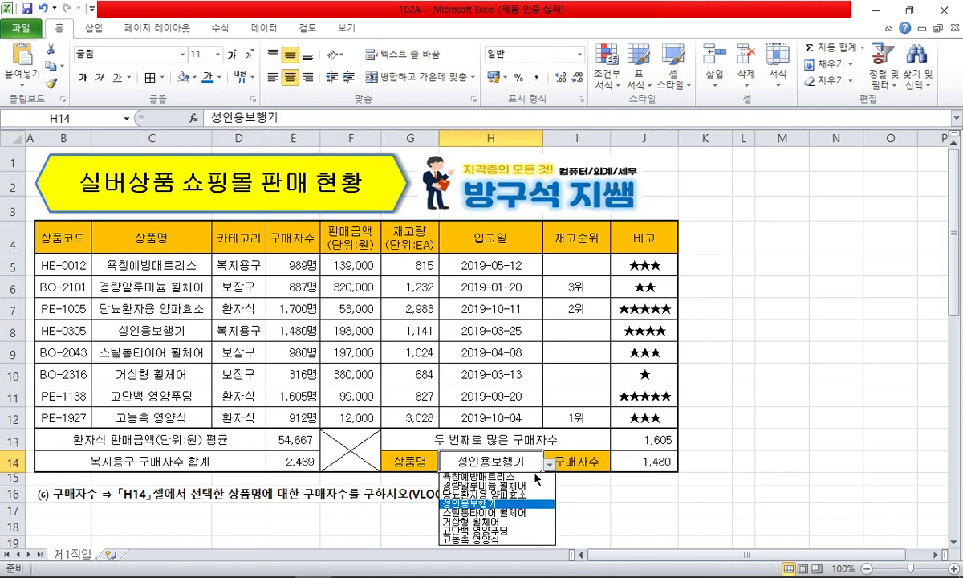
left_click(536, 477)
left_click(571, 505)
Delete rows 16 to 22 of question (6) so the conditional formatting question (7) moves up
left_click(13, 495)
scroll(110, 489, "down", 2)
left_click(13, 442, "shift")
right_click(16, 442)
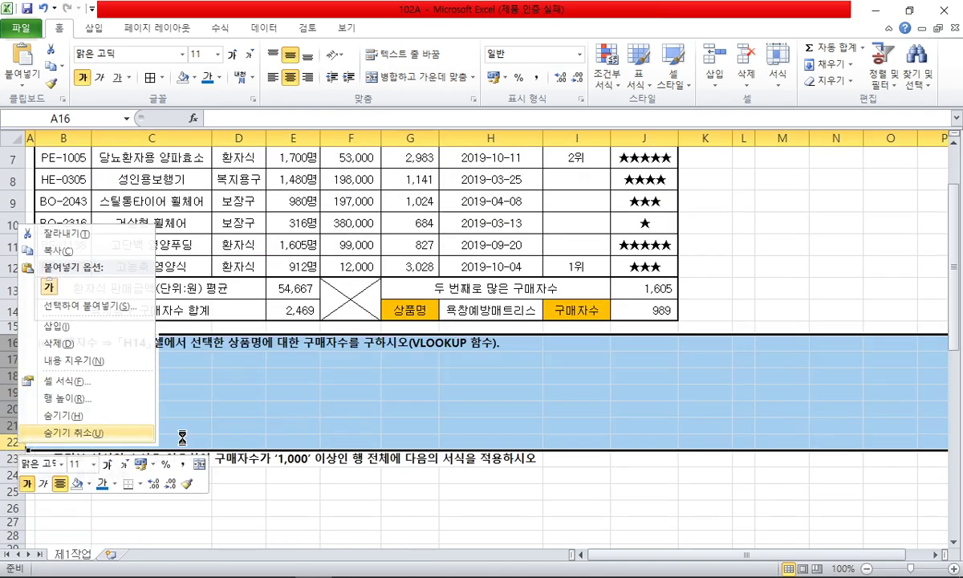
key("d")
left_click(207, 524)
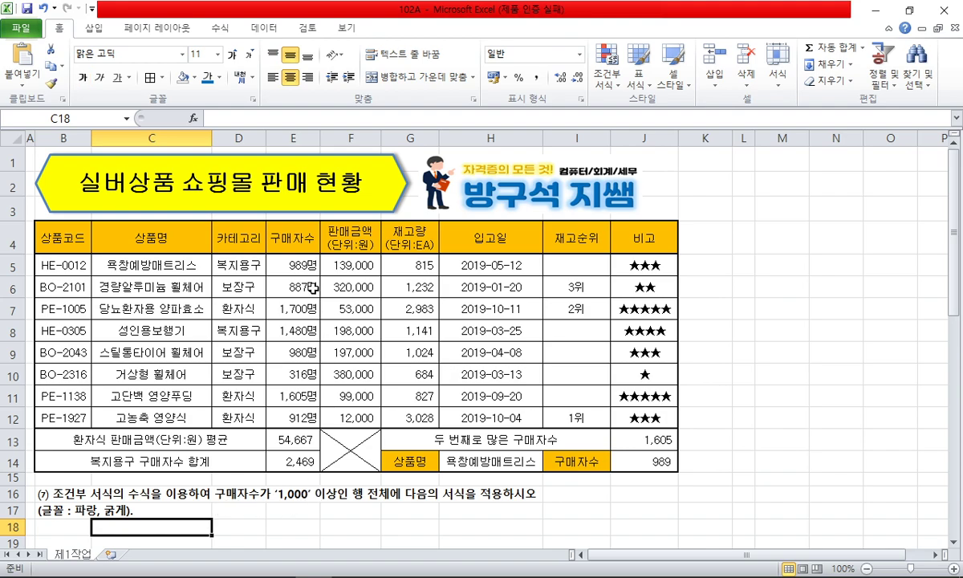
Highlight the 구매자수 cells E5:E12 with a light red fill
left_click_drag(293, 265, 294, 416)
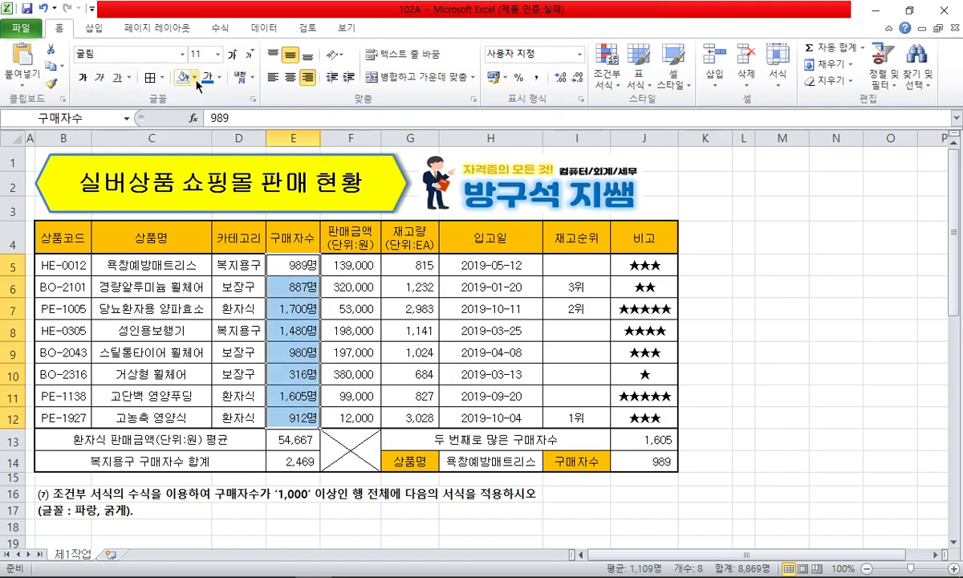
left_click(195, 79)
left_click(226, 128)
left_click(410, 395)
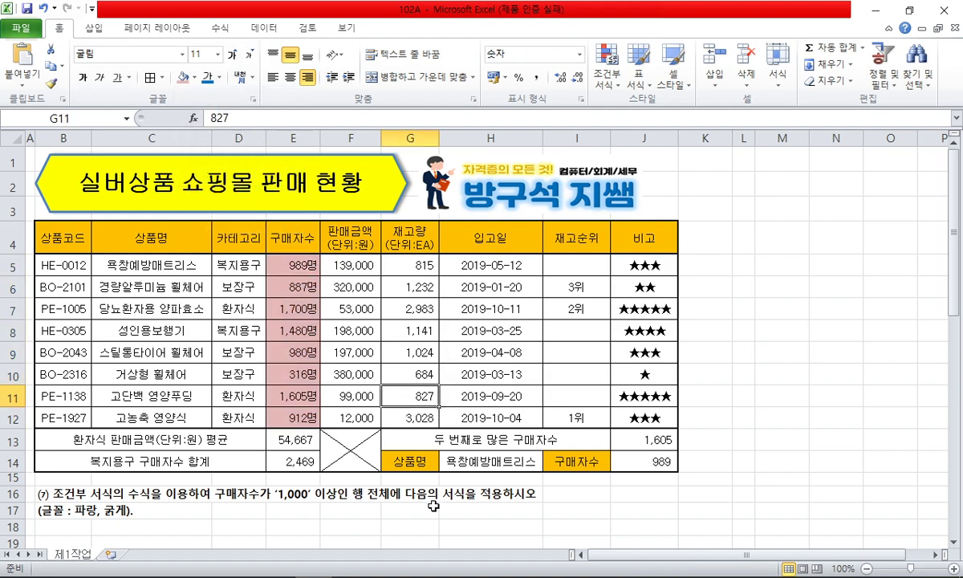
left_click(119, 527)
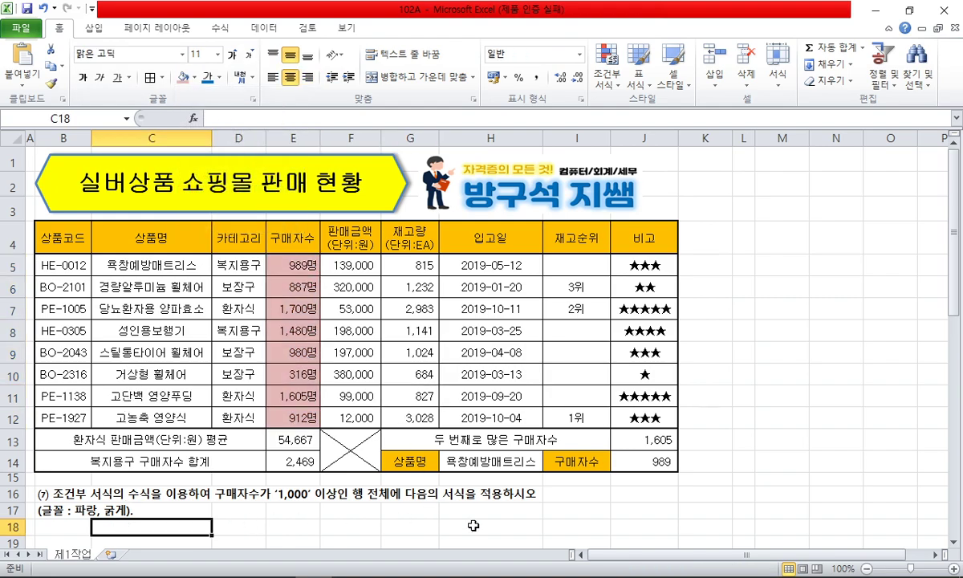
Start a new conditional formatting rule for B5:J12, mark the 수식 wording in question (7) and the rule types, and erase the marks
left_click_drag(64, 261, 634, 415)
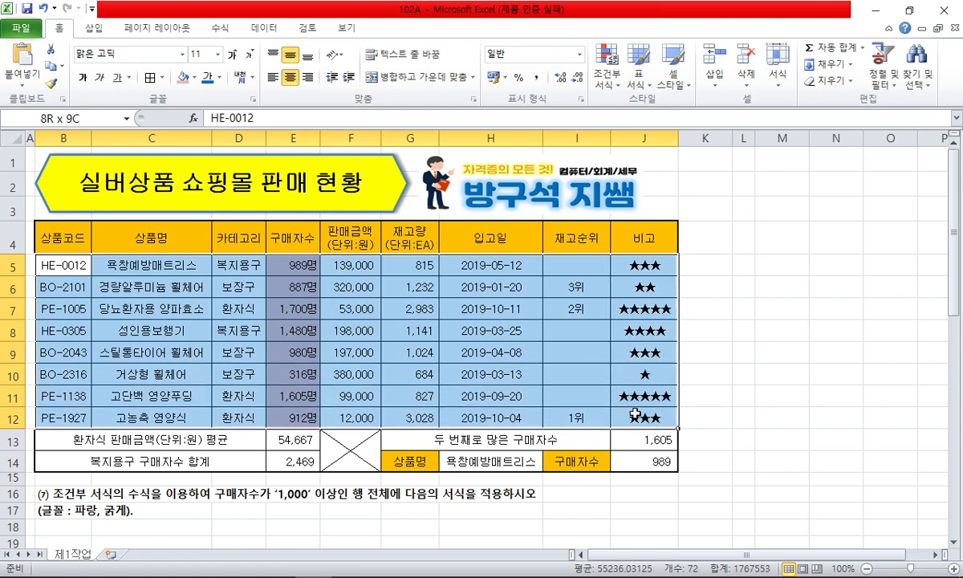
left_click(607, 66)
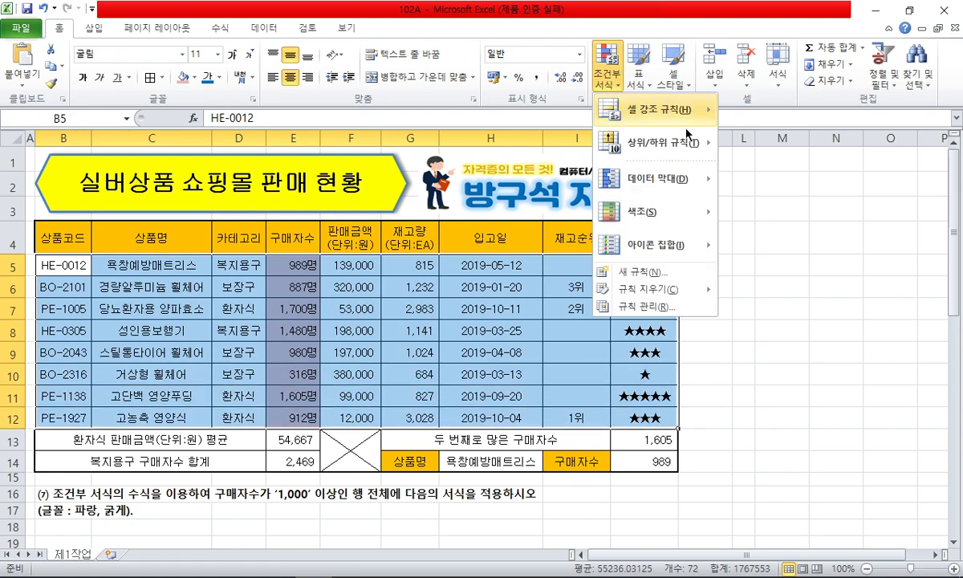
left_click(639, 272)
left_click_drag(636, 186, 590, 84)
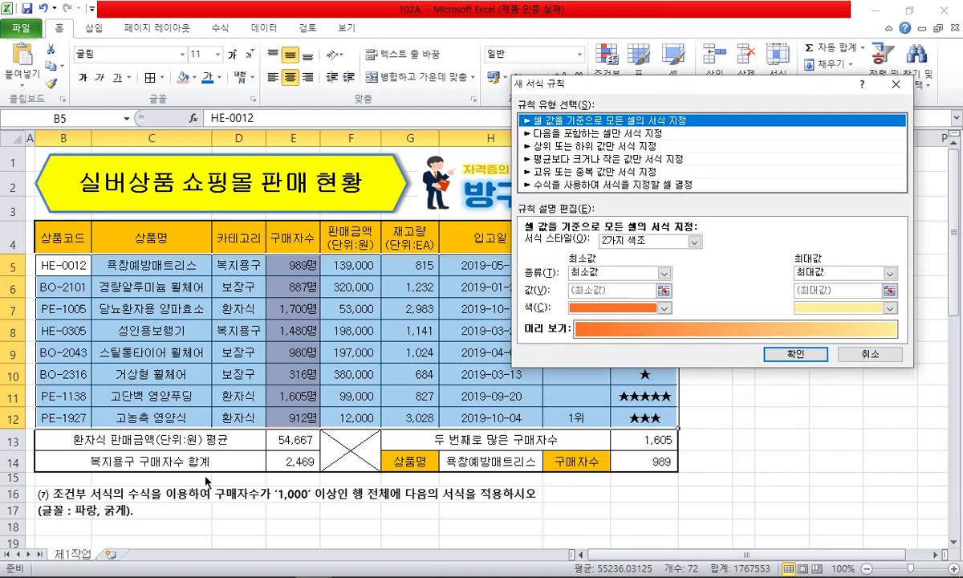
left_click_drag(184, 498, 141, 499)
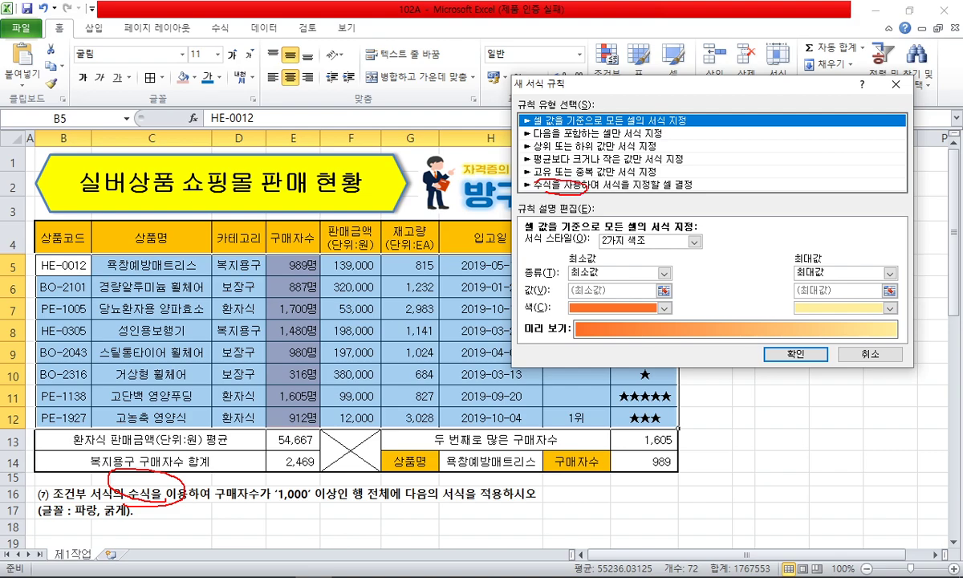
key("Escape")
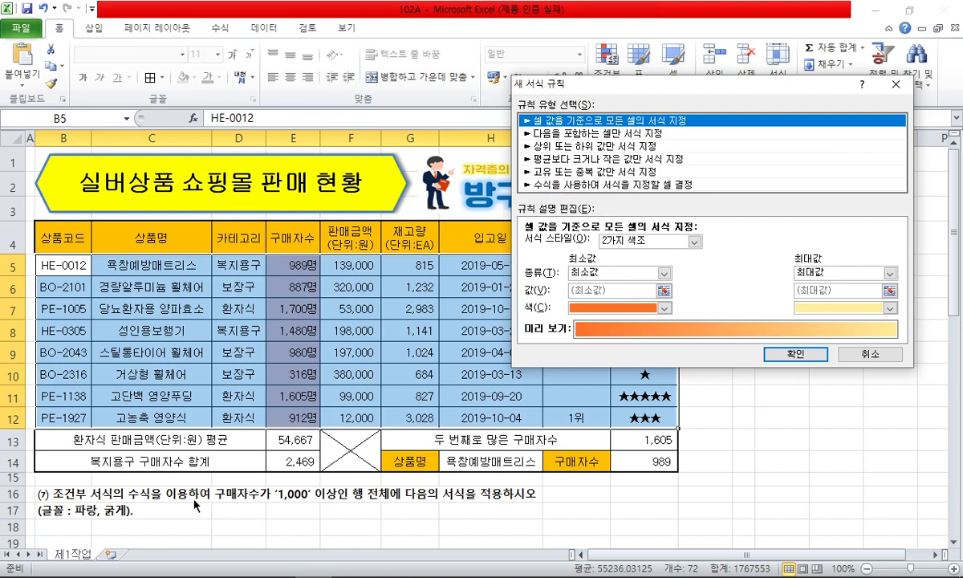
Choose the 수식을 사용하여 서식을 지정할 셀 결정 rule type, enter the formula =$E5>=1000, and erase the handwritten $E5 note made on the way
left_click(573, 185)
left_click(530, 245)
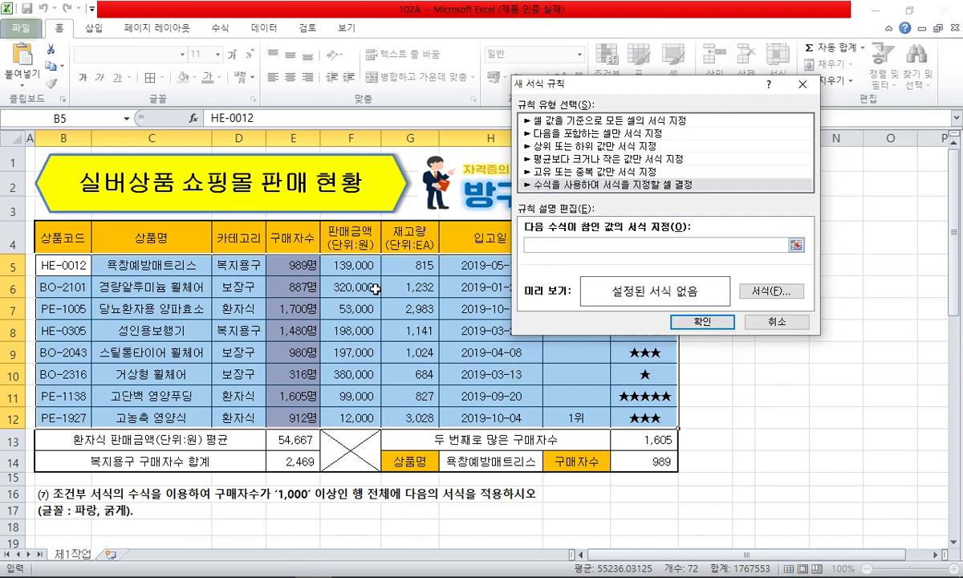
left_click(297, 271)
key("F4")
key("F4")
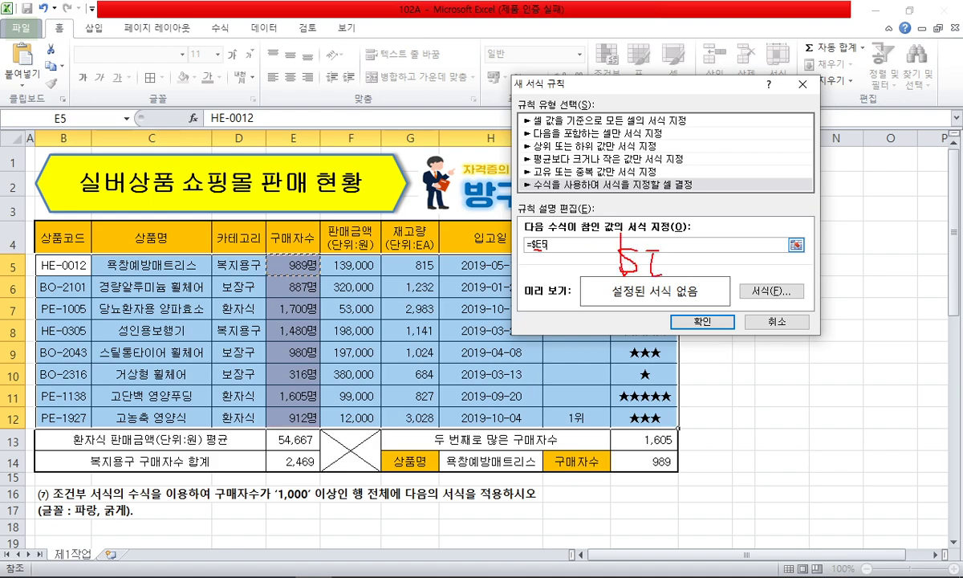
left_click_drag(685, 243, 706, 239)
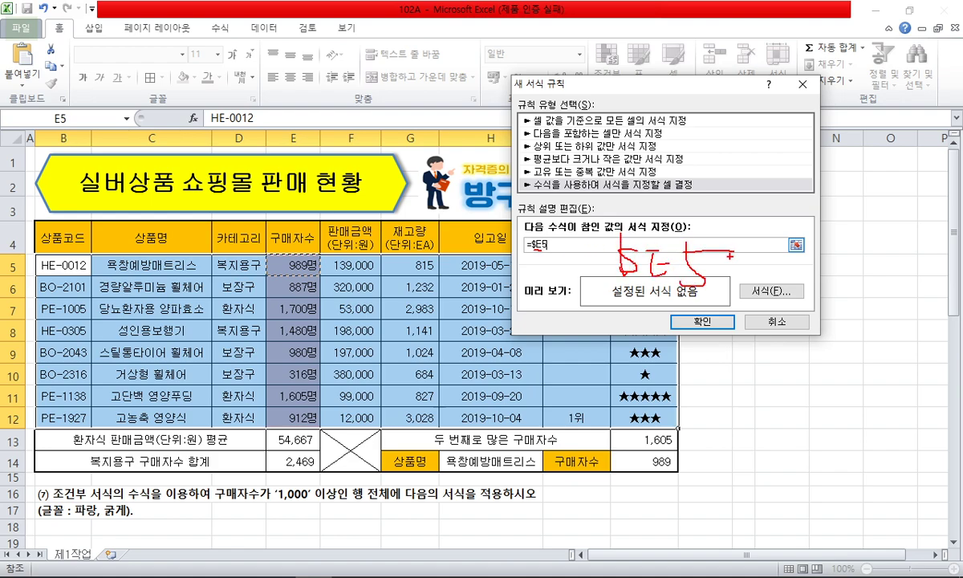
key("Escape")
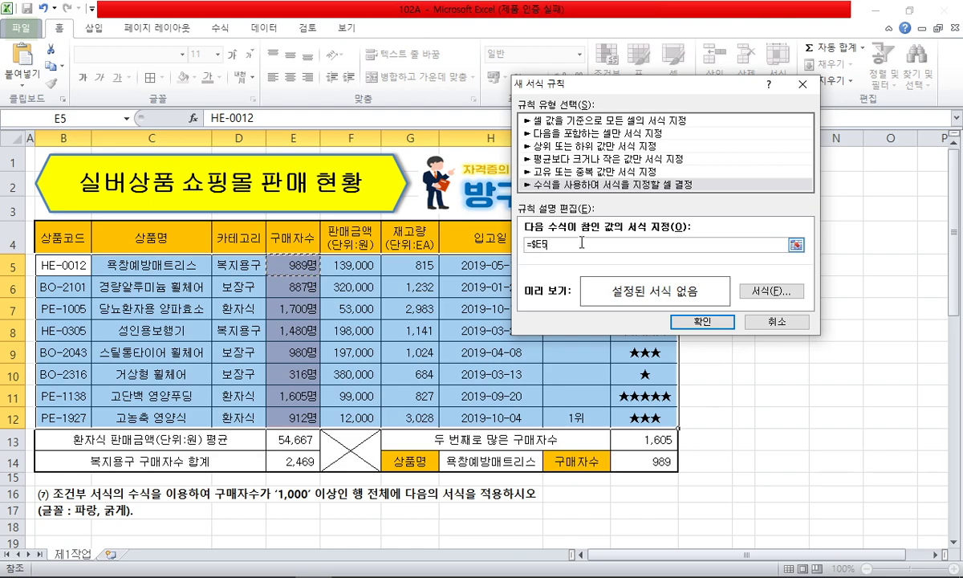
type(">=1000")
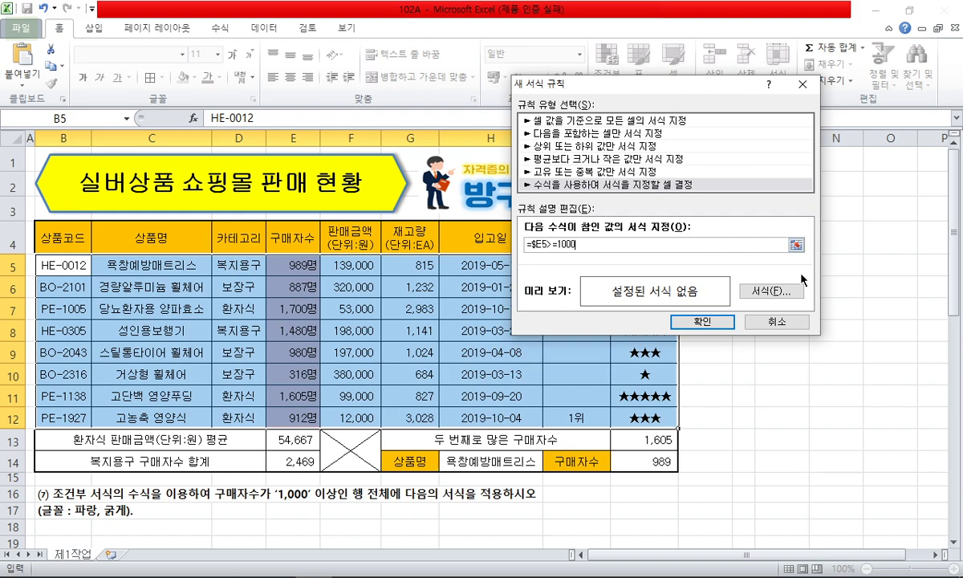
Give the rule a bold (굵게) font in standard blue and apply it to the table
left_click(771, 292)
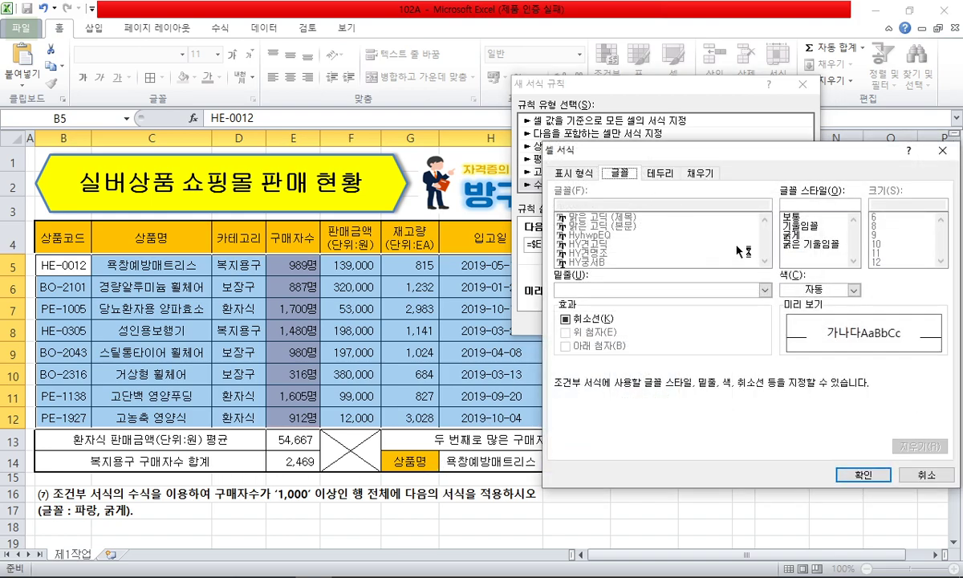
left_click(794, 234)
left_click(853, 290)
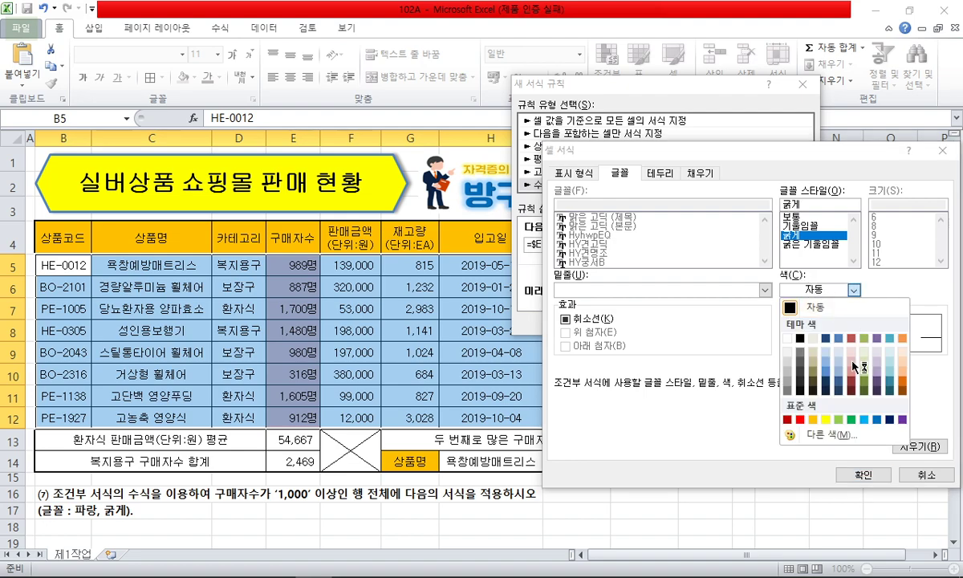
left_click(876, 420)
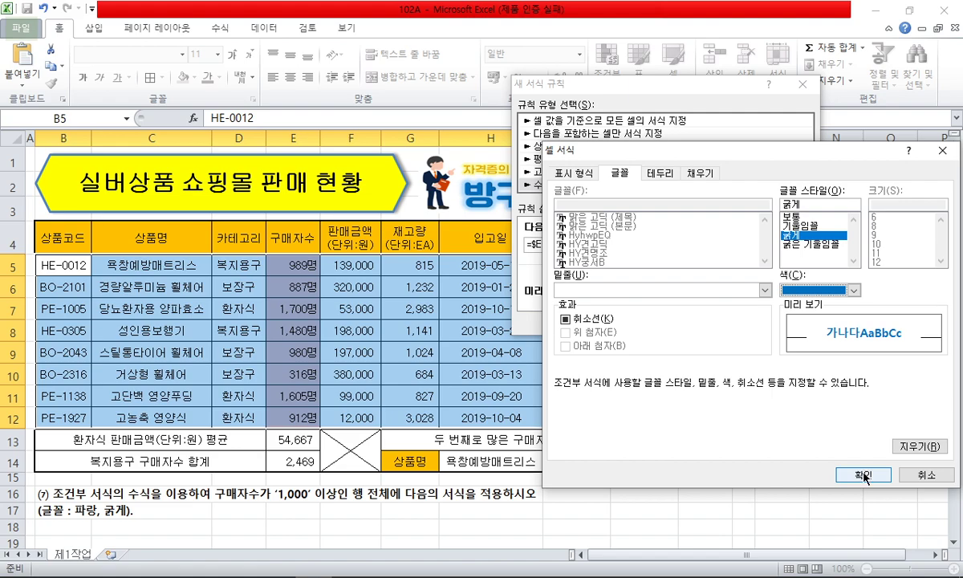
left_click(863, 474)
left_click(702, 321)
left_click(490, 330)
Remove the fill from the 구매자수 cells E5:E12 and auto-fit the width of column F
left_click_drag(292, 265, 295, 418)
left_click(194, 77)
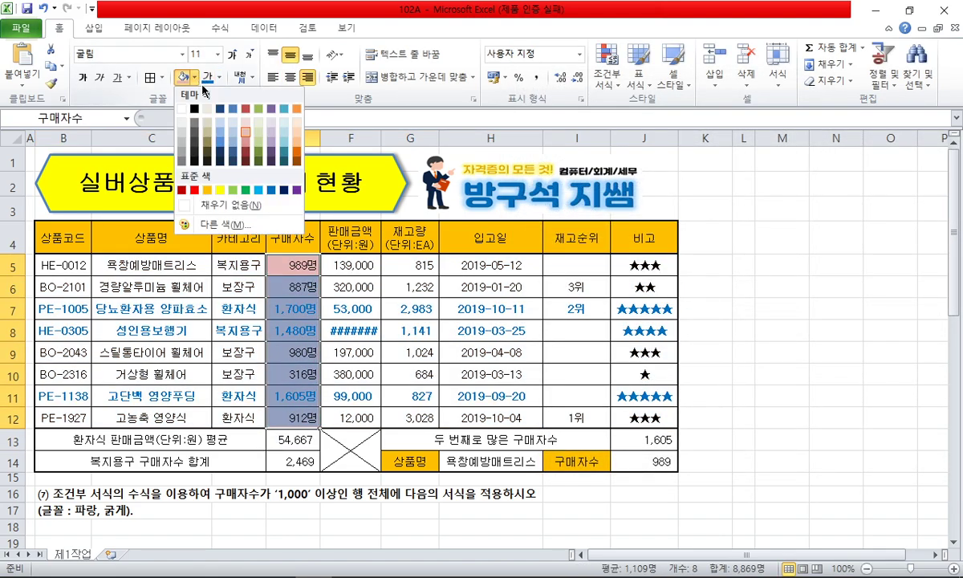
left_click(263, 205)
left_click(410, 265)
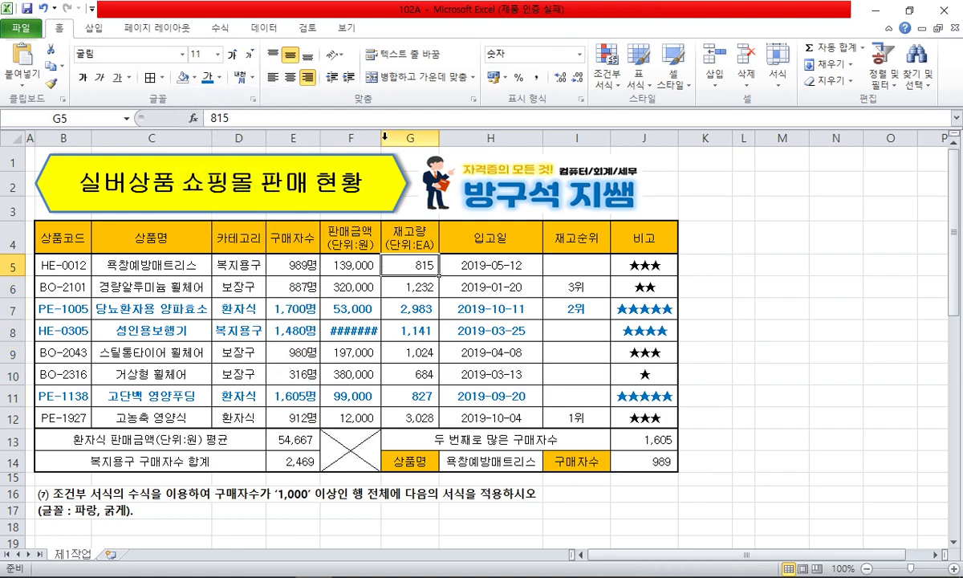
double_click(380, 139)
Delete rows 16 and 17 containing question (7)
left_click_drag(14, 495, 16, 510)
right_click(22, 496)
key("d")
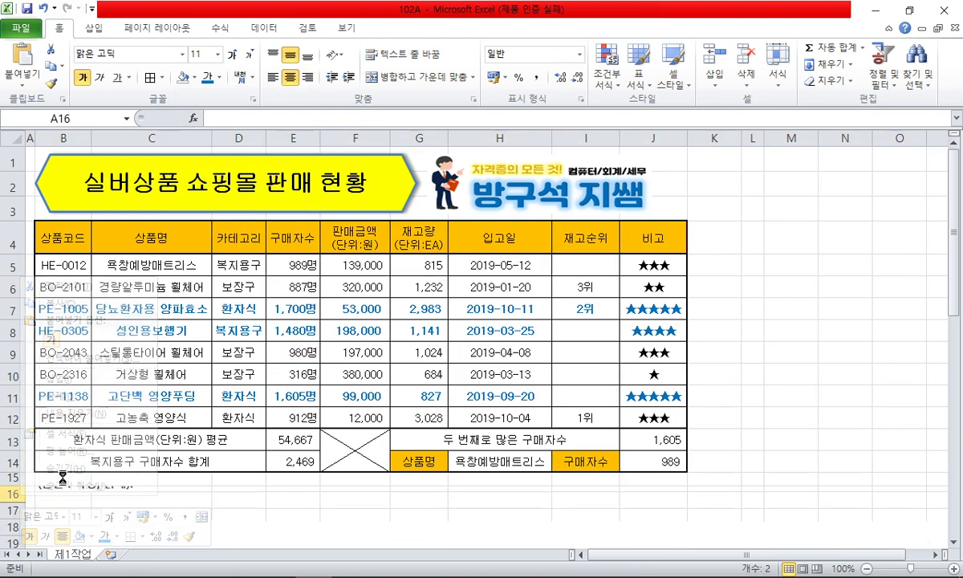
left_click(63, 478)
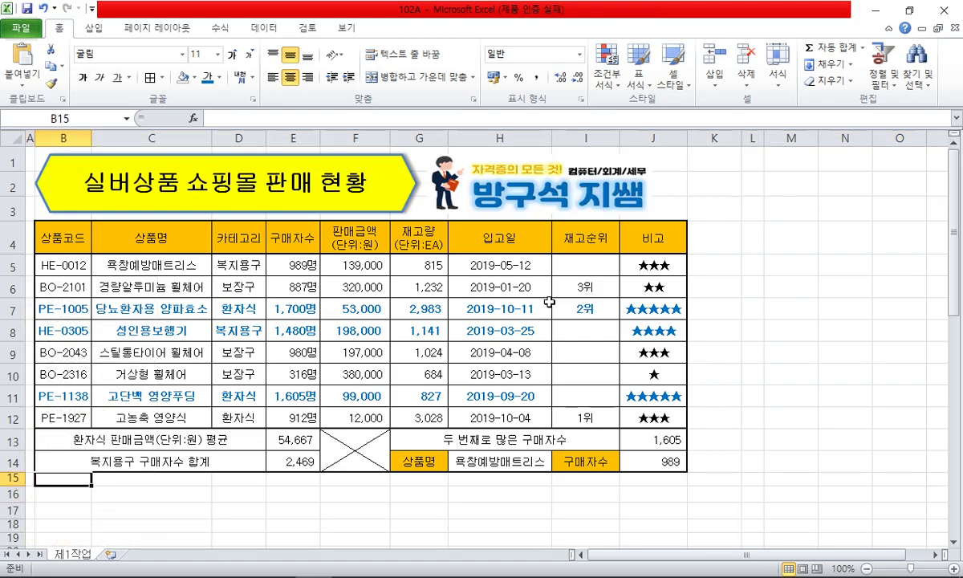
Restore the Excel window beside the slides and switch to GE02-08A.pdf in Acrobat Reader to read the 제2작업 copy instructions on page 3
left_click(915, 11)
left_click_drag(758, 331, 648, 340)
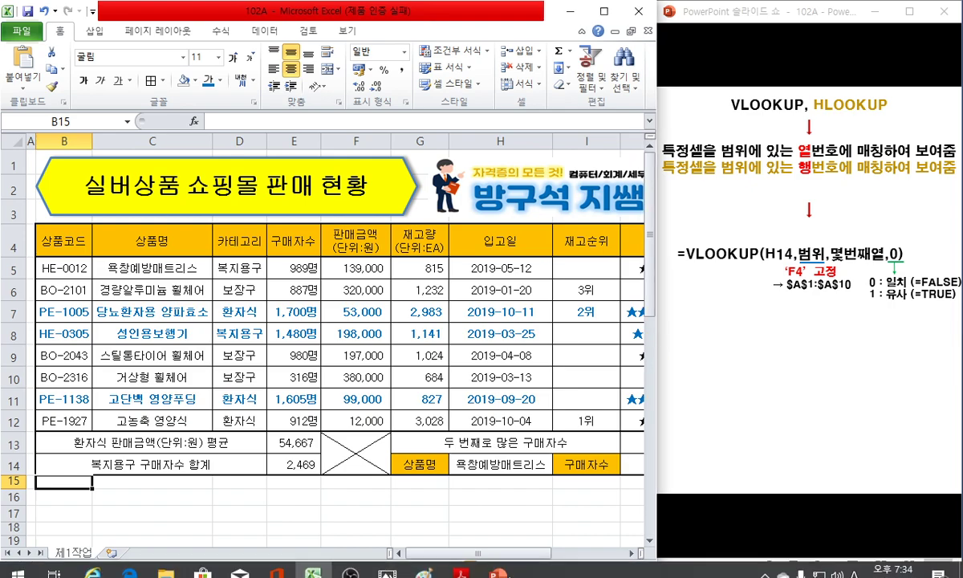
left_click(459, 563)
scroll(713, 486, "down", 15)
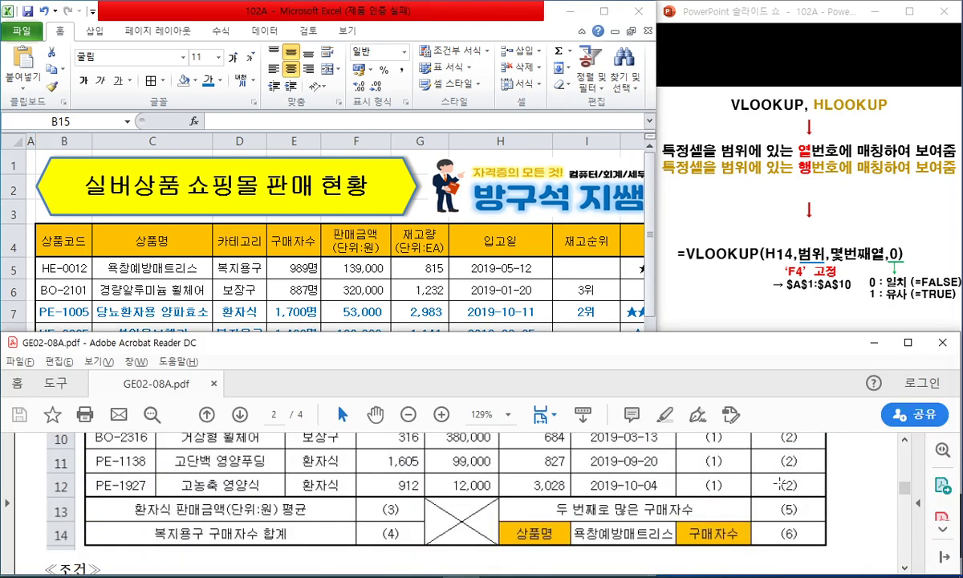
scroll(565, 487, "down", 5)
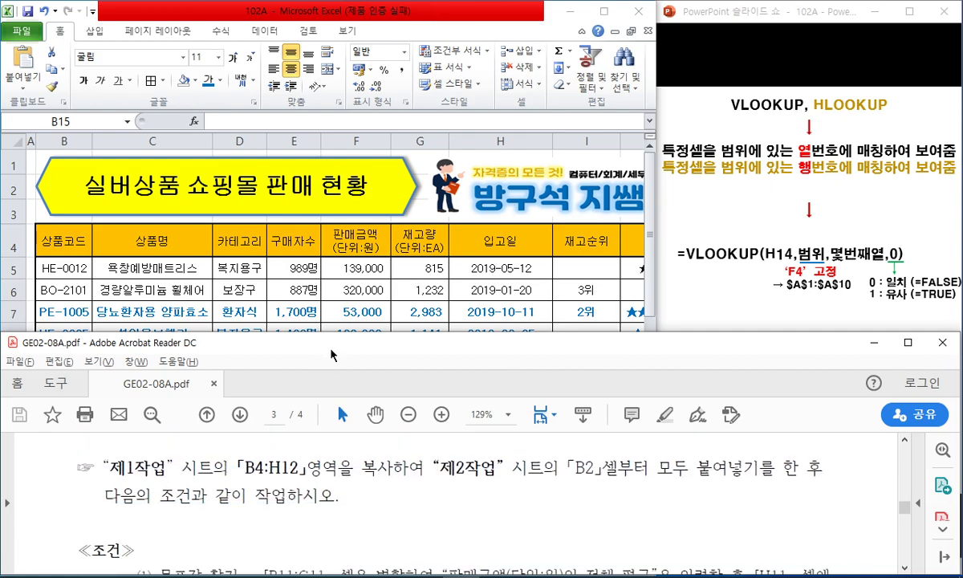
Switch back to Excel and copy the range B4:H12 of the 제1작업 sheet
left_click(192, 277)
left_click_drag(65, 234, 521, 385)
key("ctrl+c")
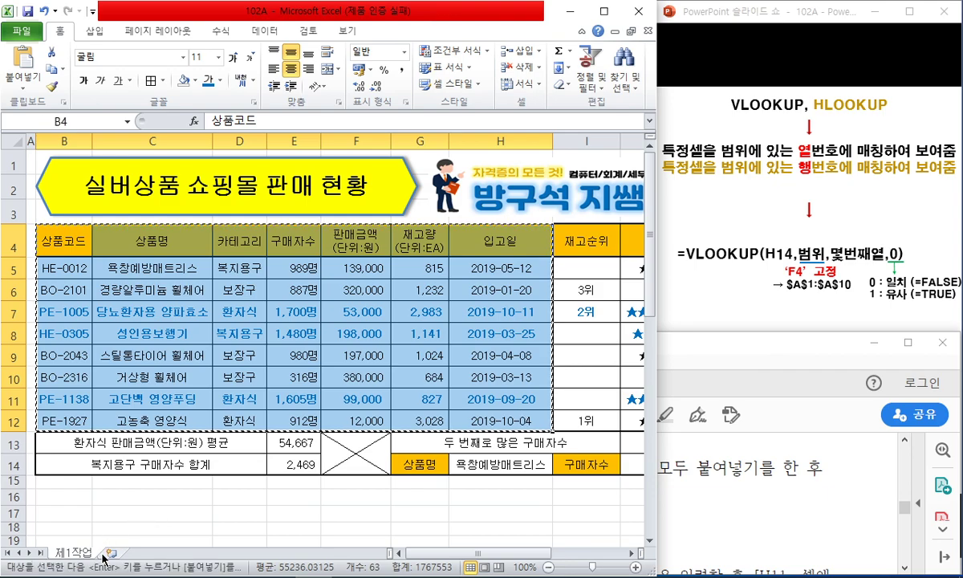
Insert a new worksheet and paste the copied 제1작업 range into it starting at cell B2
left_click(122, 553)
left_click(111, 172)
key("ctrl+v")
left_click(63, 233)
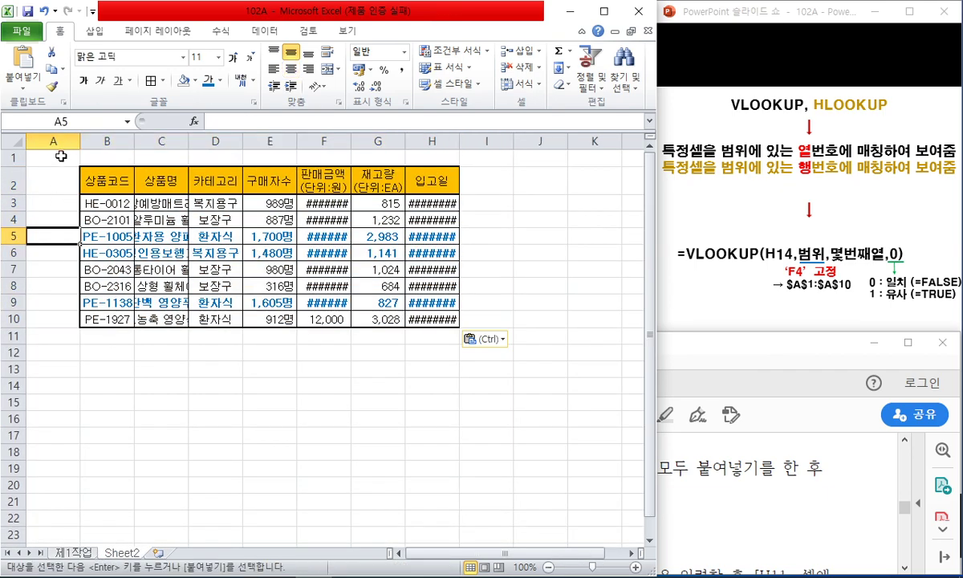
Set the width of column A to 1 and auto-fit the widths of columns B through H
right_click(60, 143)
left_click(102, 321)
type("1")
key("Return")
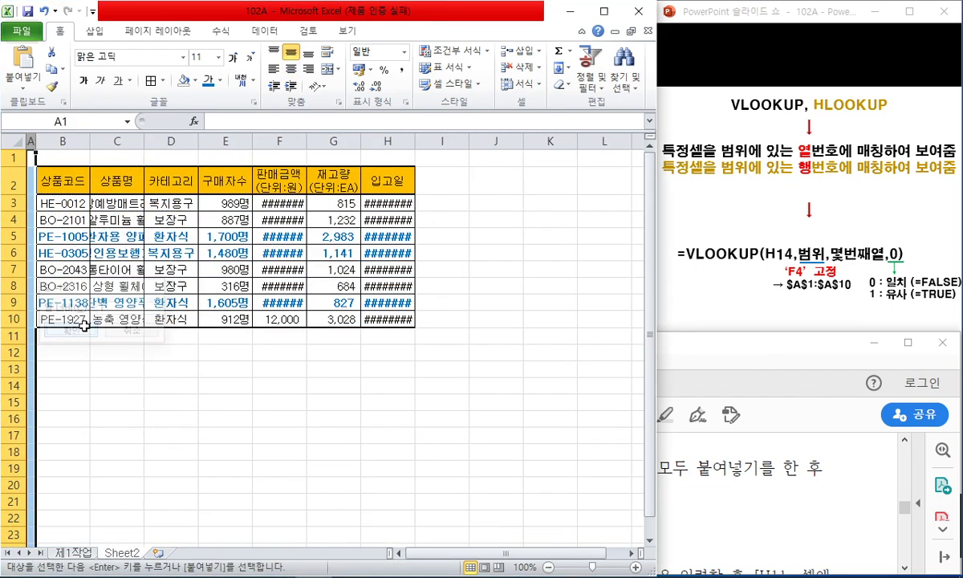
left_click(80, 305)
left_click_drag(80, 143, 405, 143)
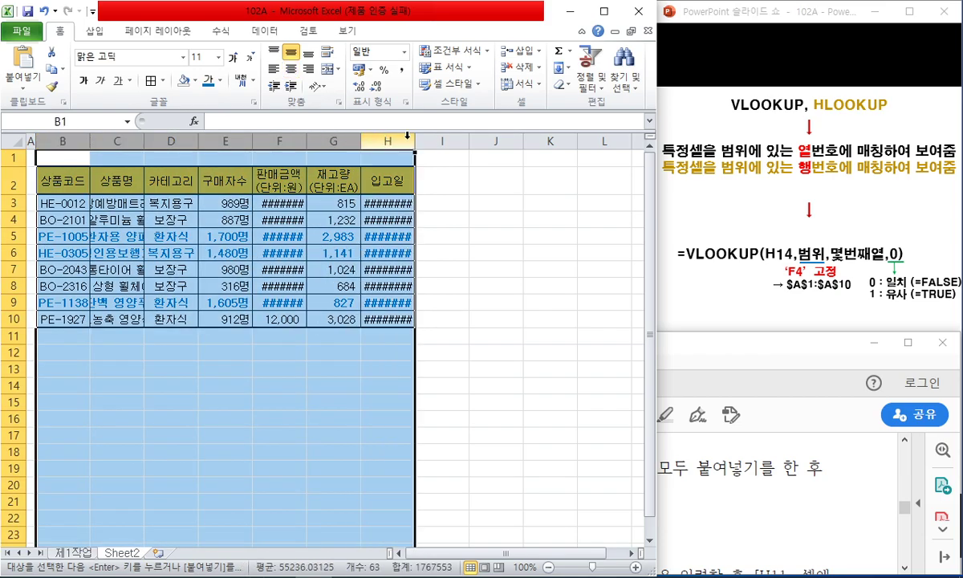
double_click(415, 143)
Rename the new worksheet as 제2작업
left_click(129, 533)
double_click(123, 552)
type("W제2작업")
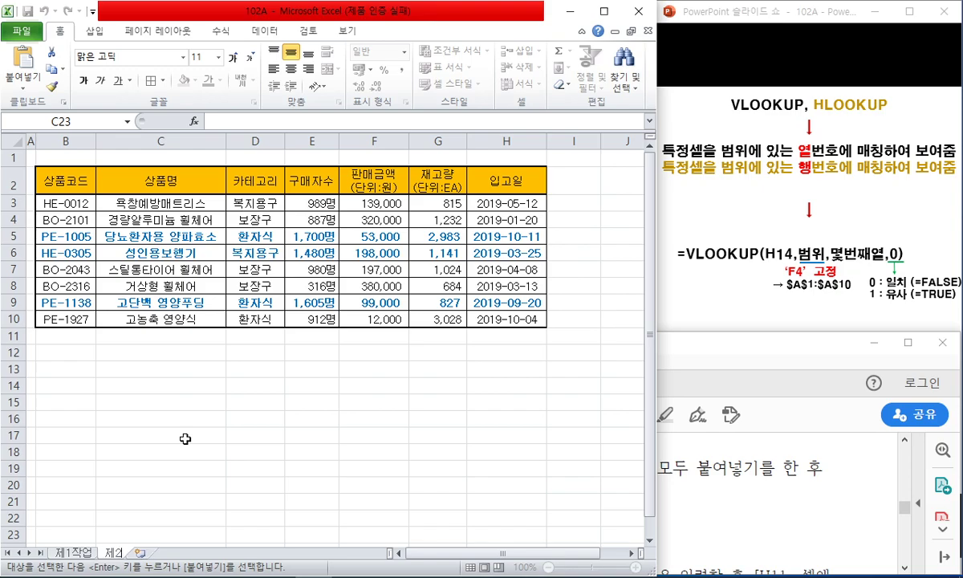
key("Return")
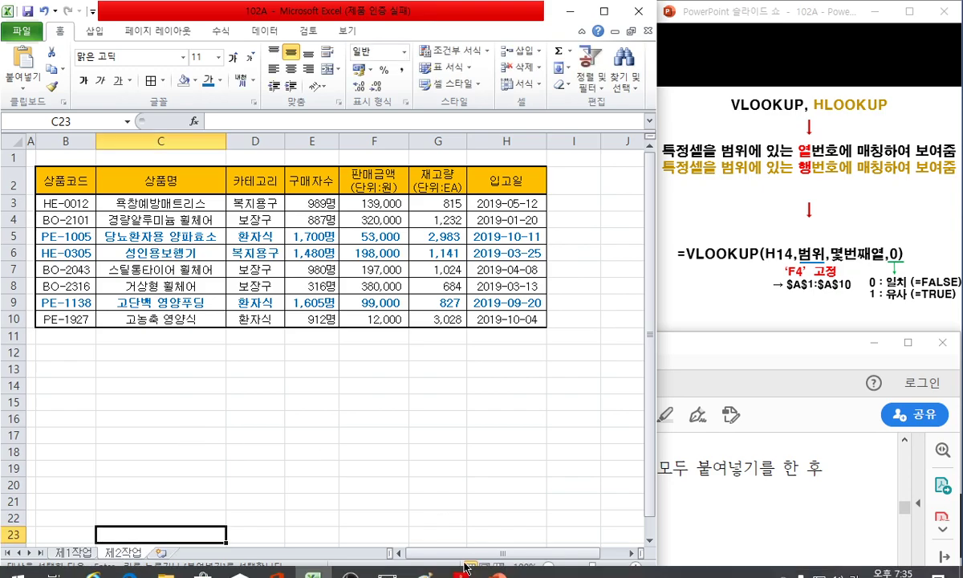
Switch to GE02-08A.pdf in Acrobat Reader, read down to condition (1) 목표값 찾기 on page 3, and return to Excel
left_click(463, 565)
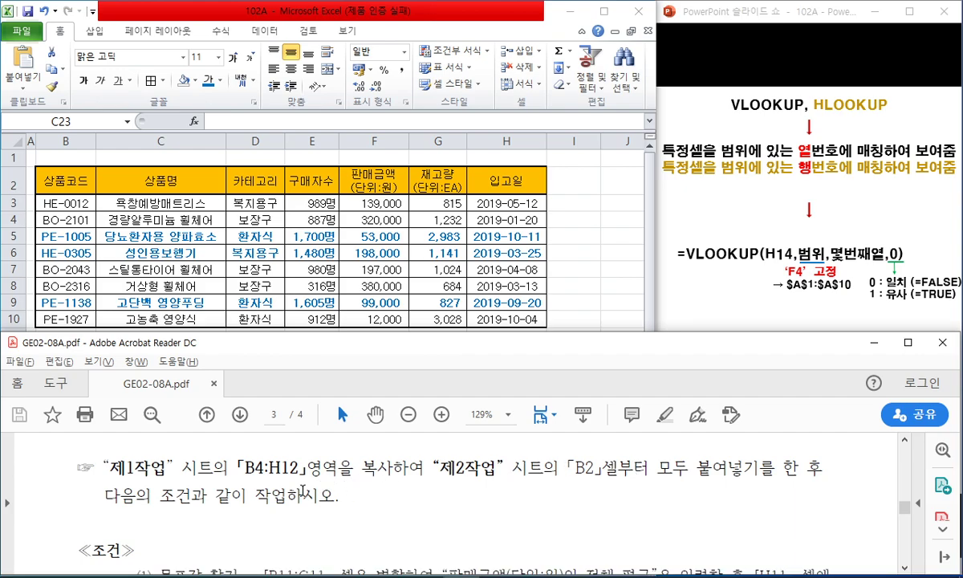
scroll(332, 484, "down", 2)
scroll(331, 484, "down", 1)
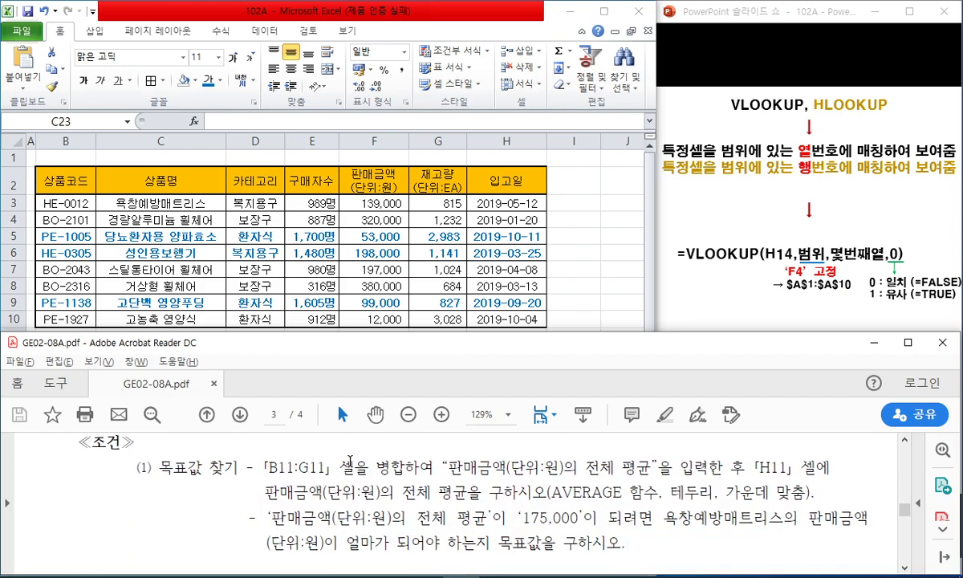
left_click(515, 307)
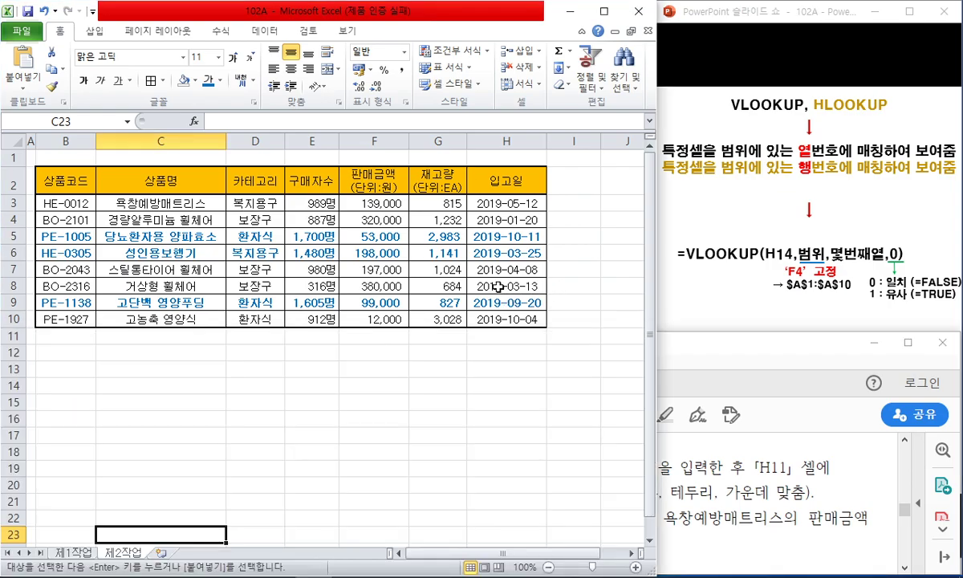
Resize the Excel window so the table down to row 12 shows above the PDF's condition (1)
left_click_drag(530, 4, 534, 99)
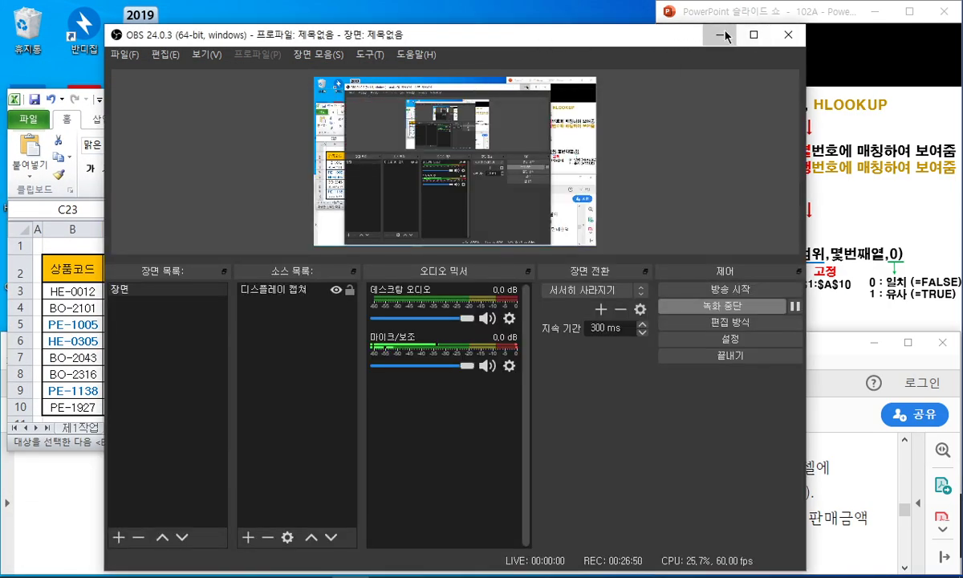
left_click(710, 40)
mouse_move(481, 32)
left_mouse_down()
mouse_move(492, 47)
mouse_move(481, 13)
left_mouse_up()
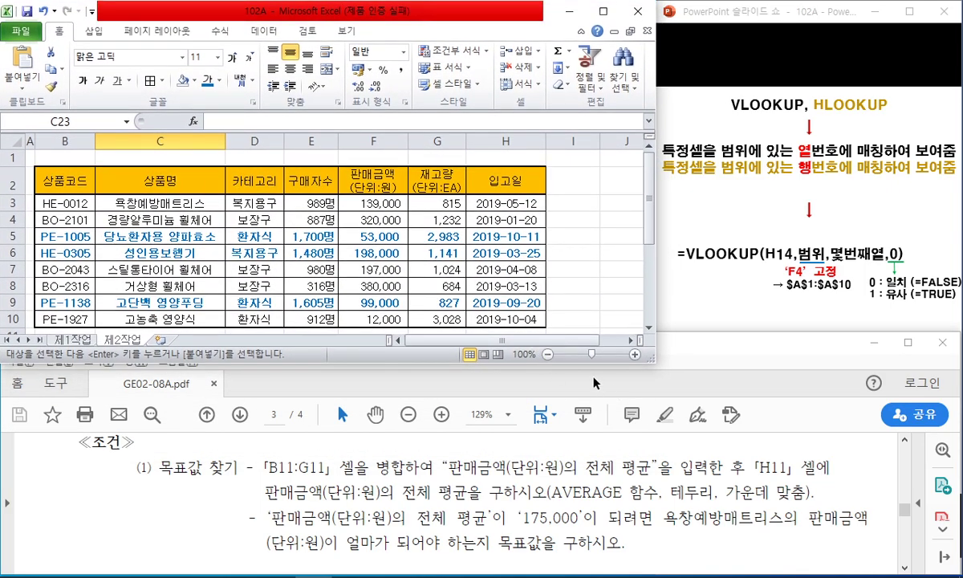
left_click_drag(594, 367, 596, 403)
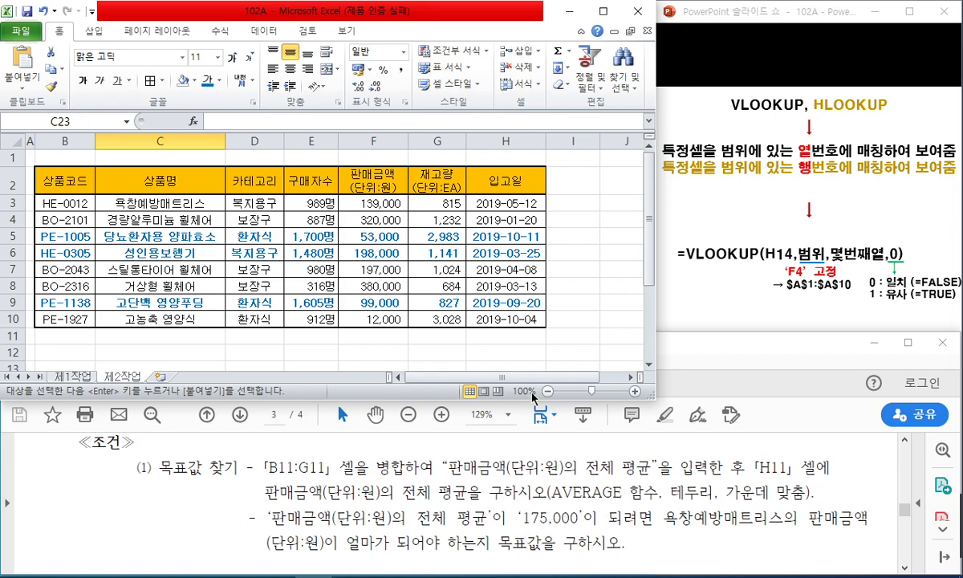
Examine condition (1) for the B11:G11 merge and label, the H11 average, and the goal-seek target and product
left_click_drag(272, 472, 376, 472)
mouse_move(436, 453)
left_mouse_down()
mouse_move(590, 454)
mouse_move(502, 423)
mouse_move(409, 448)
mouse_move(481, 451)
left_mouse_up()
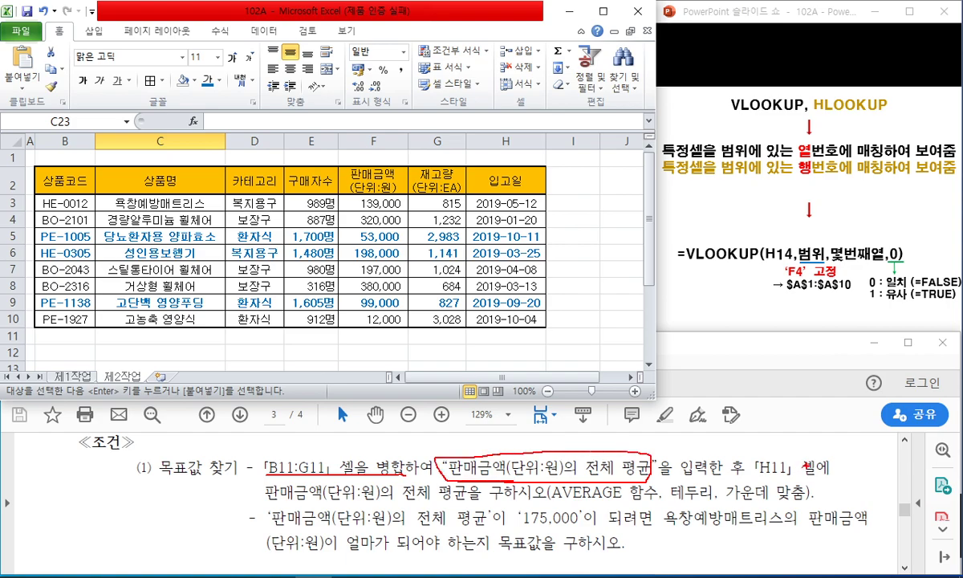
left_click_drag(277, 504, 498, 503)
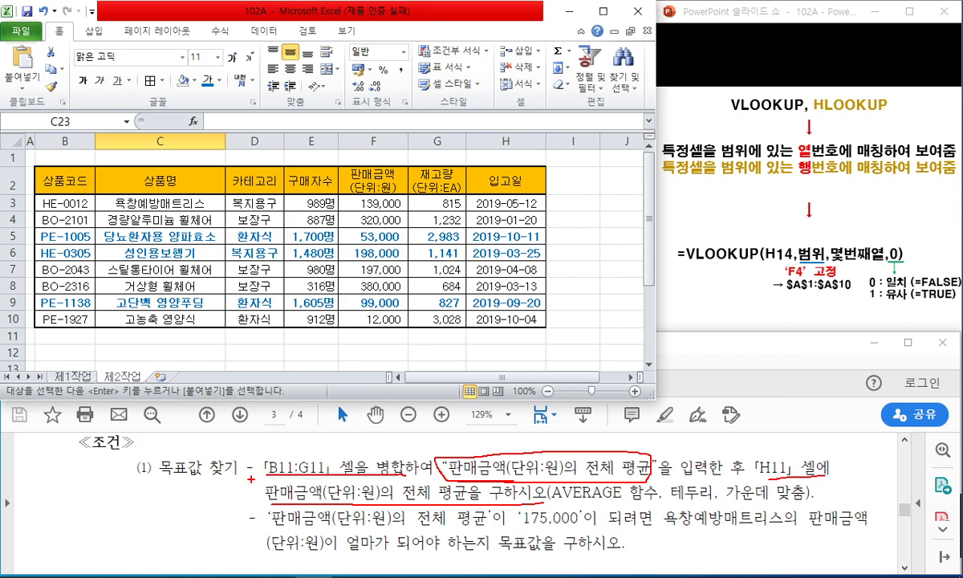
left_click_drag(245, 496, 262, 495)
mouse_move(242, 530)
left_mouse_down()
mouse_move(245, 542)
mouse_move(262, 543)
left_mouse_up()
mouse_move(269, 549)
left_mouse_down()
mouse_move(239, 548)
mouse_move(272, 548)
left_mouse_up()
left_click_drag(411, 528, 509, 530)
mouse_move(593, 520)
left_mouse_down()
mouse_move(546, 531)
mouse_move(596, 510)
left_mouse_up()
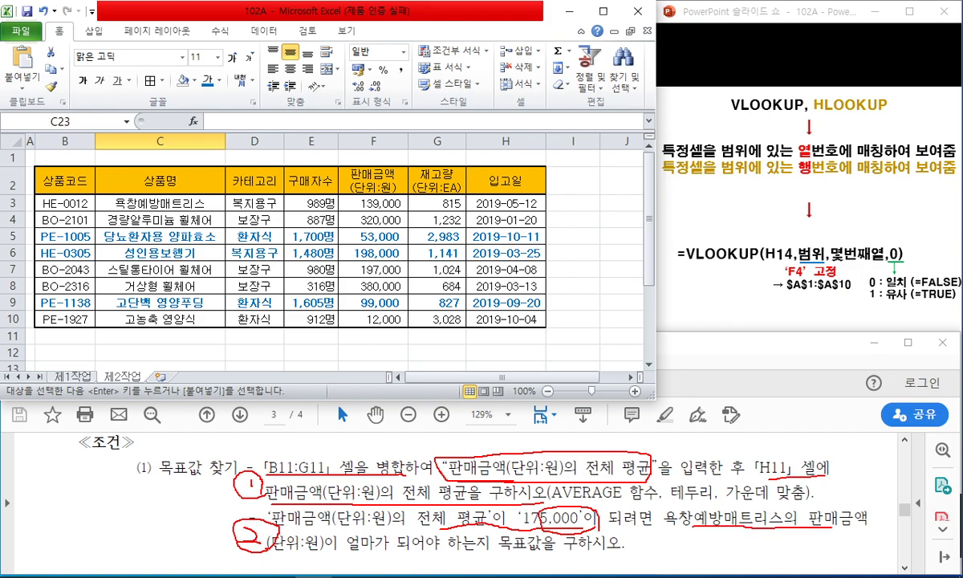
left_click_drag(371, 555, 624, 552)
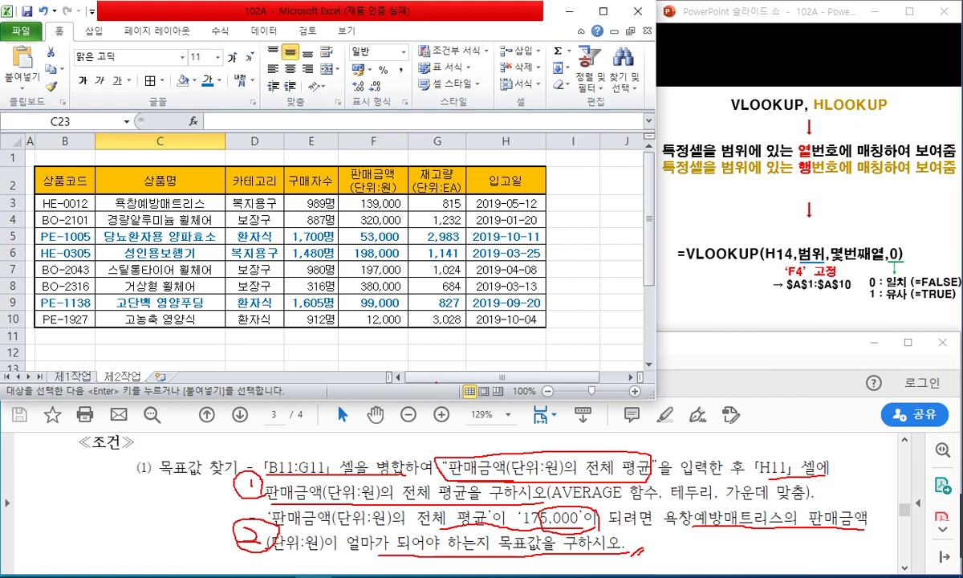
key("Escape")
Merge and center the cells B11:G11 below the table on the 제2작업 sheet
left_click(50, 338)
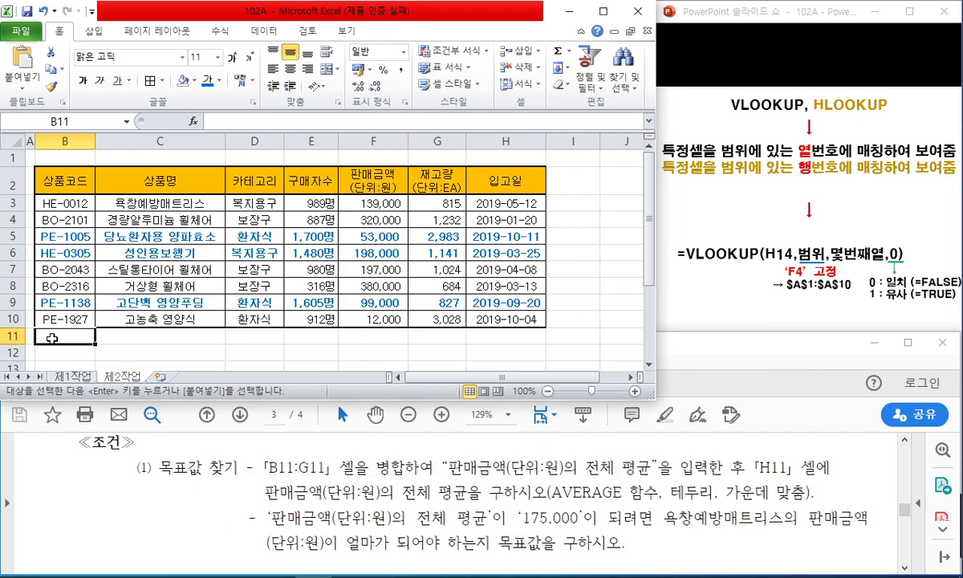
left_click_drag(53, 338, 417, 335)
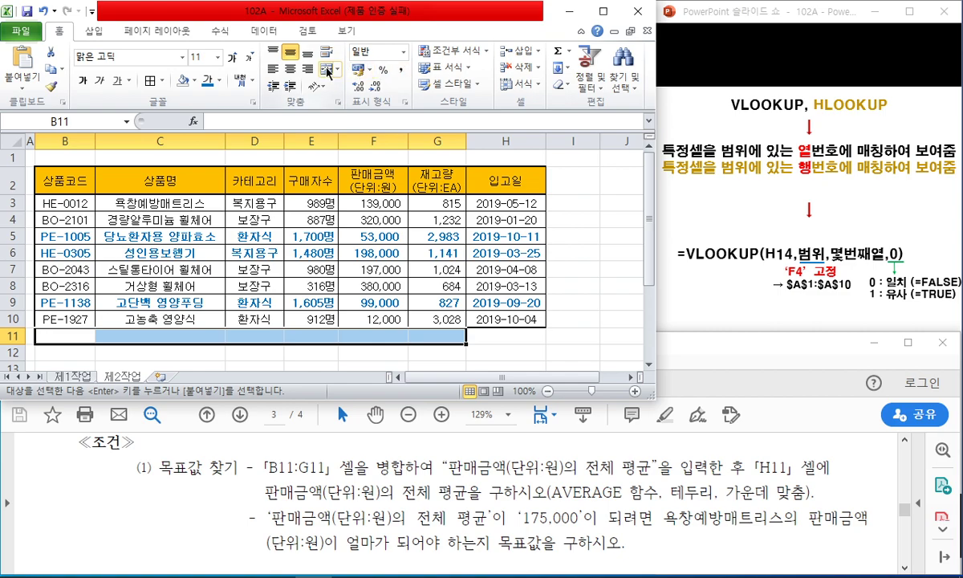
mouse_move(657, 203)
left_mouse_down()
mouse_move(962, 203)
mouse_move(606, 210)
mouse_move(654, 211)
left_mouse_up()
left_click(395, 80)
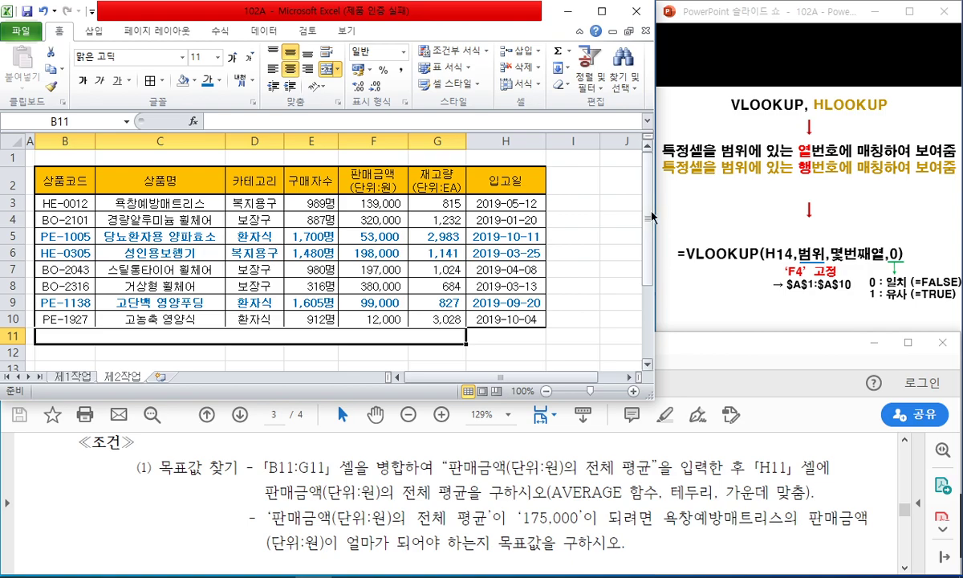
Enter the label 판매금액(단위:원)의 전체 평균 in the merged cell B11:G11
type("판ㅁ매금액(")
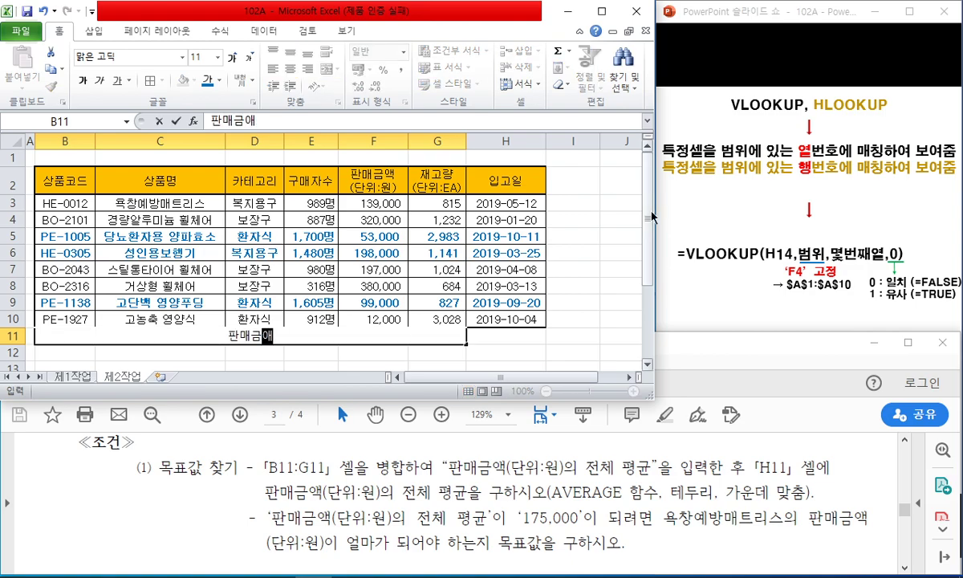
type("단위:")
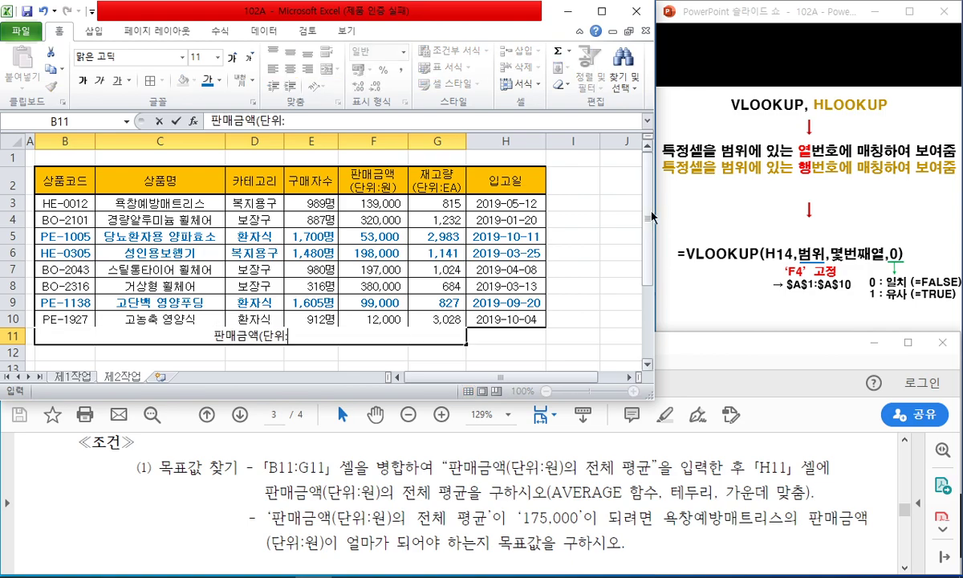
type("원)의 전체 평균")
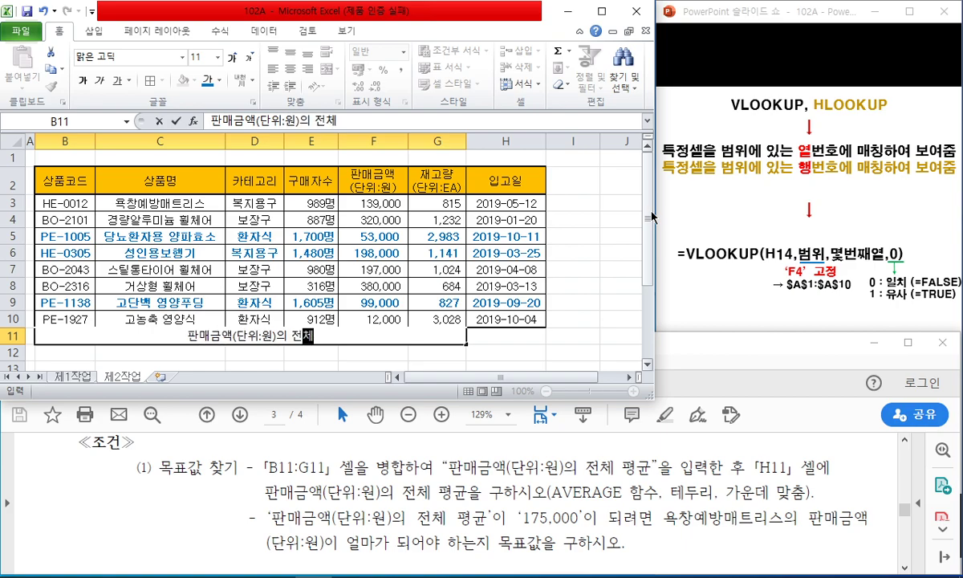
key("Tab")
Set the font of the merged label cell B11:G11 to 굴림
left_click(217, 346)
left_click(216, 331)
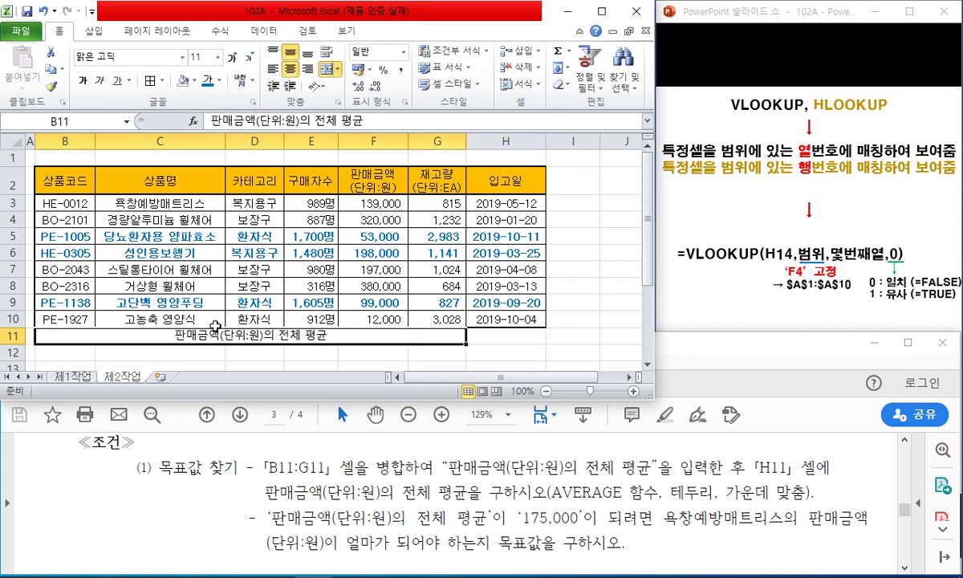
left_click(180, 58)
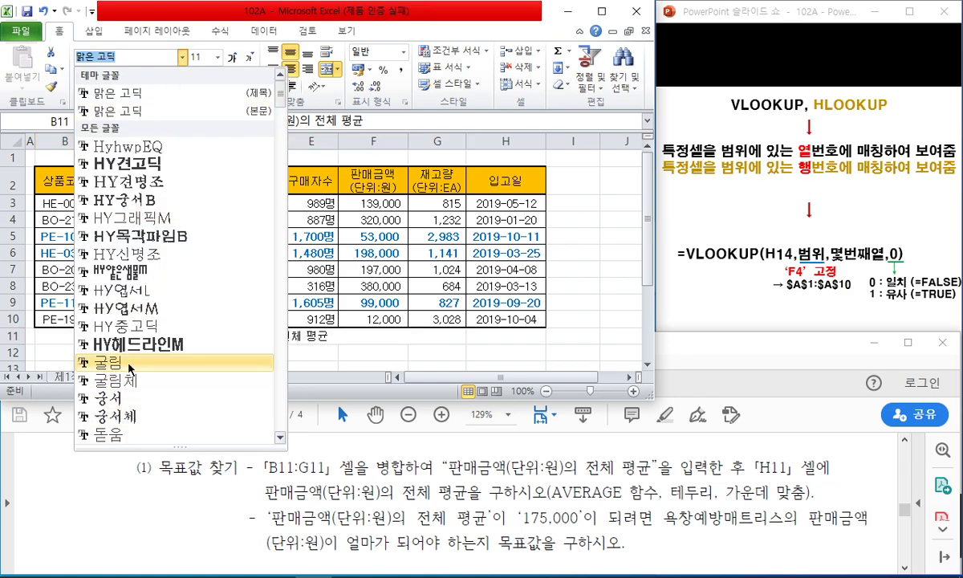
Apply all borders to the row cells B11:H11
left_click(438, 340)
key("Tab")
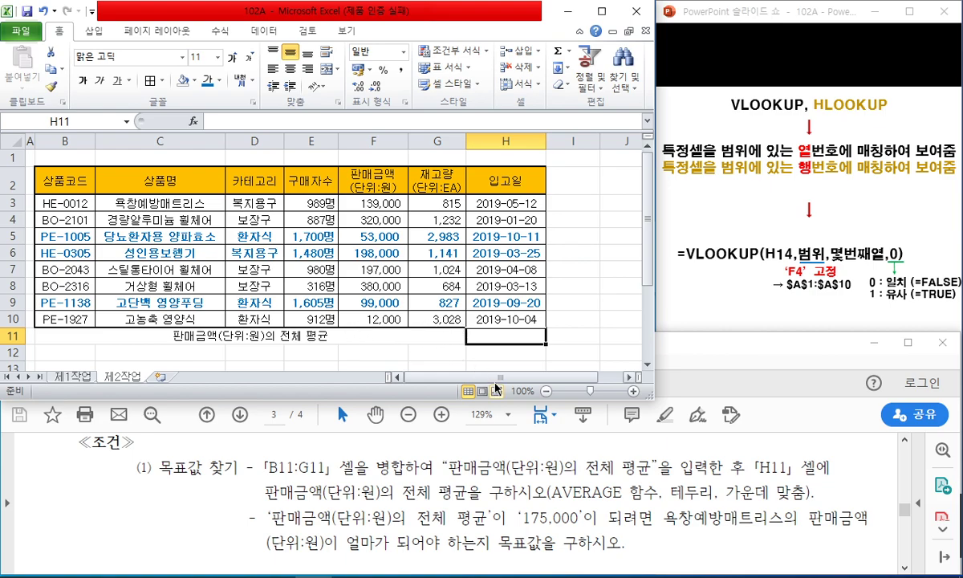
left_click_drag(489, 337, 434, 337)
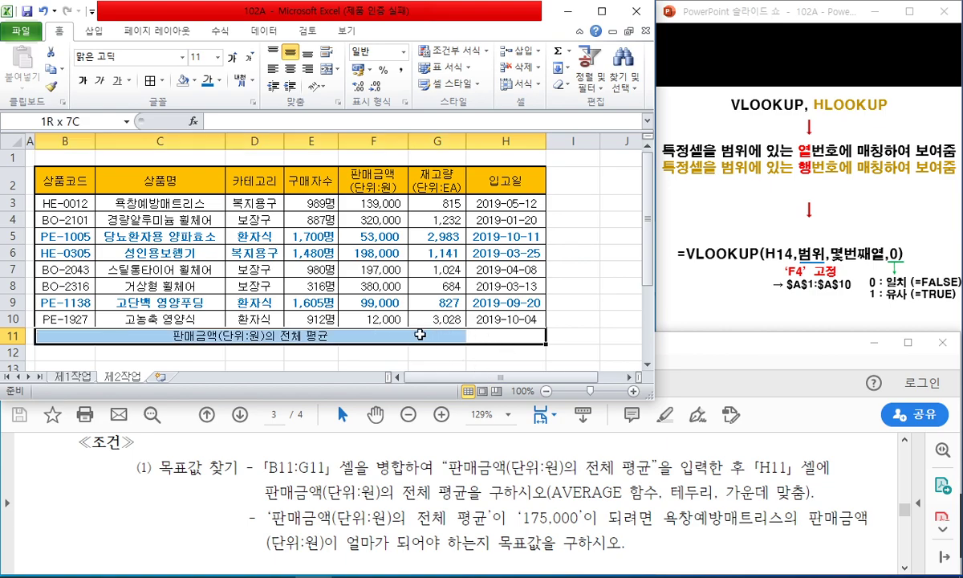
left_click(150, 80)
left_click(161, 236)
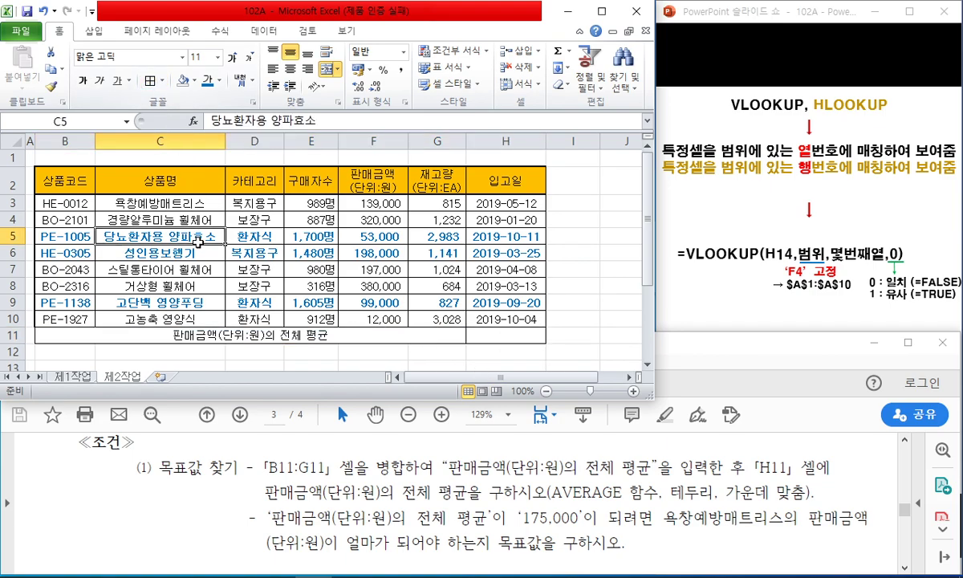
Calculate the overall average of 판매금액 in H11 with =average(F3:F10)
left_click(522, 332)
type("=")
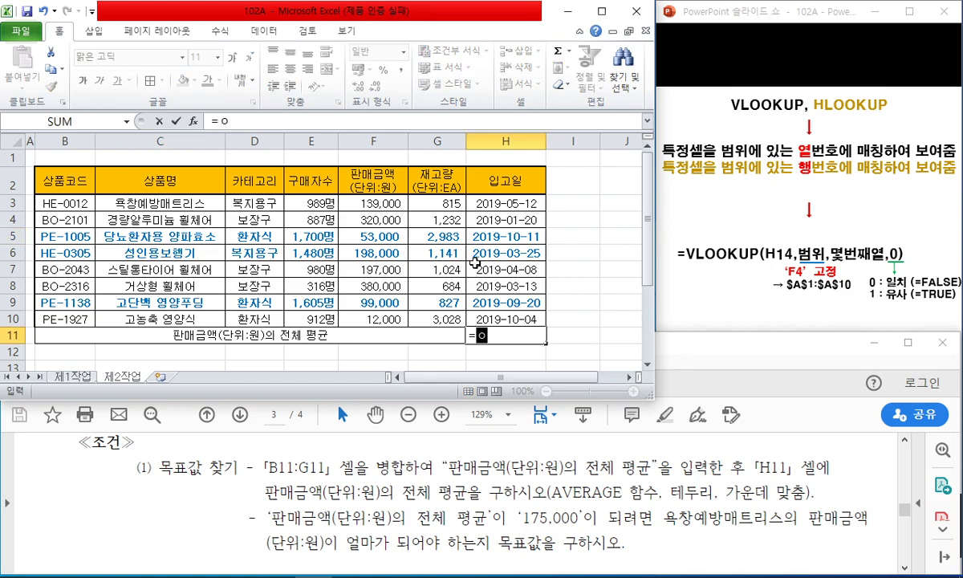
type("average(")
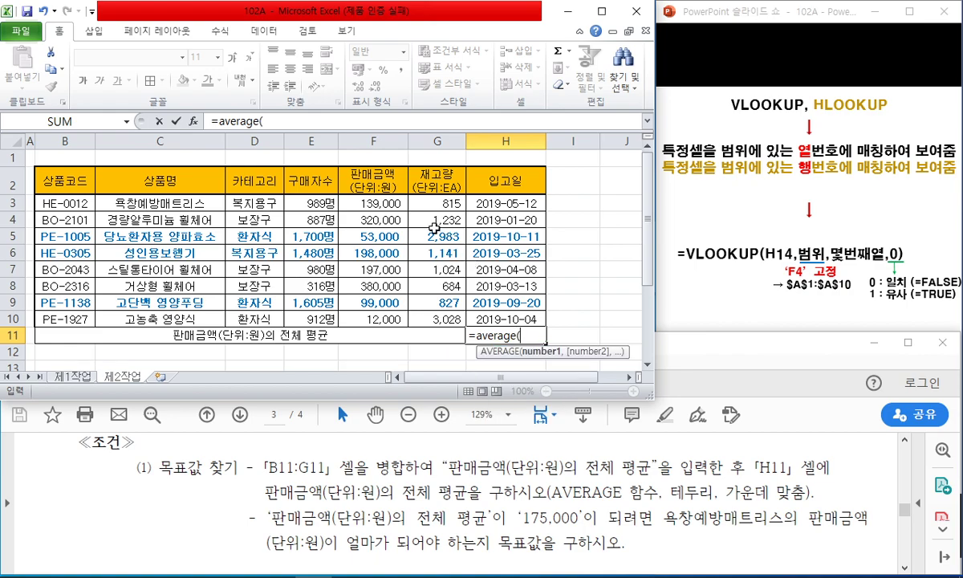
left_click_drag(373, 202, 386, 311)
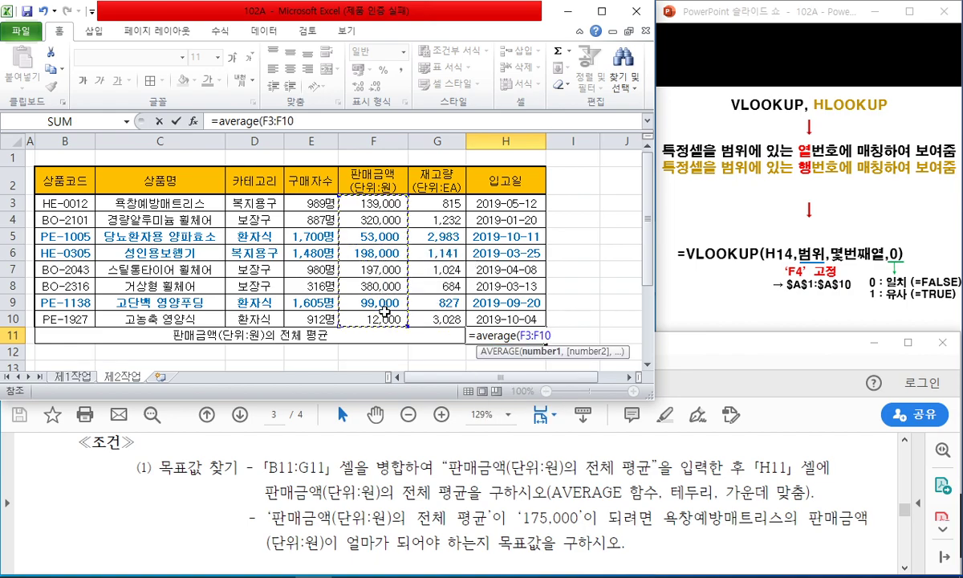
key("Return")
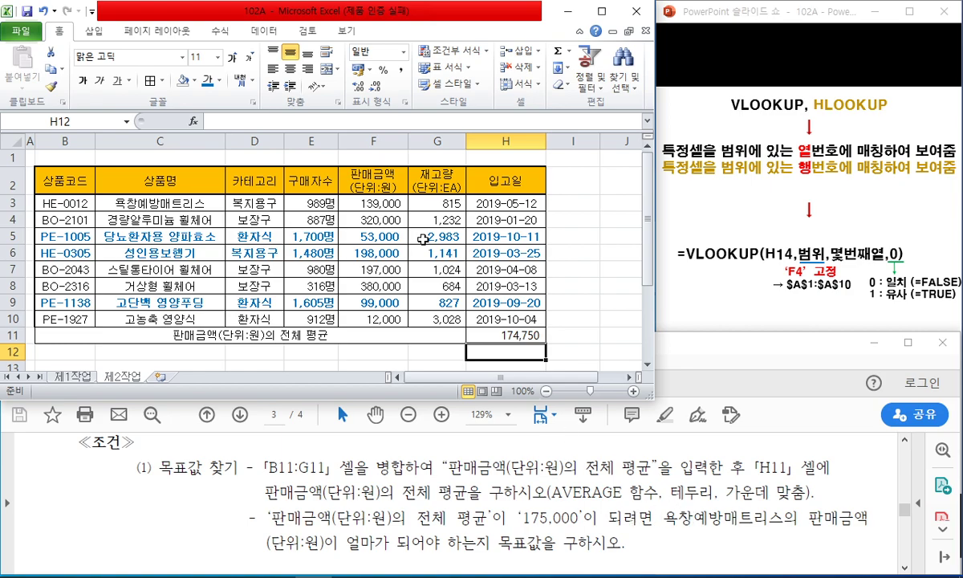
Fill F3, the 판매금액 cell of 욕창예방매트리스, with yellow to mark it as the goal-seek changing cell
left_click_drag(160, 203, 374, 203)
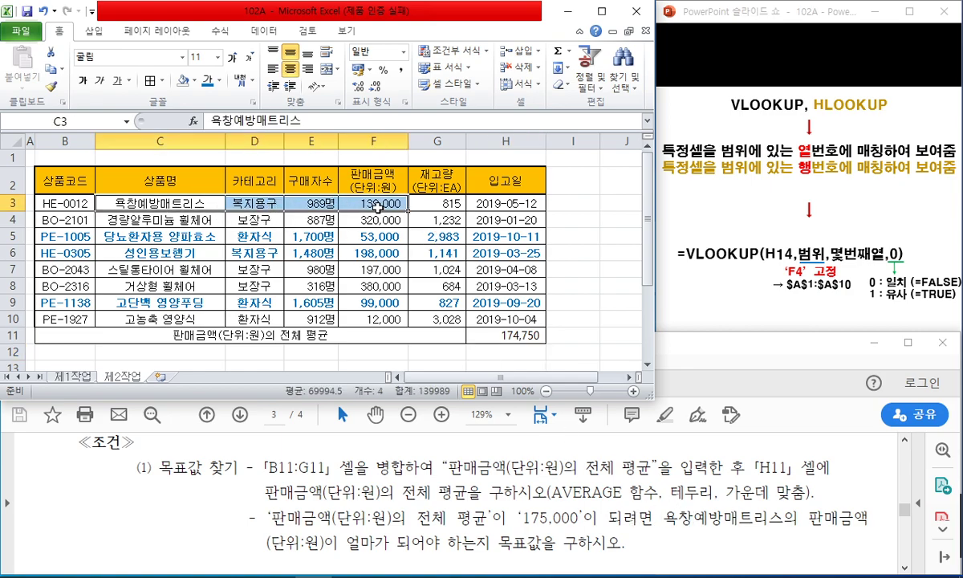
left_click(373, 203)
left_click(194, 80)
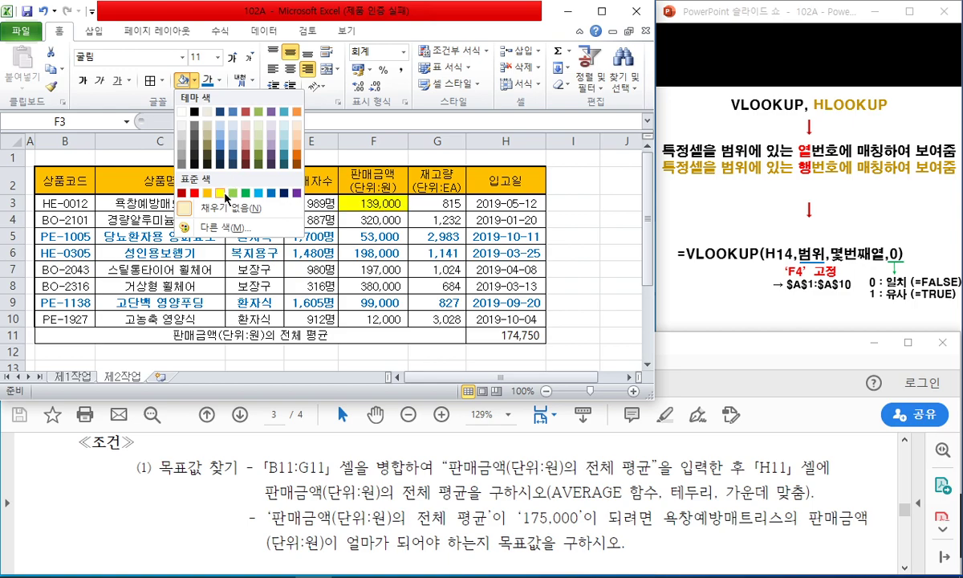
left_click(220, 193)
left_click(573, 287)
Select the average in H11, widen the Excel window to the full screen width, and bring up the data analysis commands for goal seek
left_click(521, 334)
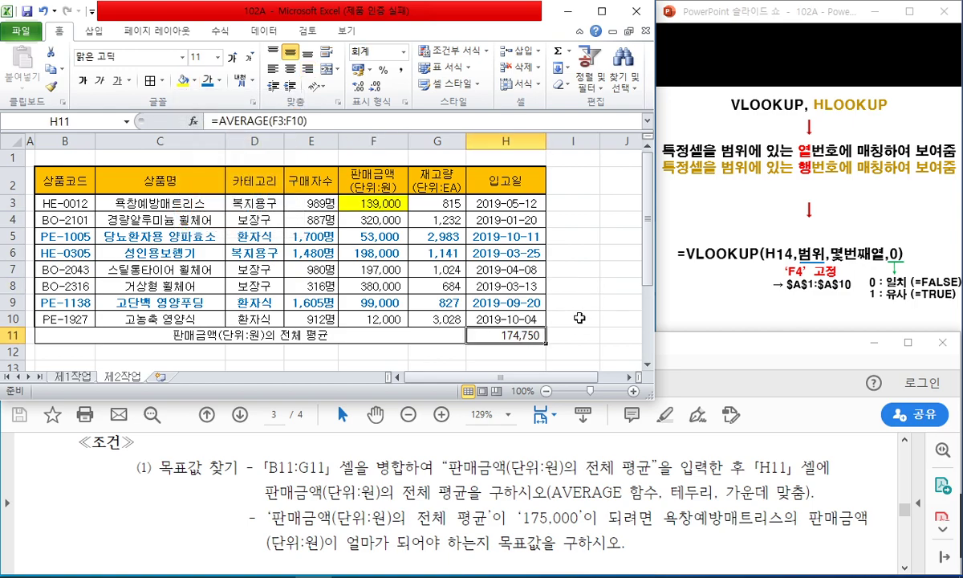
left_click_drag(654, 243, 960, 244)
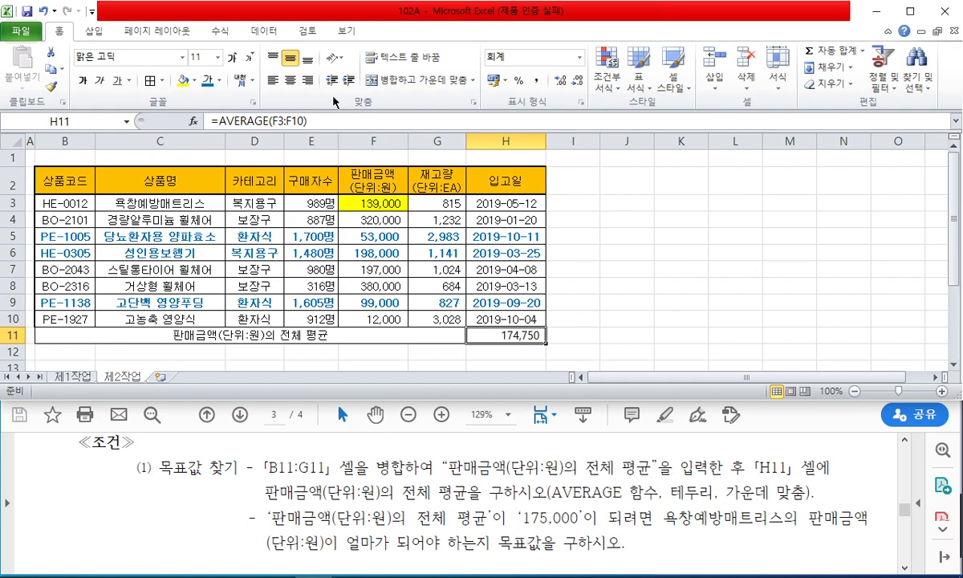
left_click(267, 33)
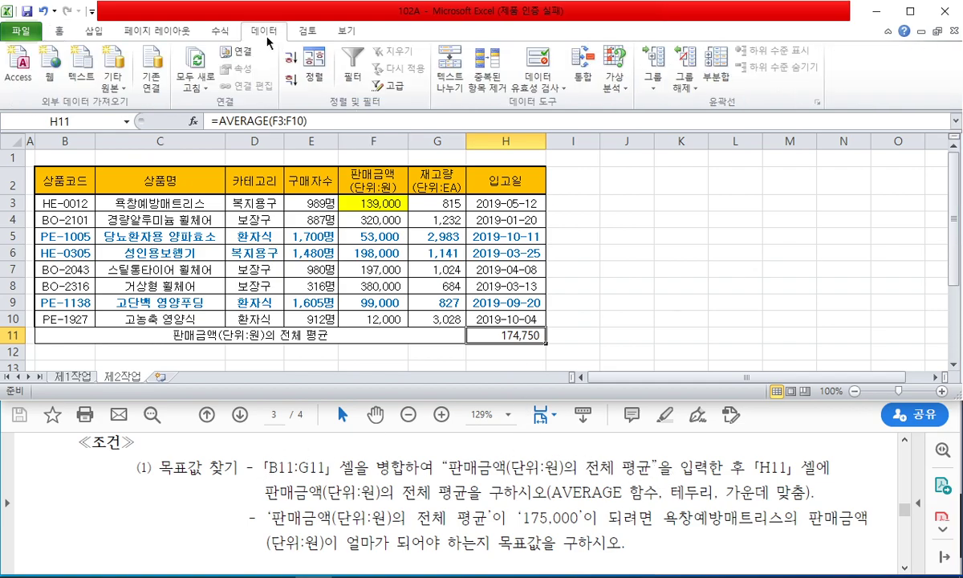
Run Goal Seek so the average in H11 reaches 175000 by changing cell F3, and keep the solution
left_click(615, 80)
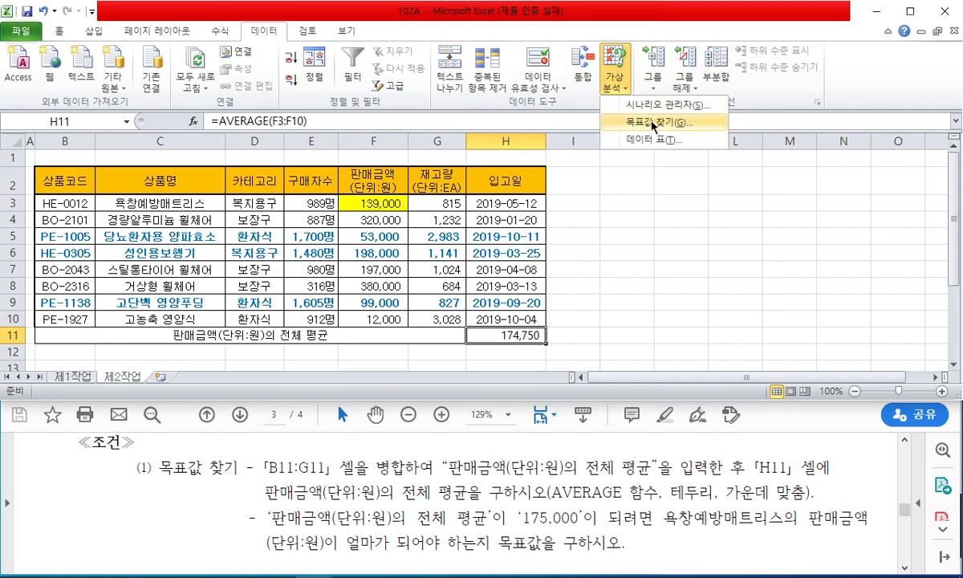
left_click(653, 125)
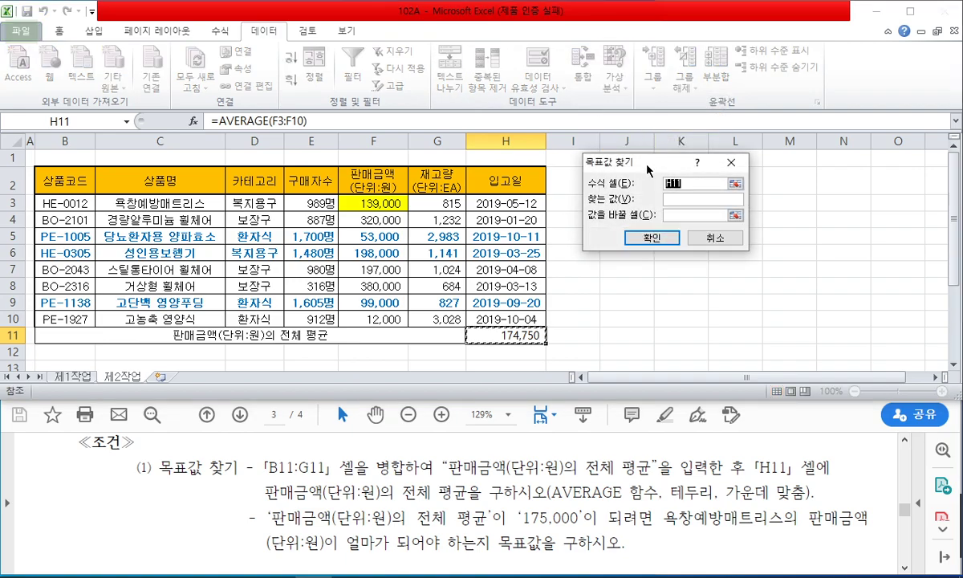
left_click_drag(673, 174, 680, 178)
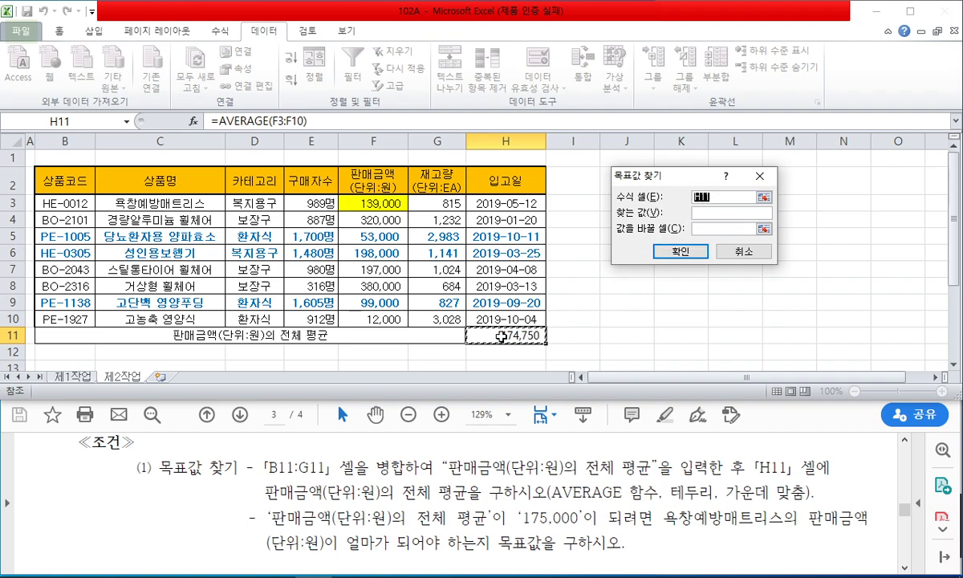
left_click(716, 211)
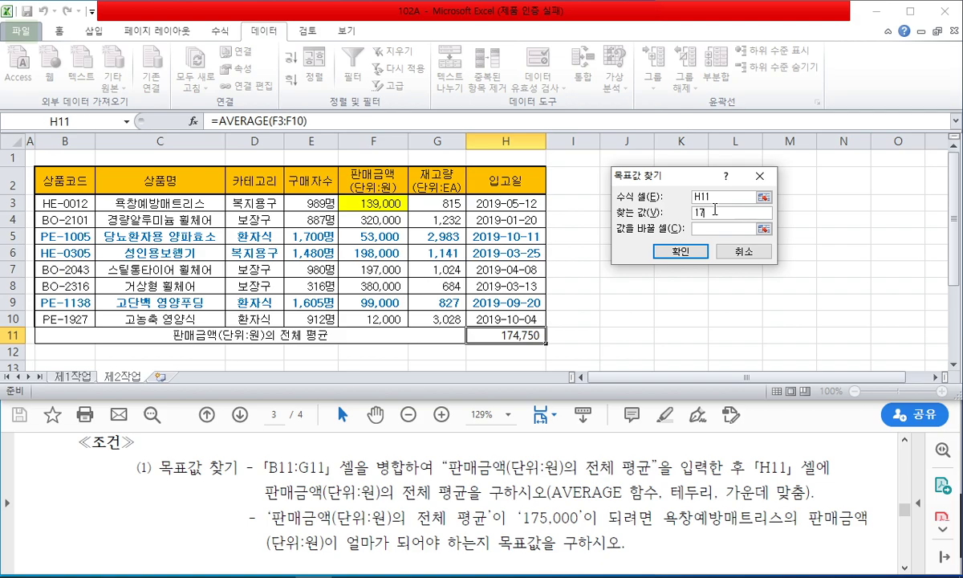
left_click(714, 228)
left_click(376, 204)
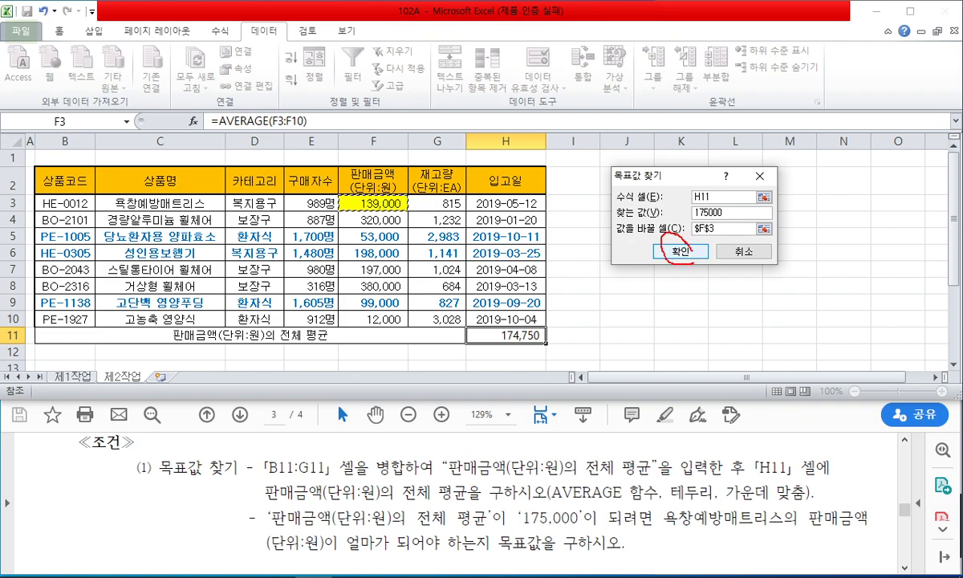
mouse_move(533, 346)
left_mouse_down()
mouse_move(499, 331)
mouse_move(571, 330)
left_mouse_up()
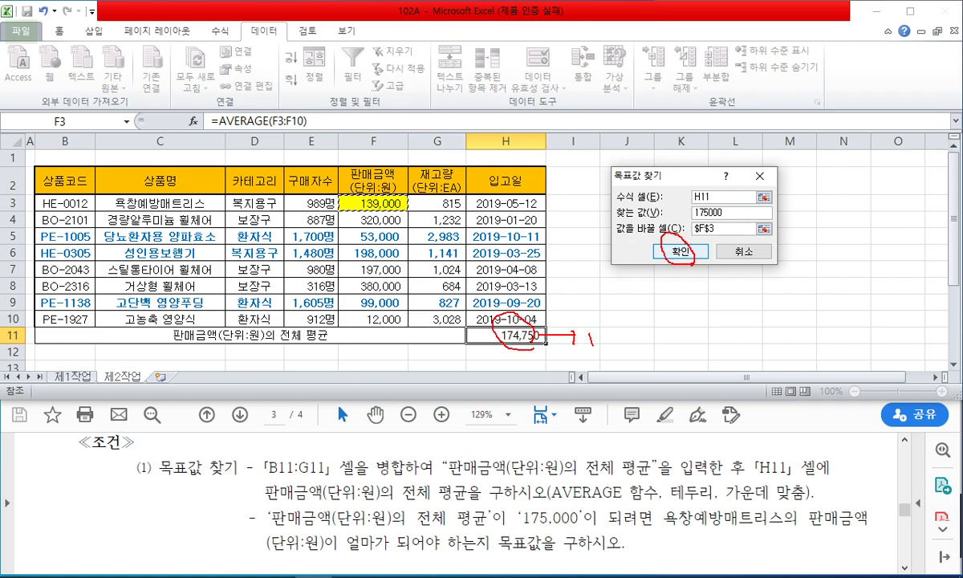
mouse_move(603, 359)
left_mouse_down()
mouse_move(612, 337)
mouse_move(703, 345)
left_mouse_up()
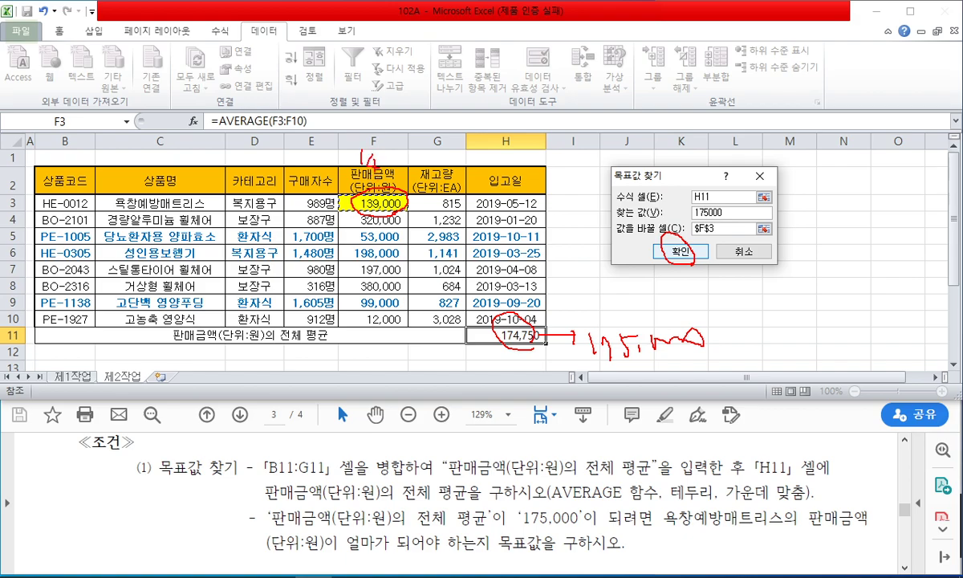
left_click_drag(391, 165, 438, 164)
key("Escape")
left_click(683, 253)
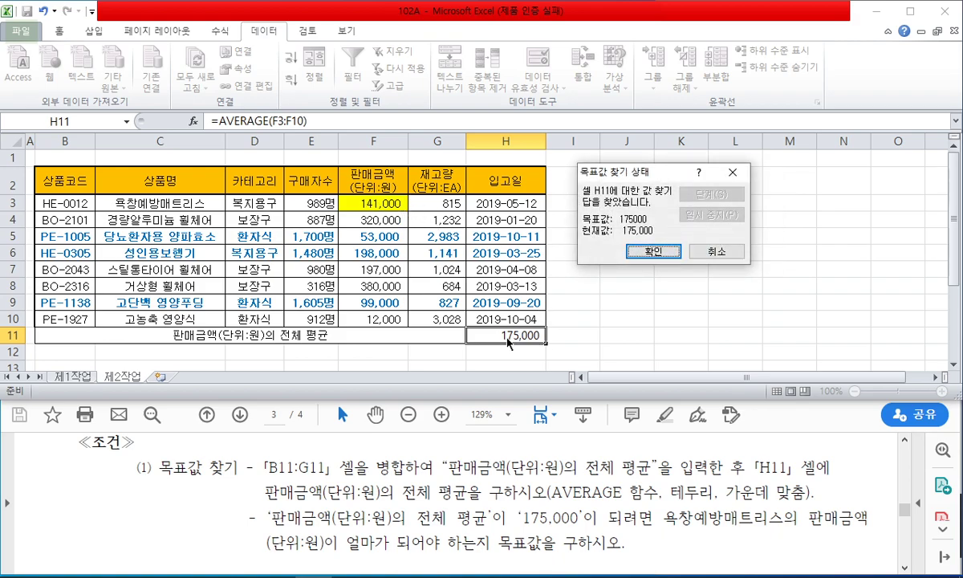
left_click(654, 251)
Remove the yellow fill from the 욕창예방매트리스 sales amount in F3
left_click(371, 200)
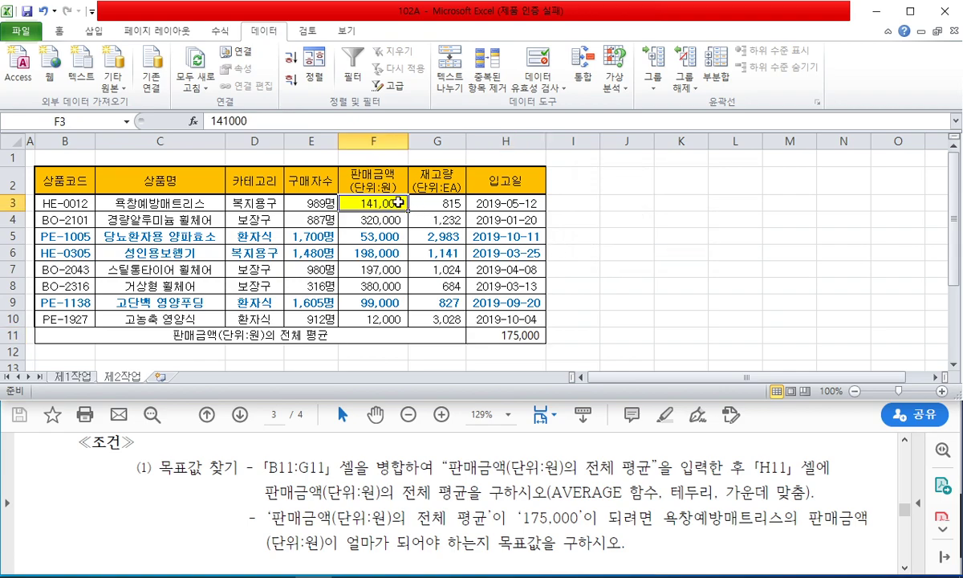
left_click(59, 30)
left_click(195, 81)
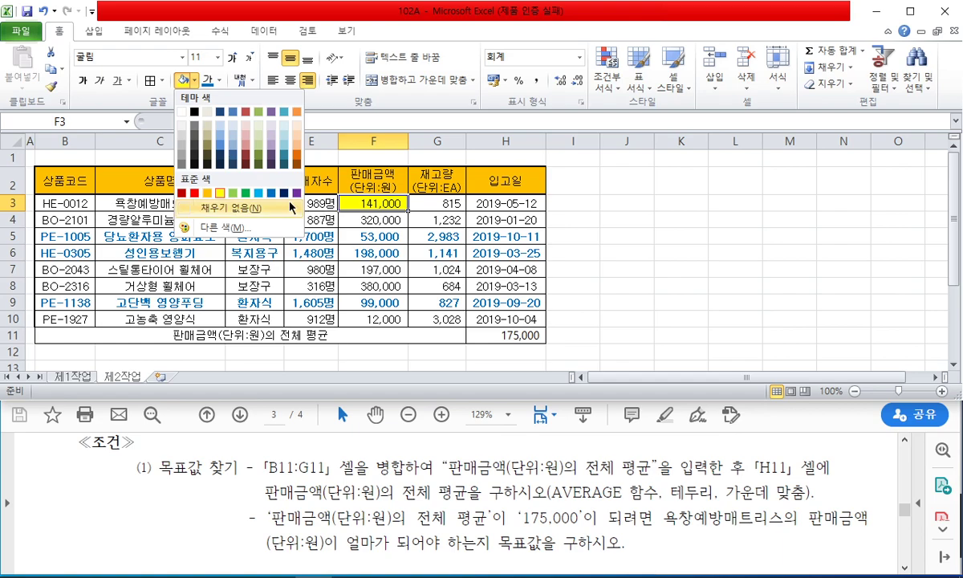
left_click(249, 206)
key("Down")
key("Up")
left_click(662, 299)
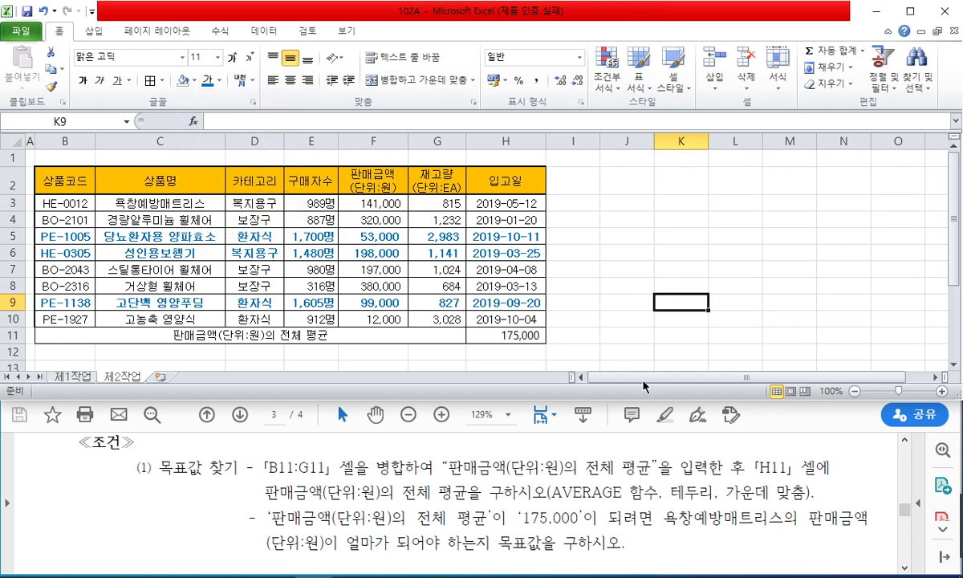
Read the 고급필터 instructions in item (2) of the exam PDF
left_click(598, 430)
scroll(634, 458, "down", 3)
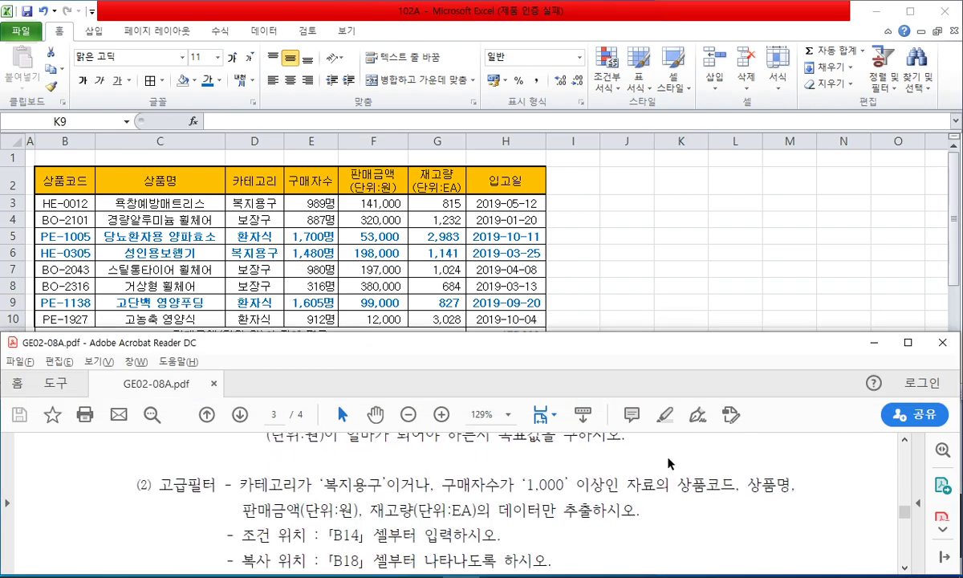
scroll(667, 458, "down", 1)
left_click(669, 291)
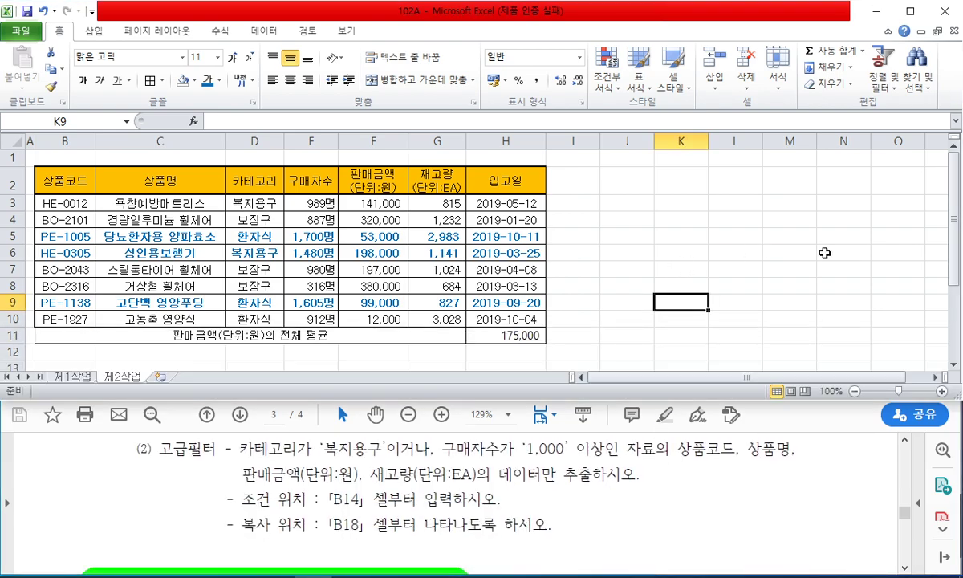
Narrow the Excel window, switch to the PowerPoint slide show, advance to the 고급필터 slide and shorten its window to show the PDF
left_click_drag(961, 248, 658, 249)
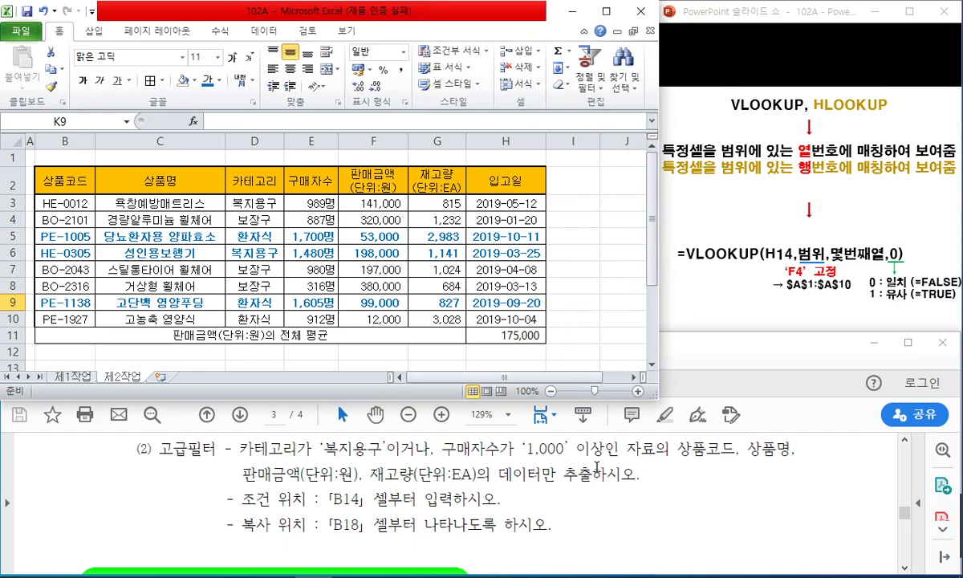
left_click(706, 314)
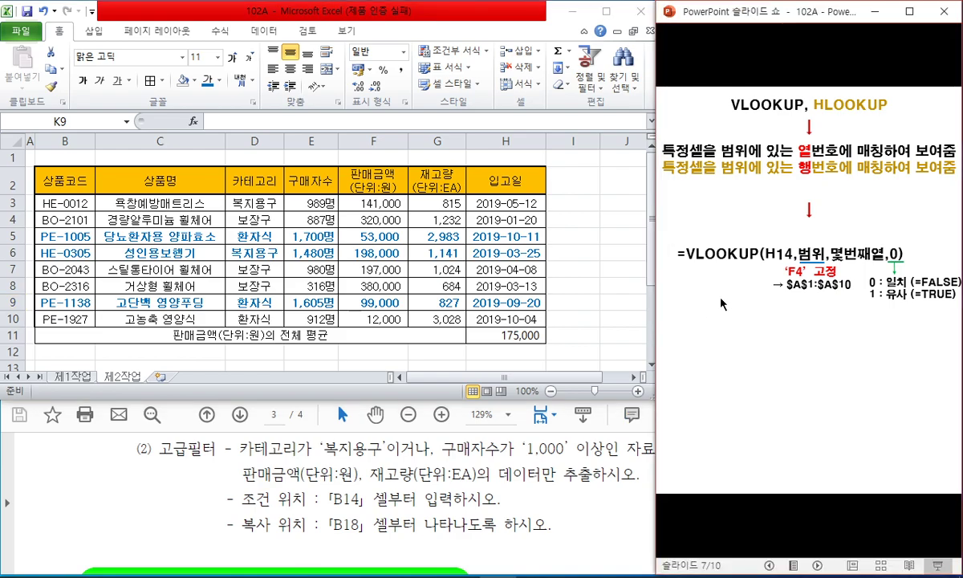
left_click(721, 303)
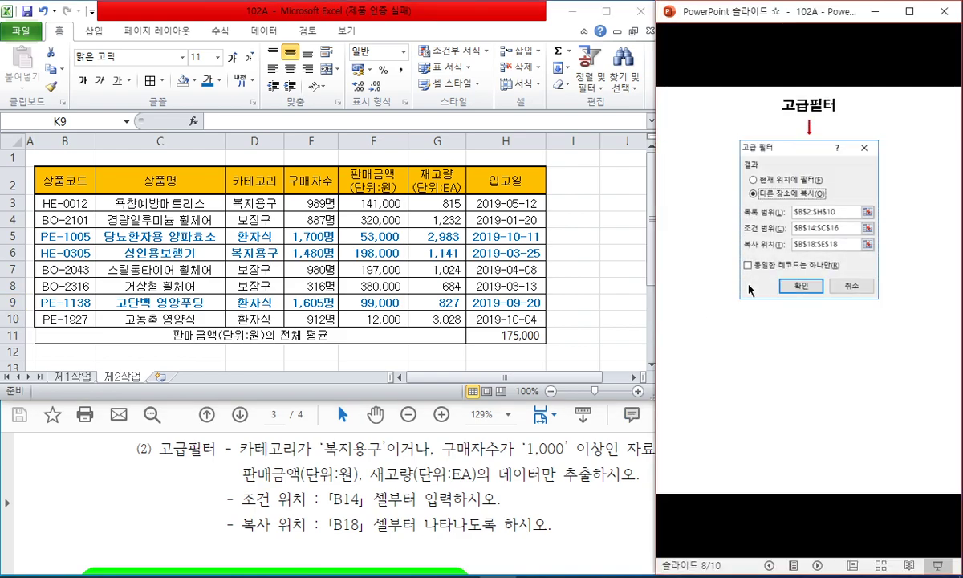
left_click_drag(760, 3, 826, 16)
left_click_drag(840, 394, 840, 438)
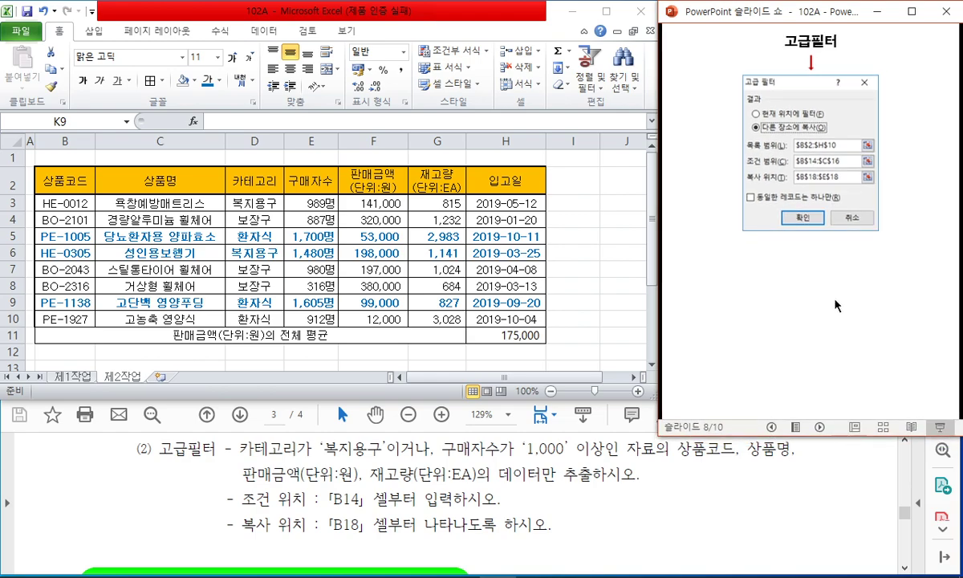
Examine the slide's Advanced Filter settings for copy-to-another-location, list, criteria and copy ranges, comparing the list range with B2:H10 in the table
left_click(815, 216)
left_click(255, 219)
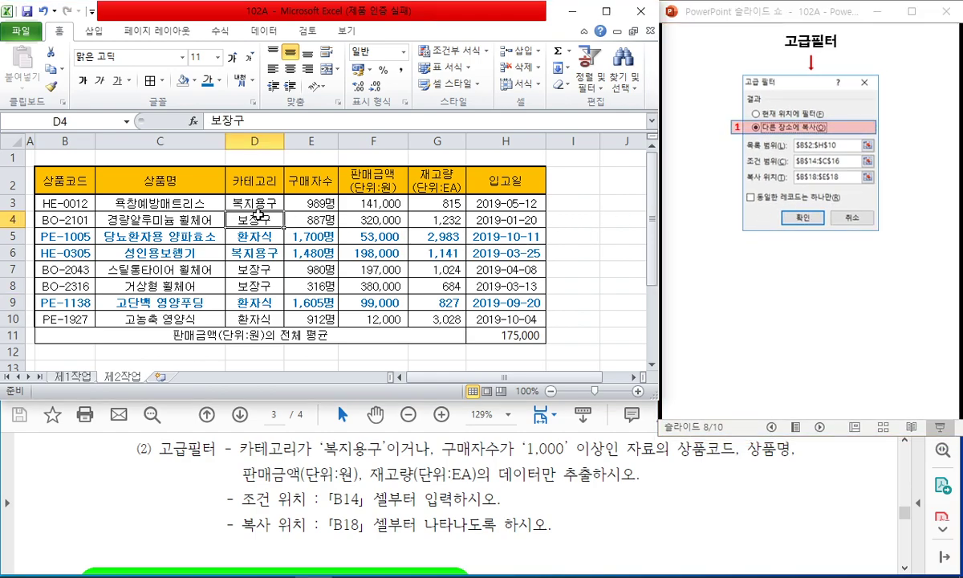
left_click_drag(69, 177, 513, 317)
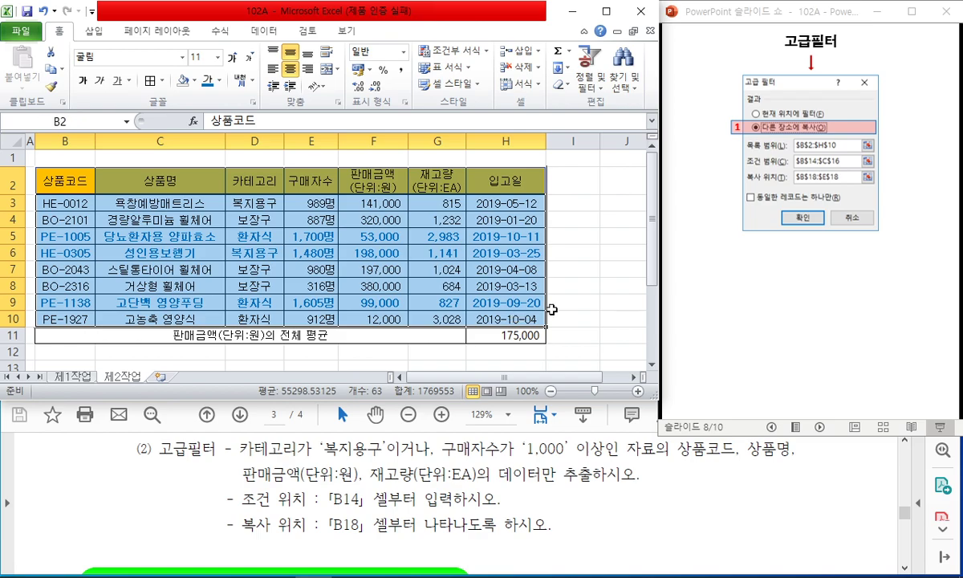
left_click(806, 140)
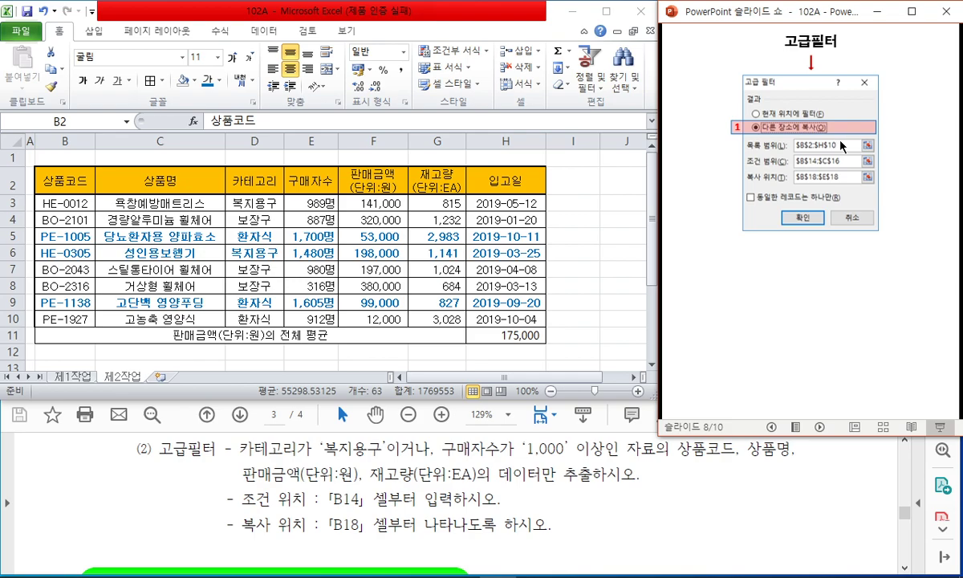
left_click(392, 192)
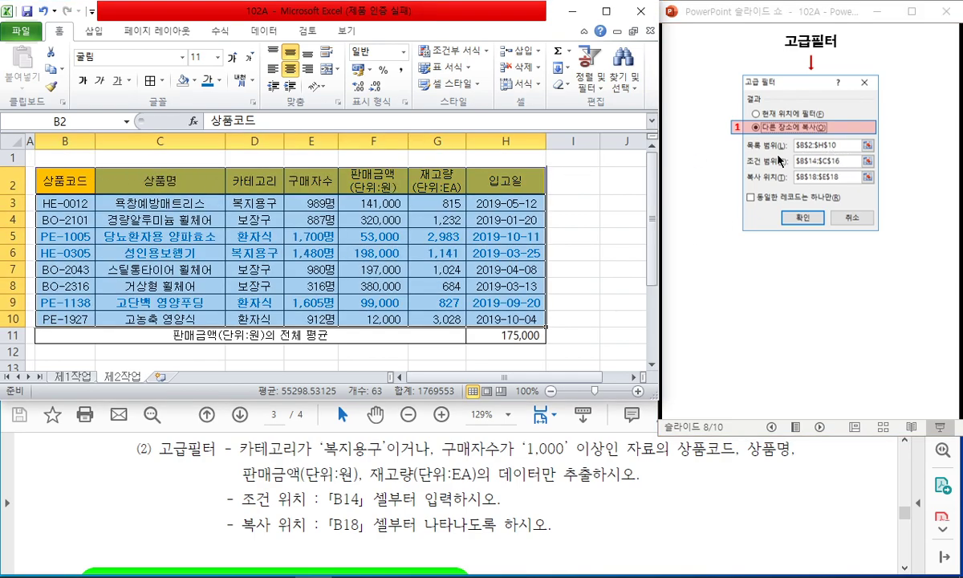
left_click_drag(751, 149, 834, 148)
mouse_move(460, 166)
left_mouse_down()
mouse_move(26, 227)
mouse_move(465, 172)
left_mouse_up()
key("Escape")
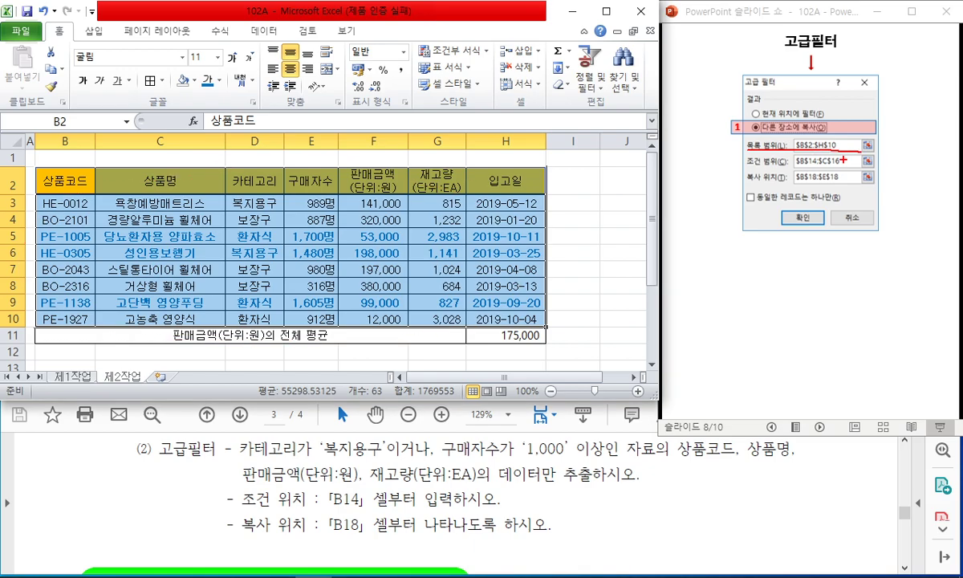
key("Return")
left_click(724, 141)
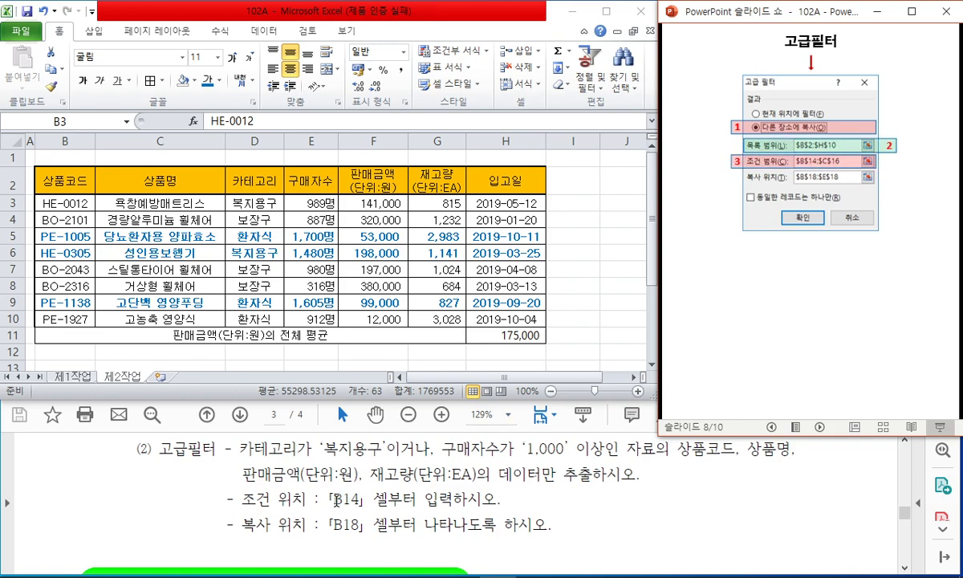
left_click(800, 177)
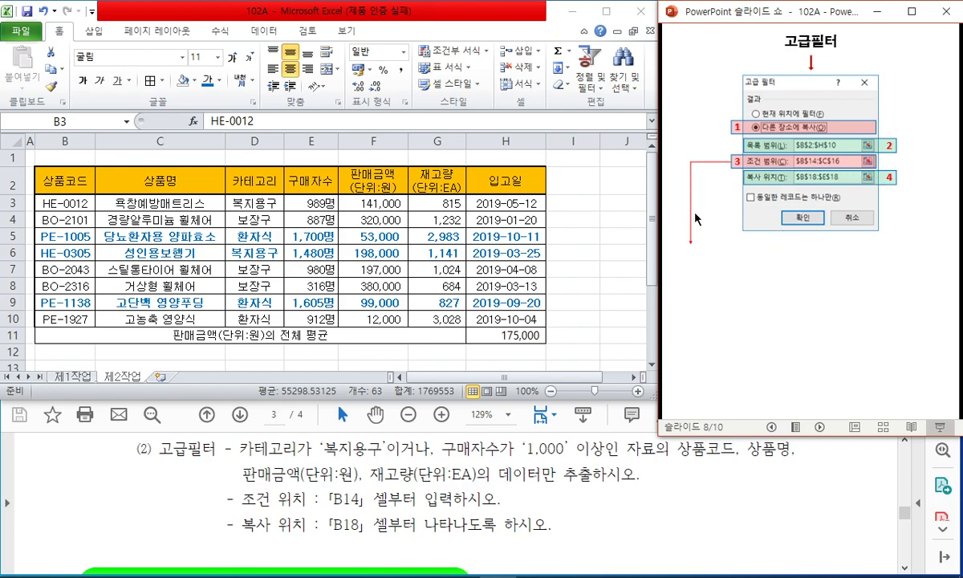
Reveal the slide's And and Or criteria examples and examine how their conditions are arranged in rows
left_click(846, 261)
left_click(881, 249)
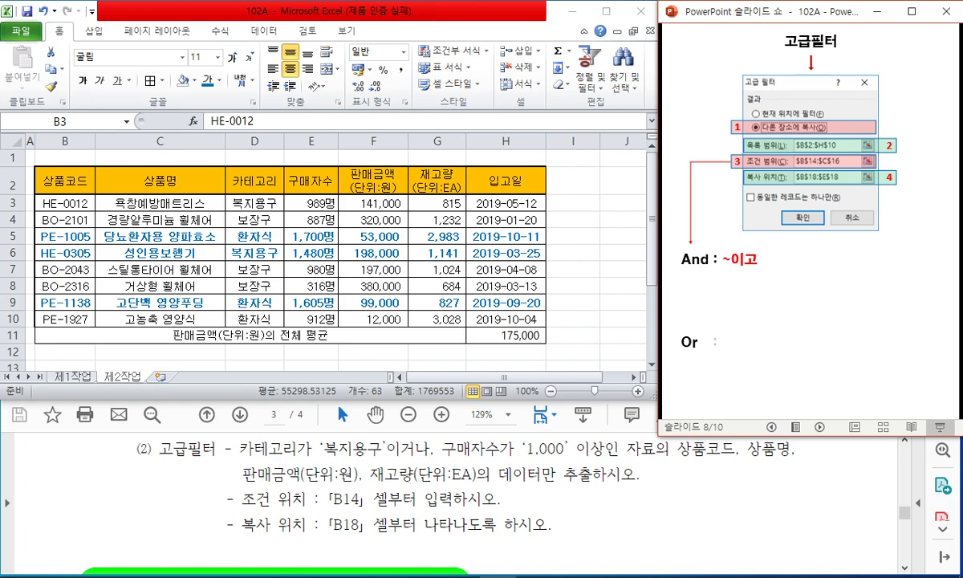
key("space")
key("space")
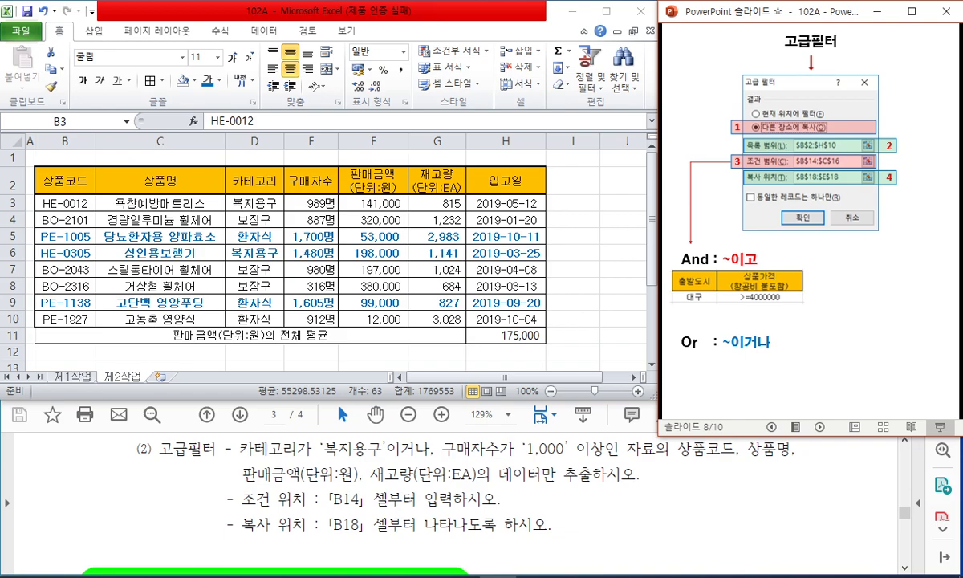
left_click(839, 303)
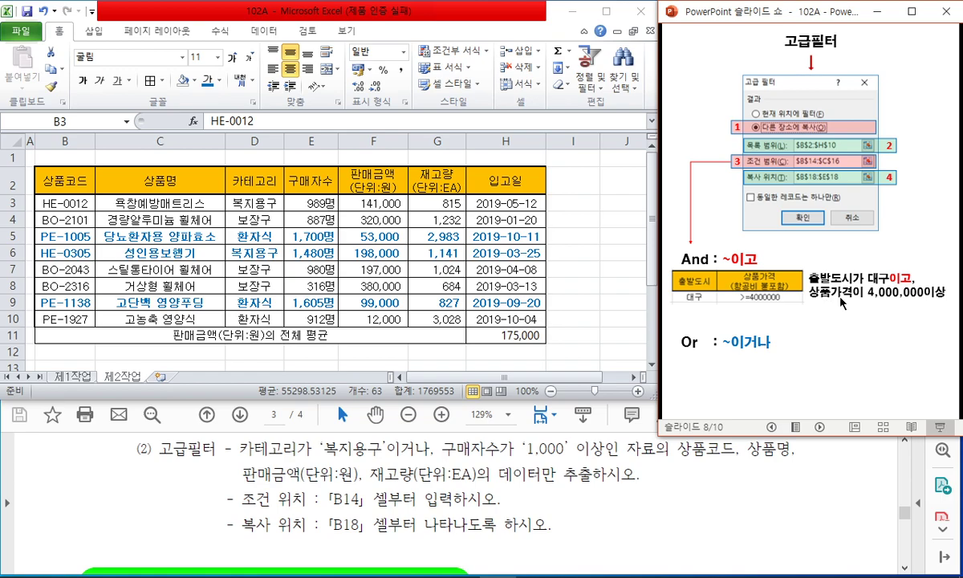
left_click(769, 333)
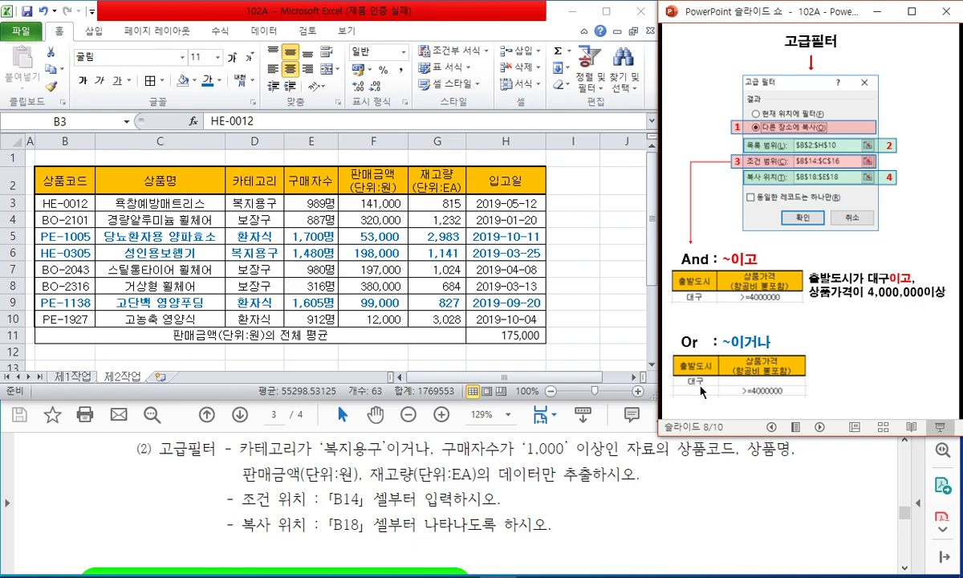
left_click(766, 386)
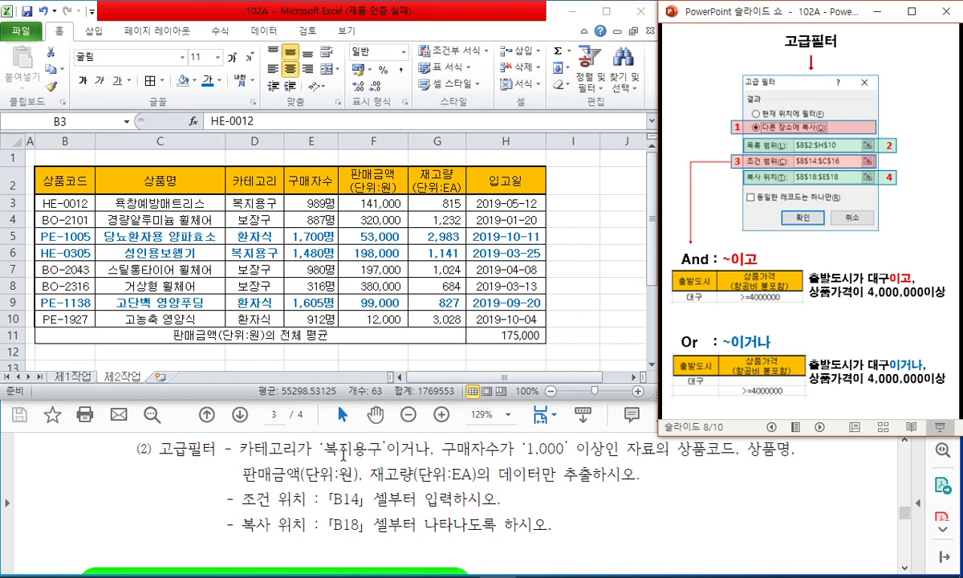
mouse_move(243, 460)
left_mouse_down()
mouse_move(432, 461)
mouse_move(404, 434)
left_mouse_up()
left_click_drag(696, 351, 707, 326)
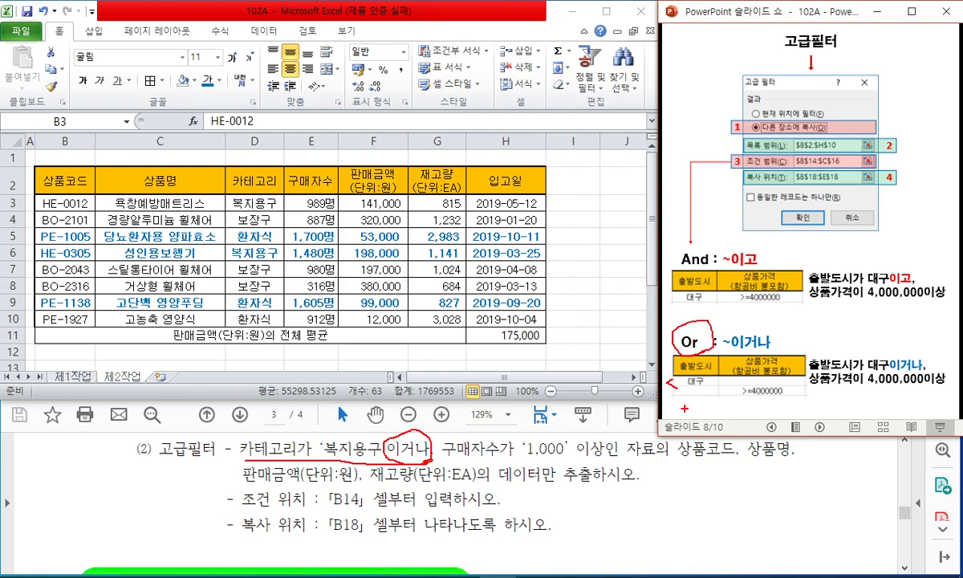
left_click_drag(444, 458, 546, 457)
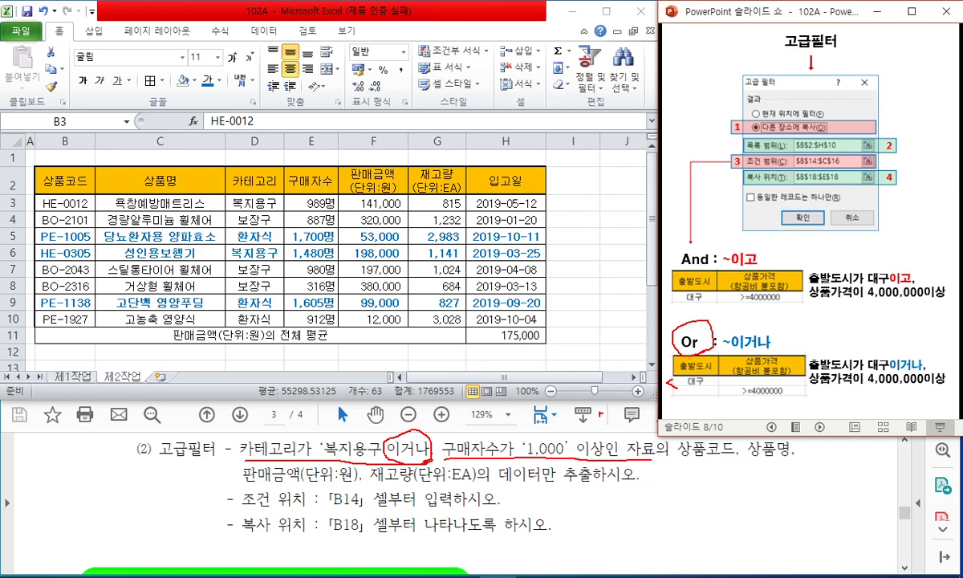
mouse_move(345, 484)
left_mouse_down()
mouse_move(316, 463)
mouse_move(337, 486)
left_mouse_up()
mouse_move(285, 425)
left_mouse_down()
mouse_move(229, 422)
mouse_move(286, 435)
left_mouse_up()
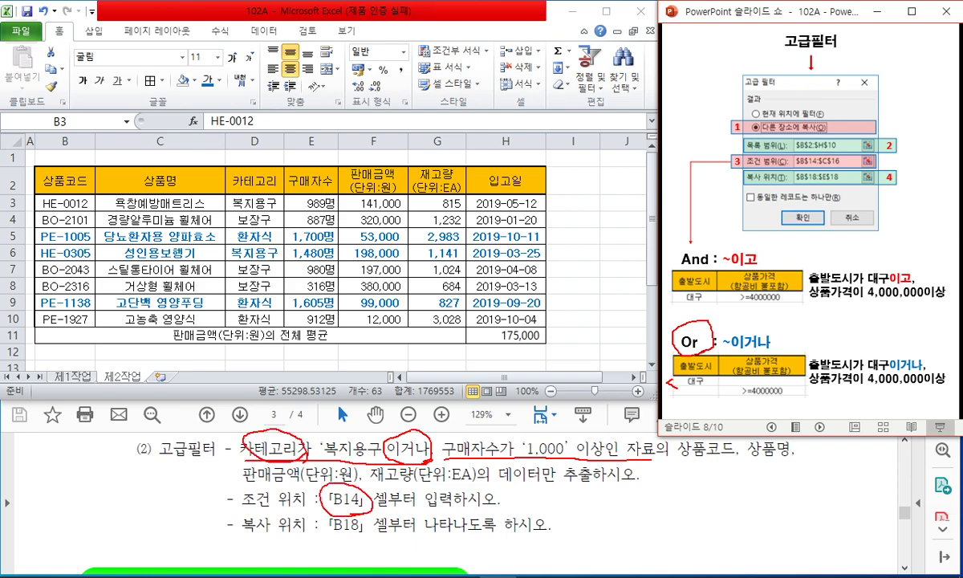
left_click_drag(496, 433, 501, 453)
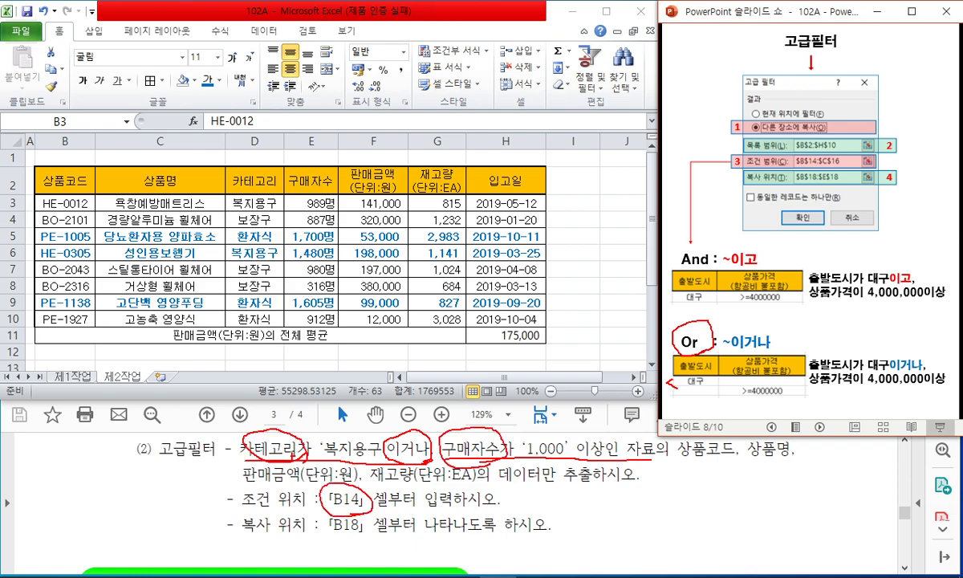
mouse_move(299, 461)
left_mouse_down()
mouse_move(245, 451)
mouse_move(303, 446)
left_mouse_up()
mouse_move(491, 439)
left_mouse_down()
mouse_move(443, 462)
mouse_move(481, 440)
left_mouse_up()
key("Escape")
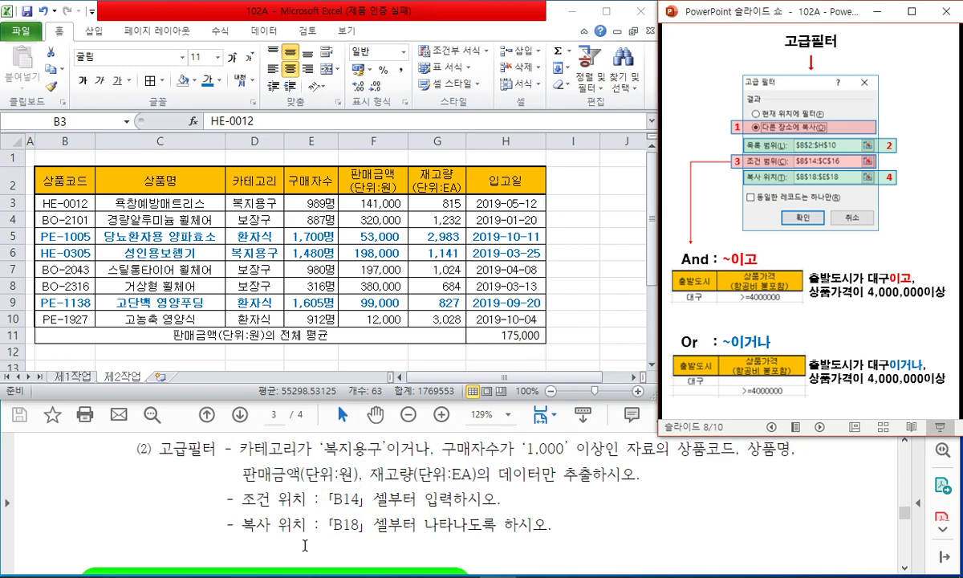
Copy the 카테고리 and 구매자수 headers from D2:E2 into the criteria area starting at B14
key("ctrl+a")
left_click_drag(252, 182, 308, 180)
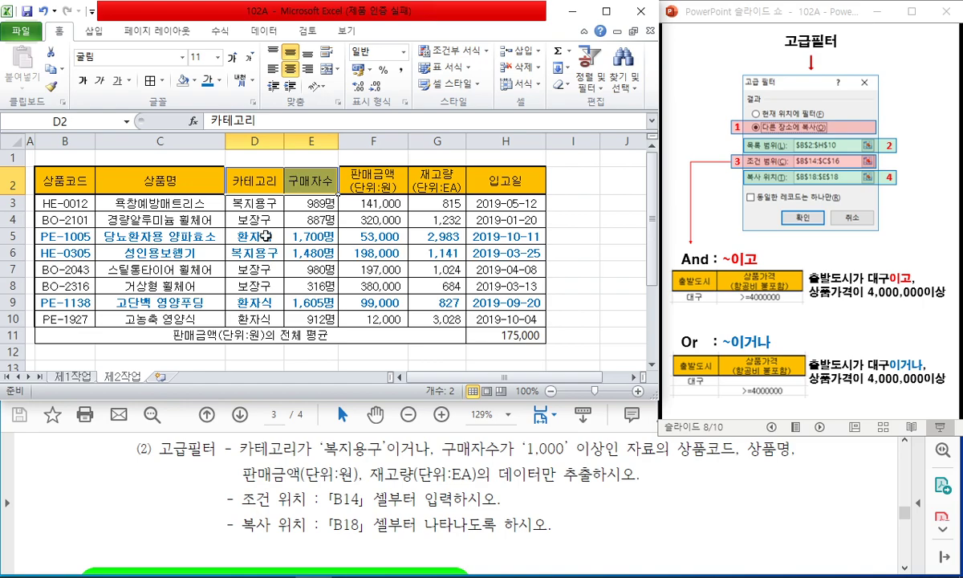
key("ctrl+c")
left_click(77, 335)
scroll(75, 342, "down", 1)
left_click(65, 323)
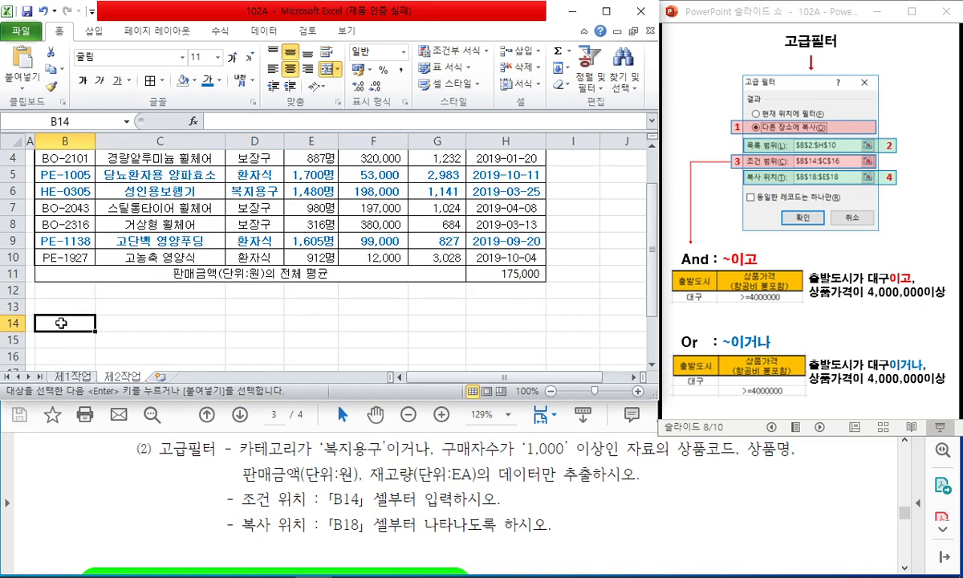
key("ctrl+v")
key("Return")
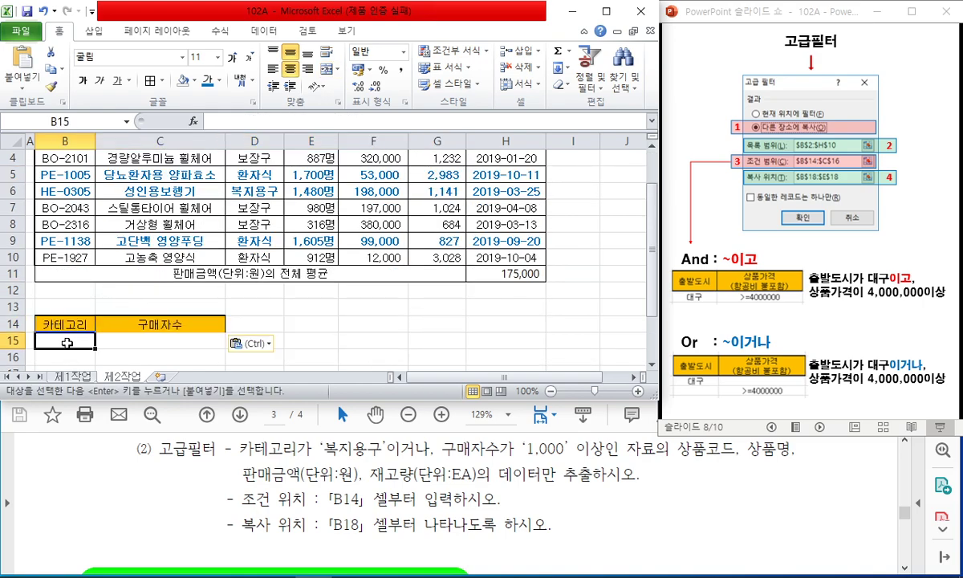
Enter the OR criteria: 복지용구 in B15 under 카테고리 and >=1000 in C16 under 구매자수
type("복징")
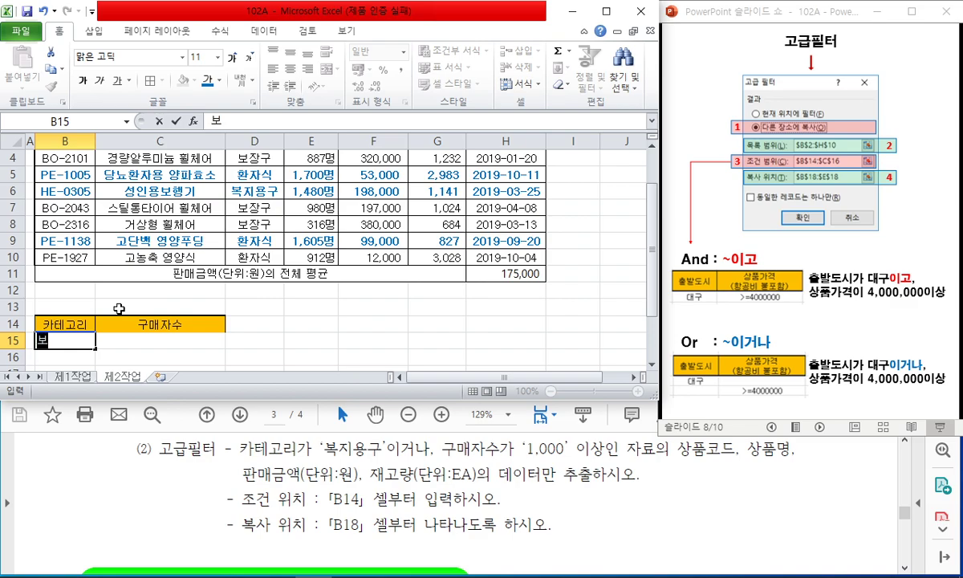
type("용구")
key("Return")
key("Right")
type(">=1000")
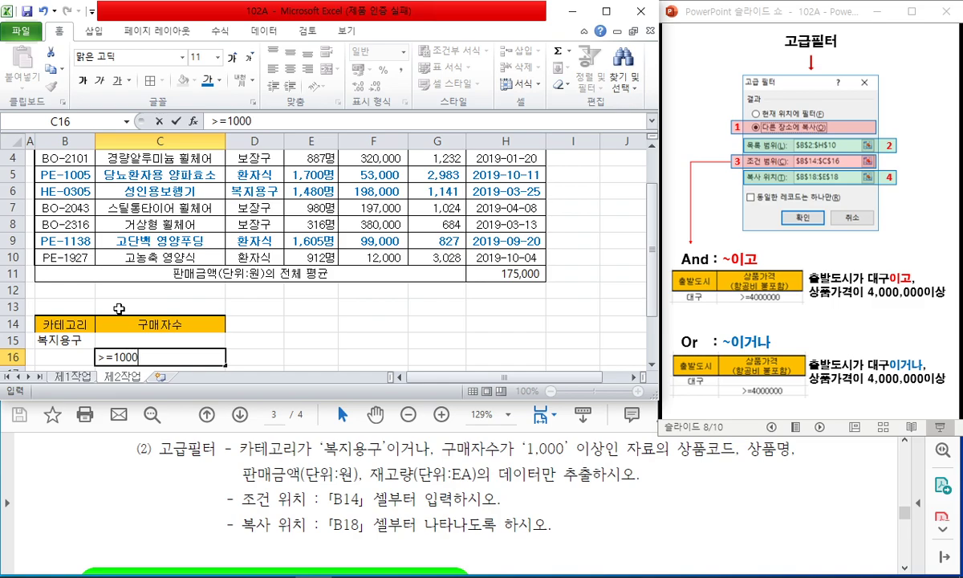
key("Return")
Set the font of the whole 제2작업 sheet to 굴림
left_click(192, 289)
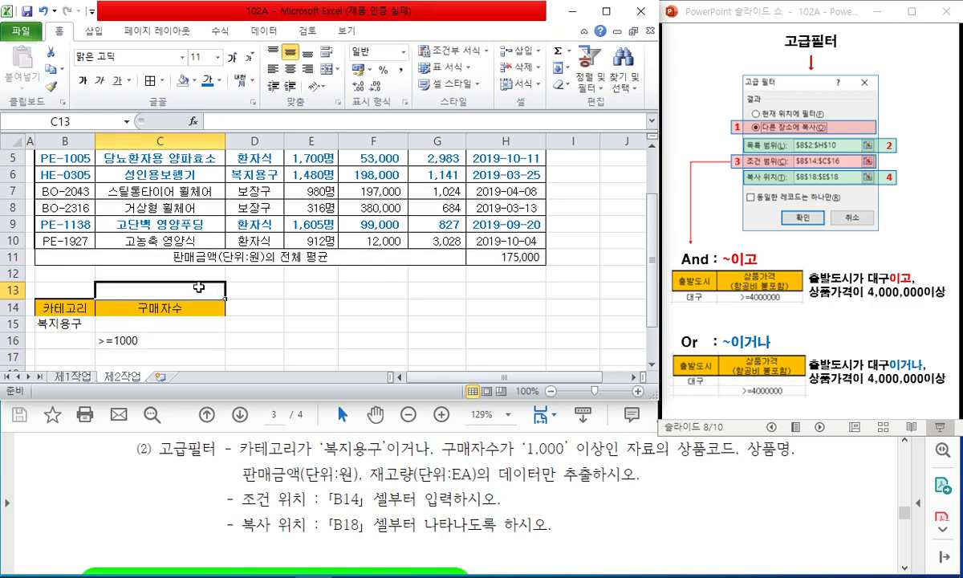
left_click(13, 140)
left_click(183, 57)
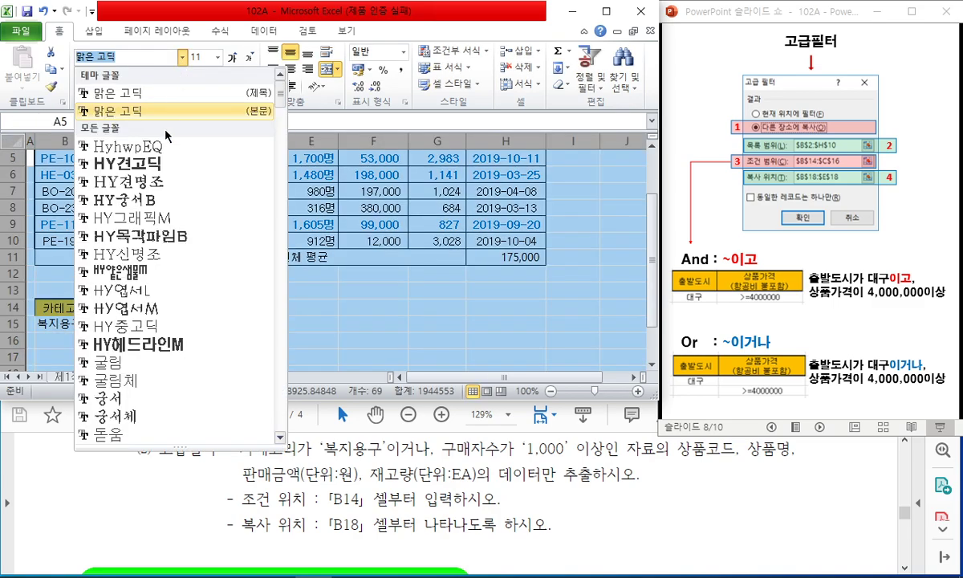
left_click(134, 368)
left_click(186, 306)
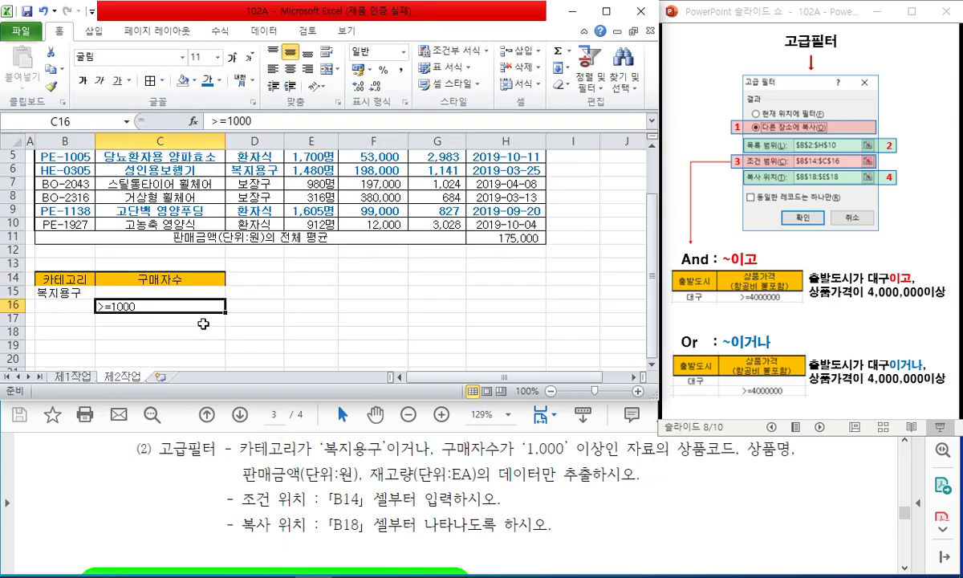
Check the exam PDF for the fields to extract, marking 상품코드, 상품명, 판매금액 and 재고량
left_click(207, 327)
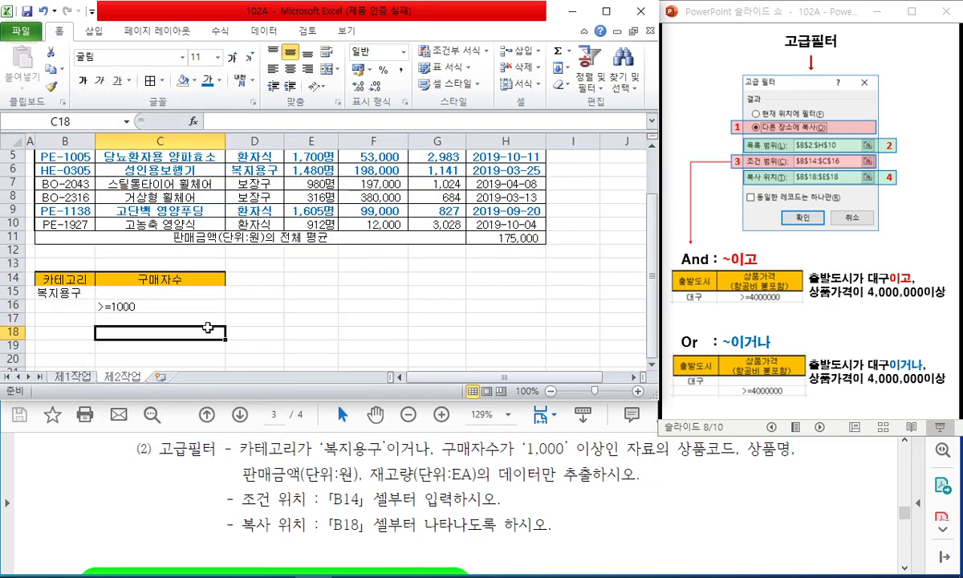
left_click(64, 333)
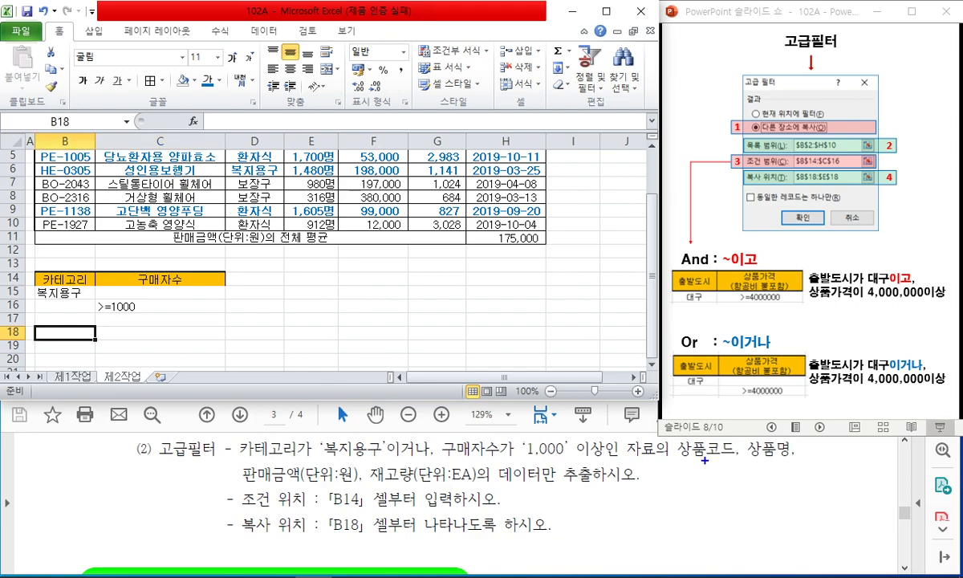
mouse_move(704, 446)
left_mouse_down()
mouse_move(678, 459)
mouse_move(714, 450)
mouse_move(750, 459)
mouse_move(777, 446)
left_mouse_up()
mouse_move(245, 481)
left_mouse_down()
mouse_move(307, 463)
mouse_move(313, 479)
left_mouse_up()
left_click_drag(383, 480, 390, 486)
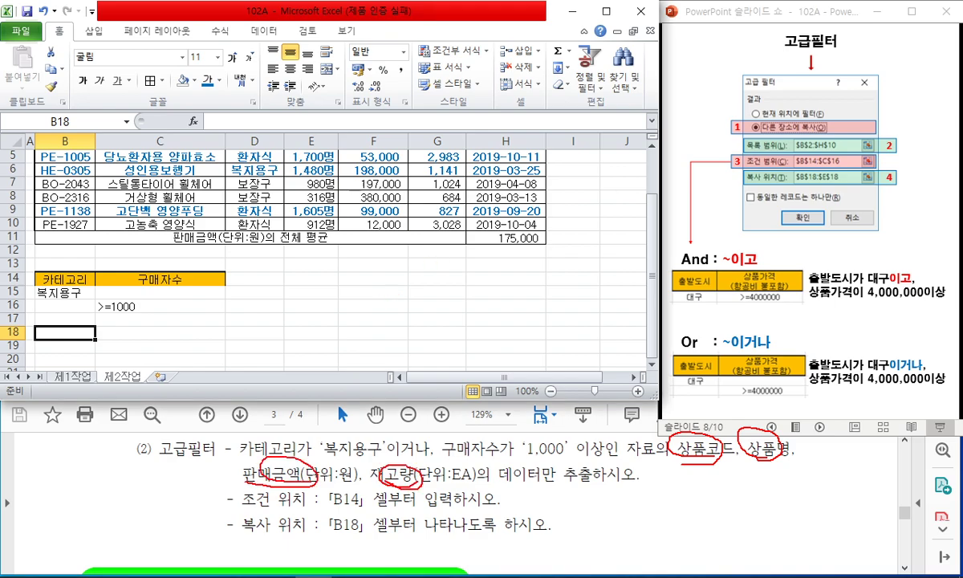
key("Escape")
Copy the 상품코드 and 상품명 headers from B2:C2 into the output area starting at B18
left_click(350, 291)
scroll(349, 277, "up", 2)
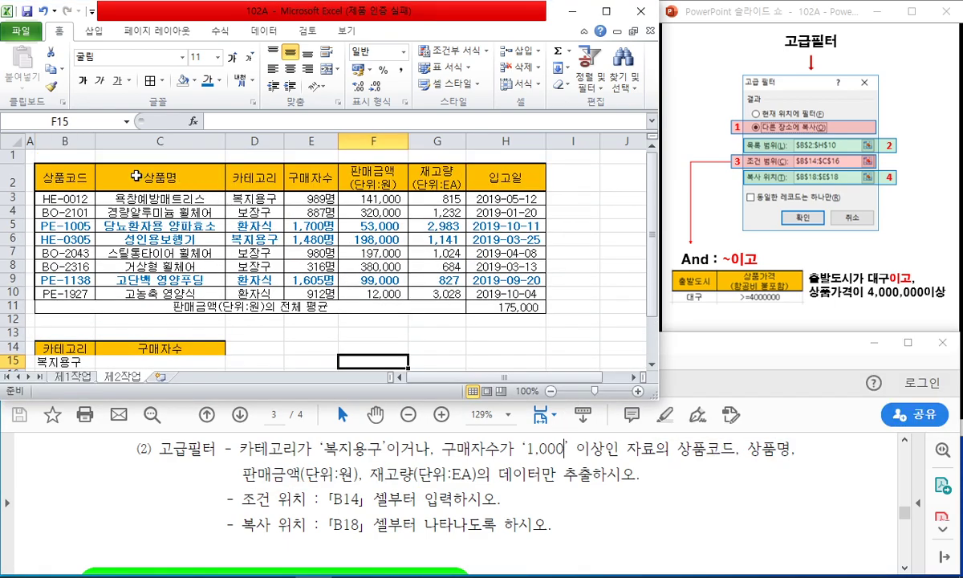
left_click(62, 169)
left_click_drag(78, 167, 117, 180)
key("ctrl+c")
scroll(72, 309, "down", 1)
left_click(70, 349)
key("ctrl+v")
Copy the 판매금액(단위:원) and 재고량(단위:EA) headers from F2:G2 into D18:E18
left_click(369, 320)
scroll(365, 240, "up", 1)
left_click_drag(389, 176, 426, 181)
scroll(185, 321, "down", 1)
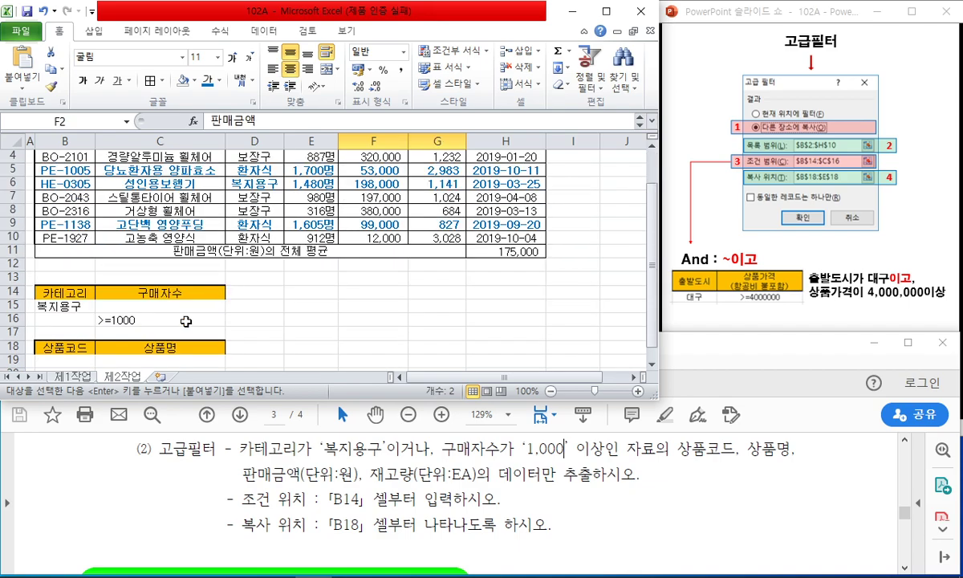
left_click(254, 347)
key("Return")
left_click(311, 306)
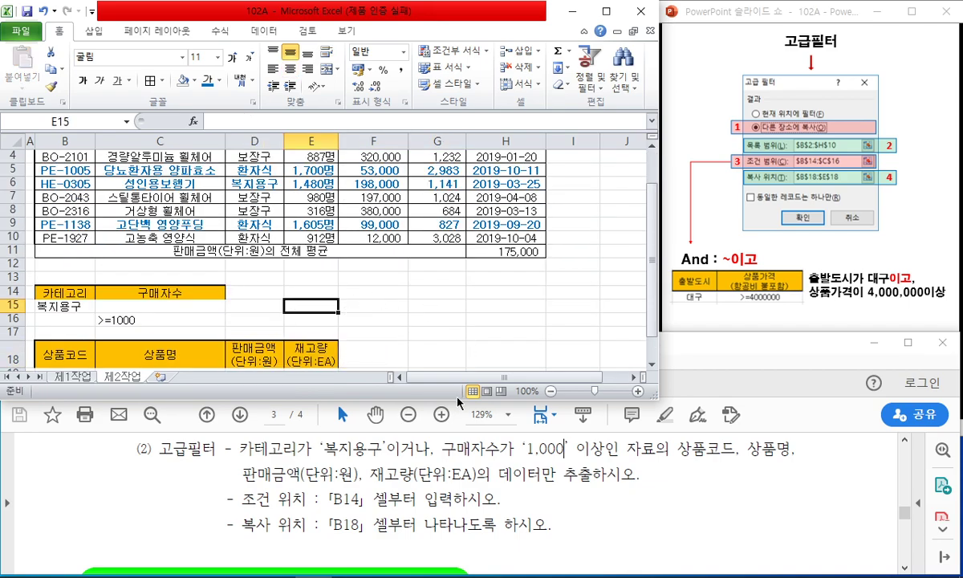
Lengthen the Excel and slide show windows, and select the table range B2:H10 as the filter's source
left_click_drag(446, 399, 447, 559)
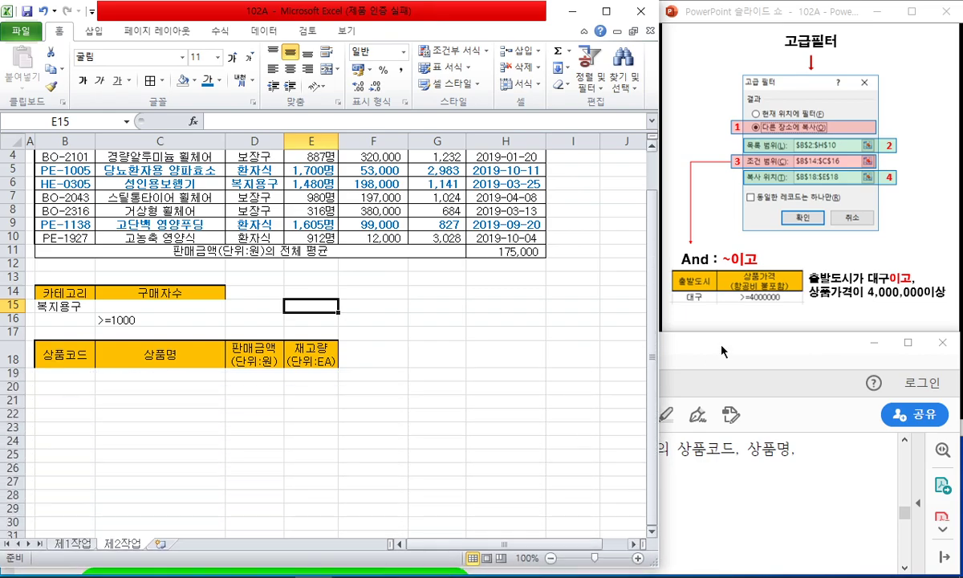
left_click_drag(664, 331, 664, 433)
scroll(354, 254, "up", 1)
left_click(353, 254)
left_click_drag(64, 176, 506, 293)
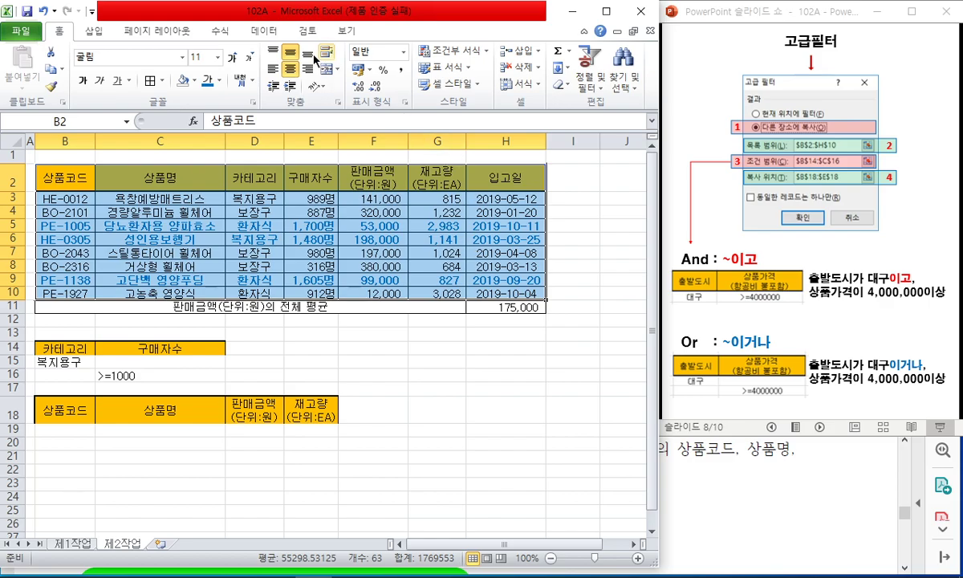
left_click(606, 11)
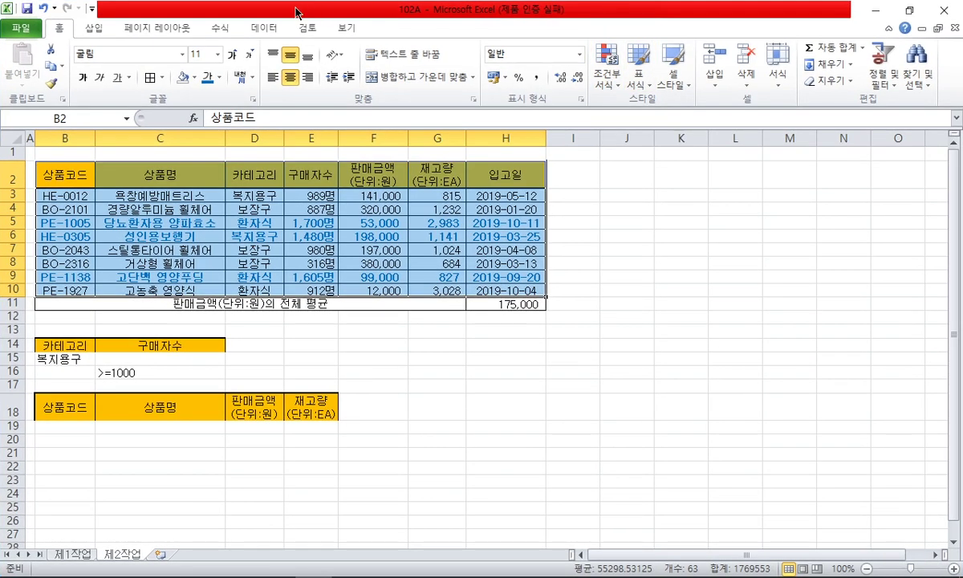
left_click(265, 28)
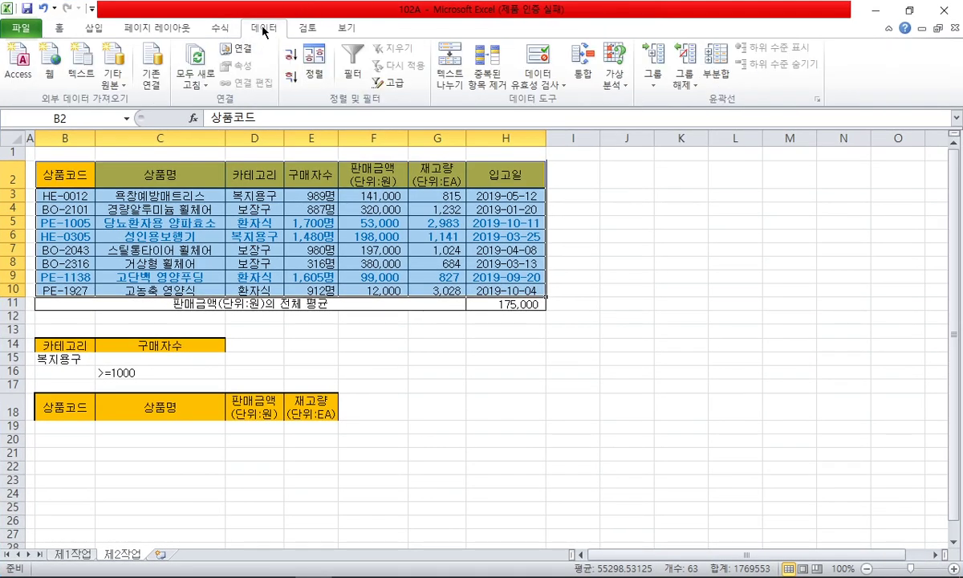
left_click(396, 84)
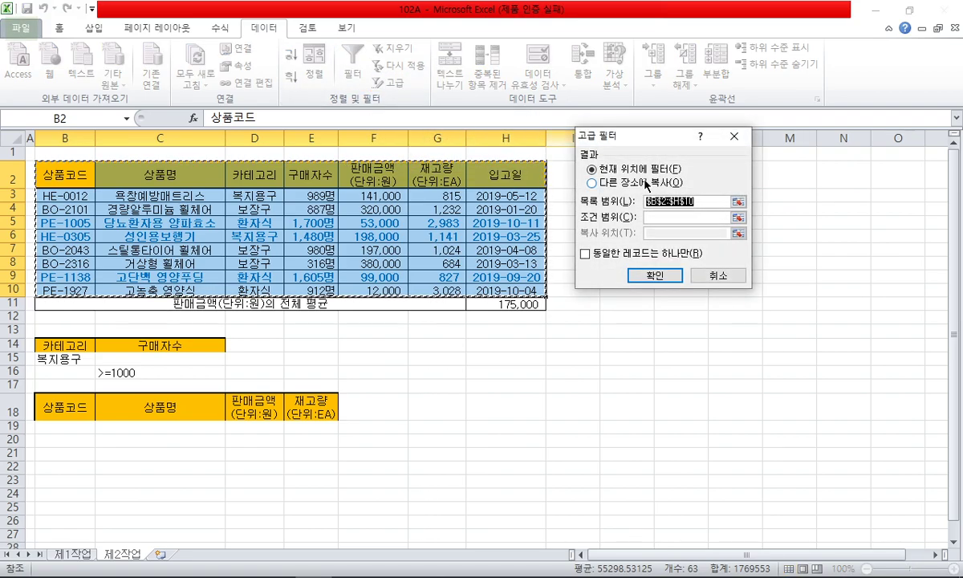
key("Escape")
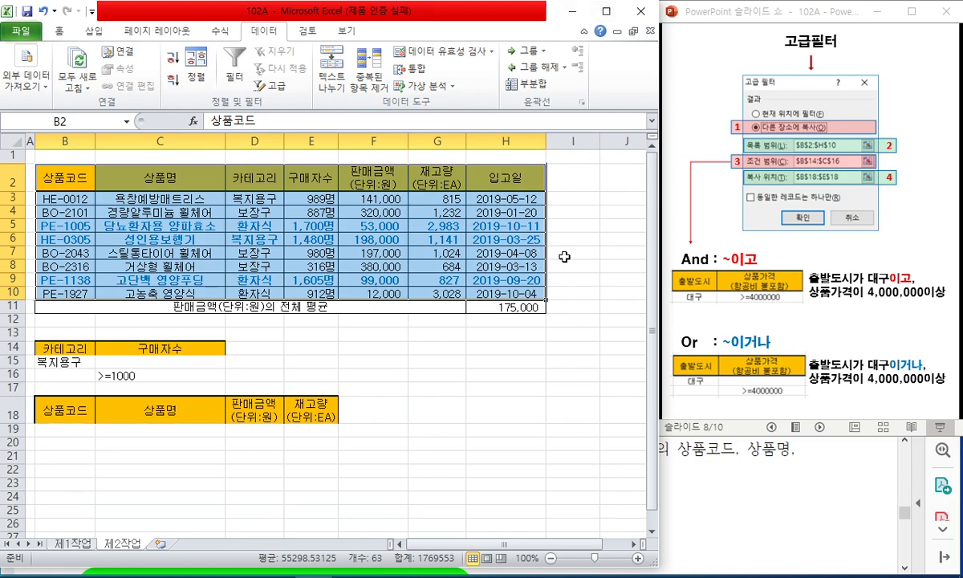
Run an Advanced Filter copying to another location, with list range B2:H10, criteria range B14:C16 and copy range B18:E18
left_click(270, 85)
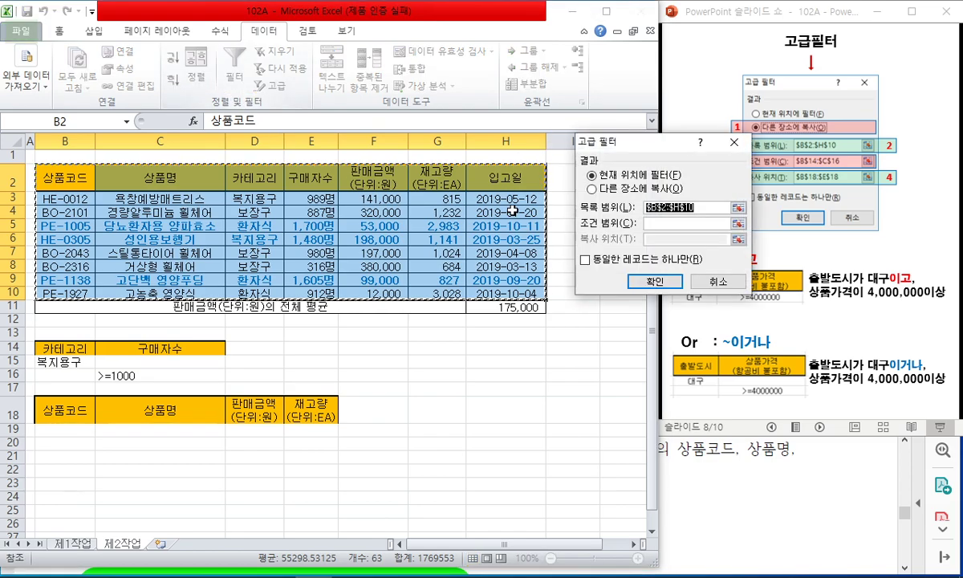
left_click(641, 190)
left_click(642, 207)
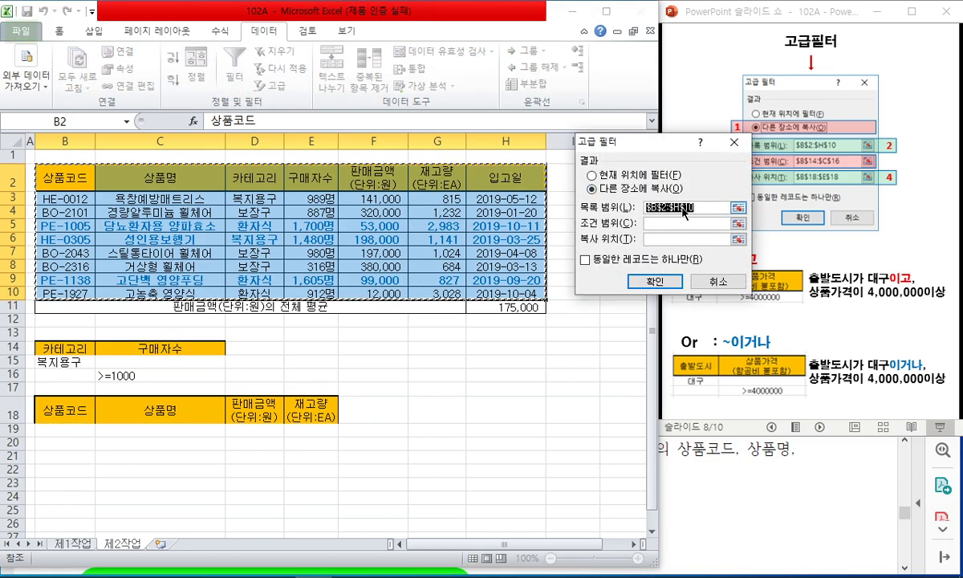
left_click(651, 223)
left_click_drag(48, 337, 207, 374)
left_click(682, 240)
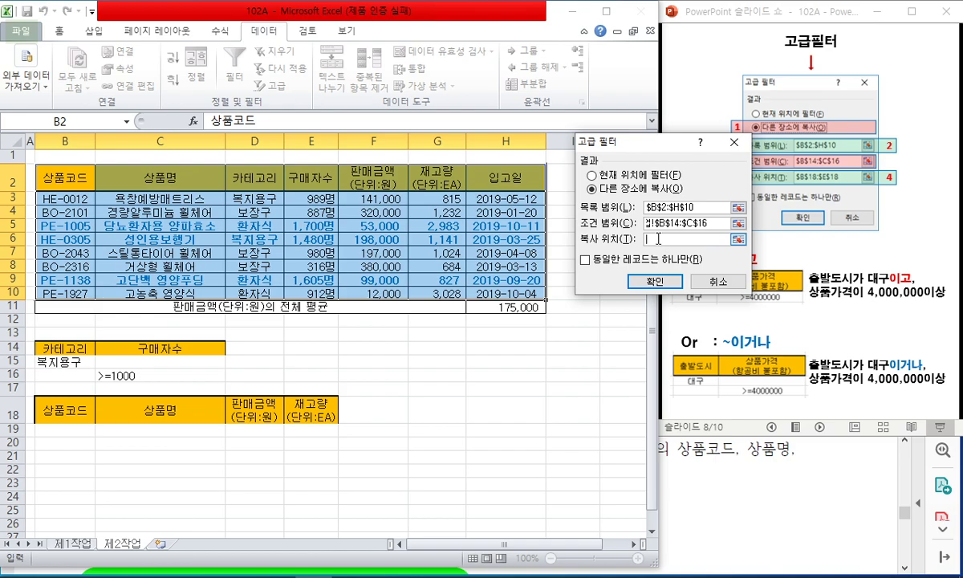
left_click_drag(88, 408, 325, 409)
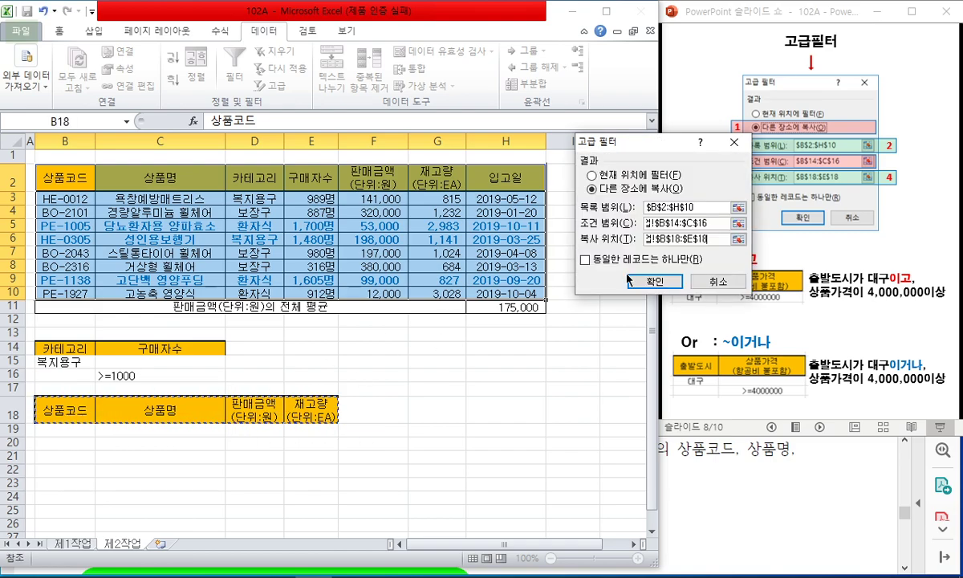
left_click(650, 282)
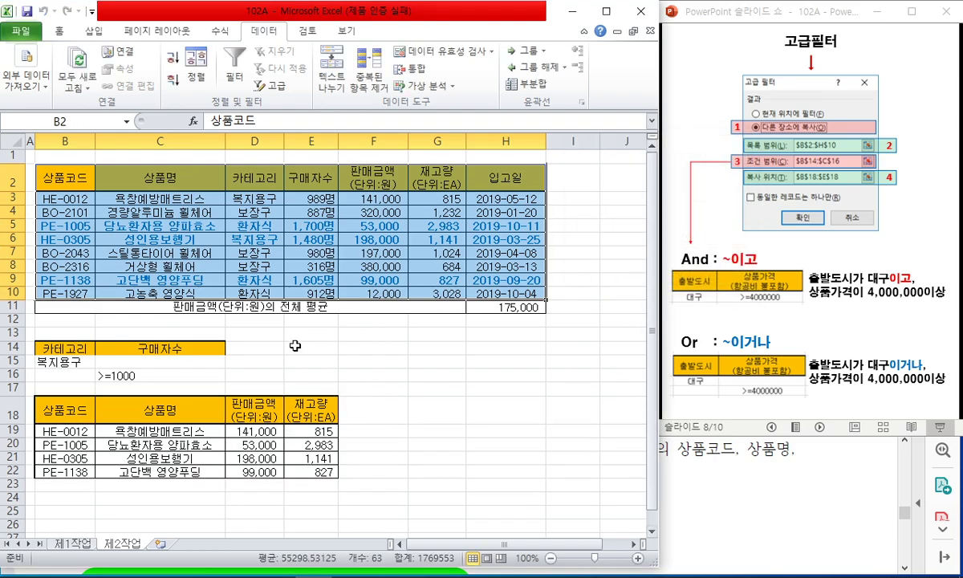
Compare the extracted rows below B18 with the 복지용구 and >=1000 criteria and the source table
left_click(160, 374)
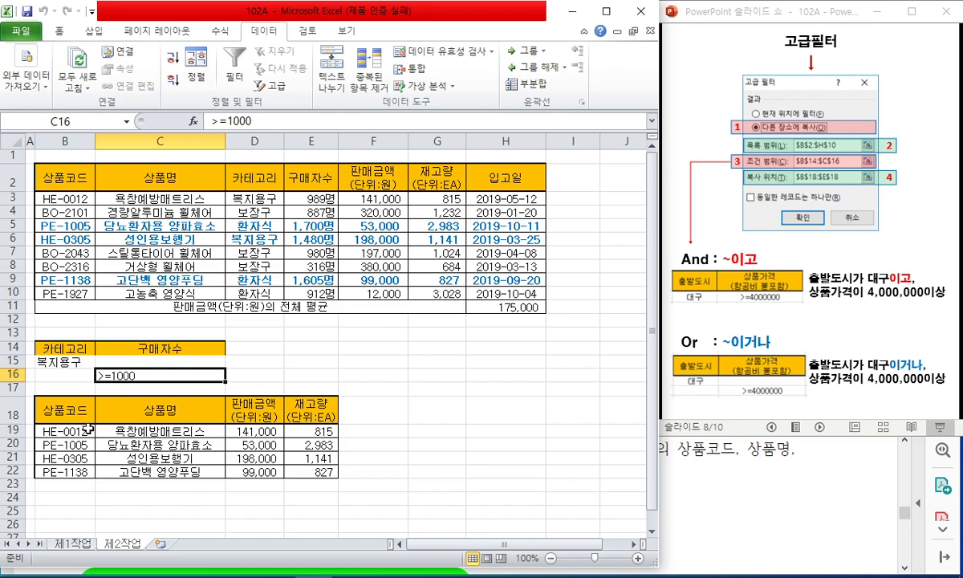
left_click(91, 360)
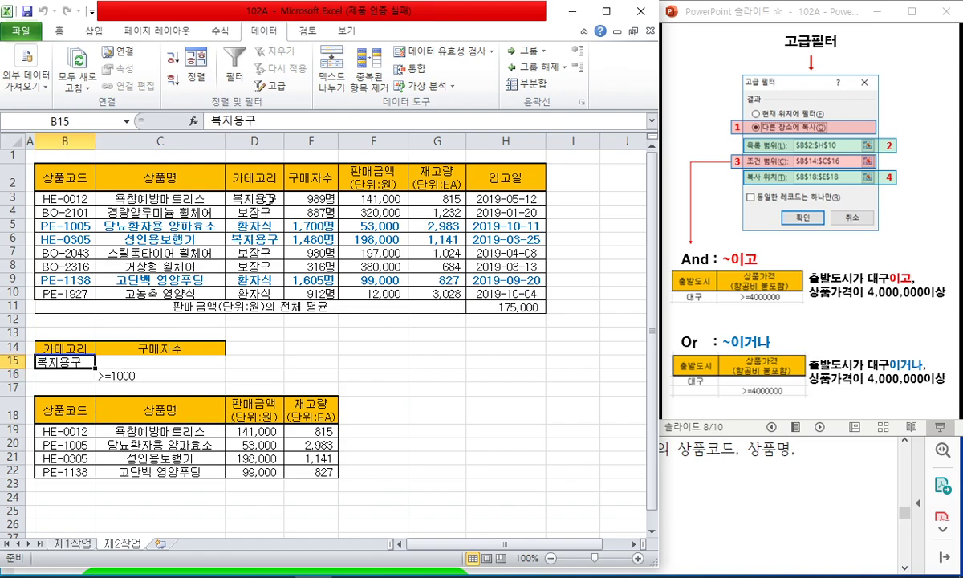
left_click(152, 374)
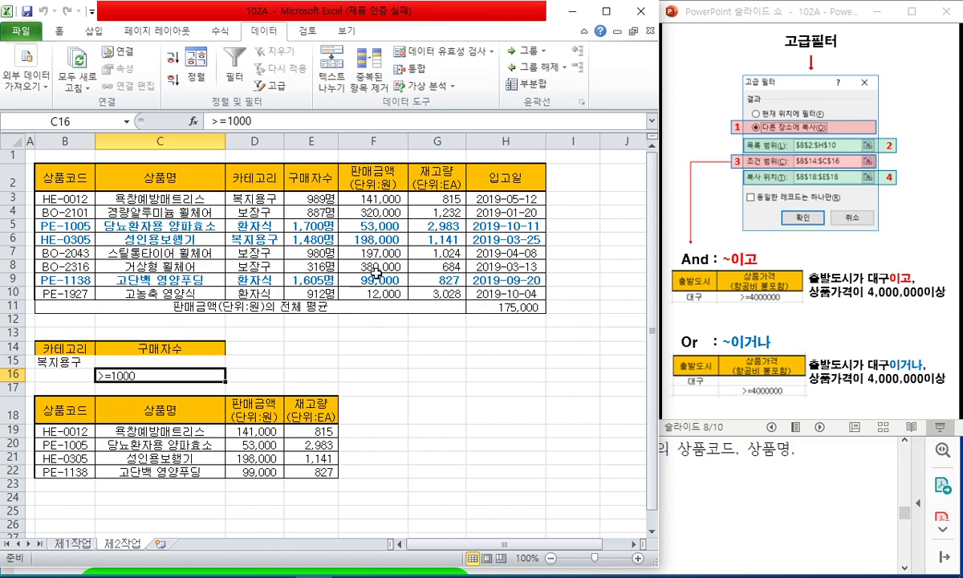
left_click_drag(71, 405, 303, 408)
left_click(383, 409)
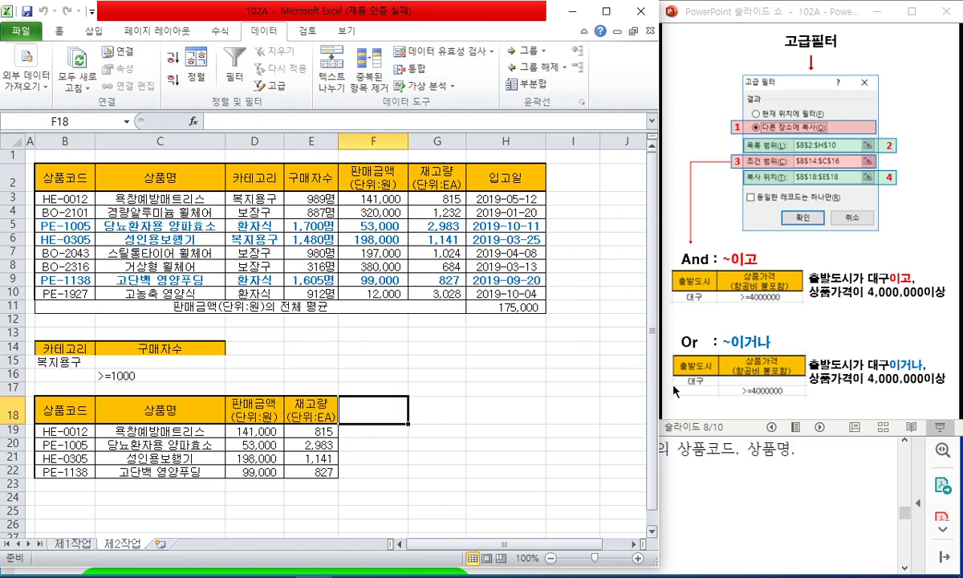
Switch to the exam PDF and read the [제3작업] 정렬 및 부분합 instructions
left_click(714, 479)
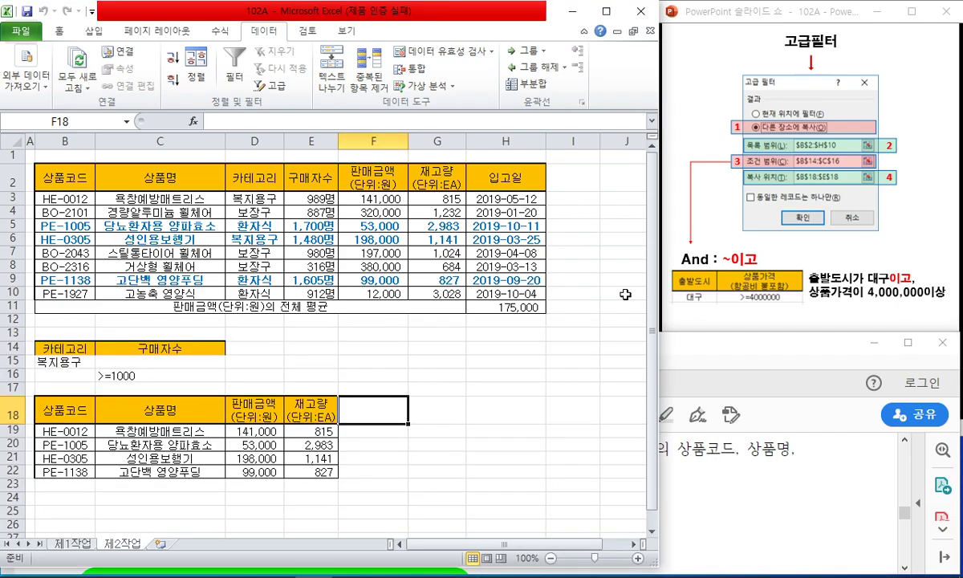
scroll(744, 474, "down", 3)
scroll(745, 473, "down", 2)
scroll(746, 476, "up", 3)
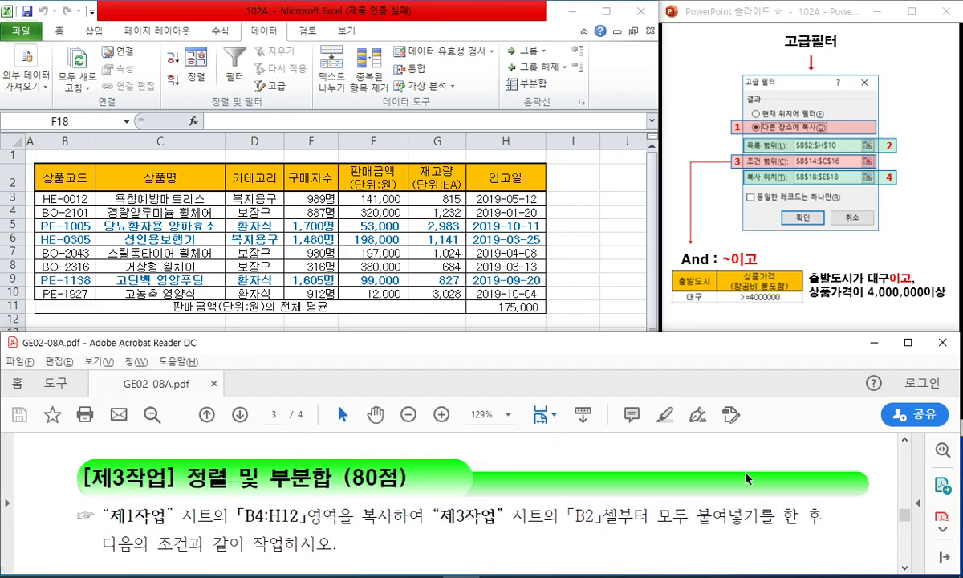
scroll(747, 479, "down", 1)
scroll(747, 479, "down", 1)
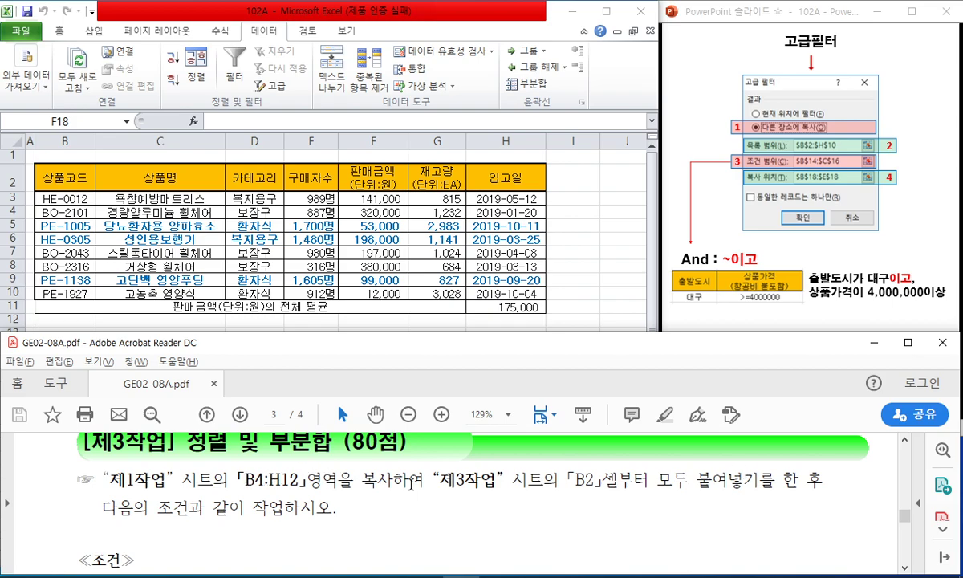
Copy the B4:H12 table from the 제1작업 sheet and paste it into Sheet3 starting at B2
left_click(518, 255)
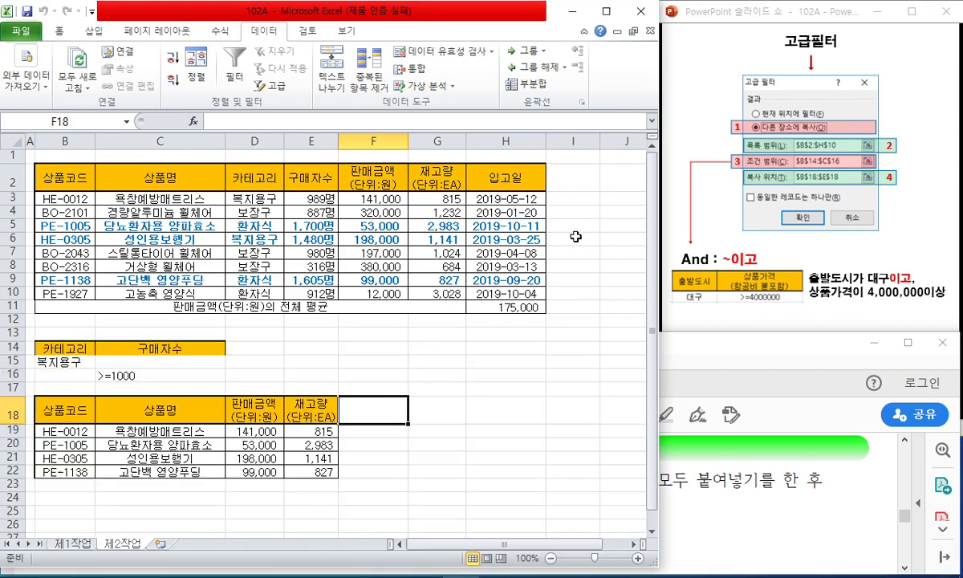
left_click(73, 542)
key("ctrl+c")
left_click(161, 543)
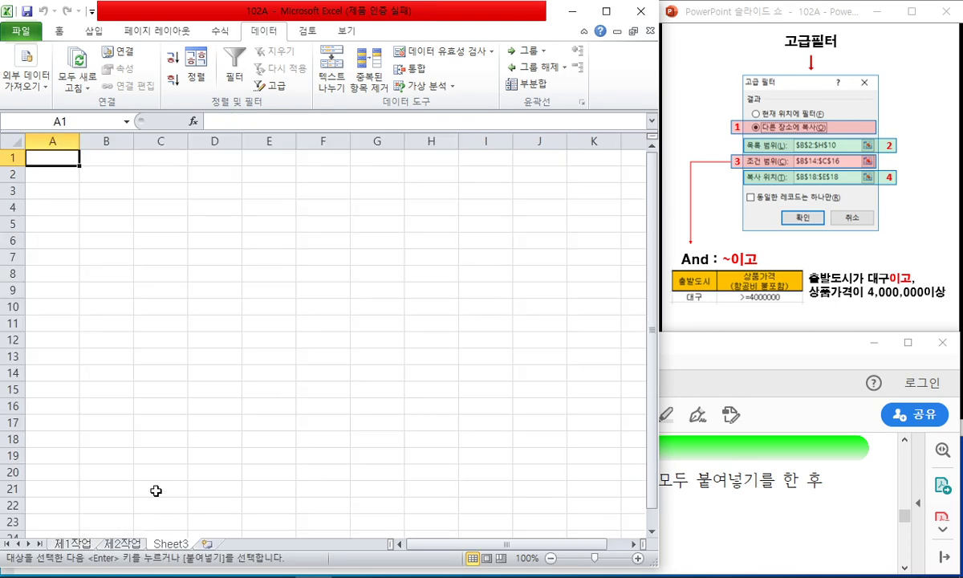
left_click(108, 174)
key("ctrl+v")
Set column A's width to 1 and autofit columns B through H to their contents
right_click(69, 141)
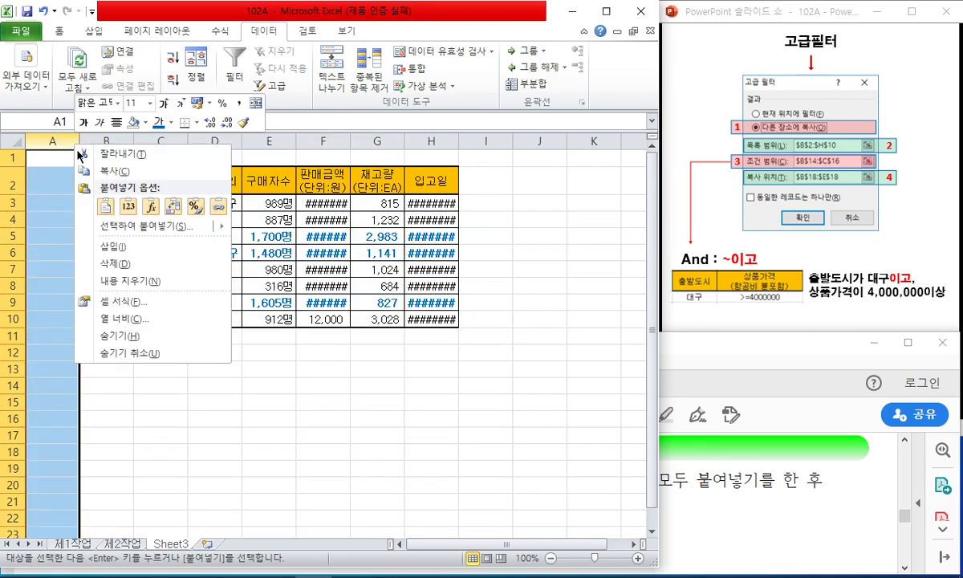
left_click(118, 304)
type("1")
left_click(117, 332)
left_click_drag(61, 141, 386, 141)
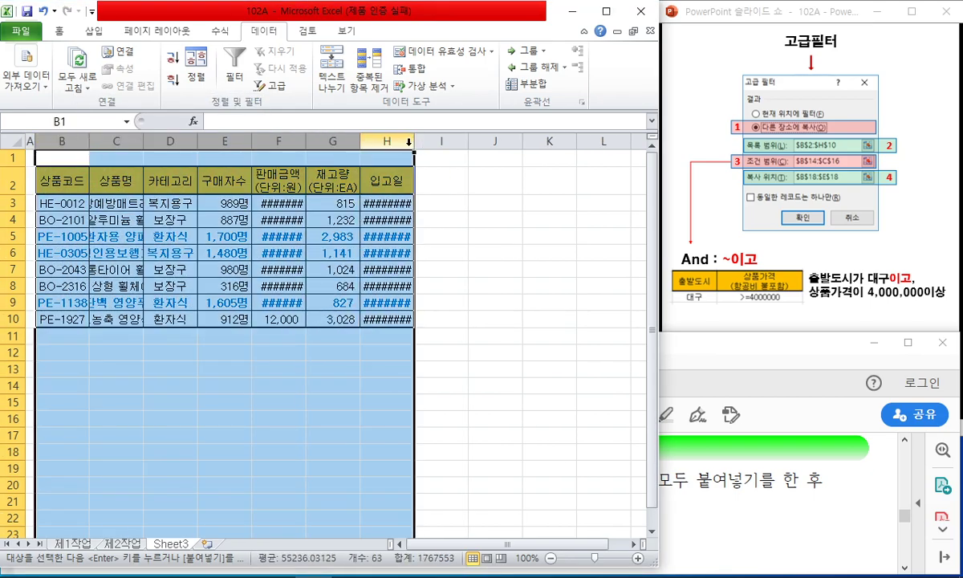
double_click(413, 141)
left_click(292, 319)
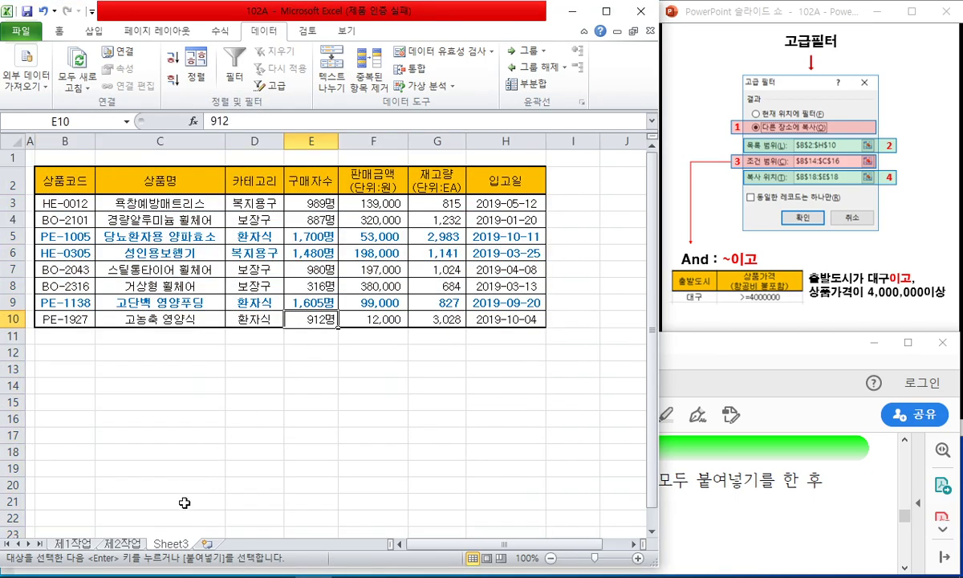
Rename Sheet3 as 제3작업
double_click(180, 543)
type("ㅊ제3작업")
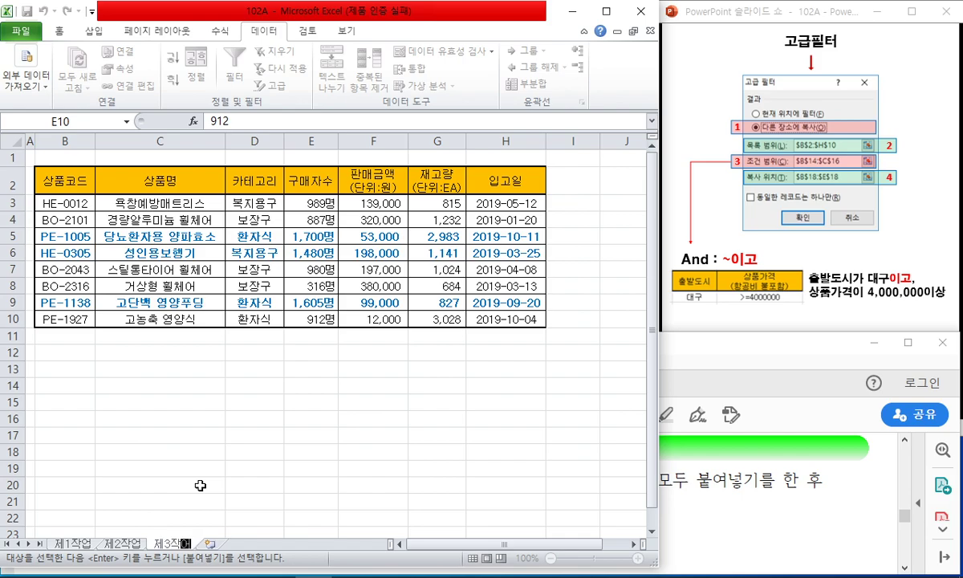
key("Return")
left_click(80, 353)
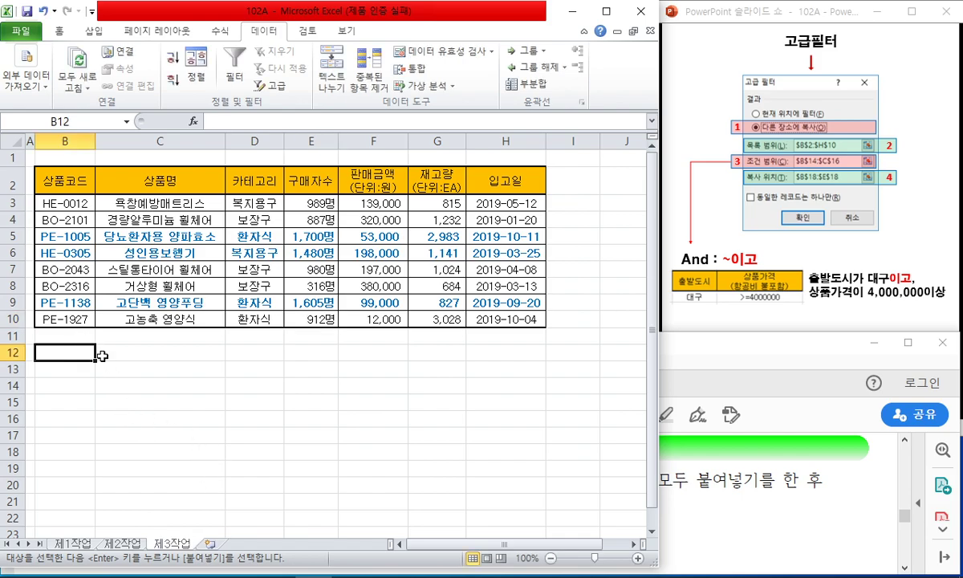
Review the 조건 and 출력형태 for 제3작업 in the exam PDF alongside the 부분합 slide, temporarily marking the 환자식 평균 and 개수 rows
left_click(711, 358)
scroll(647, 473, "down", 3)
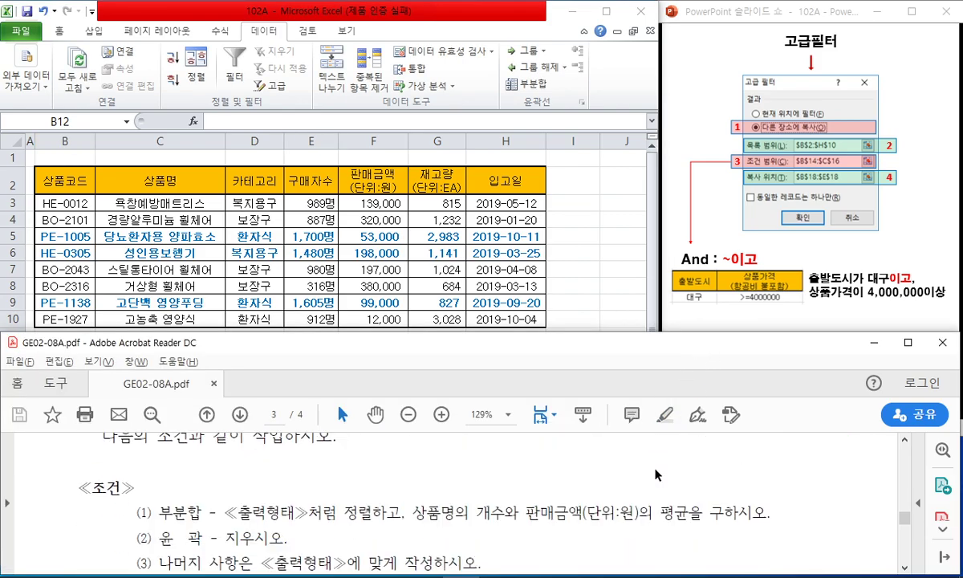
left_click(719, 237)
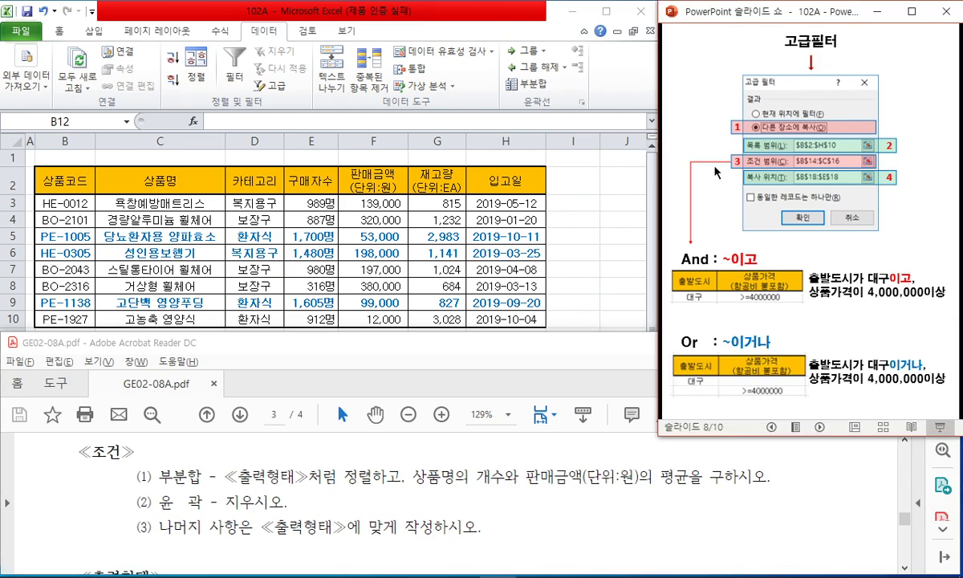
left_click(717, 170)
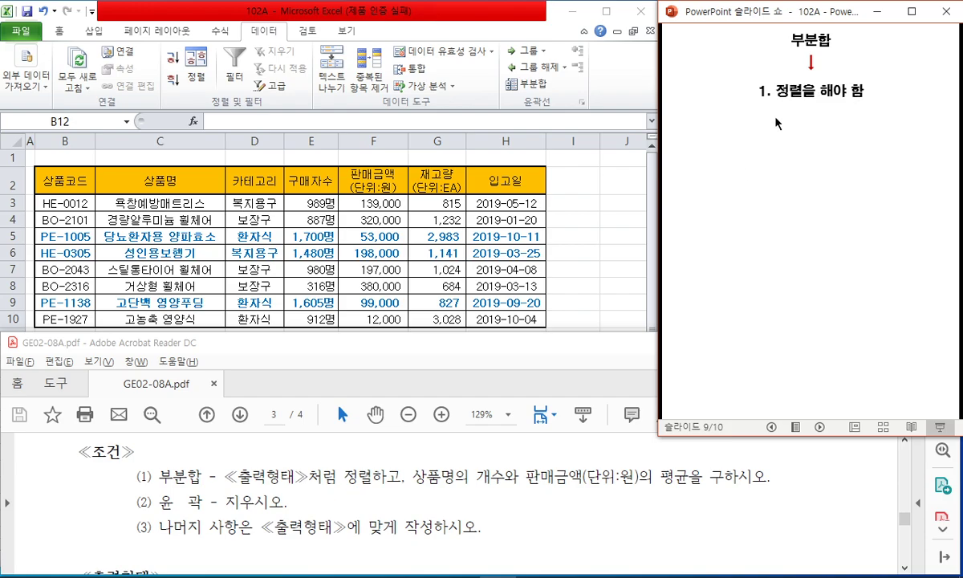
left_click(632, 469)
scroll(638, 473, "down", 5)
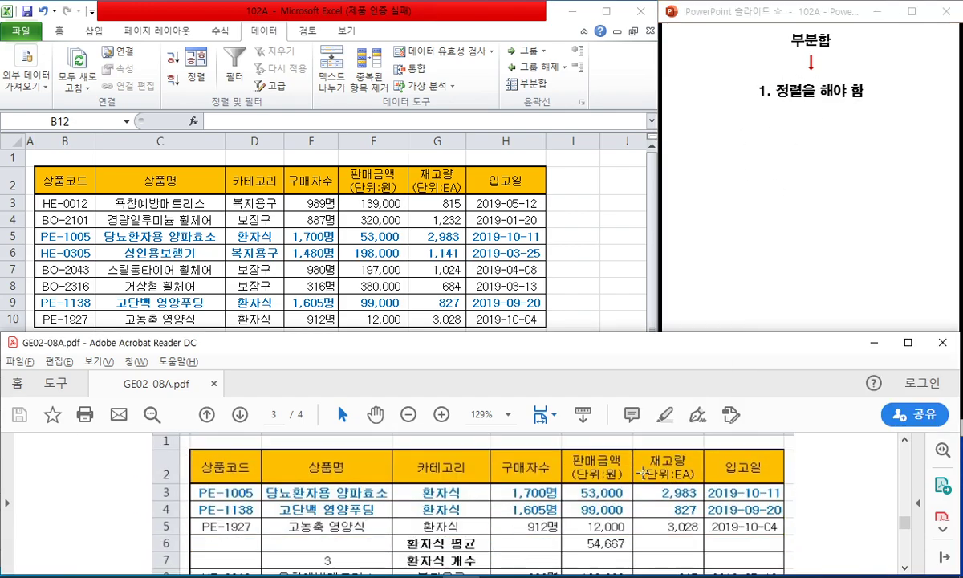
left_click(805, 248)
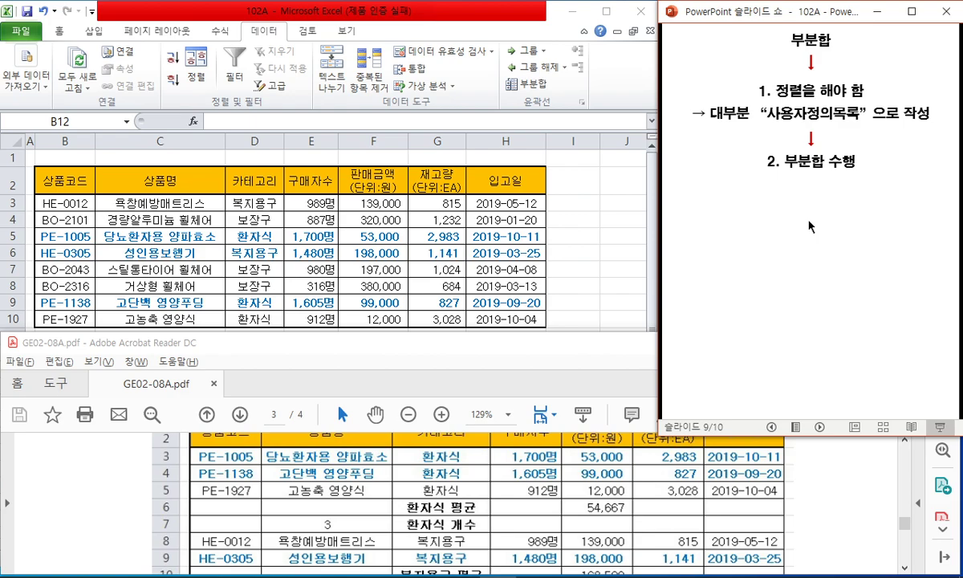
left_click(789, 262)
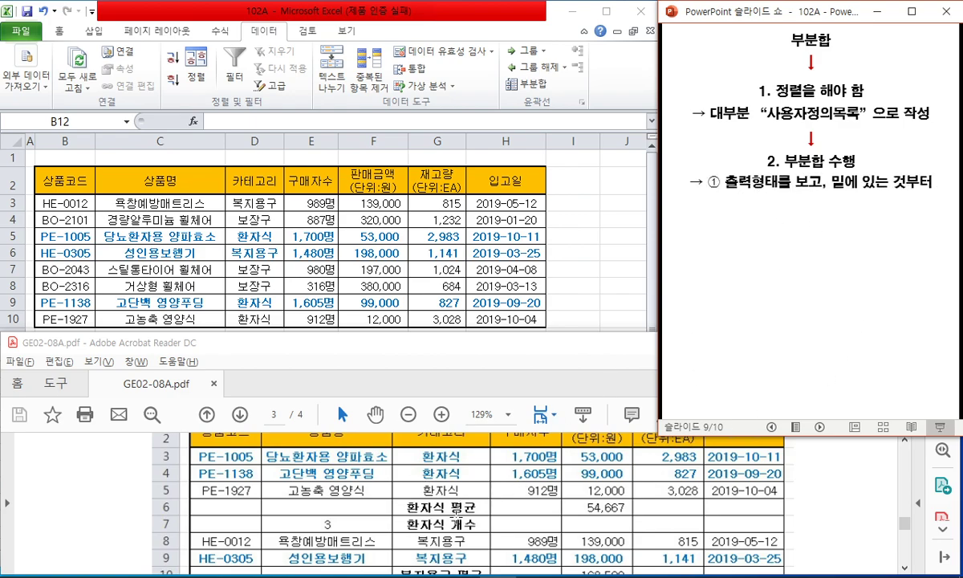
mouse_move(306, 527)
left_mouse_down()
mouse_move(593, 510)
mouse_move(572, 490)
mouse_move(615, 515)
left_mouse_up()
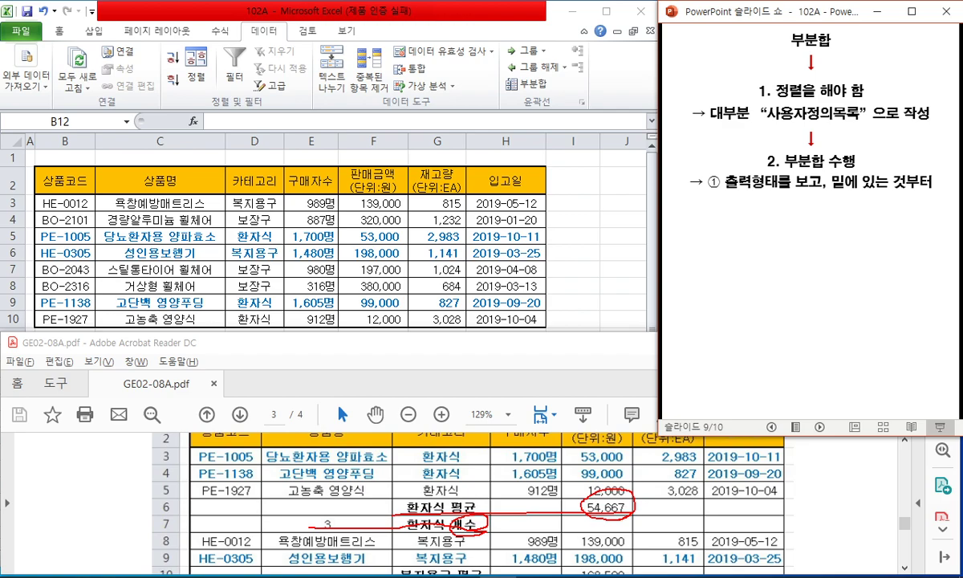
key("e")
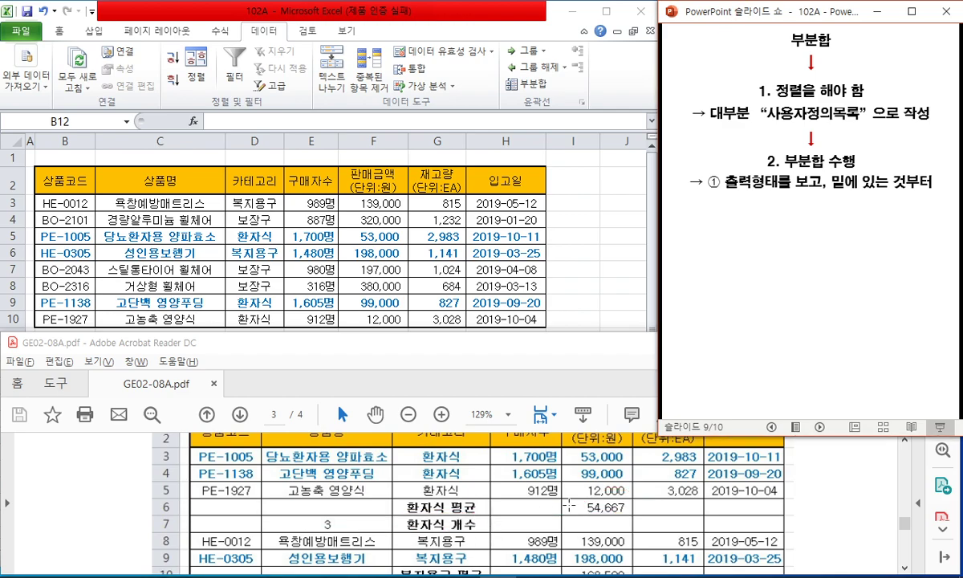
Compare the slide's two rules for the subtotal order with condition (1) and the 출력형태 in the exam PDF
left_click(758, 173)
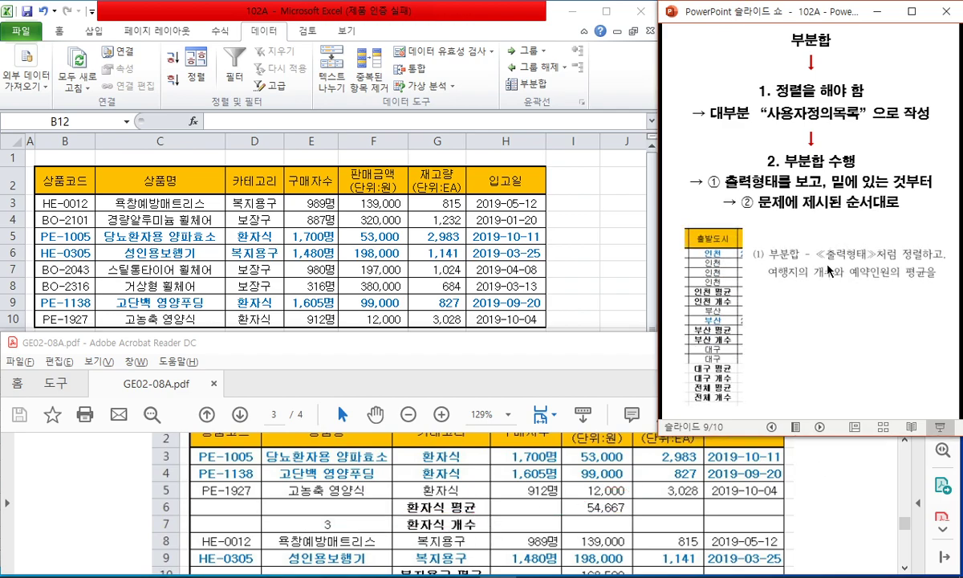
left_click_drag(904, 522, 905, 518)
scroll(906, 518, "down", 1)
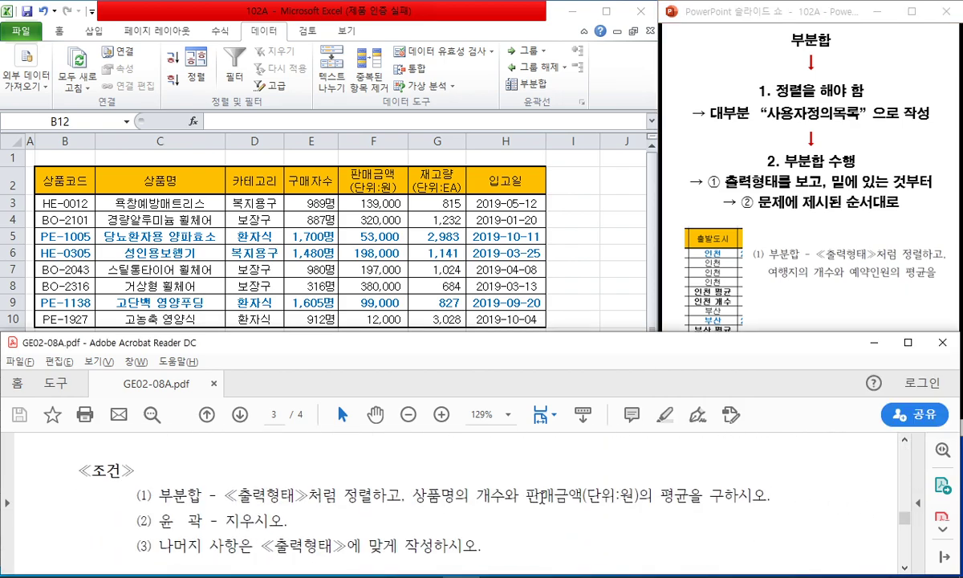
left_click_drag(477, 496, 581, 496)
scroll(562, 495, "down", 5)
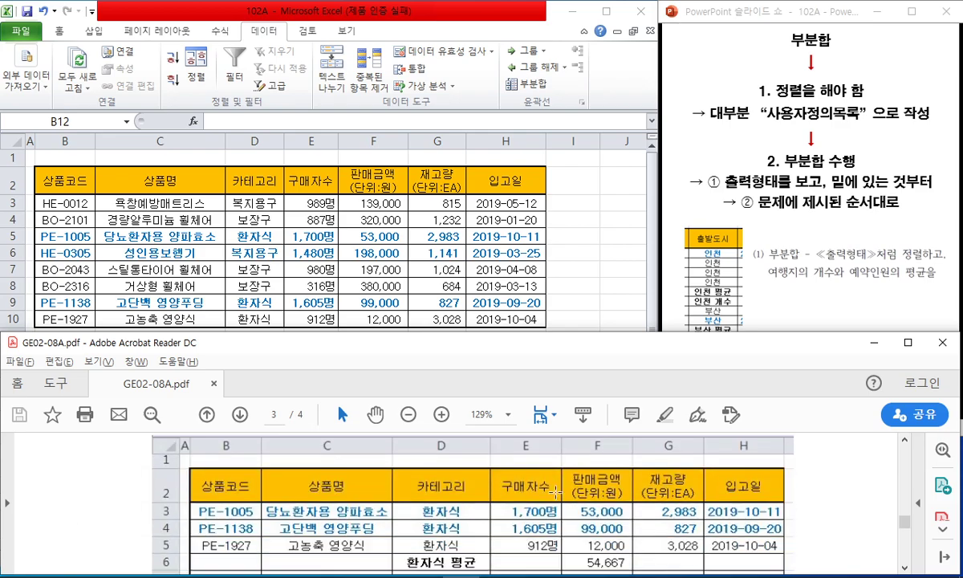
scroll(455, 543, "up", 5)
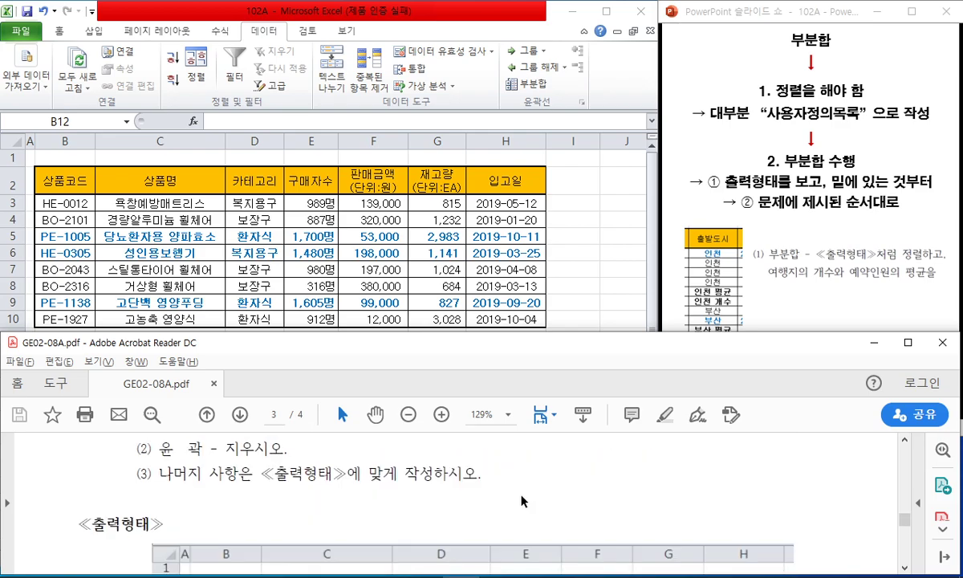
left_click(791, 252)
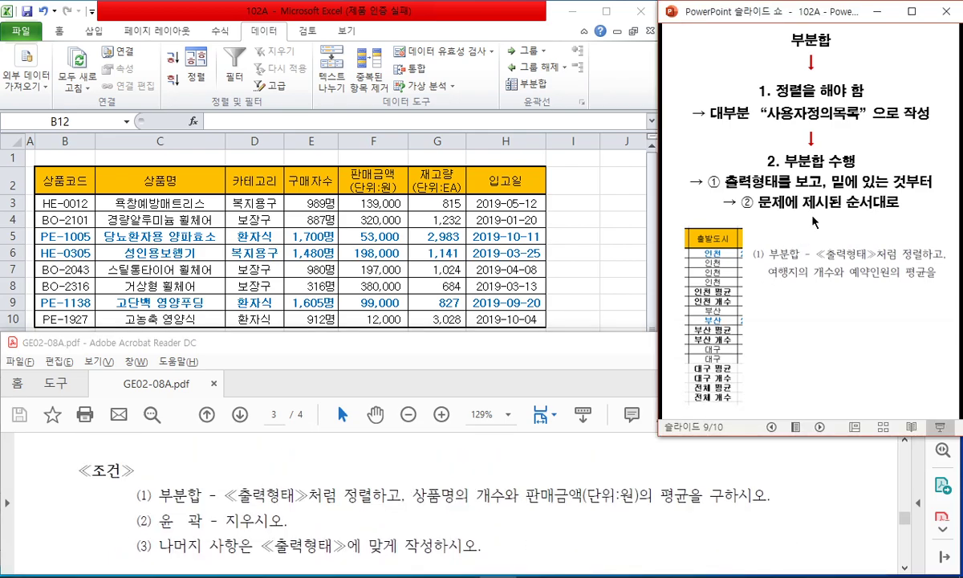
left_click(828, 295)
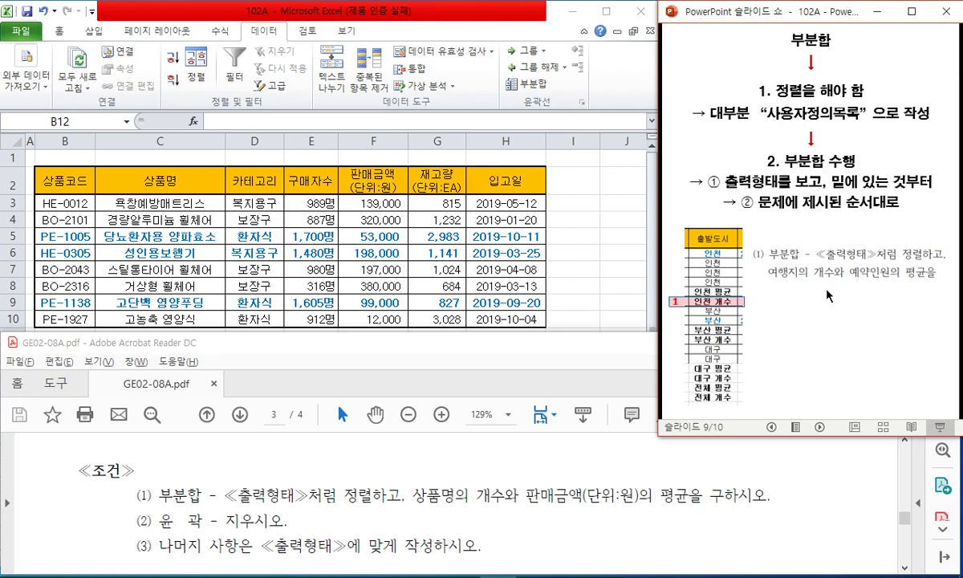
left_click(733, 313)
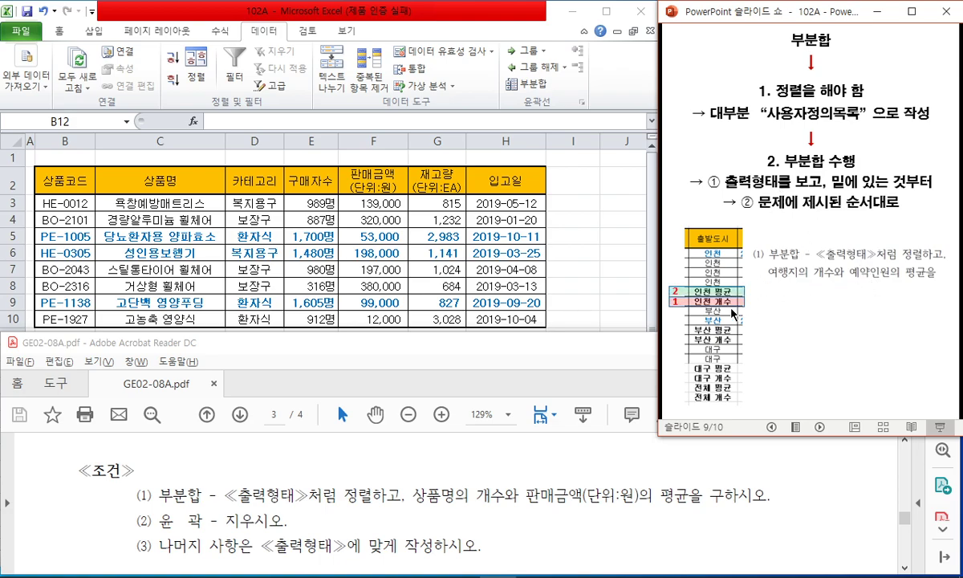
left_click(746, 294)
left_click(810, 277)
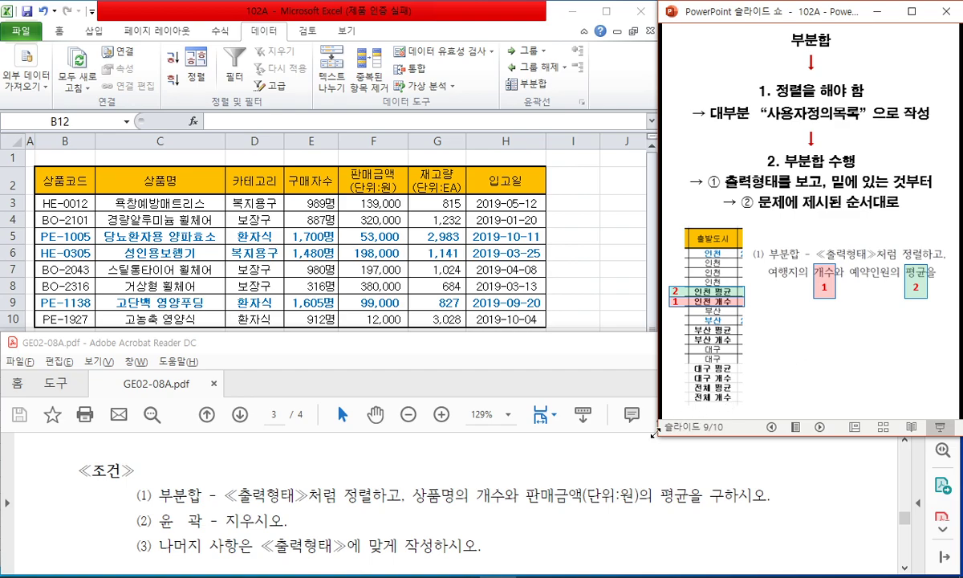
Adjust the slide show window's size and examine the remaining 부분합 notes through the 윤곽 지우기 point
left_click_drag(655, 434, 580, 517)
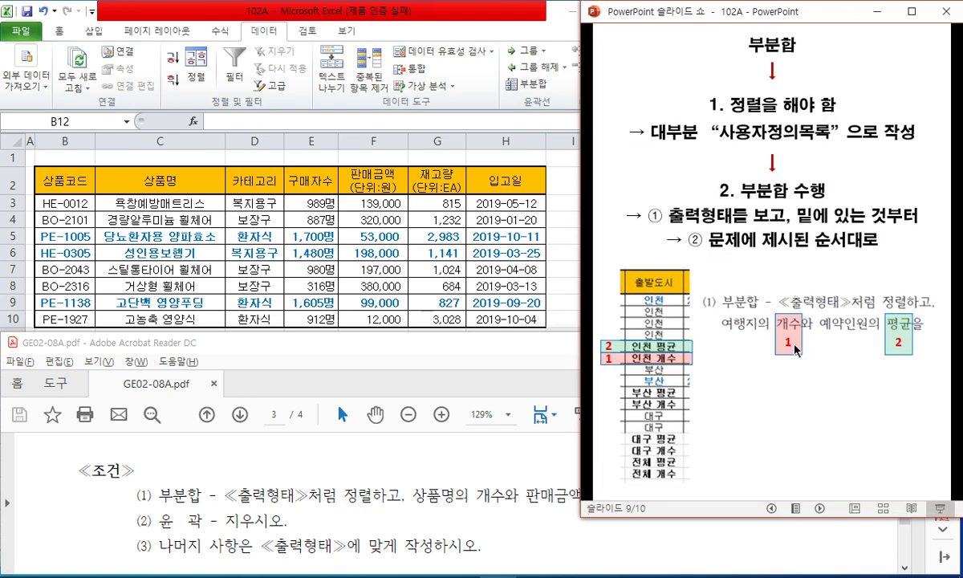
left_click_drag(579, 518, 660, 410)
left_click(582, 300)
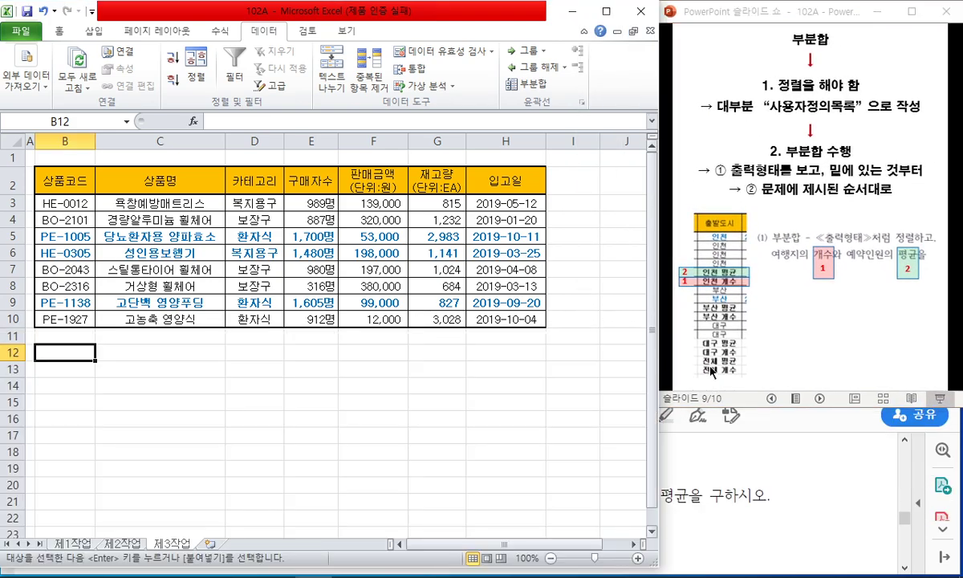
left_click(740, 300)
left_click(794, 324)
left_click(796, 324)
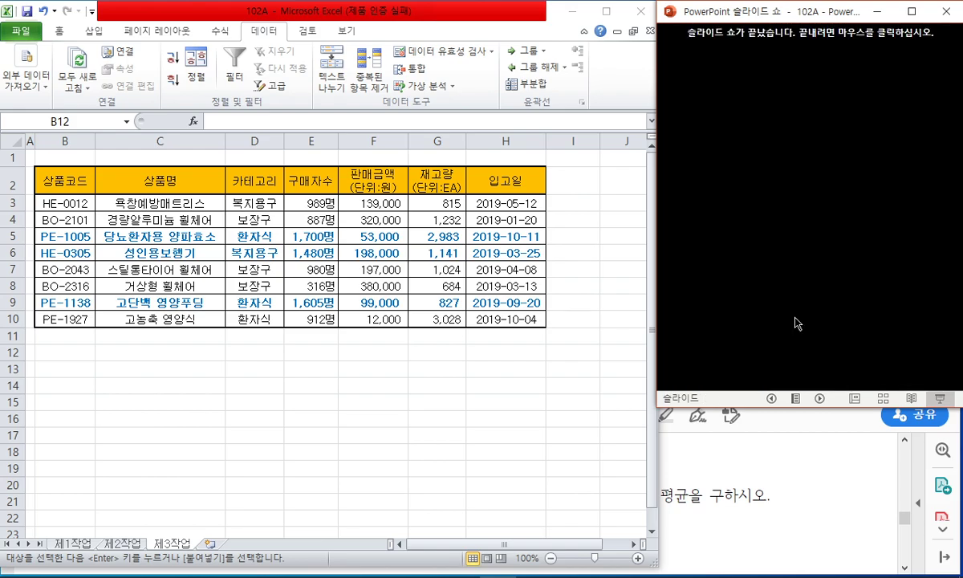
left_click(796, 323)
Reread the 조건 and 출력형태 of the sort and subtotal task in the exam PDF
left_click(726, 464)
scroll(398, 487, "down", 3)
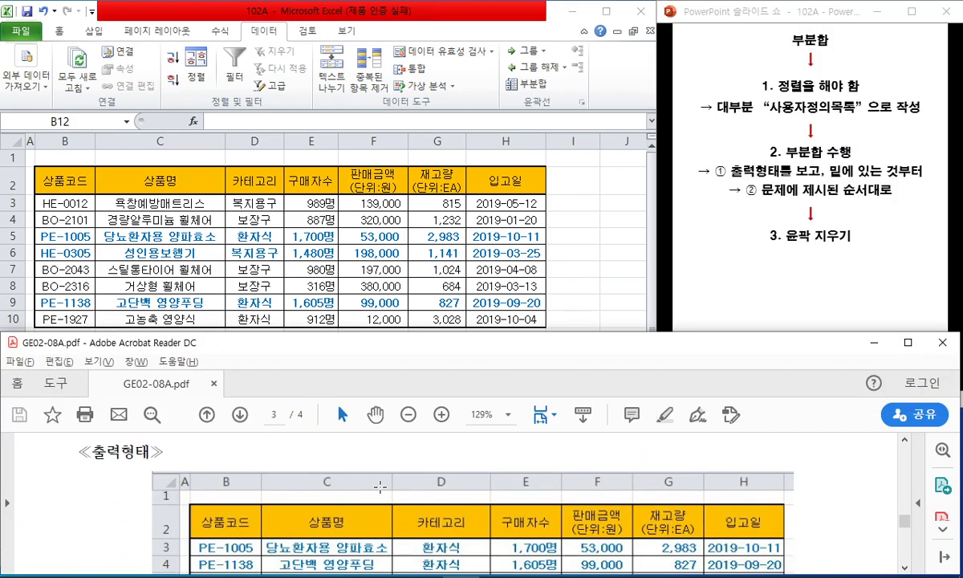
scroll(171, 473, "down", 2)
scroll(244, 478, "up", 3)
left_click_drag(159, 448, 337, 474)
scroll(351, 477, "up", 2)
left_click(513, 462)
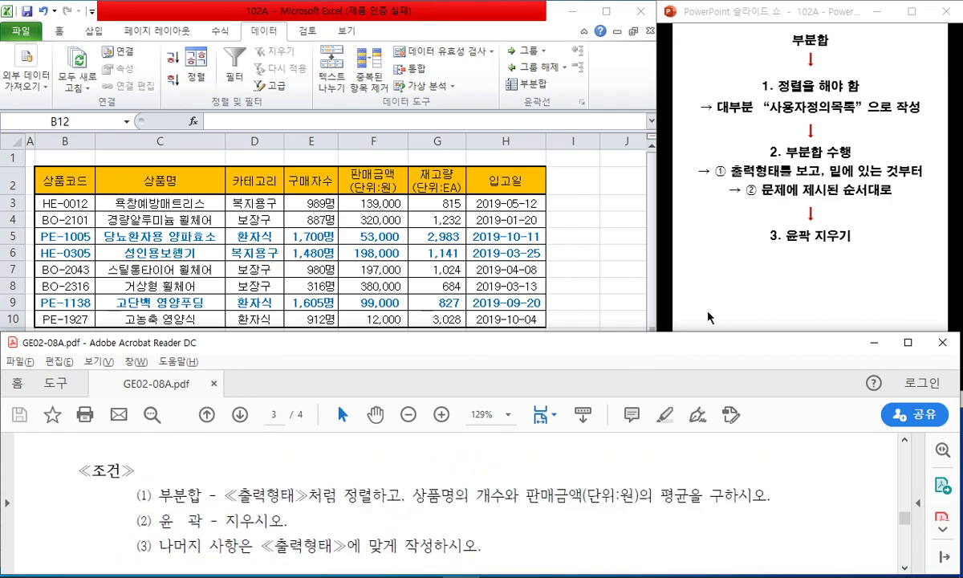
Return the slide show to slide 9 with the subtotal order example and enlarge its window slightly
left_click(809, 234)
key("Left")
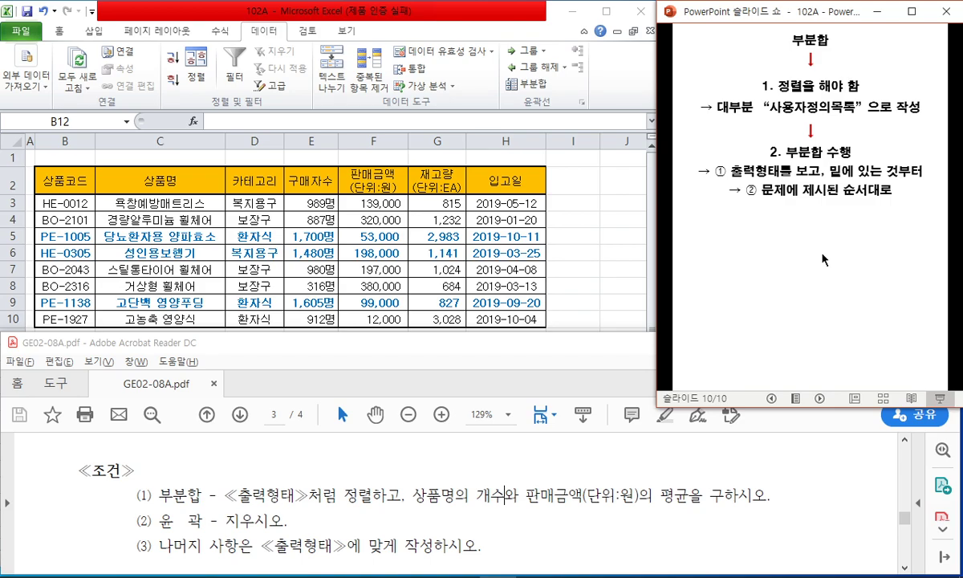
key("Left")
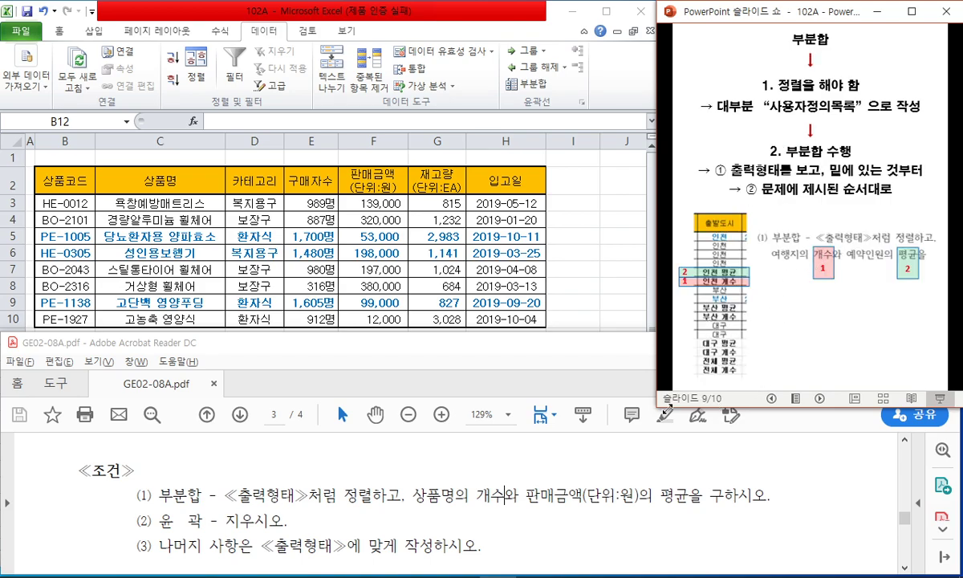
left_click_drag(660, 407, 634, 459)
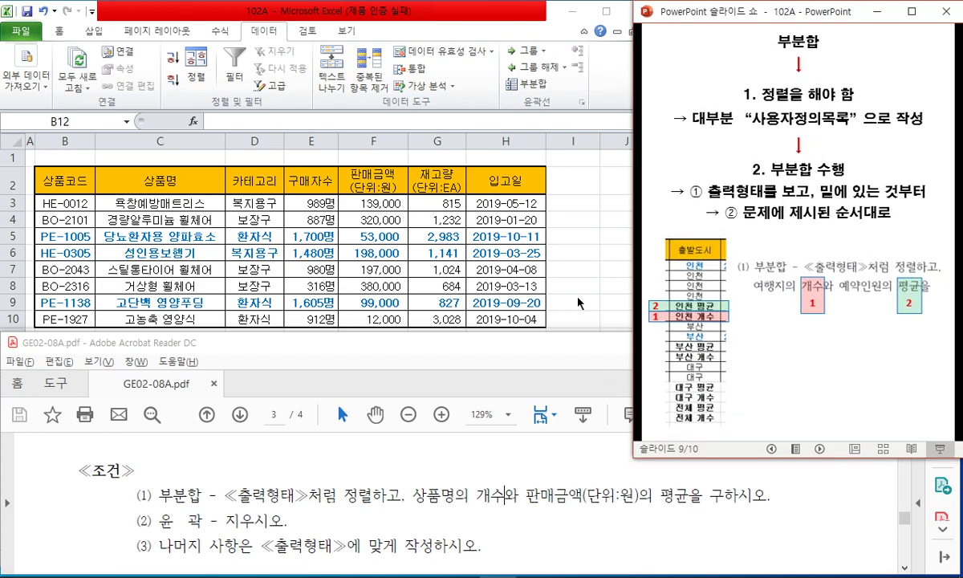
left_click(577, 282)
Check the order of the 카테고리 groups in the exam PDF's 출력형태 table
left_click(673, 508)
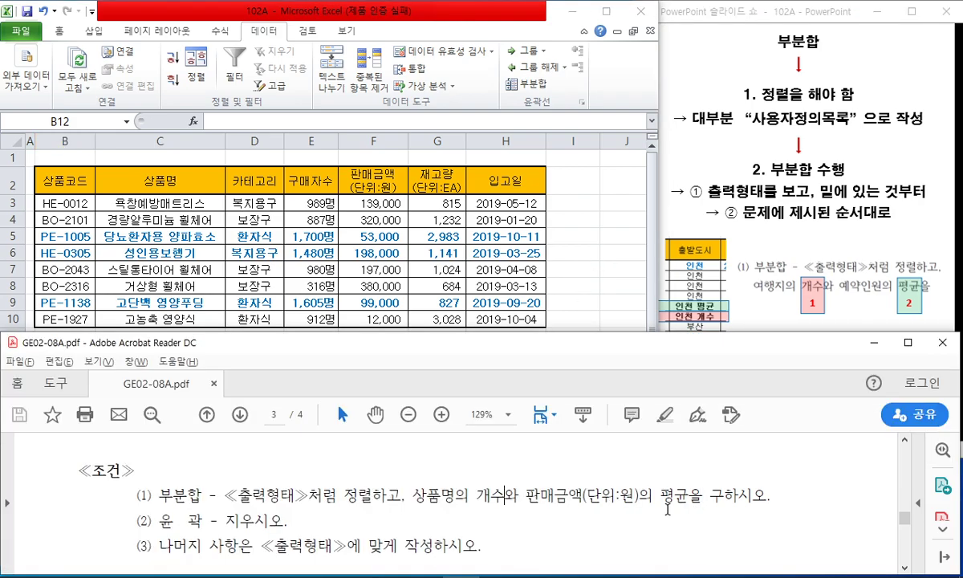
scroll(570, 493, "down", 5)
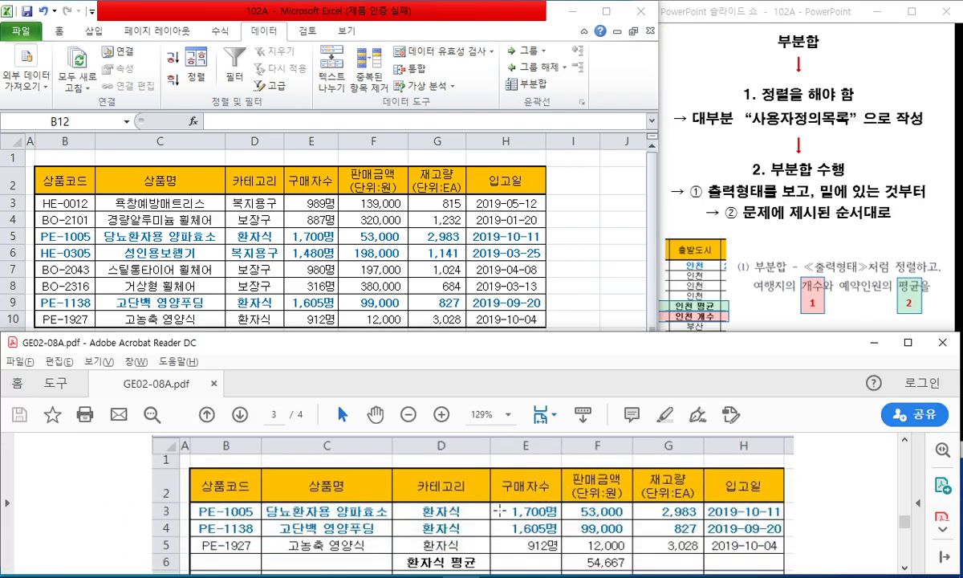
mouse_move(482, 498)
left_mouse_down()
mouse_move(412, 489)
mouse_move(465, 503)
left_mouse_up()
key("ctrl+2")
key("Escape")
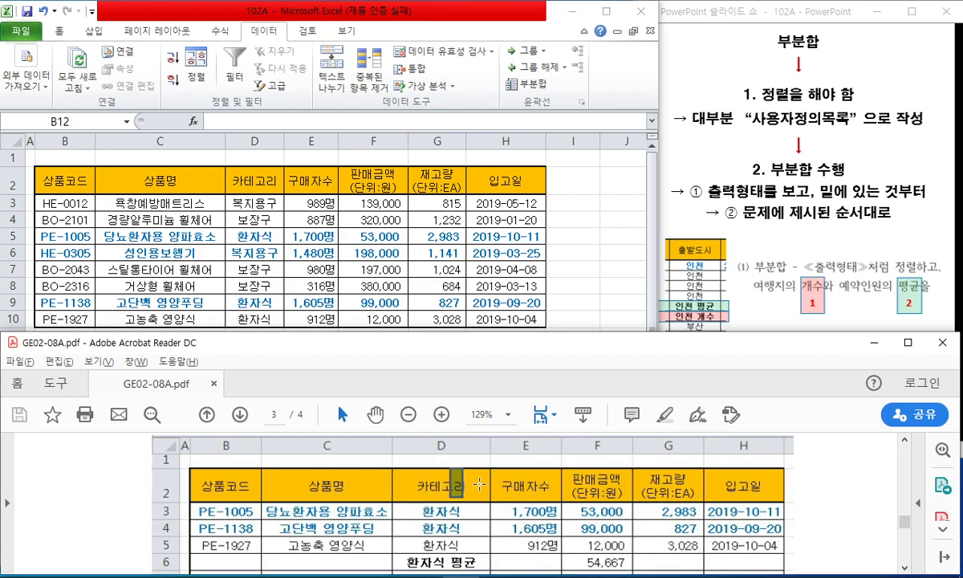
scroll(483, 492, "down", 3)
Enter 환자식, 복지용구 and 보장구 in cells F14 to F16 of the 제3작업 sheet
left_click(575, 285)
left_click(370, 382)
type("호나")
key("BackSpace")
key("BackSpace")
type("환자식")
key("Return")
type("복지용구")
key("Return")
type("보장구")
key("Return")
Compare the entered category list with the group order in the exam PDF's 출력형태 table
key("alt+Tab")
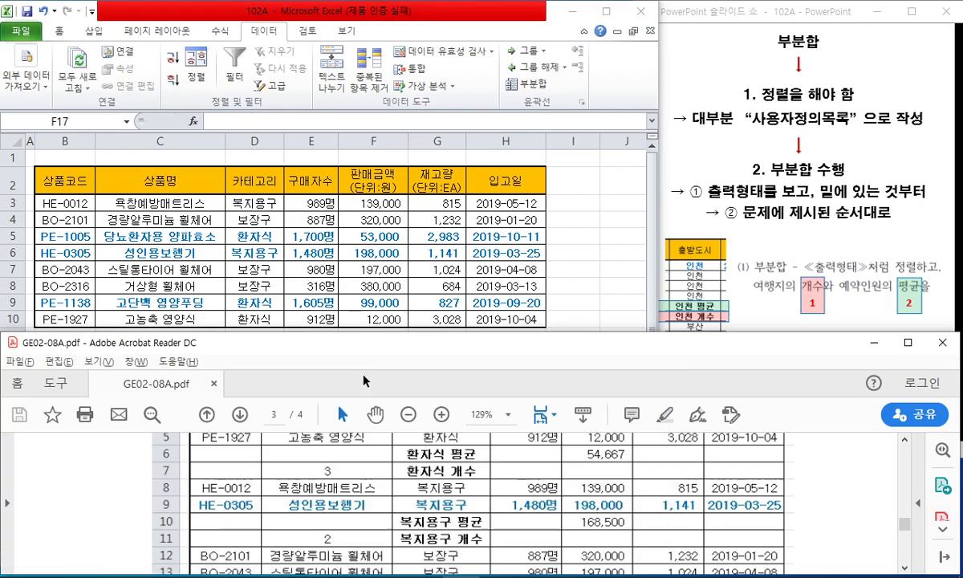
scroll(528, 491, "down", 1)
scroll(528, 492, "up", 2)
key("alt+Tab")
Narrow the Excel window slightly and select cell H6 inside the product table
left_click(438, 285)
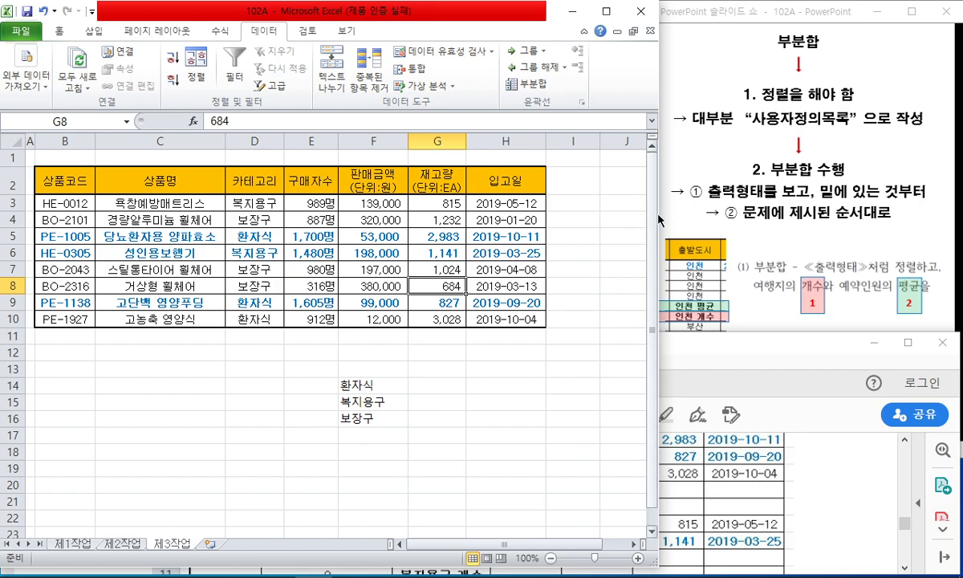
left_click_drag(658, 215, 639, 217)
left_click(480, 251)
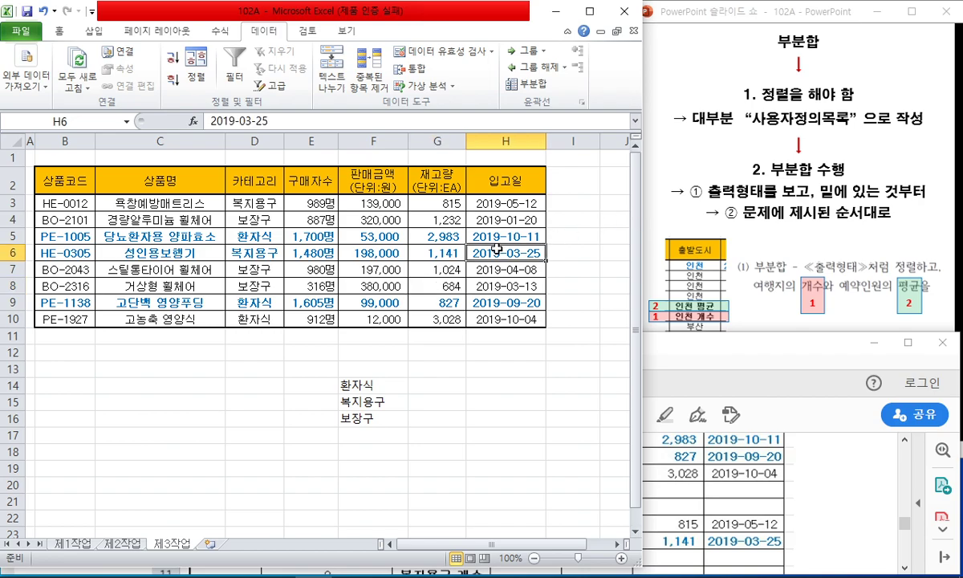
left_click(195, 234)
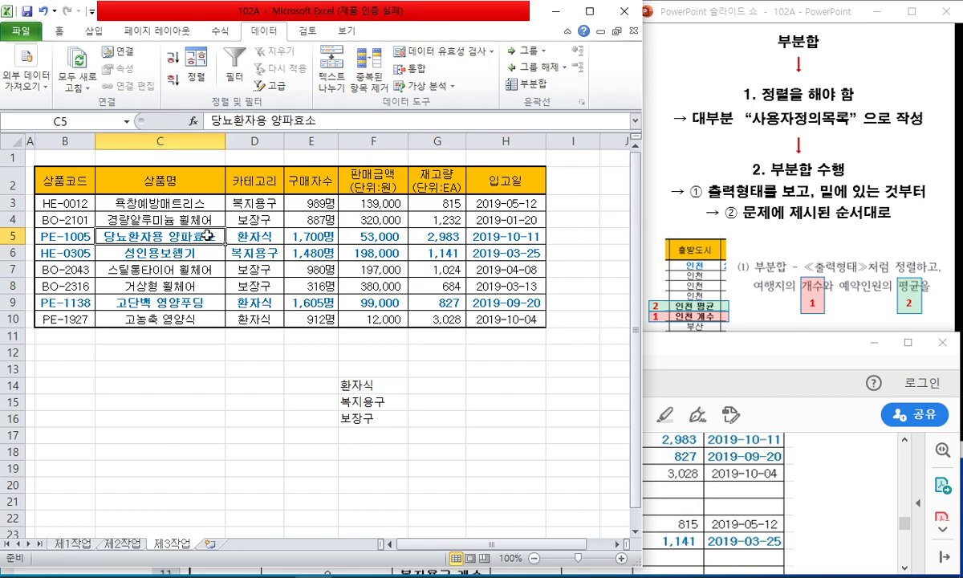
key("ctrl+a")
right_click(259, 232)
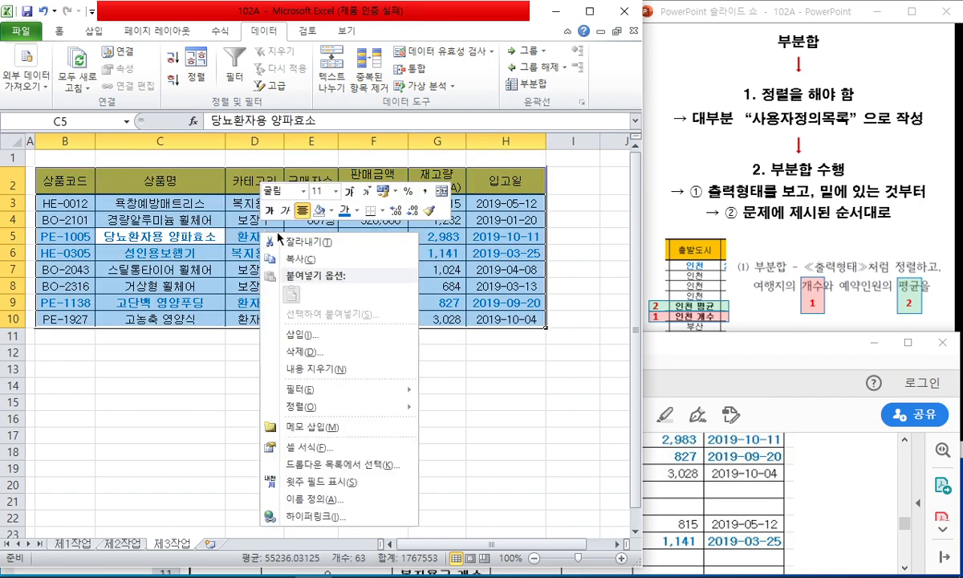
mouse_move(353, 406)
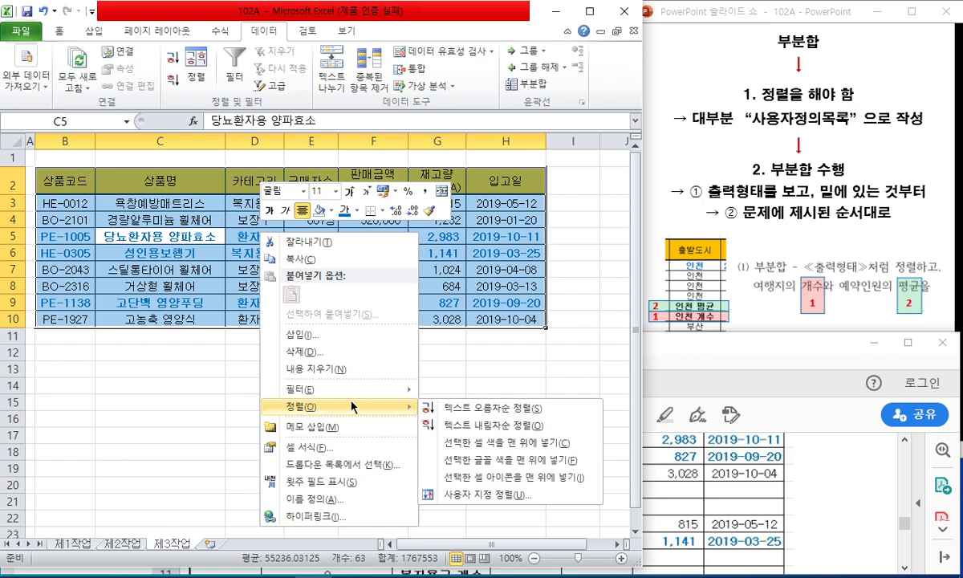
left_click(475, 497)
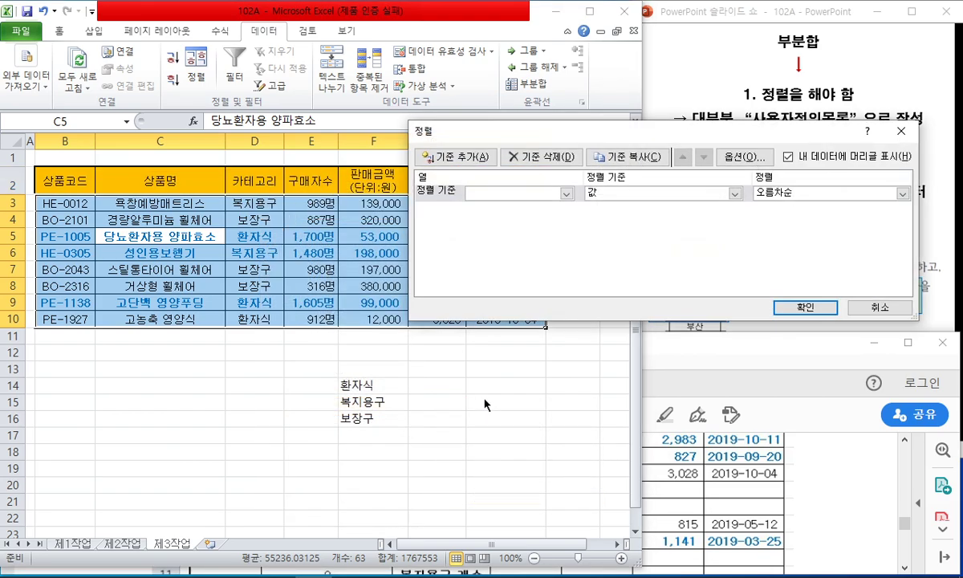
left_click_drag(656, 140, 361, 258)
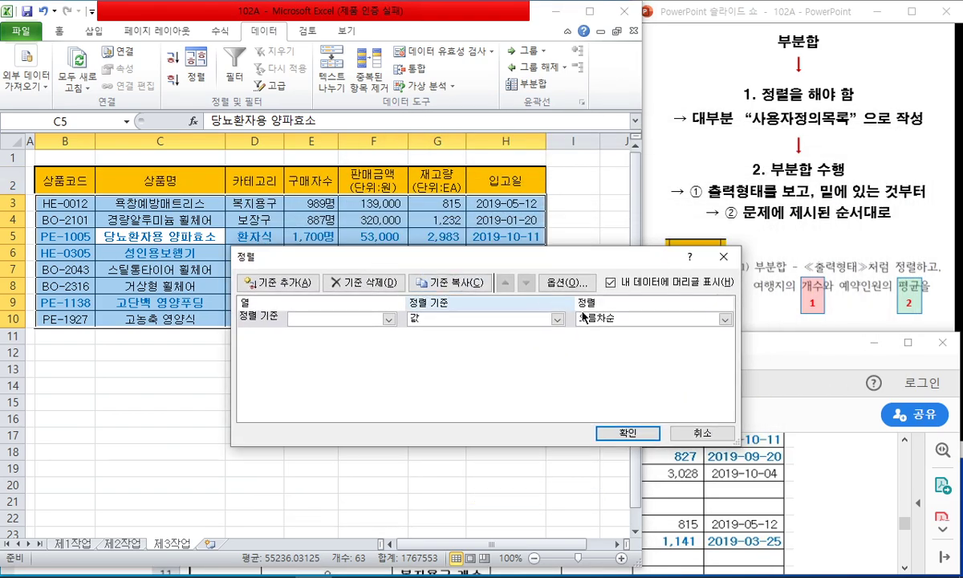
left_click(390, 319)
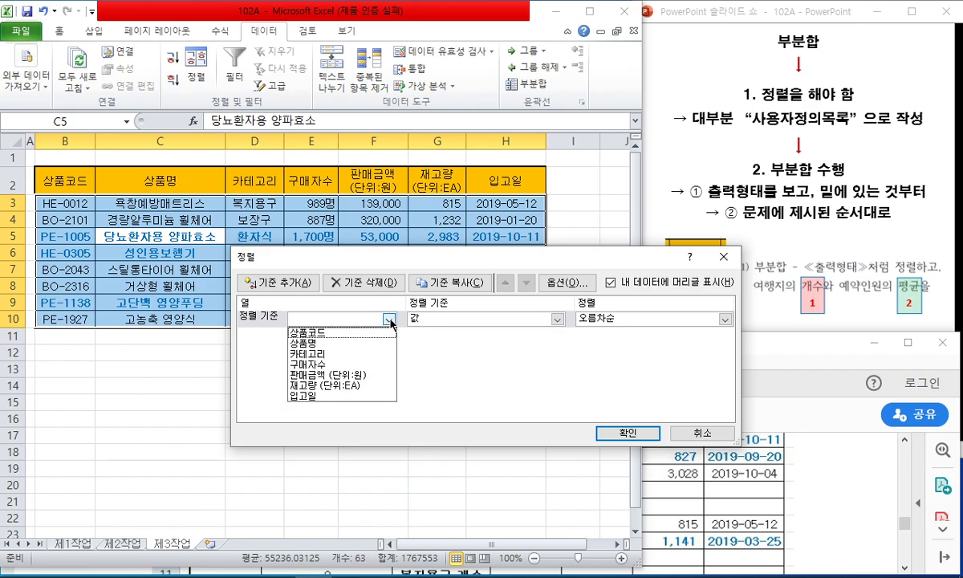
left_click(309, 353)
left_click(621, 320)
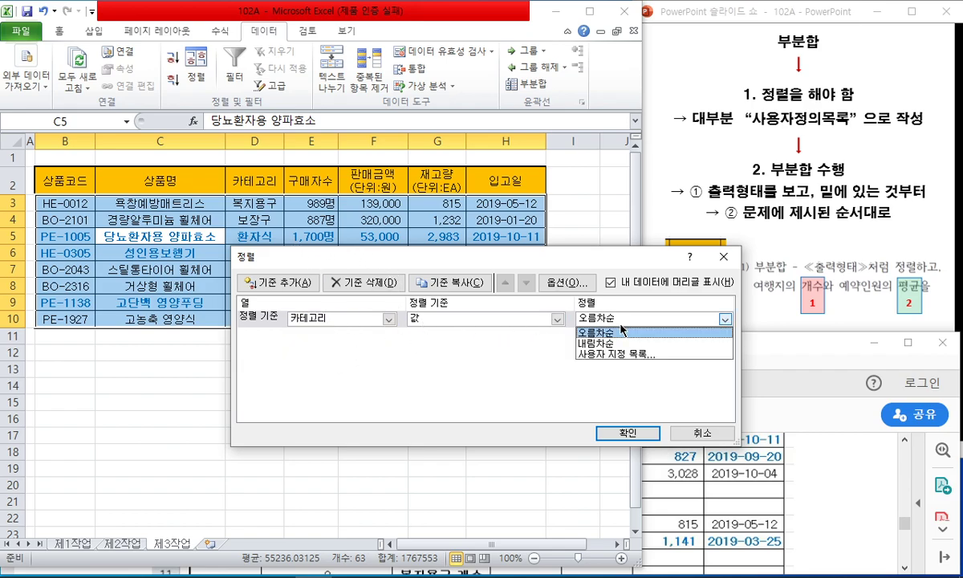
left_click(613, 354)
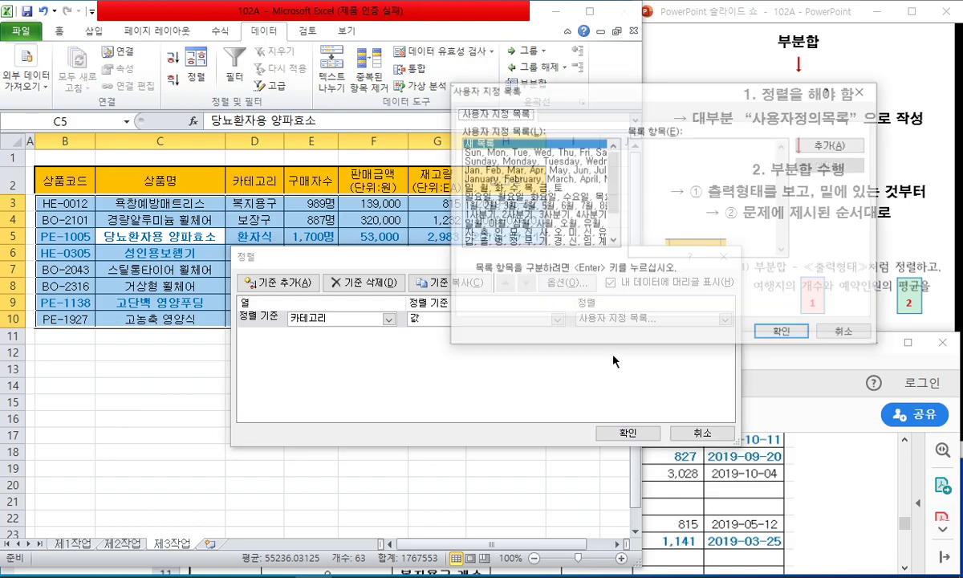
left_click_drag(540, 88, 381, 238)
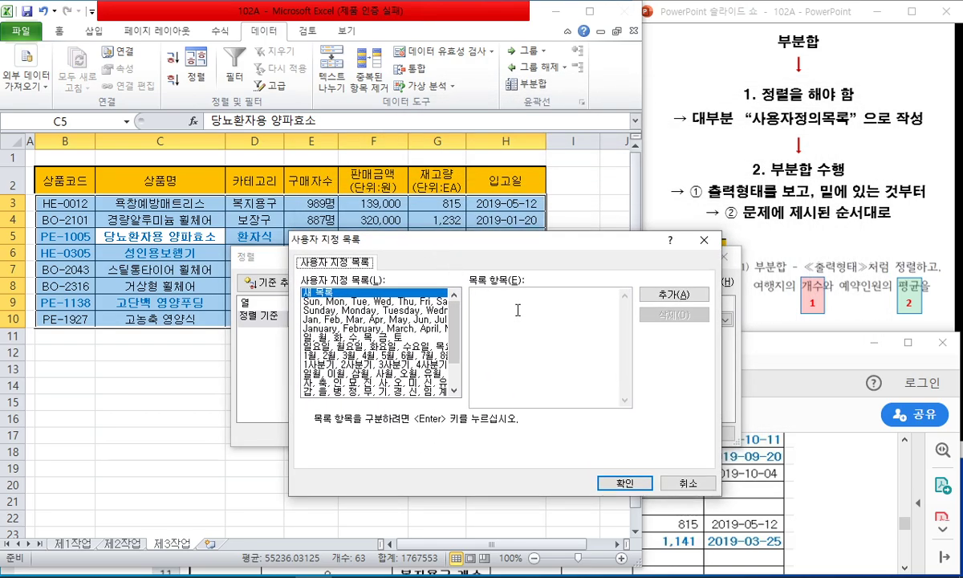
left_click_drag(496, 247, 281, 285)
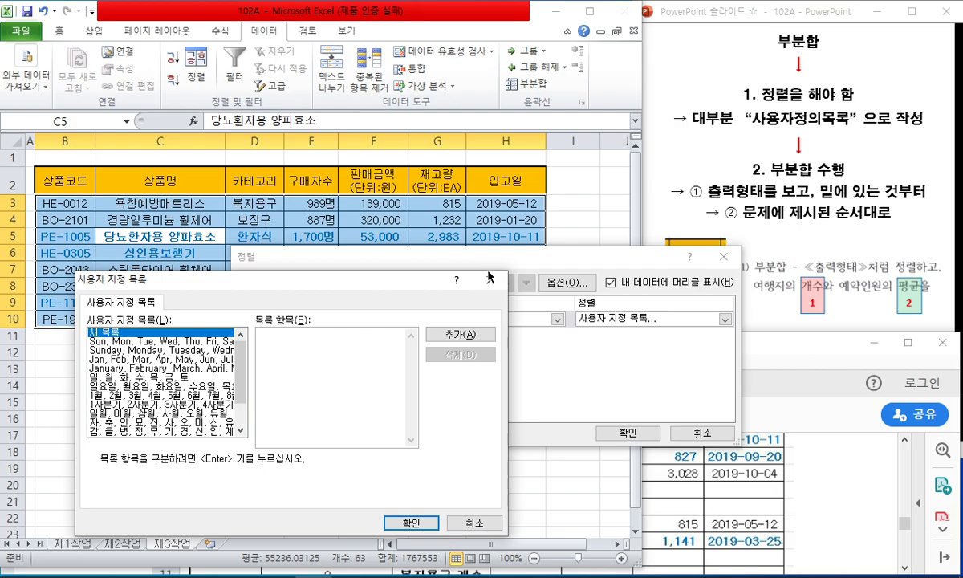
left_click(488, 274)
left_click_drag(501, 260, 694, 205)
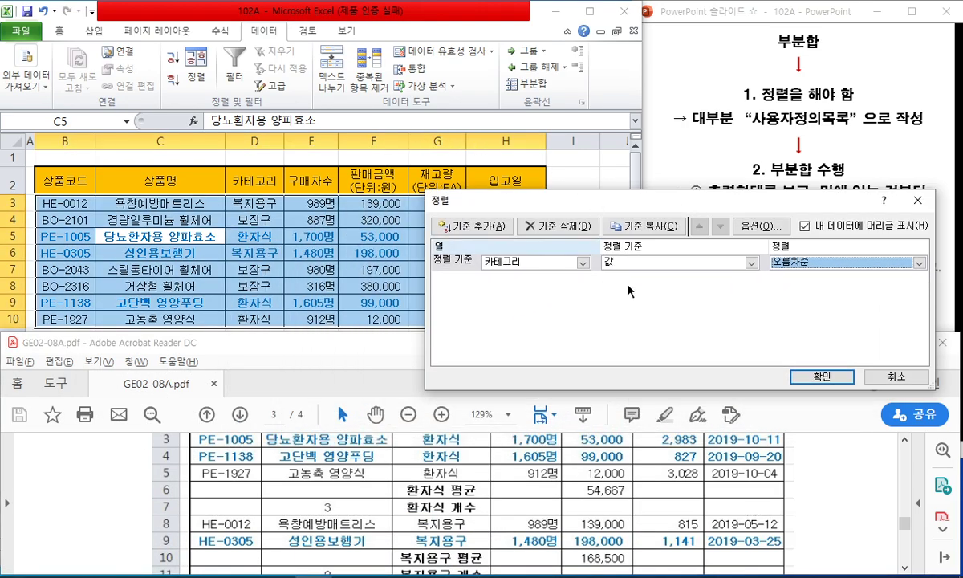
left_click(874, 377)
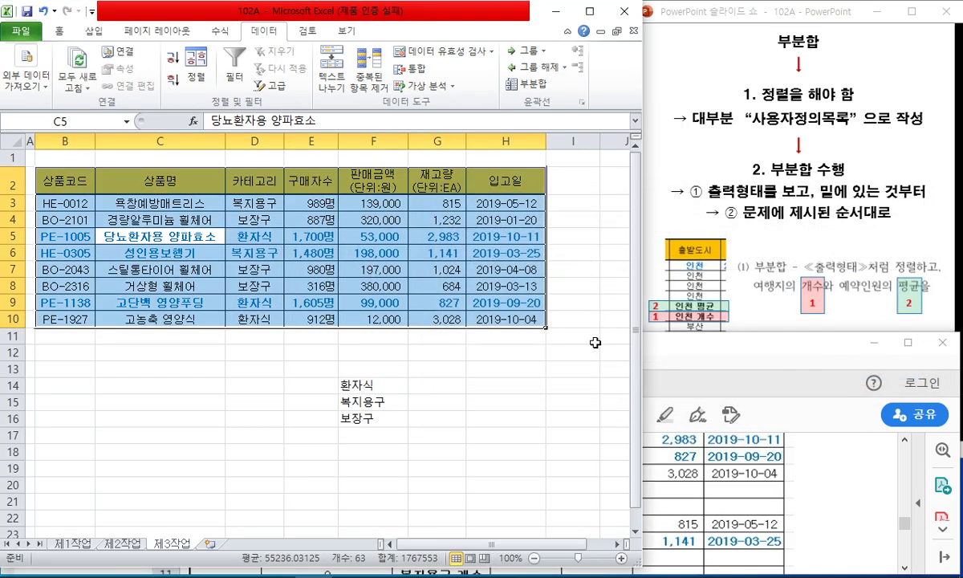
Move the 환자식, 복지용구, 보장구 list from F14:F16 to B14:B16
left_click_drag(362, 367, 373, 417)
key("ctrl+x")
left_click(46, 388)
key("ctrl+v")
left_click(437, 401)
Set up a custom sort of table B2:H10 by 카테고리 with a user-defined list as the order
left_click_drag(64, 178, 521, 319)
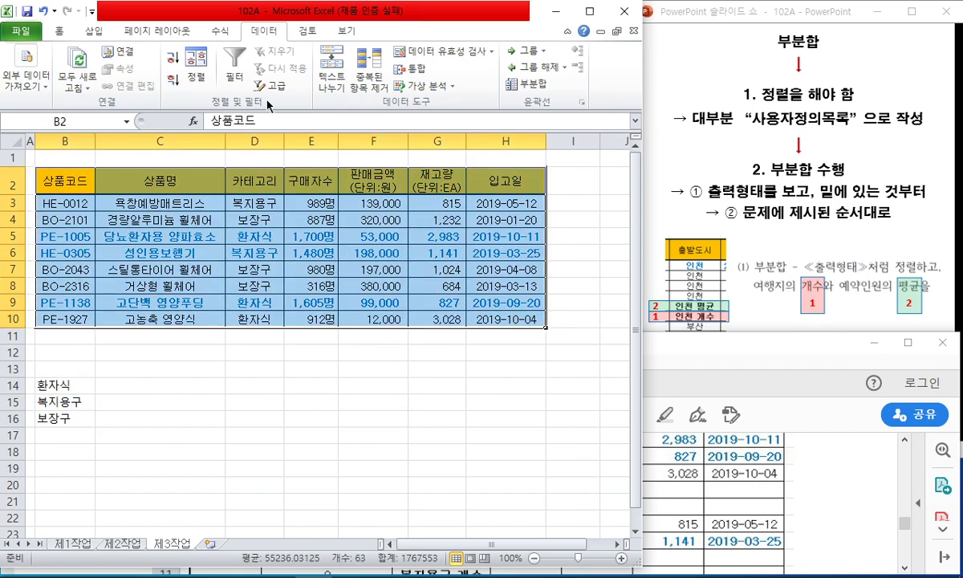
right_click(401, 208)
mouse_move(482, 386)
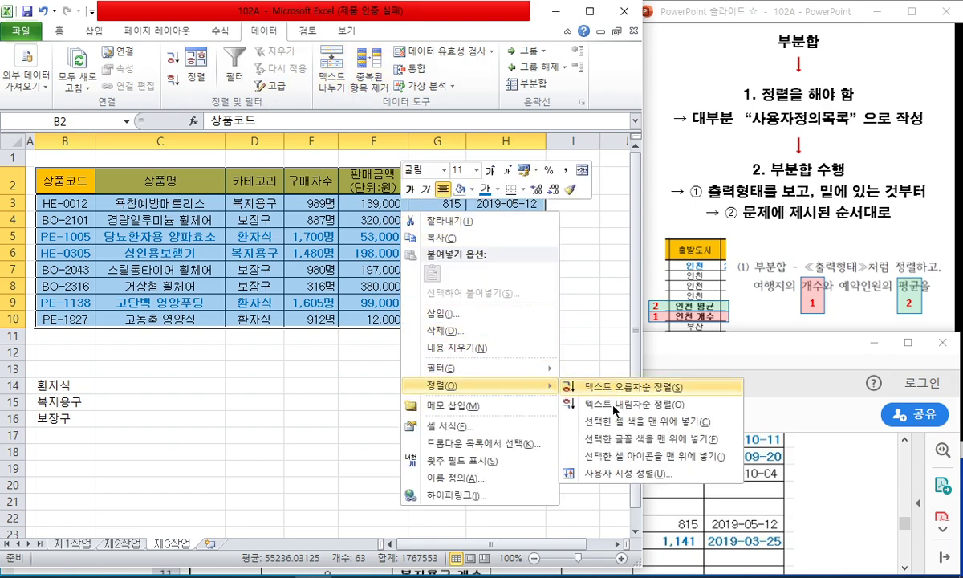
left_click(618, 473)
left_click(583, 262)
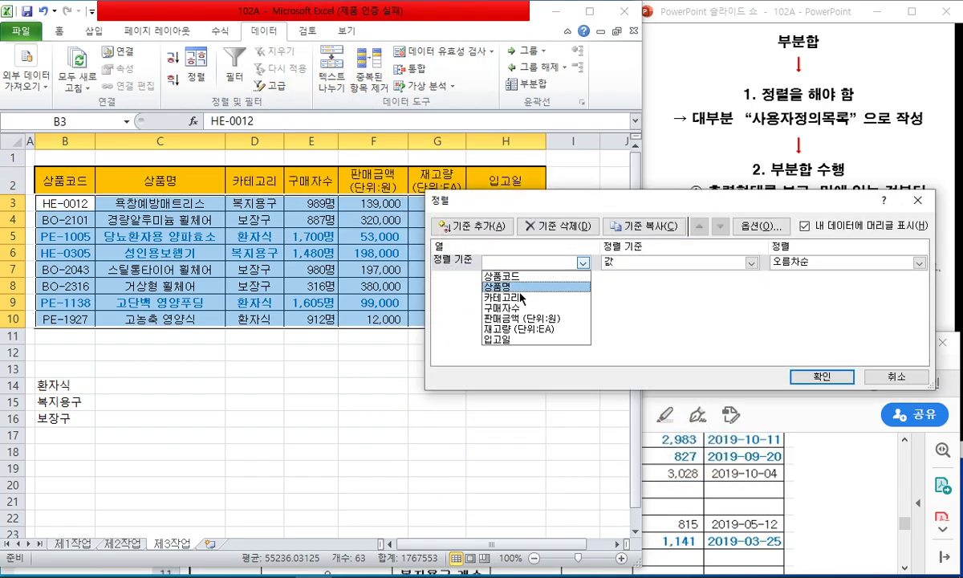
left_click(518, 298)
left_click(772, 261)
left_click(759, 283)
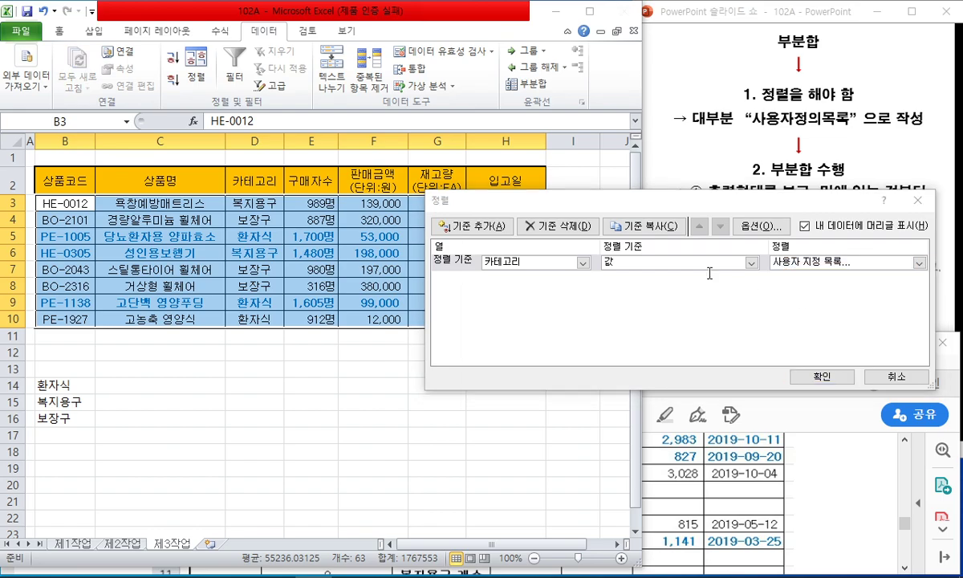
Add the custom list 환자식, 복지용구, 보장구 and apply it to sort the table
left_click(665, 218)
type("환자식")
key("Return")
type("복지용구 보장")
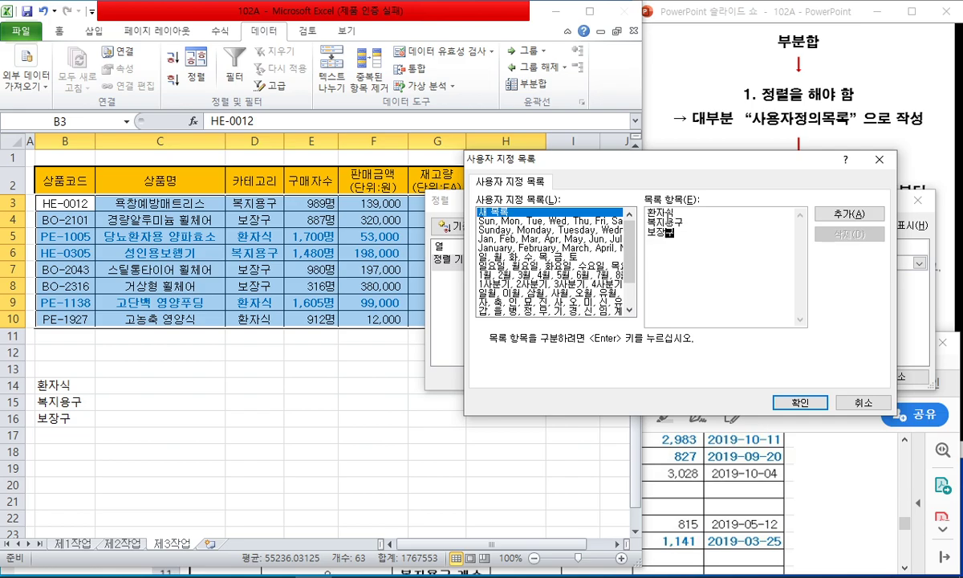
type("구")
left_click(849, 213)
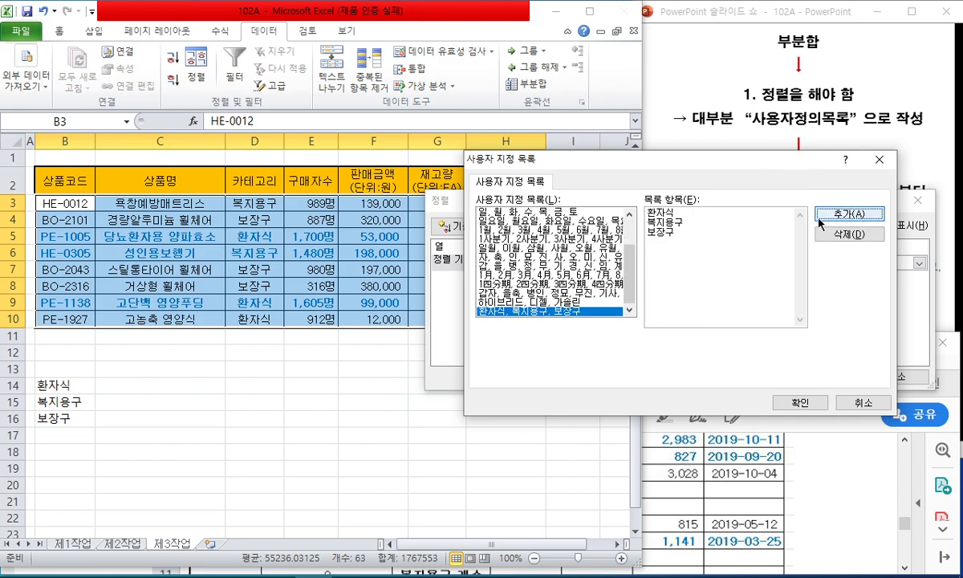
left_click(791, 401)
left_click(784, 394)
left_click(562, 313)
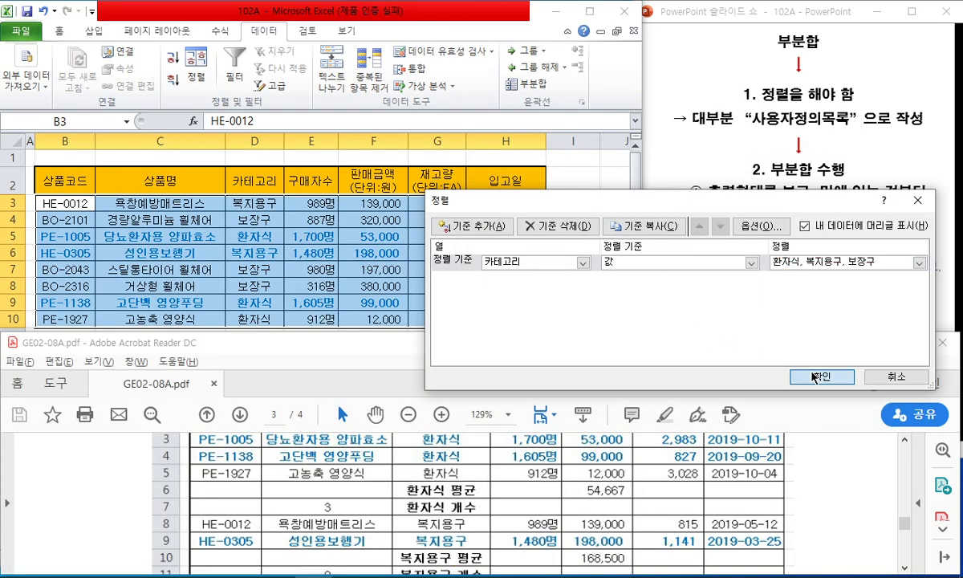
left_click(764, 498)
left_click_drag(253, 202, 248, 320)
left_click(163, 367)
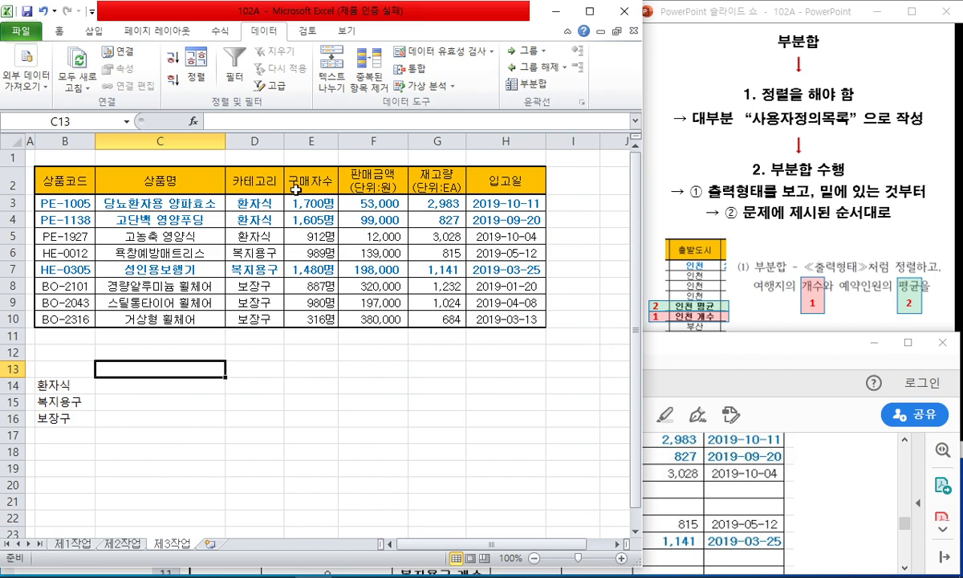
Delete rows 14 to 16 containing the helper category list
left_click(185, 201)
left_click_drag(16, 385, 26, 417)
right_click(26, 417)
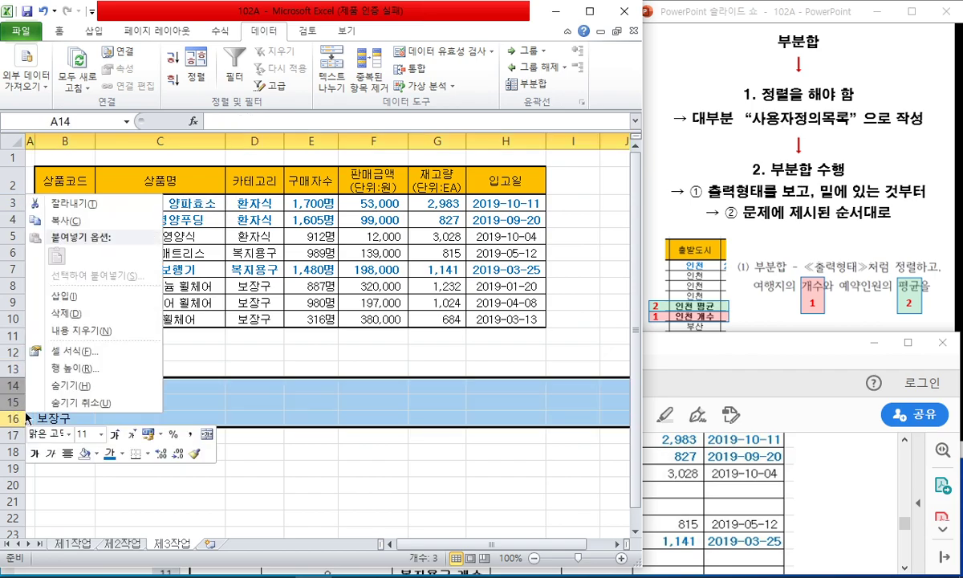
left_click(373, 385)
Shorten the Excel window so the exam PDF's table can be read below it
left_click(831, 389)
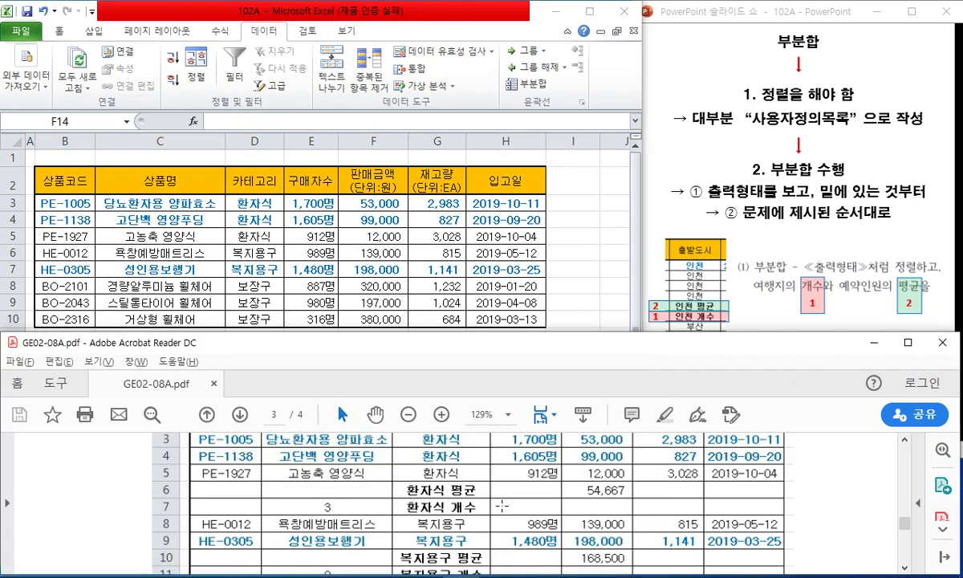
left_click(587, 324)
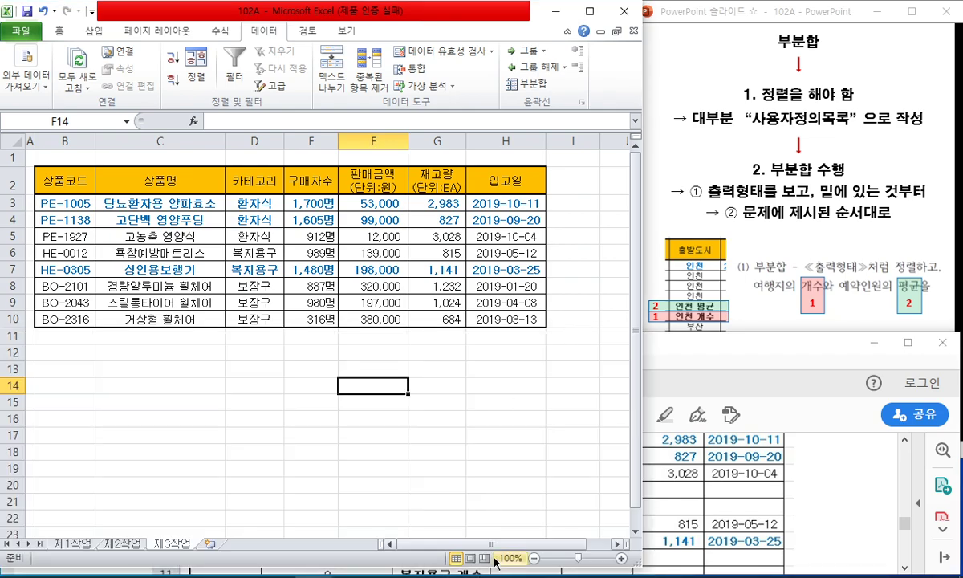
left_click_drag(492, 566, 497, 464)
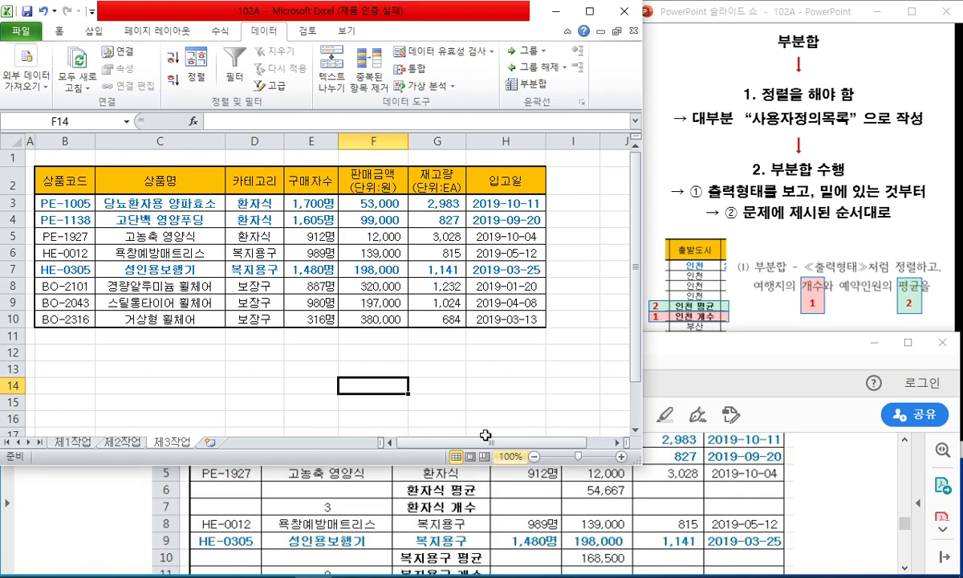
Select the sorted table B2:H10 and widen the Excel window to nearly the full screen width
left_click(53, 182)
left_click_drag(53, 182, 526, 318)
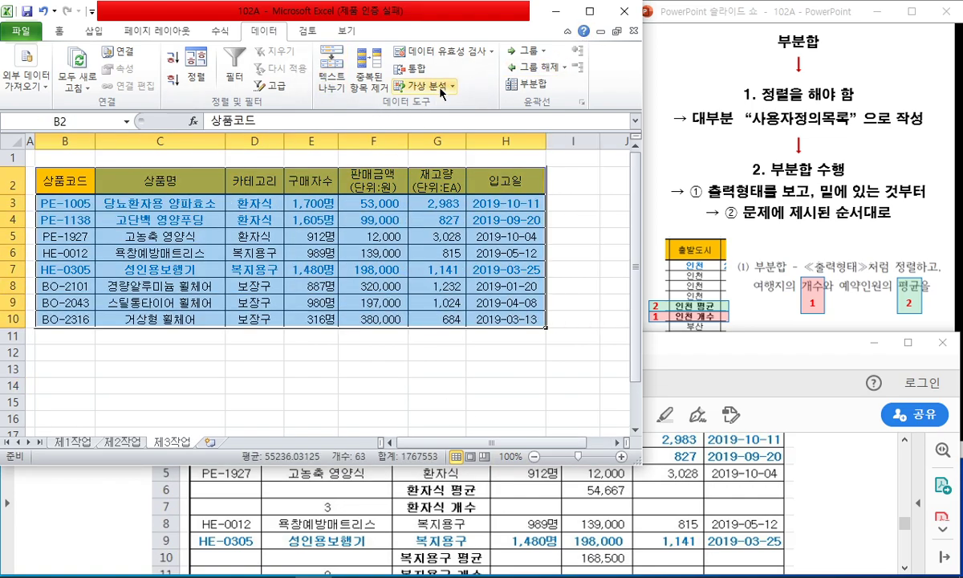
left_click_drag(642, 145, 960, 144)
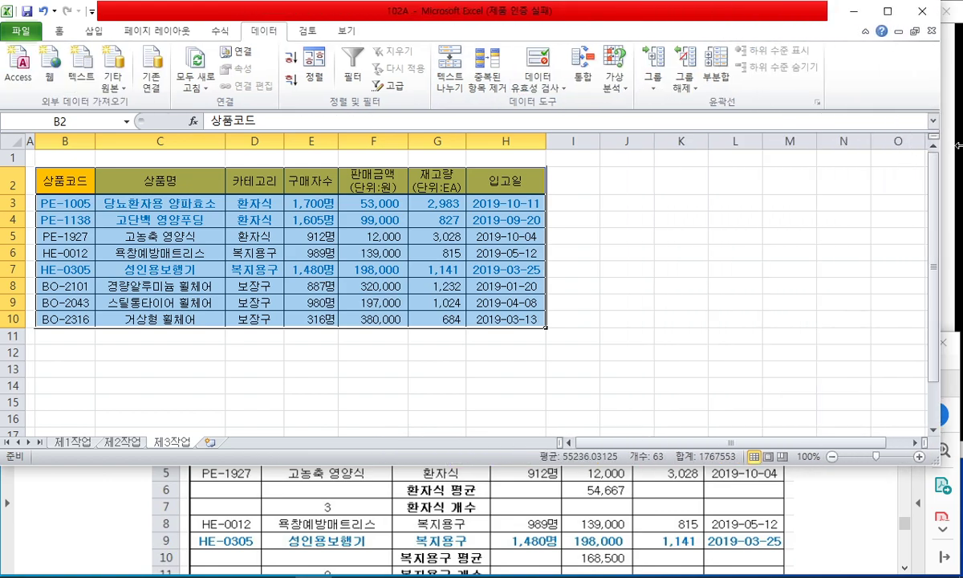
left_click(612, 84)
left_click(778, 97)
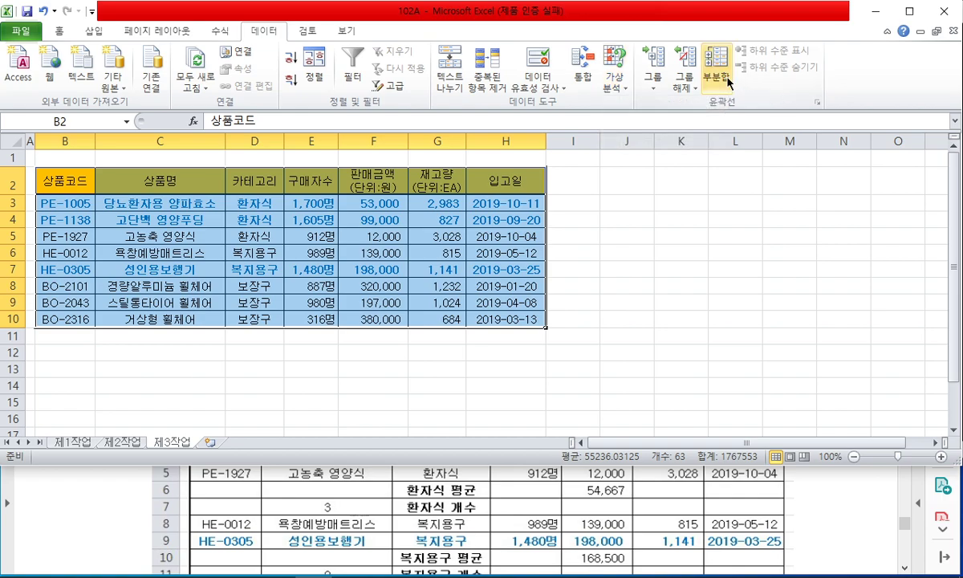
Set up a subtotal for the table grouped by 카테고리 with the 개수 function
left_click(727, 81)
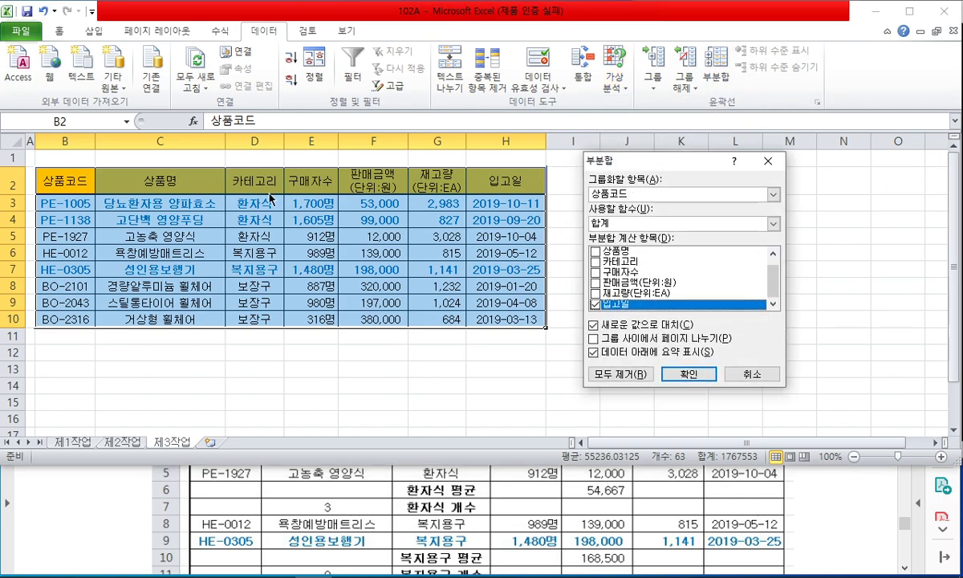
left_click(636, 193)
left_click(614, 218)
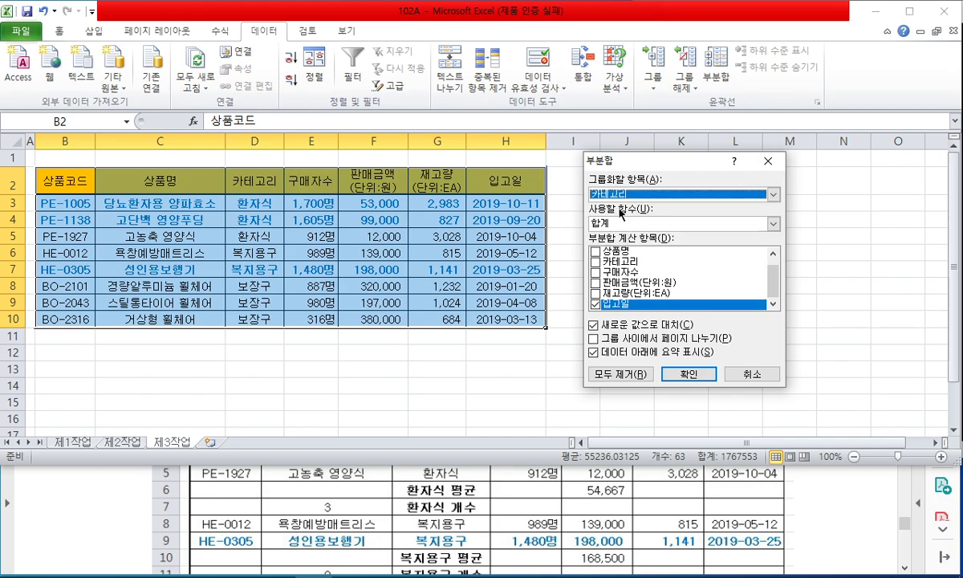
mouse_move(247, 200)
left_mouse_down()
mouse_move(257, 201)
mouse_move(245, 203)
left_mouse_up()
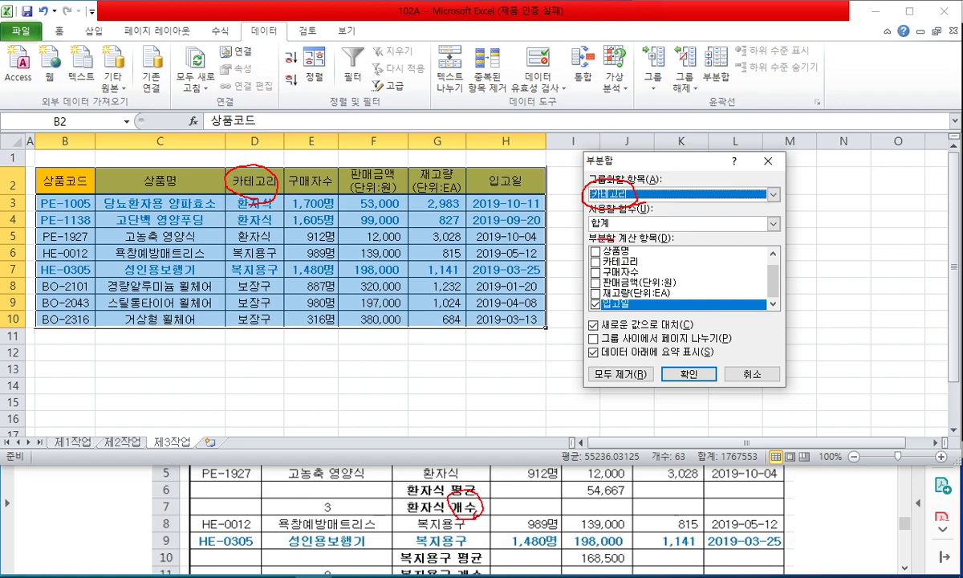
left_click(614, 223)
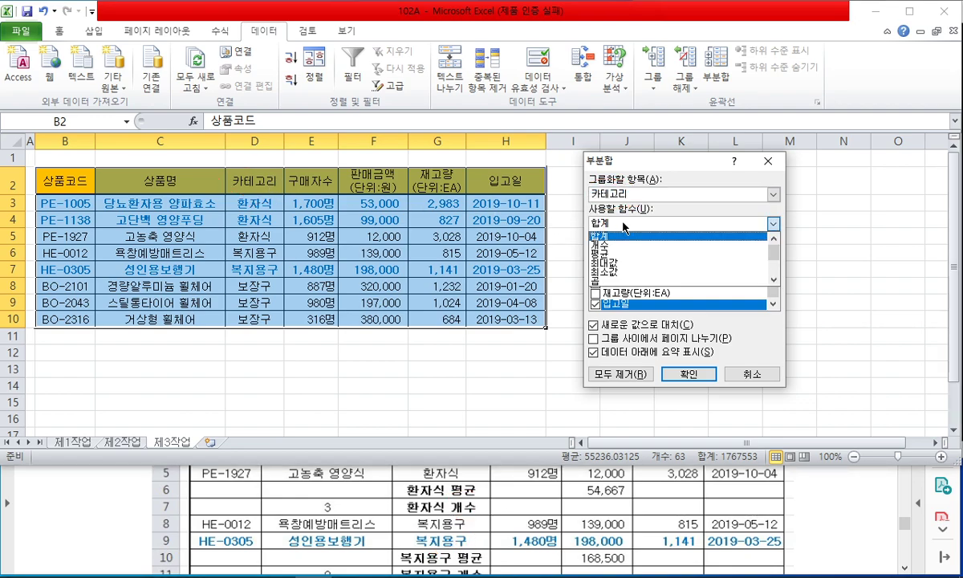
left_click(616, 245)
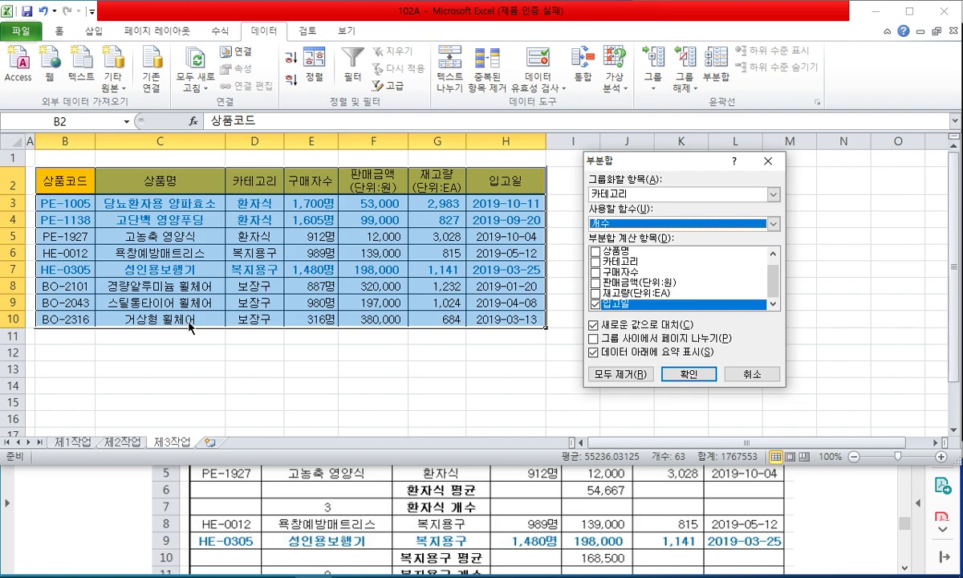
Make 상품명 the only subtotalled field instead of 입고일, and apply the count subtotal
left_click(639, 305)
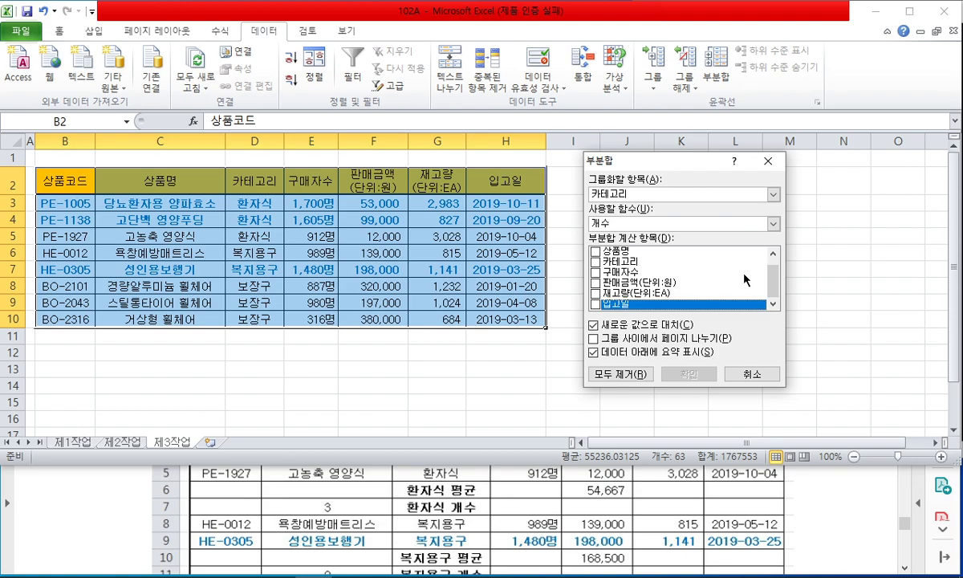
scroll(763, 271, "up", 1)
left_click(595, 262)
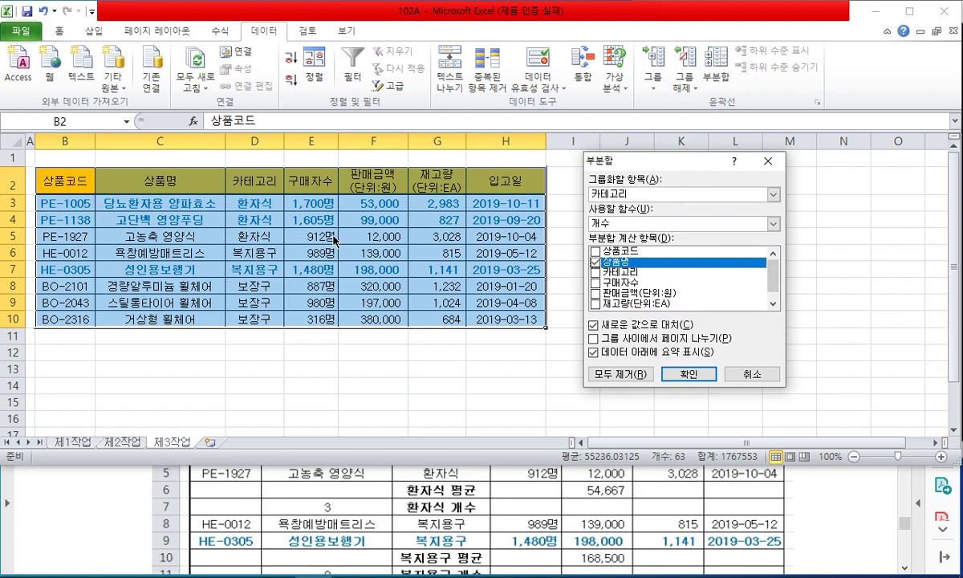
left_click_drag(126, 178, 182, 205)
left_click_drag(324, 505, 305, 530)
key("Return")
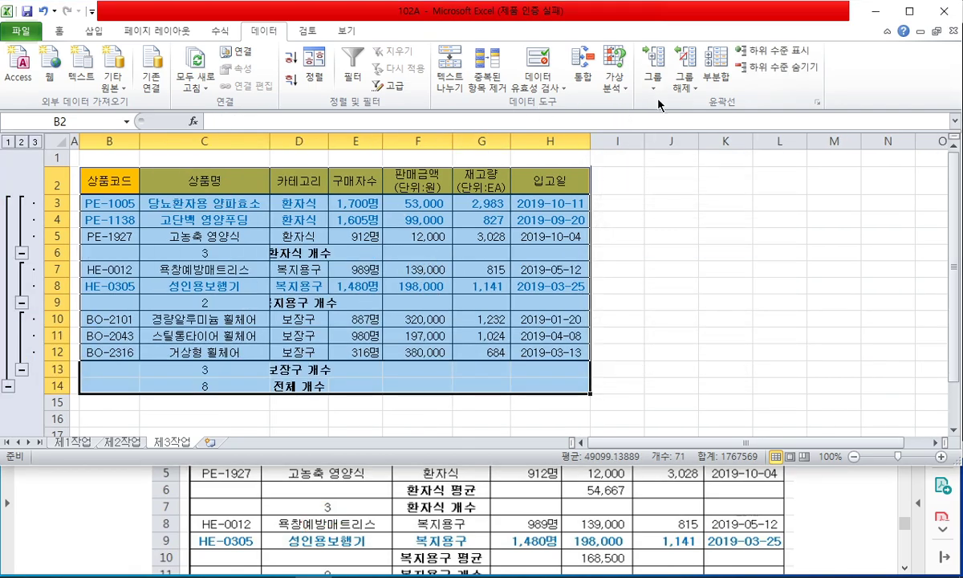
Add a second subtotal by 카테고리 using 평균 on only 판매금액(단위:원), without replacing the existing count subtotals
left_click(716, 69)
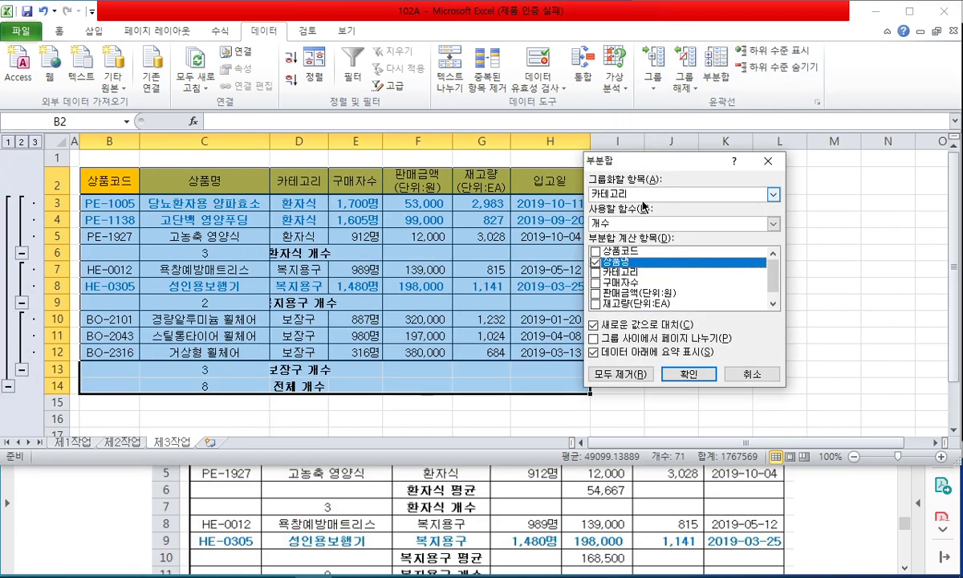
left_click(609, 223)
left_click(614, 252)
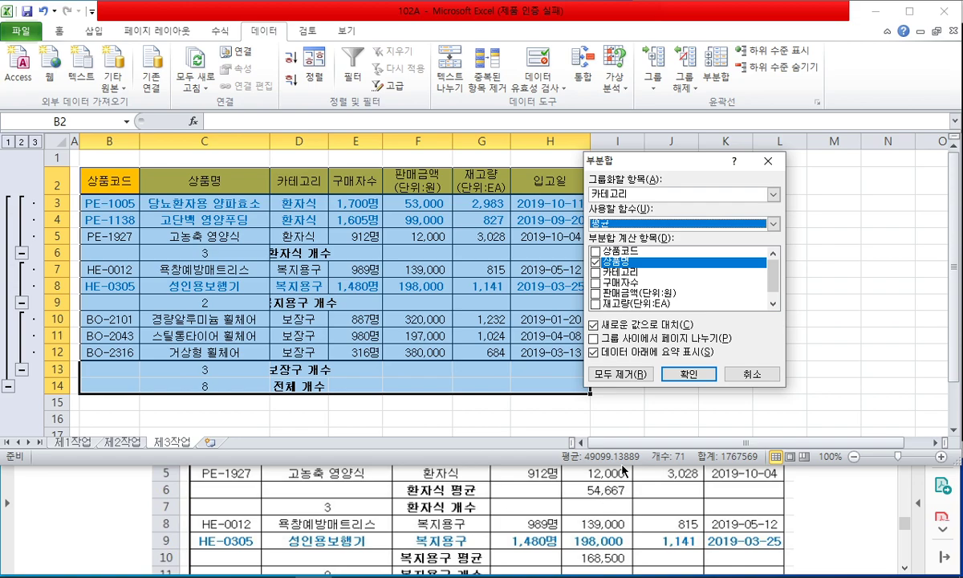
left_click(595, 262)
left_click(595, 294)
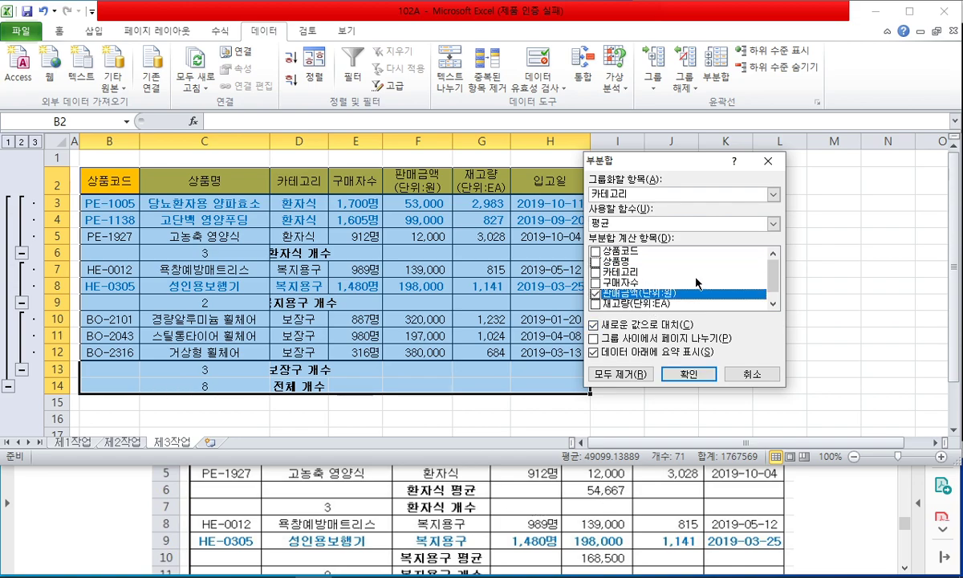
scroll(721, 284, "down", 1)
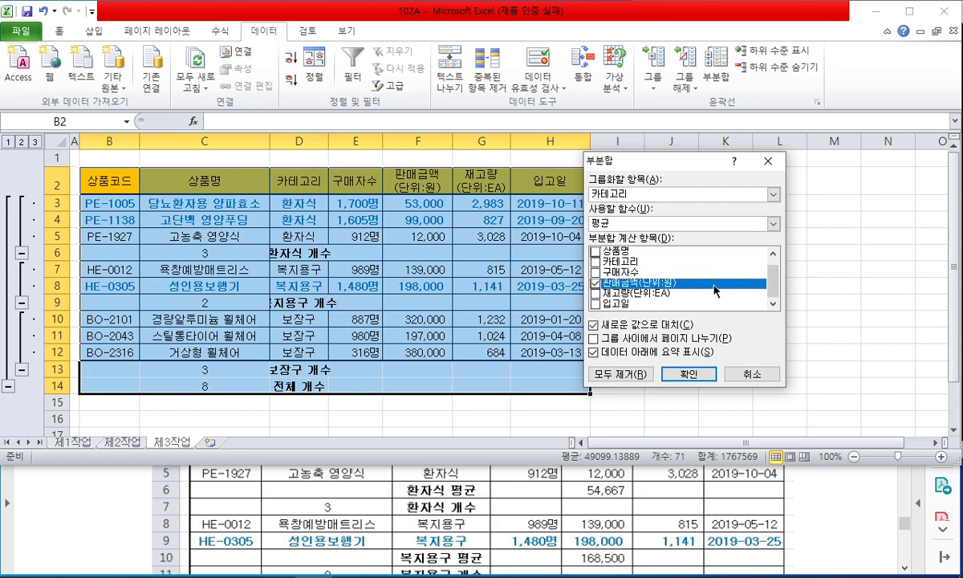
left_click(594, 326)
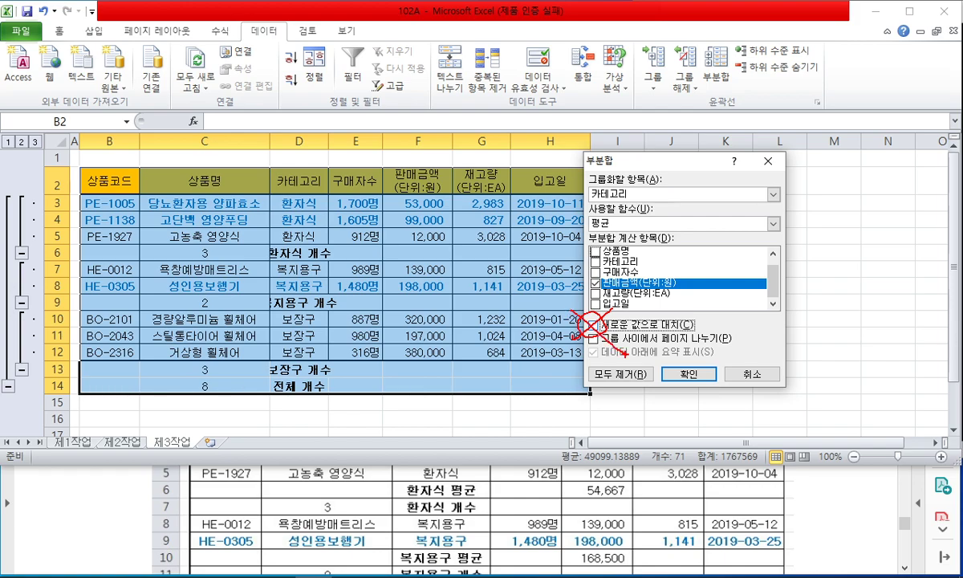
left_click(686, 374)
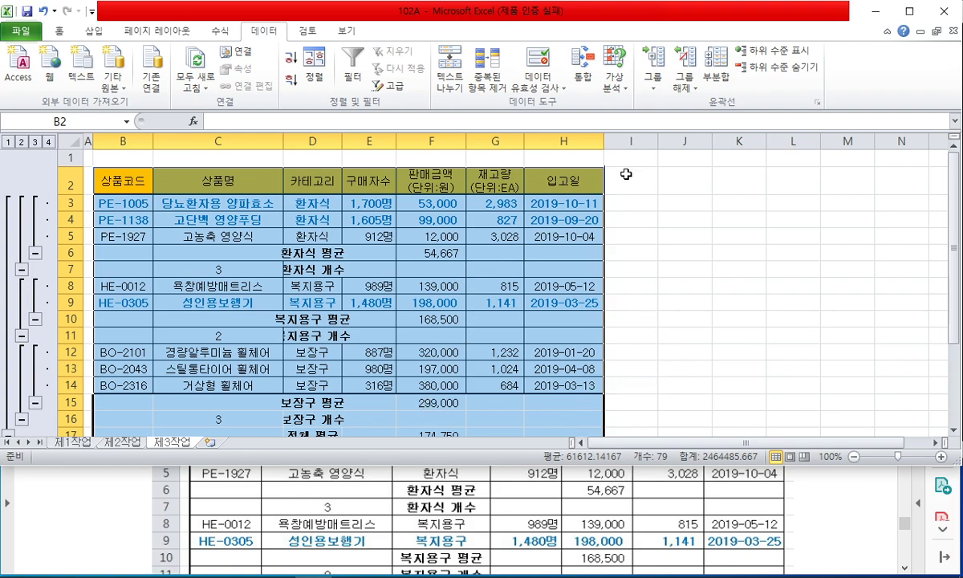
Clear the outline from the subtotalled table and deselect it
left_click(685, 81)
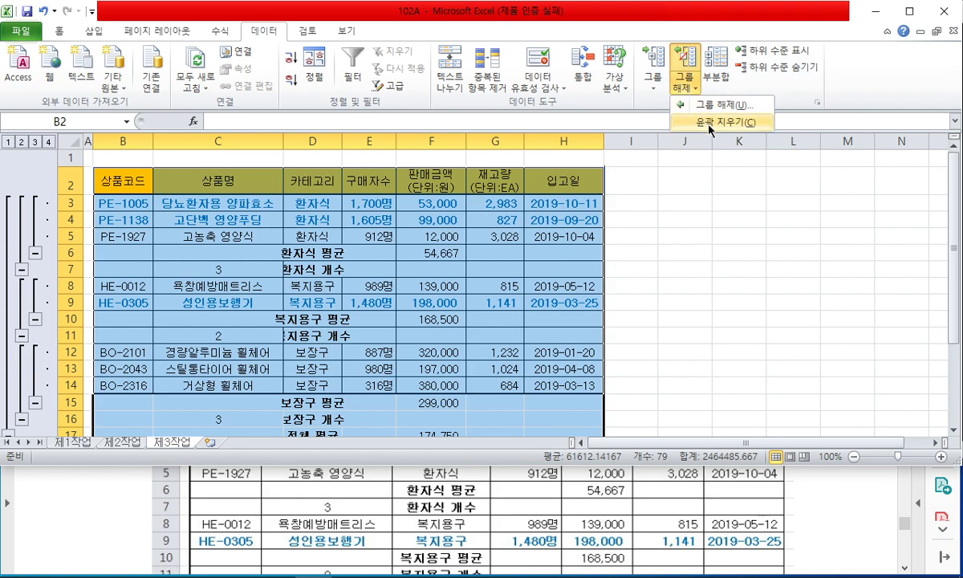
left_click(709, 124)
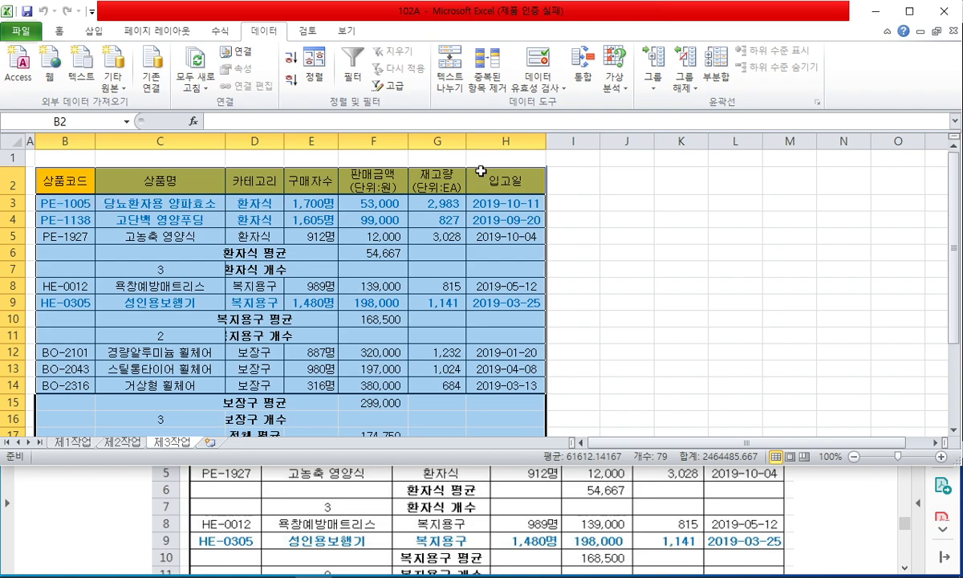
left_click(683, 84)
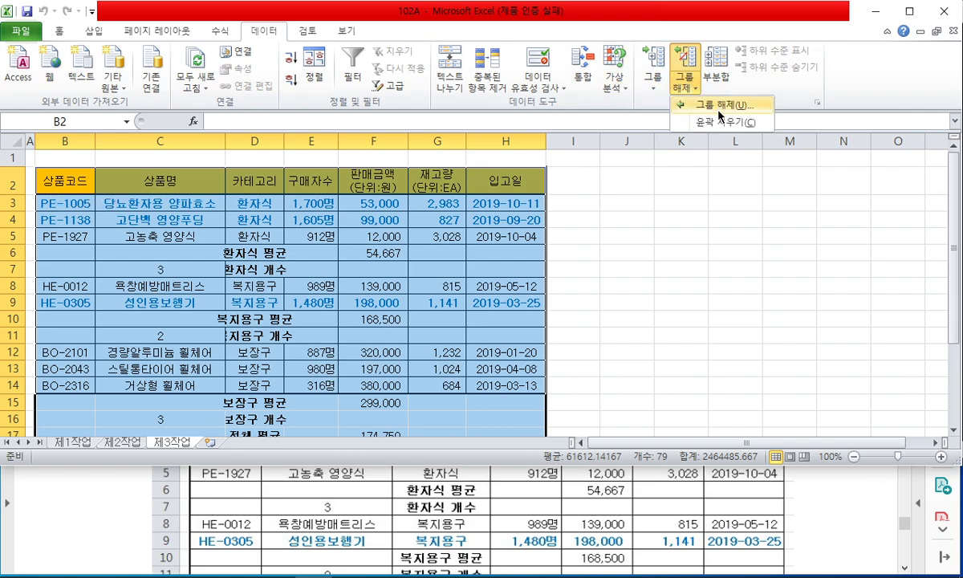
left_click(721, 122)
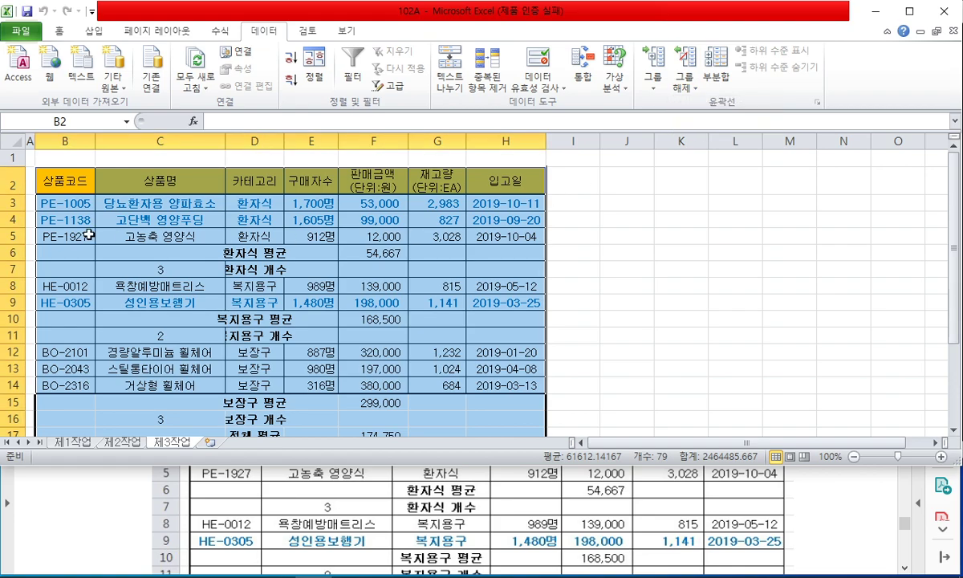
left_click(572, 318)
Compare the average and count subtotal rows with the expected output table in the exam PDF
left_click(805, 520)
scroll(805, 520, "down", 1)
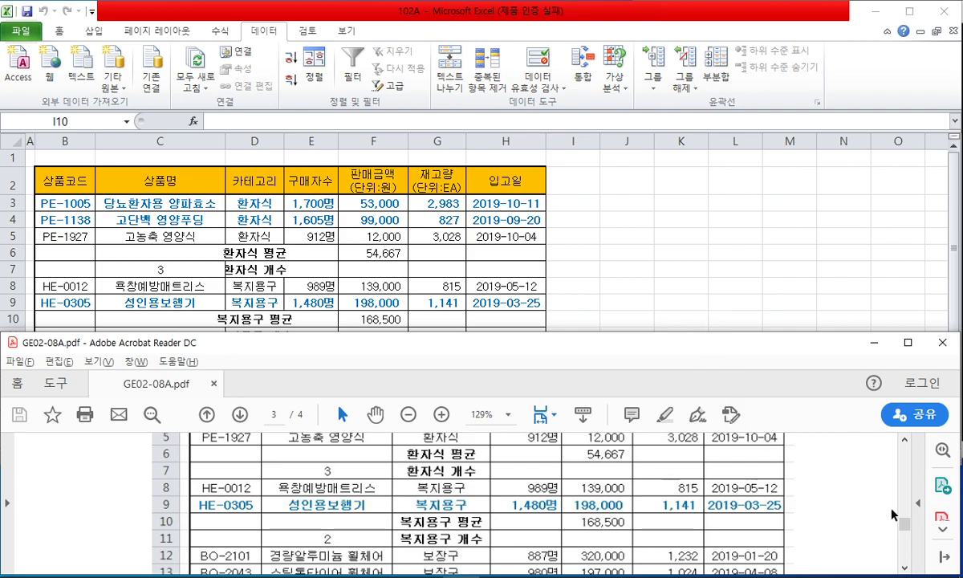
left_click(573, 318)
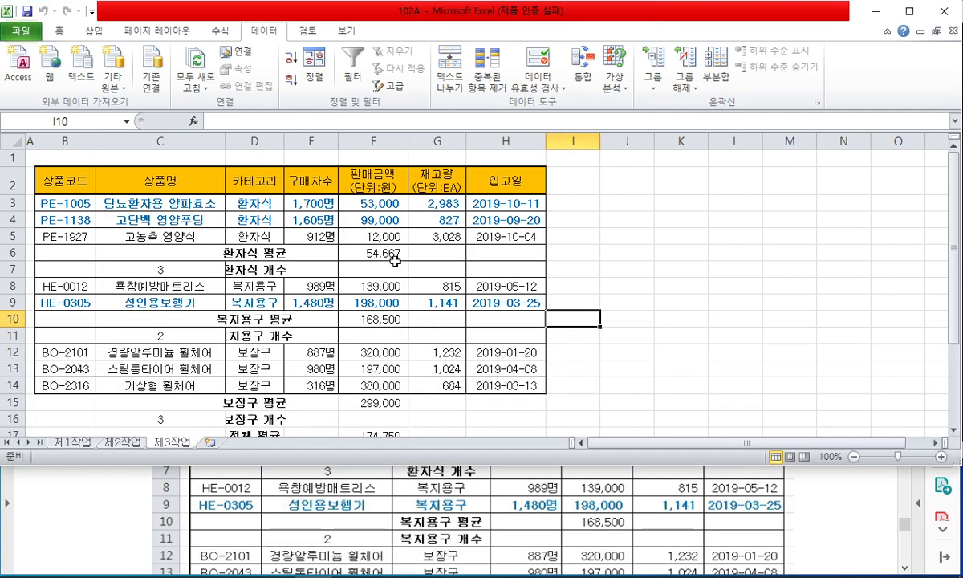
left_click(373, 252)
left_click(607, 475)
left_click(608, 475)
scroll(607, 475, "down", 3)
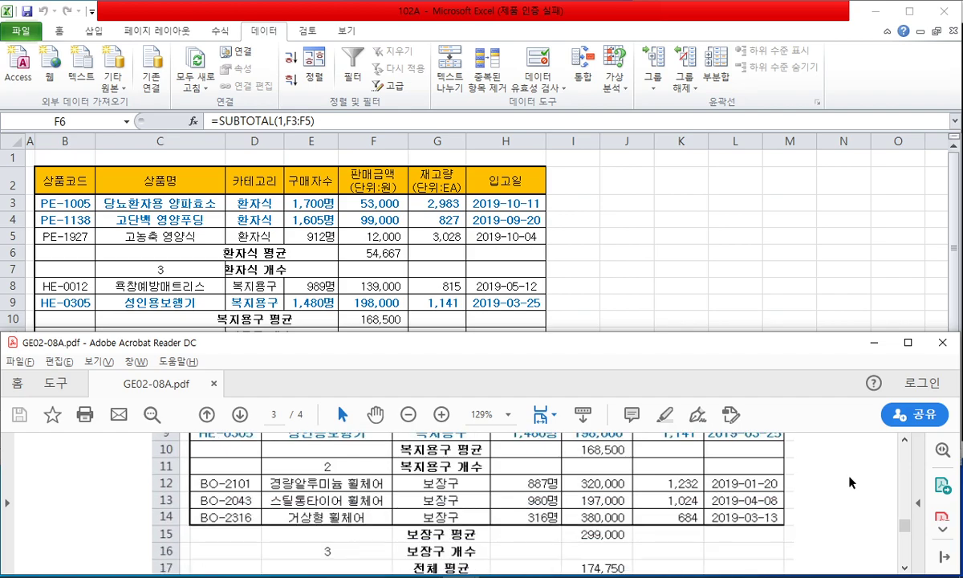
left_click(625, 304)
scroll(443, 336, "down", 1)
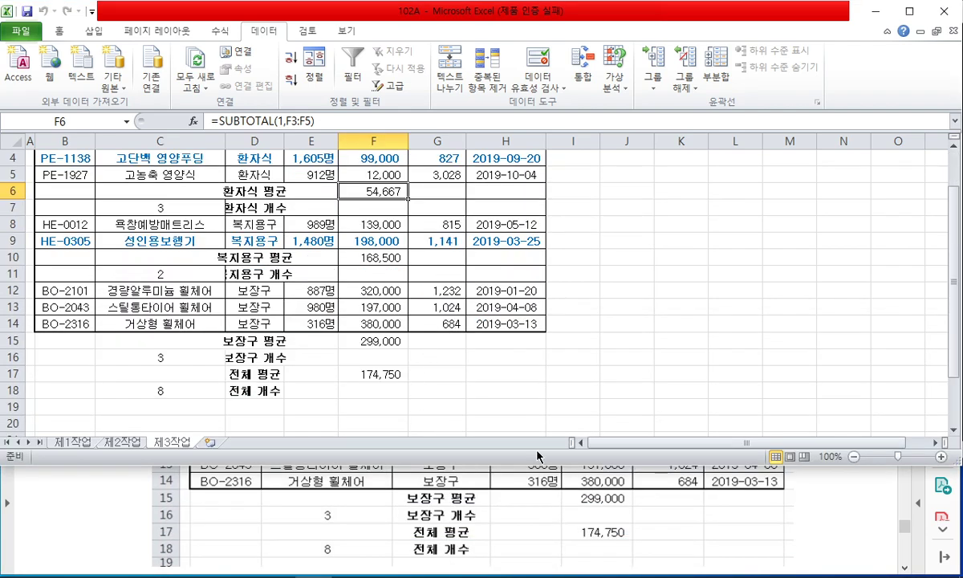
left_click(395, 359)
scroll(400, 352, "up", 1)
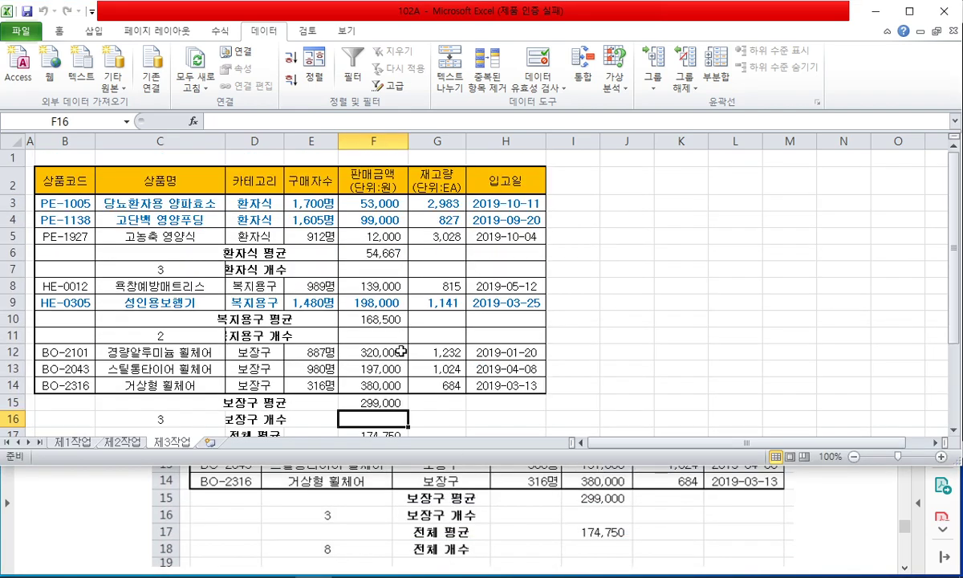
Autofit the widths of columns B to H to their contents
left_click_drag(65, 141, 526, 144)
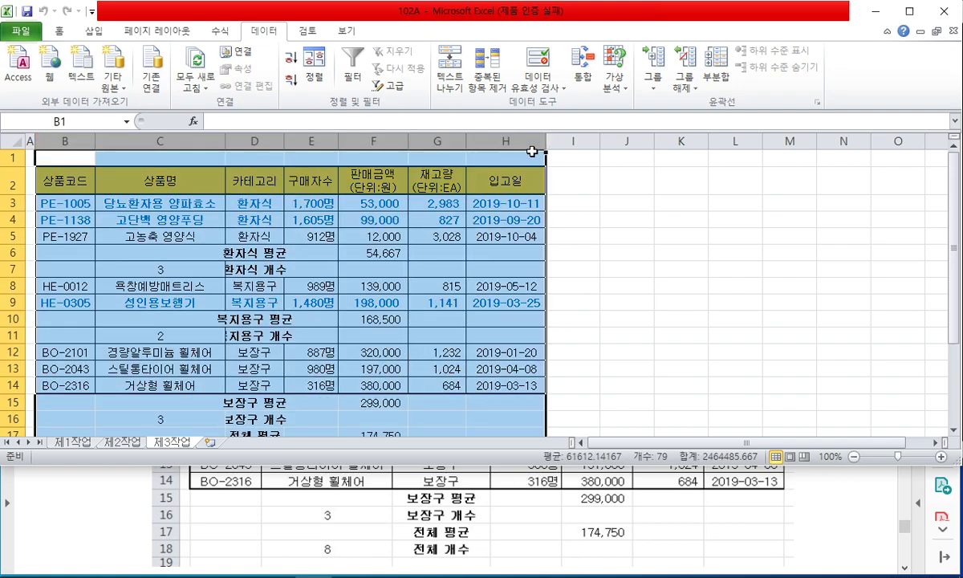
double_click(547, 139)
left_click(644, 254)
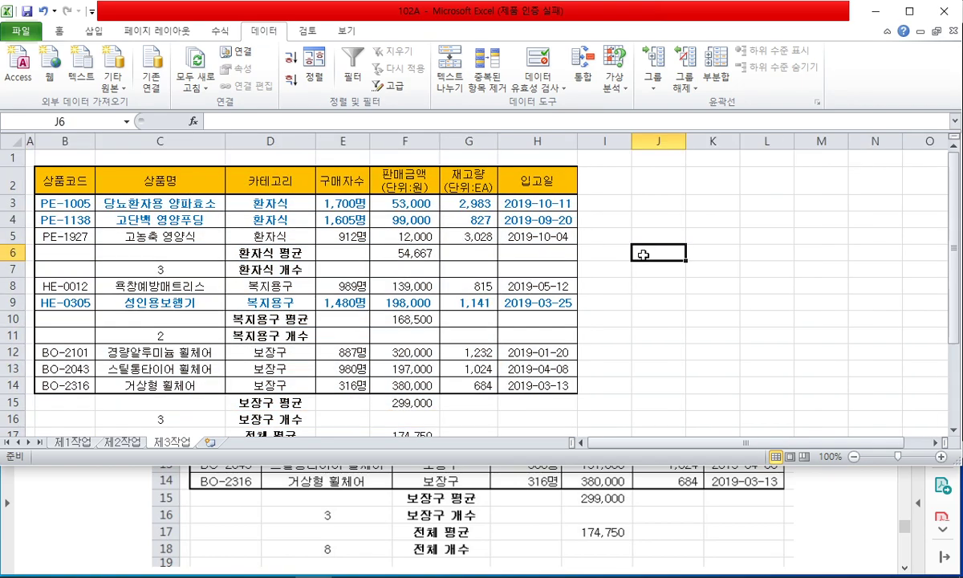
Advance the exam PDF from the subtotal table to the 제4작업 instructions
left_click(827, 548)
scroll(844, 484, "down", 5)
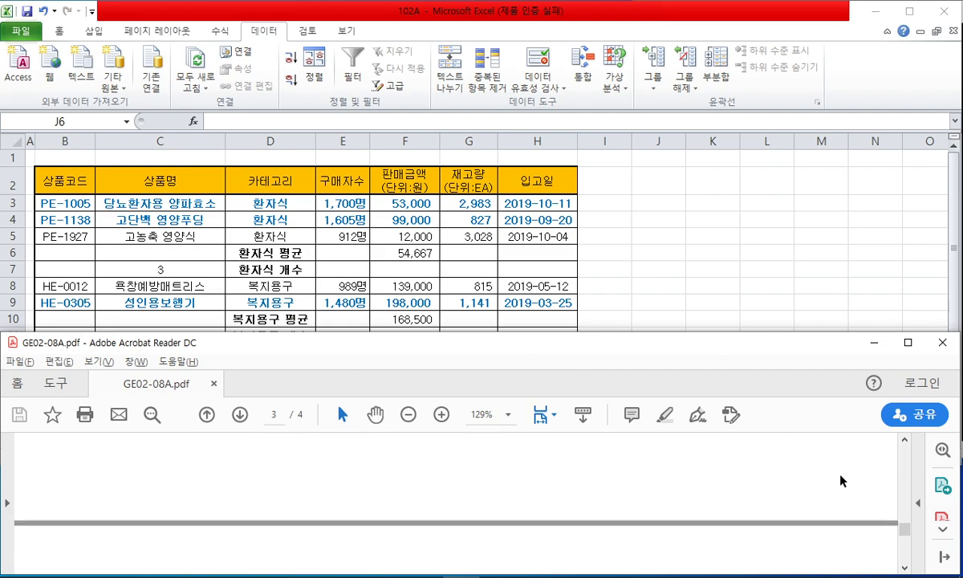
left_click(634, 255)
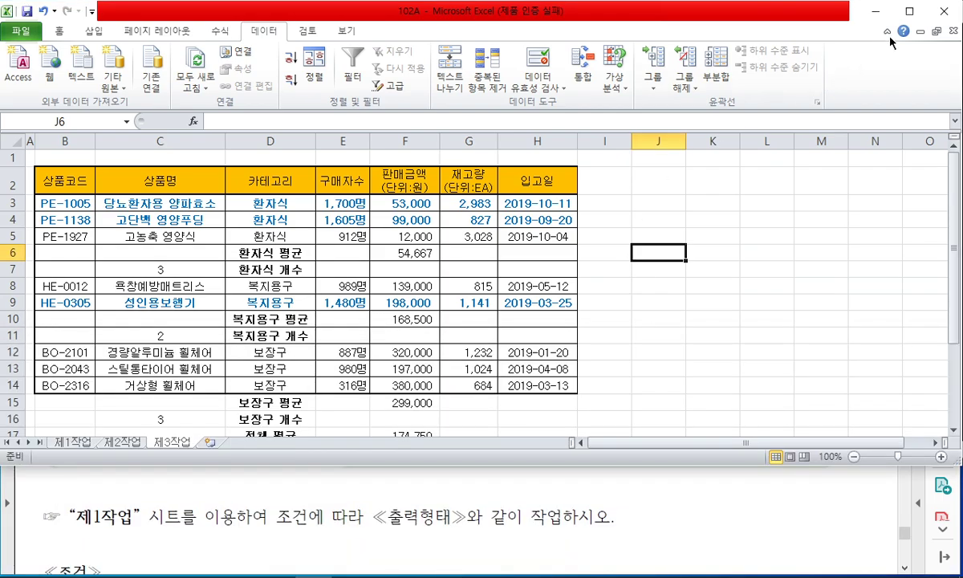
left_click(857, 282)
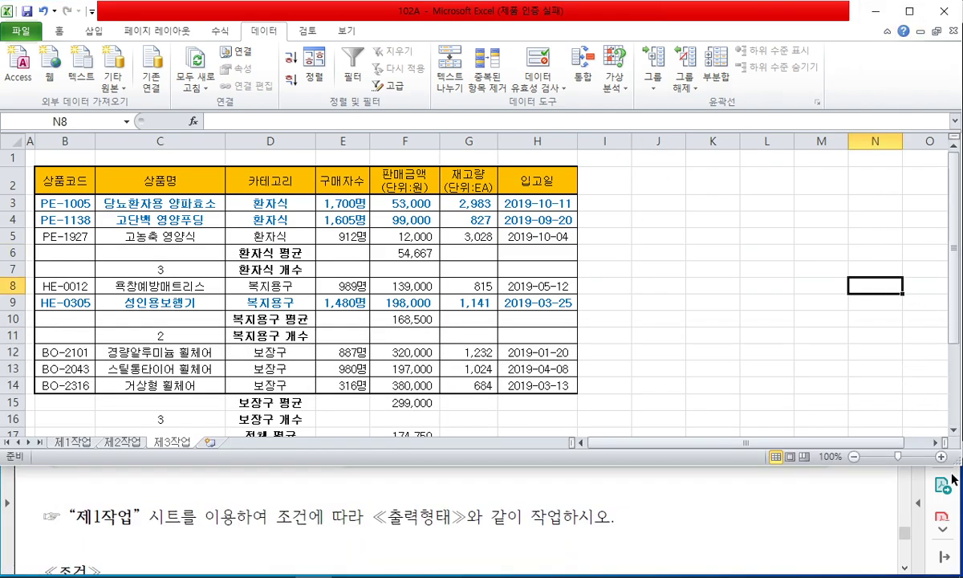
Arrange the Excel and exam PDF windows side by side, minimizing the PowerPoint slide show
key("super+Left")
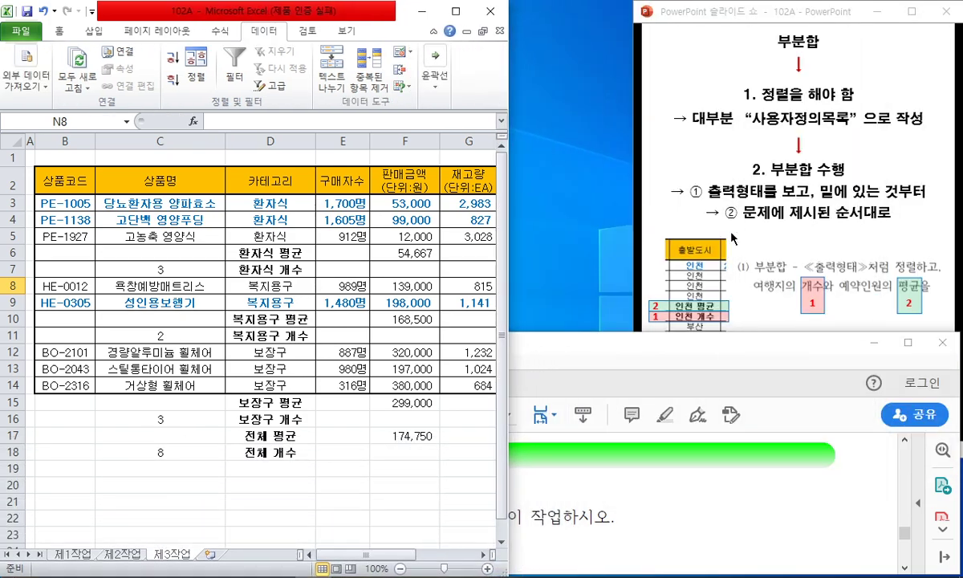
left_click(877, 11)
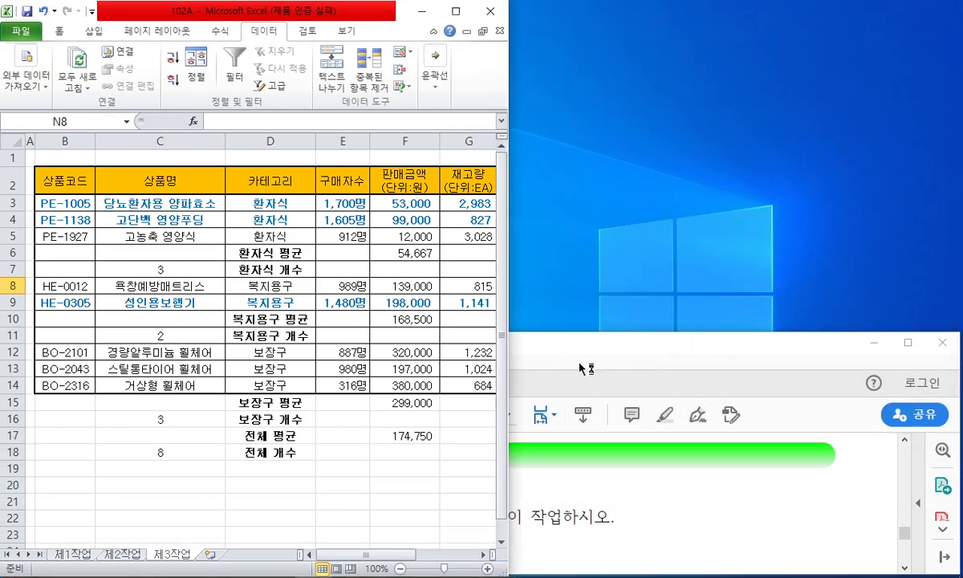
left_click(543, 340)
key("super+Right")
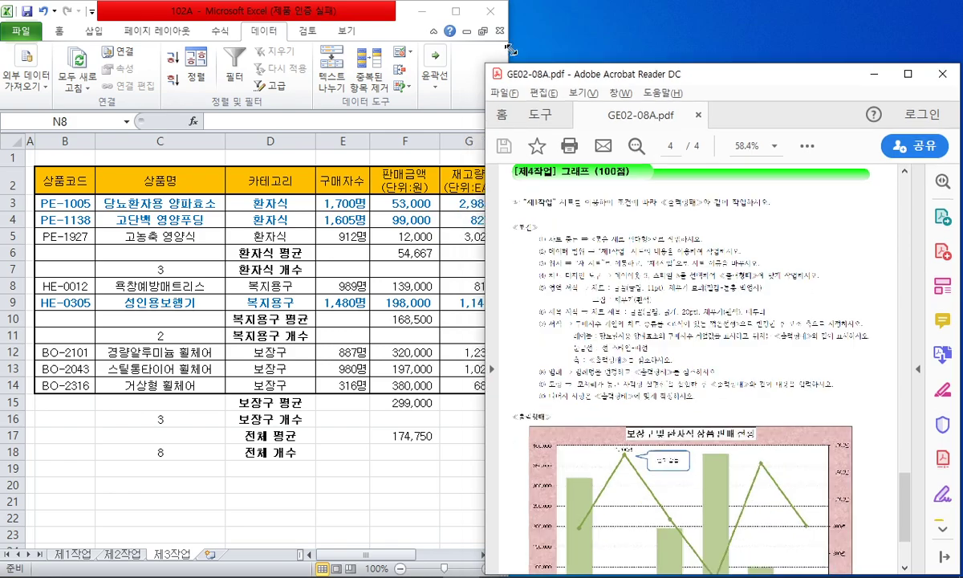
left_click_drag(525, 16, 514, 8)
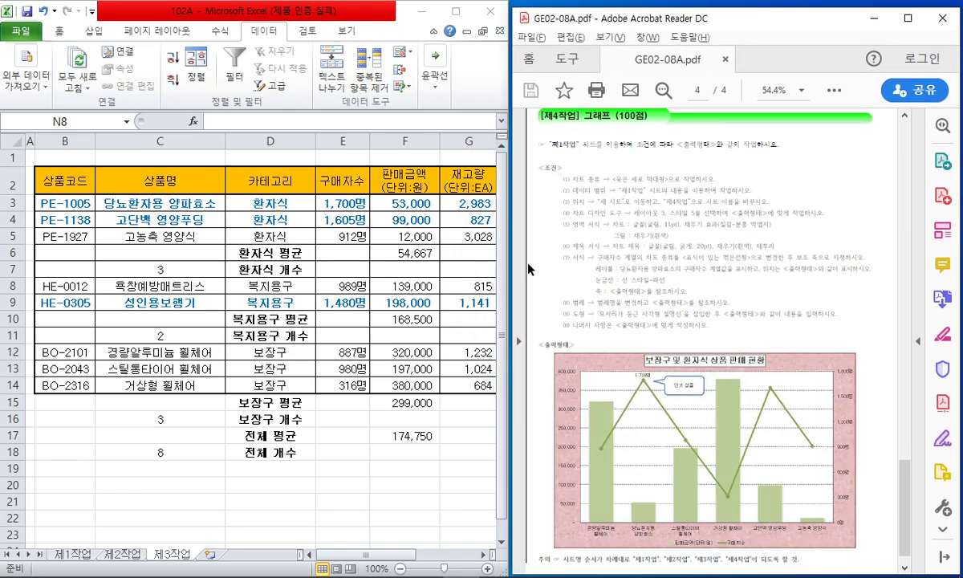
Widen the exam PDF window across Excel, and shift it so that more of the worksheet remains uncovered
left_click_drag(511, 264, 231, 282)
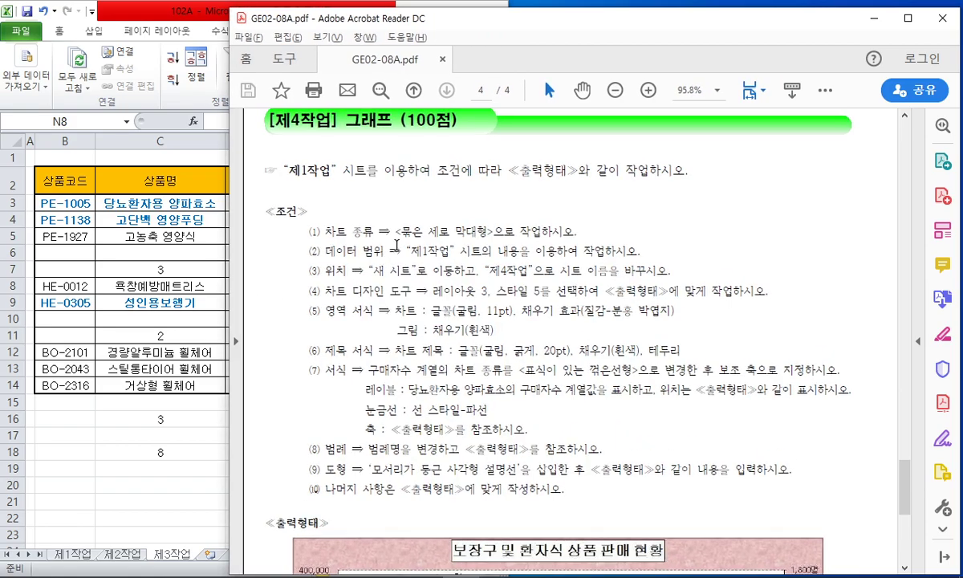
scroll(598, 207, "down", 1)
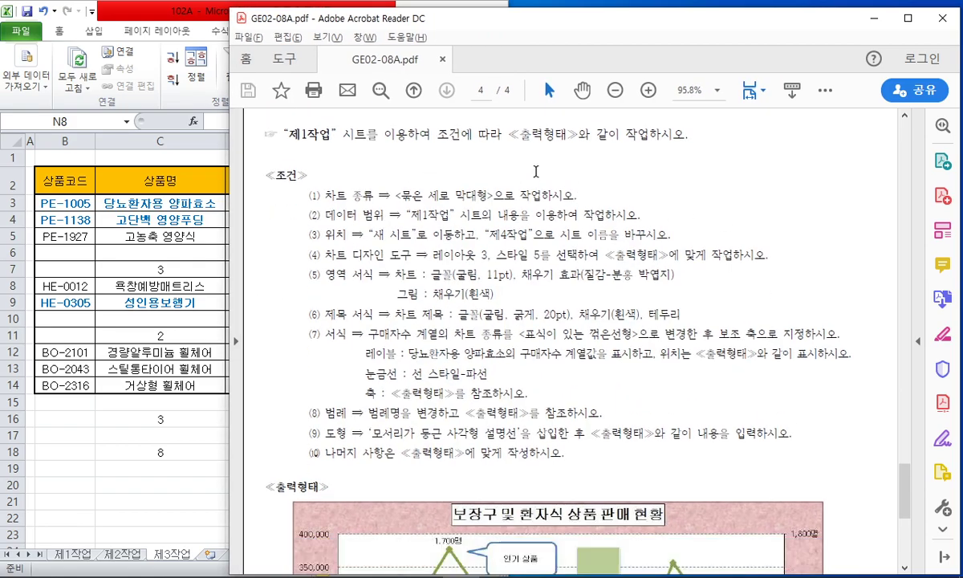
left_click_drag(572, 11, 651, 14)
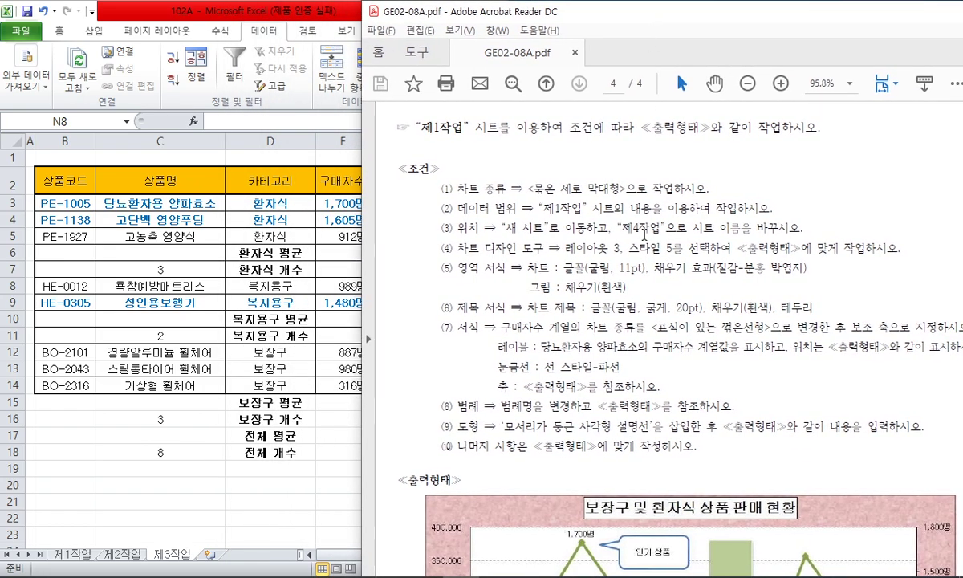
Enlarge the exam PDF to 125% and examine the 제4작업 conditions and sample chart
scroll(654, 231, "up", 2)
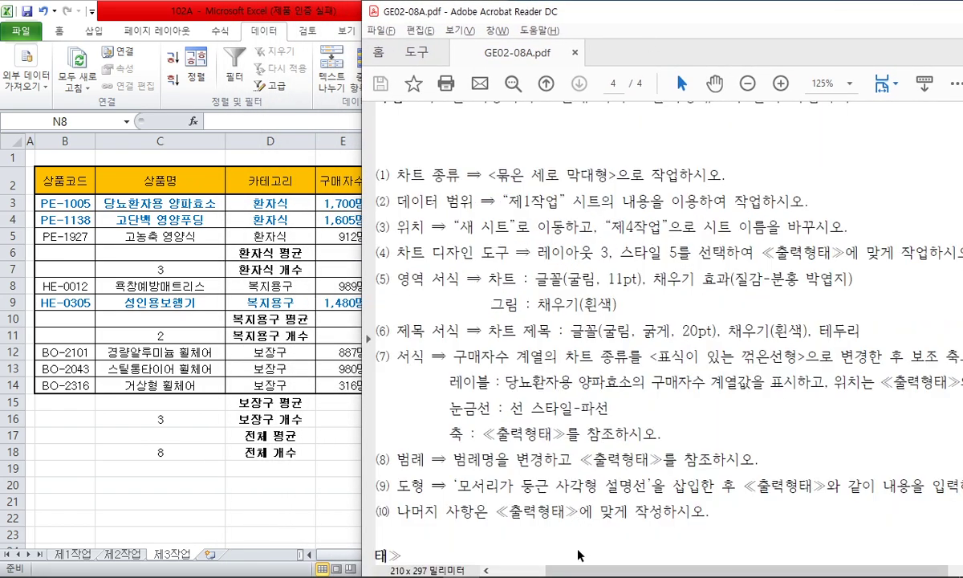
scroll(578, 553, "left", 2)
scroll(642, 210, "down", 2)
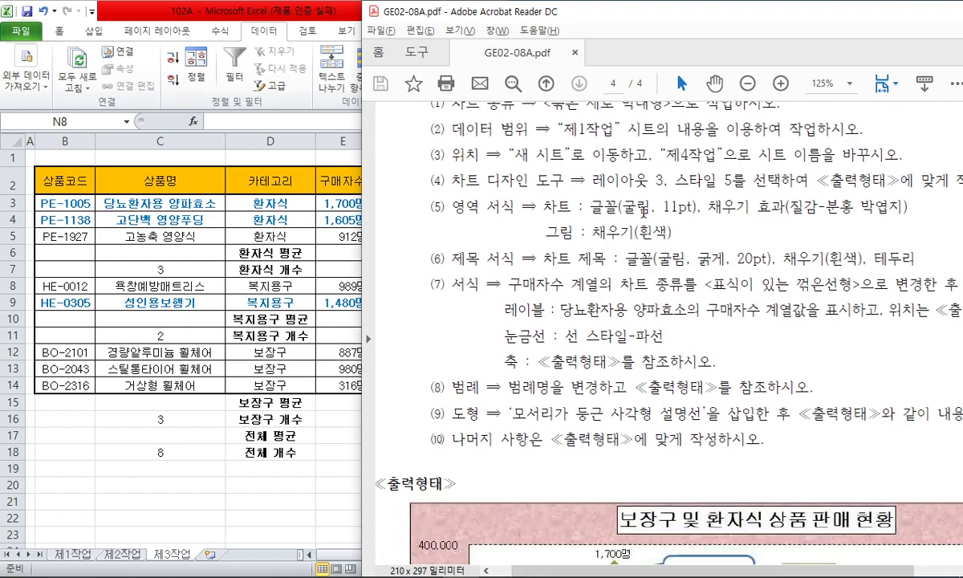
scroll(642, 210, "down", 6)
left_click_drag(712, 575, 782, 568)
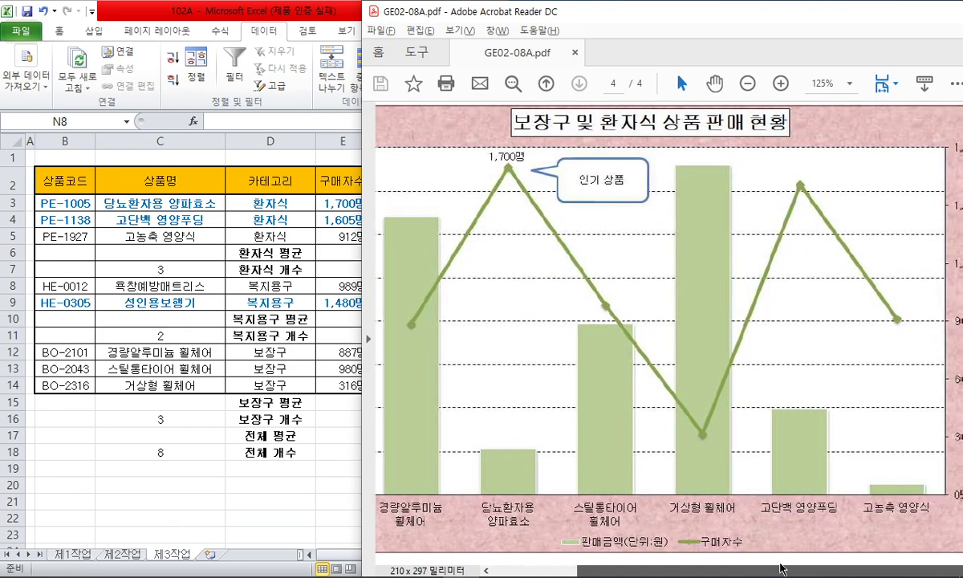
On the 제1작업 sheet, fill the 구매자수 and 판매금액(단위:원) header cells with standard yellow
left_click(177, 425)
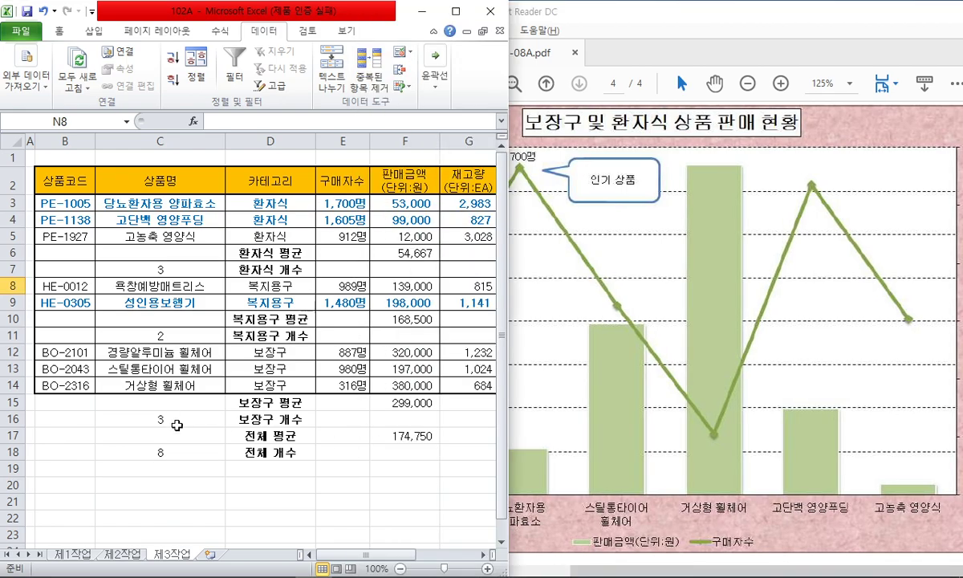
left_click(79, 554)
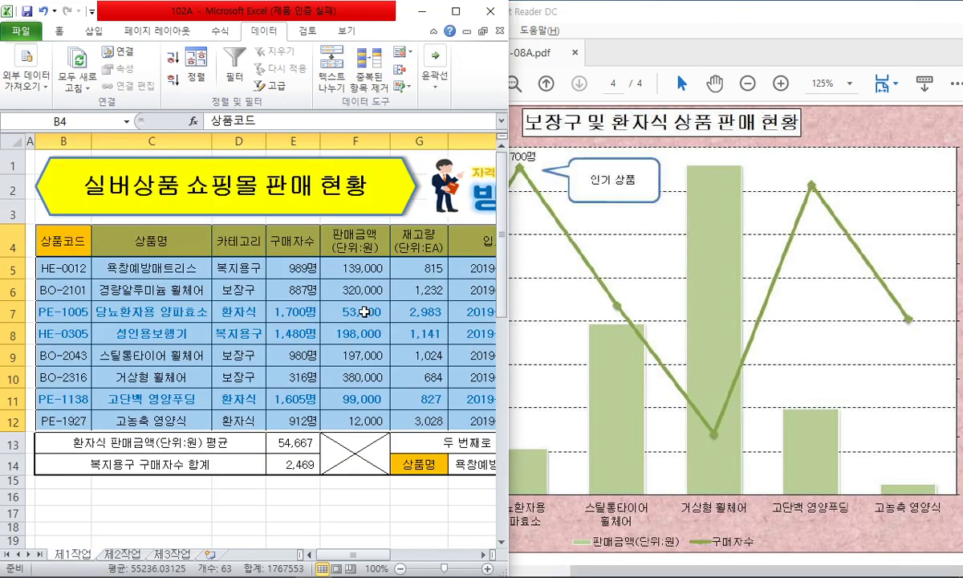
left_click(355, 311)
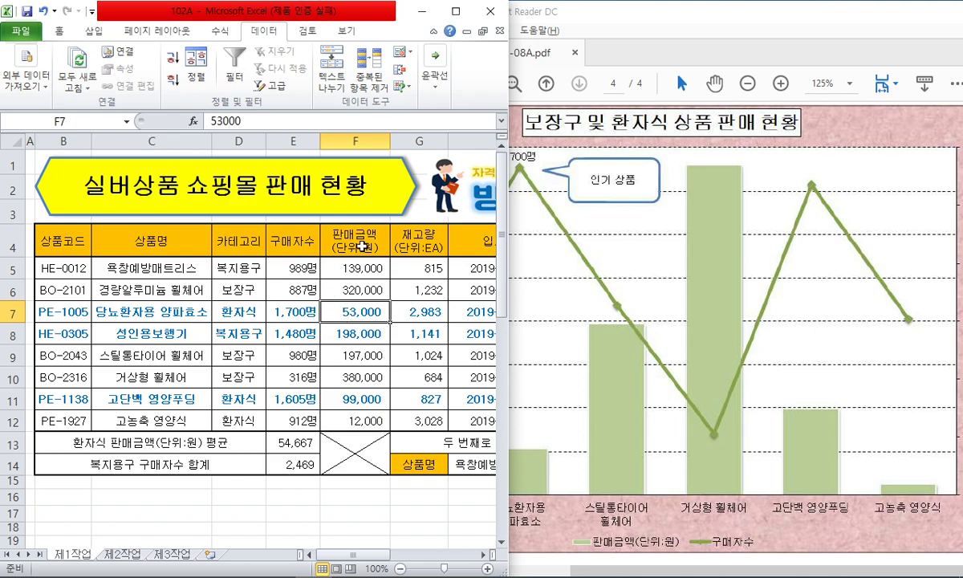
left_click(363, 245)
left_click(283, 248, "ctrl")
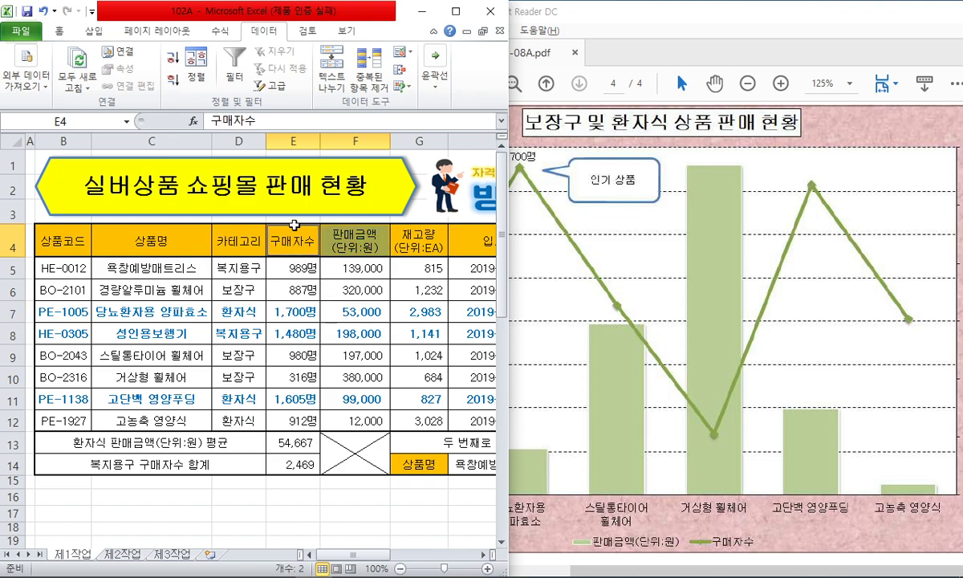
left_click(59, 30)
left_click(127, 86)
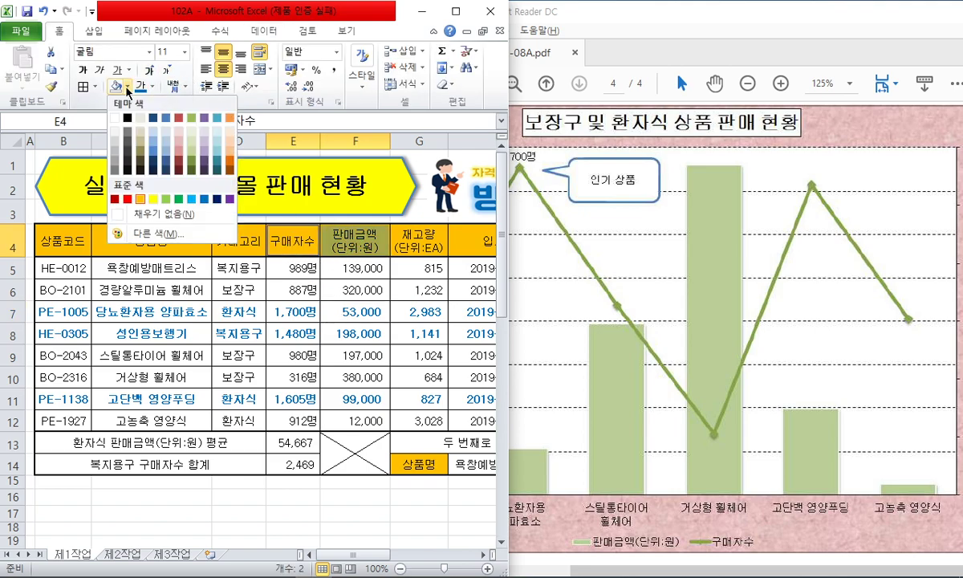
left_click(146, 198)
left_click(309, 298)
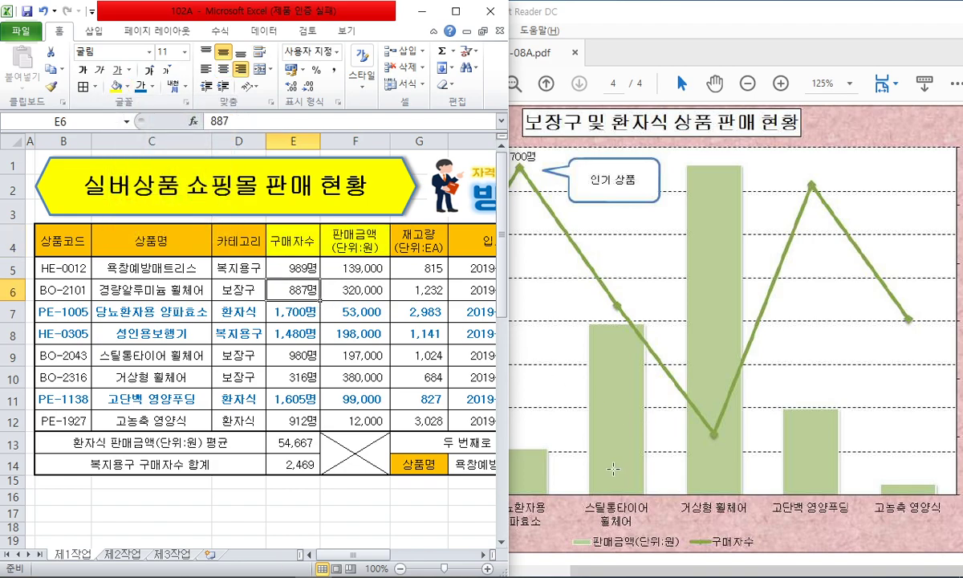
Fill the product name cells 경량알루미늄 휠체어 (C6) and 당뇨환자용 양파효소 (C7) with yellow
left_click(614, 469)
left_click(212, 330)
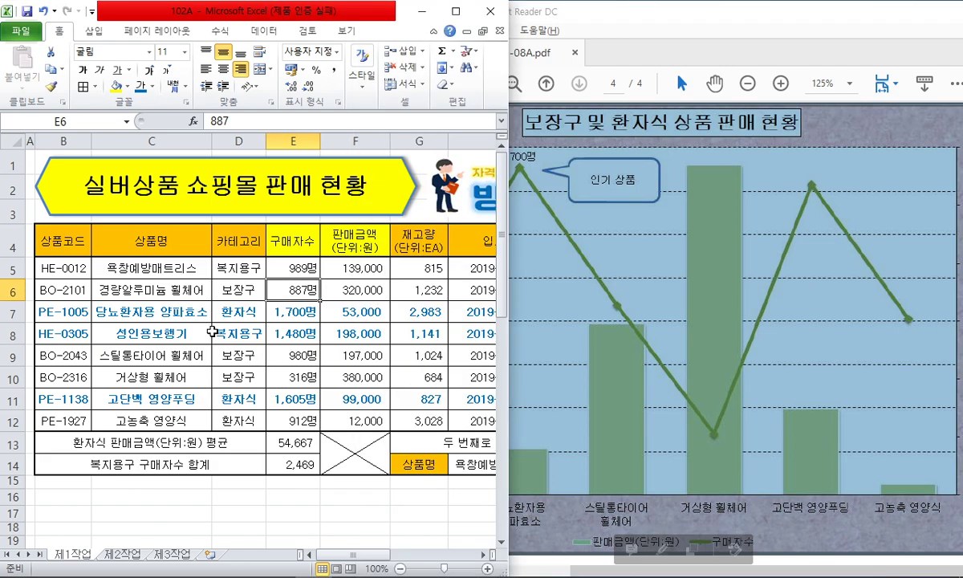
left_click(184, 309)
left_click(181, 294)
left_click(117, 86)
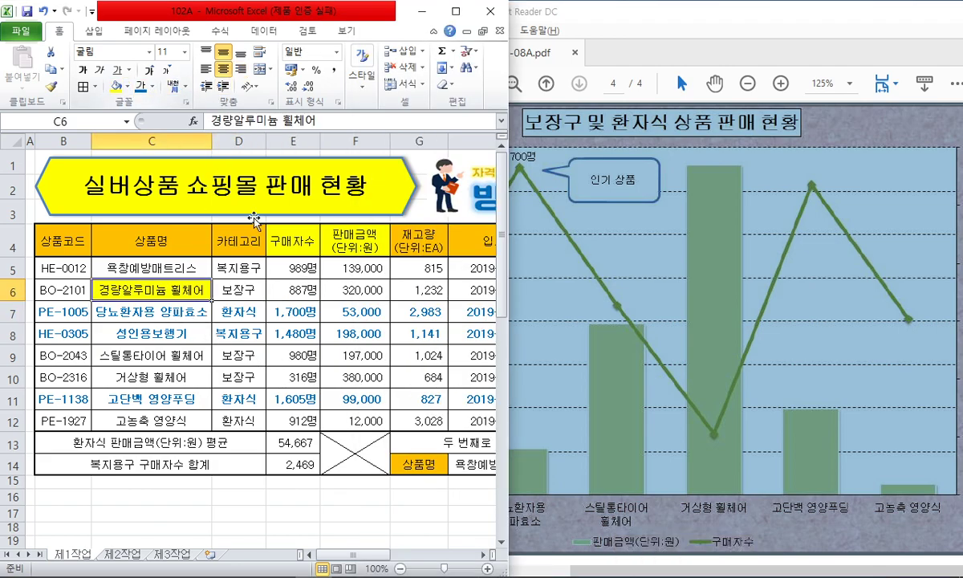
key("alt+Tab")
key("alt+Tab")
left_click(153, 311)
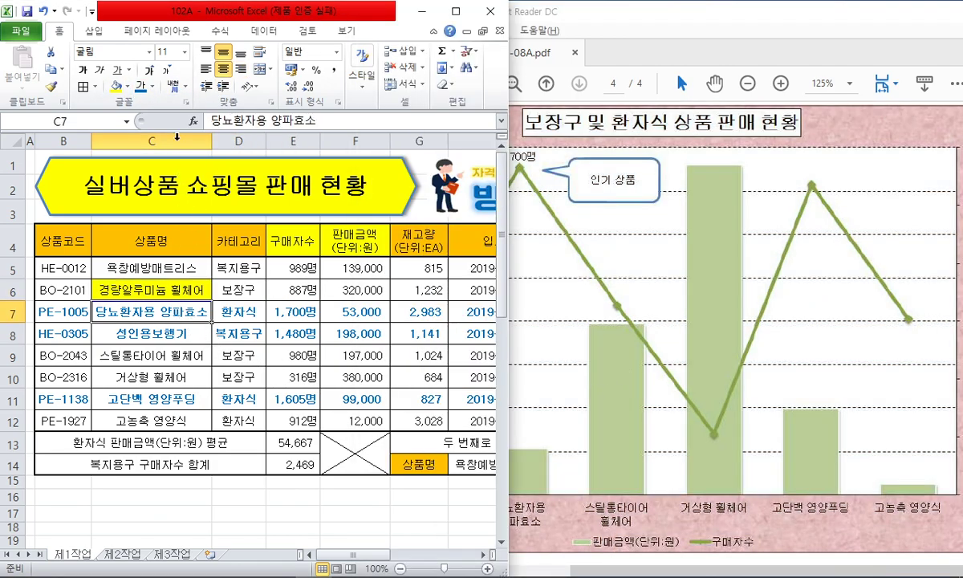
left_click(117, 86)
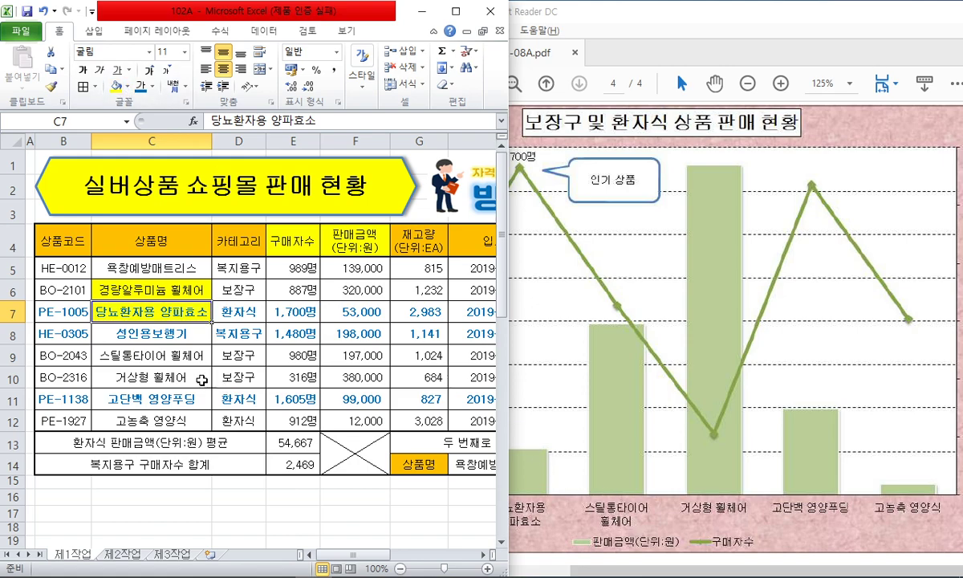
Fill the product name cells C9 to C12, from 스틸통타이어 휠체어 to 고농축 영양식, with yellow
left_click(182, 358)
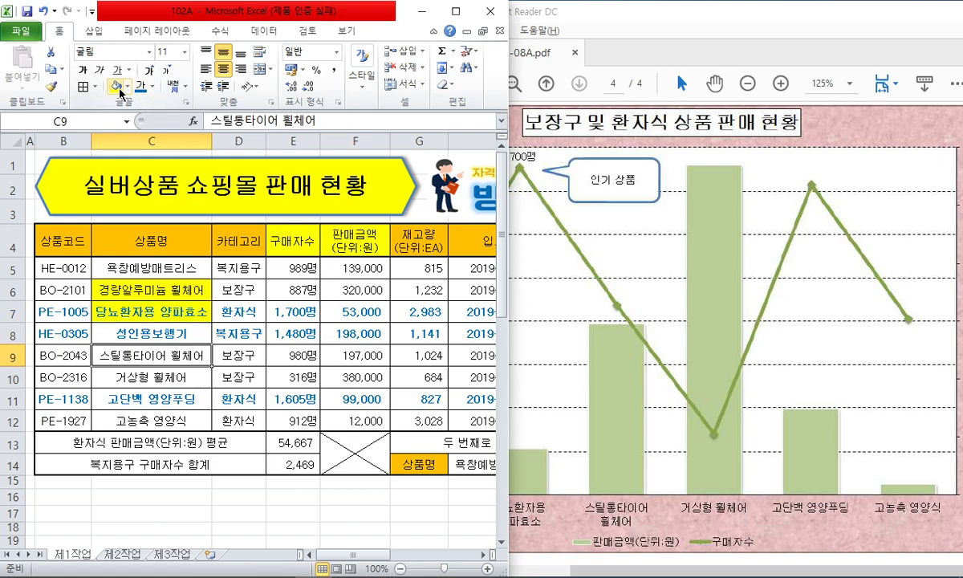
left_click(117, 85)
key("Down")
left_click(117, 86)
key("Down")
left_click(117, 86)
key("Down")
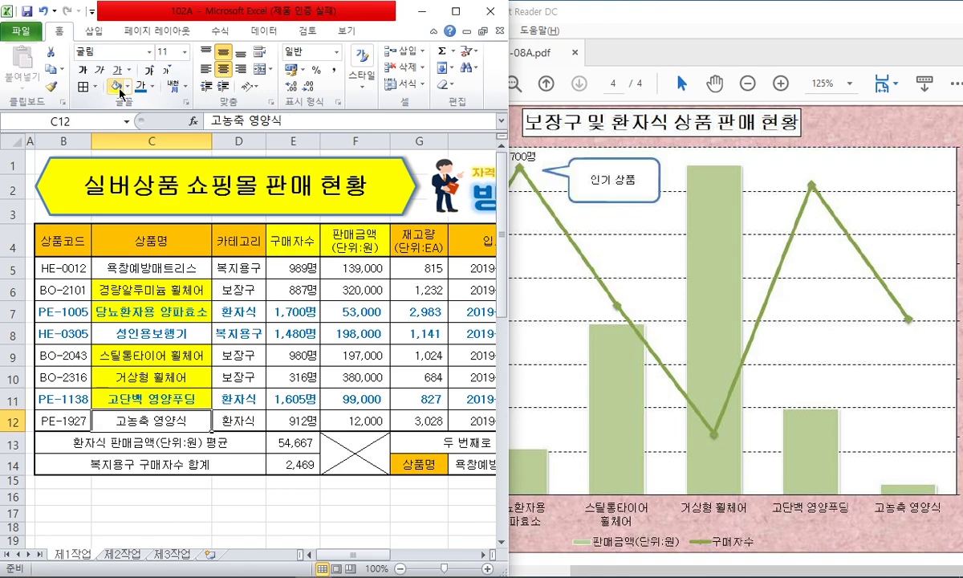
left_click(117, 87)
Fill the 구매자수 and 판매금액 values in E6:F7 and E9:F12, plus the 상품명 header, with yellow
left_click_drag(291, 268, 353, 309)
left_click_drag(290, 355, 357, 415)
left_click(117, 85)
left_click(152, 235)
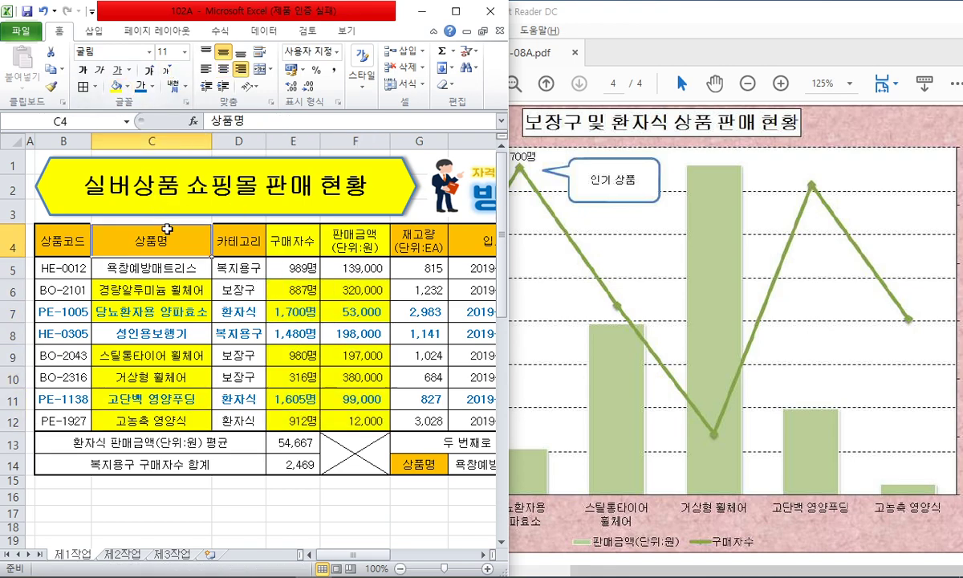
left_click(252, 295)
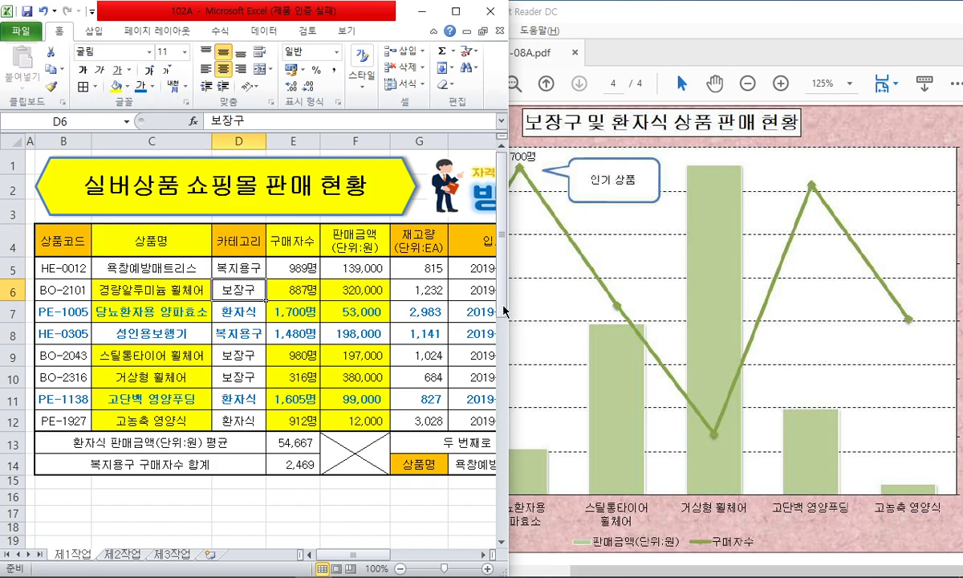
Narrow the Excel window to uncover more of the exam's sample chart, and select the 상품명 header cell
left_click_drag(512, 303, 447, 304)
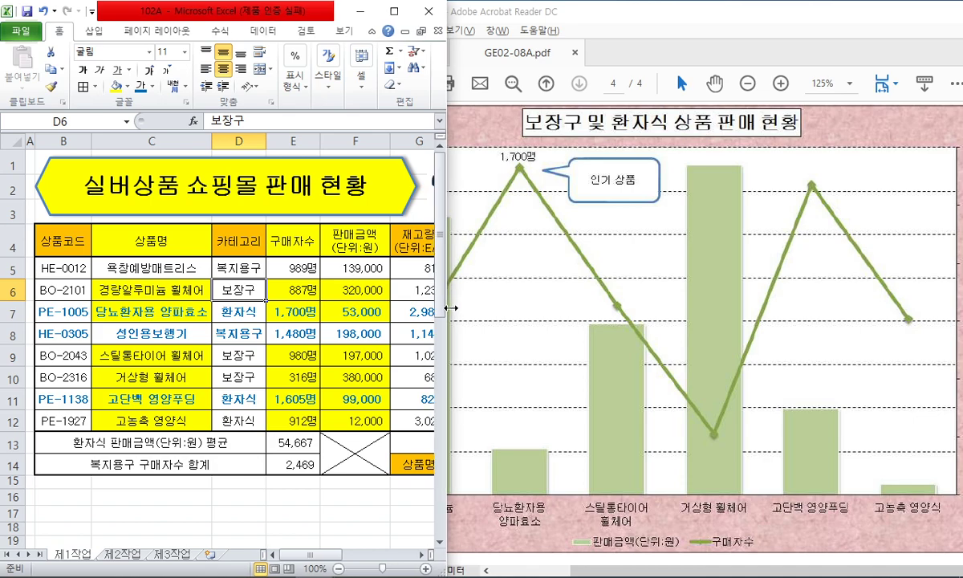
left_click(156, 242)
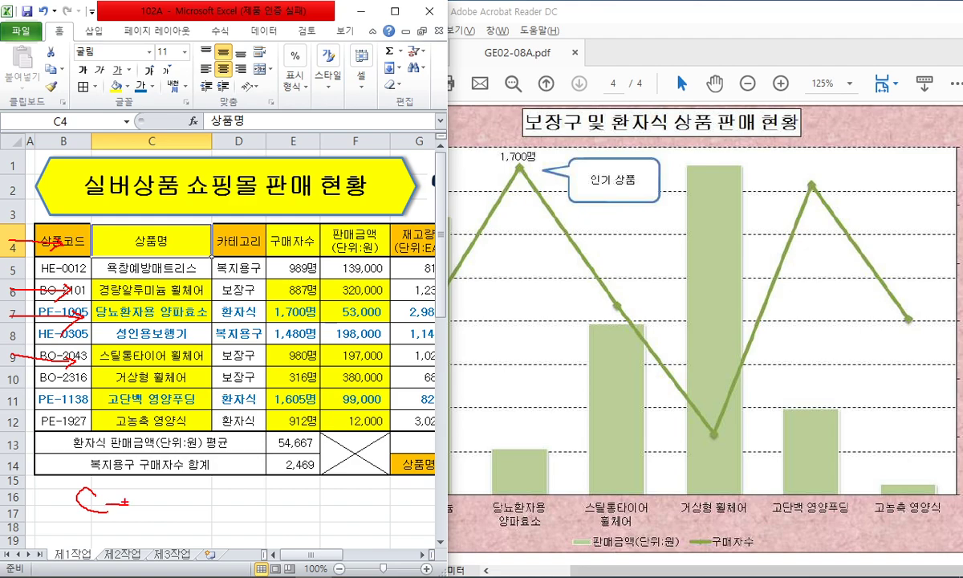
left_click_drag(152, 482, 158, 516)
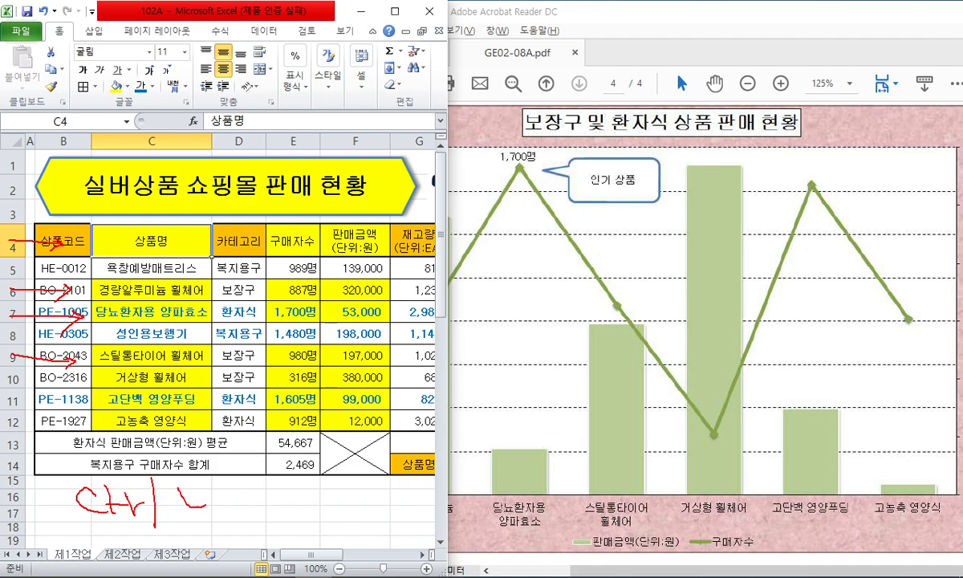
left_click_drag(237, 487, 263, 471)
left_click_drag(265, 452, 283, 494)
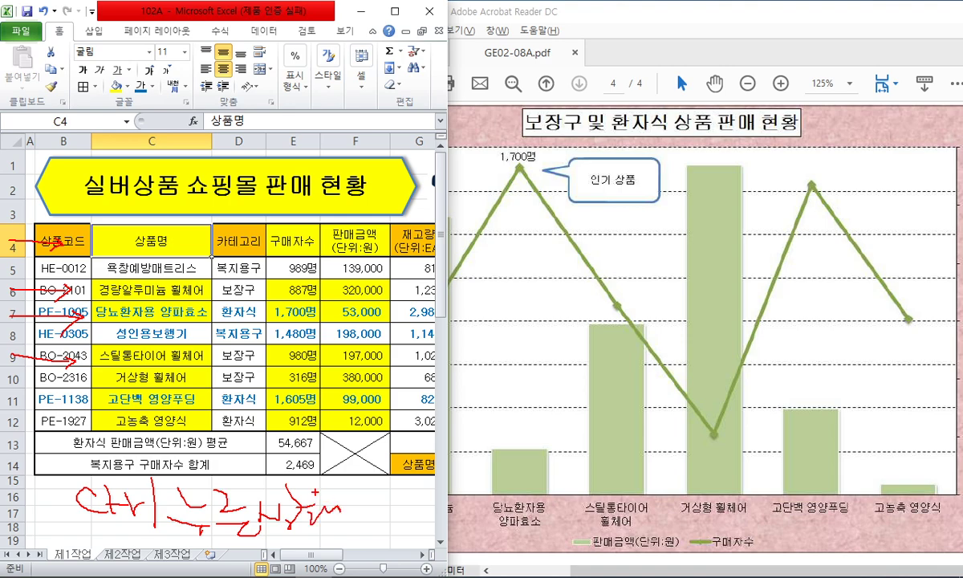
key("Escape")
Select the 상품명, 구매자수 and 판매금액 headers together with the same columns of rows 6 and 7
left_click(152, 276, "ctrl")
left_click(168, 238)
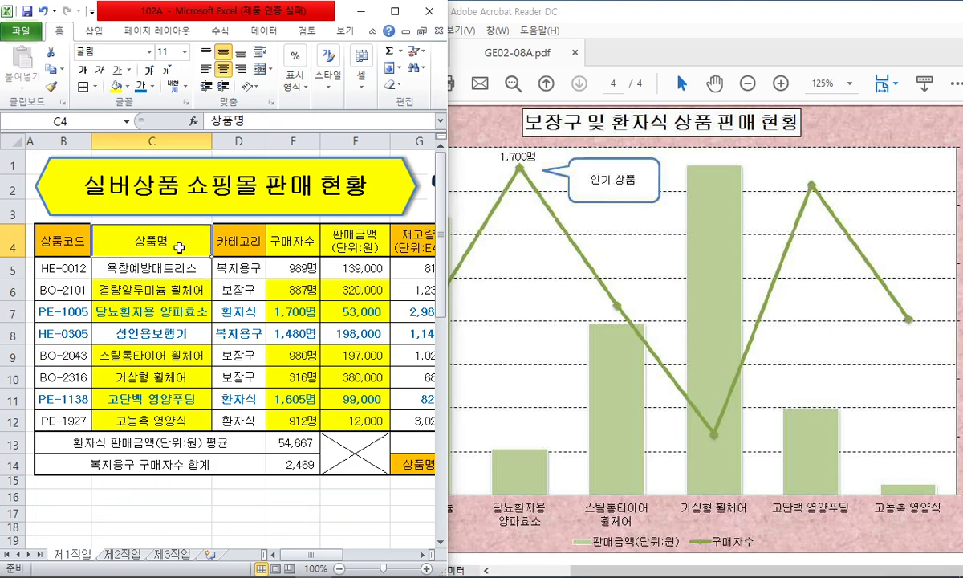
left_click_drag(299, 239, 326, 238)
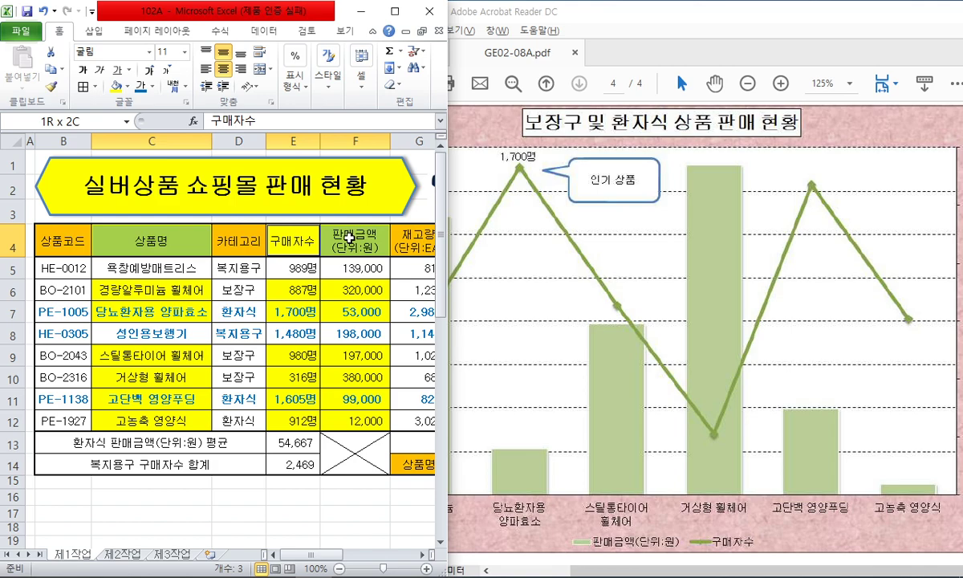
left_click(137, 289, "ctrl")
left_click_drag(296, 291, 345, 291)
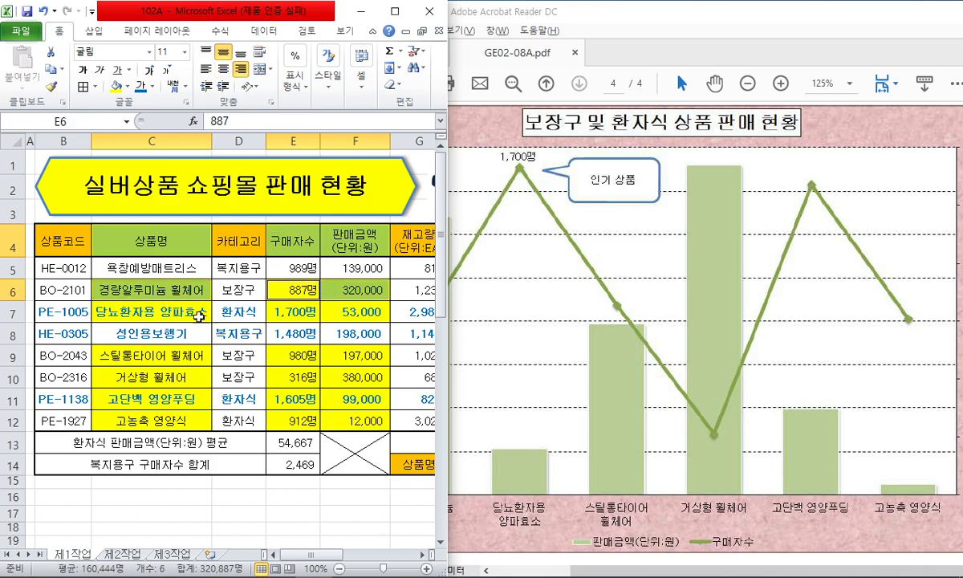
left_click(180, 312, "ctrl")
left_click(288, 313, "ctrl")
left_click_drag(287, 313, 346, 313)
Extend the multiple selection to columns C, E and F of rows 9 to 12, and maximize the Excel window
left_click(152, 355, "ctrl")
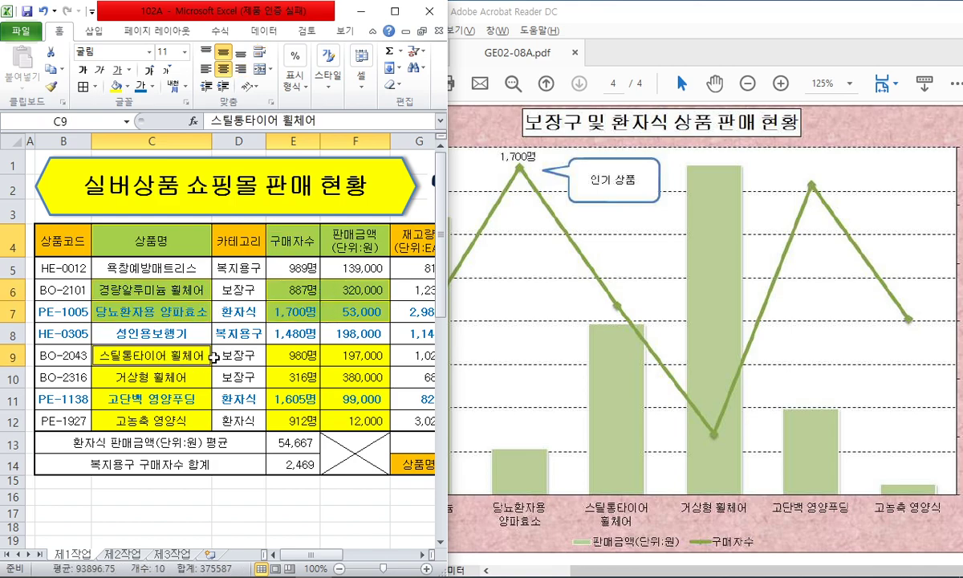
left_click_drag(293, 355, 345, 356)
left_click(189, 377, "ctrl")
left_click_drag(291, 378, 345, 377)
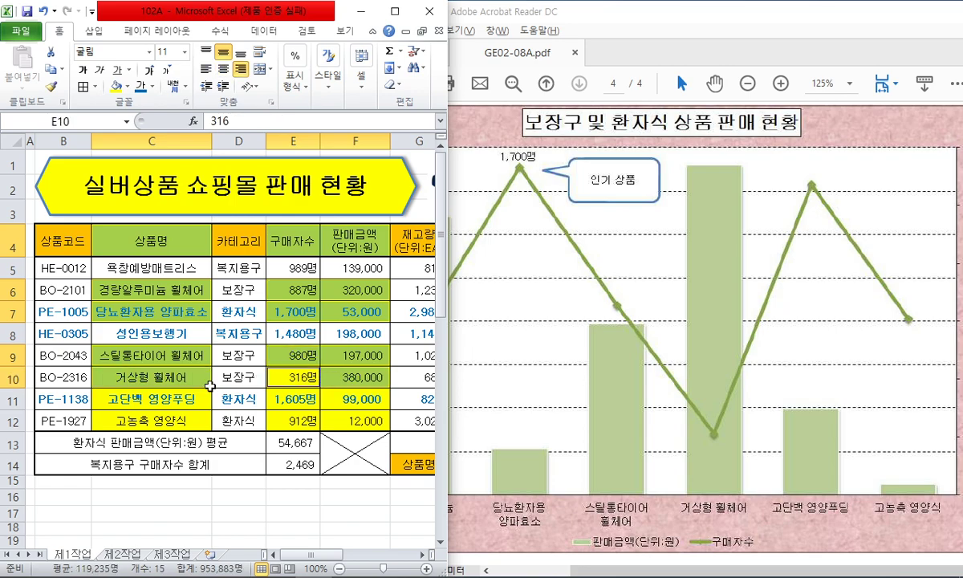
left_click(152, 399, "ctrl")
left_click_drag(291, 398, 331, 401)
left_click(152, 421, "ctrl")
left_click_drag(276, 420, 341, 420)
left_click(394, 12)
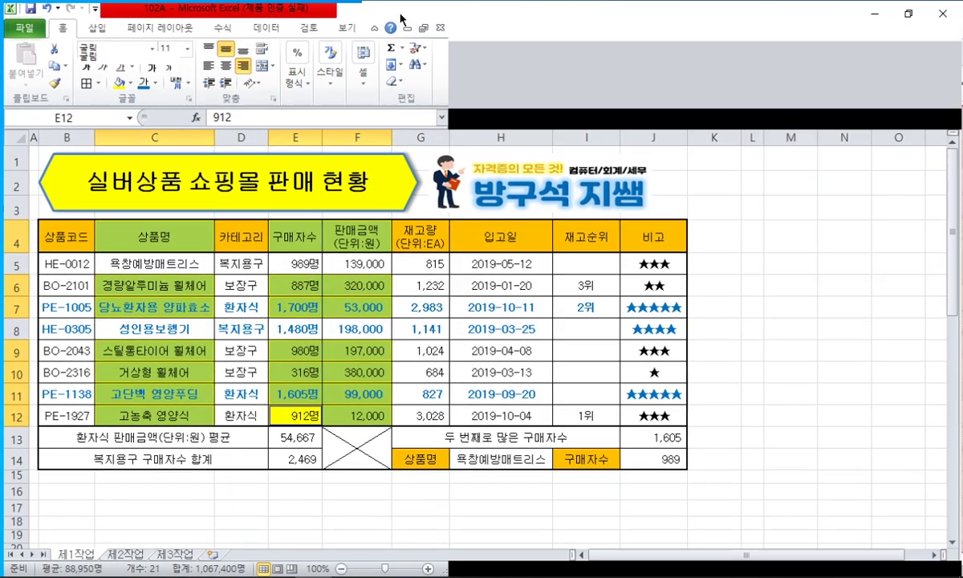
Check the required chart type and the numbered 제4작업 conditions in the exam PDF, and return to Excel
left_click(94, 28)
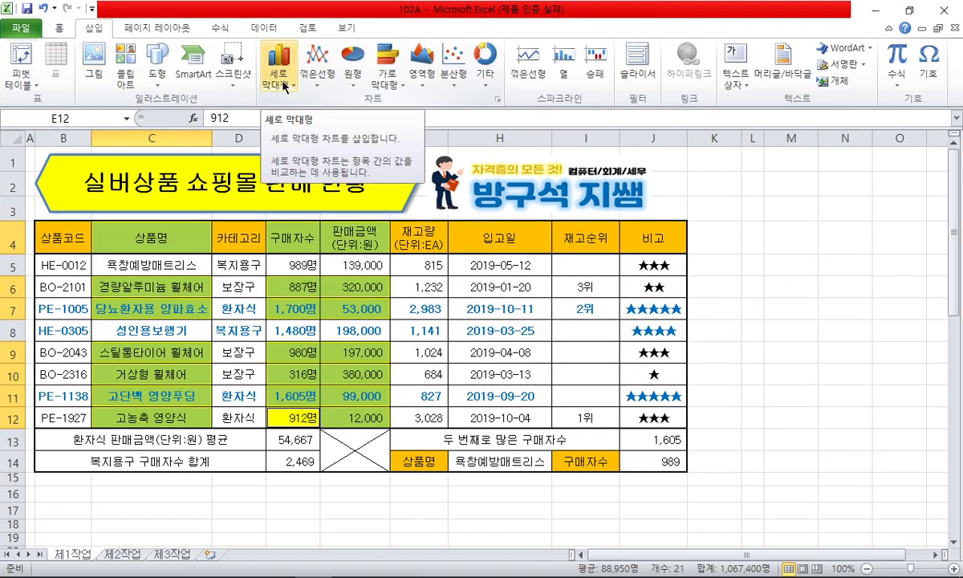
key("alt+Tab")
scroll(565, 265, "up", 5)
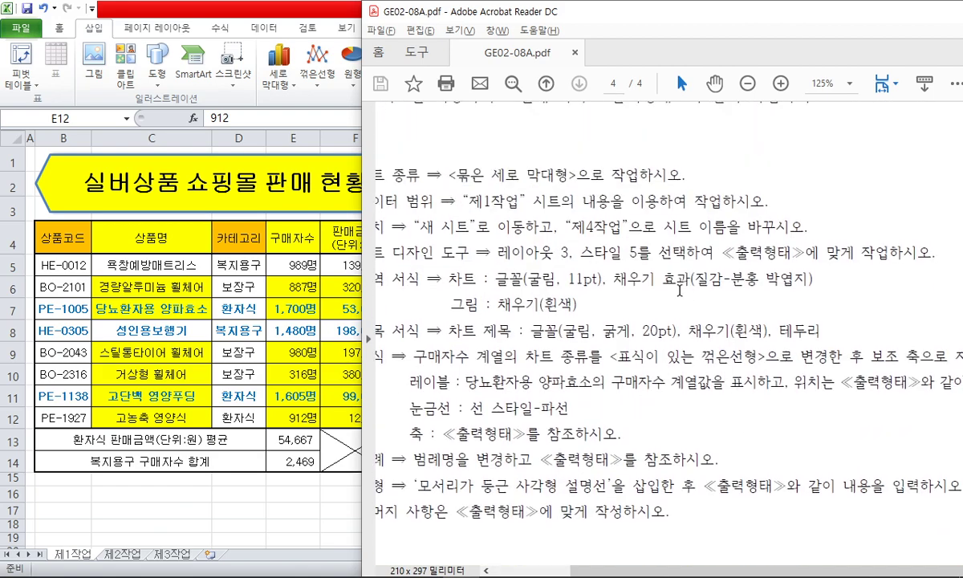
scroll(471, 245, "down", 1)
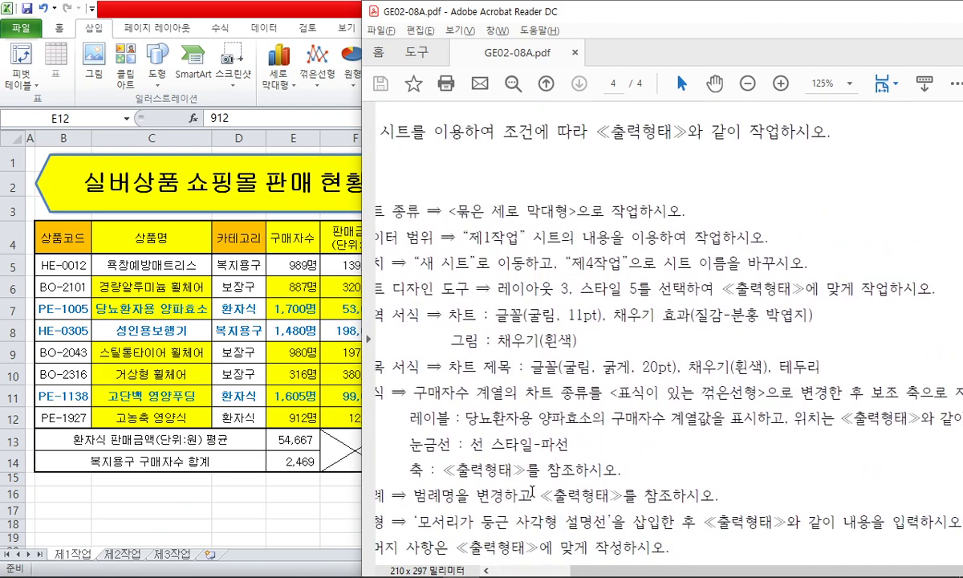
scroll(587, 273, "left", 3)
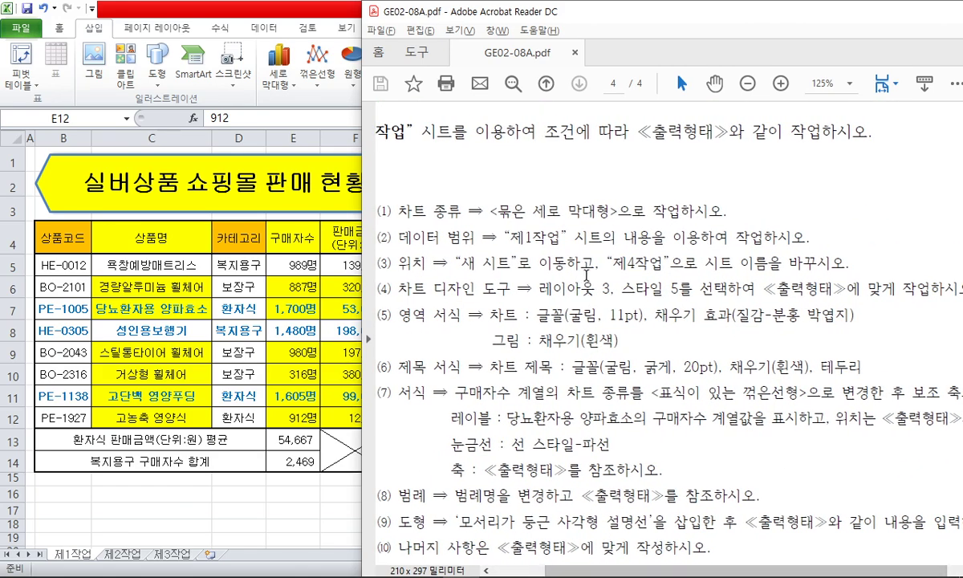
key("alt+Tab")
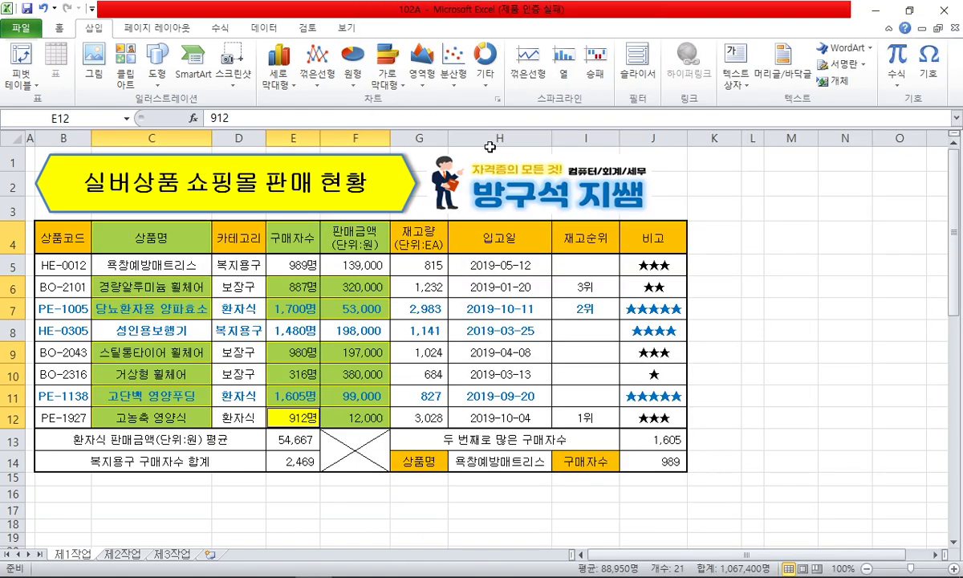
left_click(273, 84)
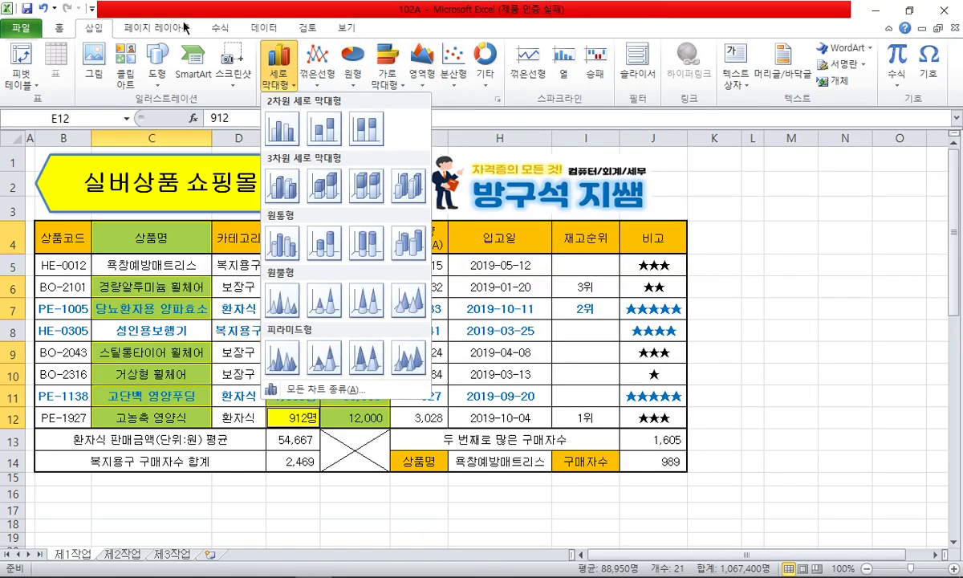
key("Escape")
left_click(58, 29)
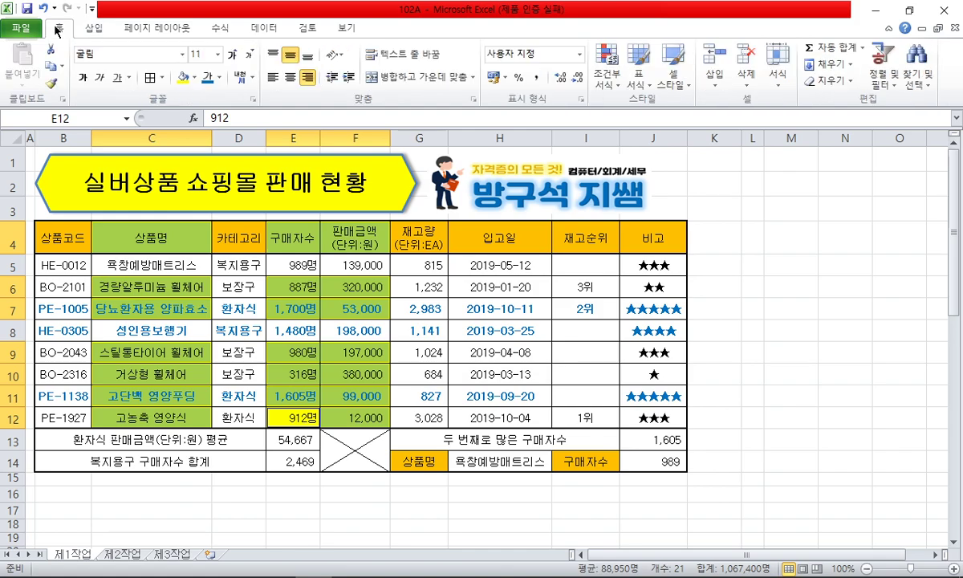
left_click(133, 29)
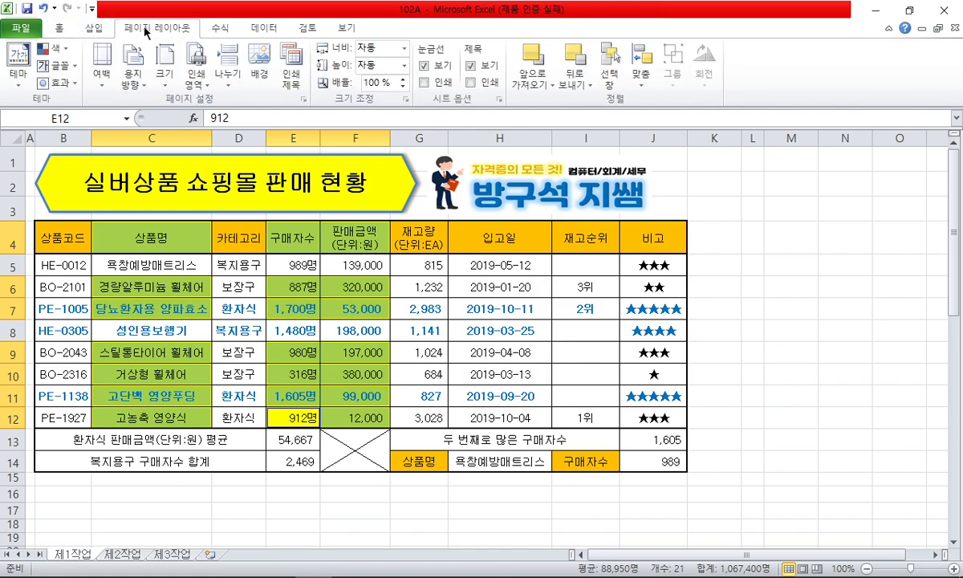
left_click(228, 30)
left_click(264, 28)
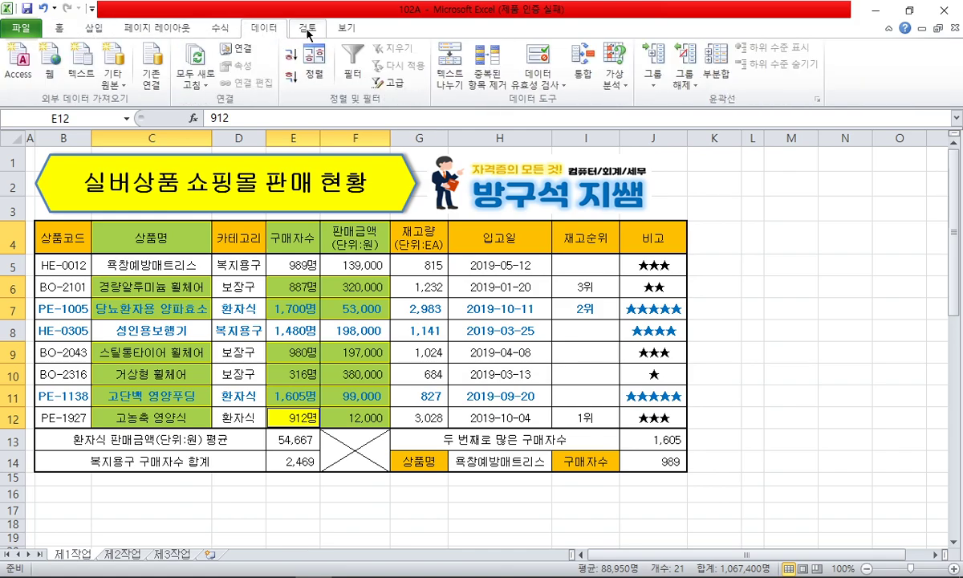
left_click(307, 28)
left_click(176, 27)
left_click(58, 28)
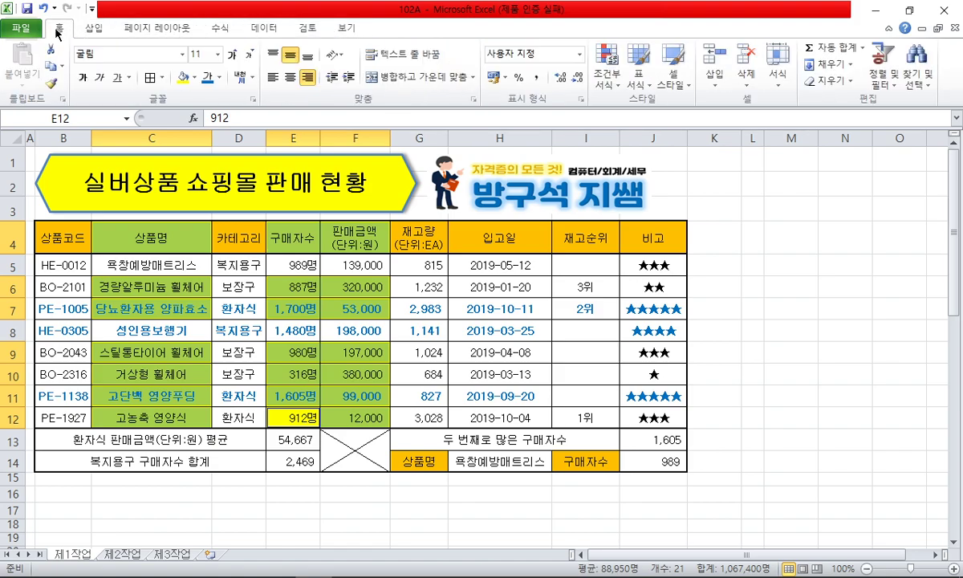
right_click(296, 236)
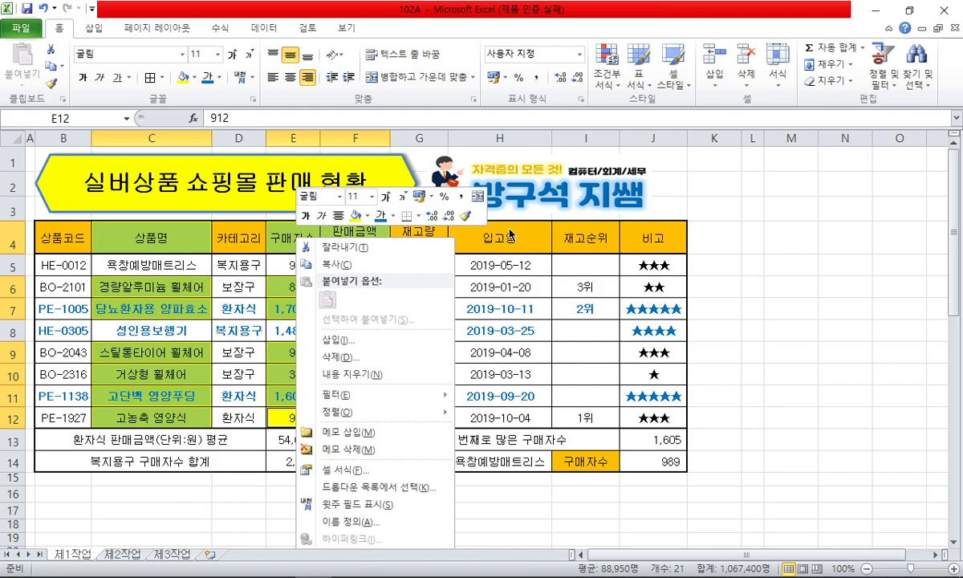
Insert a 2-D clustered column chart from the selected 상품명, 구매자수 and 판매금액 data
left_click(415, 6)
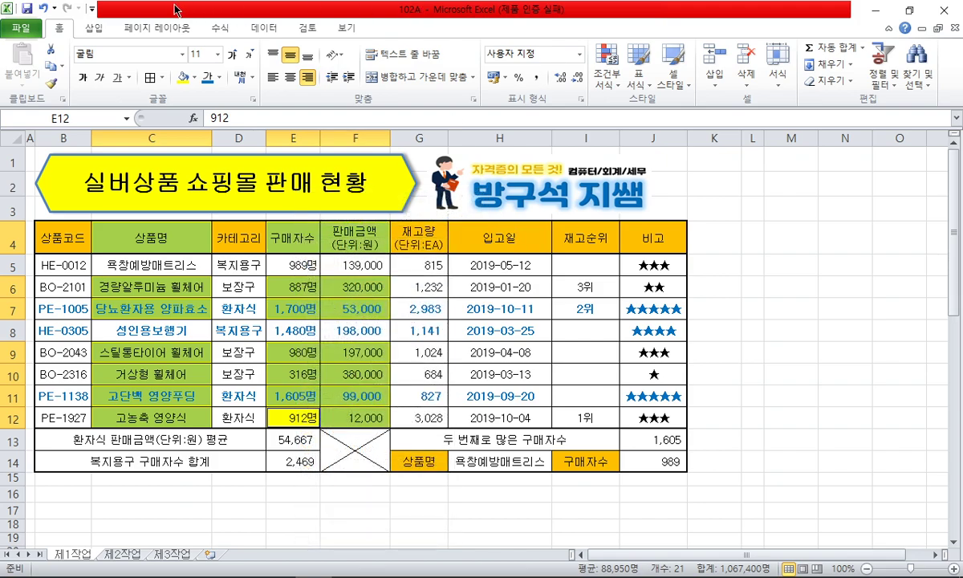
left_click(90, 30)
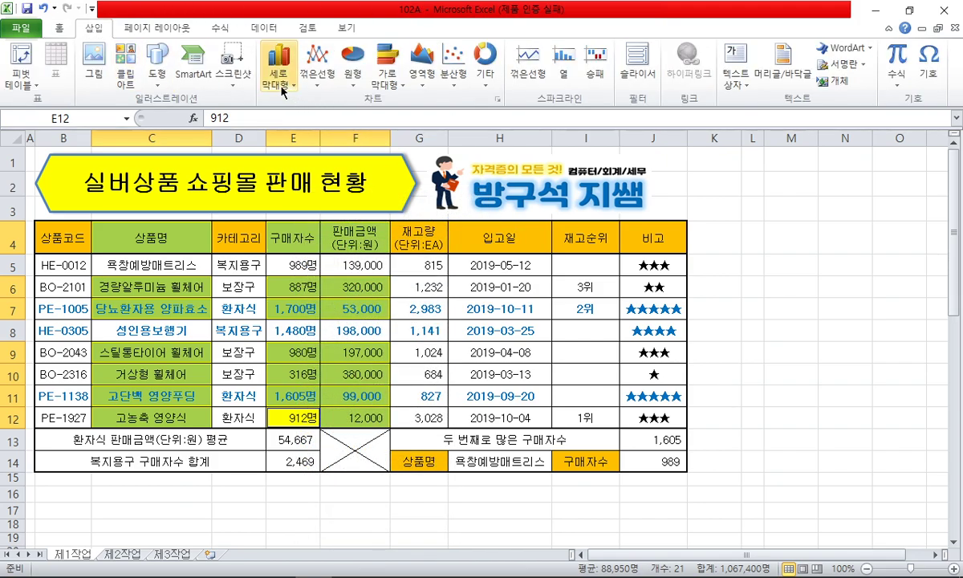
left_click(279, 84)
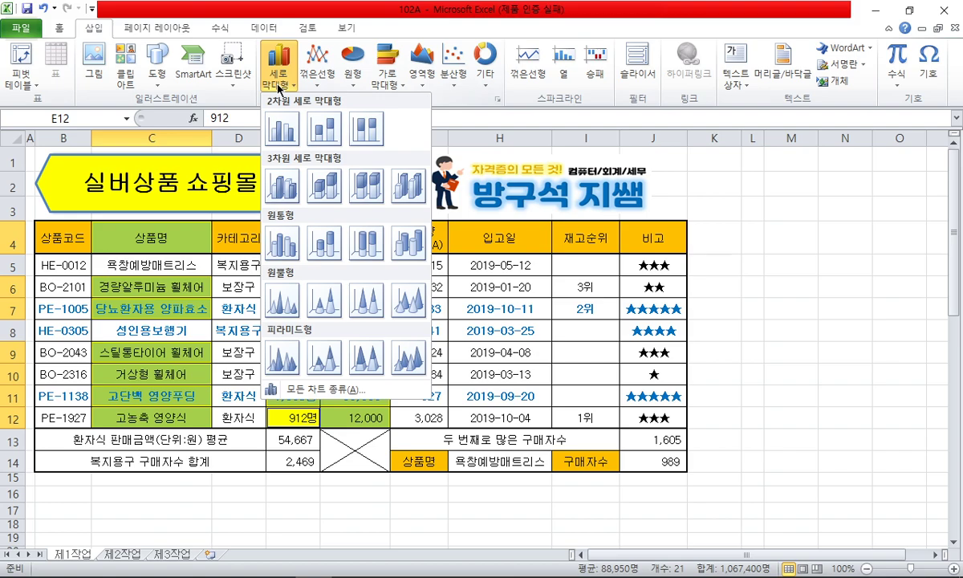
left_click(287, 131)
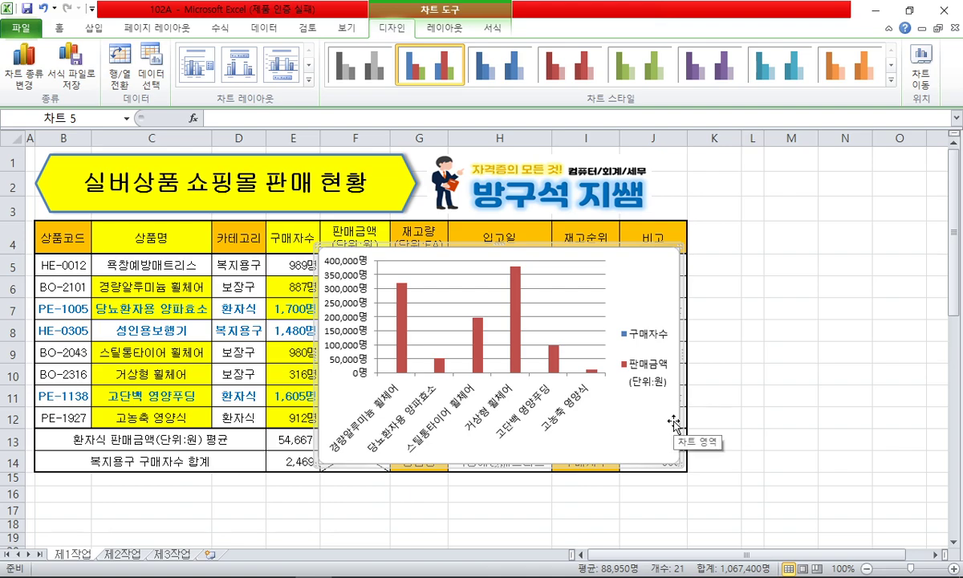
Move the chart to a new sheet named 제4작업 and place that sheet after 제3작업
left_click(921, 77)
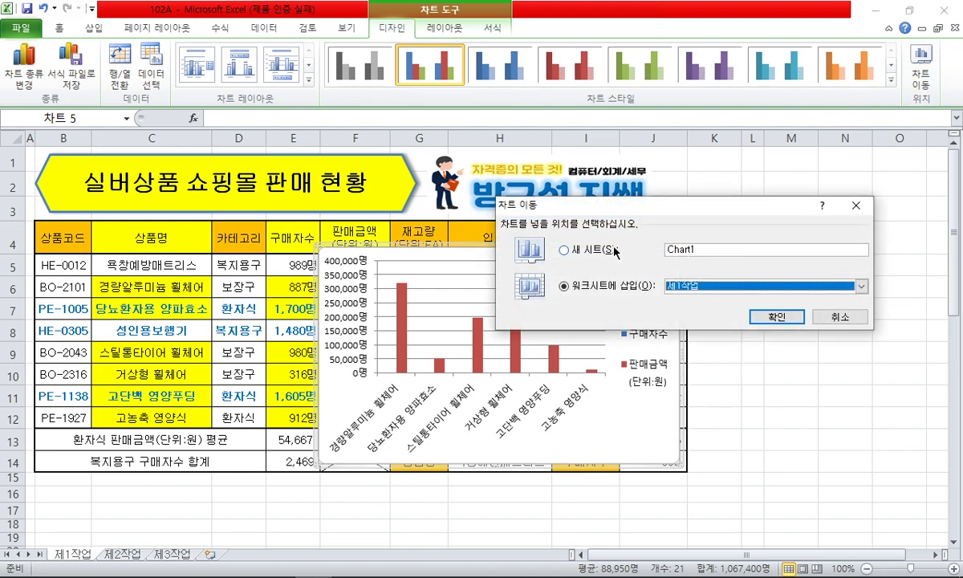
left_click(615, 252)
type("ㅈ")
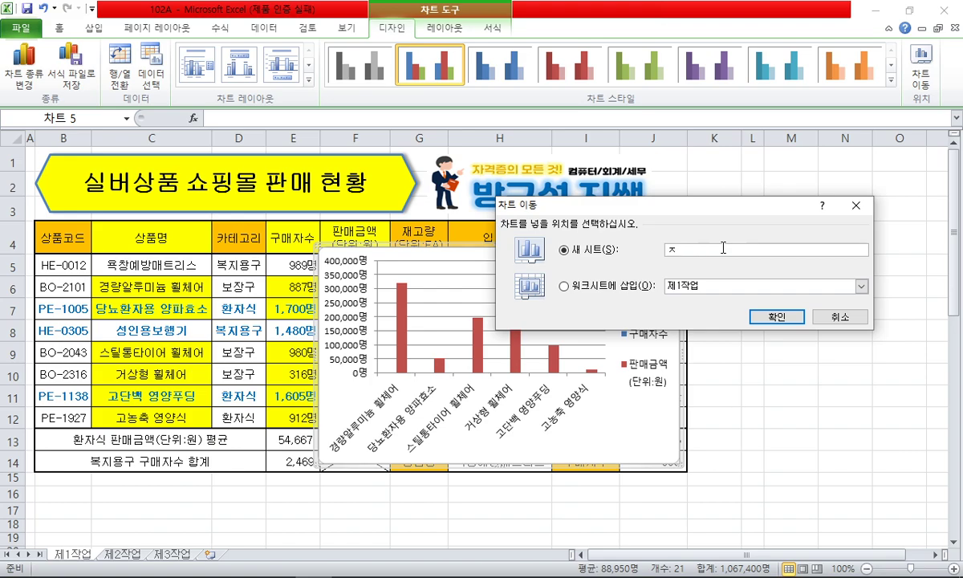
key("Return")
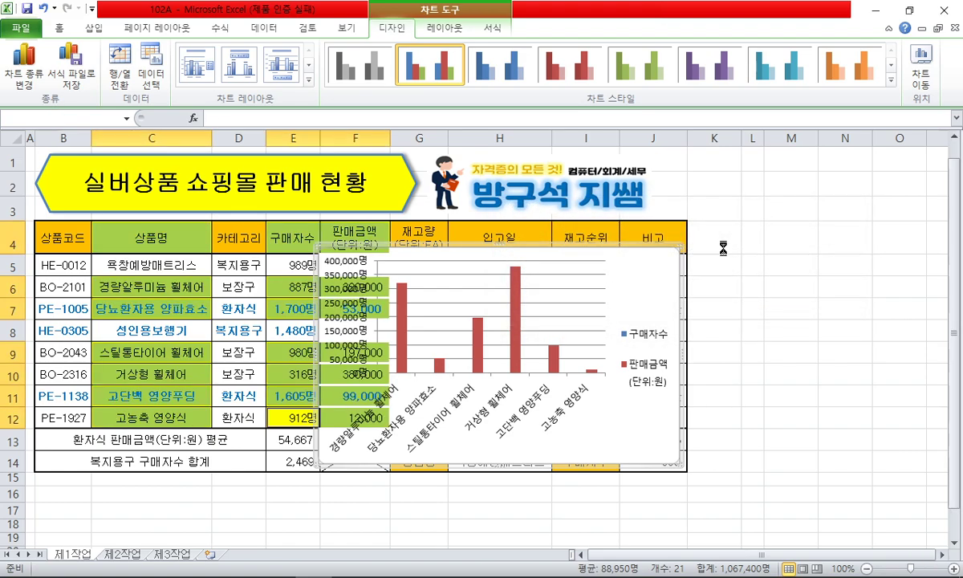
left_click_drag(84, 561, 260, 559)
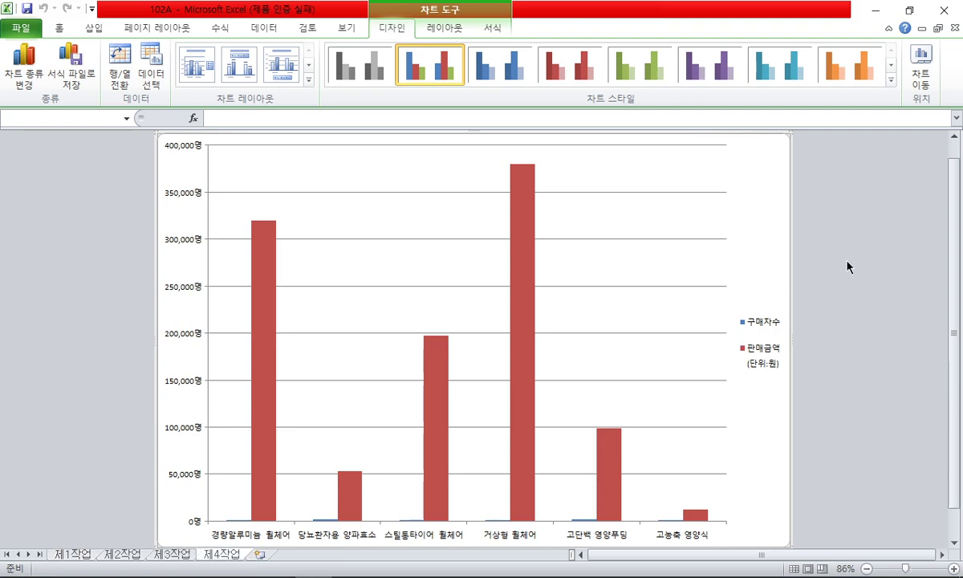
Restore the smaller Excel window and check 제4작업 conditions 1 to 3 on chart type, data range and location in the exam PDF
left_click(909, 11)
left_click_drag(424, 441, 473, 568)
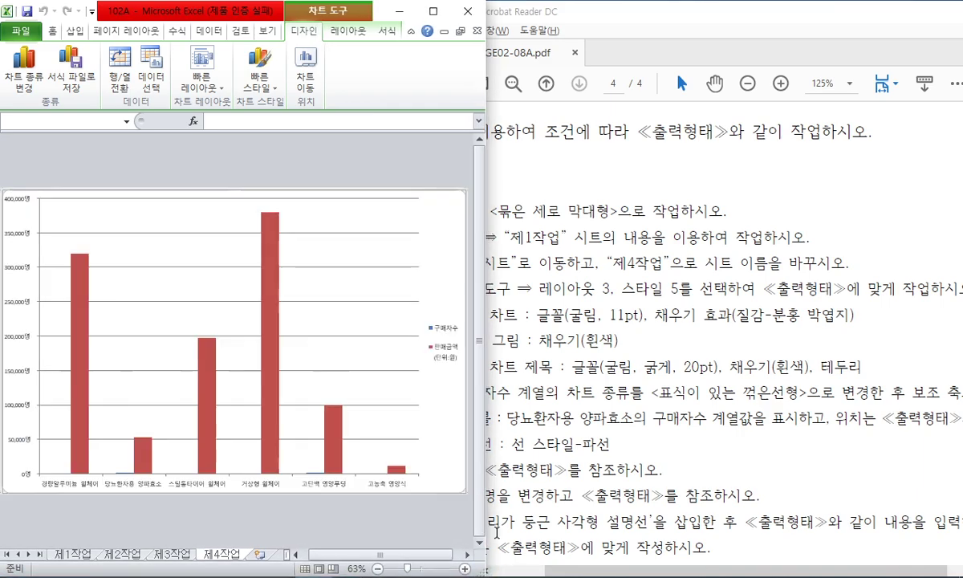
left_click(632, 228)
left_click_drag(374, 211, 684, 211)
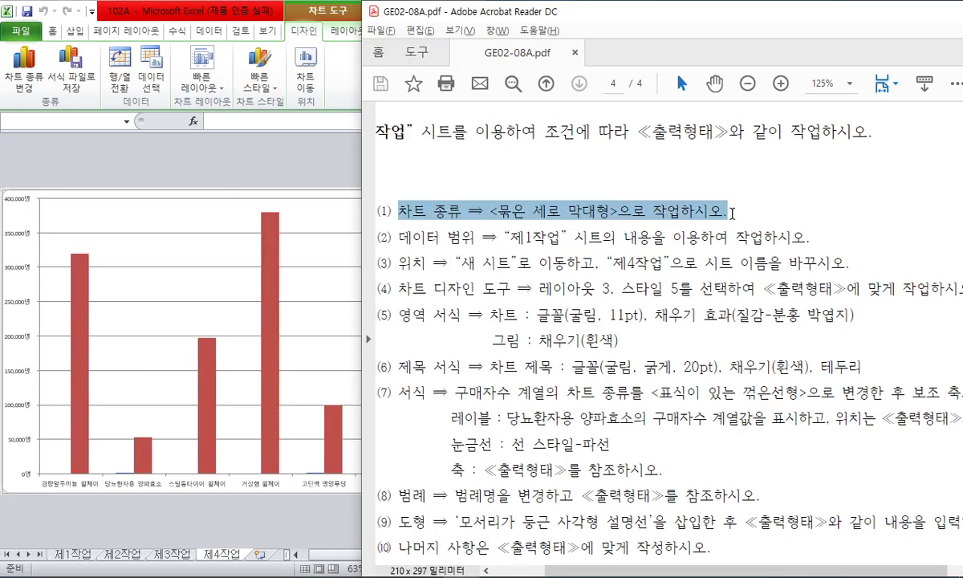
left_click(482, 253)
left_click_drag(397, 237, 812, 237)
left_click(648, 263)
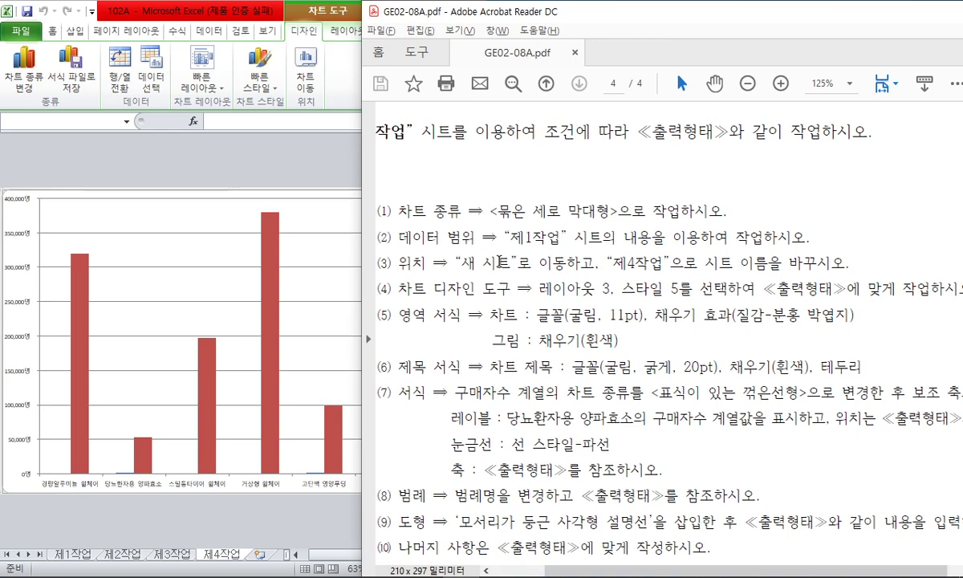
left_click_drag(413, 261, 867, 287)
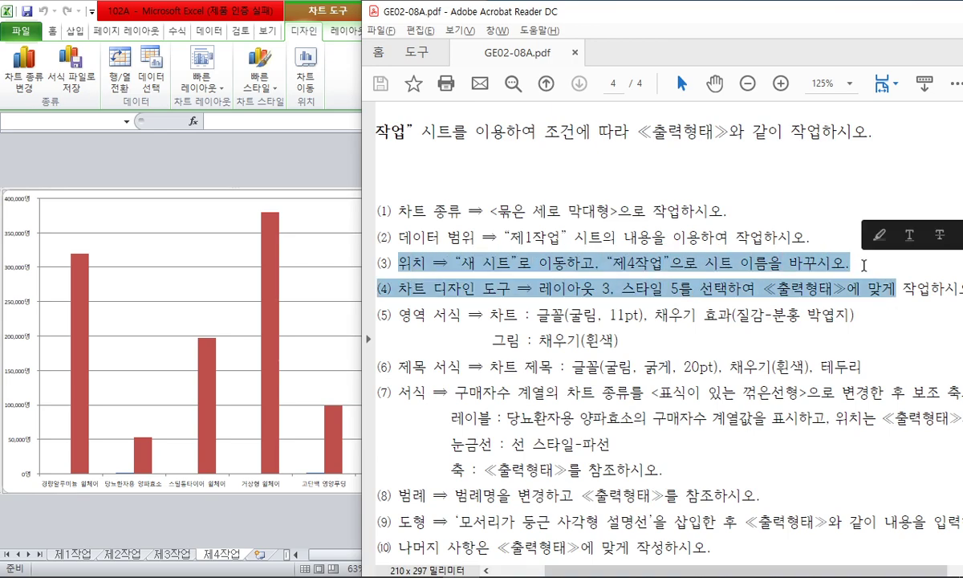
left_click(866, 287)
scroll(493, 256, "down", 3)
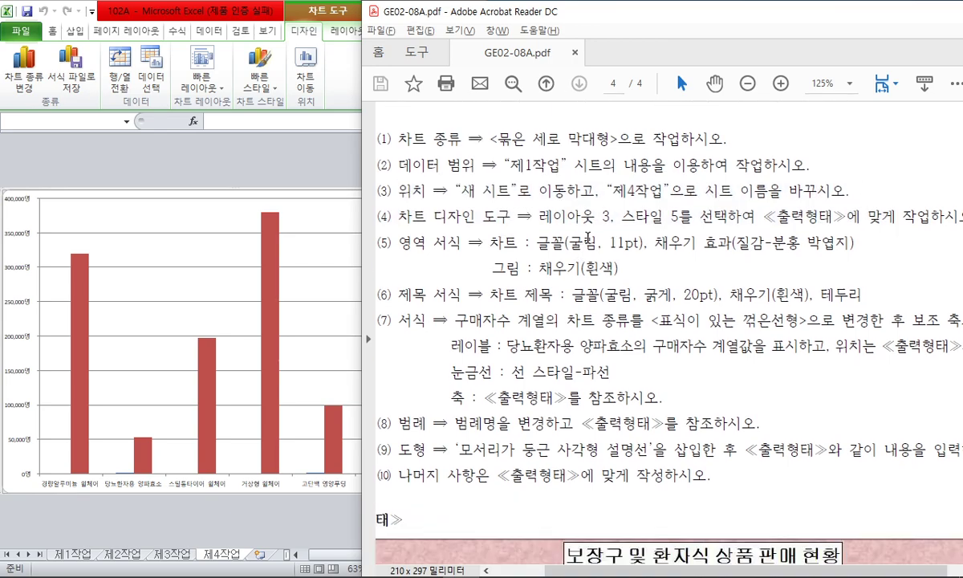
Apply chart Layout 3 and chart Style 5 to the 제4작업 chart, as condition 4 of the exam PDF requires
left_click(289, 163)
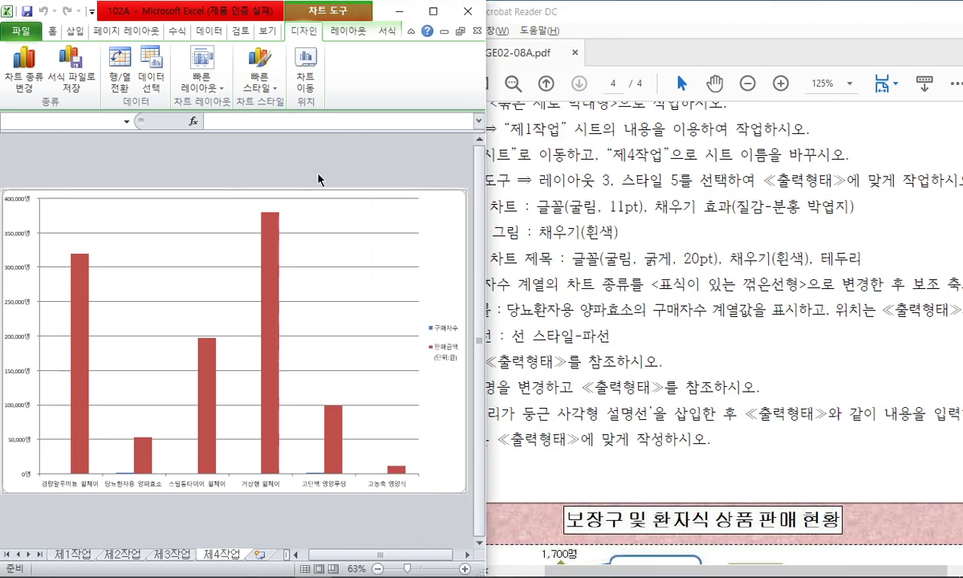
left_click(530, 202)
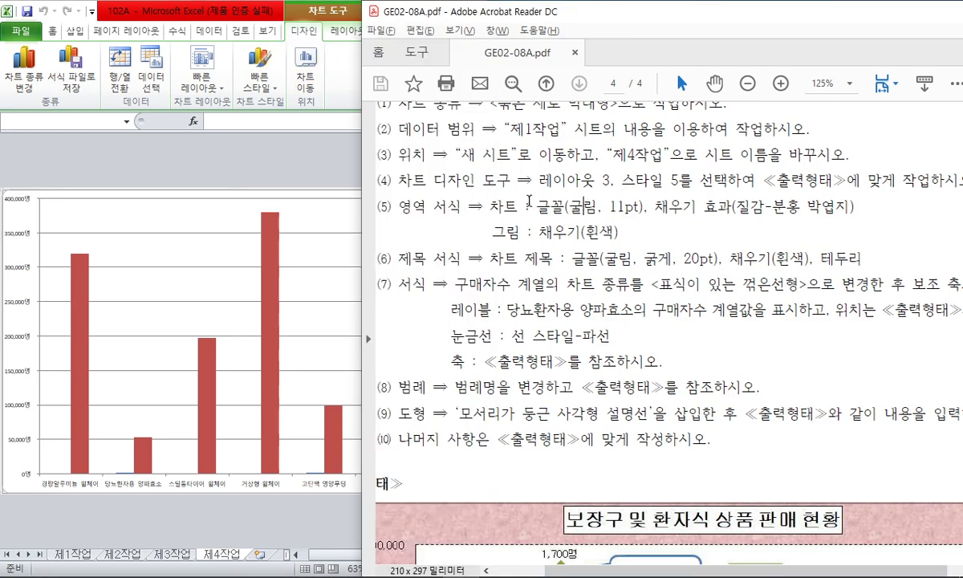
left_click_drag(541, 180, 663, 180)
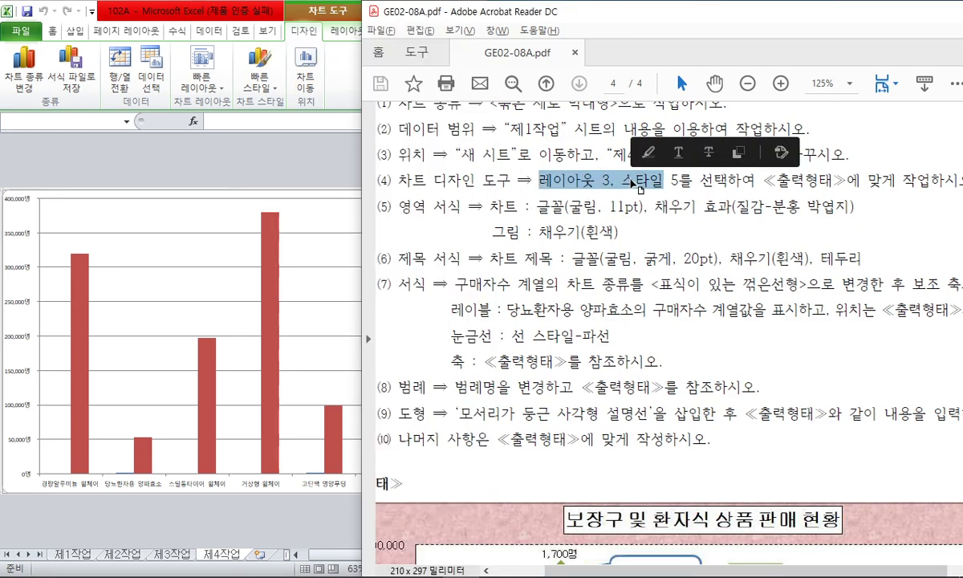
left_click(269, 161)
left_click(200, 83)
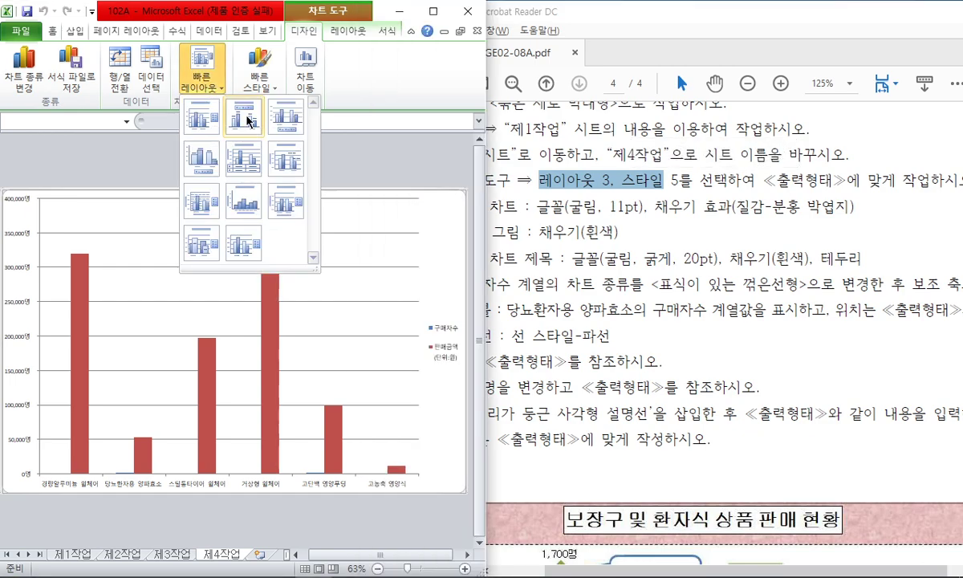
left_click(291, 120)
left_click(258, 68)
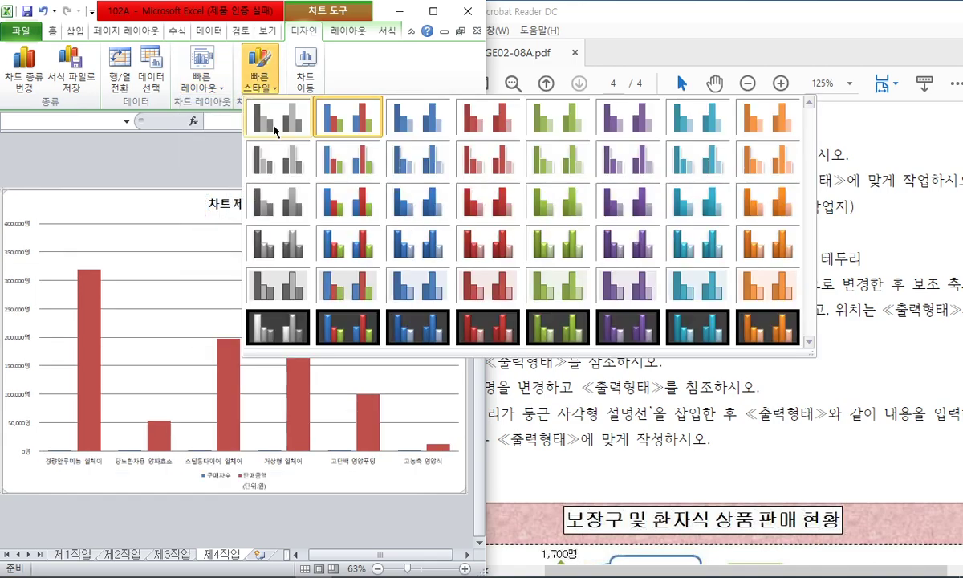
left_click(554, 123)
Check condition 5 of the exam PDF for the chart area's font and fill, and return to the chart's font settings
left_click(720, 180)
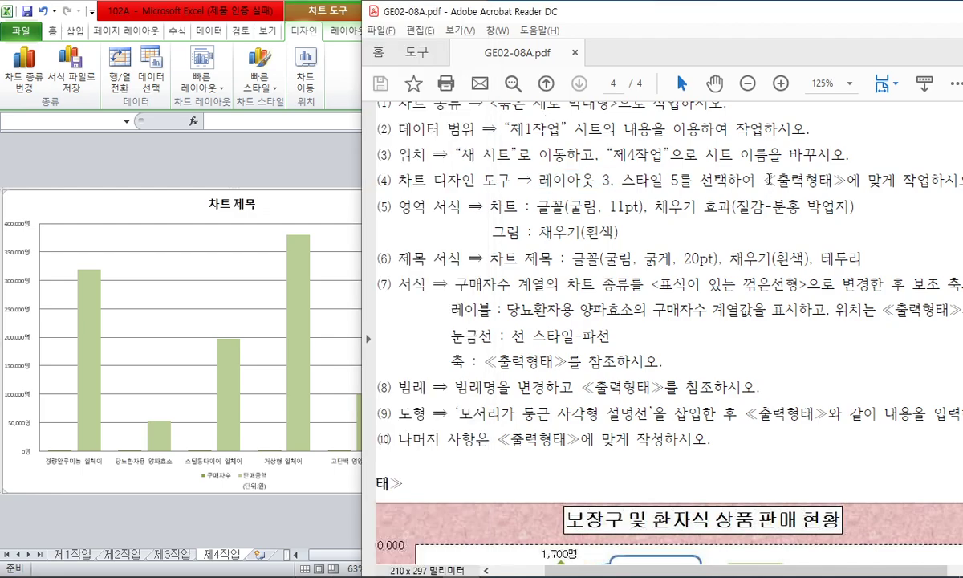
left_click_drag(399, 206, 645, 210)
left_click(649, 208)
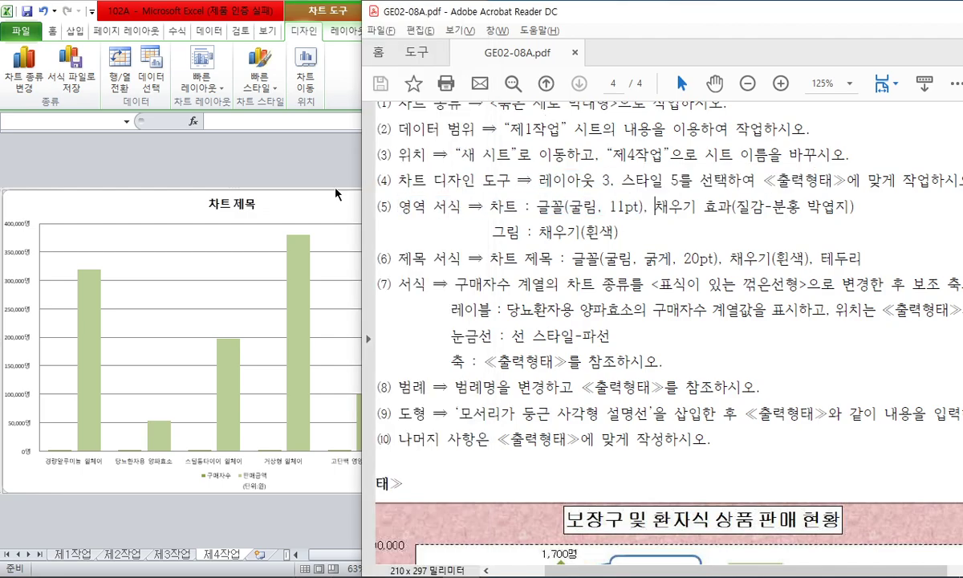
left_click(254, 162)
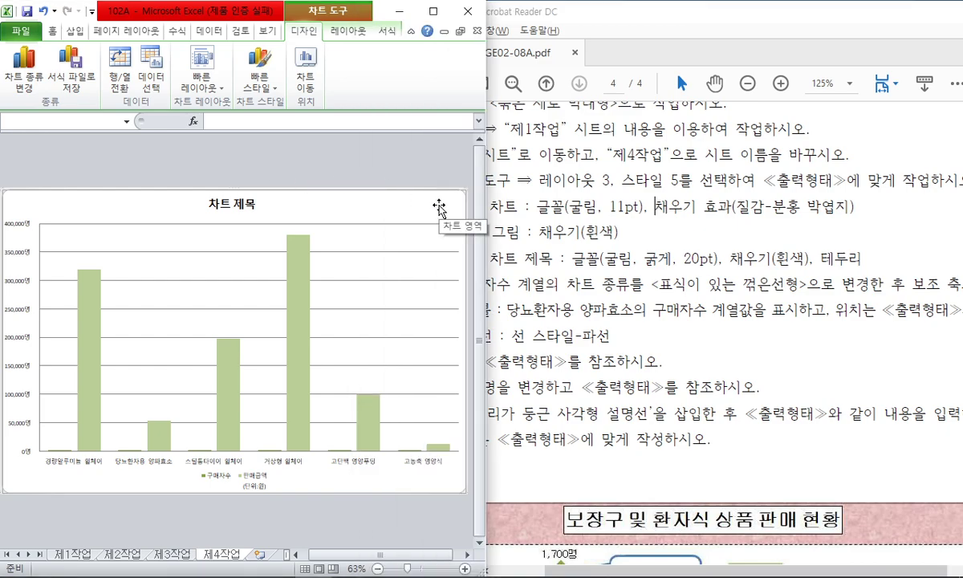
mouse_move(453, 226)
left_mouse_down()
mouse_move(16, 226)
mouse_move(24, 361)
mouse_move(297, 446)
mouse_move(449, 295)
mouse_move(441, 216)
left_mouse_up()
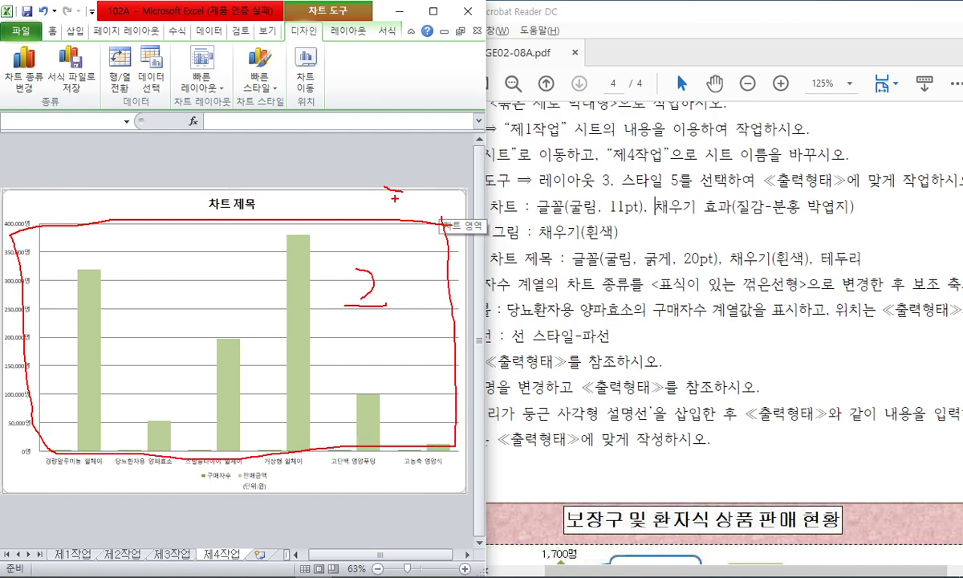
key("Escape")
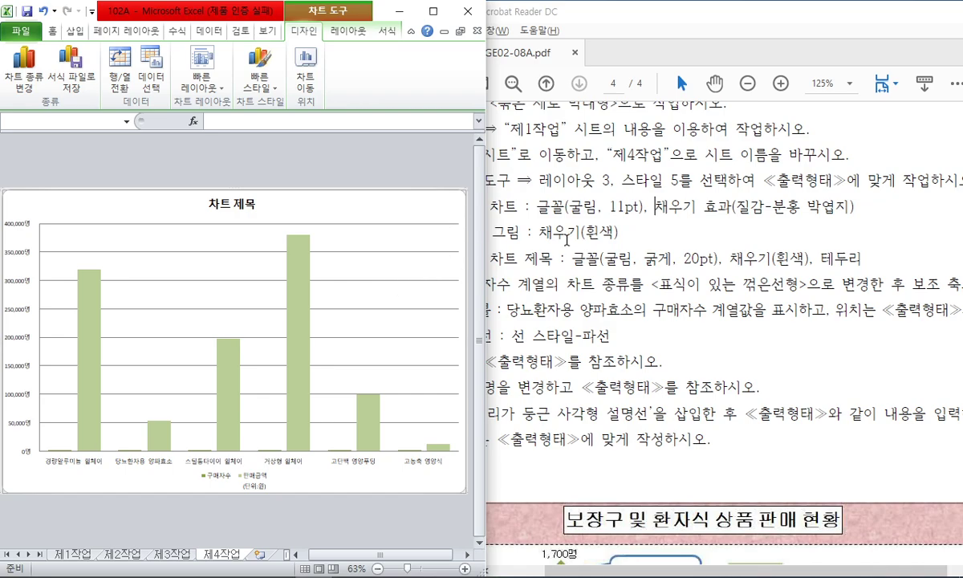
left_click(53, 33)
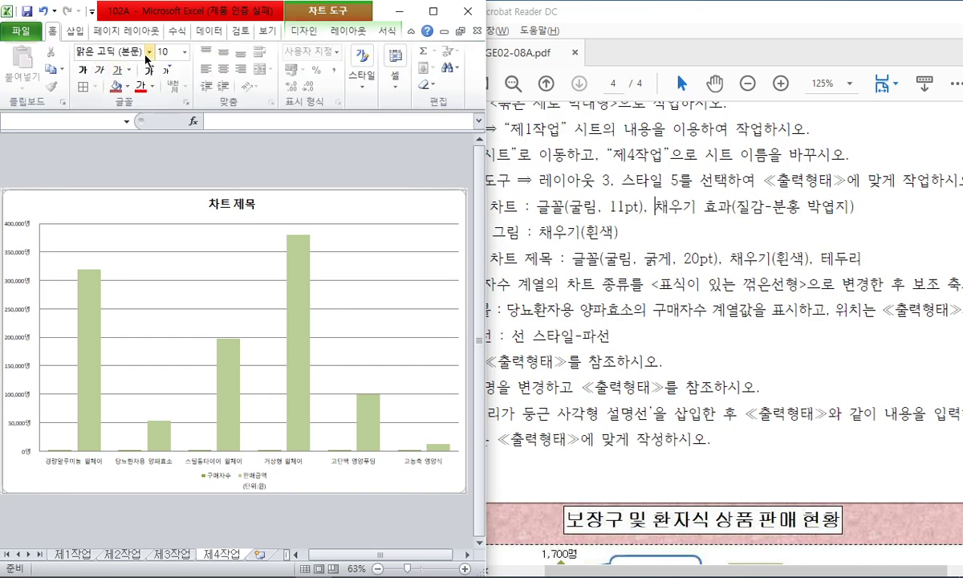
left_click(149, 51)
scroll(155, 244, "down", 8)
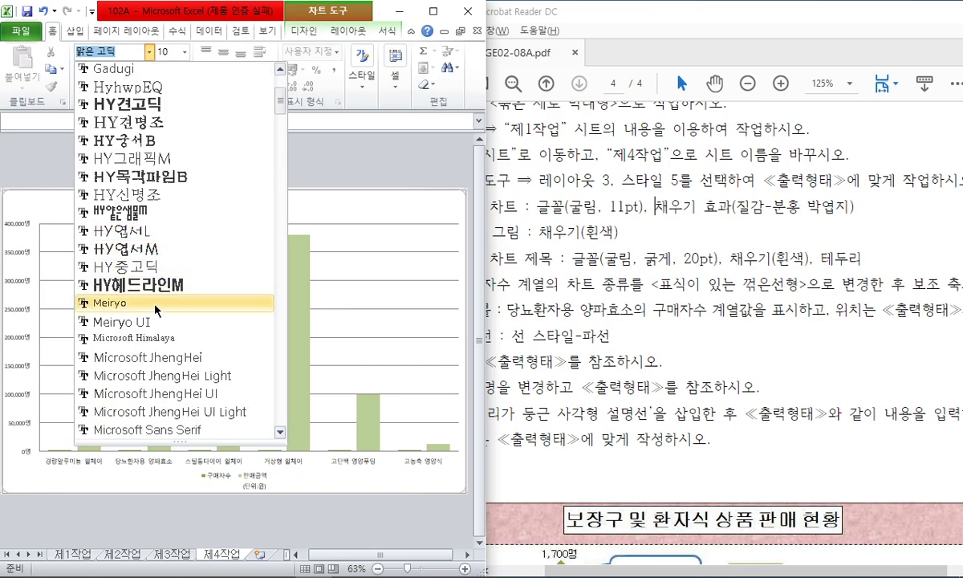
scroll(156, 247, "up", 8)
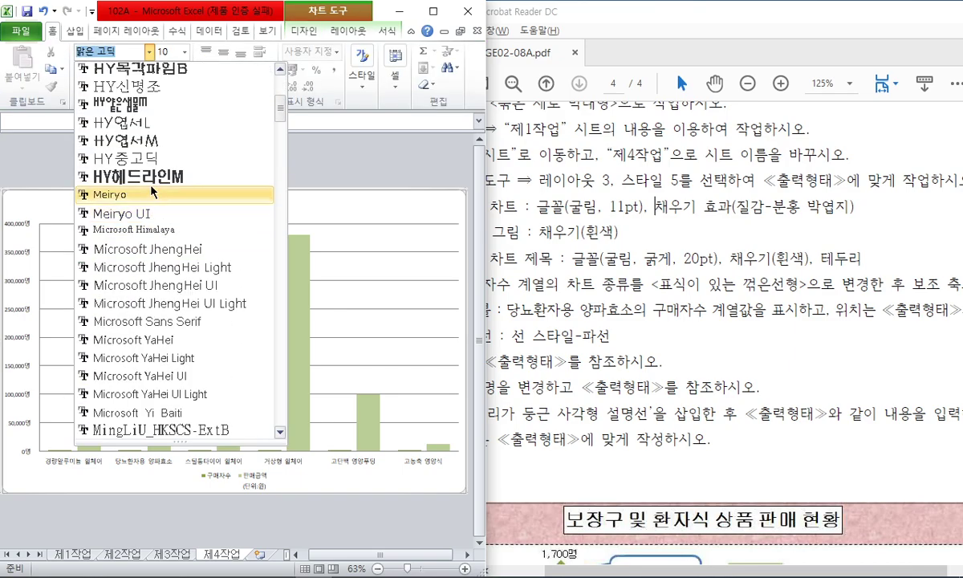
left_click(120, 51)
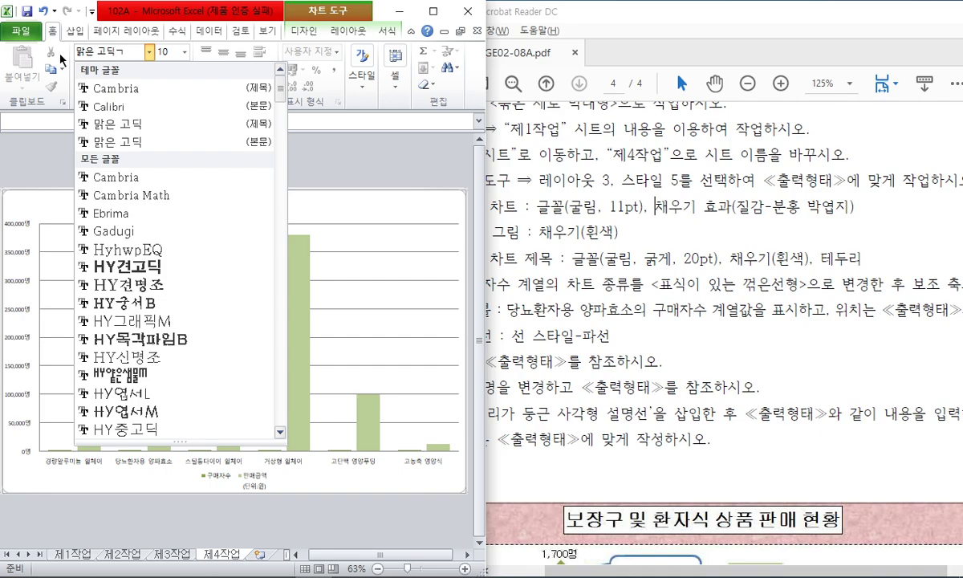
key("BackSpace")
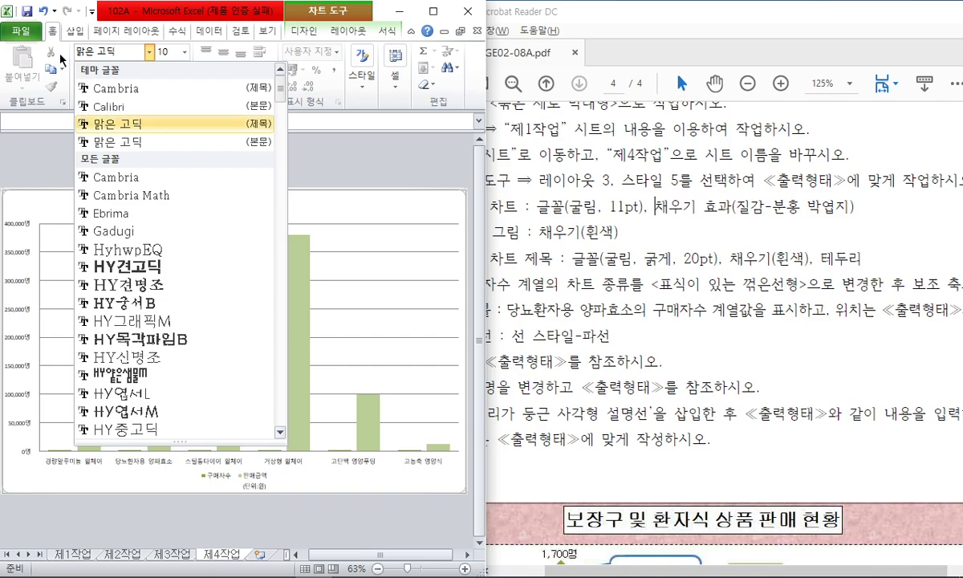
left_click(52, 172)
Set the font of the whole chart area to 굴림, size 11
left_click_drag(75, 52, 126, 49)
type("ㄱ문)")
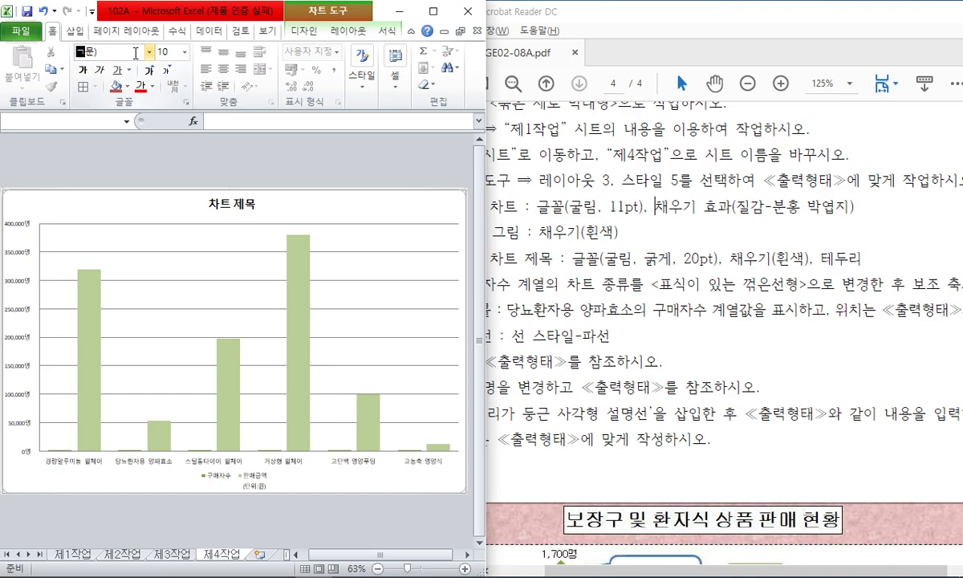
key("BackSpace")
type("굴림")
key("Return")
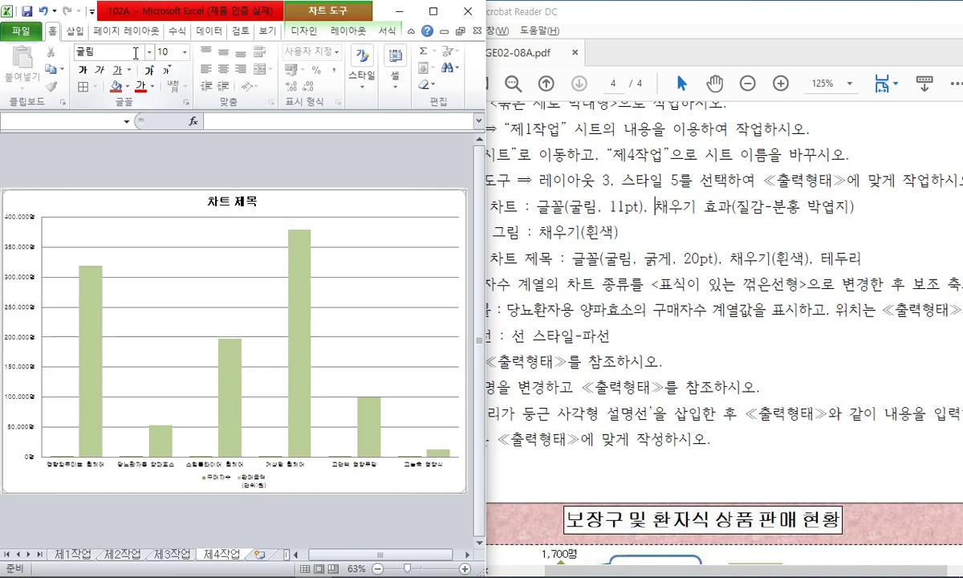
left_click(162, 52)
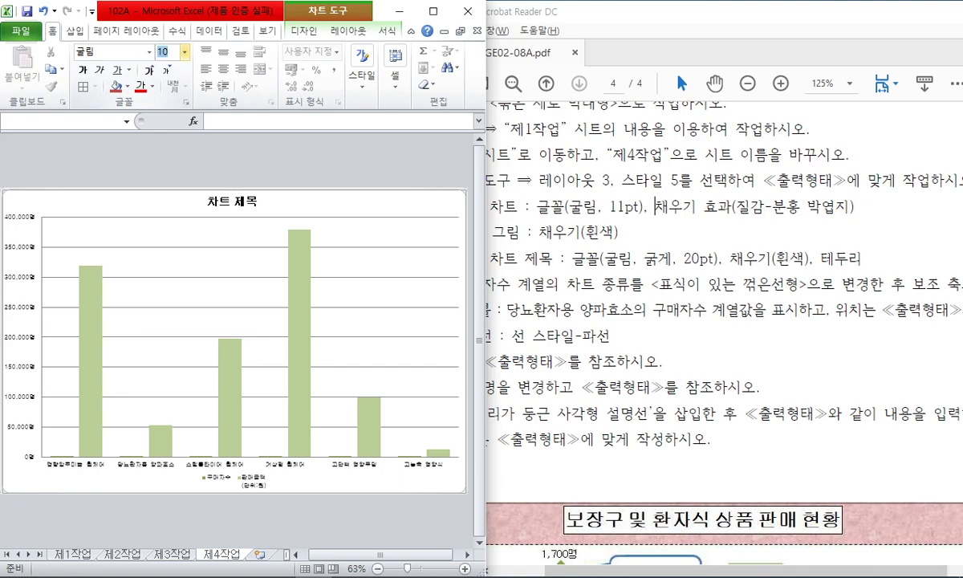
type("11")
key("Return")
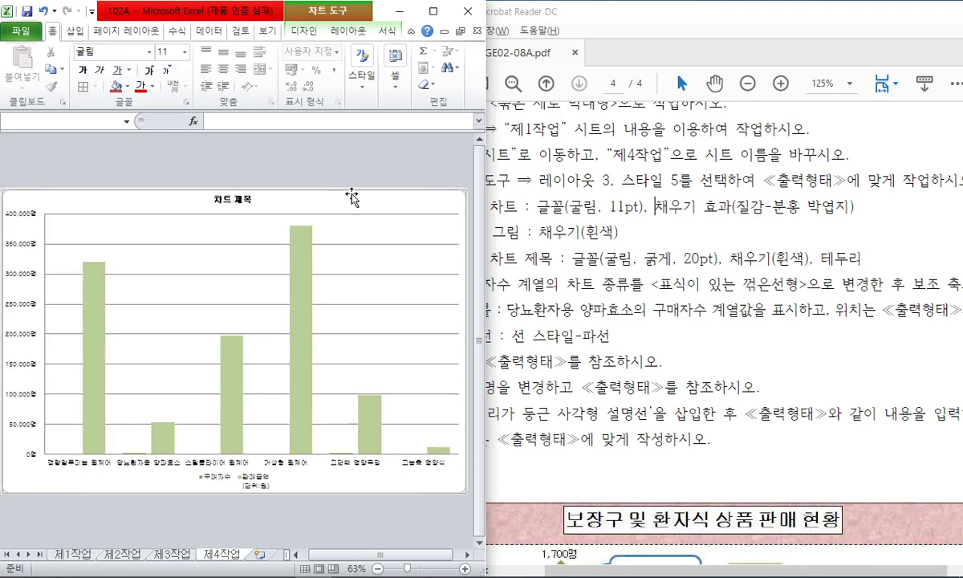
Fill the chart area with the 분홍 박엽지 texture, as condition 5 of the exam PDF requires
right_click(375, 206)
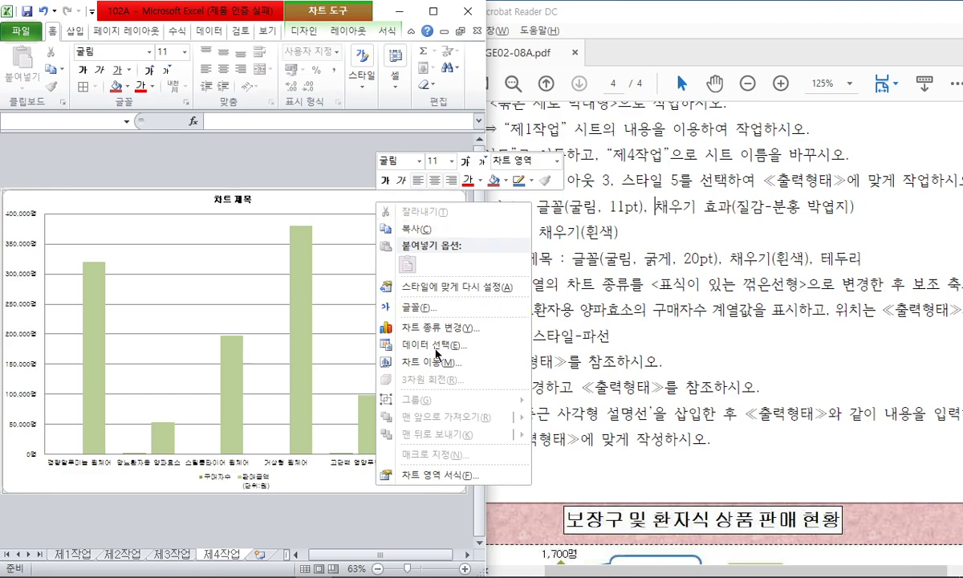
left_click(433, 474)
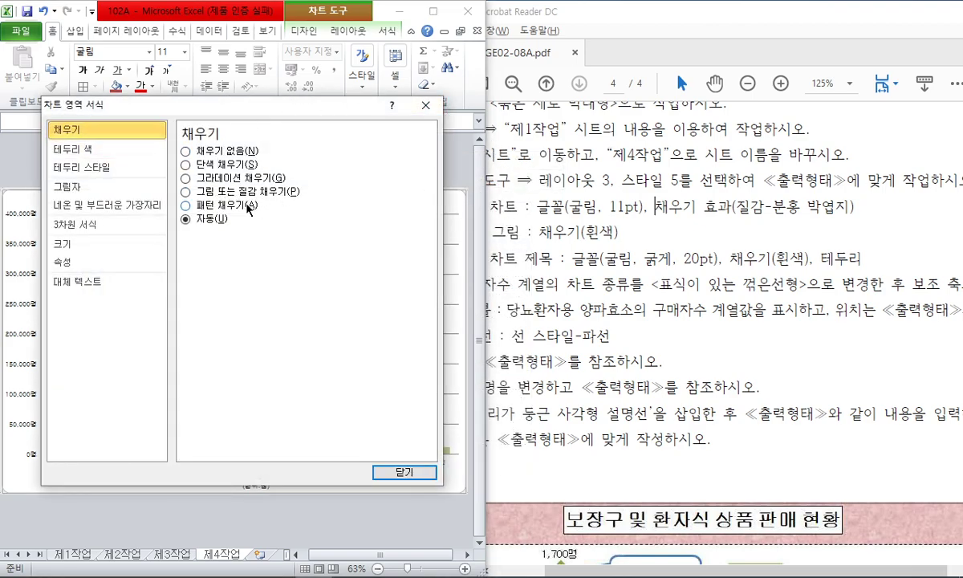
left_click(241, 193)
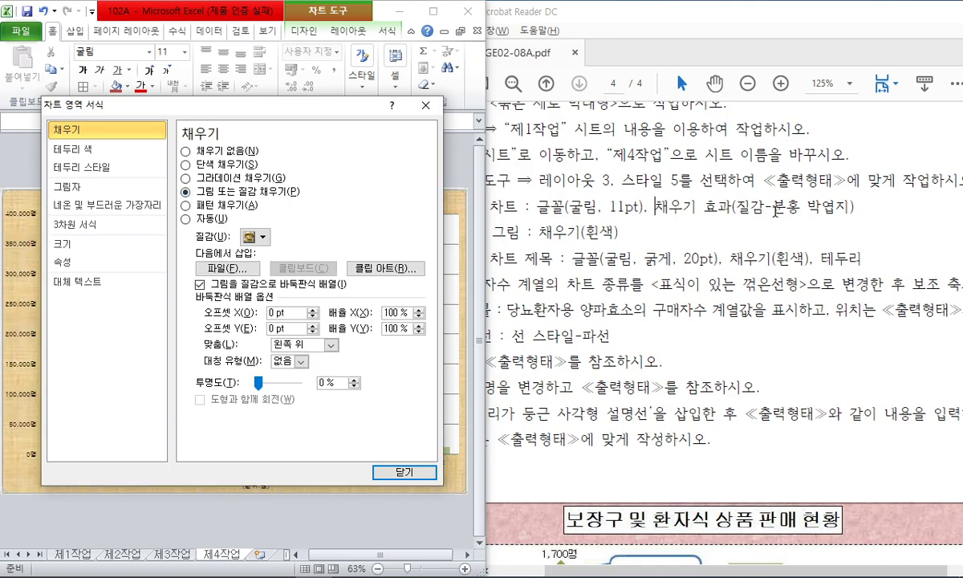
left_click_drag(655, 206, 853, 207)
left_click(319, 205)
left_click(262, 237)
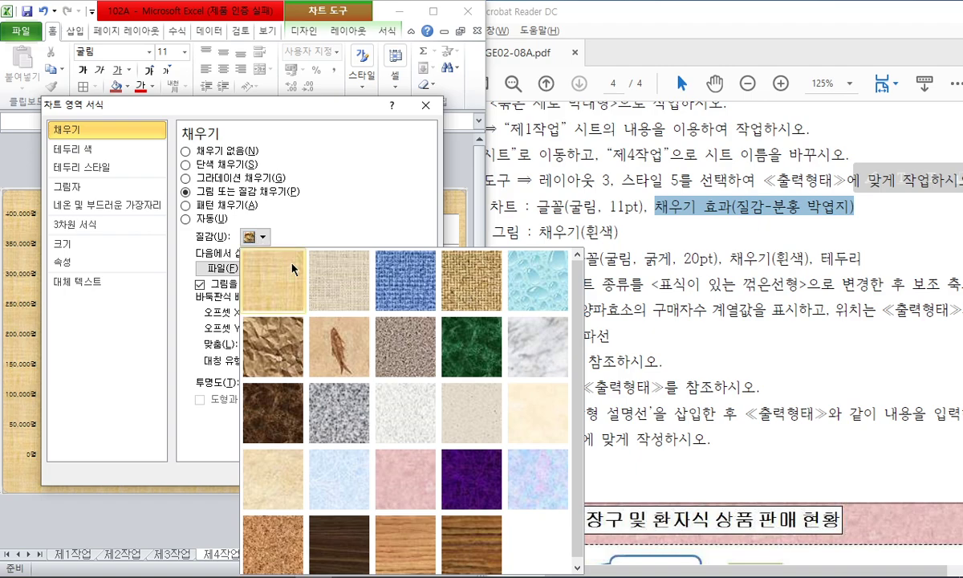
left_click(425, 477)
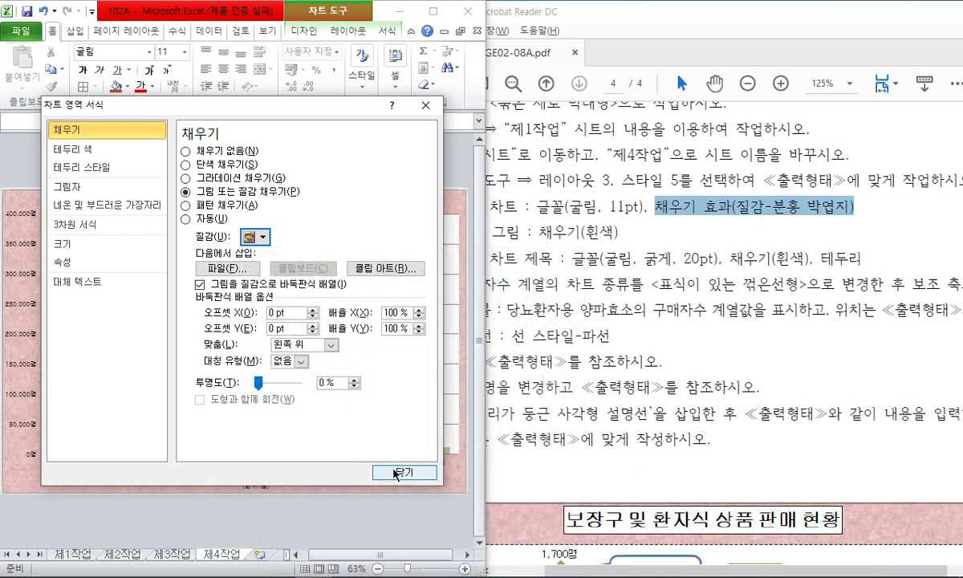
left_click(454, 534)
Check the plot area fill in condition 5 of the exam PDF and fill the plot area with solid white (흰색, 배경 1)
left_click(560, 252)
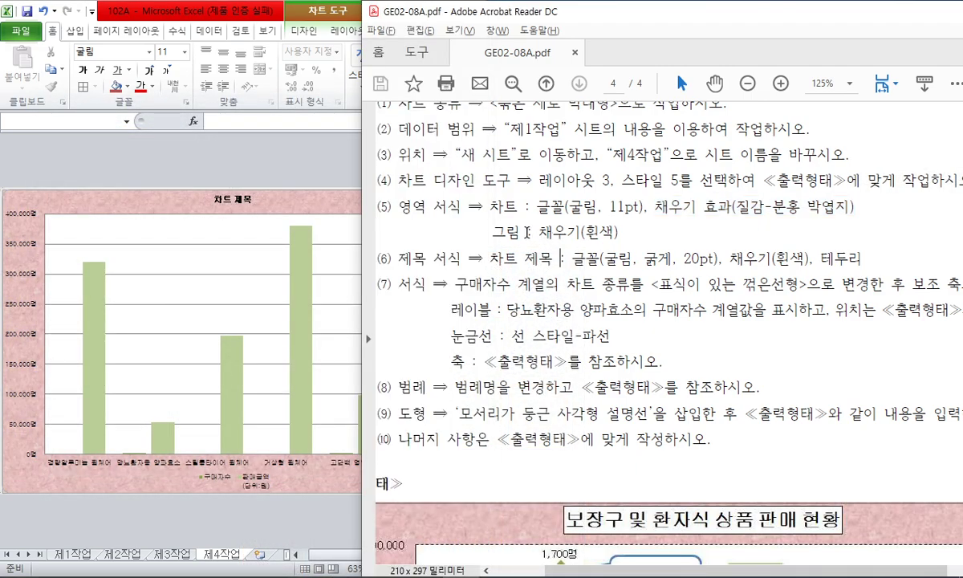
left_click_drag(539, 231, 619, 232)
left_click(333, 221)
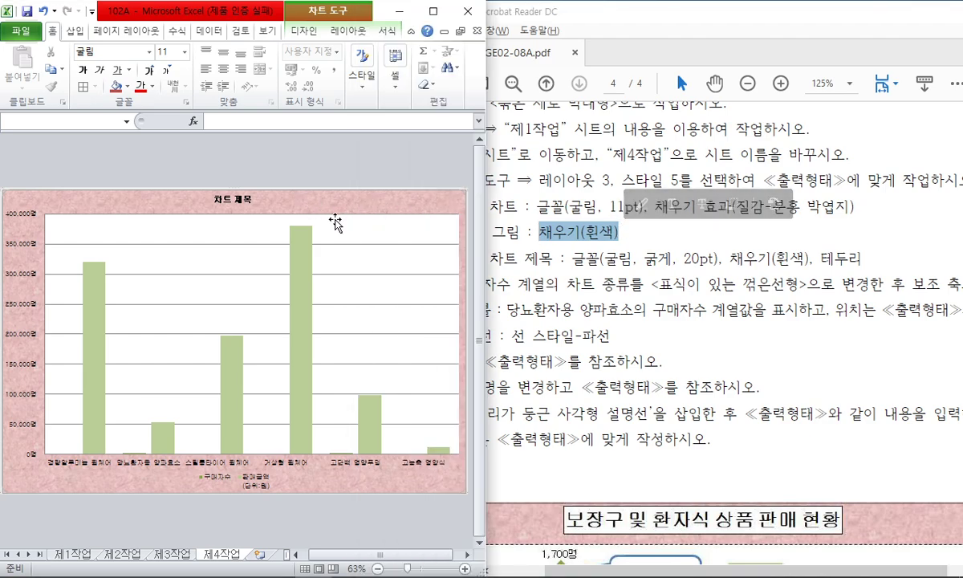
right_click(337, 223)
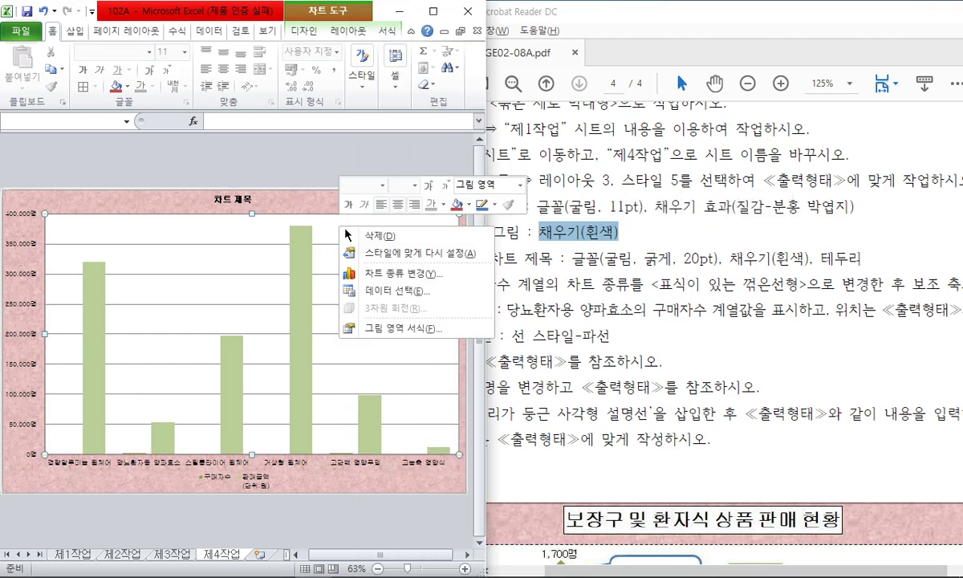
left_click(383, 329)
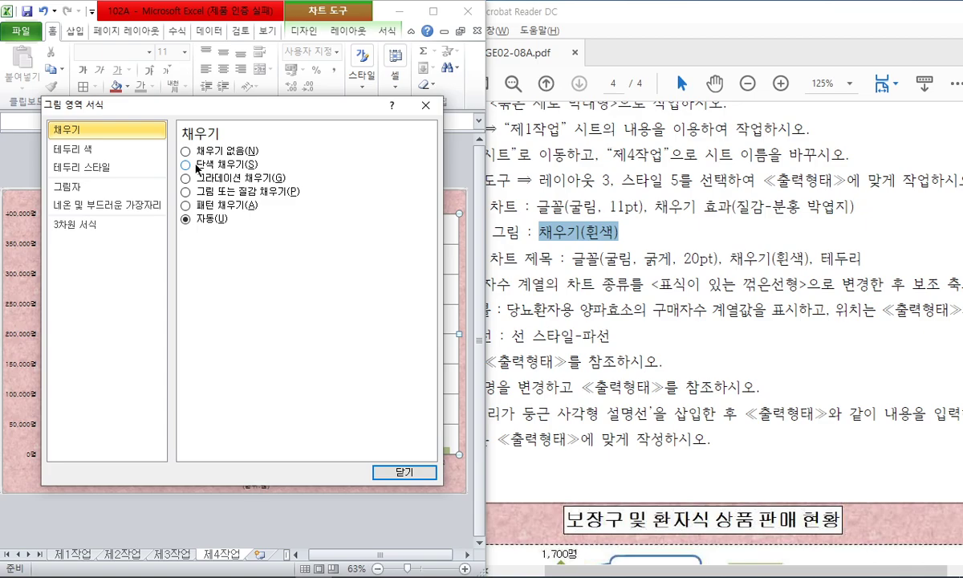
left_click(197, 164)
left_click(264, 251)
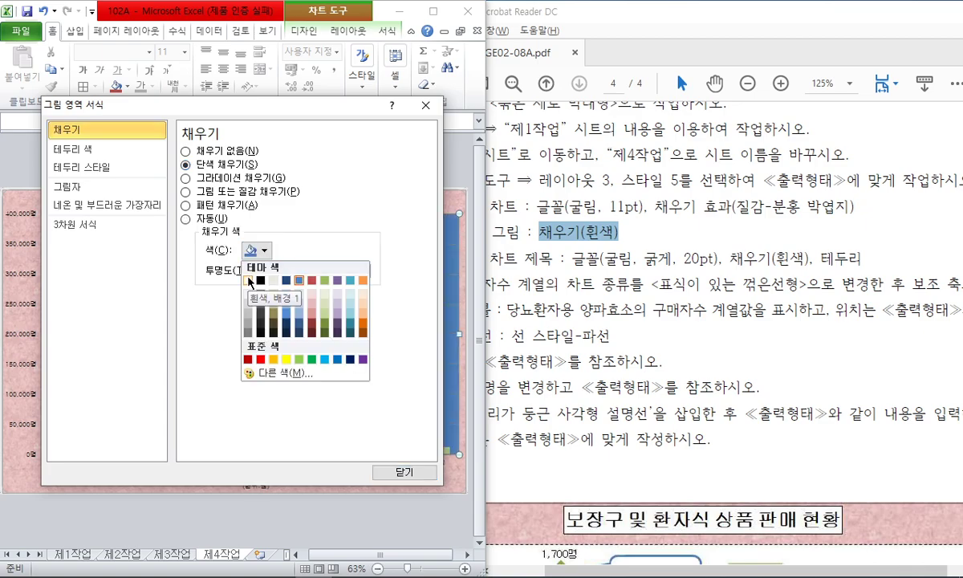
left_click(249, 279)
left_click(394, 473)
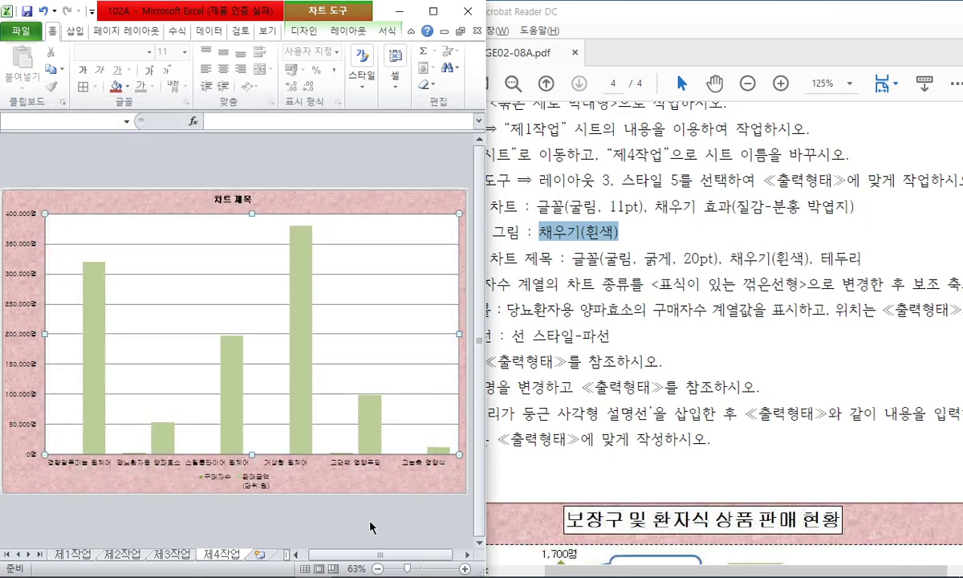
Check condition 6 of the exam PDF for the title format and set the chart title's font size to 20
left_click(584, 289)
scroll(552, 253, "down", 3)
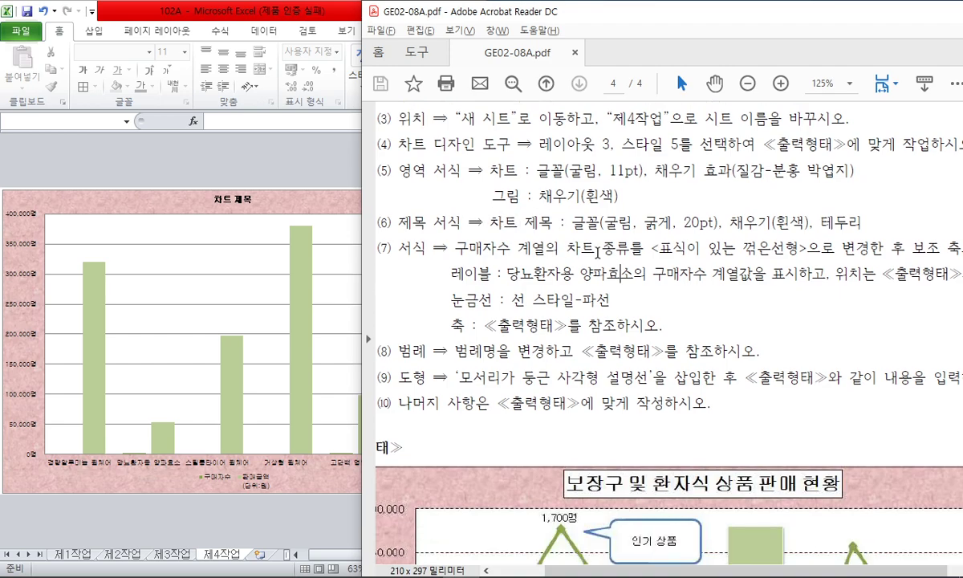
left_click_drag(488, 147, 860, 149)
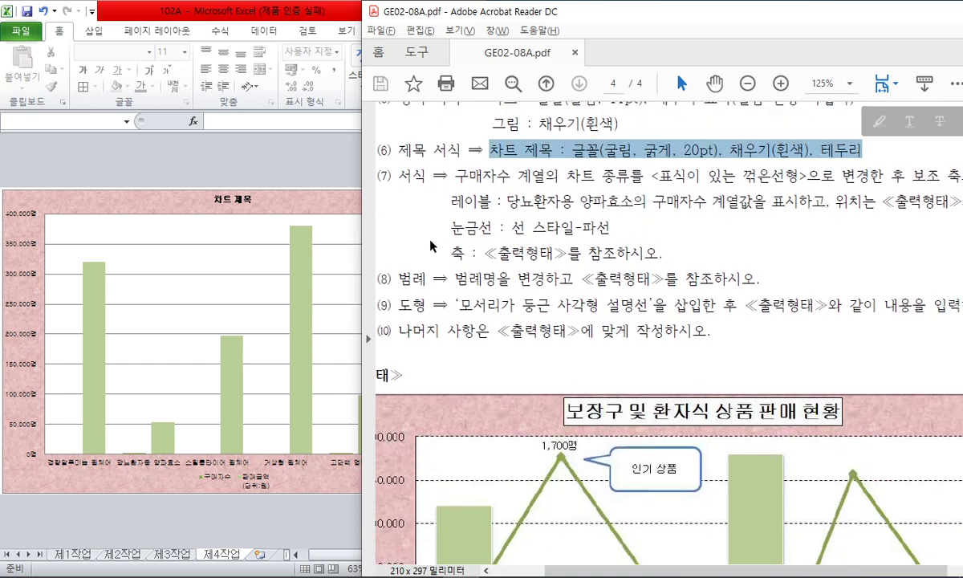
left_click(267, 199)
left_click(234, 197)
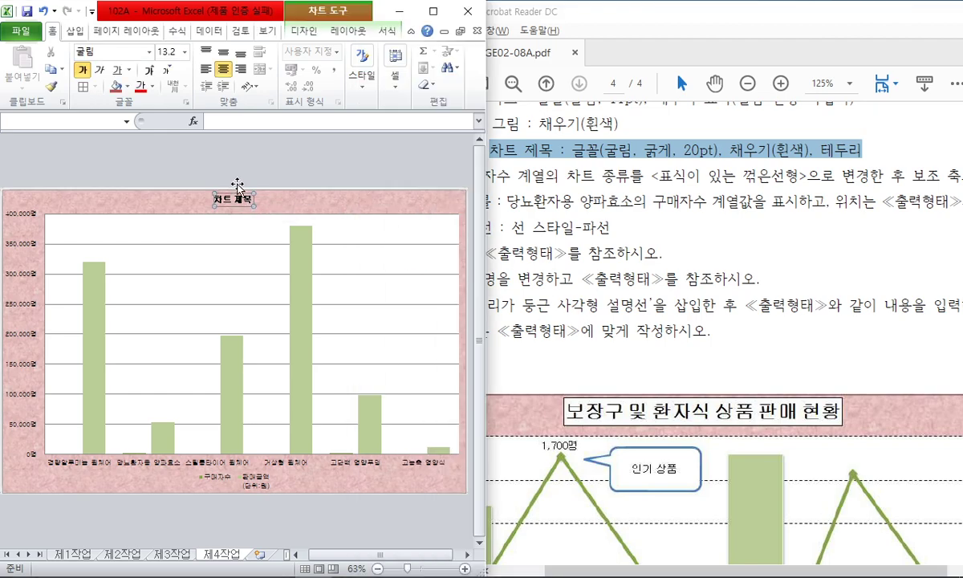
left_click(169, 52)
type("20")
key("Return")
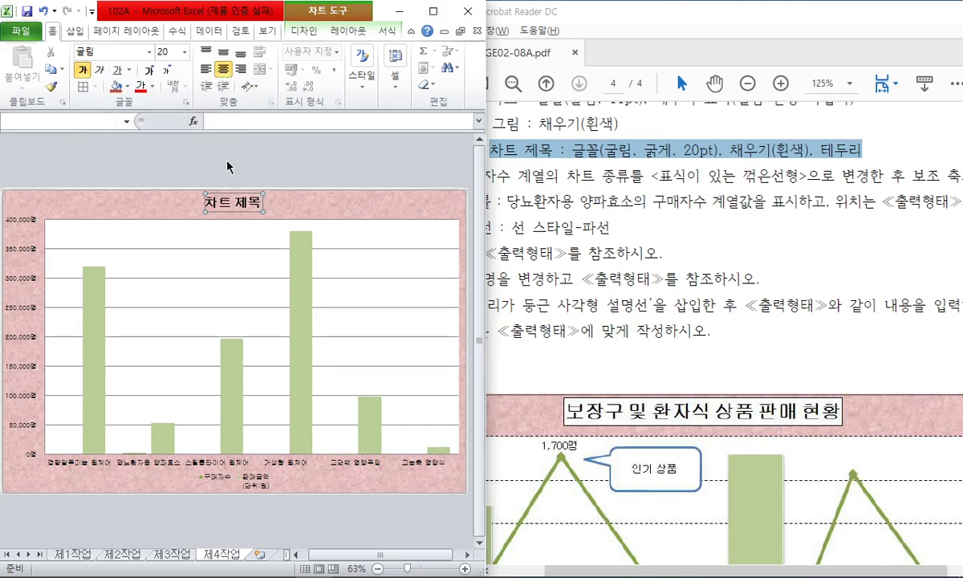
Fill the chart title box with solid white
right_click(233, 202)
left_click(315, 343)
left_click(215, 165)
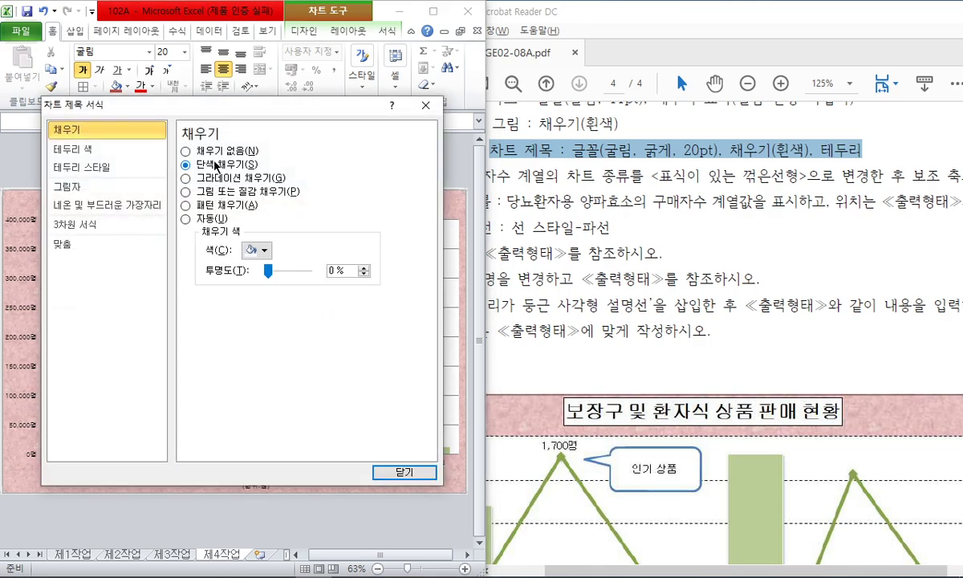
left_click(254, 249)
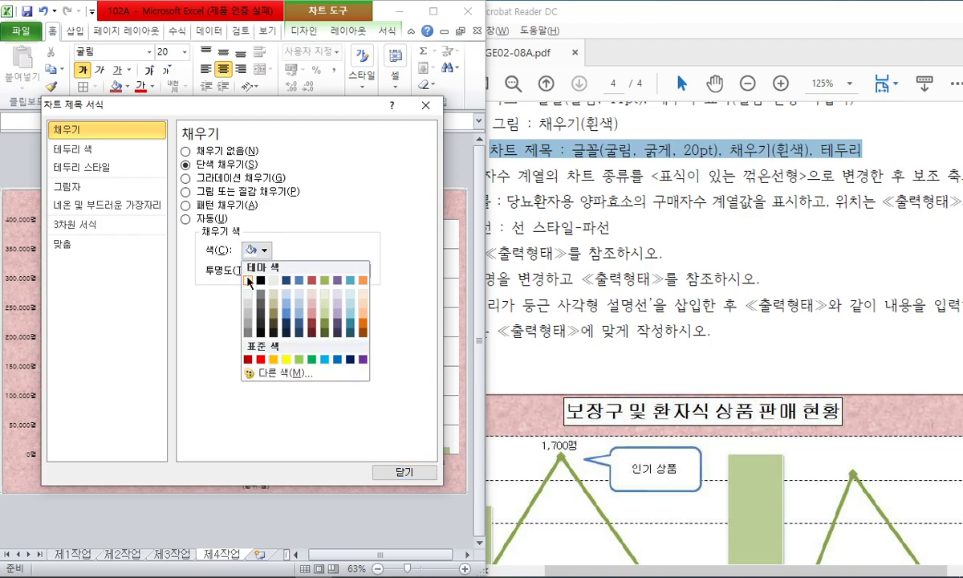
left_click(248, 281)
Give the chart title box a solid border in black (검정, 텍스트 1)
left_click(80, 150)
left_click(210, 165)
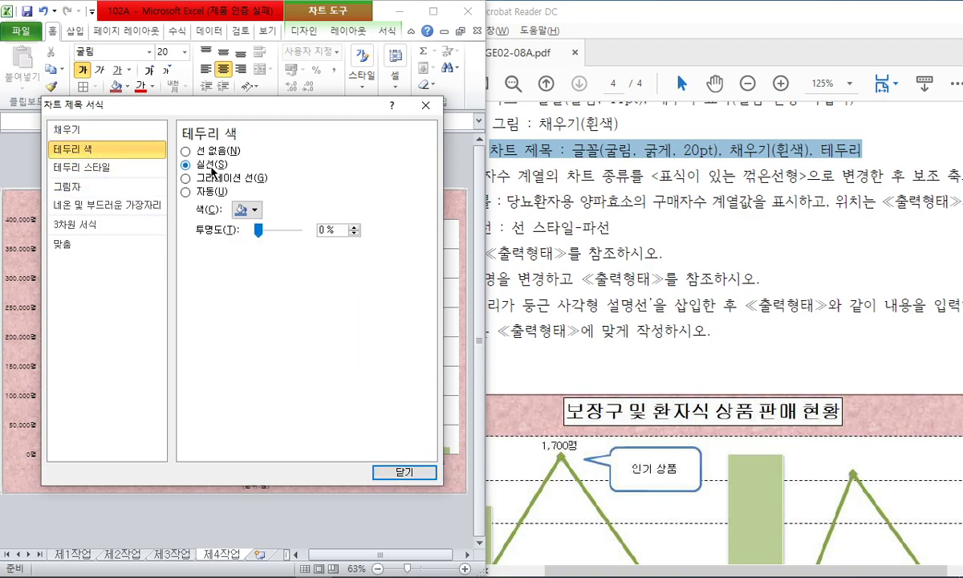
left_click(247, 209)
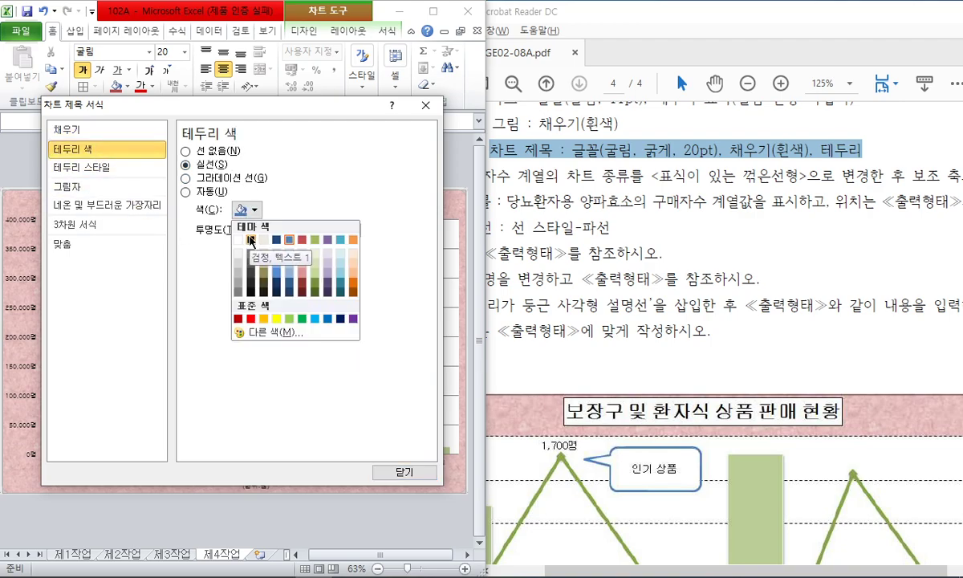
left_click(251, 240)
left_click(402, 470)
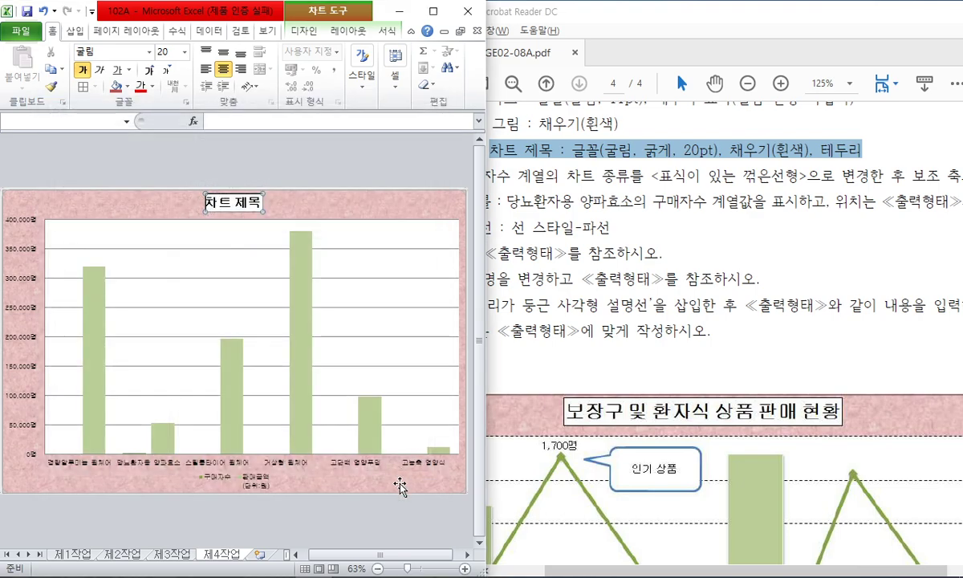
Replace the chart title's placeholder text with 보장구 및 환자식 상품 판매 현황
left_click_drag(207, 201, 302, 186)
type("ㅂ")
type("보장구 및 환짓")
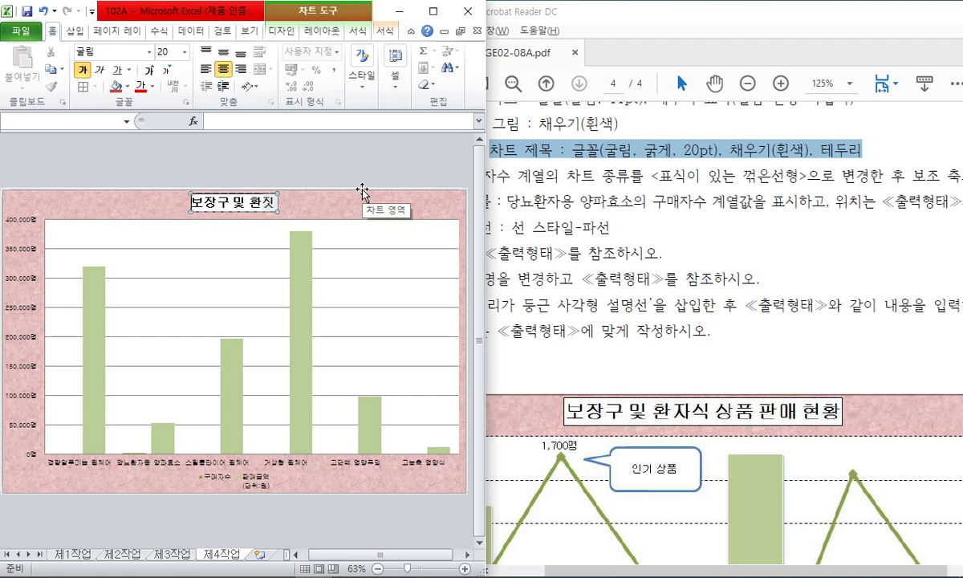
key("BackSpace")
type("자식")
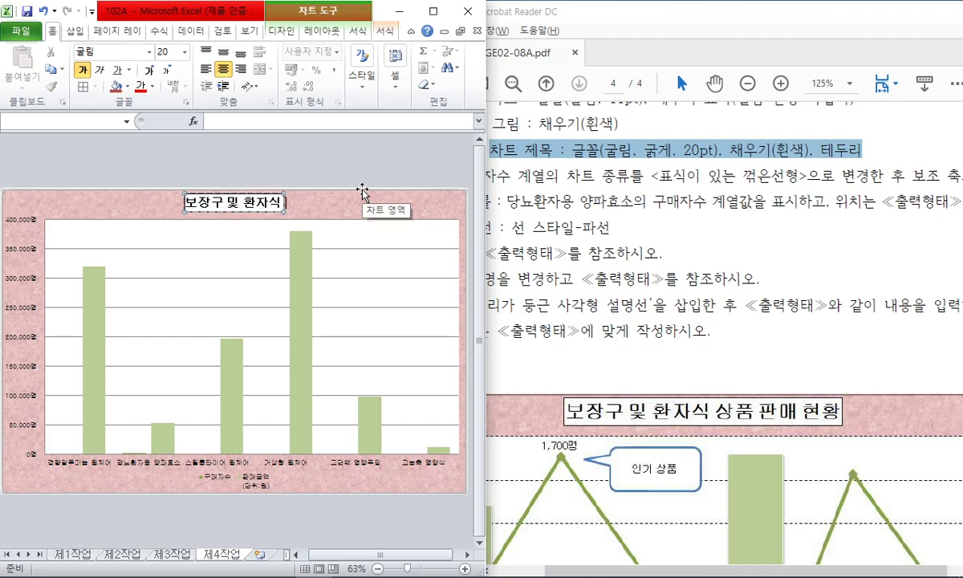
type(" ㅍ 판매 현화")
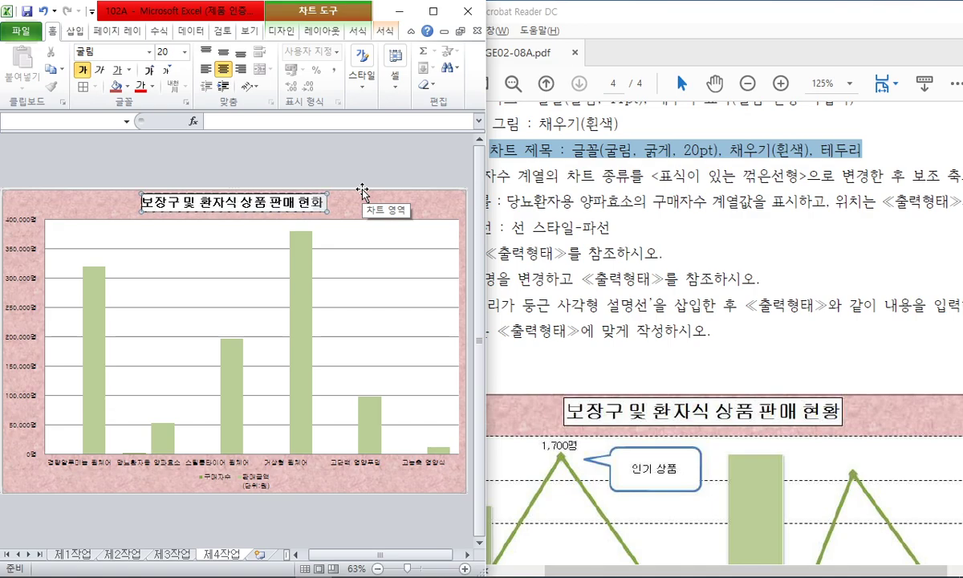
Check condition 7 of the exam PDF for the 구매자수 series' chart type and select that series in the chart
left_click(531, 178)
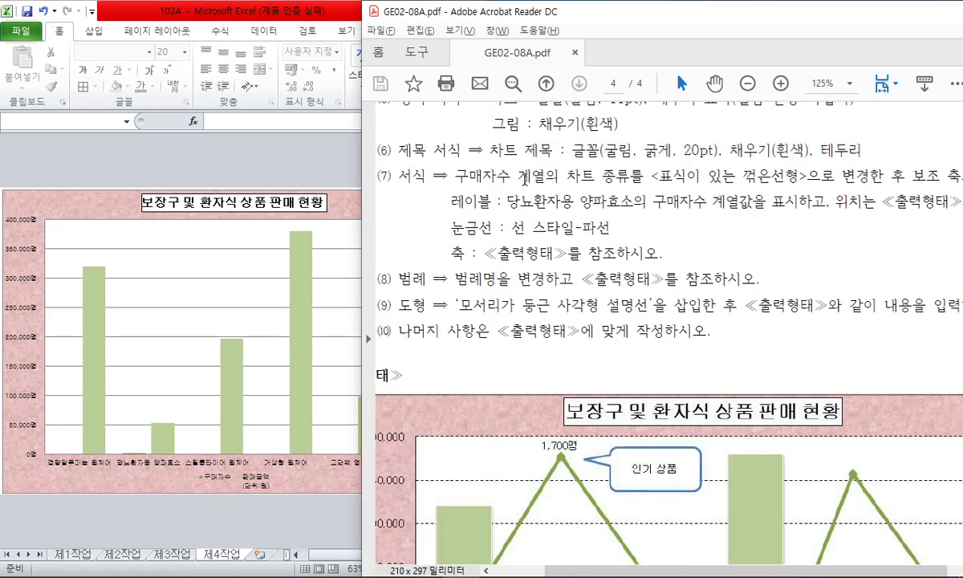
scroll(512, 166, "down", 1)
left_click_drag(566, 140, 800, 140)
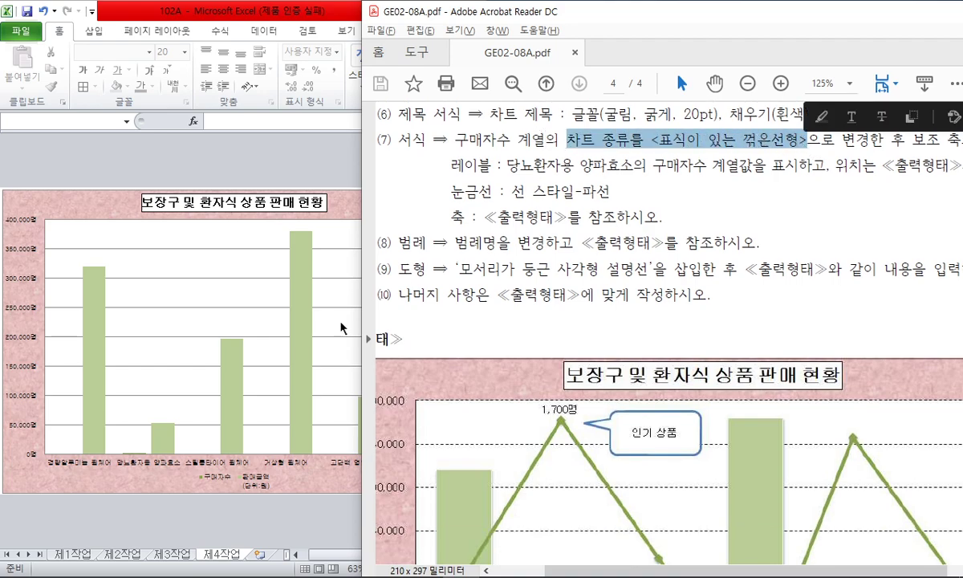
left_click(277, 453)
left_click(254, 484)
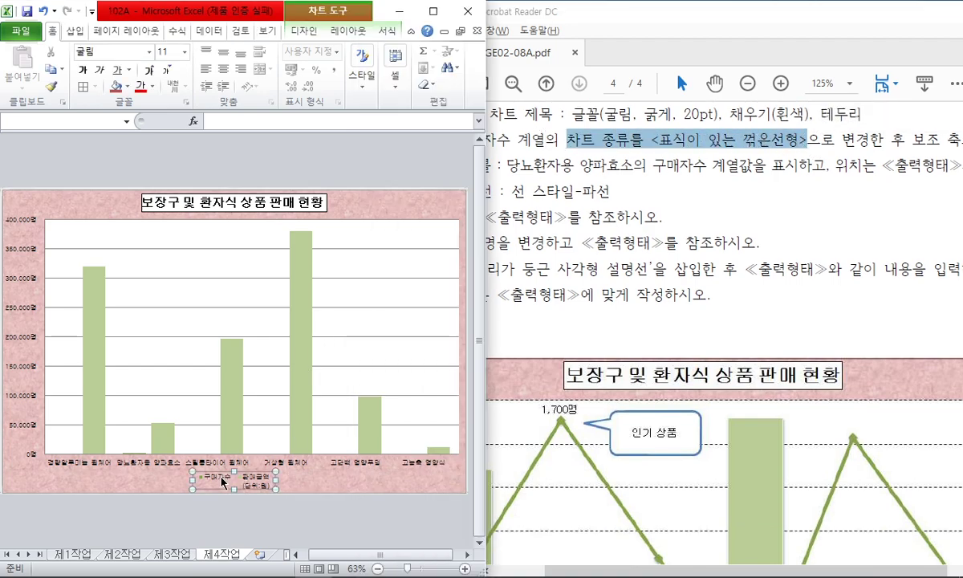
left_click(139, 455)
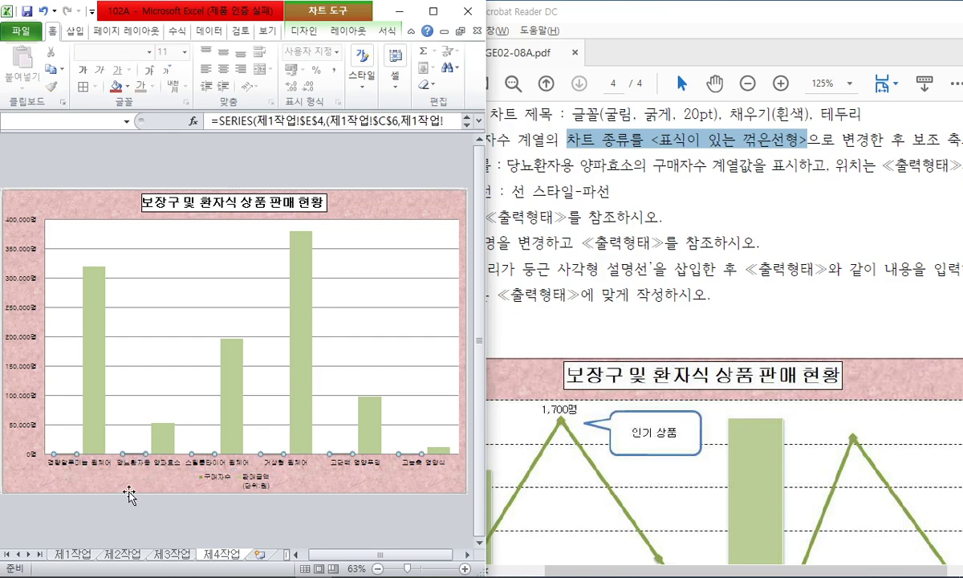
Look up the product name and 구매자수 source cells on the 제1작업 sheet, and return to the 제4작업 chart
left_click(77, 551)
left_click(144, 283)
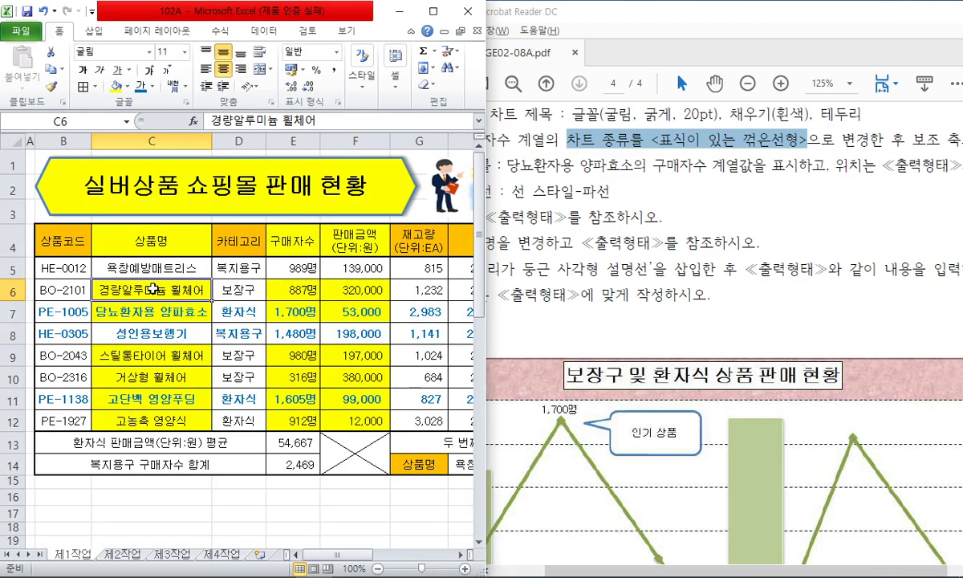
left_click(295, 289)
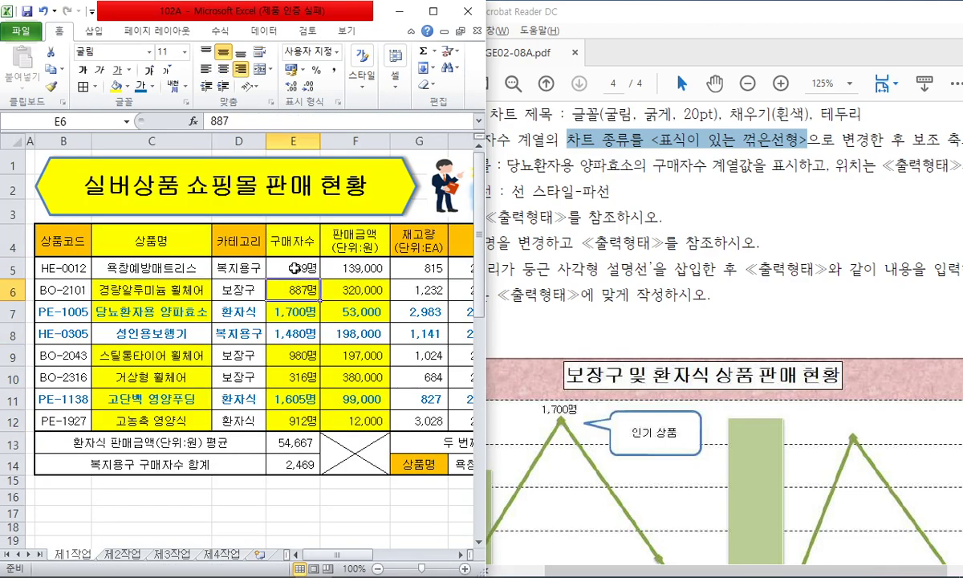
left_click(227, 554)
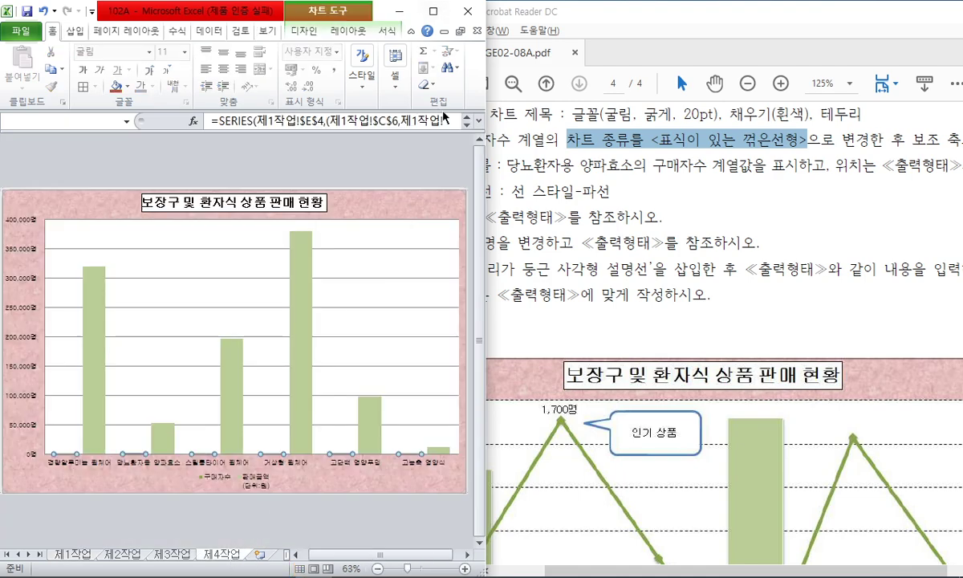
Examine the SERIES formulas of the 구매자수 and 판매금액 series in a maximized Excel window, and restore the smaller window
left_click(437, 12)
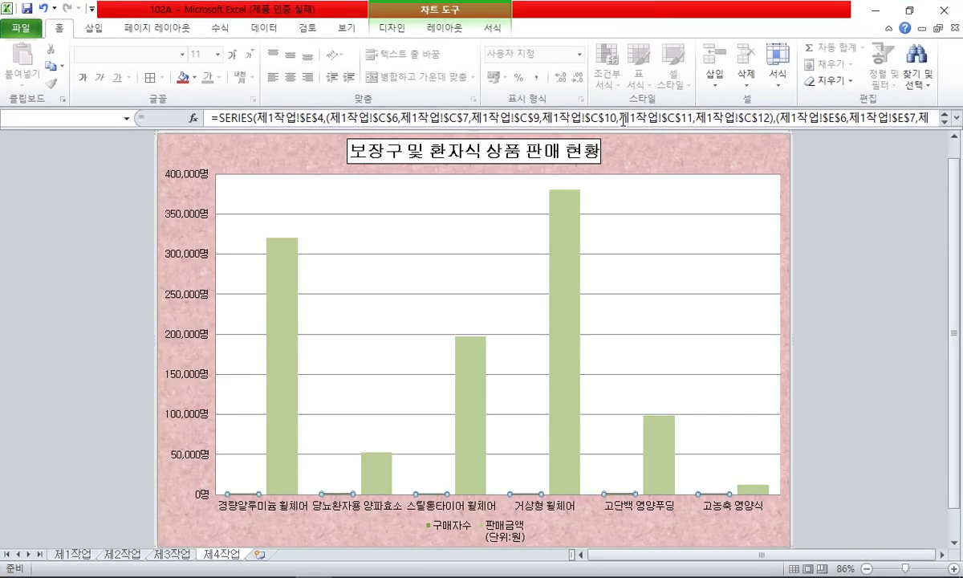
left_click(956, 119)
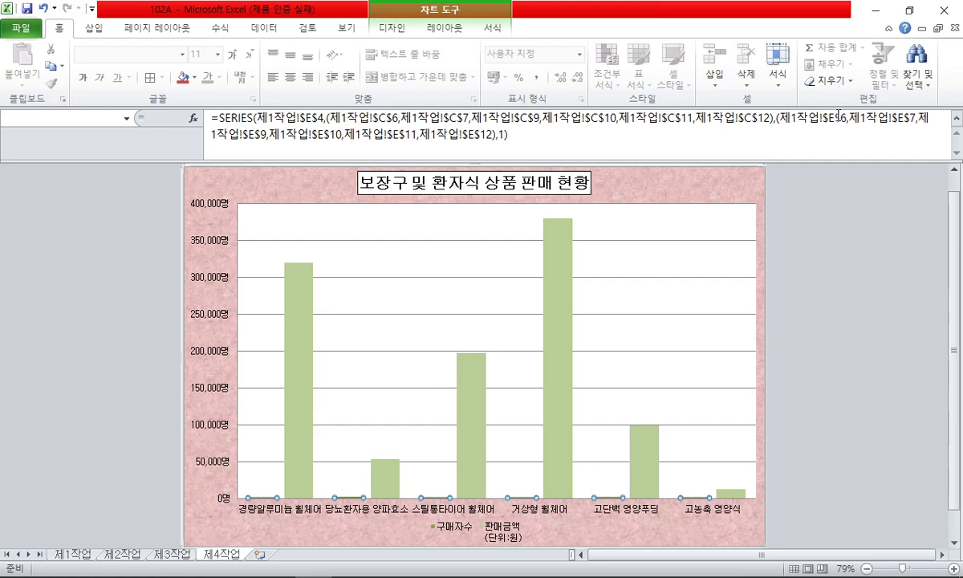
left_click(956, 119)
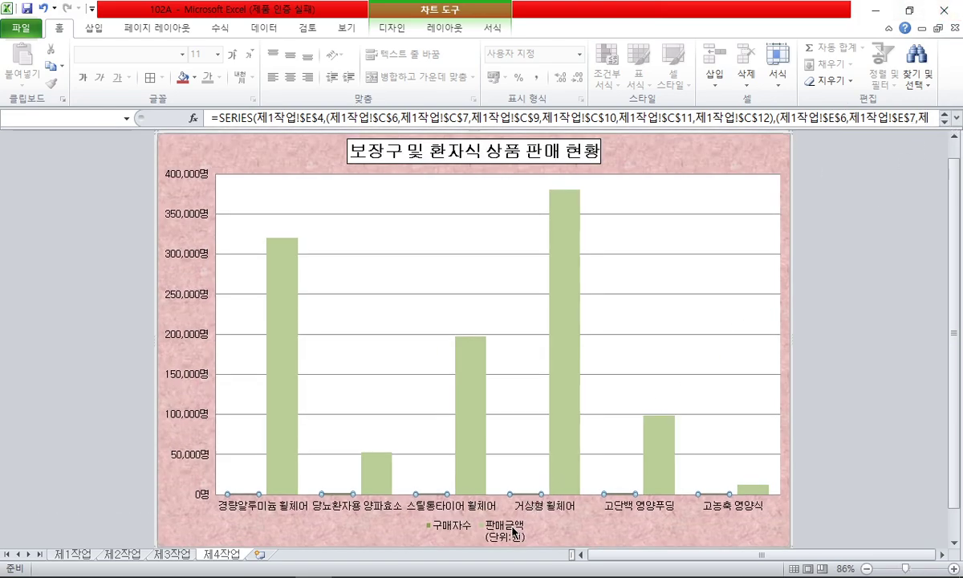
left_click(486, 450)
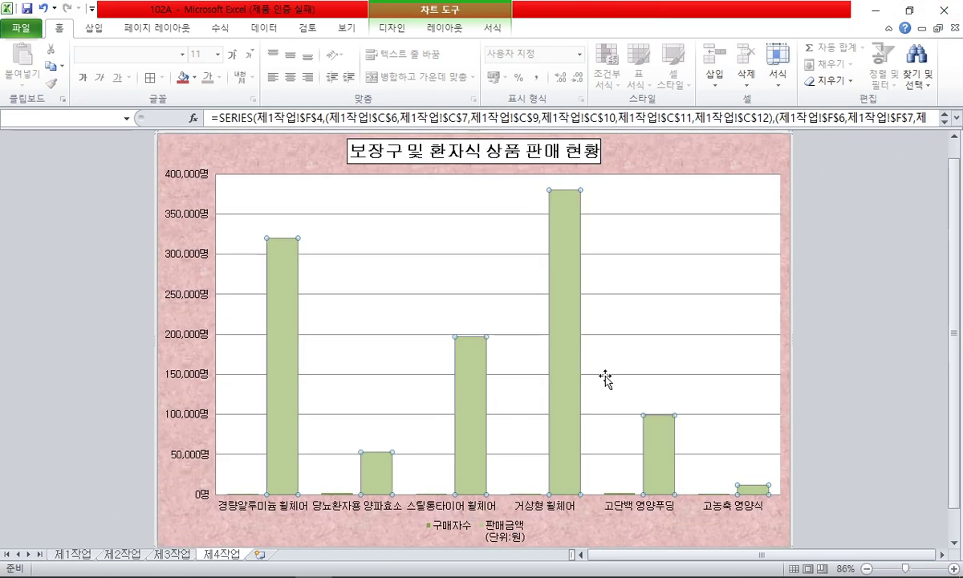
left_click(830, 343)
left_click(918, 15)
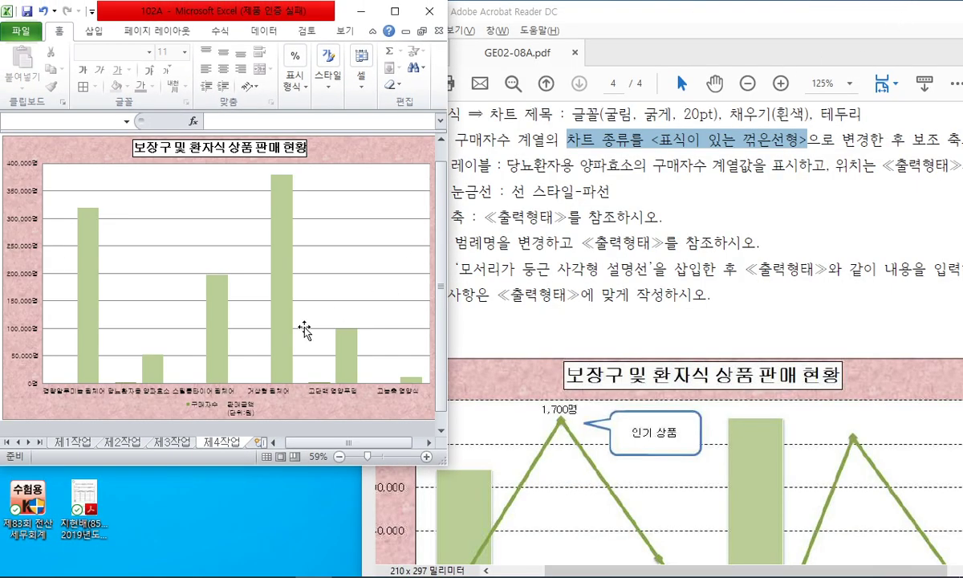
Make the Excel window taller and compare the chart's 구매자수 and 판매금액 series with the sample output in the exam PDF
left_click_drag(126, 466, 128, 574)
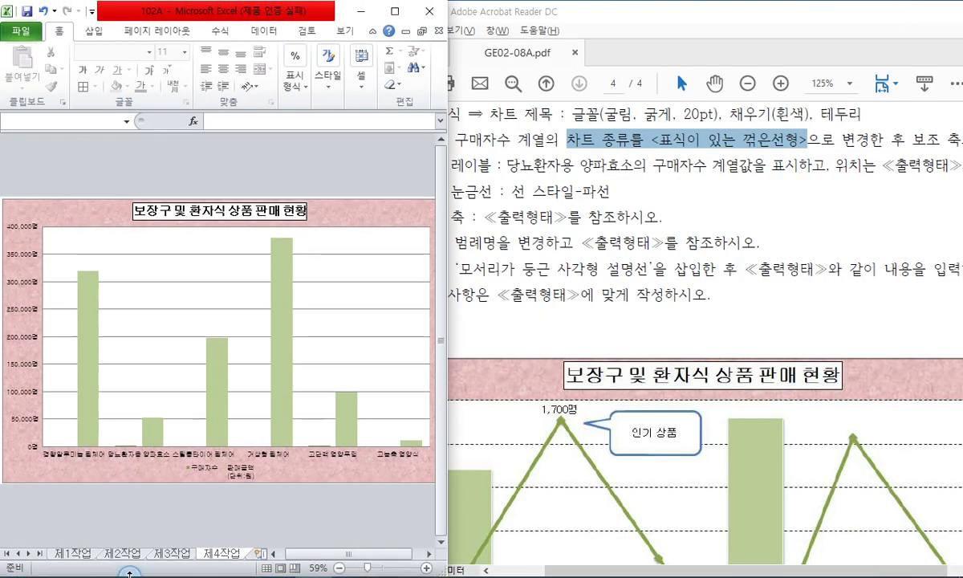
left_click(125, 447)
left_click(518, 313)
scroll(511, 371, "down", 3)
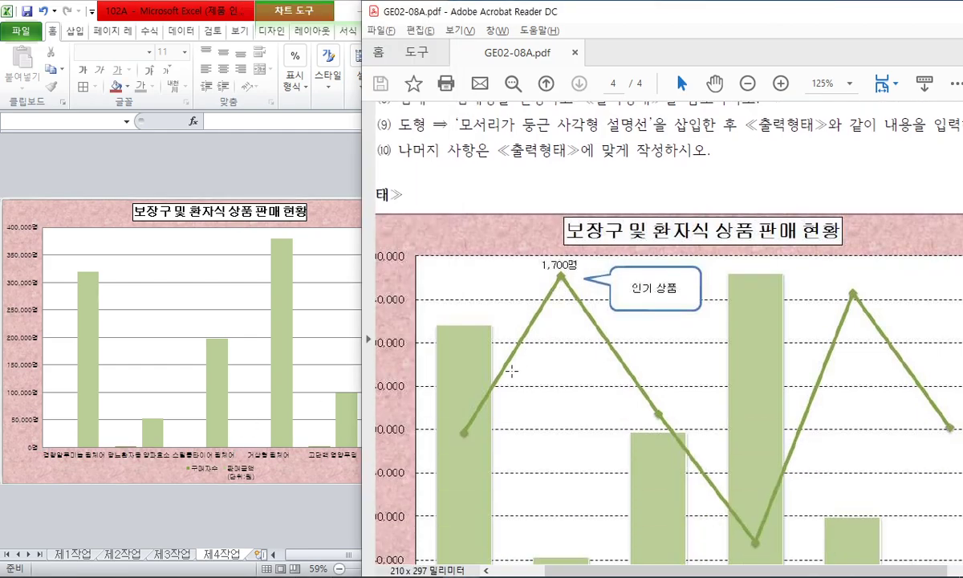
scroll(511, 370, "down", 3)
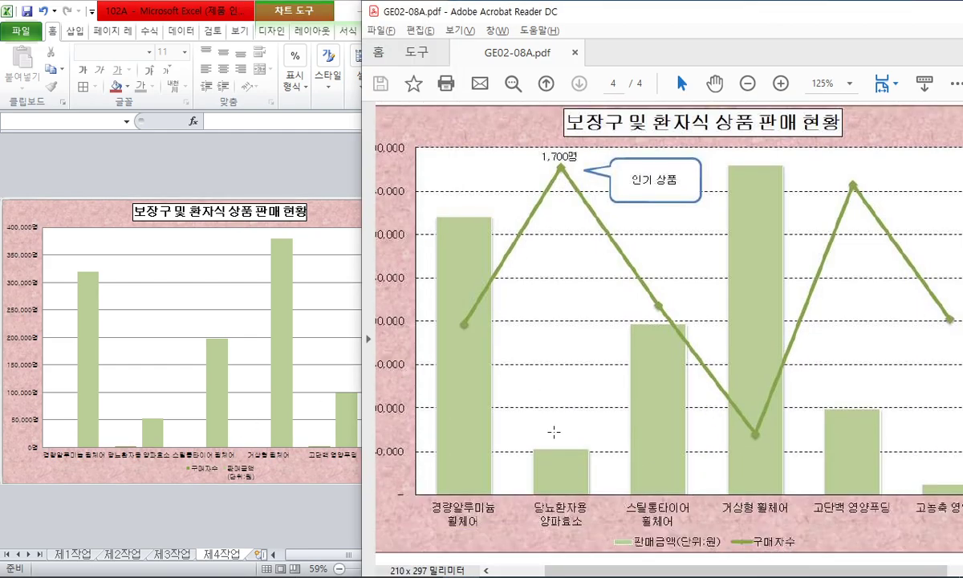
left_click(282, 279)
left_click(283, 293)
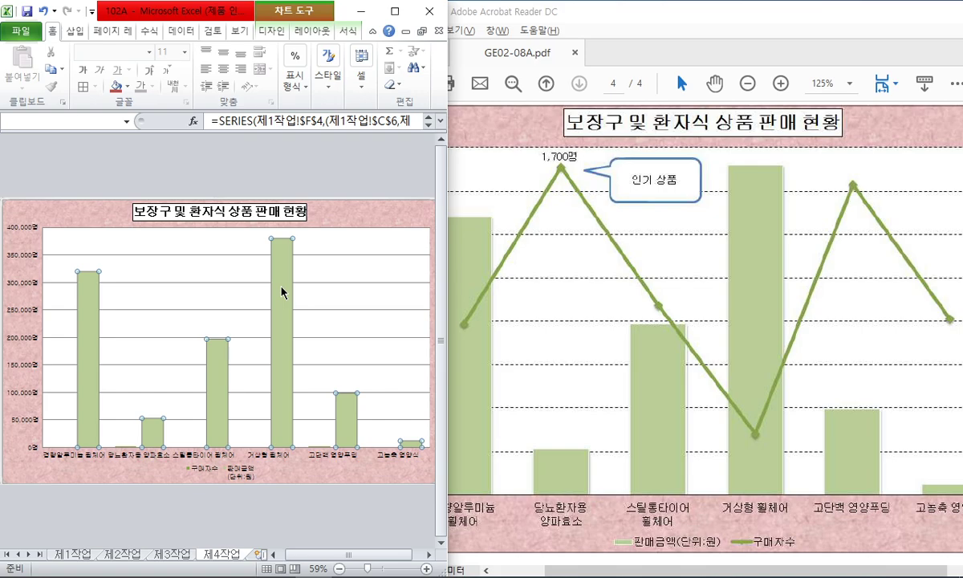
Read condition 7 of the exam PDF on the 구매자수 series' chart type and axis assignment
left_click(120, 443)
left_click(633, 294)
scroll(633, 294, "up", 5)
scroll(634, 294, "up", 4)
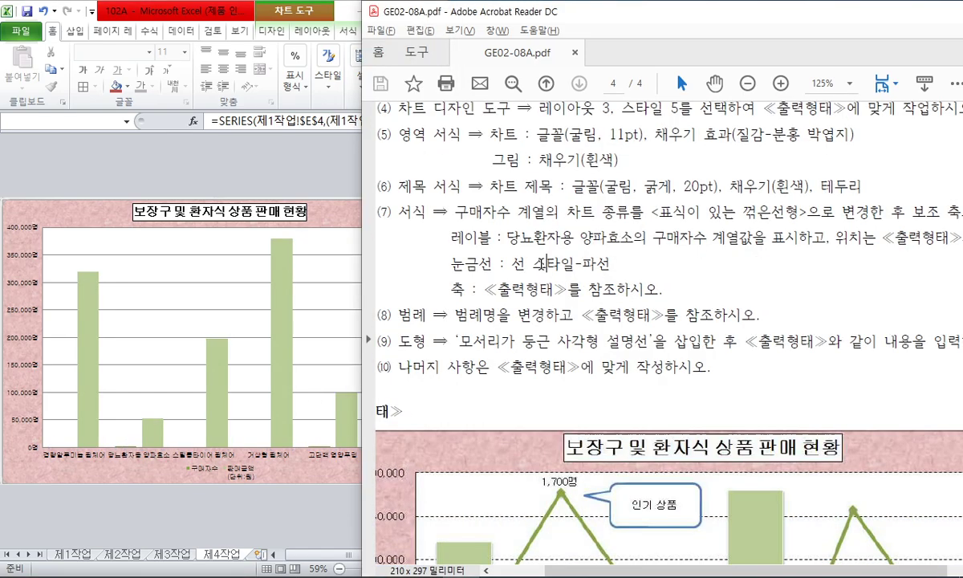
left_click_drag(455, 211, 797, 207)
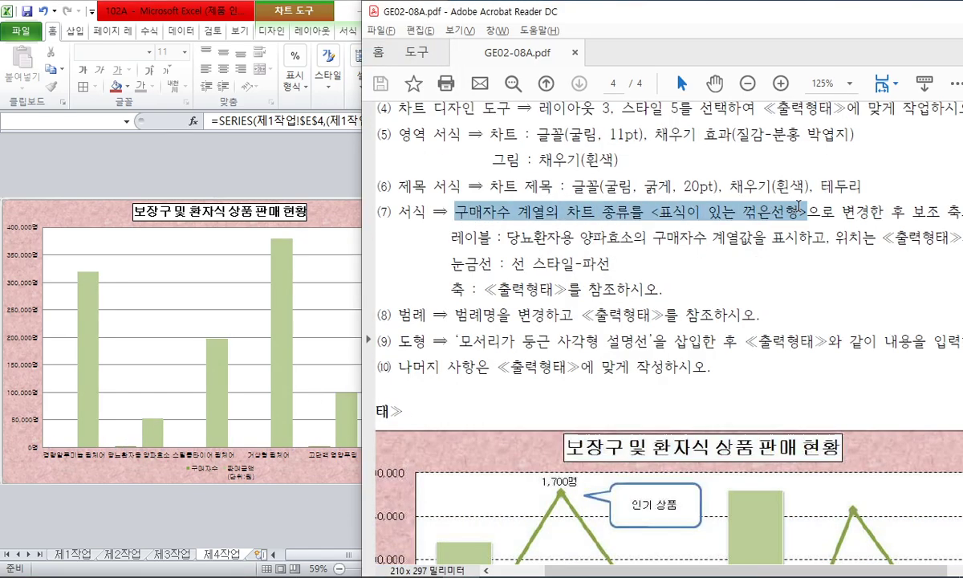
left_click_drag(646, 566, 685, 566)
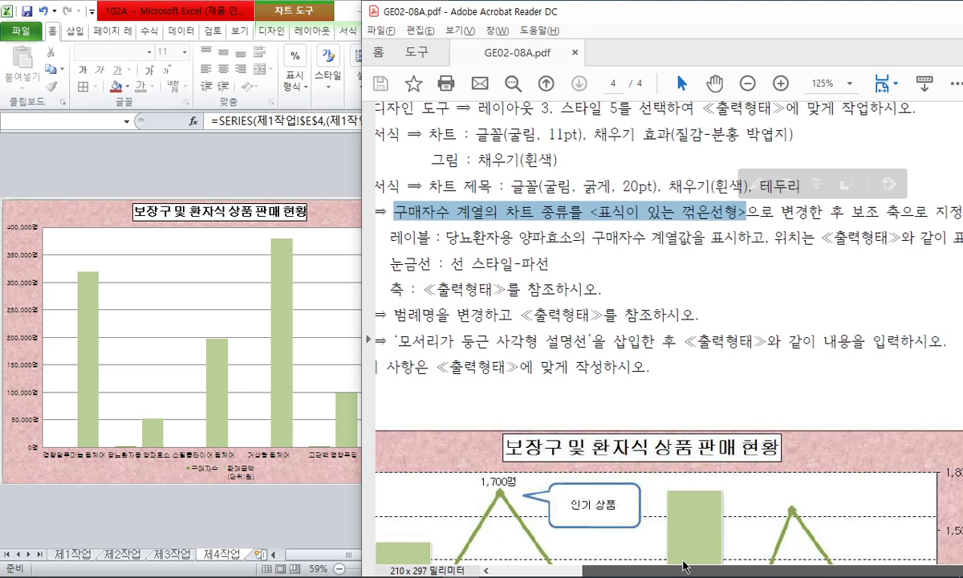
left_click_drag(391, 211, 924, 211)
Change the 구매자수 series' chart type to 표식이 있는 꺾은선형 (line with markers)
left_click(178, 449)
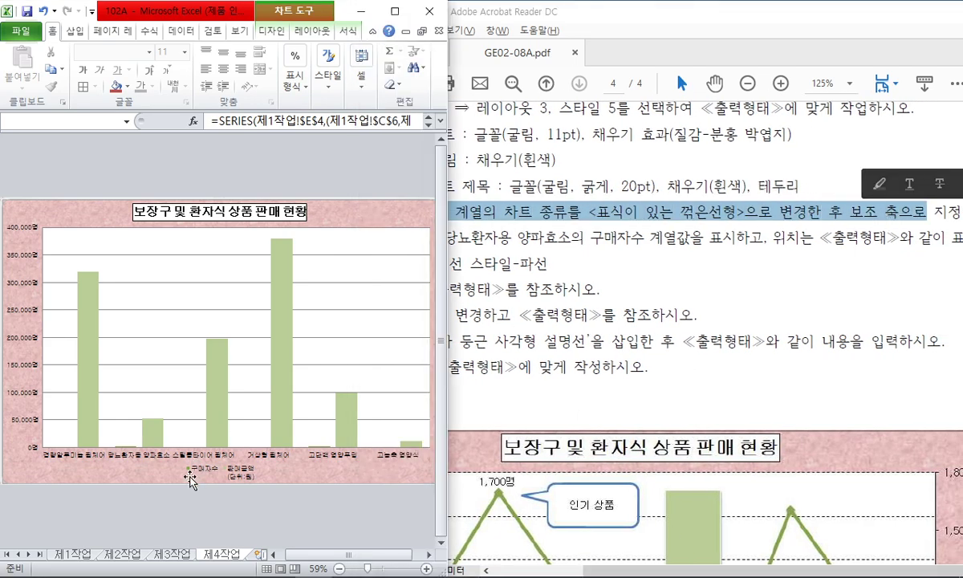
right_click(126, 450)
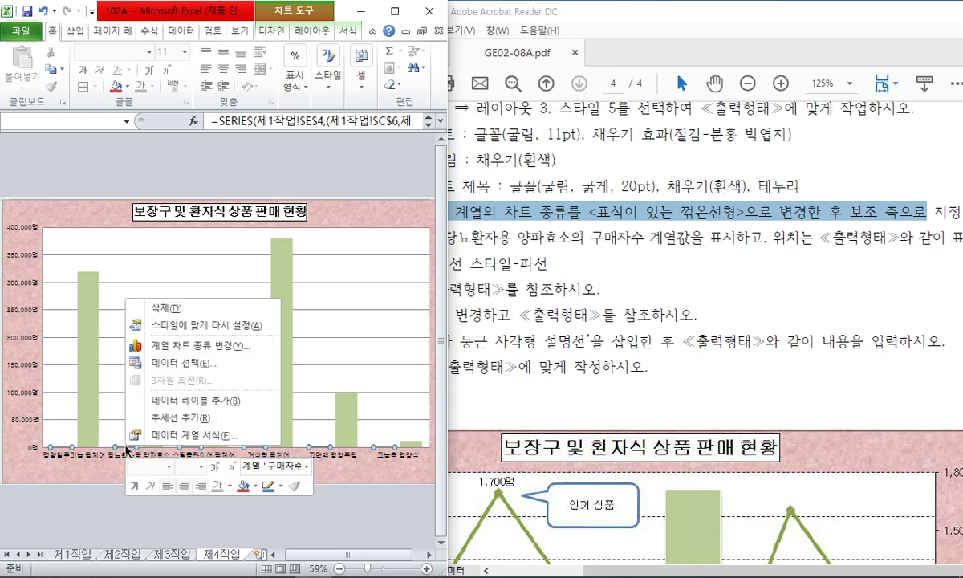
left_click(199, 347)
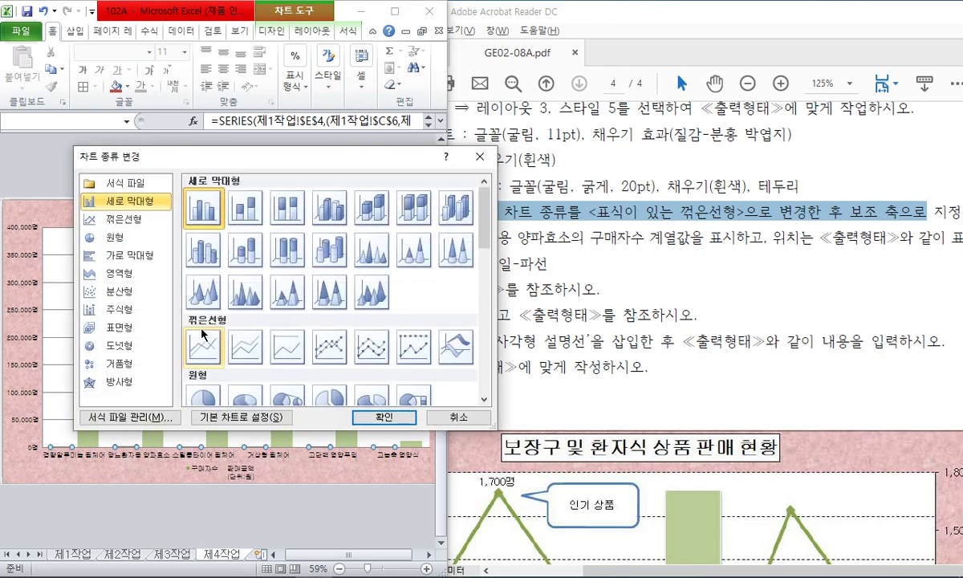
left_click(343, 350)
left_click(375, 416)
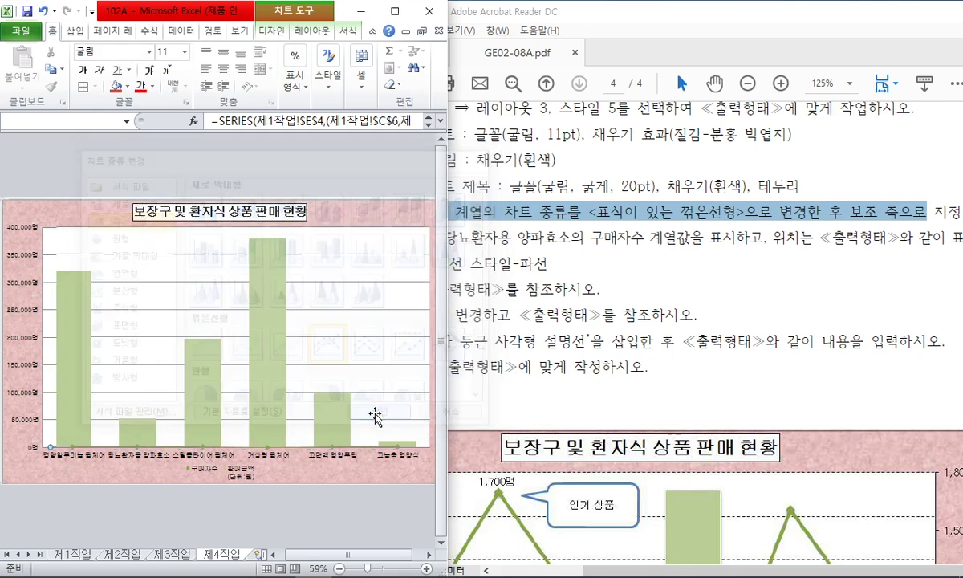
Assign the 구매자수 line series to the secondary axis (보조 축)
right_click(205, 451)
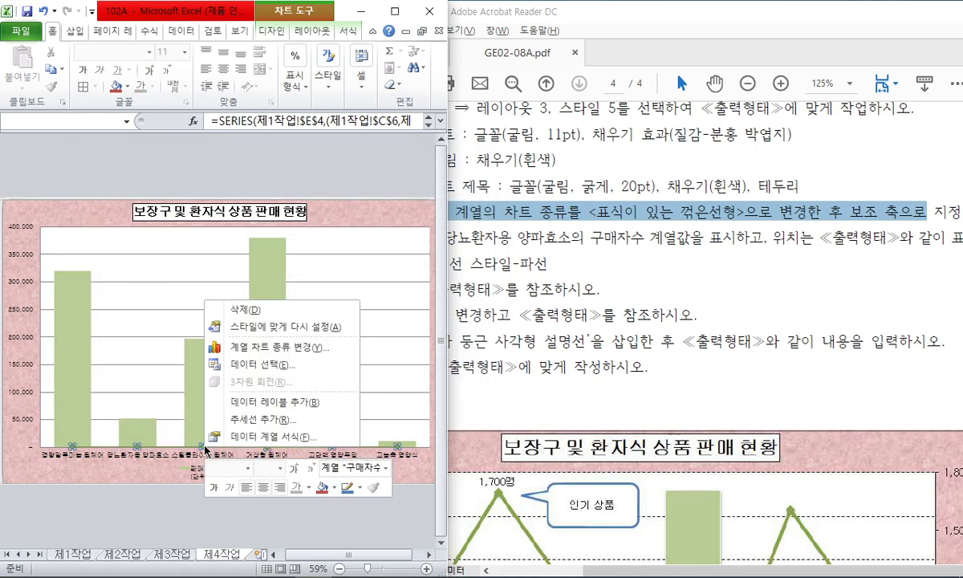
left_click(260, 437)
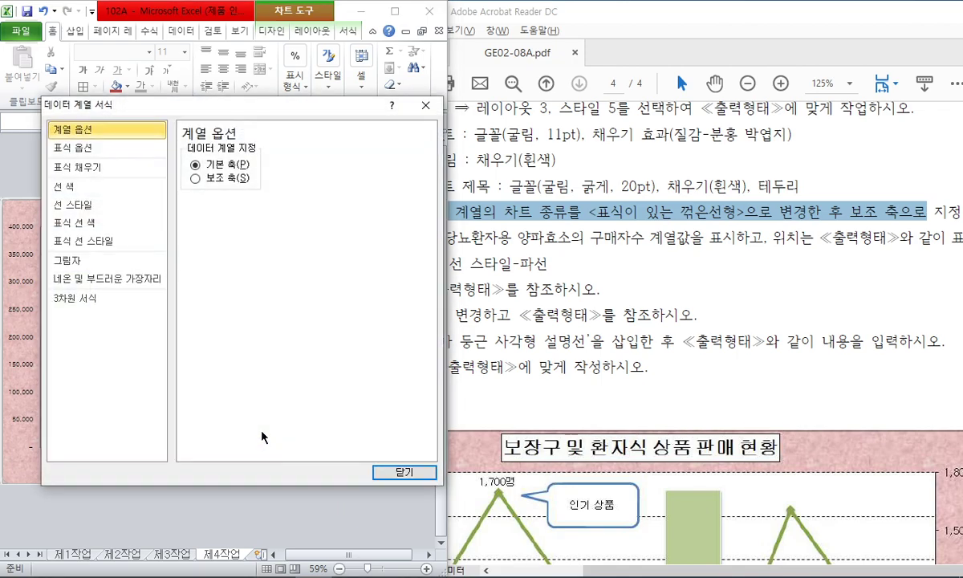
left_click_drag(233, 104, 232, 61)
left_click(217, 135)
left_click(398, 431)
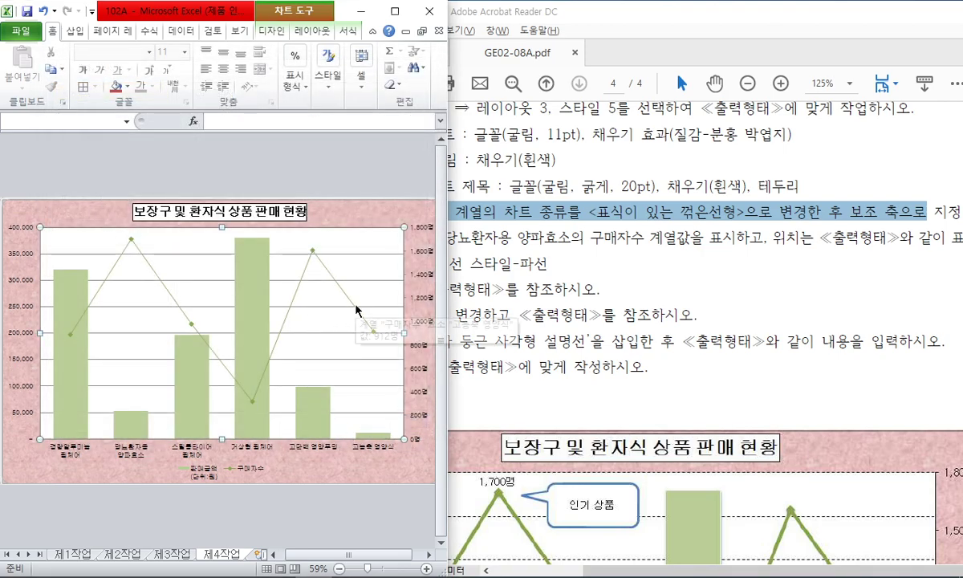
Check the exam PDF's label condition for 당뇨환자용 양파효소 and the label's position in the sample output
left_click(572, 239)
scroll(595, 295, "down", 2)
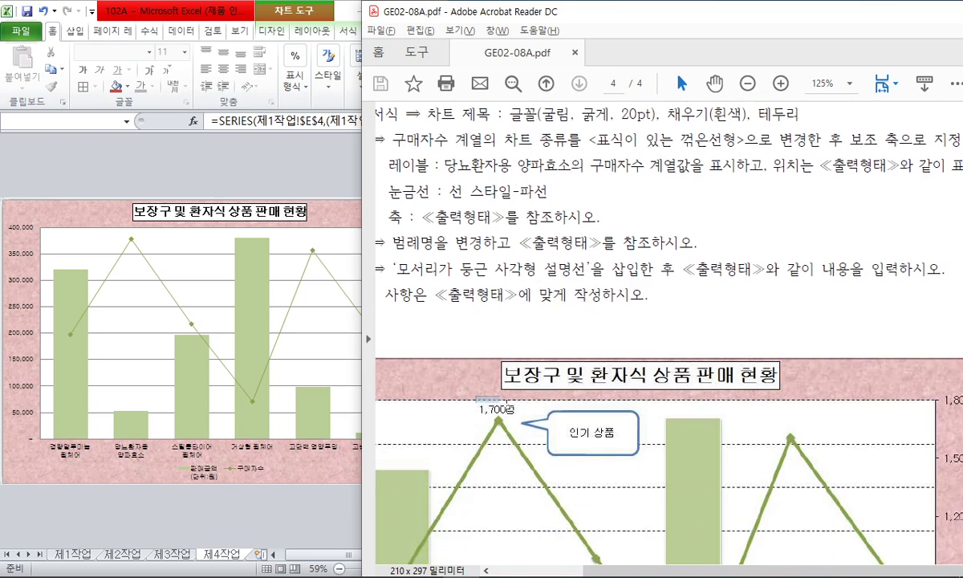
double_click(501, 405)
scroll(560, 235, "down", 1)
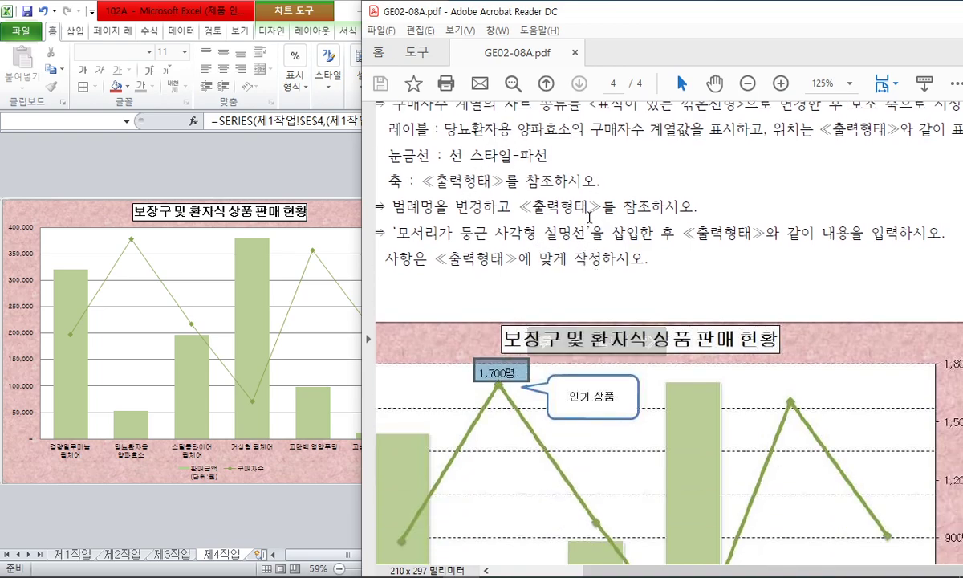
scroll(602, 193, "up", 2)
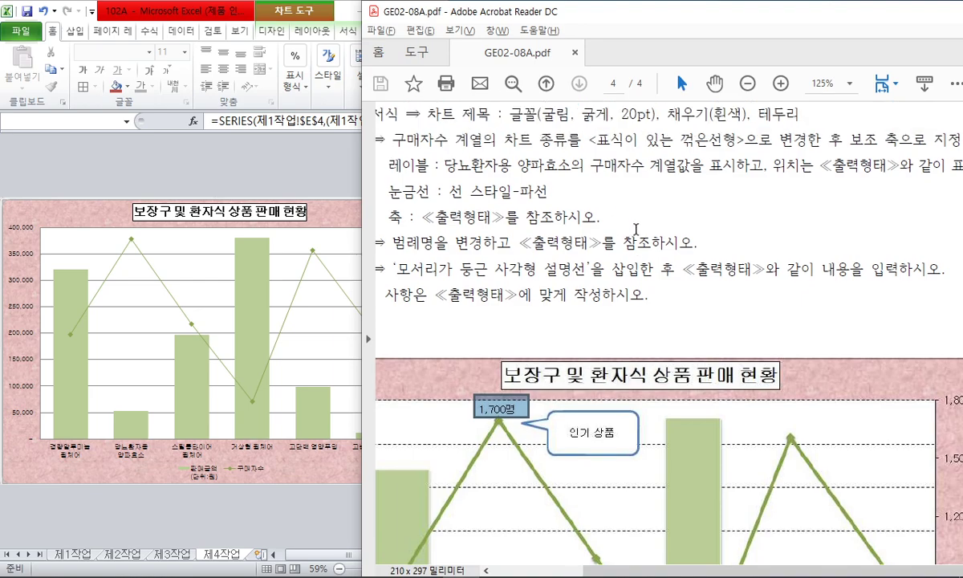
left_click_drag(446, 198, 898, 201)
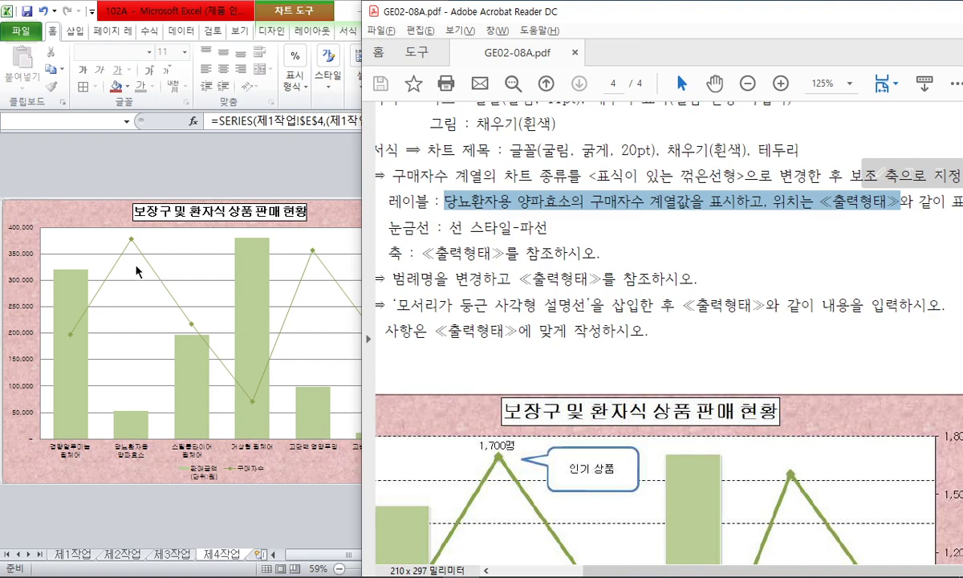
Try out selecting a whole chart series and a single data element on the 구매자수 line and 판매금액 columns
left_click(138, 255)
left_click(299, 489)
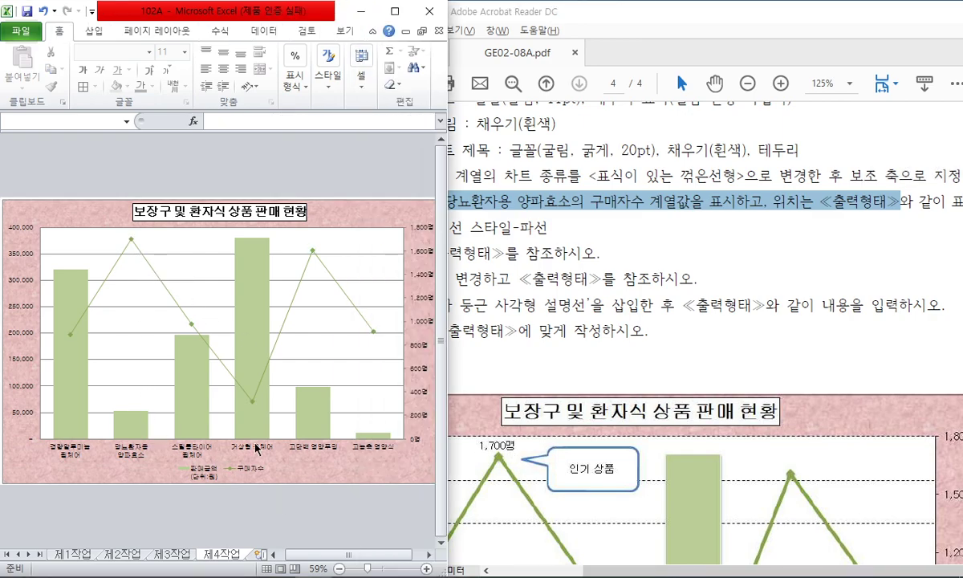
left_click(75, 330)
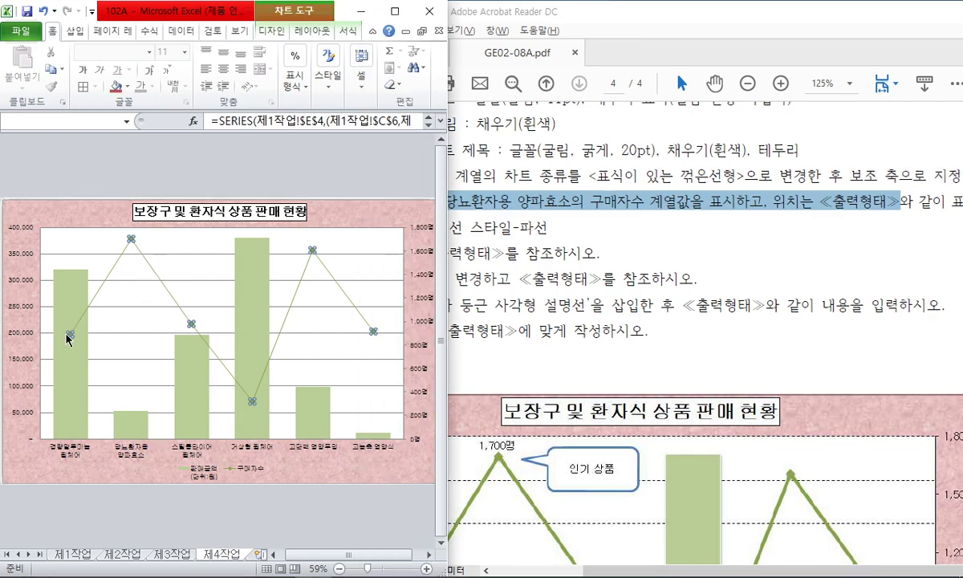
left_click(131, 238)
left_click(255, 280)
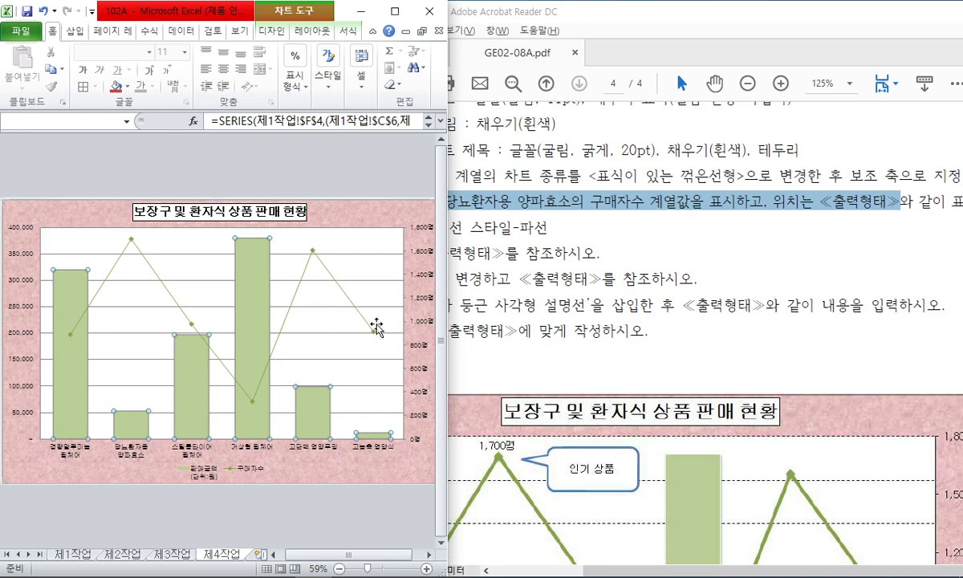
left_click(255, 282)
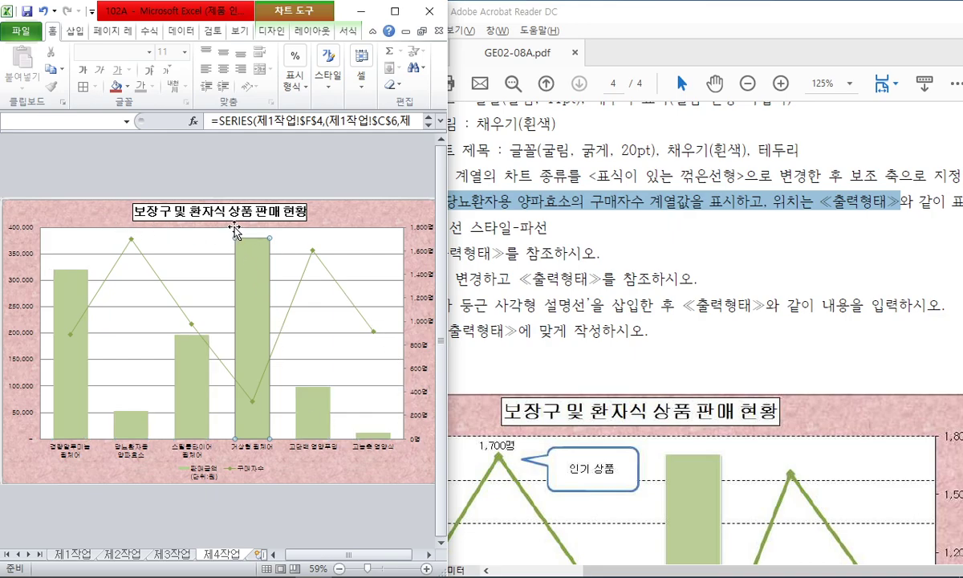
Add a data label to only the 당뇨환자용 양파효소 point of the 구매자수 line, place it above the marker, and widen the Excel window
left_click(155, 275)
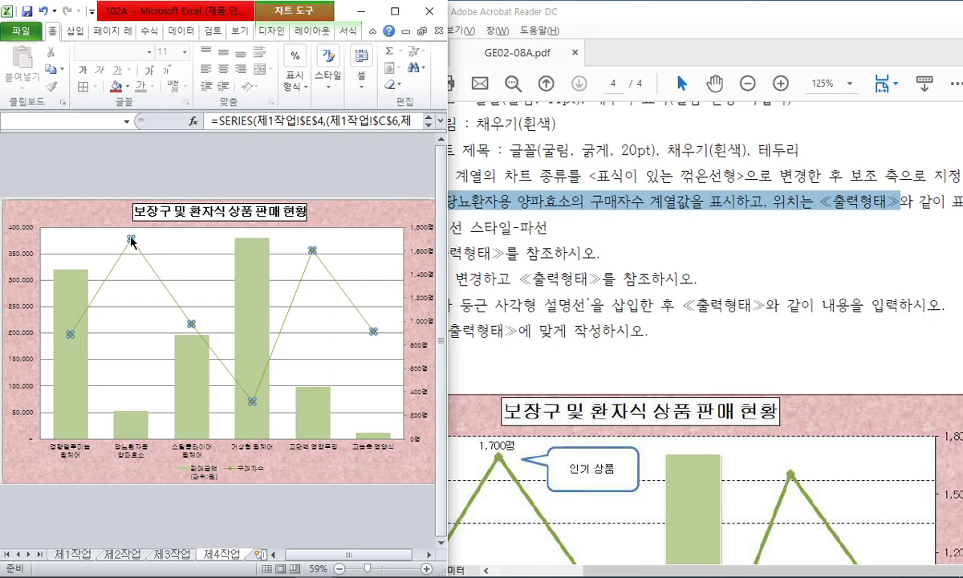
left_click(132, 239)
right_click(132, 240)
left_click(219, 341)
left_click(155, 239)
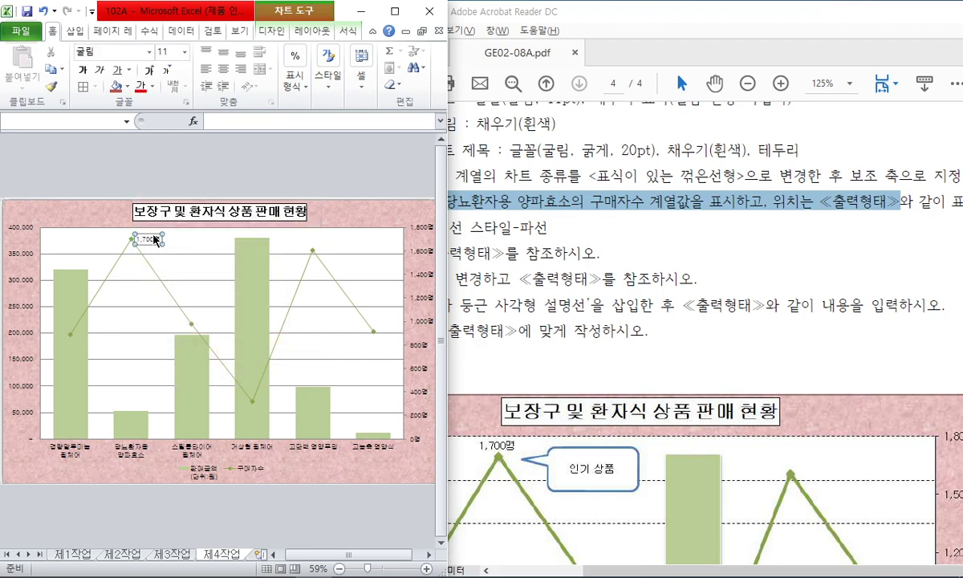
mouse_move(141, 230)
left_mouse_down()
mouse_move(134, 223)
mouse_move(139, 230)
left_mouse_up()
left_click_drag(447, 277, 596, 278)
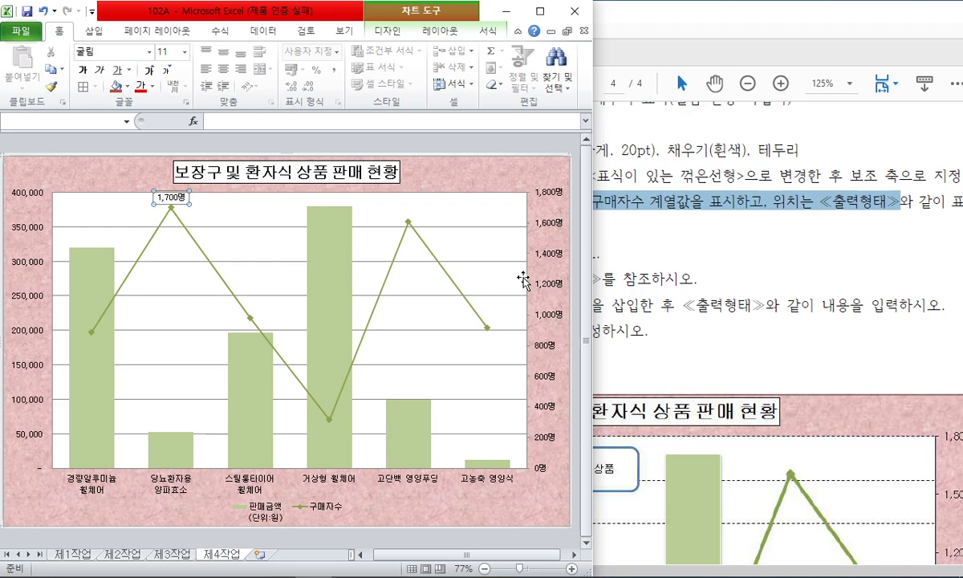
Check the gridline condition in the exam PDF and set the chart's major horizontal gridlines to the 파선 dash style
left_click(654, 276)
left_click_drag(452, 227, 548, 227)
scroll(711, 367, "down", 3)
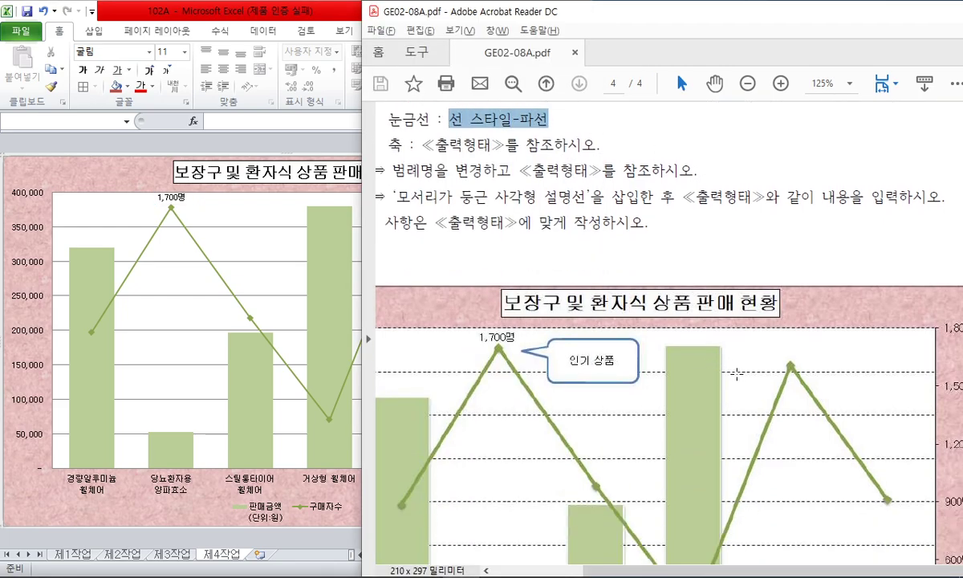
left_click(254, 238)
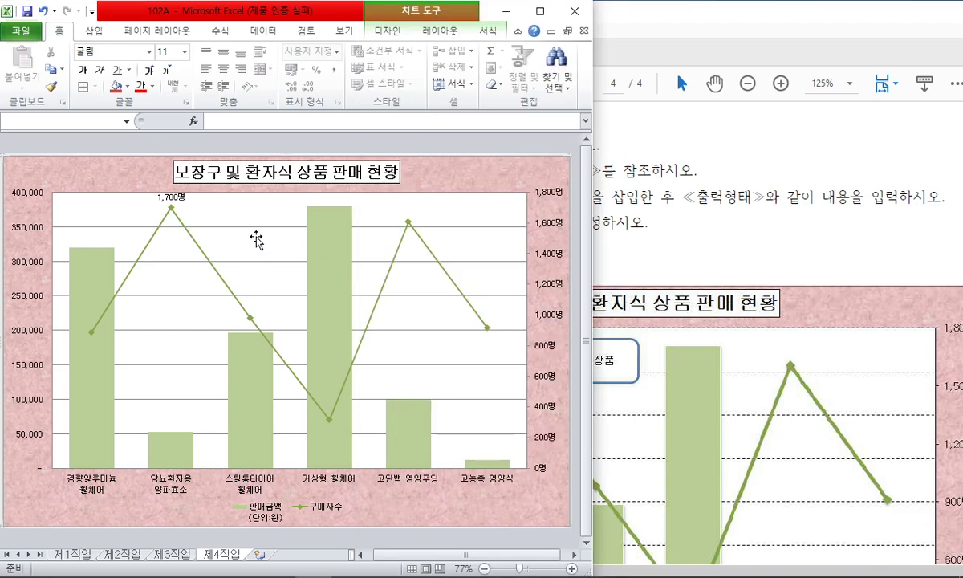
left_click(260, 232)
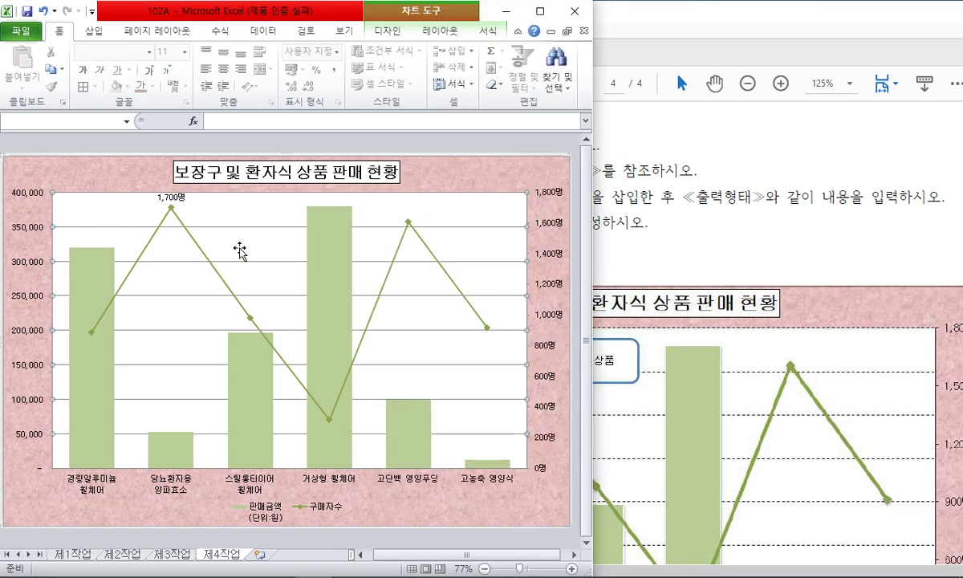
right_click(252, 233)
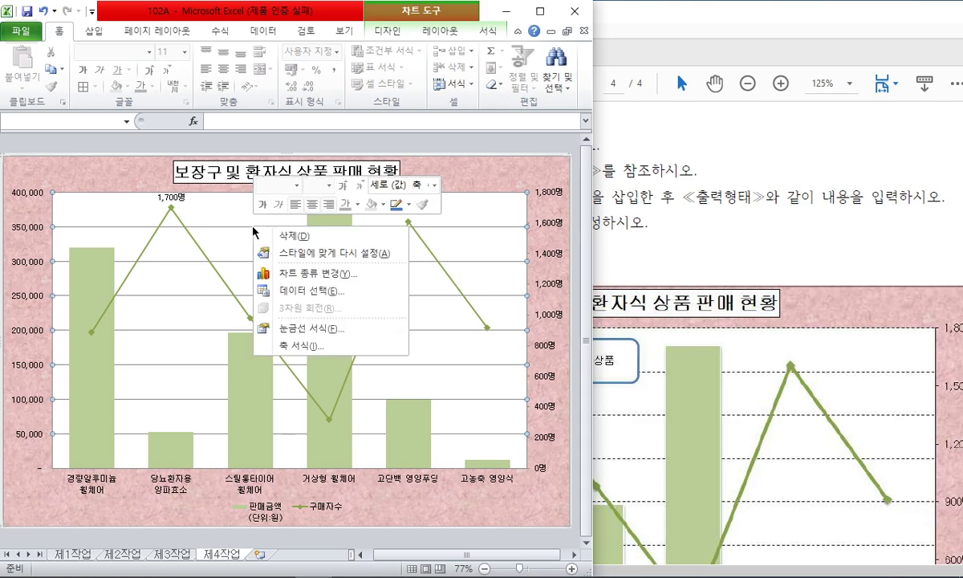
left_click(317, 329)
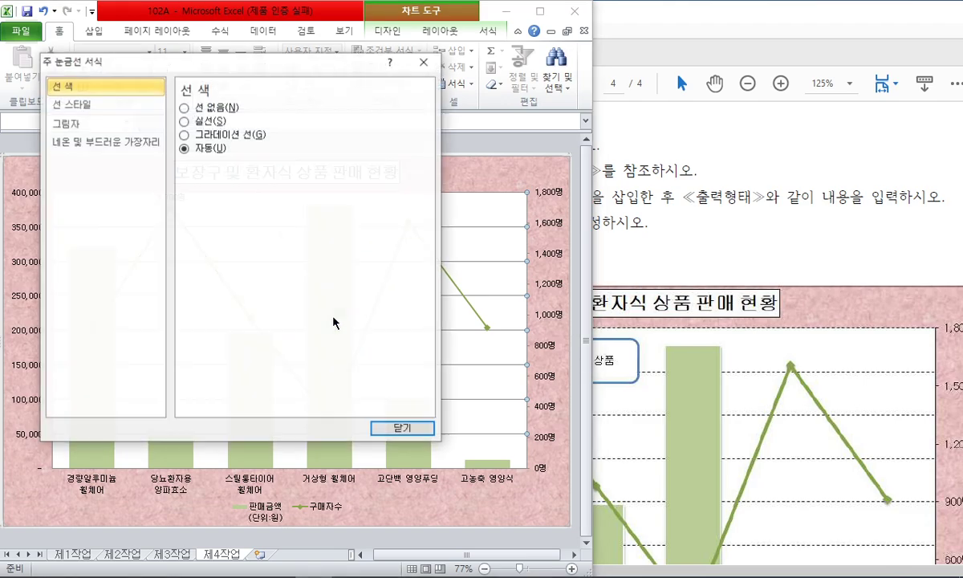
left_click(121, 112)
left_click(260, 125)
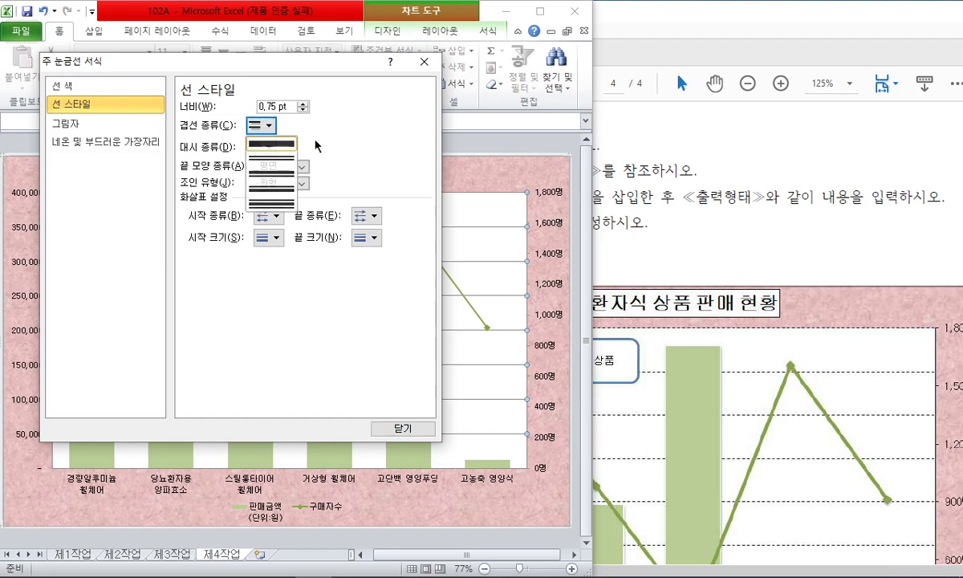
left_click(267, 148)
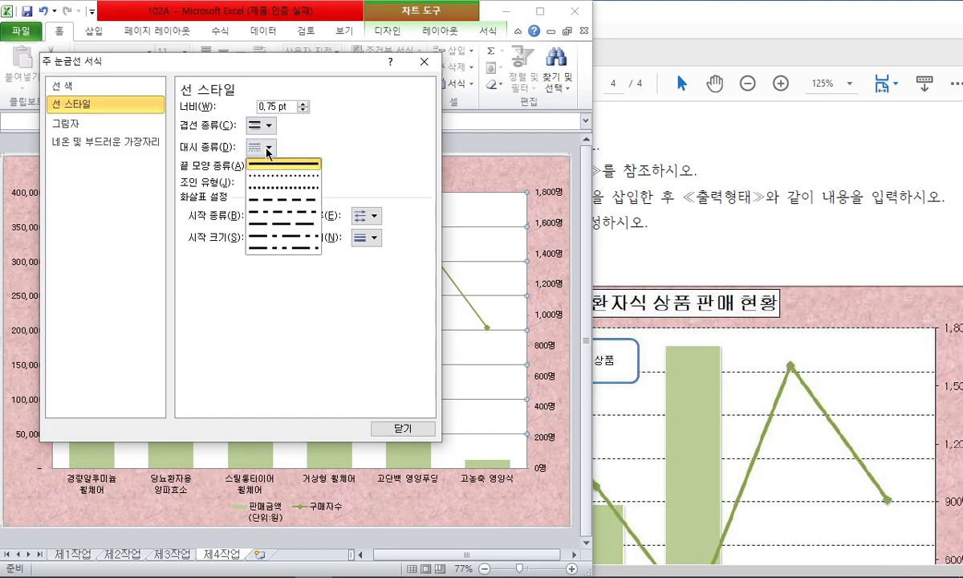
left_click(303, 200)
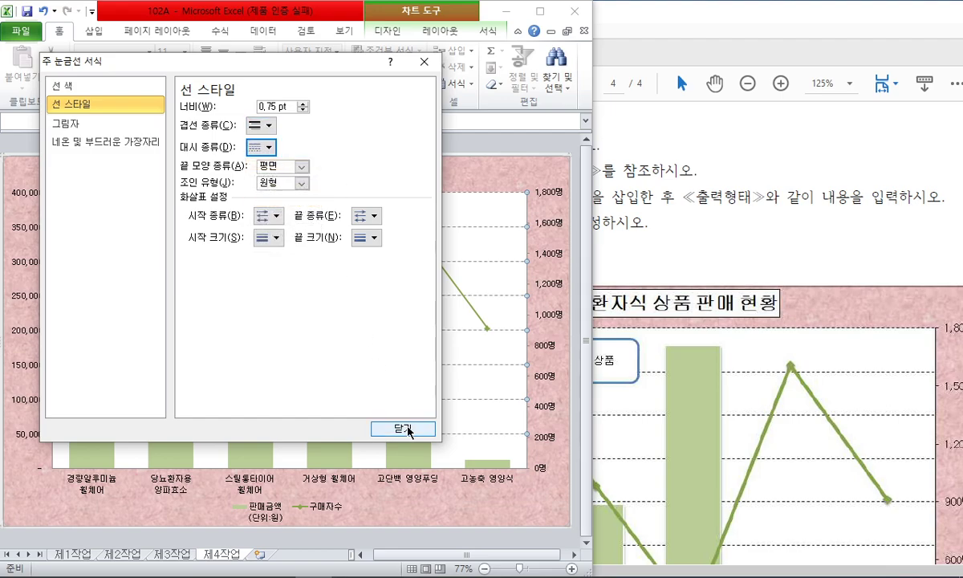
left_click(407, 428)
Check the legend condition in the exam PDF and compare the legend in the sample output with the chart's own legend
left_click(697, 248)
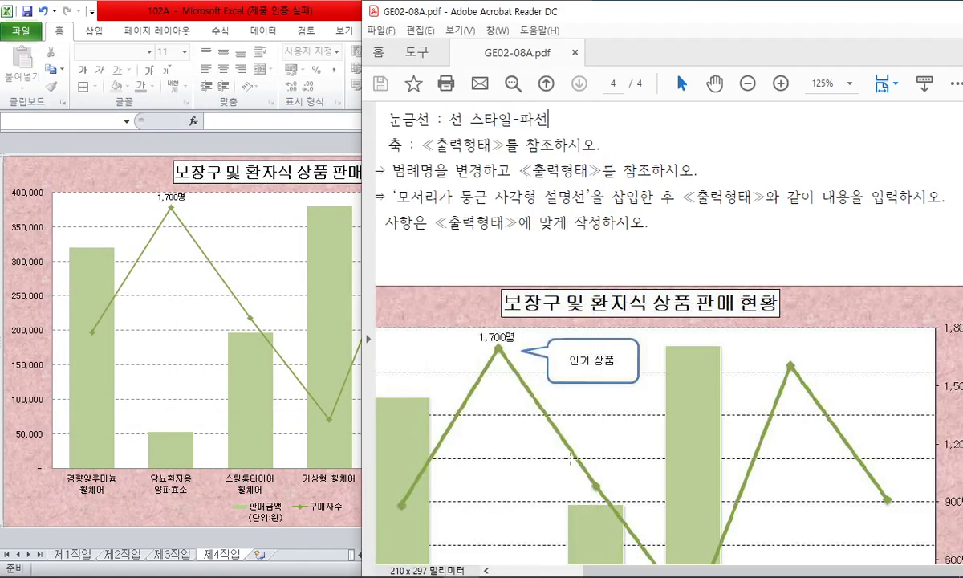
left_click_drag(600, 573, 557, 568)
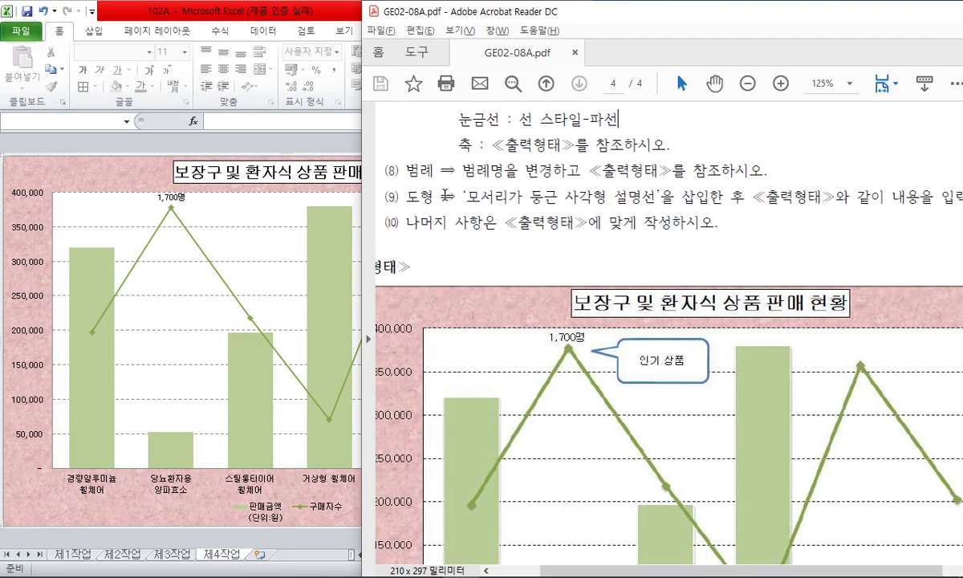
left_click_drag(414, 163, 716, 161)
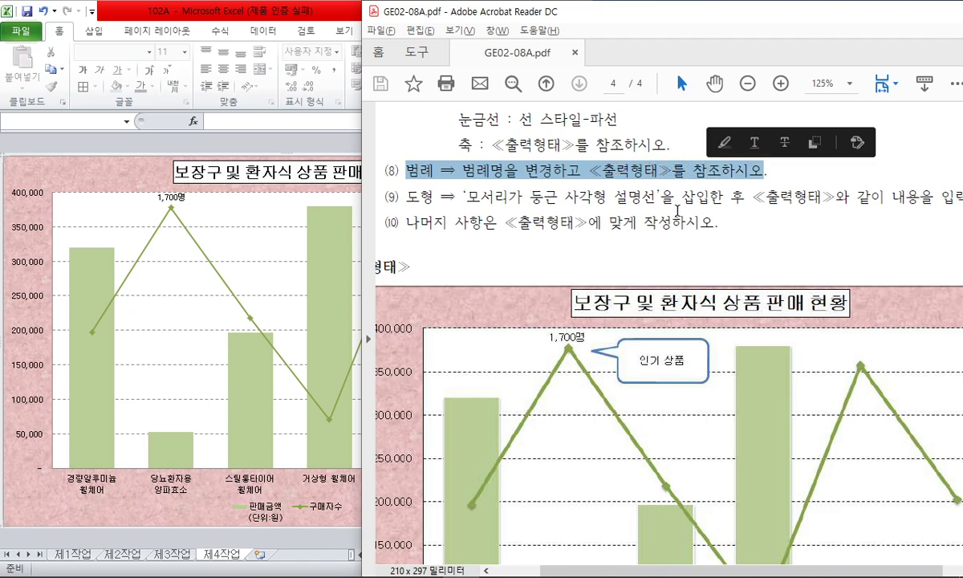
scroll(672, 241, "down", 3)
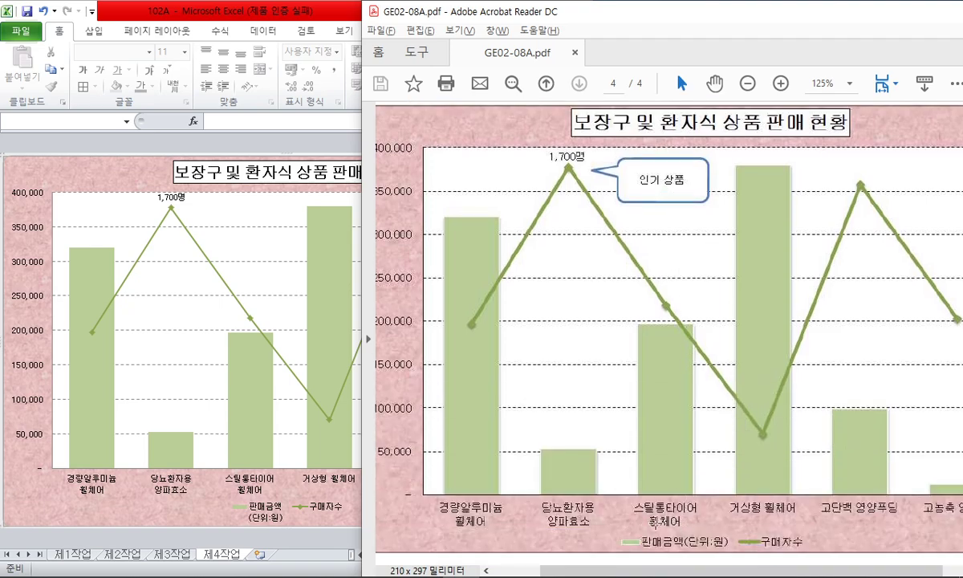
left_click(334, 504)
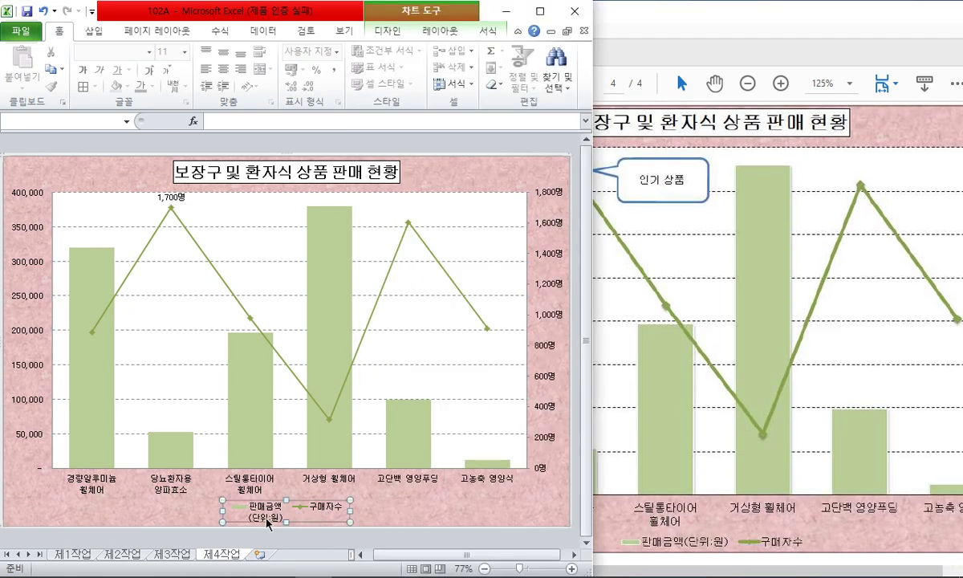
left_click_drag(642, 540, 728, 542)
left_click(306, 486)
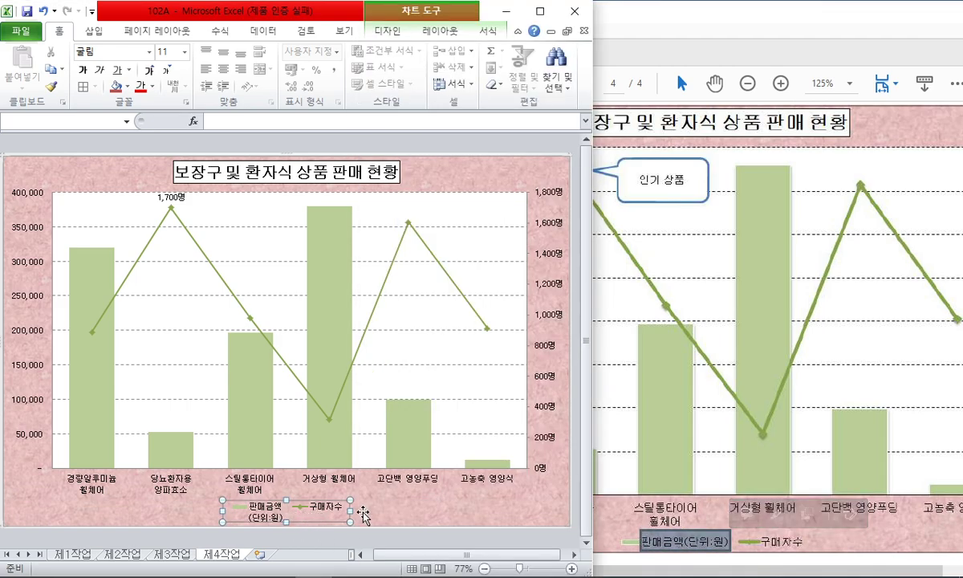
right_click(434, 499)
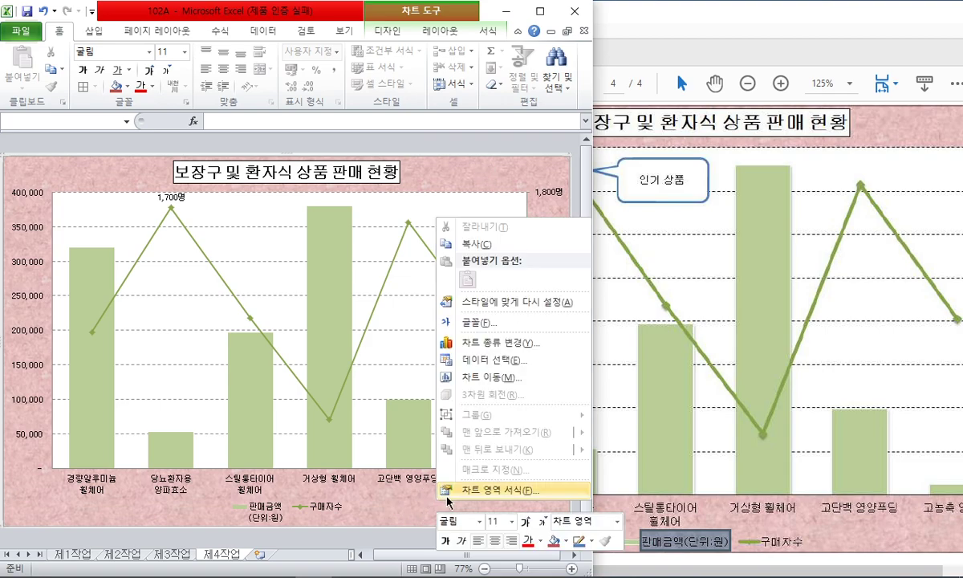
left_click(491, 360)
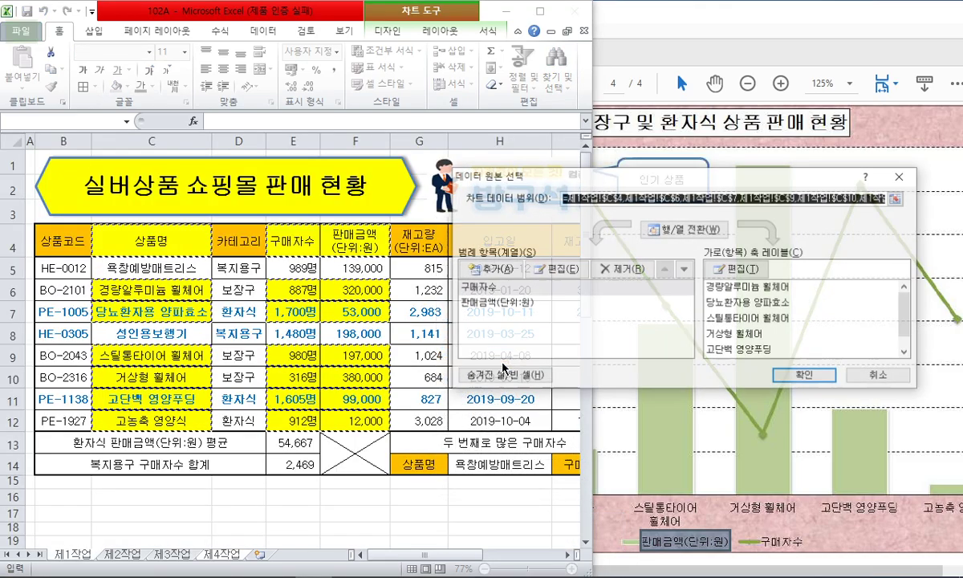
left_click_drag(572, 173, 413, 179)
left_click(335, 306)
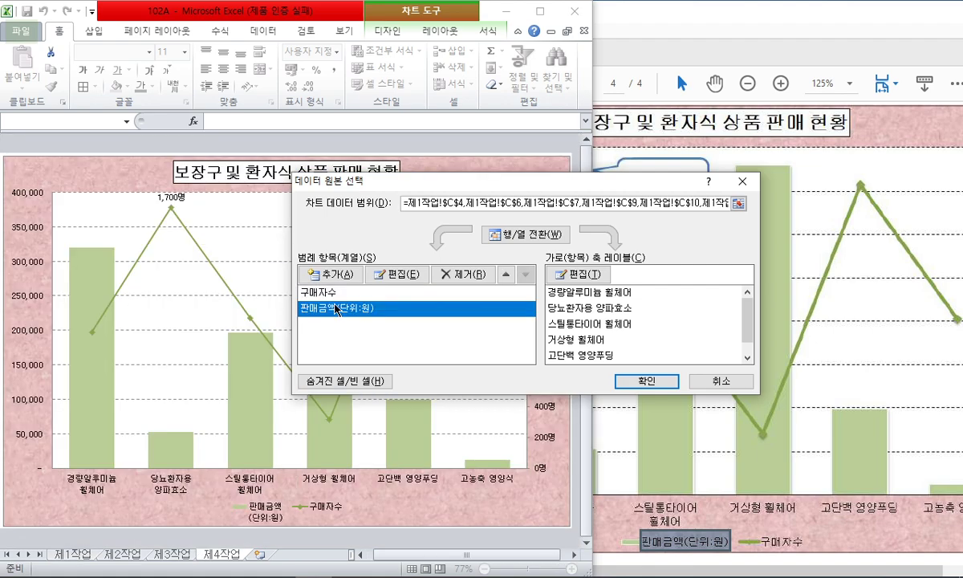
left_click(405, 203)
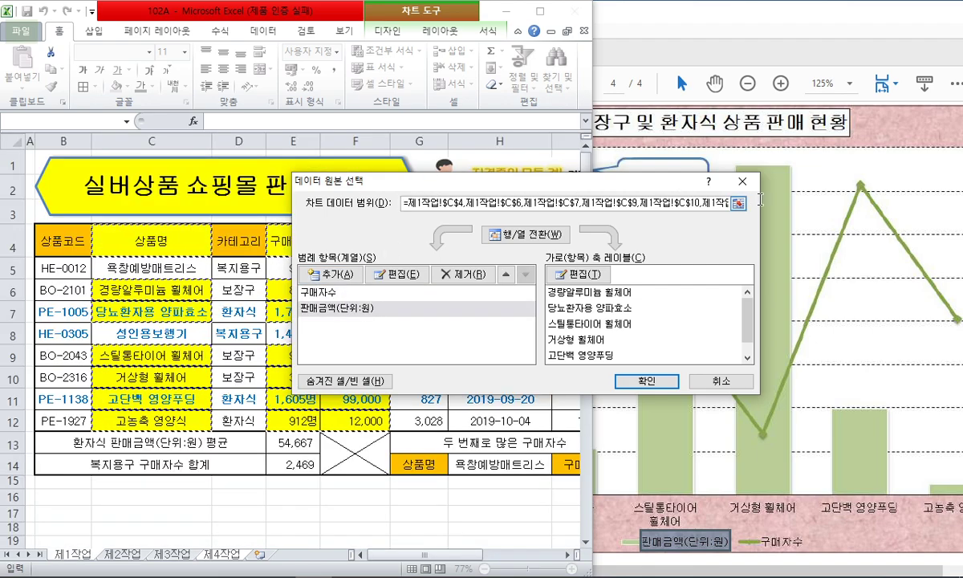
key("ctrl+a")
key("BackSpace")
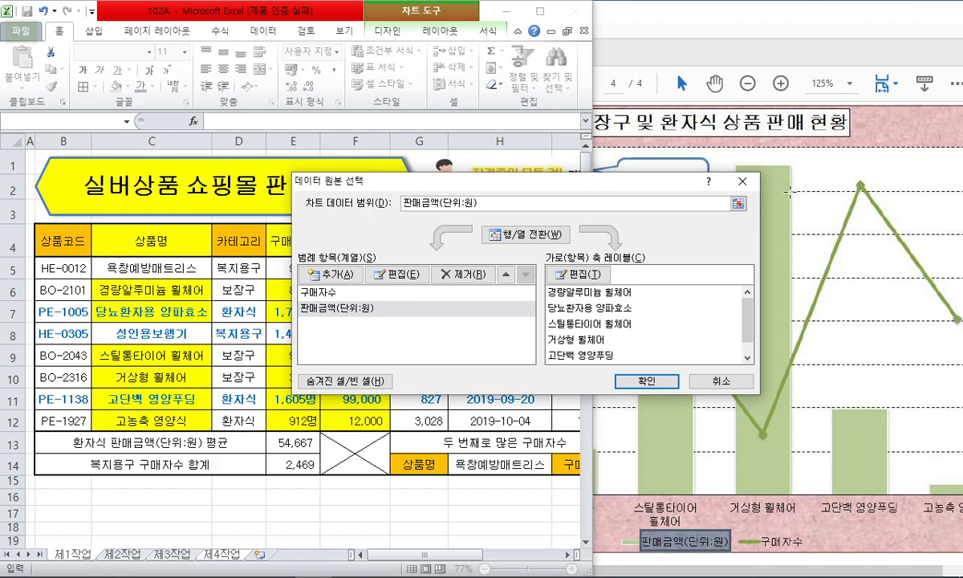
left_click(647, 380)
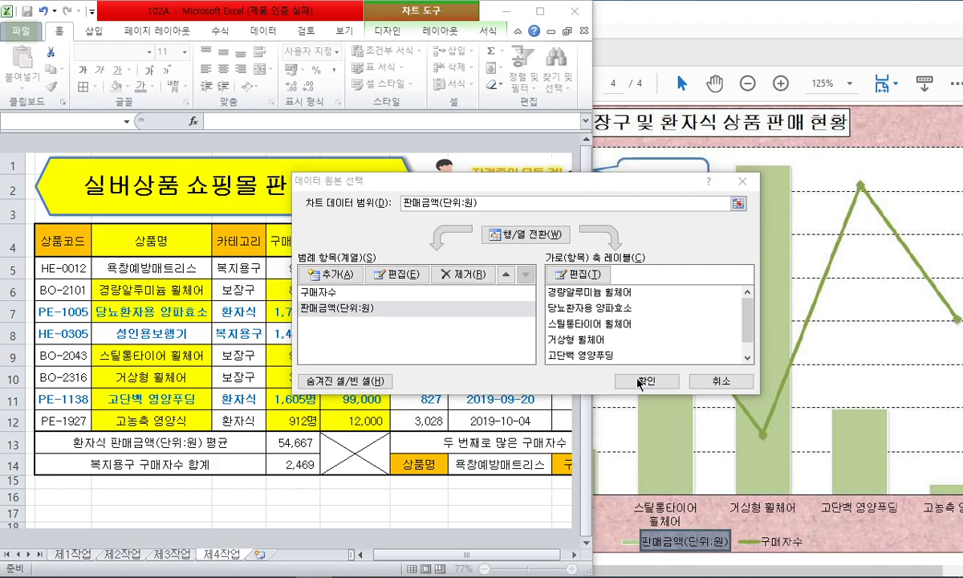
left_click(481, 332)
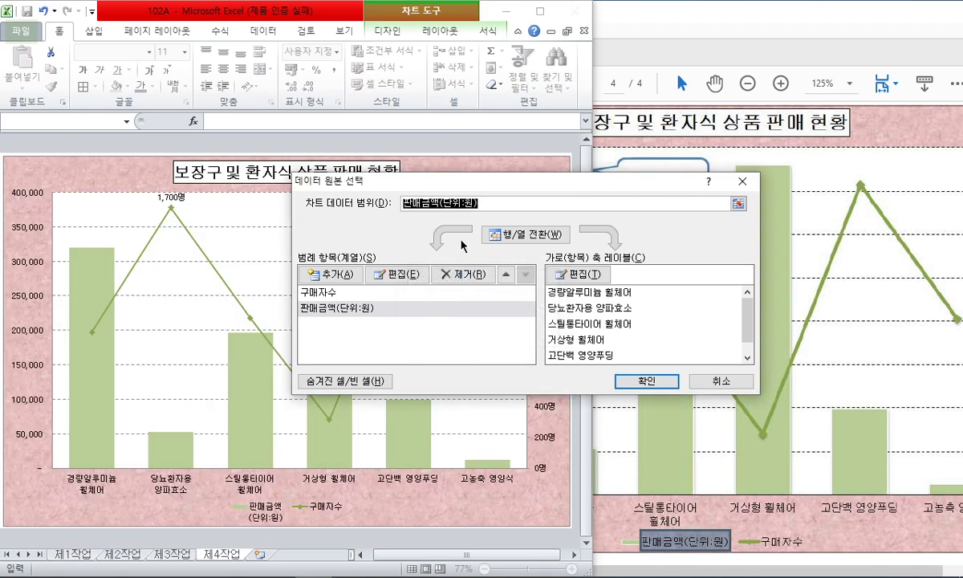
left_click(485, 200)
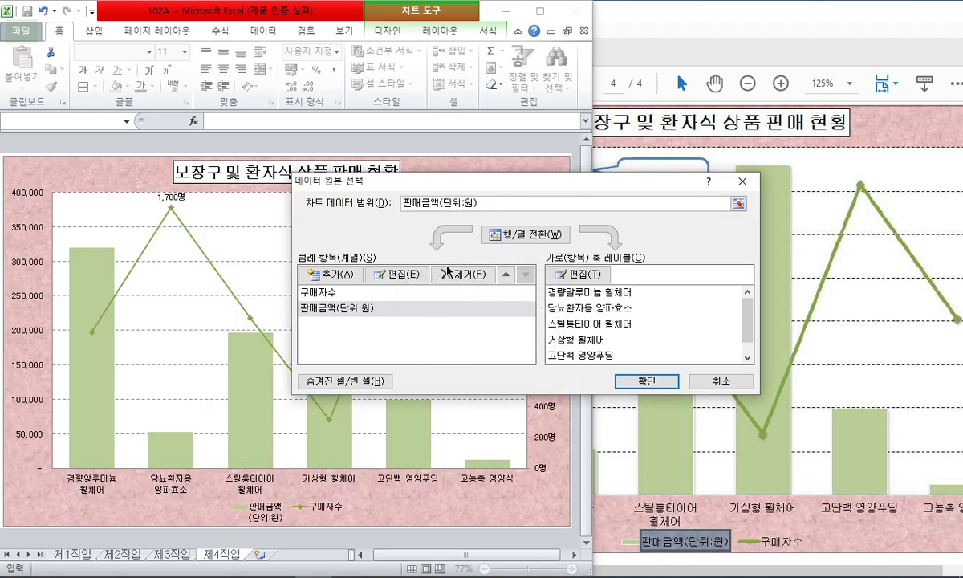
left_click(373, 289)
left_click(483, 330)
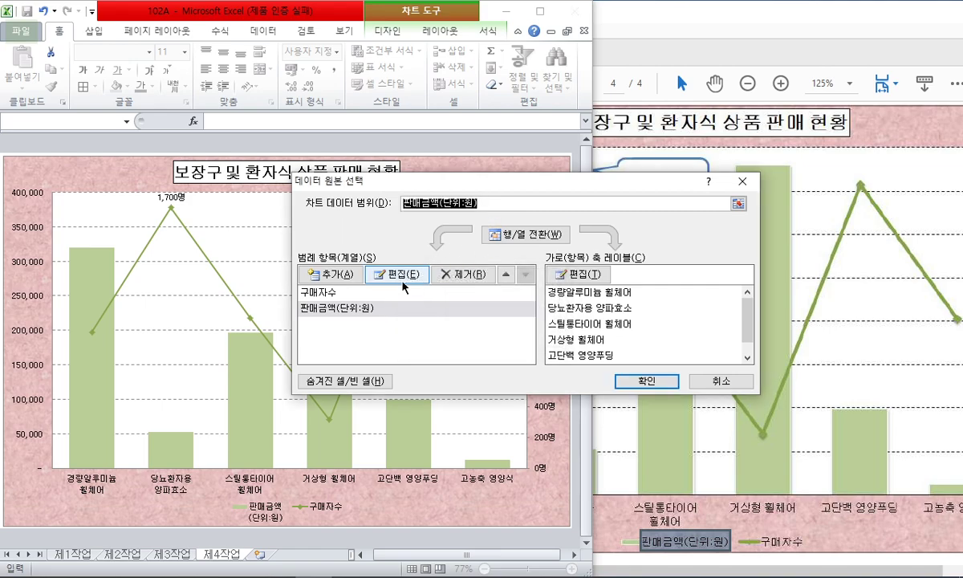
key("Delete")
key("Escape")
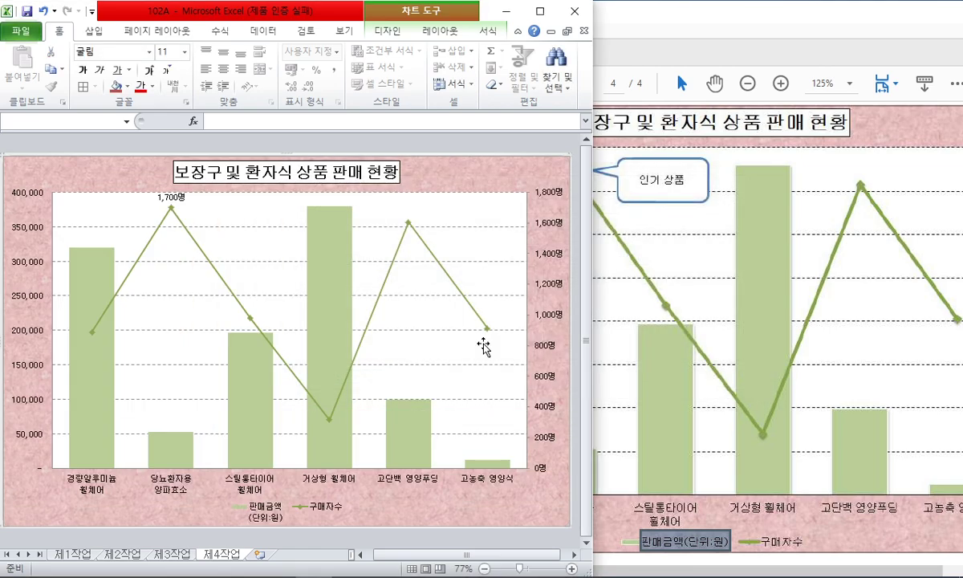
Rename the chart's 판매금액 series to 판매금액(단위:원) so its legend entry fits on one line
right_click(412, 507)
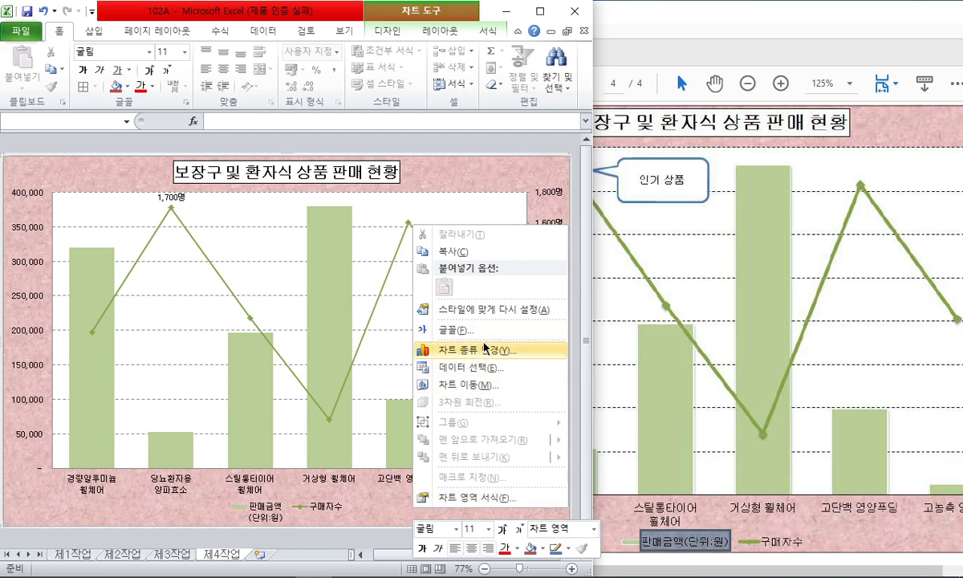
left_click(357, 499)
right_click(390, 503)
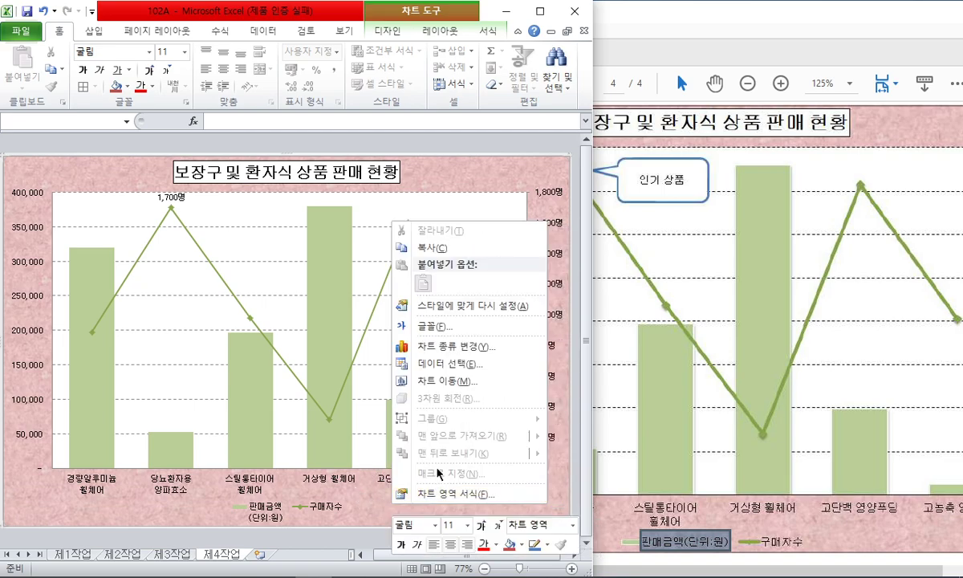
left_click(427, 344)
left_click(345, 307)
left_click(397, 273)
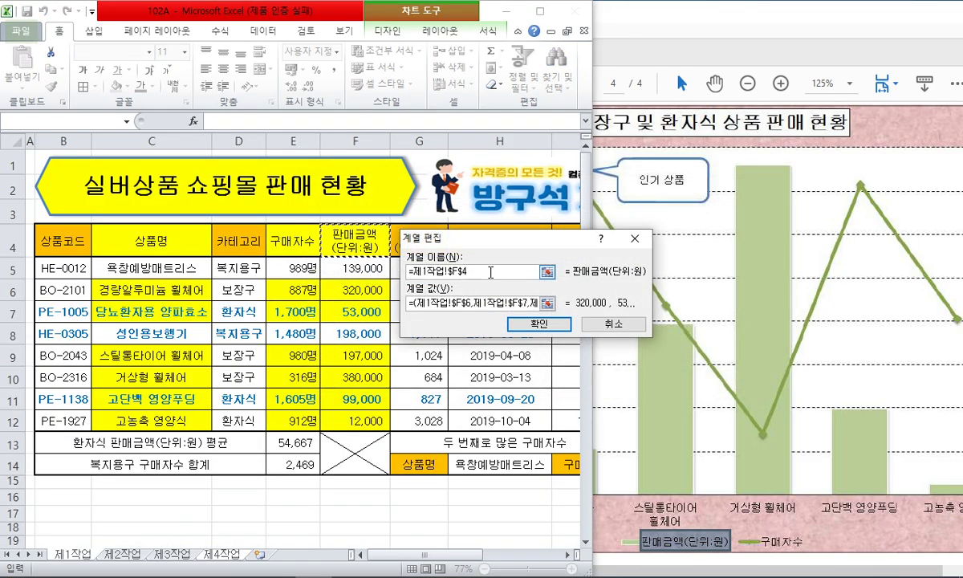
type("ㅍ")
type("매금액(단위:원")
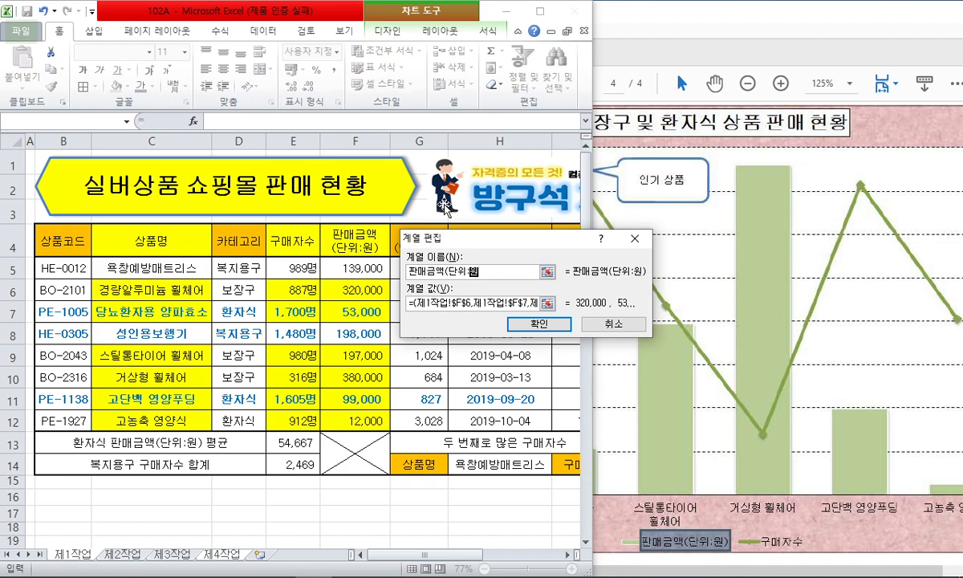
left_click(537, 322)
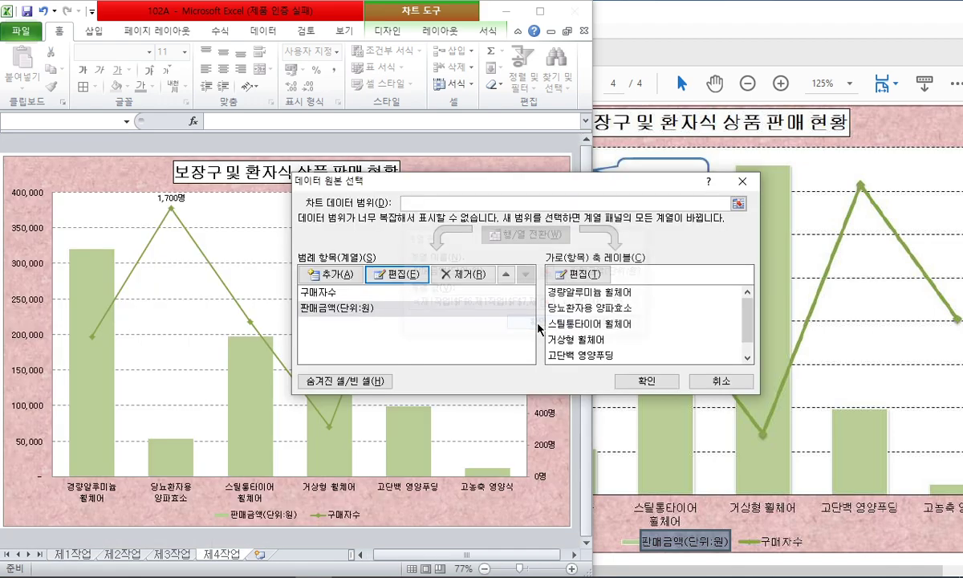
left_click(639, 380)
left_click(266, 518)
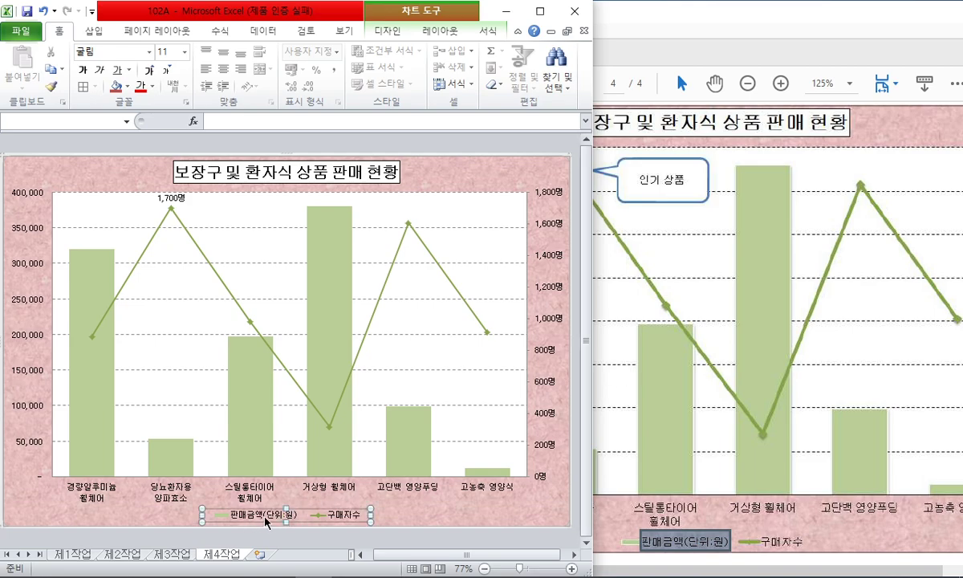
Check the shape condition in the exam PDF and insert a 모서리가 둥근 사각형 설명선 callout pointing at the 당뇨환자용 양파효소 marker
left_click(629, 355)
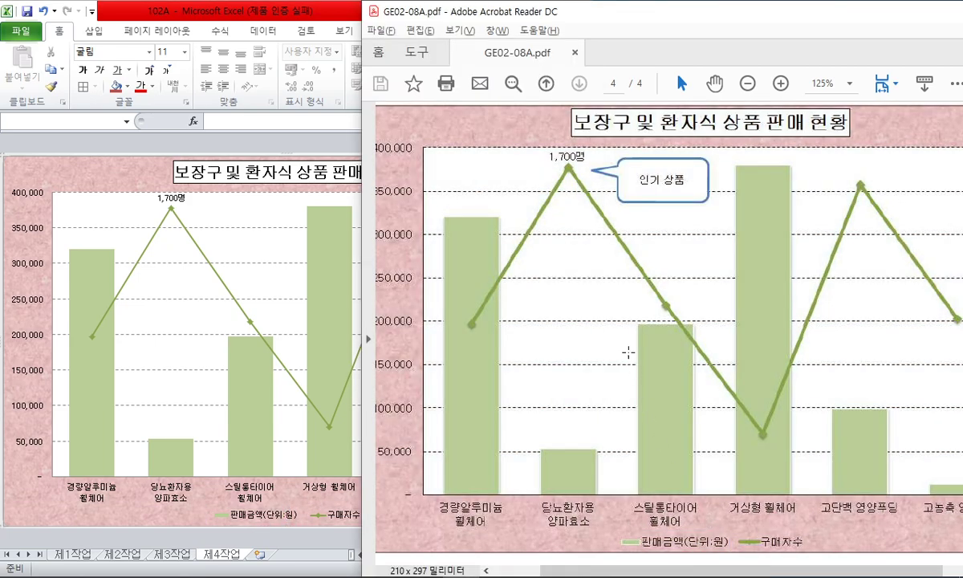
scroll(578, 325, "up", 5)
double_click(467, 196)
double_click(466, 197)
left_click_drag(509, 198, 686, 197)
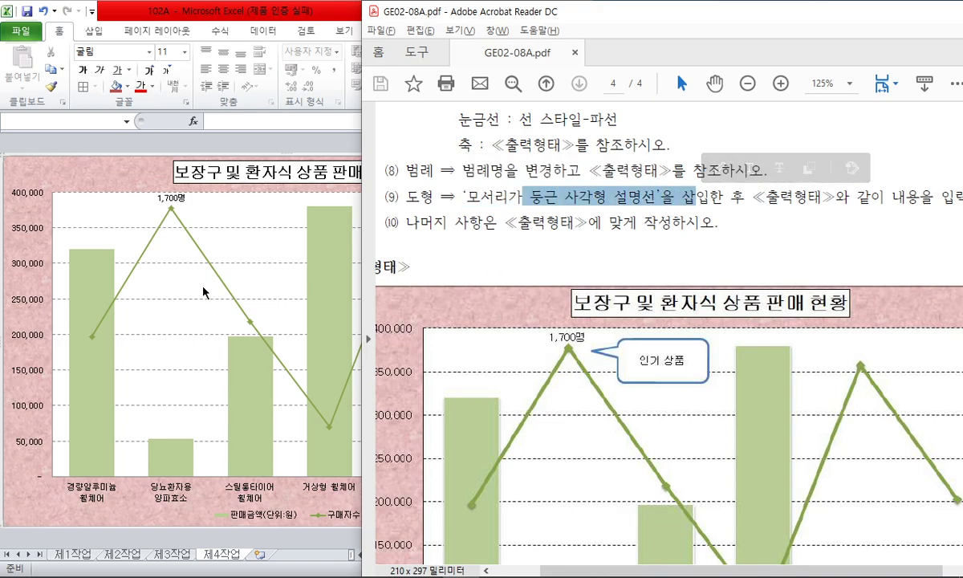
left_click(230, 216)
left_click(93, 32)
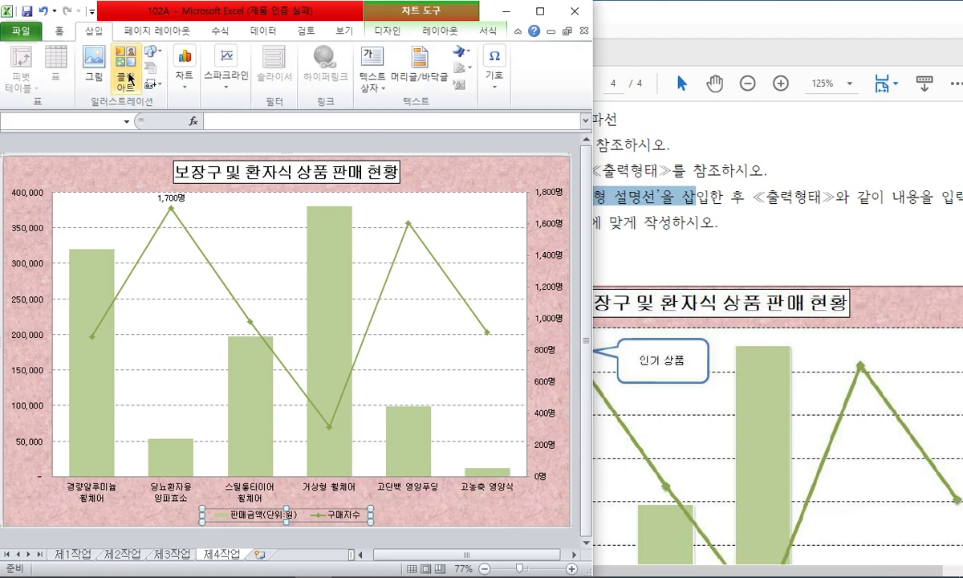
left_click(151, 52)
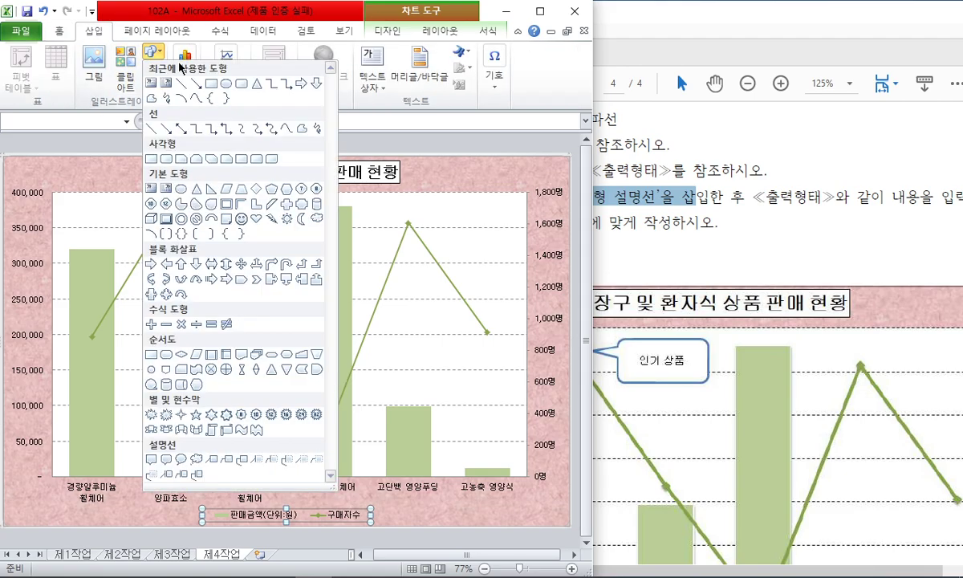
left_click(165, 460)
left_click_drag(186, 195, 295, 253)
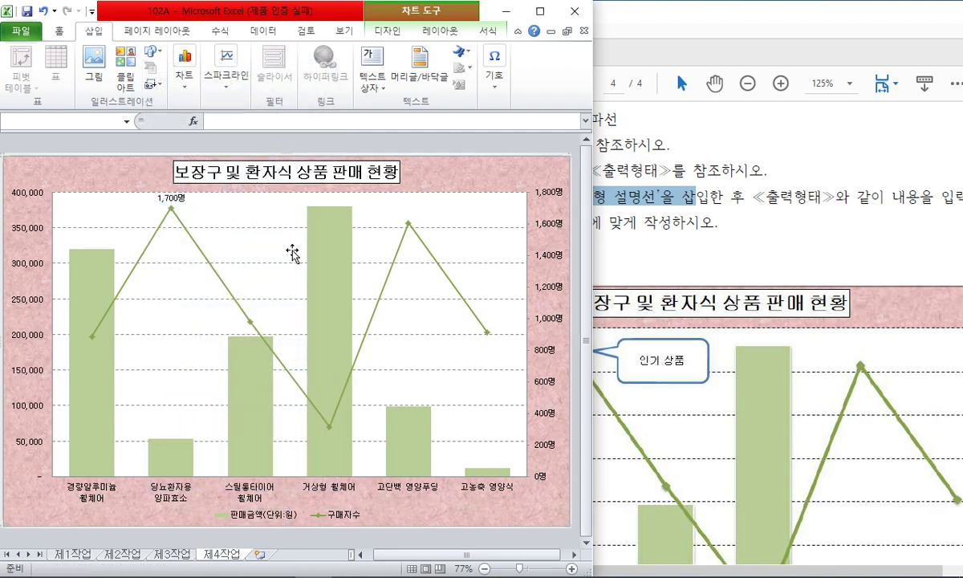
mouse_move(226, 254)
left_mouse_down()
mouse_move(178, 217)
mouse_move(213, 201)
left_mouse_up()
Set the callout's text font to 굴림, center it horizontally and vertically, and change its font color
left_click(67, 32)
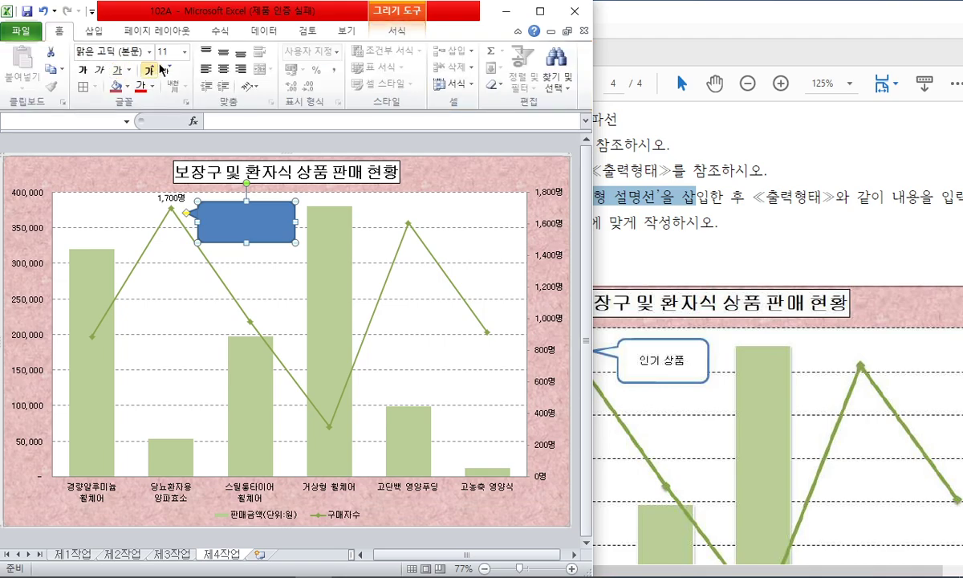
left_click(149, 51)
left_click(143, 176)
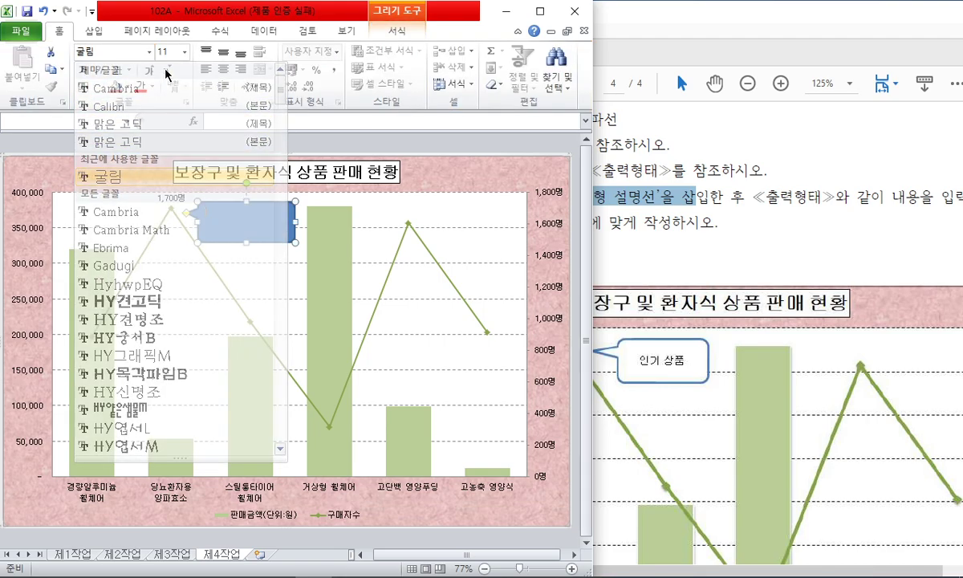
left_click(224, 69)
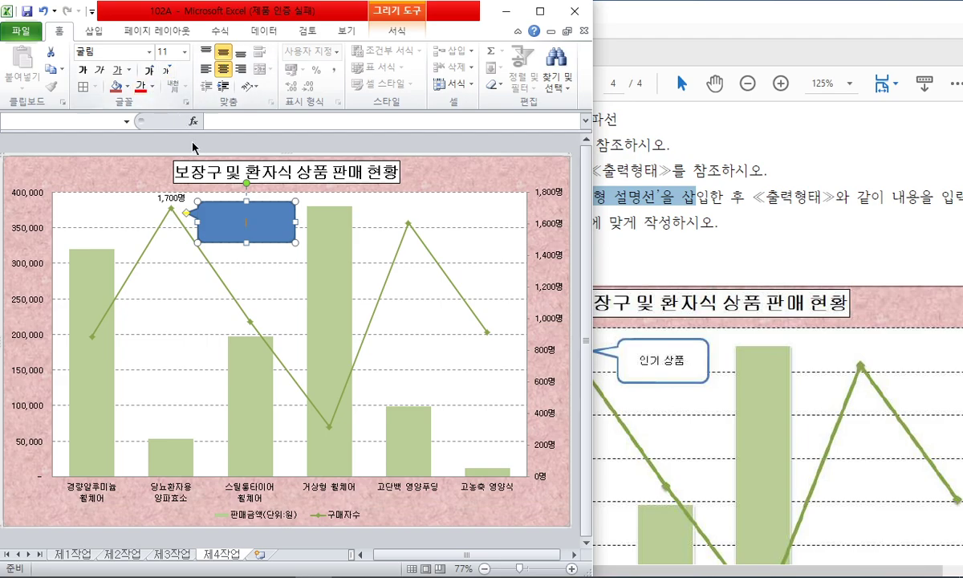
left_click(154, 86)
left_click(153, 137)
Open the callout's shape formatting and bring up the color choices for its solid fill
right_click(253, 218)
left_click(327, 474)
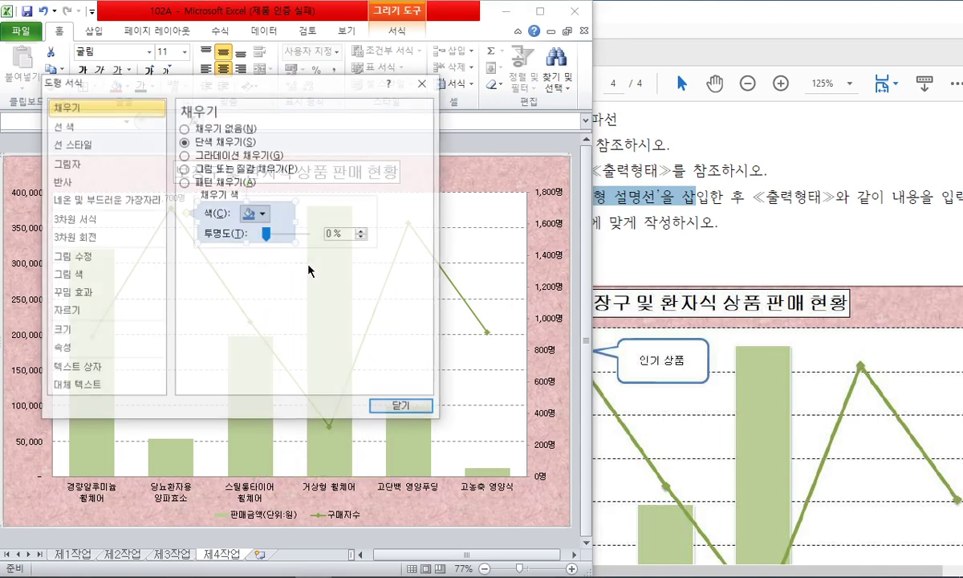
left_click(260, 213)
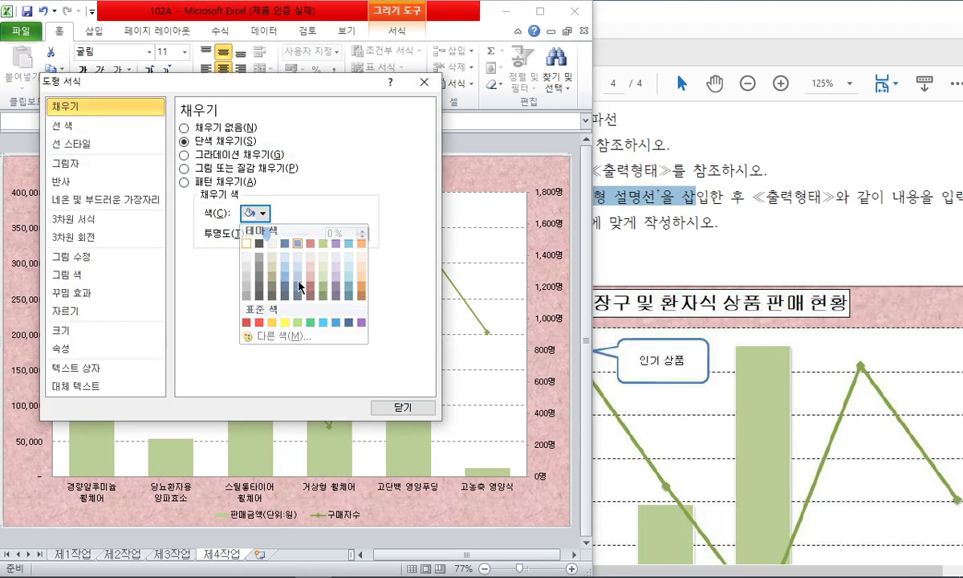